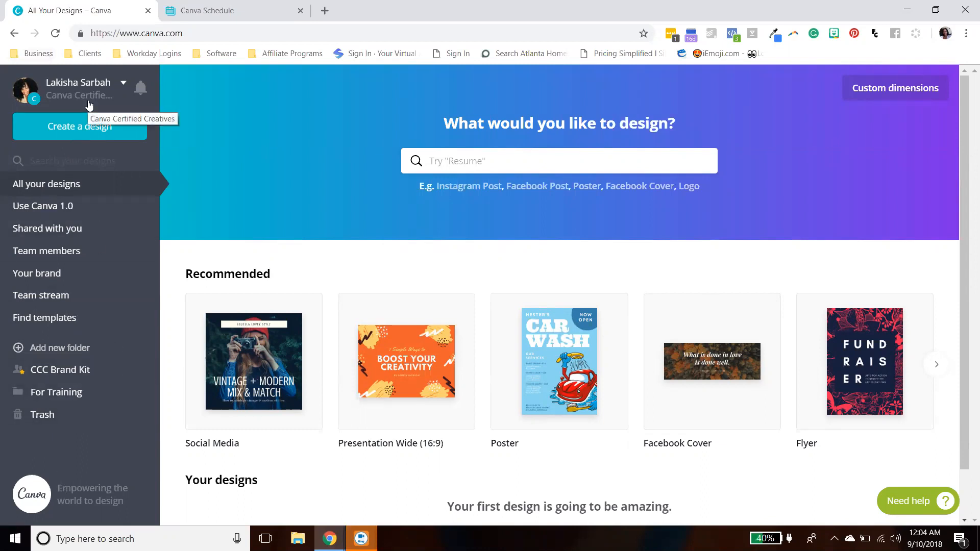
- Open the account menu and the notifications panel to see what they offer
{"action": "left_click", "coordinate": [123, 84]}
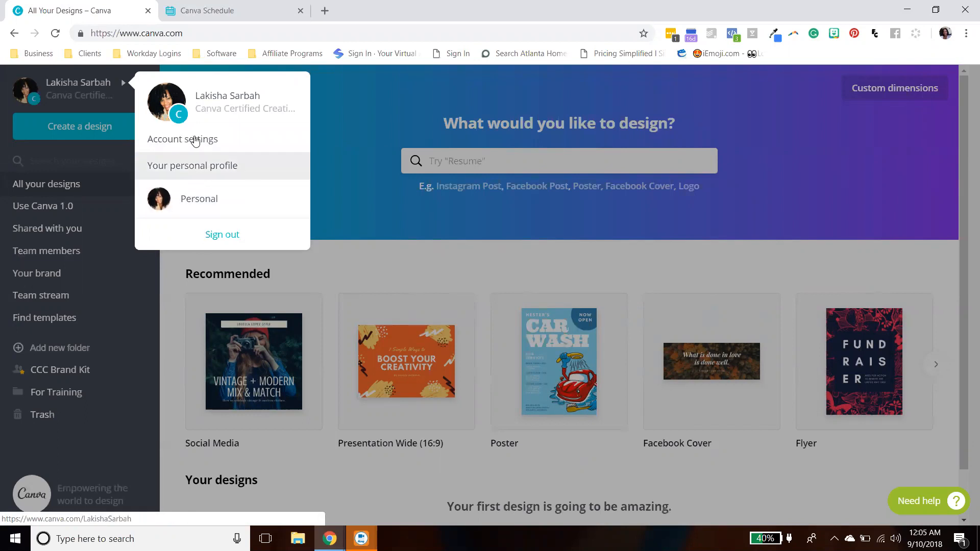
{"action": "left_click", "coordinate": [90, 146]}
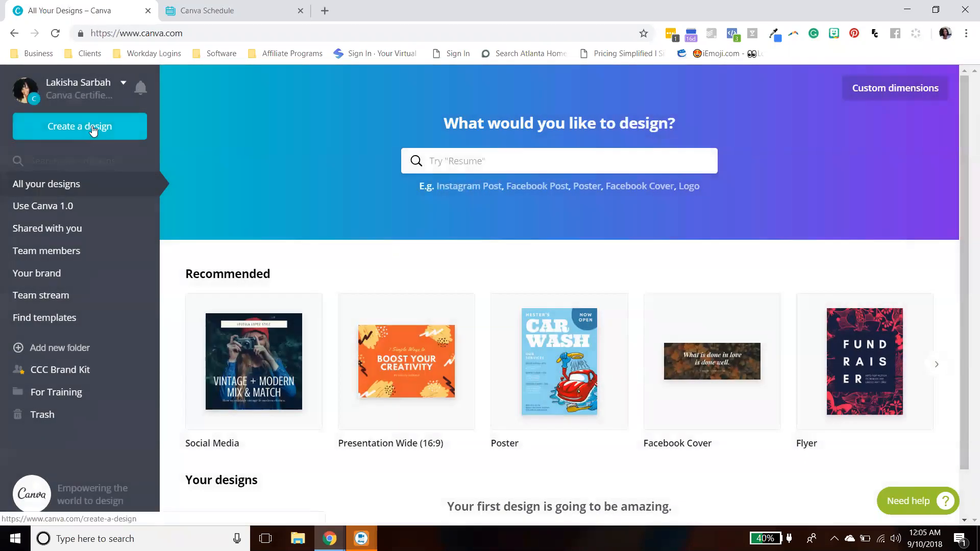
{"action": "left_click", "coordinate": [143, 88]}
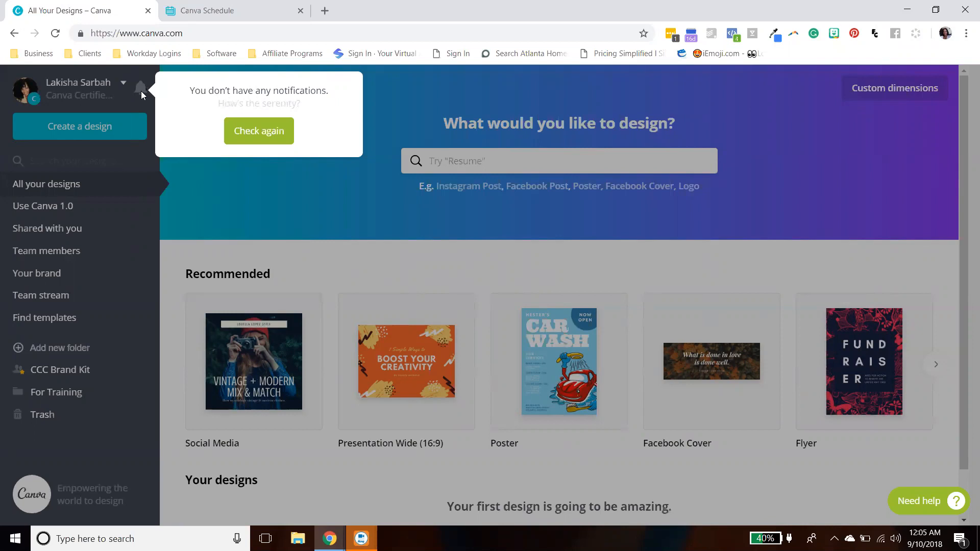
{"action": "left_click", "coordinate": [130, 159]}
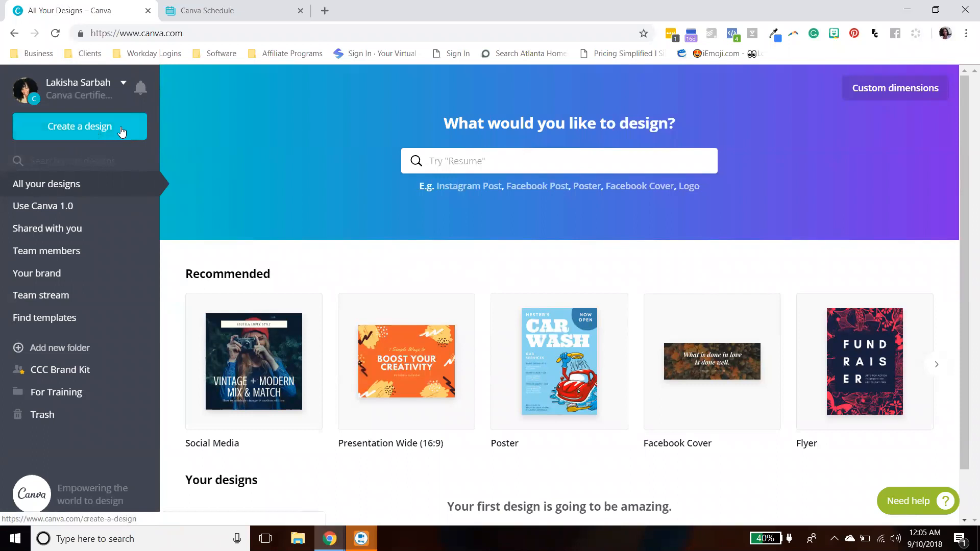
- Open the option to switch back to Canva 1.0, then close that dialog without switching
{"action": "left_click", "coordinate": [106, 161]}
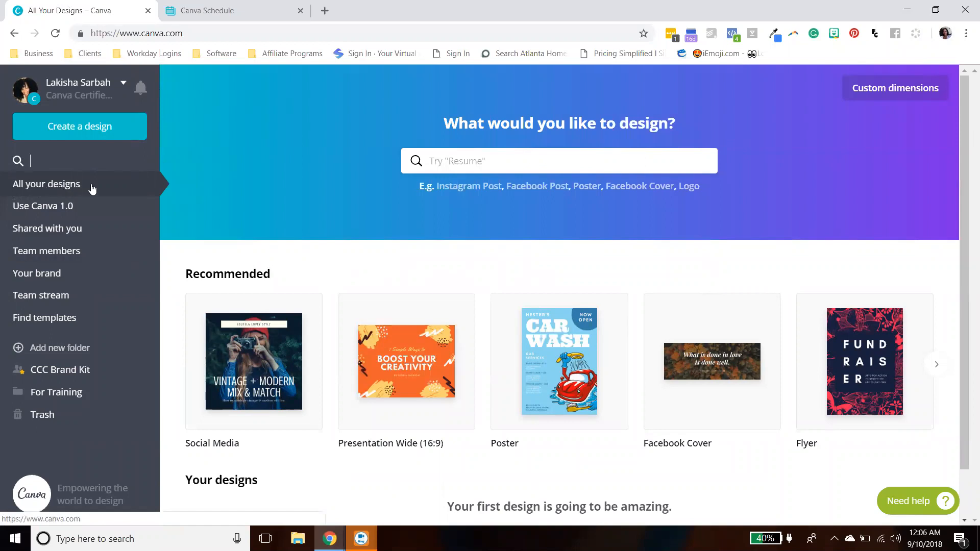
{"action": "left_click", "coordinate": [72, 210]}
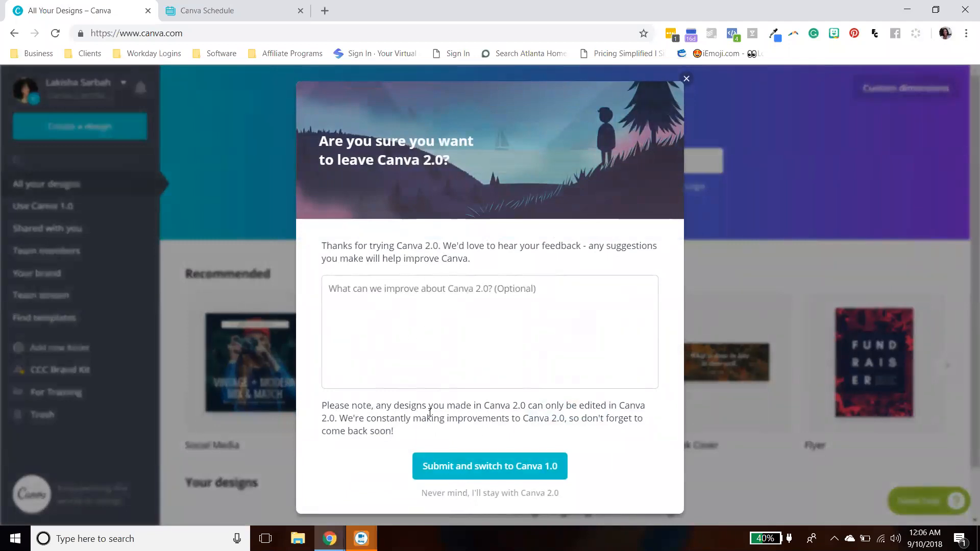
{"action": "left_click", "coordinate": [685, 79]}
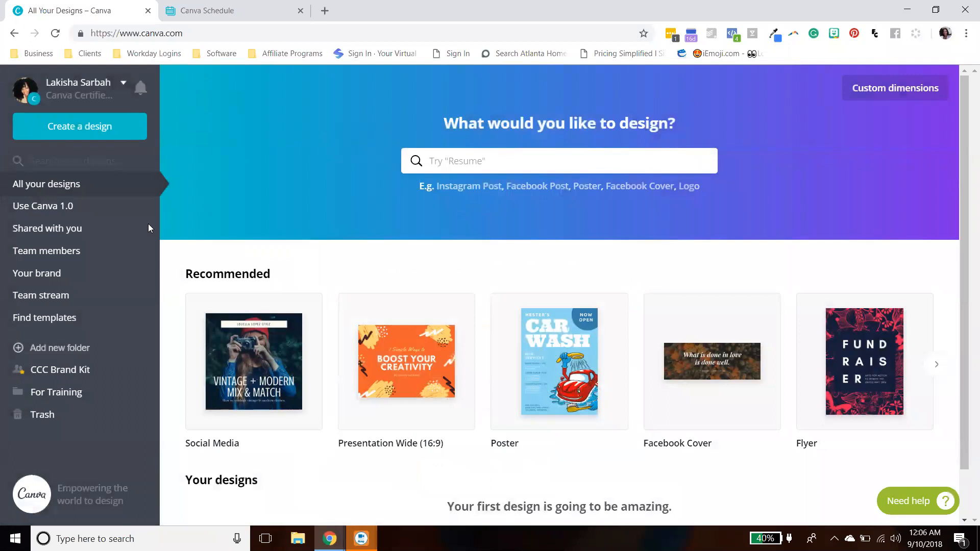
- Browse the Shared with you and Team members pages
{"action": "left_click", "coordinate": [55, 234]}
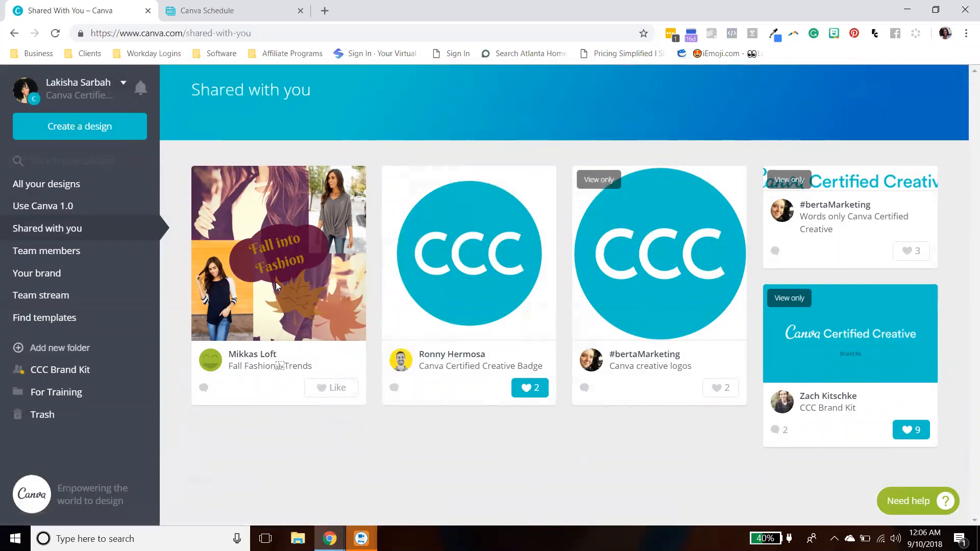
{"action": "left_click", "coordinate": [57, 252]}
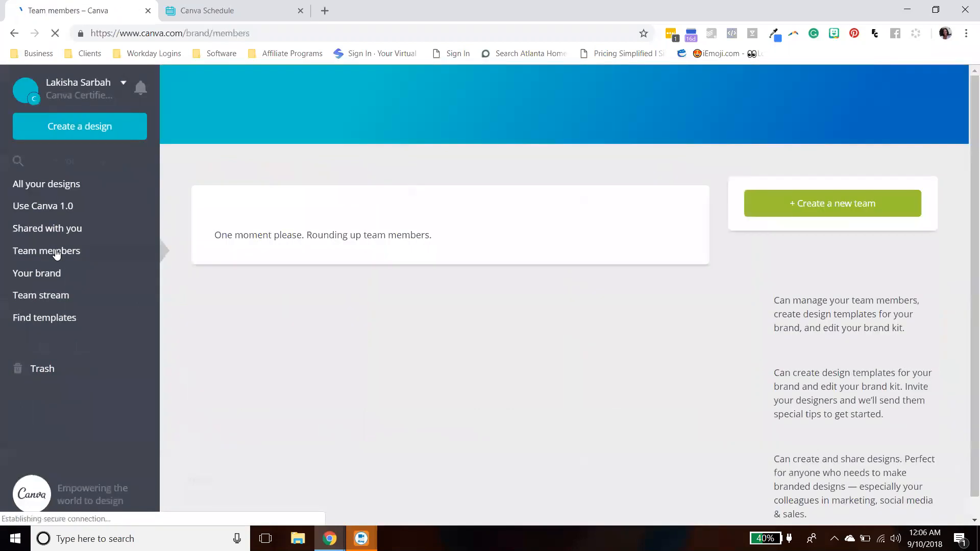
{"action": "scroll", "coordinate": [368, 347], "scroll_direction": "down", "scroll_amount": 12}
{"action": "scroll", "coordinate": [375, 347], "scroll_direction": "up", "scroll_amount": 1}
{"action": "scroll", "coordinate": [374, 344], "scroll_direction": "up", "scroll_amount": 10}
- Review the brand kit's colour palettes, fonts and logos on the Your brand page
{"action": "left_click", "coordinate": [79, 278]}
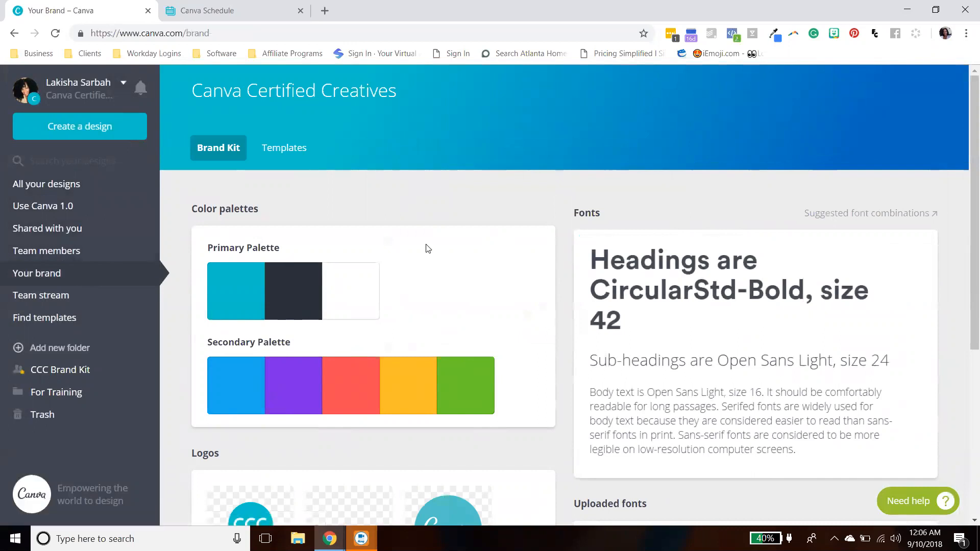
{"action": "scroll", "coordinate": [408, 235], "scroll_direction": "down", "scroll_amount": 1}
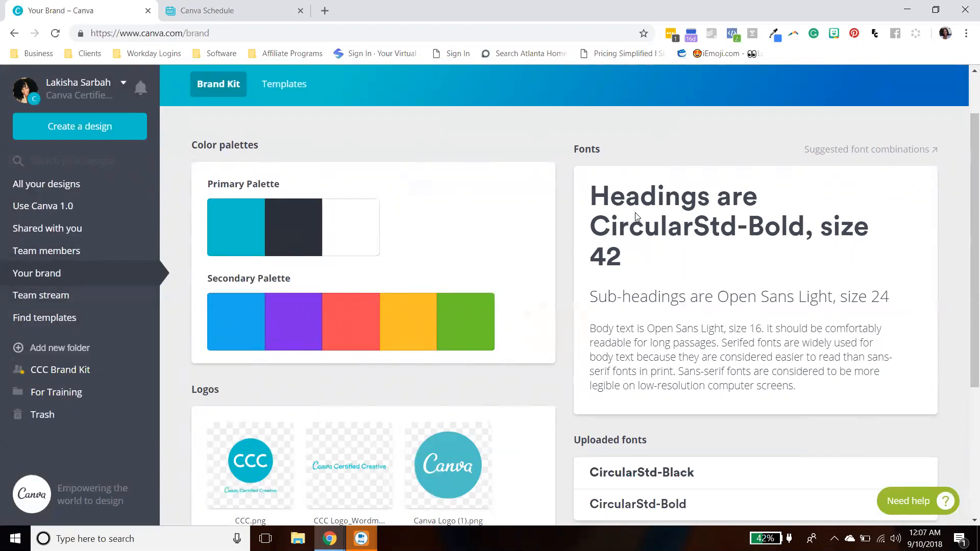
{"action": "scroll", "coordinate": [695, 275], "scroll_direction": "down", "scroll_amount": 1}
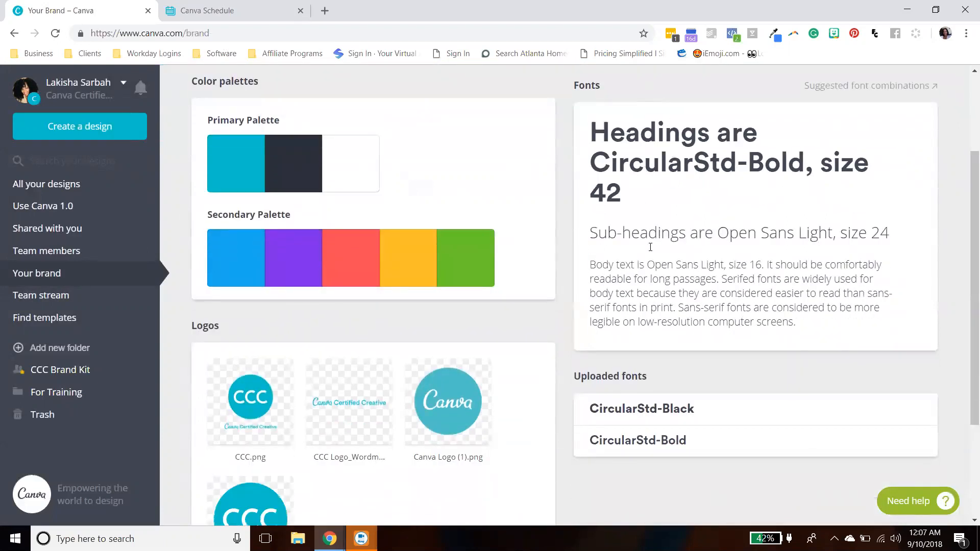
{"action": "scroll", "coordinate": [641, 406], "scroll_direction": "down", "scroll_amount": 1}
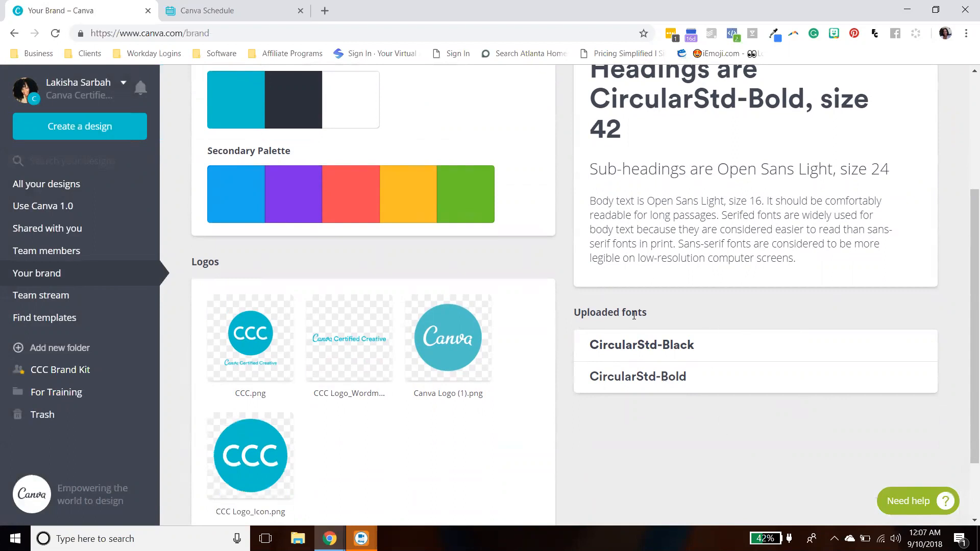
{"action": "scroll", "coordinate": [669, 390], "scroll_direction": "up", "scroll_amount": 3}
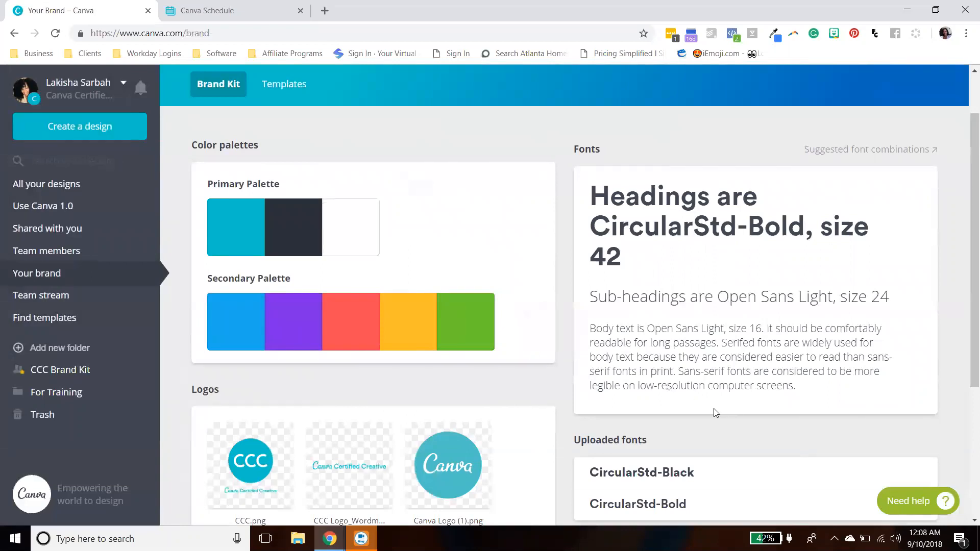
{"action": "scroll", "coordinate": [708, 419], "scroll_direction": "down", "scroll_amount": 1}
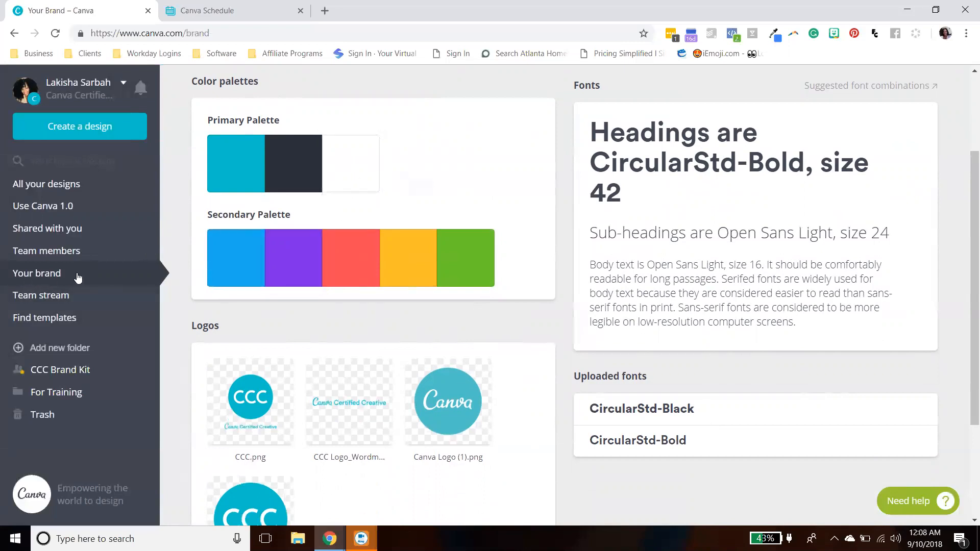
{"action": "scroll", "coordinate": [259, 302], "scroll_direction": "down", "scroll_amount": 1}
{"action": "scroll", "coordinate": [259, 301], "scroll_direction": "down", "scroll_amount": 2}
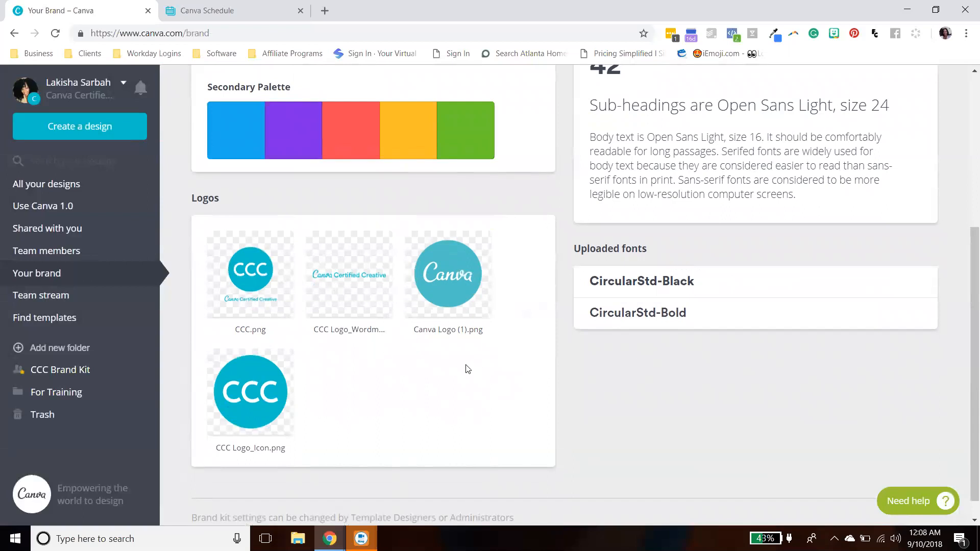
{"action": "scroll", "coordinate": [467, 394], "scroll_direction": "down", "scroll_amount": 1}
{"action": "scroll", "coordinate": [468, 394], "scroll_direction": "up", "scroll_amount": 4}
{"action": "scroll", "coordinate": [469, 394], "scroll_direction": "up", "scroll_amount": 2}
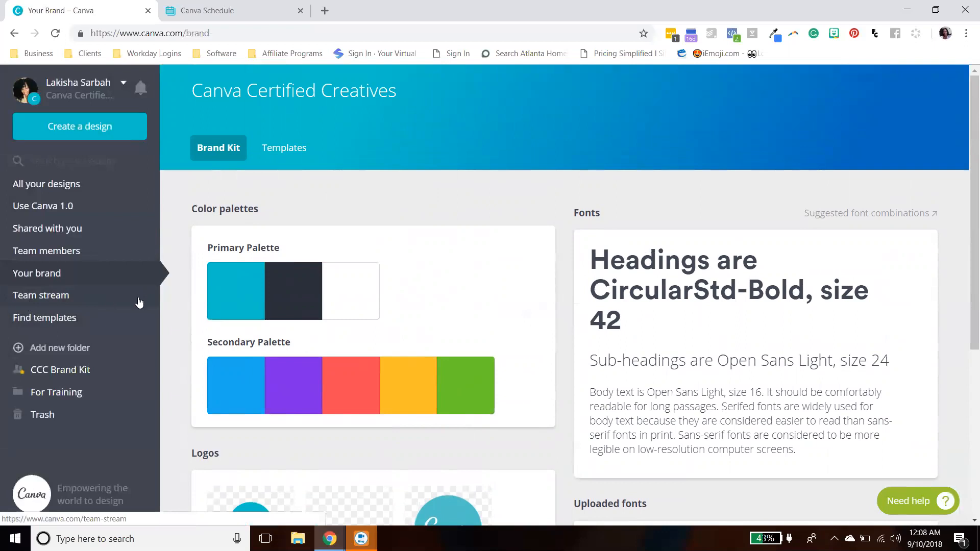
{"action": "scroll", "coordinate": [138, 302], "scroll_direction": "down", "scroll_amount": 1}
- Browse the Team stream page and the template gallery under Find templates
{"action": "left_click", "coordinate": [72, 297]}
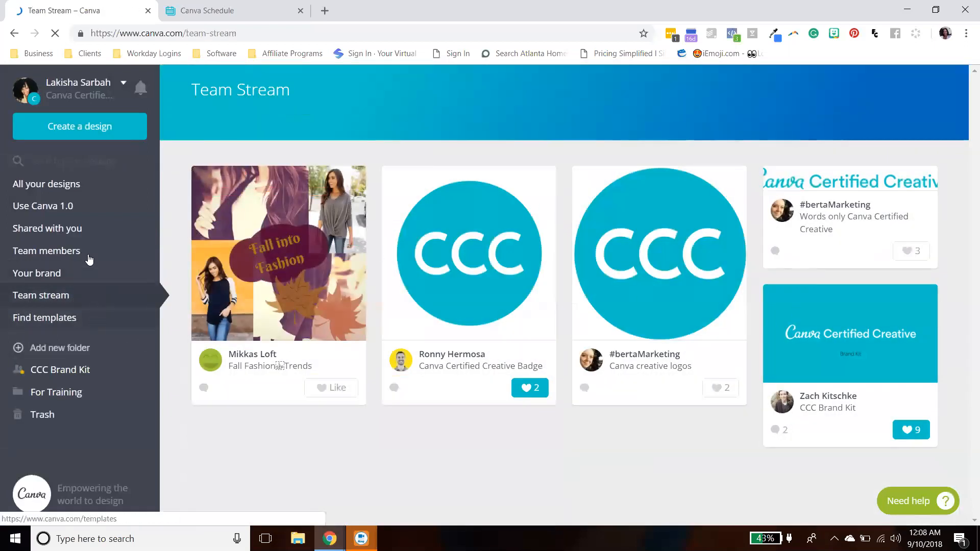
{"action": "left_click", "coordinate": [54, 318]}
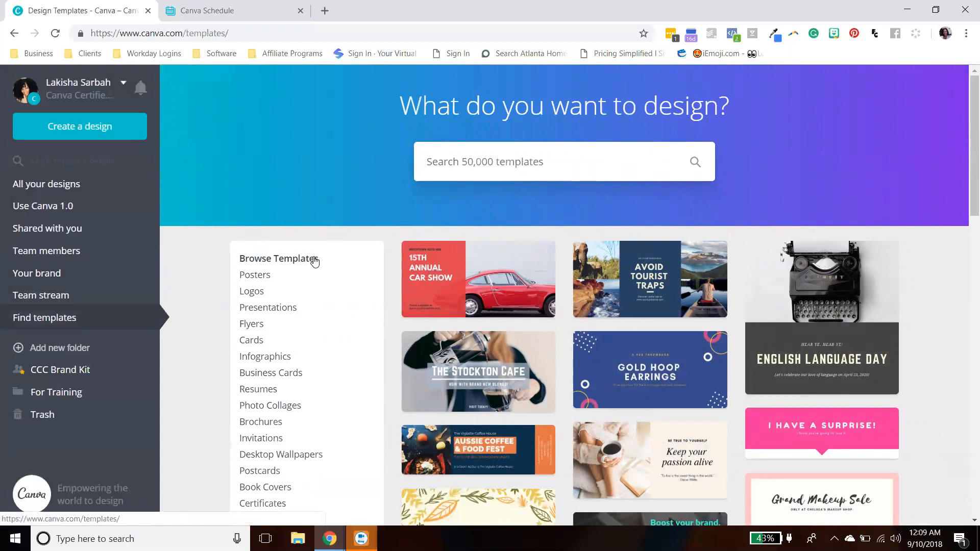
{"action": "scroll", "coordinate": [99, 384], "scroll_direction": "down", "scroll_amount": 1}
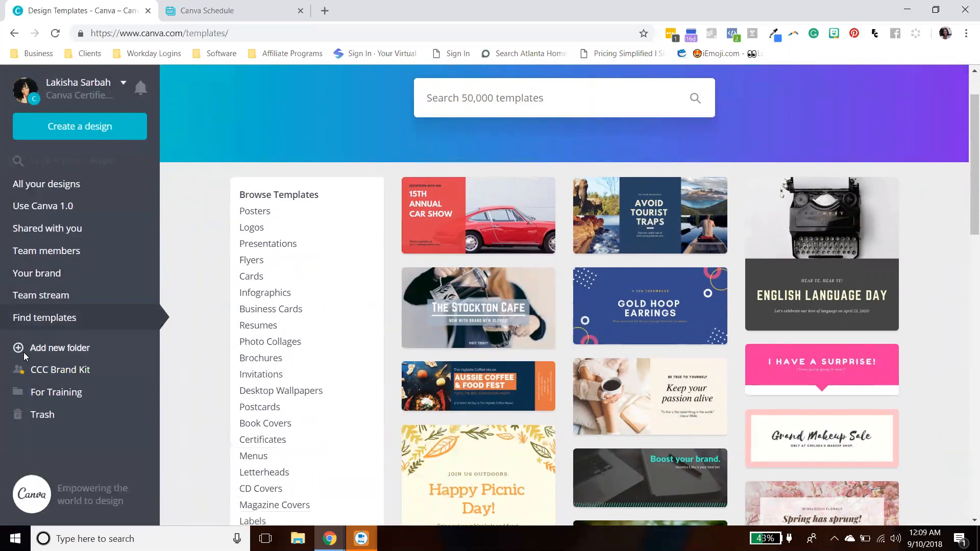
- Open the For Training folder and the CCC Brand Kit folder
{"action": "left_click", "coordinate": [45, 397]}
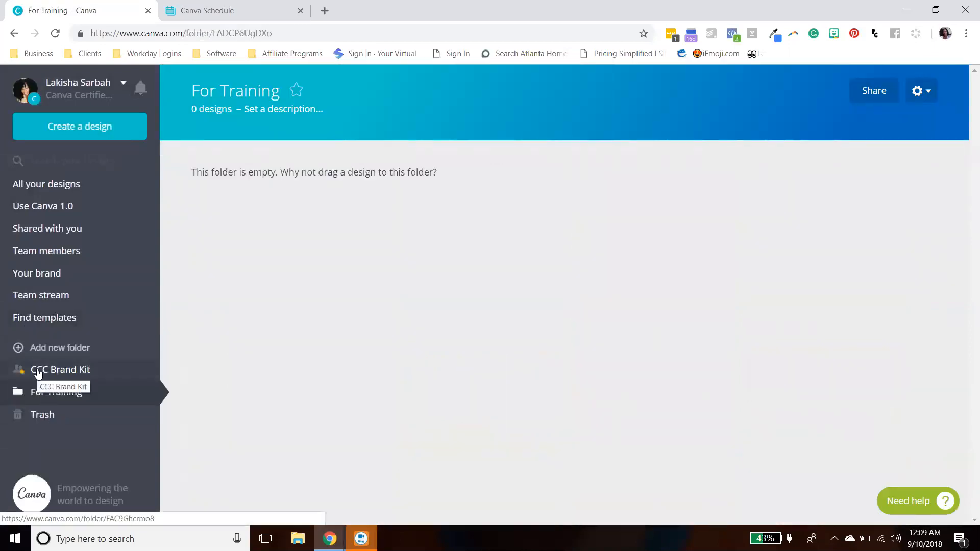
{"action": "left_click", "coordinate": [38, 371]}
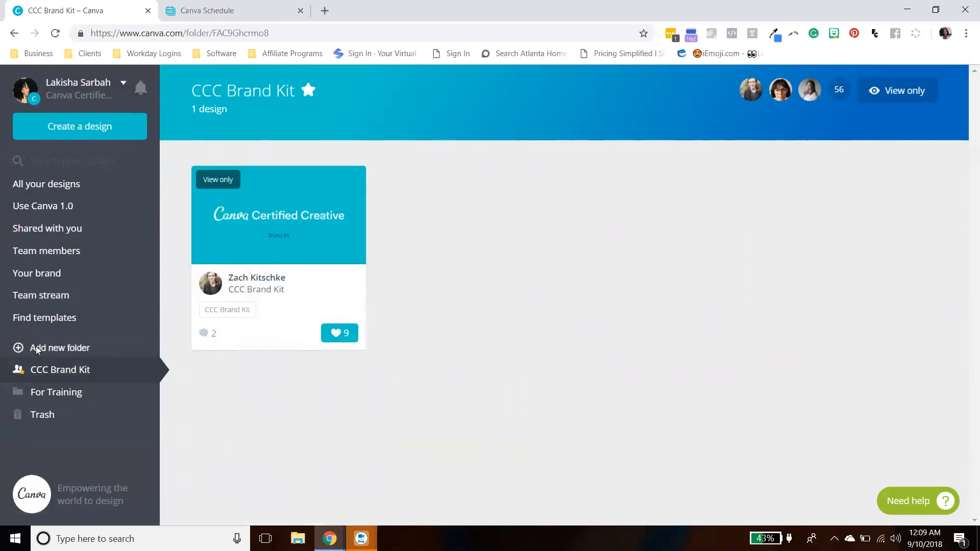
- Add a new folder to the sidebar without renaming it
{"action": "left_click", "coordinate": [20, 349]}
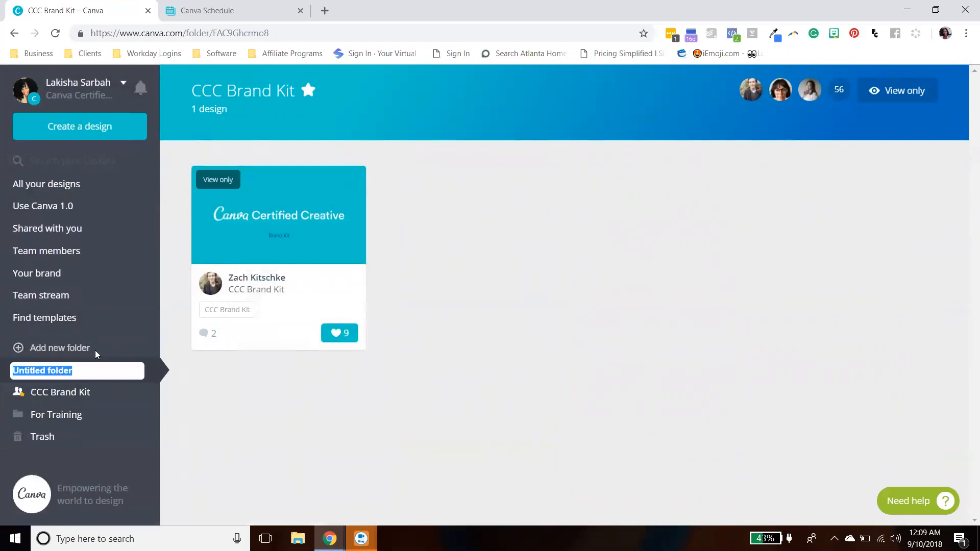
{"action": "left_click", "coordinate": [1, 361]}
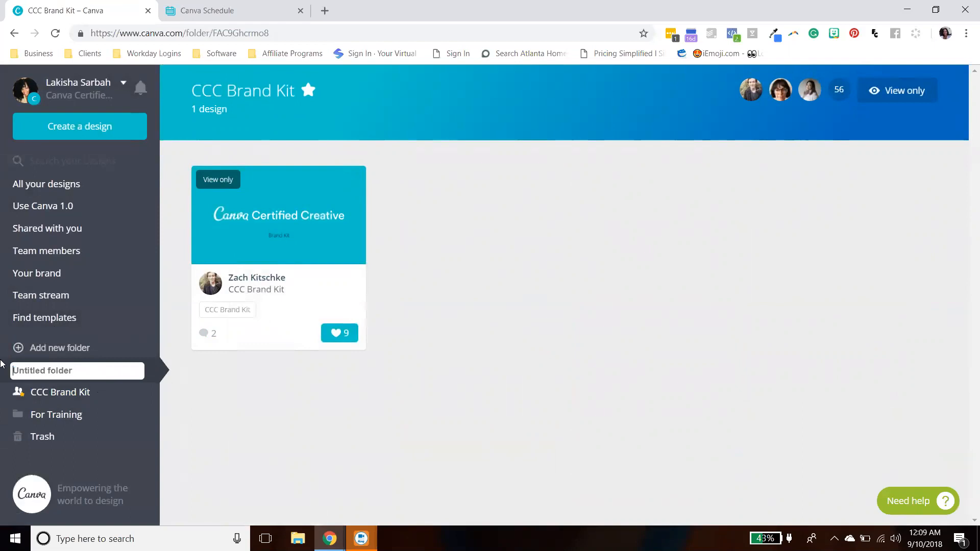
{"action": "left_click", "coordinate": [97, 426]}
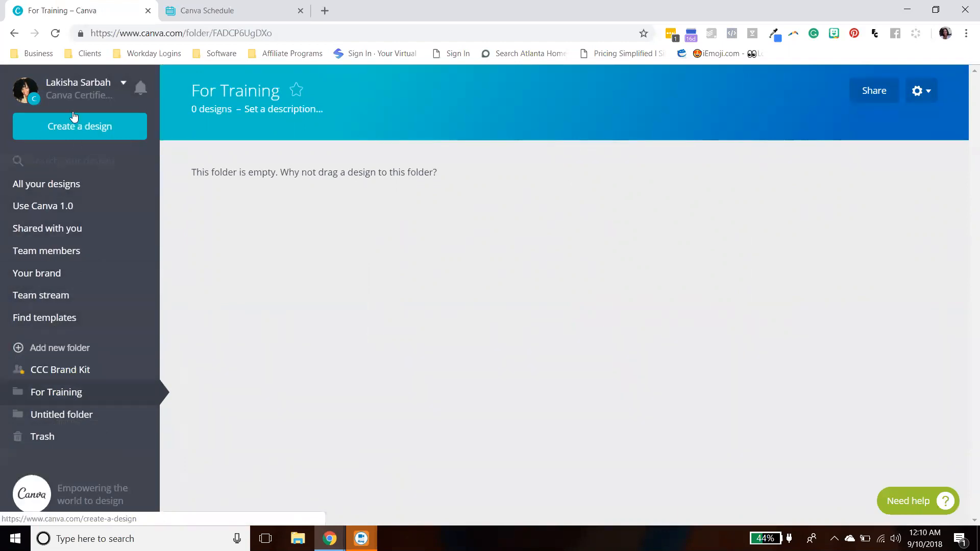
- Open the Trash and permanently delete the first Untitled Design
{"action": "left_click", "coordinate": [39, 438]}
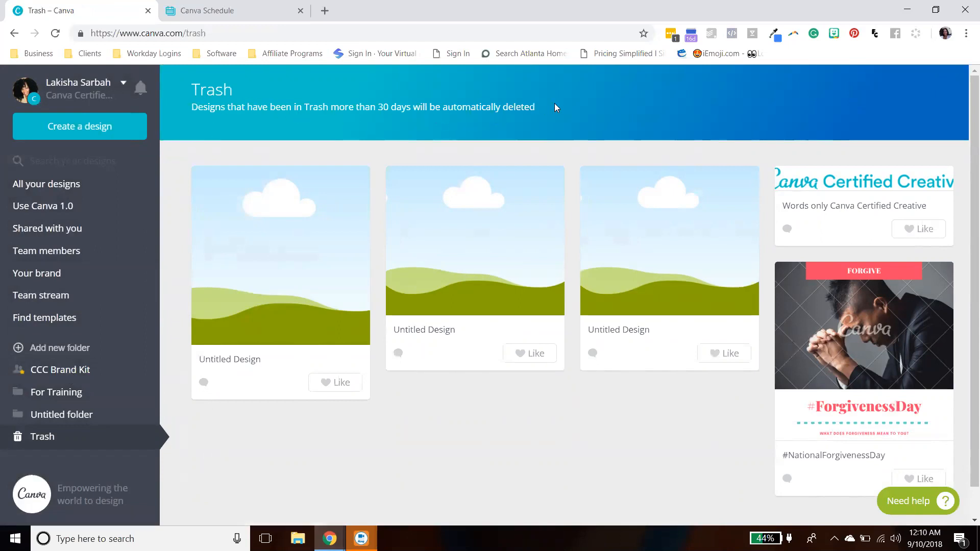
{"action": "left_click", "coordinate": [355, 182]}
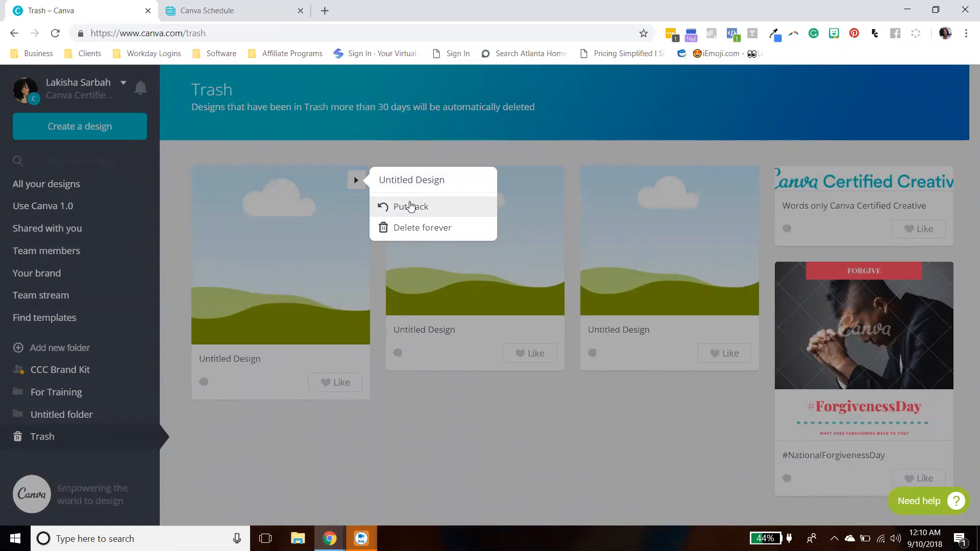
{"action": "left_click", "coordinate": [417, 228]}
{"action": "left_click", "coordinate": [557, 117]}
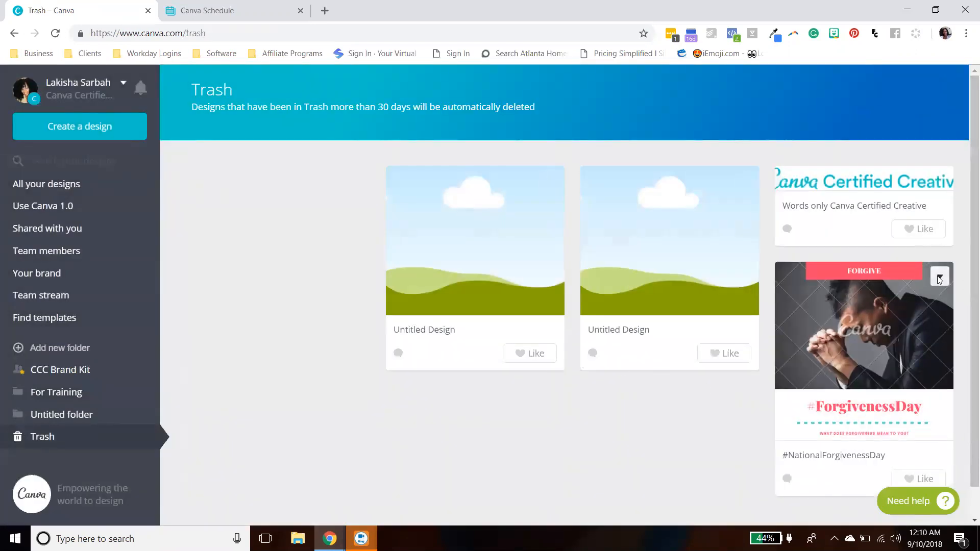
- Permanently delete the #NationalForgivenessDay design from the Trash
{"action": "left_click", "coordinate": [940, 278]}
{"action": "left_click", "coordinate": [852, 324]}
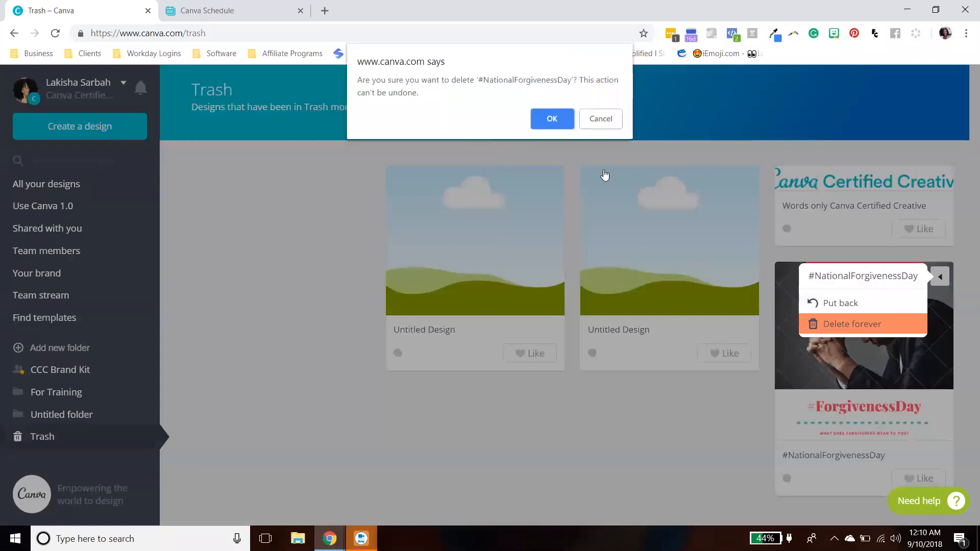
{"action": "left_click", "coordinate": [552, 119]}
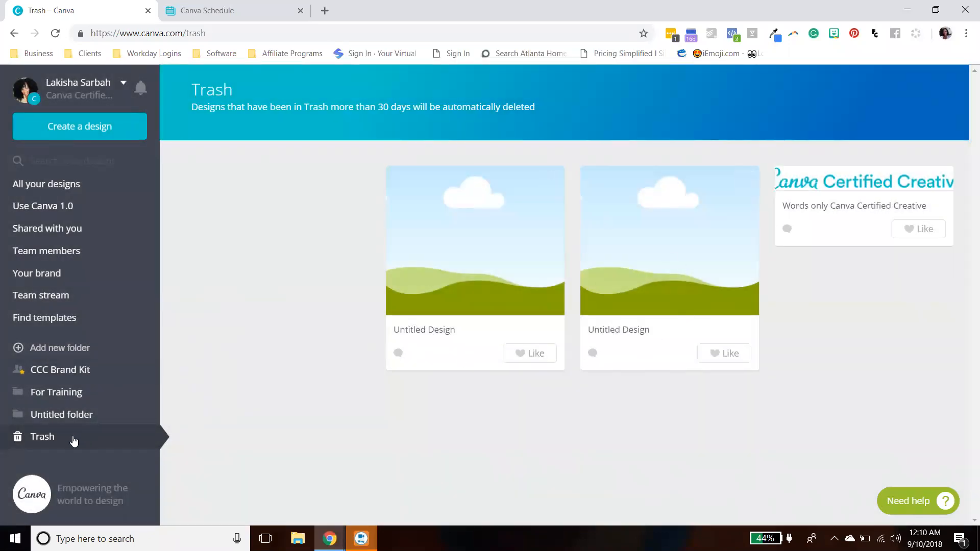
- Put back the Words only Canva Certified Creative design from the Trash
{"action": "left_click", "coordinate": [936, 182]}
{"action": "left_click", "coordinate": [812, 206]}
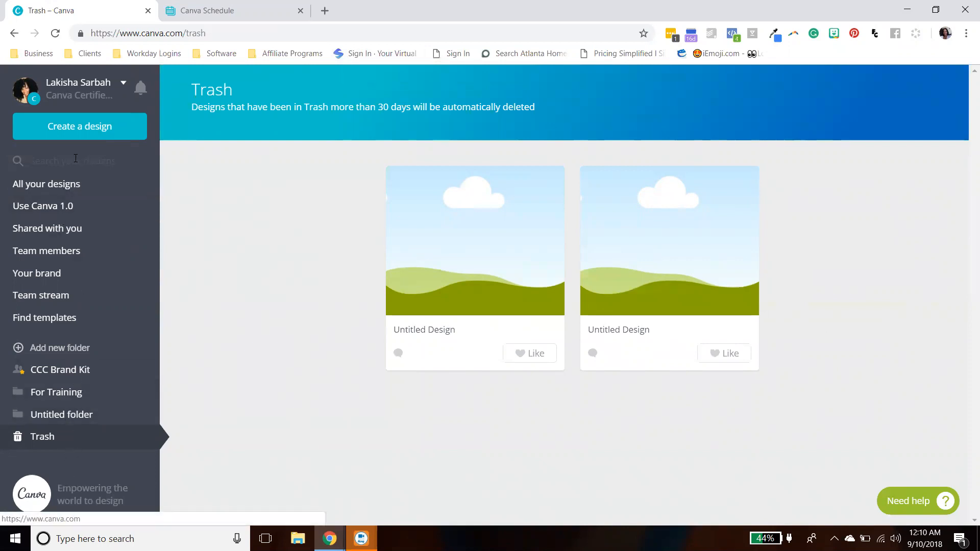
- Start a new Facebook Ad design by searching the design types for facebook
{"action": "left_click", "coordinate": [60, 186]}
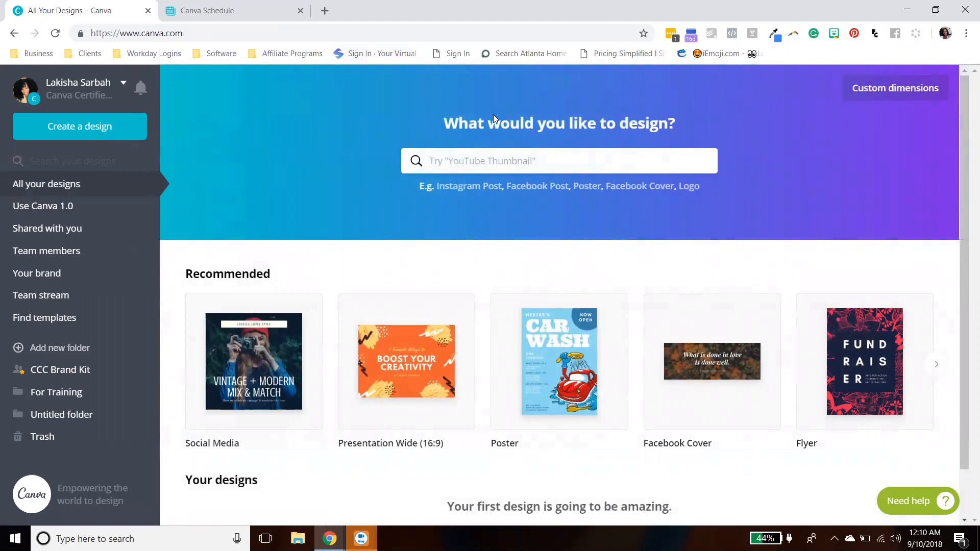
{"action": "left_click", "coordinate": [451, 161]}
{"action": "type", "text": "f"}
{"action": "key", "text": "BackSpace"}
{"action": "type", "text": "facebook"}
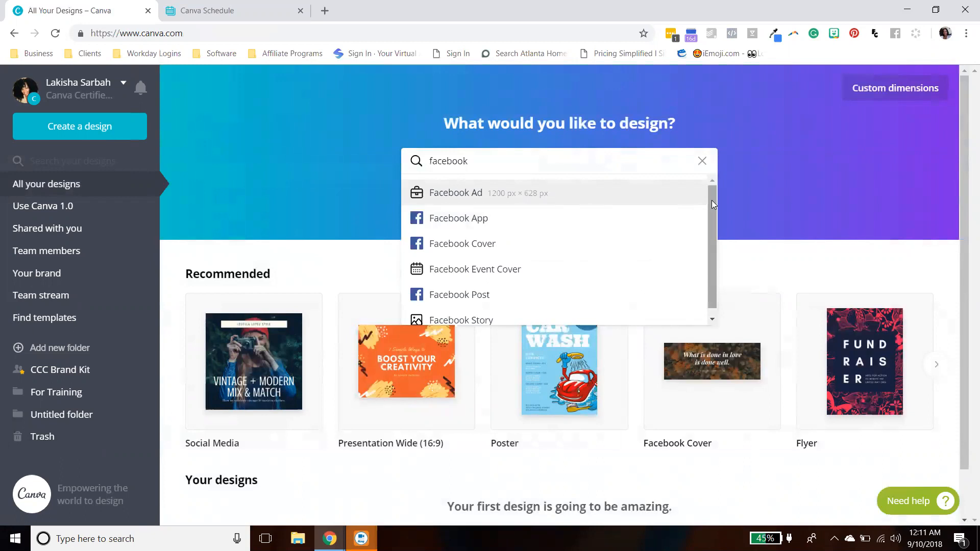
{"action": "left_click_drag", "start_coordinate": [712, 200], "coordinate": [706, 236]}
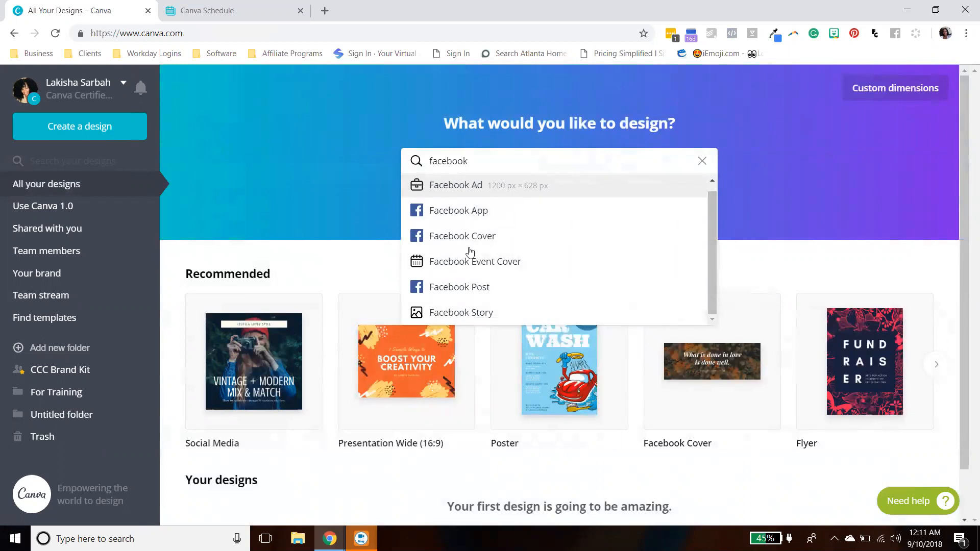
{"action": "left_click", "coordinate": [471, 189]}
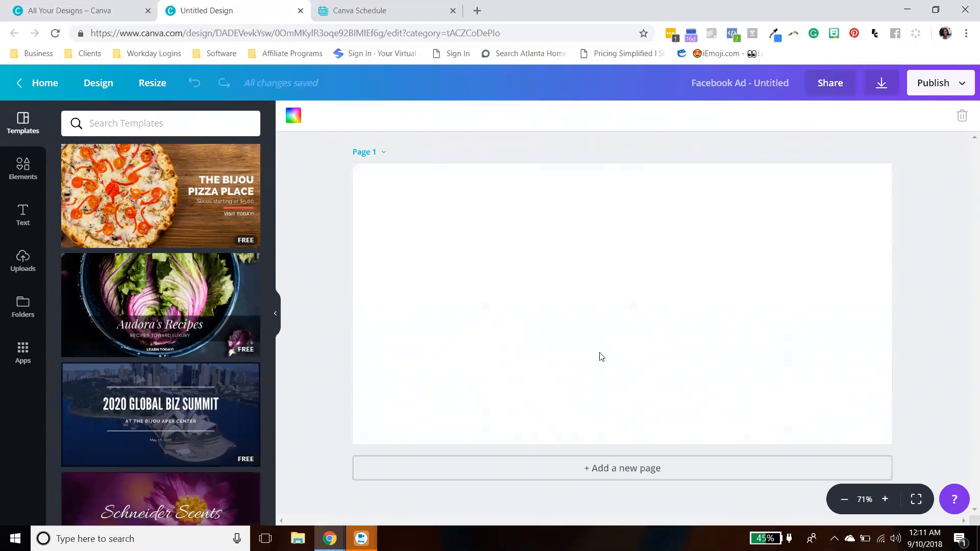
- Return to the dashboard and search the design types for Twitt
{"action": "left_click", "coordinate": [103, 10]}
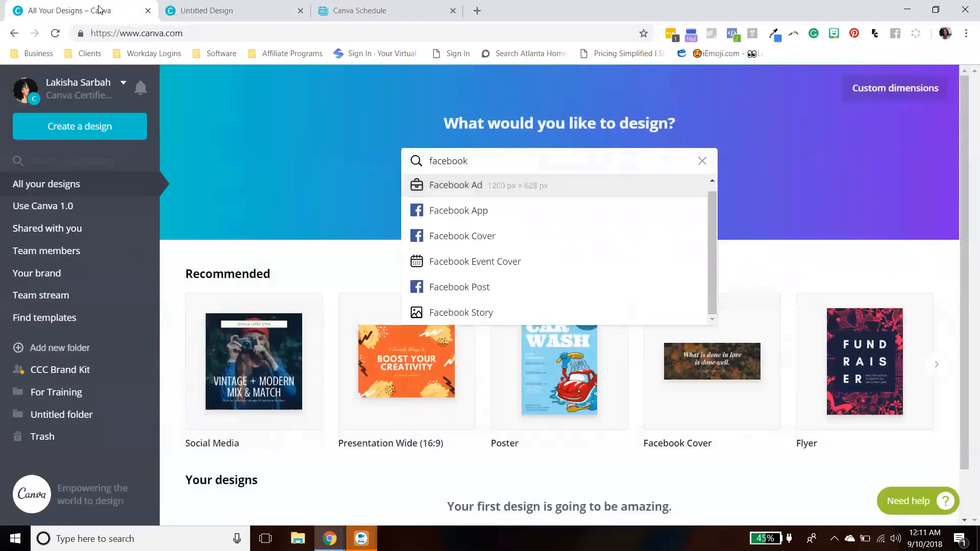
{"action": "left_click", "coordinate": [703, 161]}
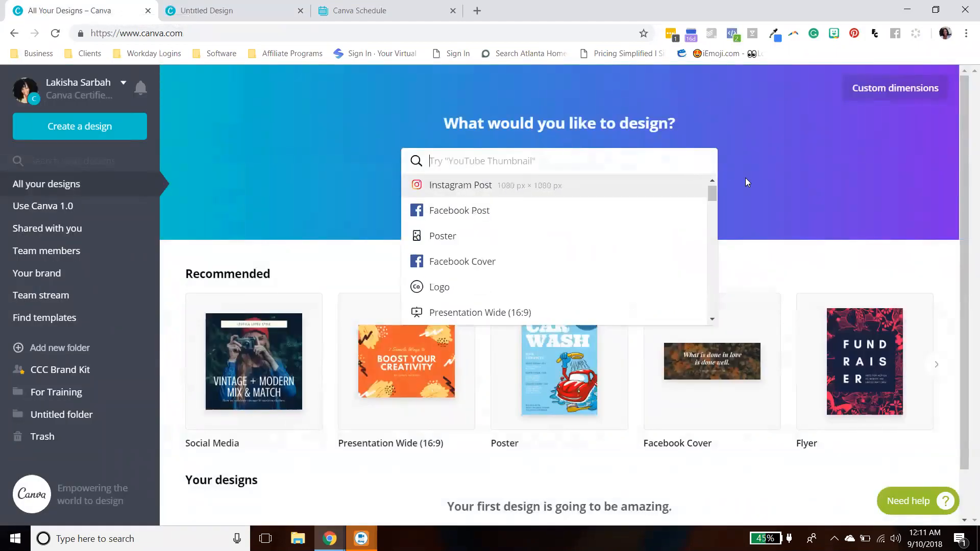
{"action": "left_click", "coordinate": [785, 189]}
{"action": "left_click", "coordinate": [589, 166]}
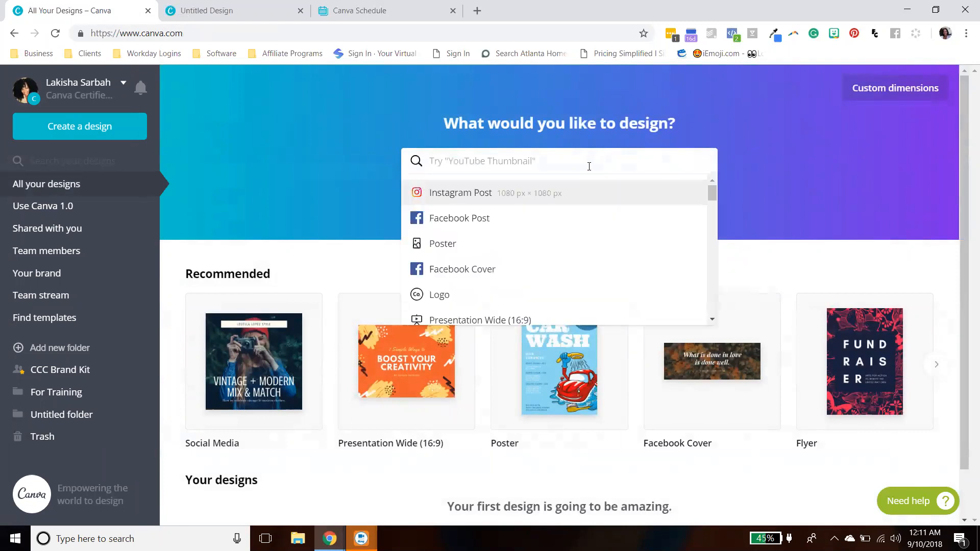
{"action": "type", "text": "Twi"}
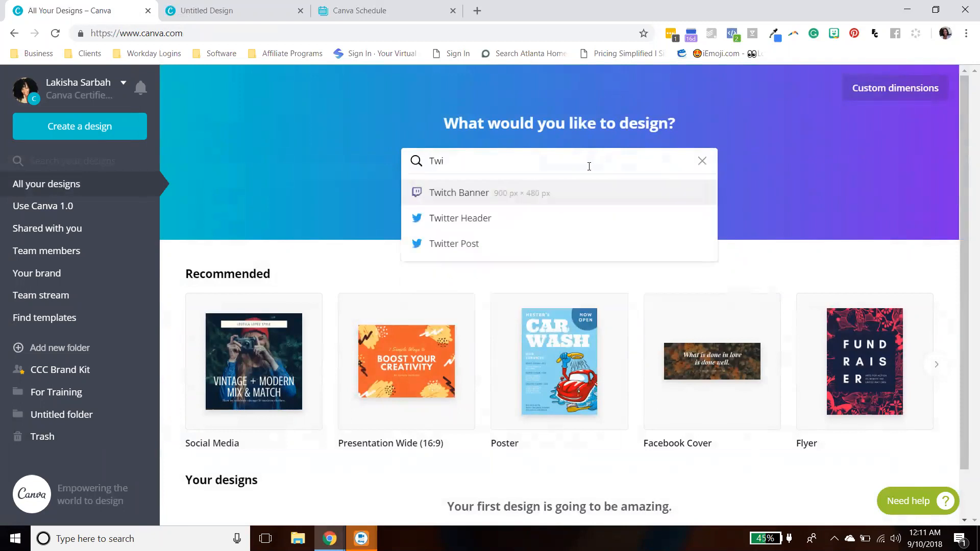
{"action": "type", "text": "tt"}
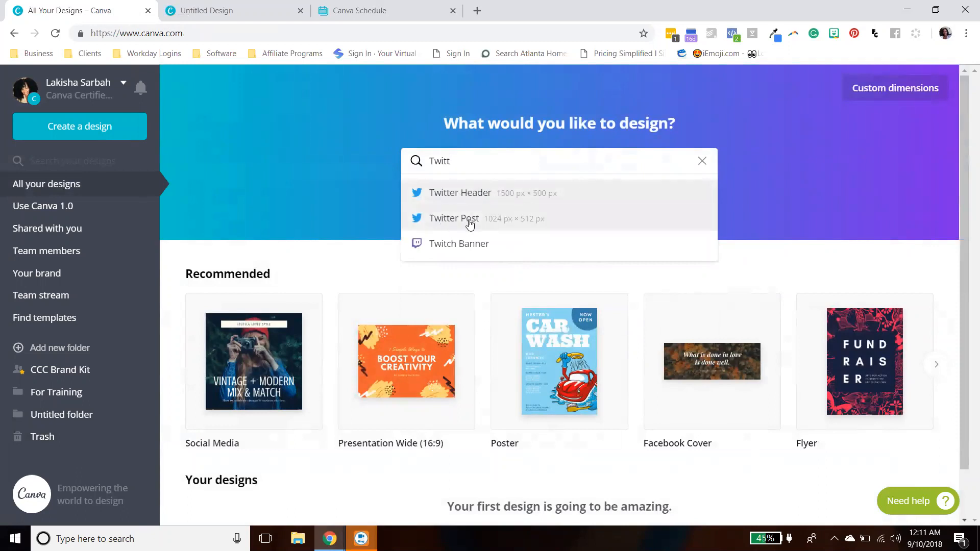
- Replace the search with Insta, then clear the design type search
{"action": "left_click_drag", "start_coordinate": [489, 168], "coordinate": [415, 164]}
{"action": "type", "text": "L"}
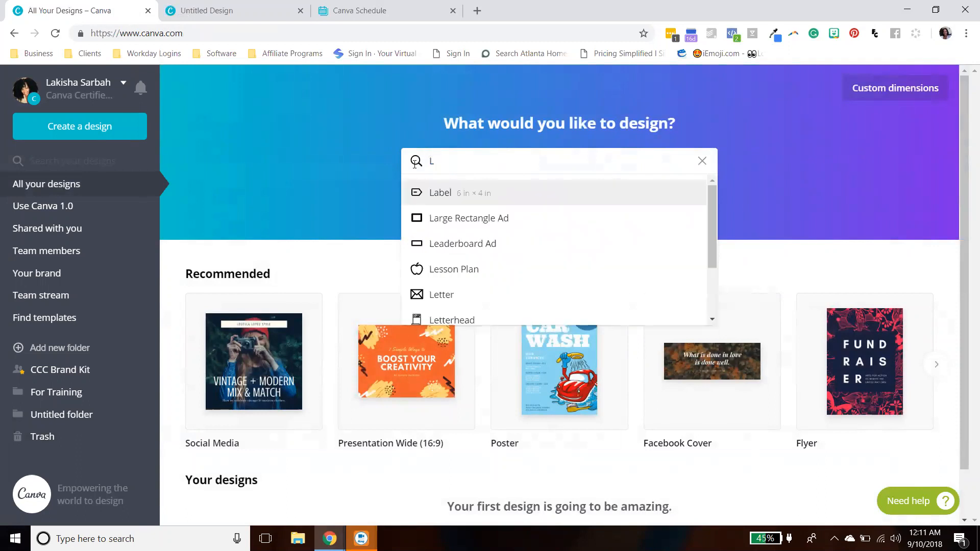
{"action": "key", "text": "BackSpace"}
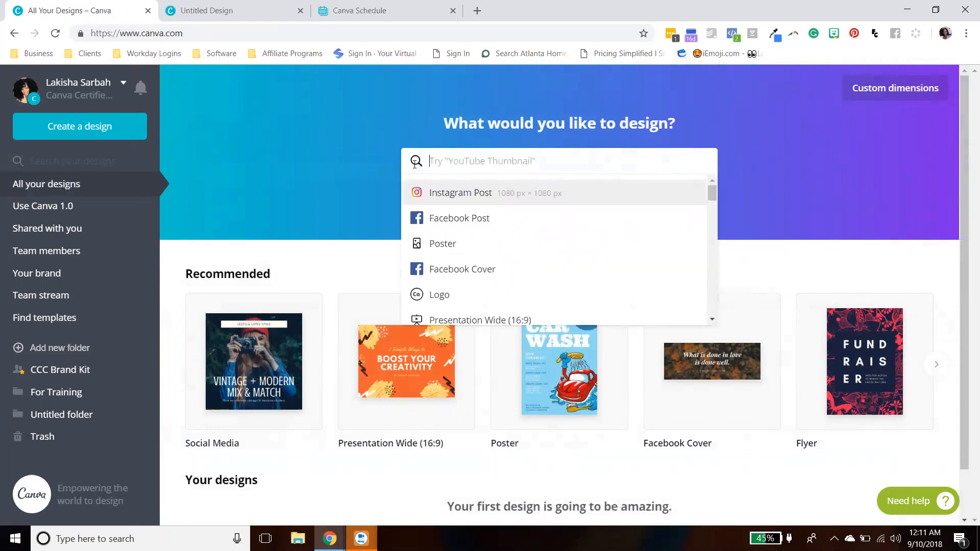
{"action": "type", "text": "In"}
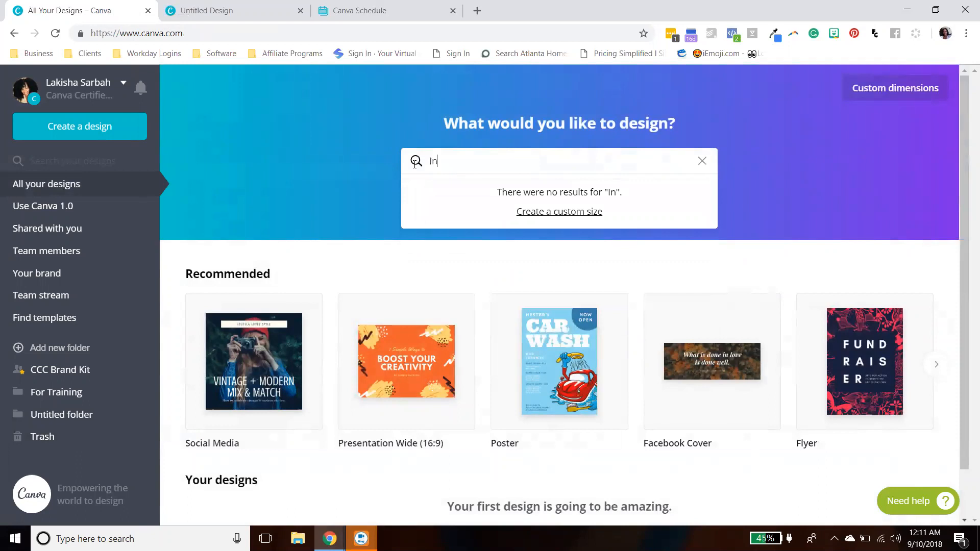
{"action": "type", "text": "sta"}
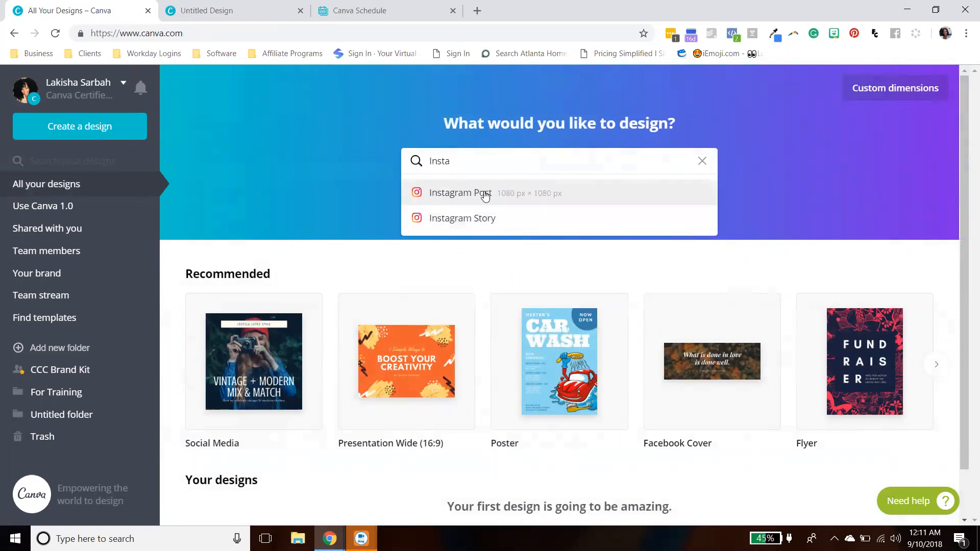
{"action": "left_click_drag", "start_coordinate": [641, 172], "coordinate": [257, 151]}
{"action": "key", "text": "BackSpace"}
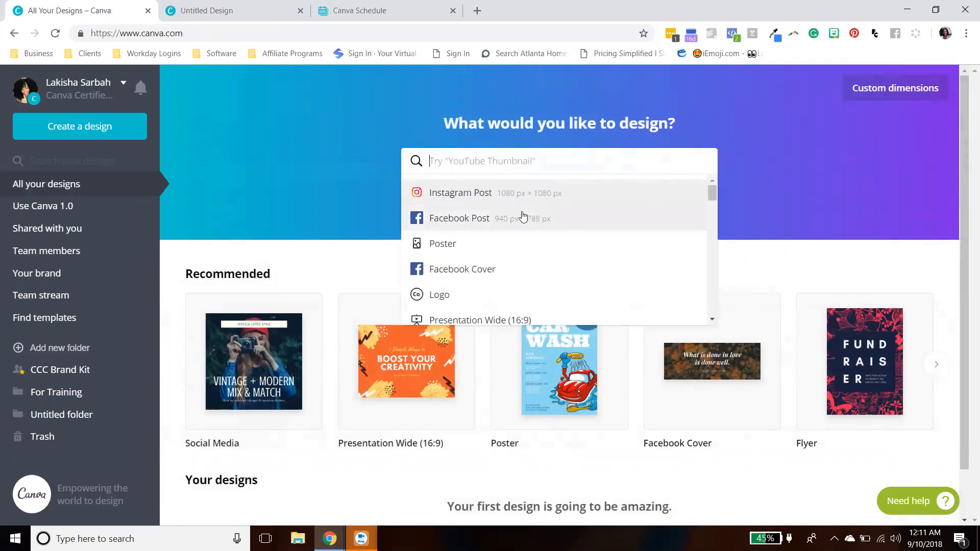
- Scroll through the complete list of design types offered in the search dropdown
{"action": "scroll", "coordinate": [524, 215], "scroll_direction": "down", "scroll_amount": 1}
{"action": "scroll", "coordinate": [524, 215], "scroll_direction": "down", "scroll_amount": 1}
{"action": "scroll", "coordinate": [524, 215], "scroll_direction": "up", "scroll_amount": 3}
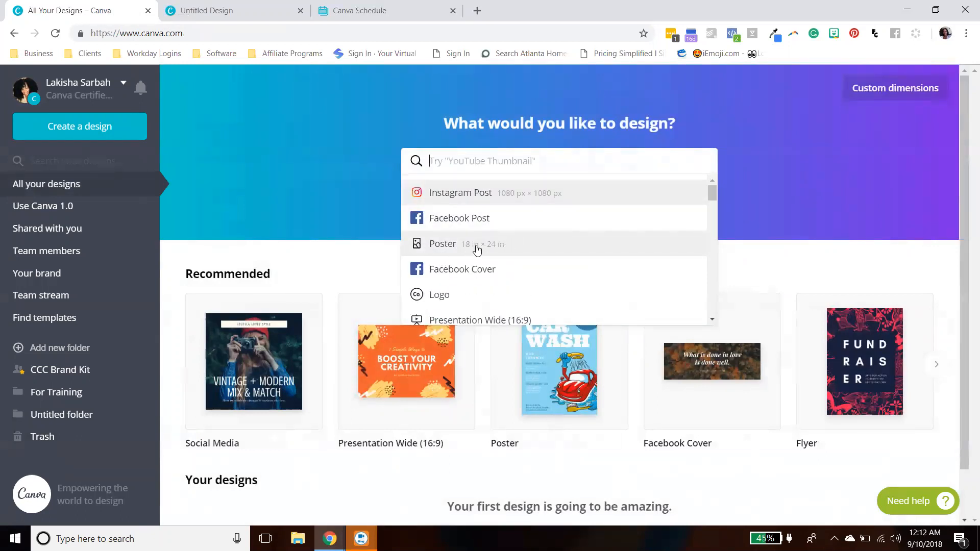
{"action": "scroll", "coordinate": [489, 249], "scroll_direction": "down", "scroll_amount": 1}
{"action": "scroll", "coordinate": [489, 249], "scroll_direction": "down", "scroll_amount": 1}
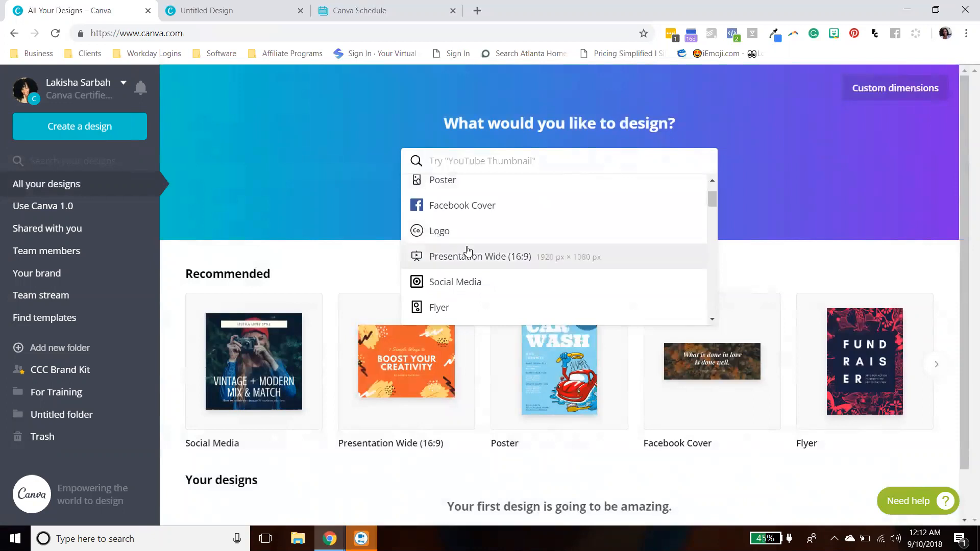
{"action": "scroll", "coordinate": [440, 255], "scroll_direction": "down", "scroll_amount": 3}
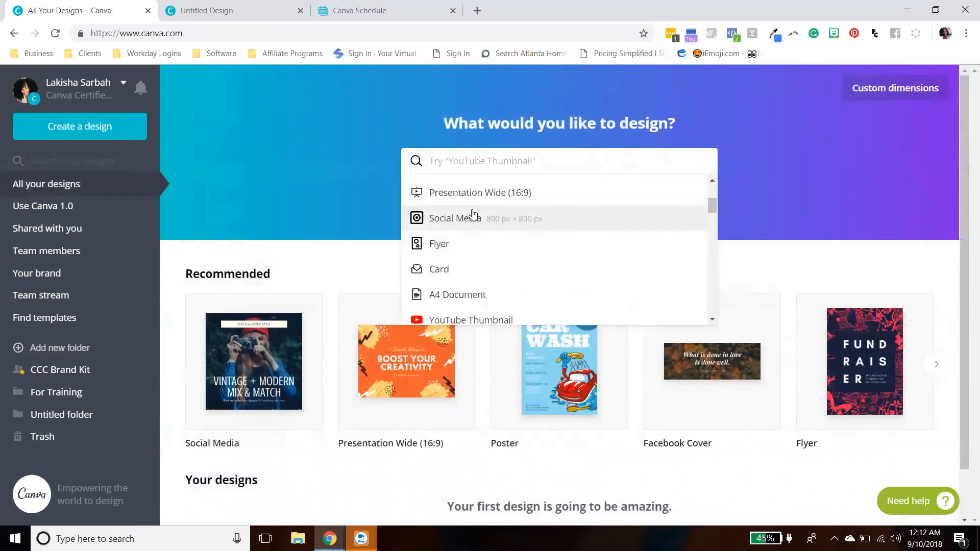
{"action": "scroll", "coordinate": [475, 219], "scroll_direction": "down", "scroll_amount": 2}
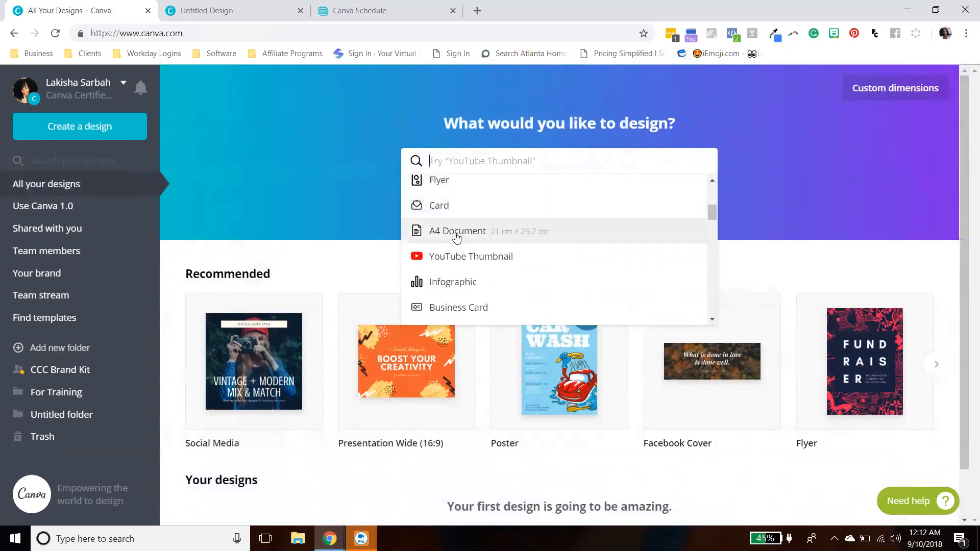
{"action": "scroll", "coordinate": [453, 230], "scroll_direction": "down", "scroll_amount": 2}
{"action": "scroll", "coordinate": [440, 217], "scroll_direction": "up", "scroll_amount": 2}
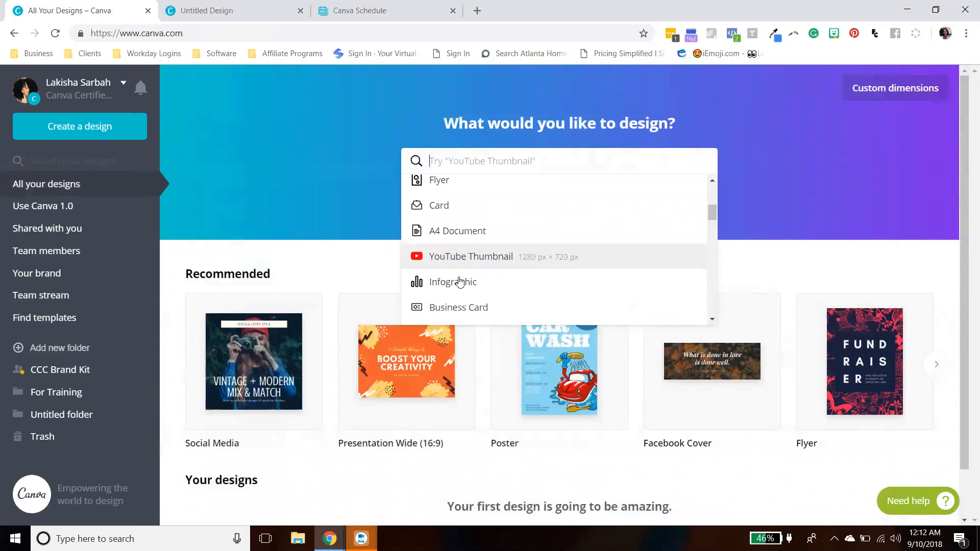
{"action": "scroll", "coordinate": [470, 286], "scroll_direction": "down", "scroll_amount": 3}
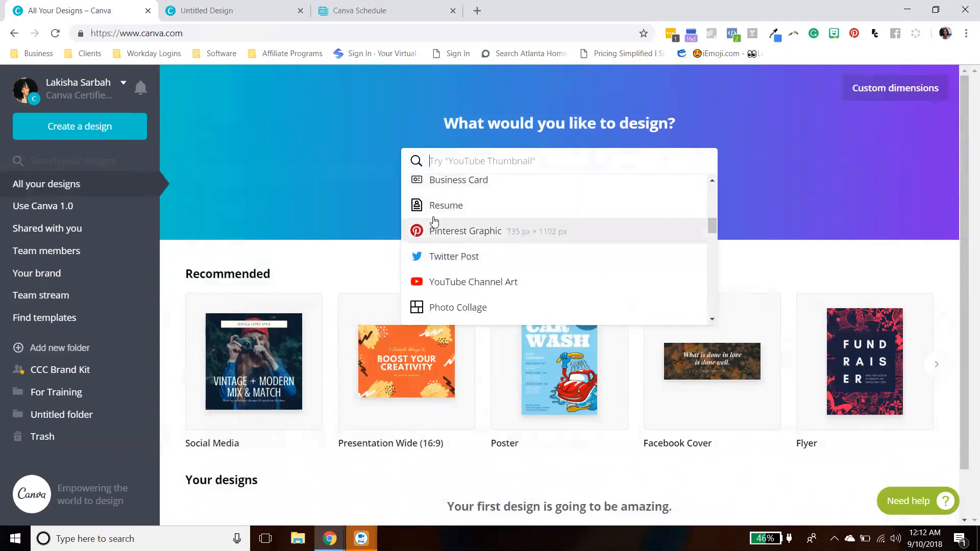
{"action": "scroll", "coordinate": [433, 217], "scroll_direction": "down", "scroll_amount": 2}
{"action": "scroll", "coordinate": [434, 214], "scroll_direction": "up", "scroll_amount": 1}
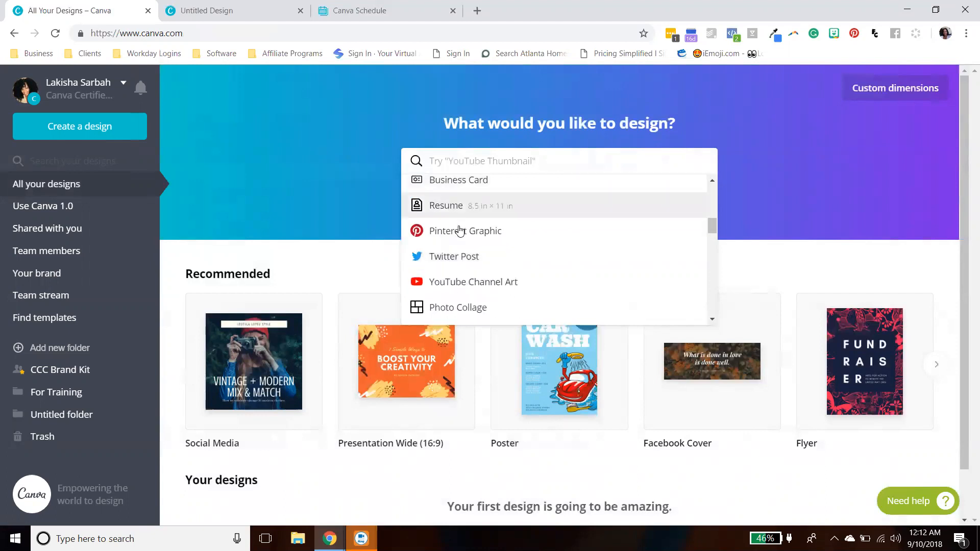
{"action": "scroll", "coordinate": [472, 241], "scroll_direction": "down", "scroll_amount": 1}
{"action": "scroll", "coordinate": [472, 242], "scroll_direction": "down", "scroll_amount": 1}
{"action": "scroll", "coordinate": [440, 241], "scroll_direction": "up", "scroll_amount": 1}
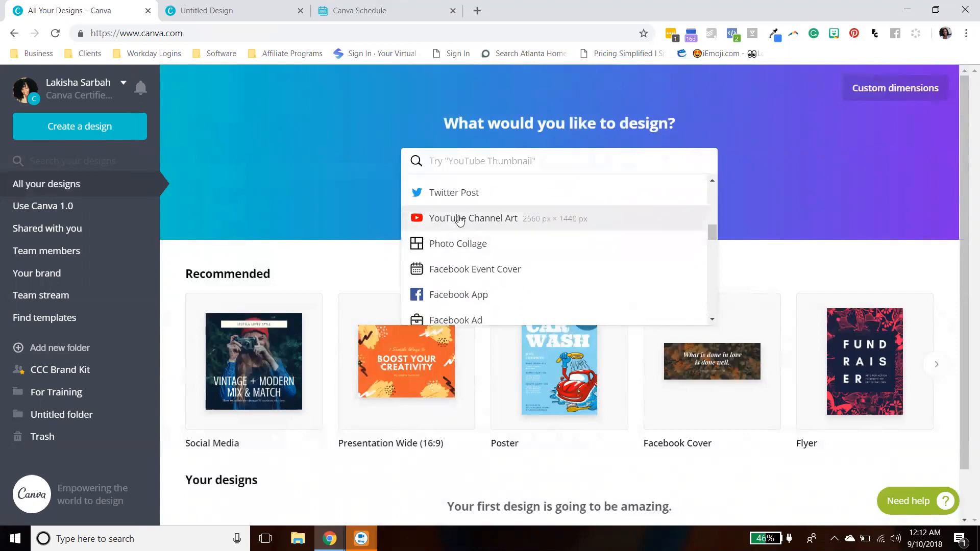
{"action": "scroll", "coordinate": [460, 220], "scroll_direction": "down", "scroll_amount": 2}
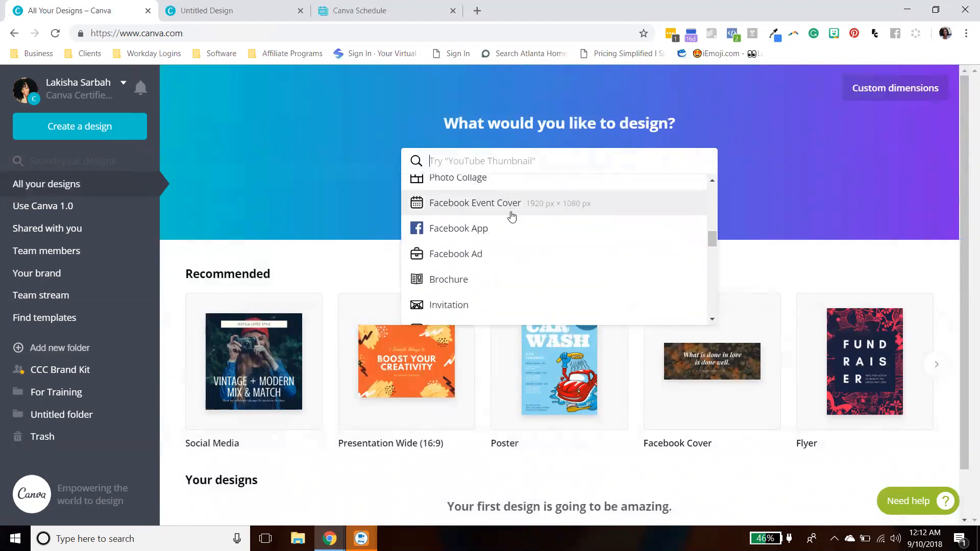
{"action": "scroll", "coordinate": [510, 214], "scroll_direction": "down", "scroll_amount": 5}
{"action": "scroll", "coordinate": [511, 215], "scroll_direction": "down", "scroll_amount": 1}
{"action": "scroll", "coordinate": [490, 210], "scroll_direction": "up", "scroll_amount": 1}
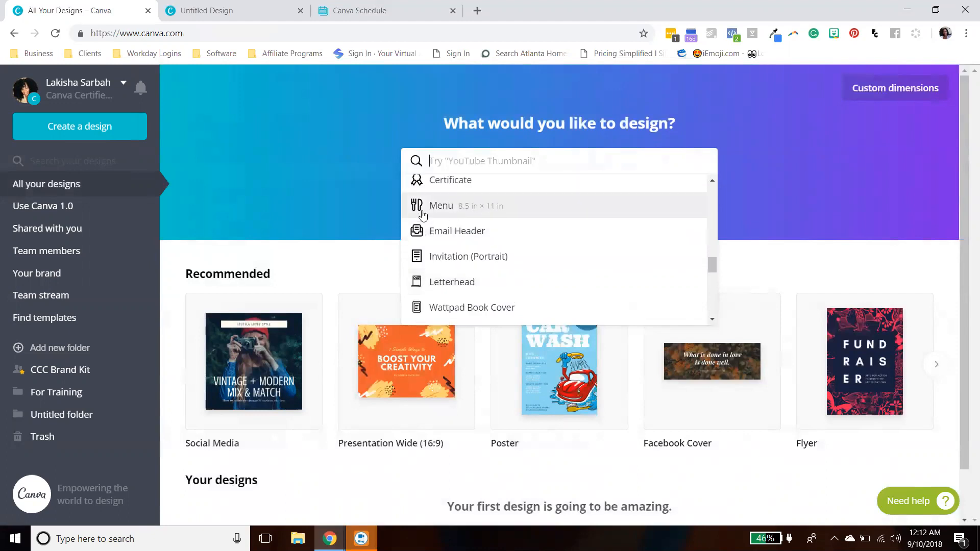
{"action": "scroll", "coordinate": [475, 225], "scroll_direction": "down", "scroll_amount": 2}
{"action": "scroll", "coordinate": [476, 227], "scroll_direction": "down", "scroll_amount": 3}
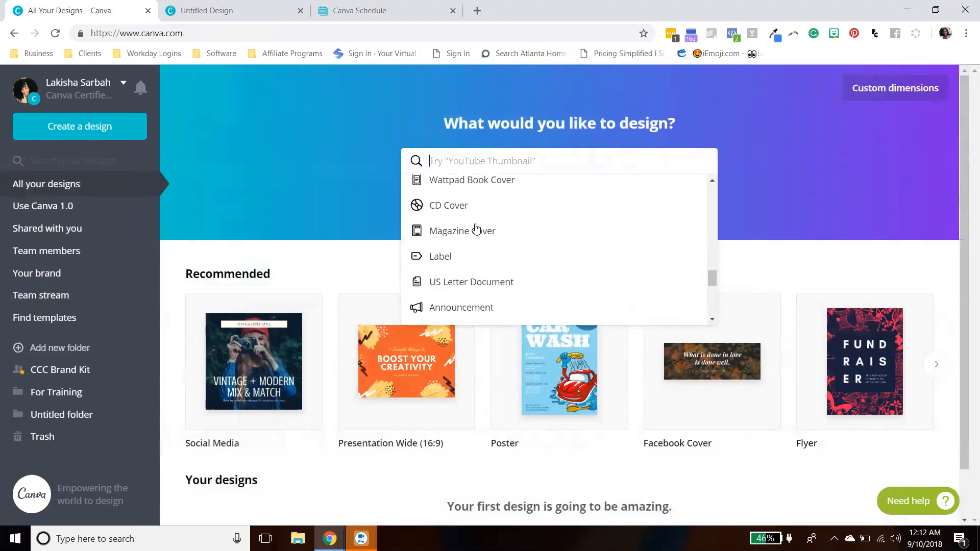
{"action": "scroll", "coordinate": [474, 226], "scroll_direction": "up", "scroll_amount": 3}
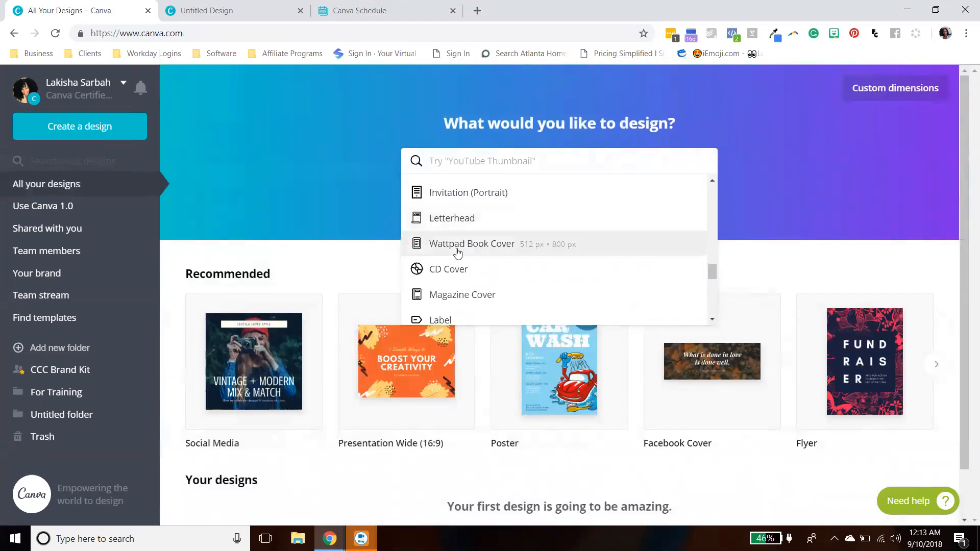
{"action": "scroll", "coordinate": [457, 253], "scroll_direction": "down", "scroll_amount": 1}
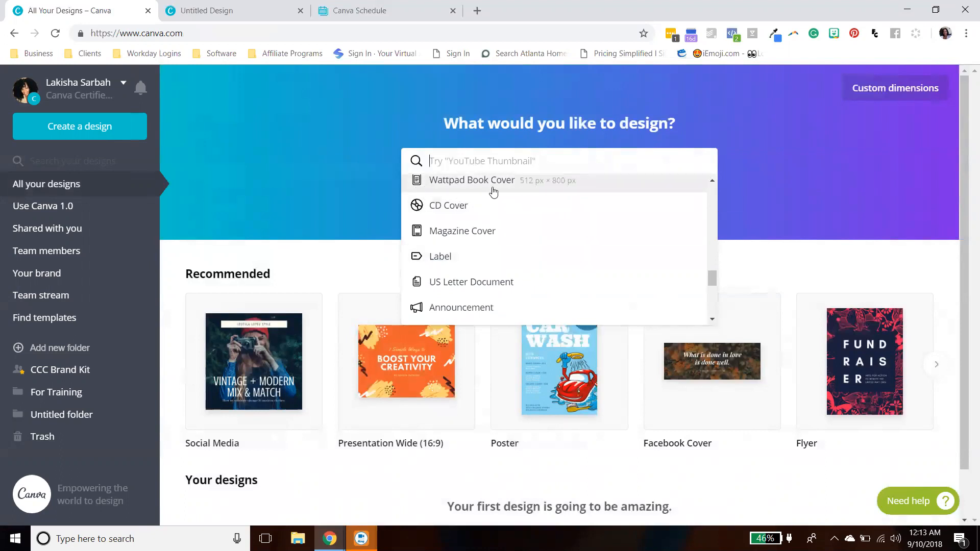
{"action": "scroll", "coordinate": [494, 191], "scroll_direction": "up", "scroll_amount": 1}
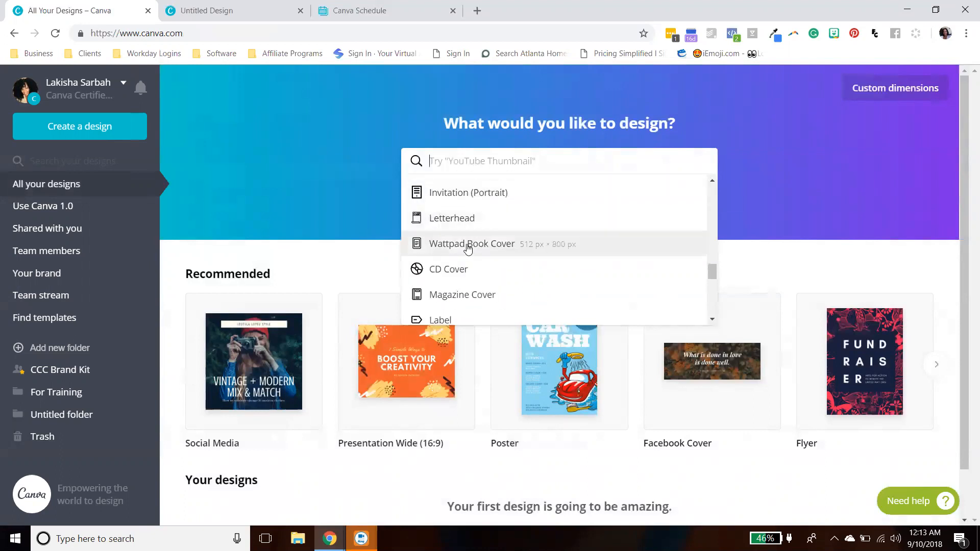
{"action": "scroll", "coordinate": [468, 247], "scroll_direction": "down", "scroll_amount": 1}
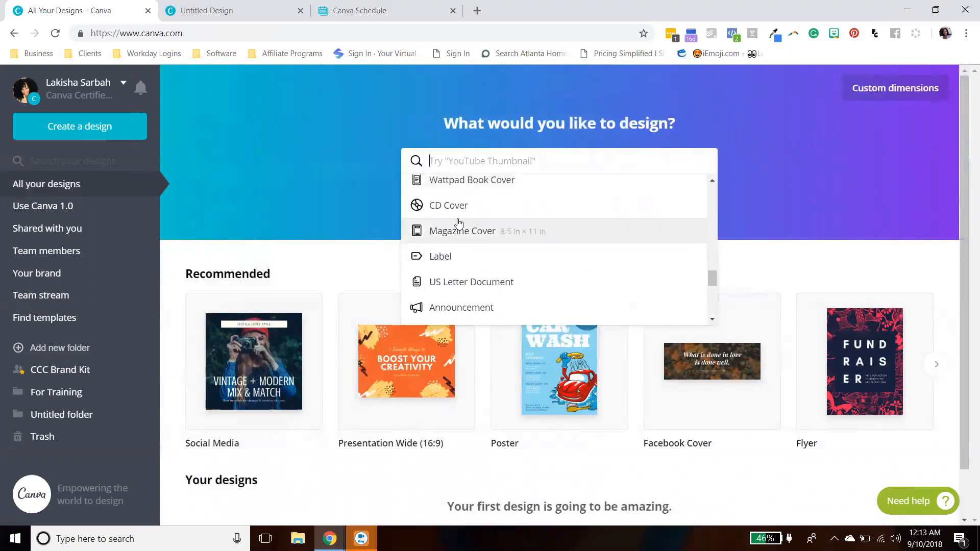
{"action": "scroll", "coordinate": [454, 245], "scroll_direction": "down", "scroll_amount": 1}
{"action": "scroll", "coordinate": [456, 247], "scroll_direction": "up", "scroll_amount": 1}
{"action": "scroll", "coordinate": [457, 248], "scroll_direction": "down", "scroll_amount": 3}
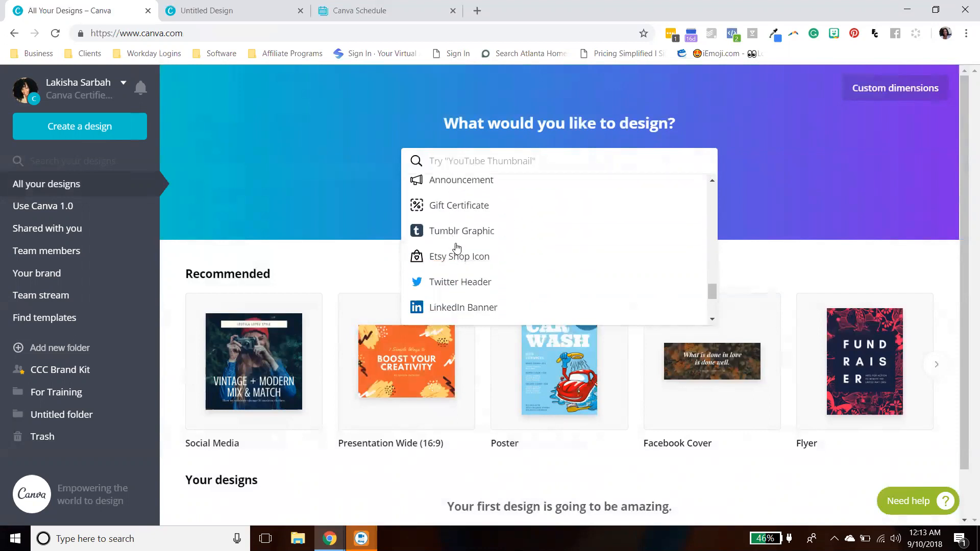
{"action": "scroll", "coordinate": [456, 246], "scroll_direction": "up", "scroll_amount": 3}
{"action": "scroll", "coordinate": [452, 258], "scroll_direction": "down", "scroll_amount": 2}
{"action": "scroll", "coordinate": [456, 230], "scroll_direction": "down", "scroll_amount": 1}
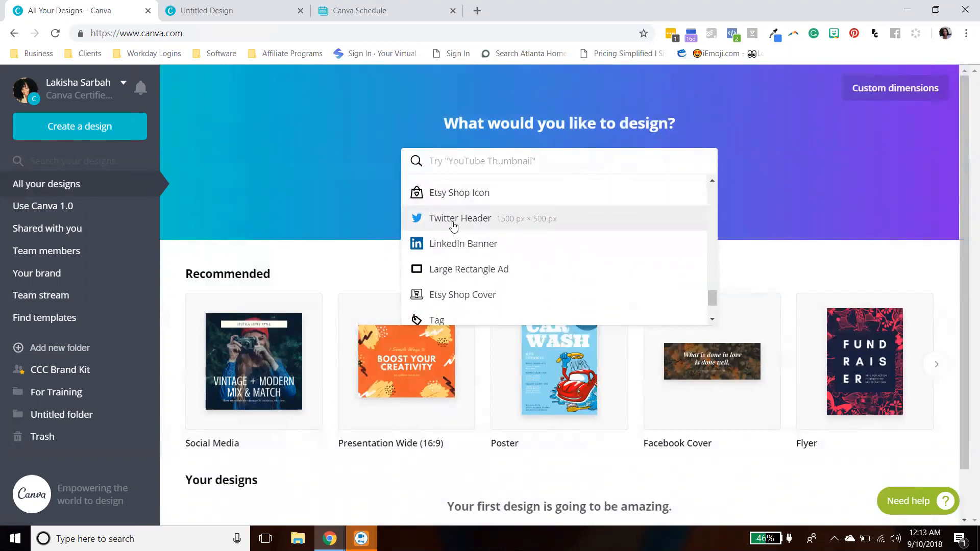
{"action": "scroll", "coordinate": [455, 220], "scroll_direction": "down", "scroll_amount": 1}
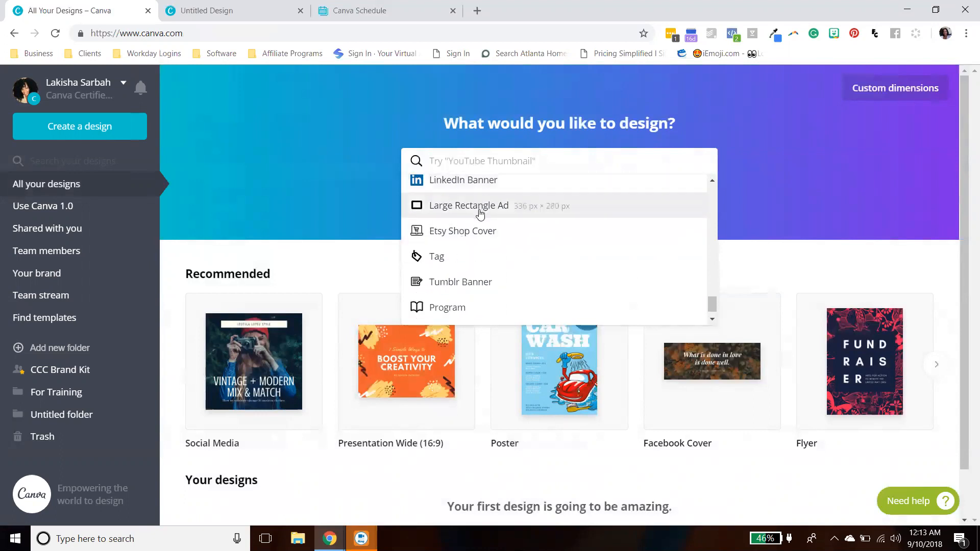
{"action": "scroll", "coordinate": [479, 219], "scroll_direction": "down", "scroll_amount": 1}
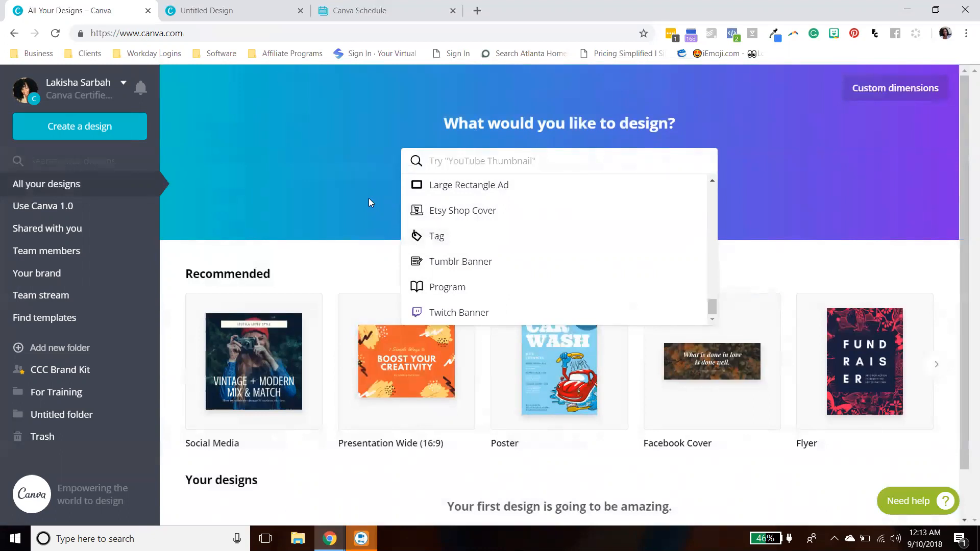
- Create a new Instagram Post design from the suggested examples under the search field
{"action": "left_click", "coordinate": [400, 200]}
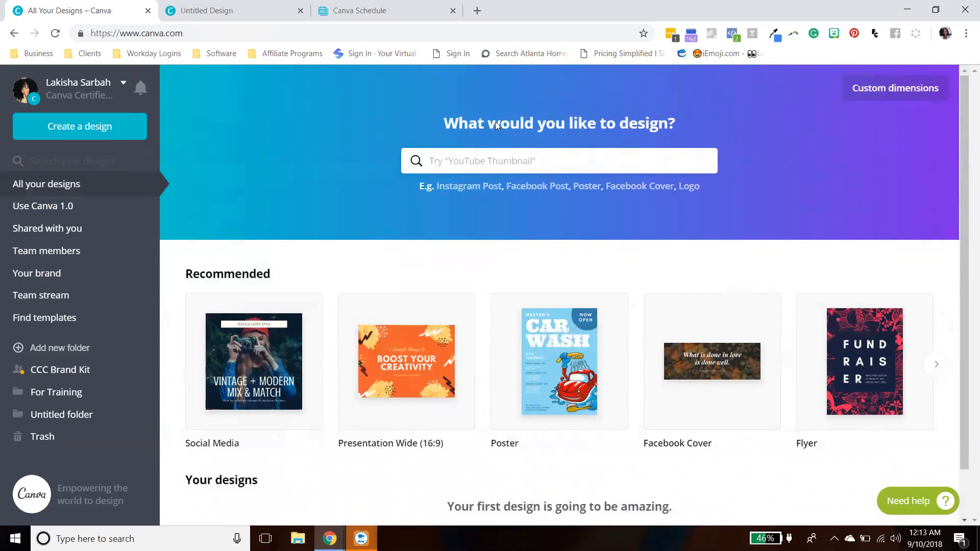
{"action": "left_click", "coordinate": [462, 187]}
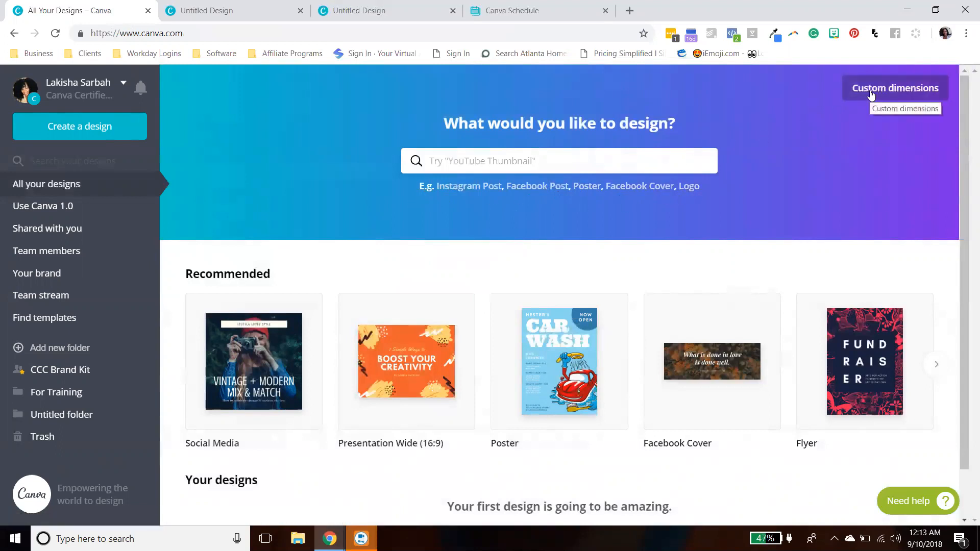
{"action": "left_click", "coordinate": [508, 164]}
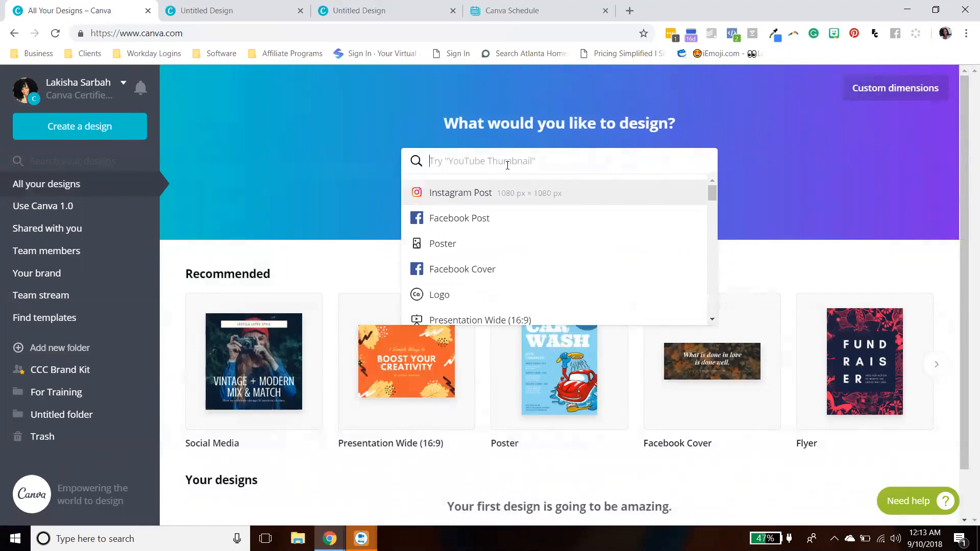
- Open the custom dimensions panel and cycle the unit setting through in and cm back to px
{"action": "left_click", "coordinate": [873, 89]}
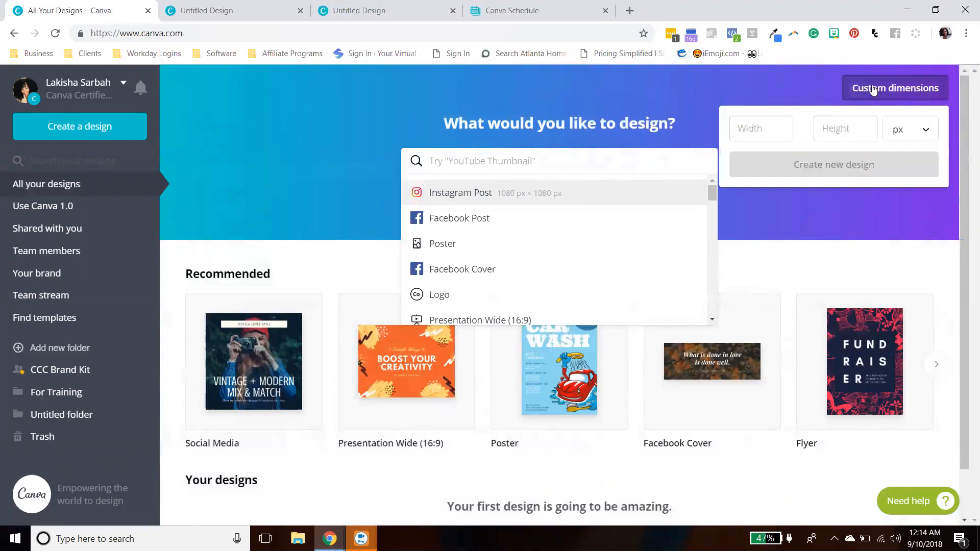
{"action": "left_click", "coordinate": [760, 129]}
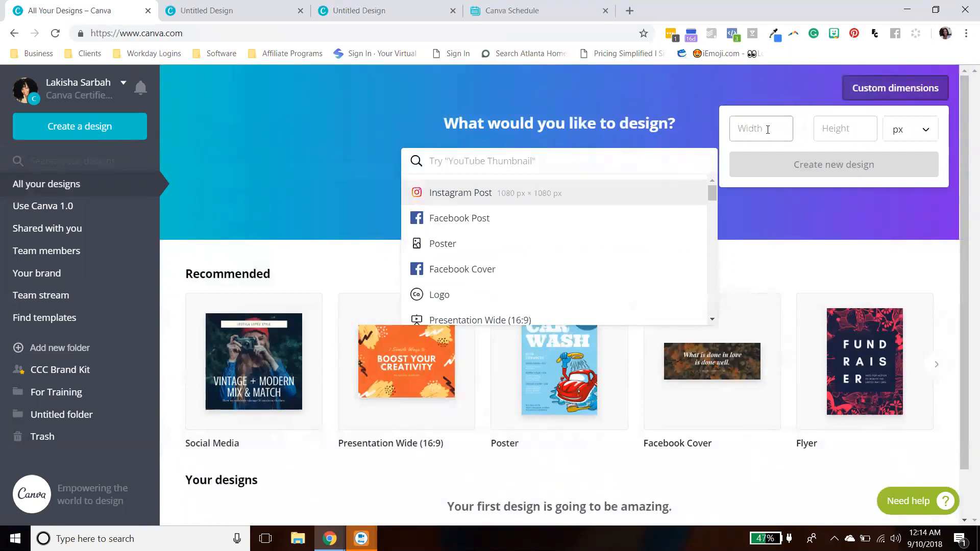
{"action": "left_click", "coordinate": [910, 130]}
{"action": "left_click", "coordinate": [907, 161]}
{"action": "left_click", "coordinate": [910, 133]}
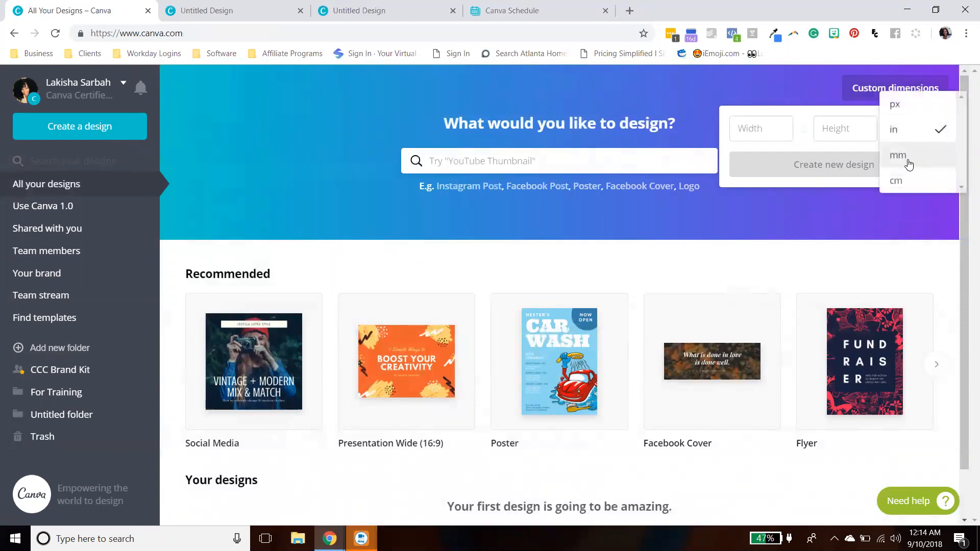
{"action": "left_click", "coordinate": [902, 179]}
{"action": "left_click", "coordinate": [906, 137]}
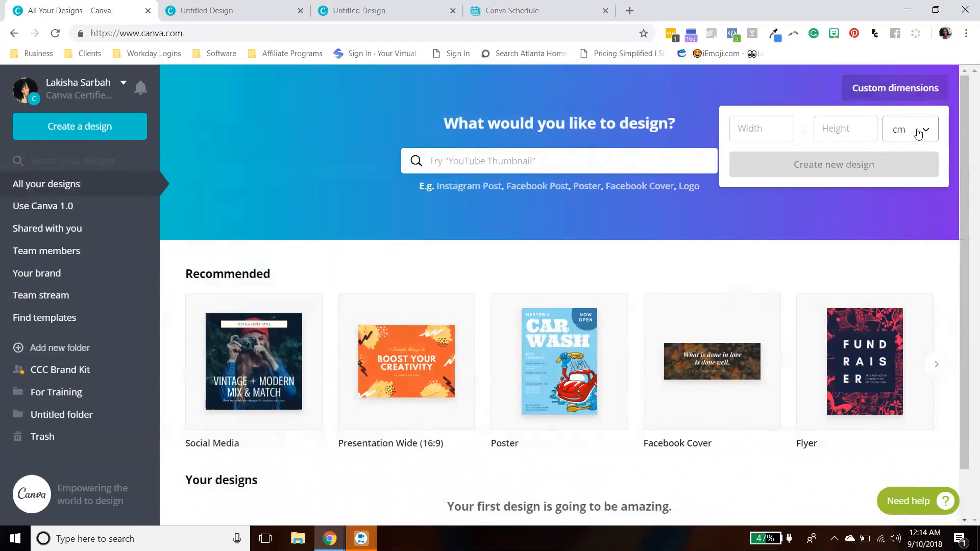
{"action": "left_click", "coordinate": [919, 134]}
{"action": "left_click", "coordinate": [917, 84]}
- Create a new custom design 50 px wide by 100 px high
{"action": "left_click", "coordinate": [782, 125]}
{"action": "left_click", "coordinate": [846, 130]}
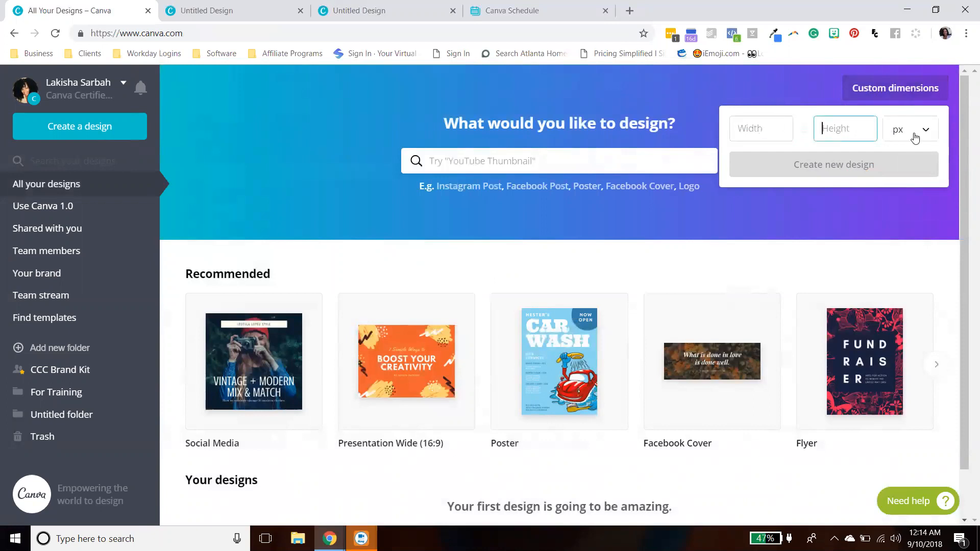
{"action": "left_click", "coordinate": [759, 132]}
{"action": "type", "text": "50"}
{"action": "left_click", "coordinate": [826, 123]}
{"action": "type", "text": "100"}
{"action": "left_click", "coordinate": [897, 134]}
{"action": "left_click", "coordinate": [844, 145]}
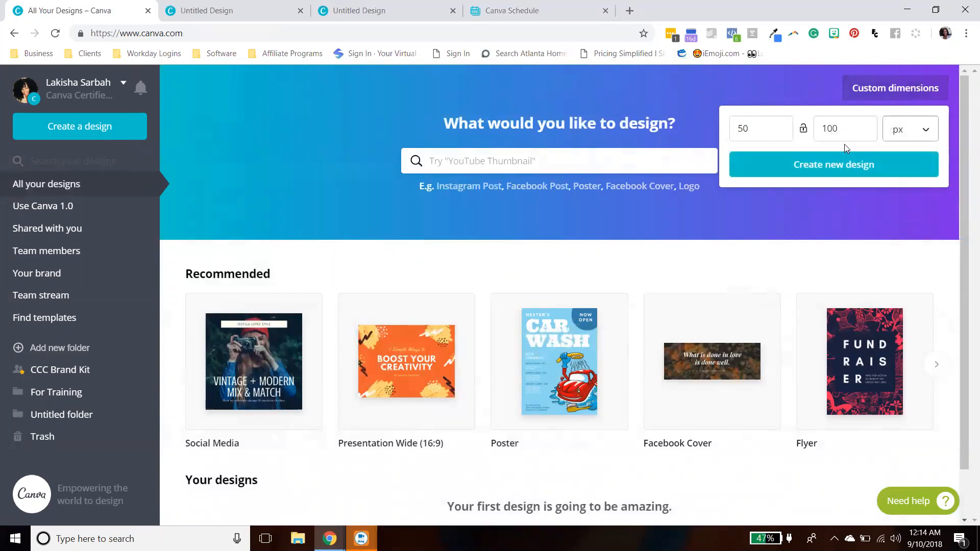
{"action": "left_click", "coordinate": [840, 172]}
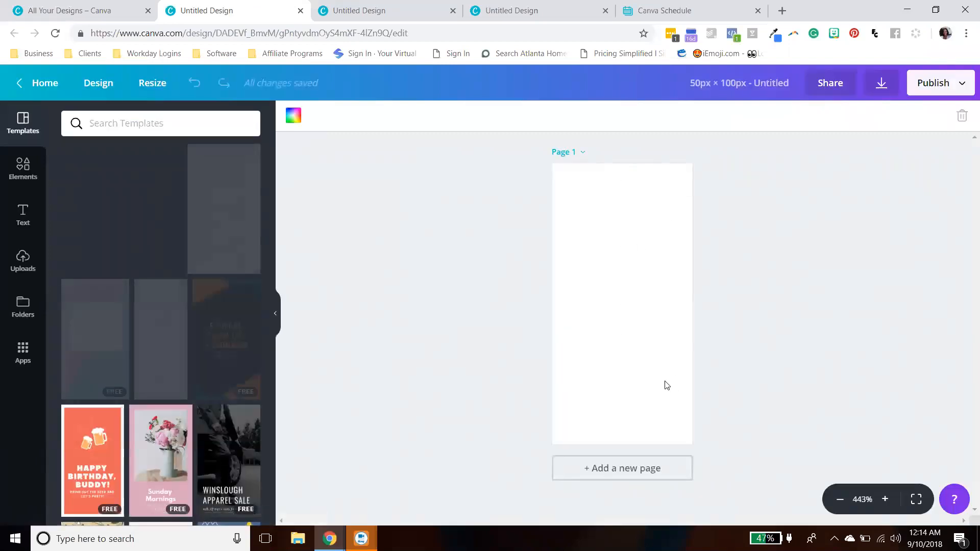
- Close the new design's tab and page through the Recommended design types carousel on the dashboard
{"action": "left_click", "coordinate": [301, 10]}
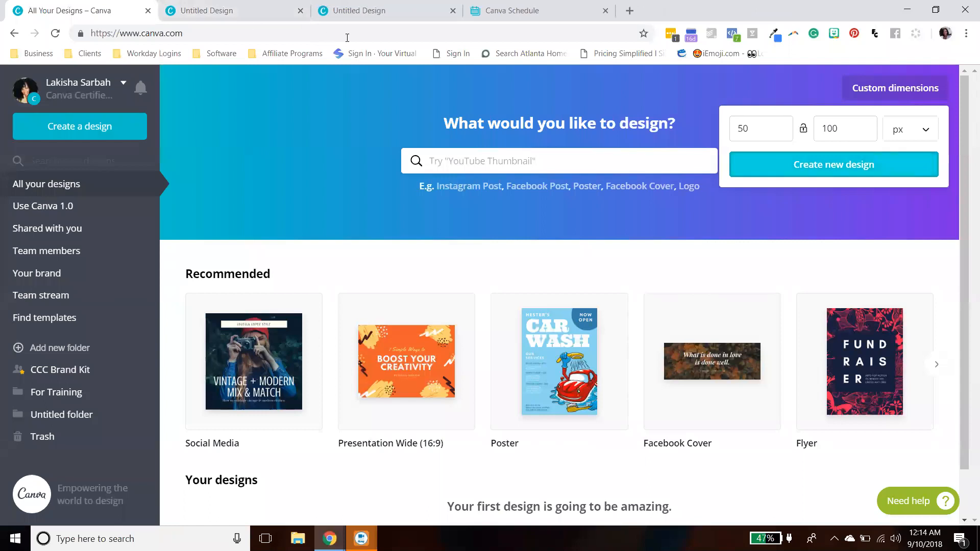
{"action": "left_click", "coordinate": [368, 128]}
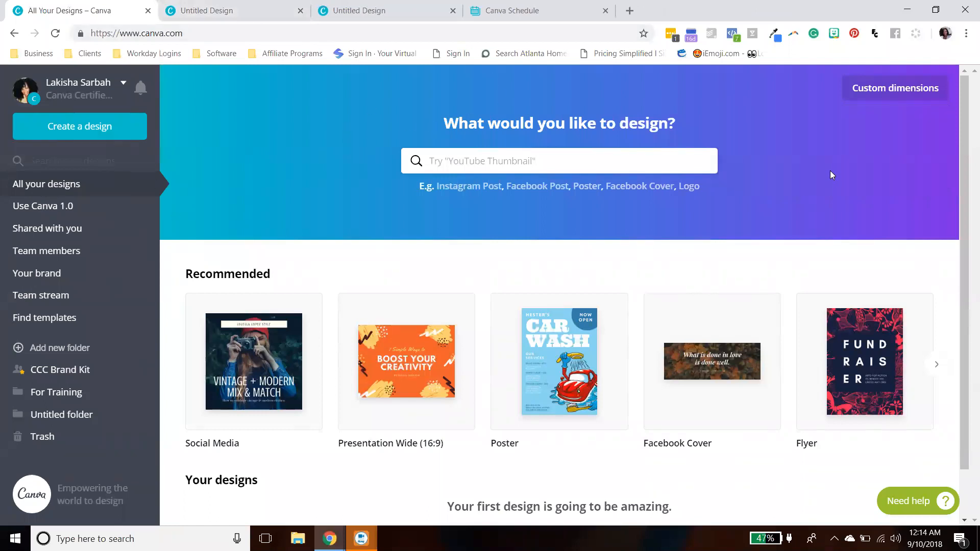
{"action": "scroll", "coordinate": [830, 175], "scroll_direction": "down", "scroll_amount": 1}
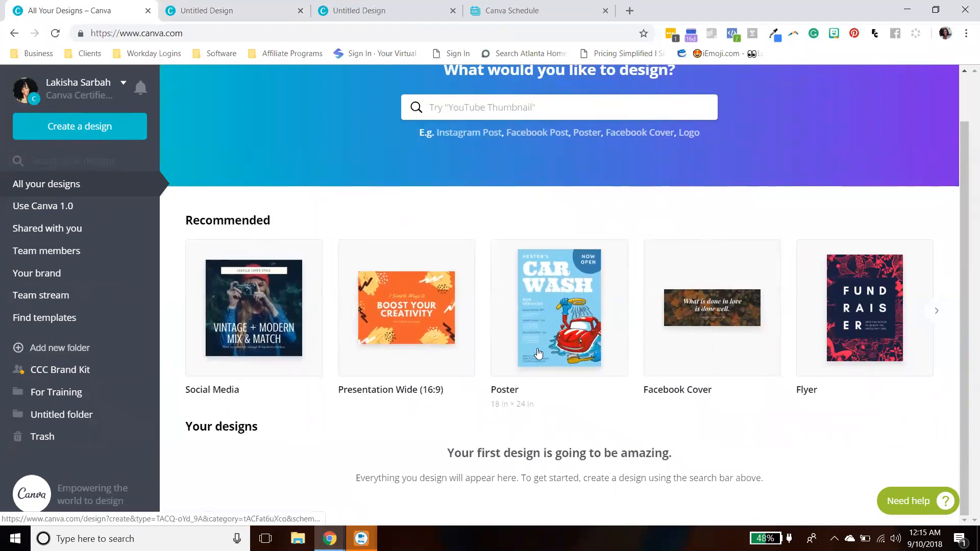
{"action": "left_click", "coordinate": [937, 311]}
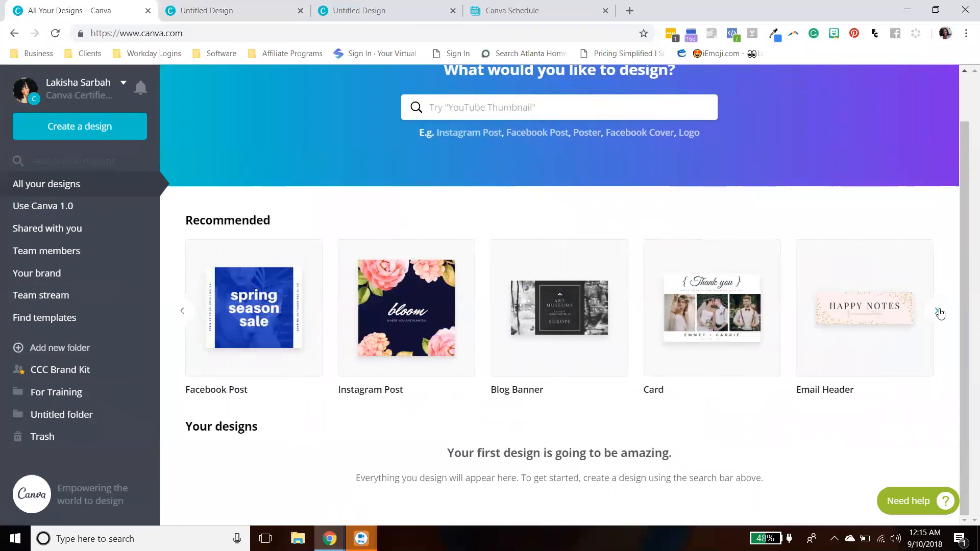
{"action": "left_click", "coordinate": [938, 312]}
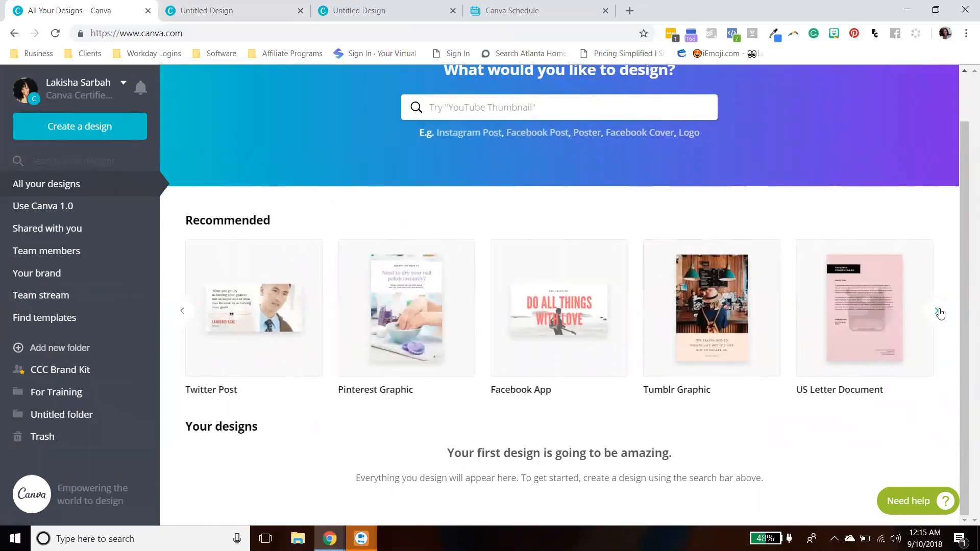
{"action": "left_click", "coordinate": [938, 313]}
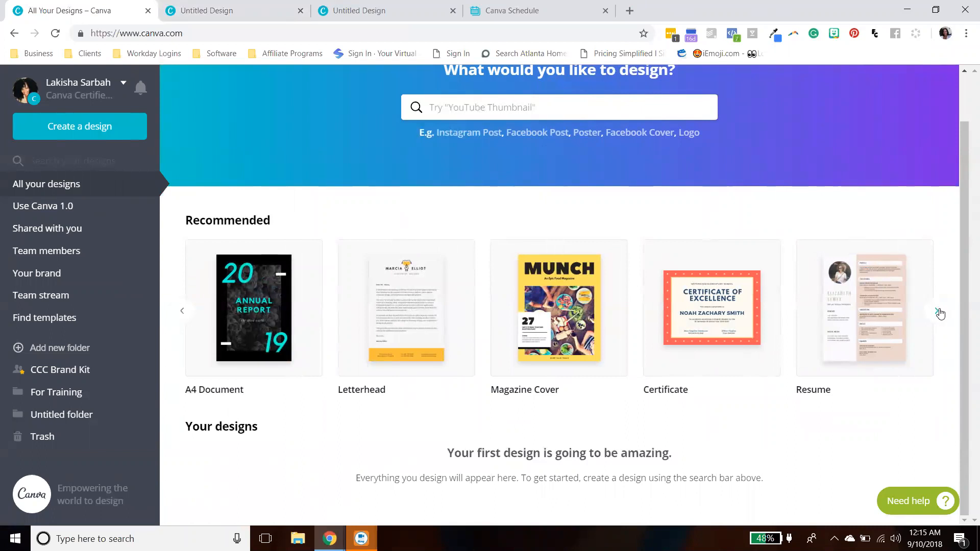
{"action": "left_click", "coordinate": [938, 312]}
{"action": "left_click", "coordinate": [938, 313]}
{"action": "left_click", "coordinate": [940, 313]}
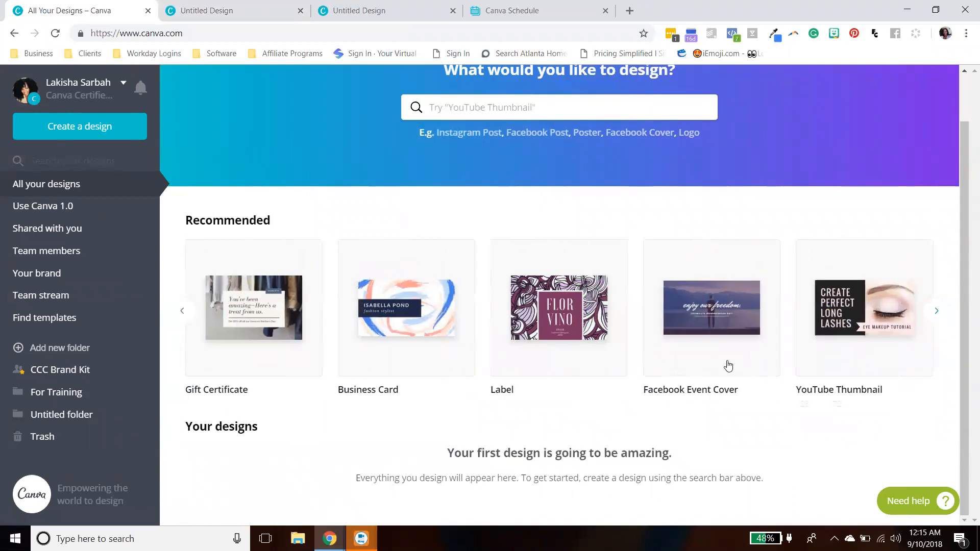
{"action": "scroll", "coordinate": [704, 332], "scroll_direction": "up", "scroll_amount": 2}
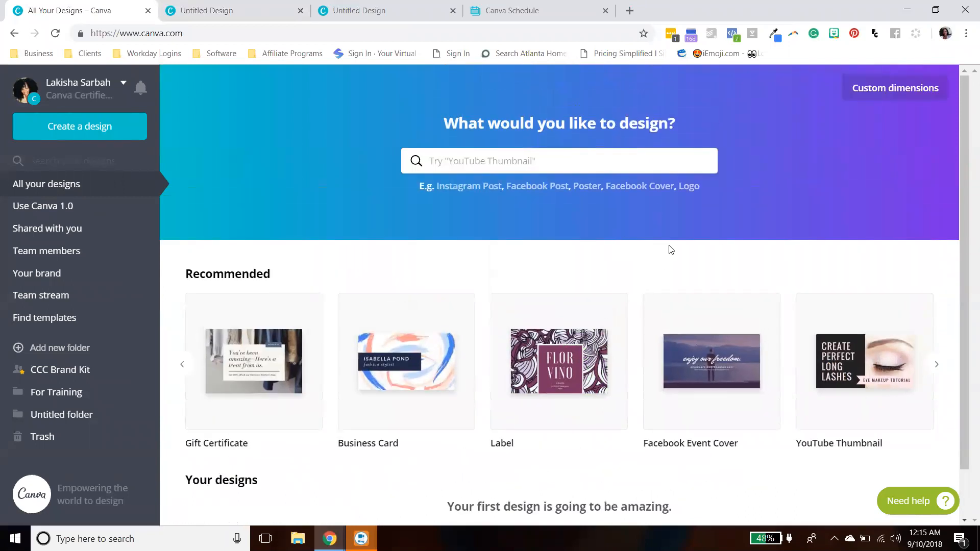
- Open Find templates and try template searches for Book and Lett, clearing the search box each time
{"action": "left_click", "coordinate": [51, 320]}
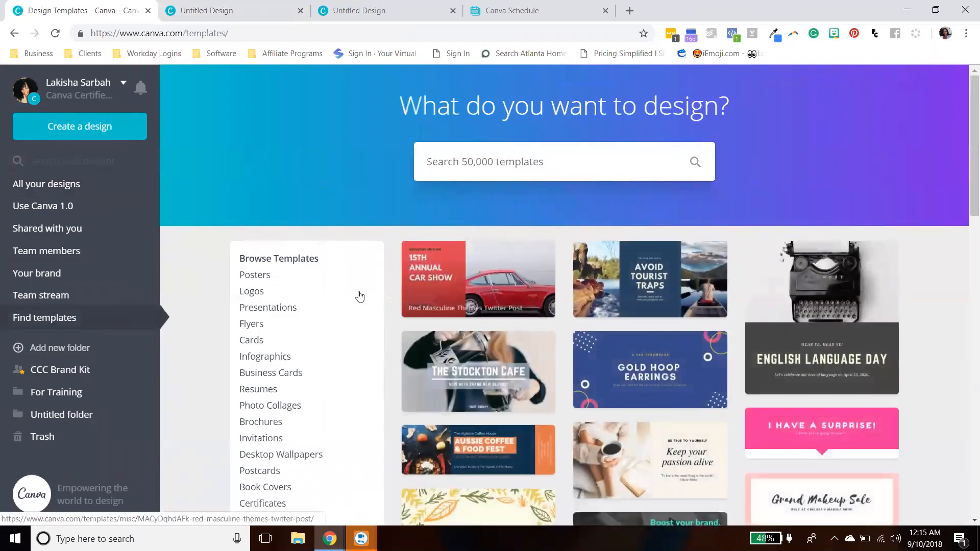
{"action": "scroll", "coordinate": [823, 340], "scroll_direction": "down", "scroll_amount": 4}
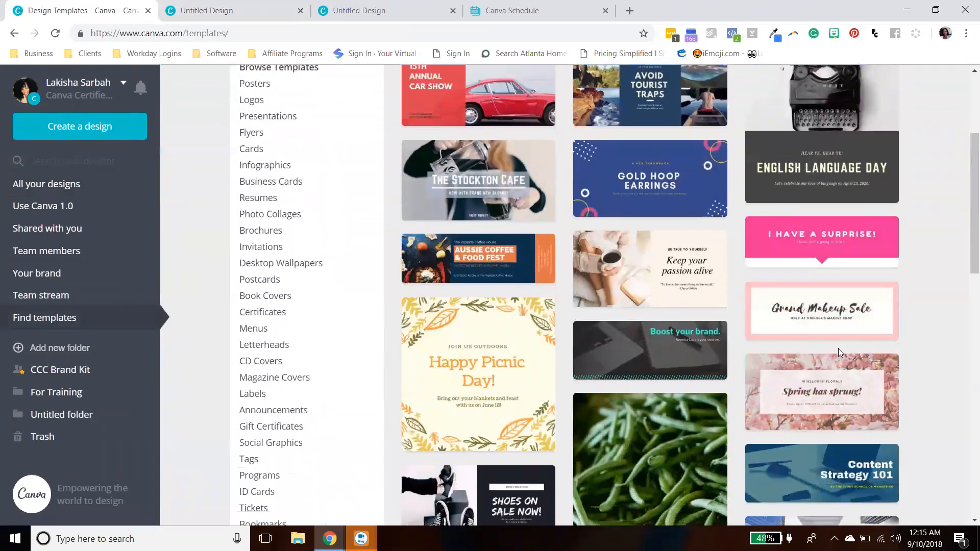
{"action": "scroll", "coordinate": [838, 348], "scroll_direction": "up", "scroll_amount": 4}
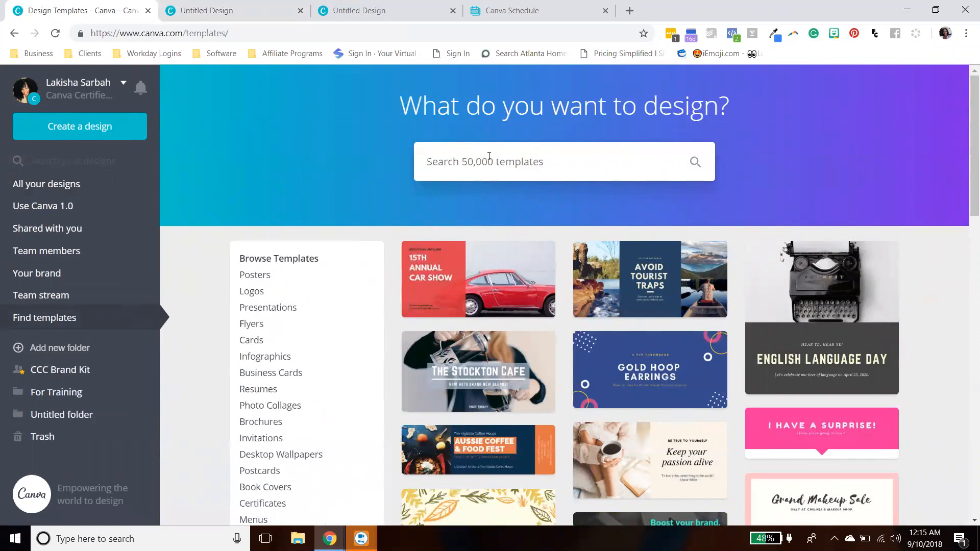
{"action": "type", "text": "Book"}
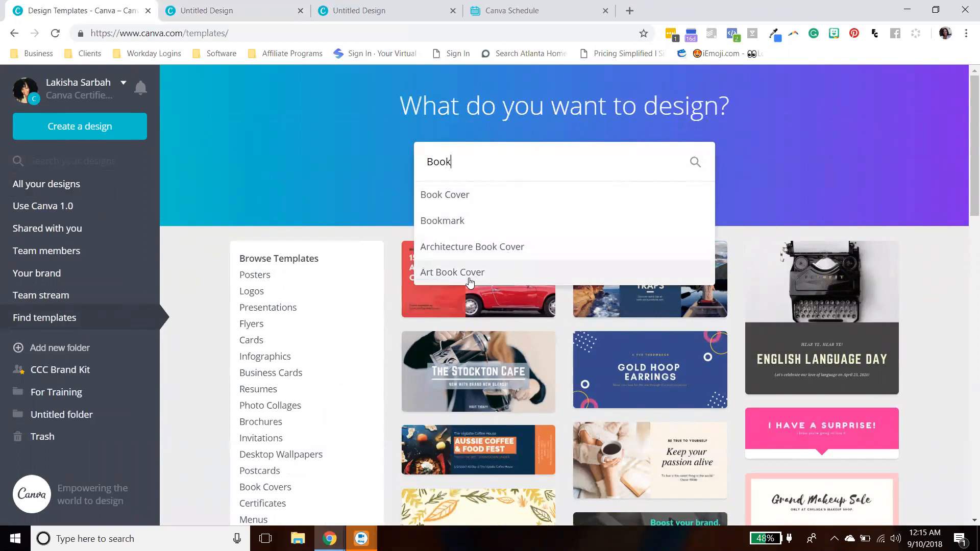
{"action": "left_click_drag", "start_coordinate": [471, 160], "coordinate": [410, 156]}
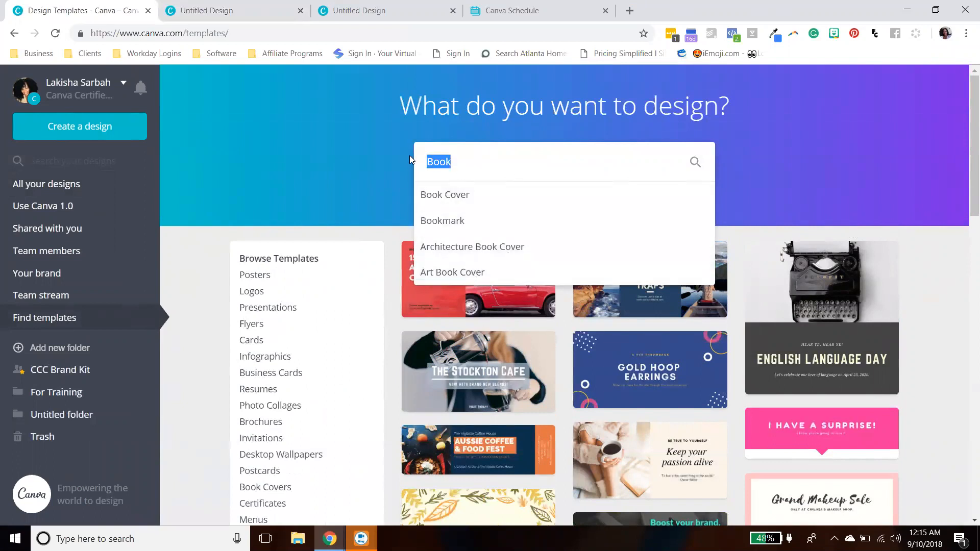
{"action": "key", "text": "BackSpace"}
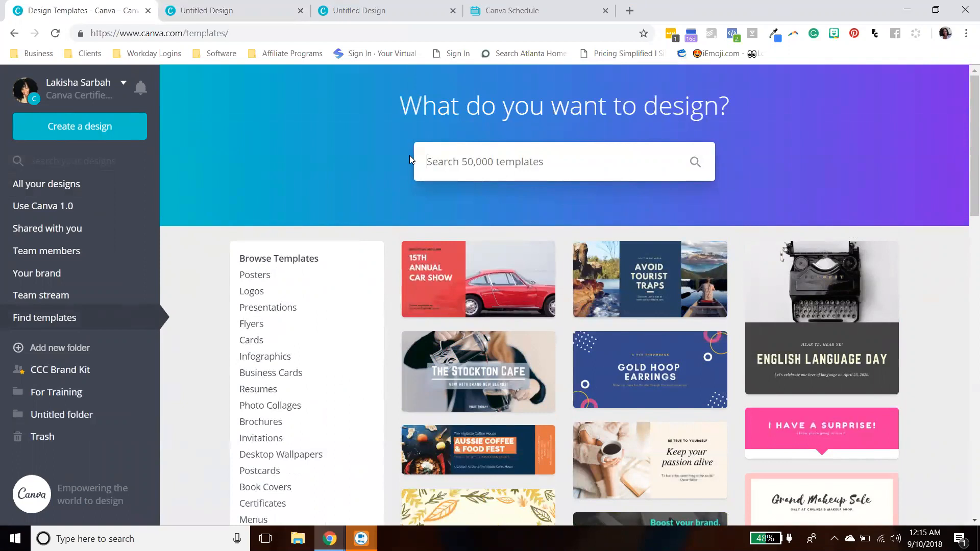
{"action": "type", "text": "Leter"}
{"action": "key", "text": "BackSpace"}
{"action": "key", "text": "BackSpace"}
{"action": "key", "text": "BackSpace"}
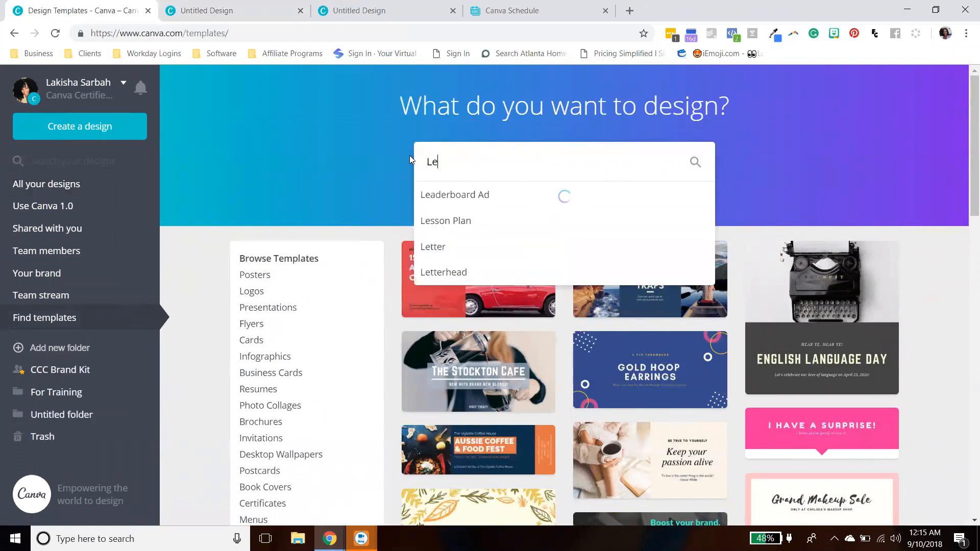
{"action": "type", "text": "tt"}
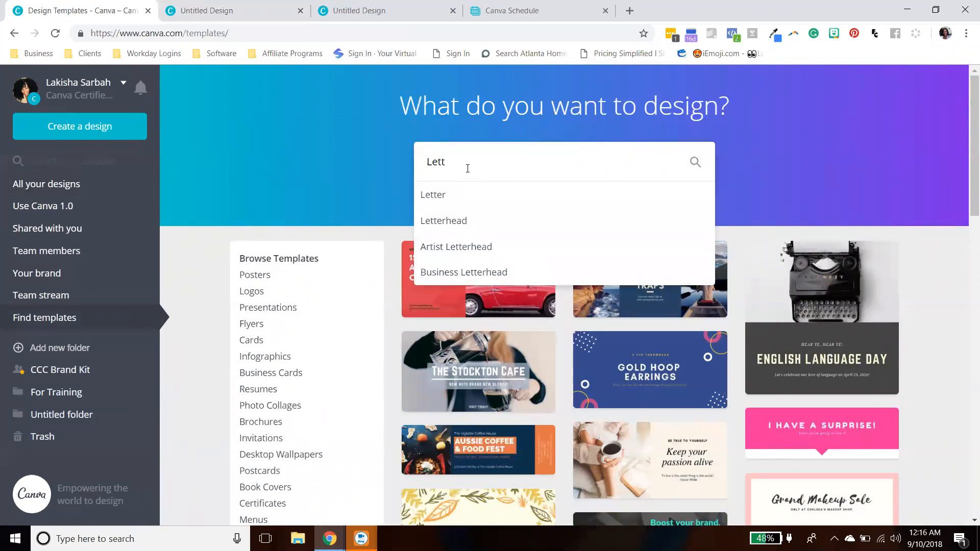
{"action": "key", "text": "BackSpace"}
{"action": "key", "text": "BackSpace"}
{"action": "key", "text": "BackSpace"}
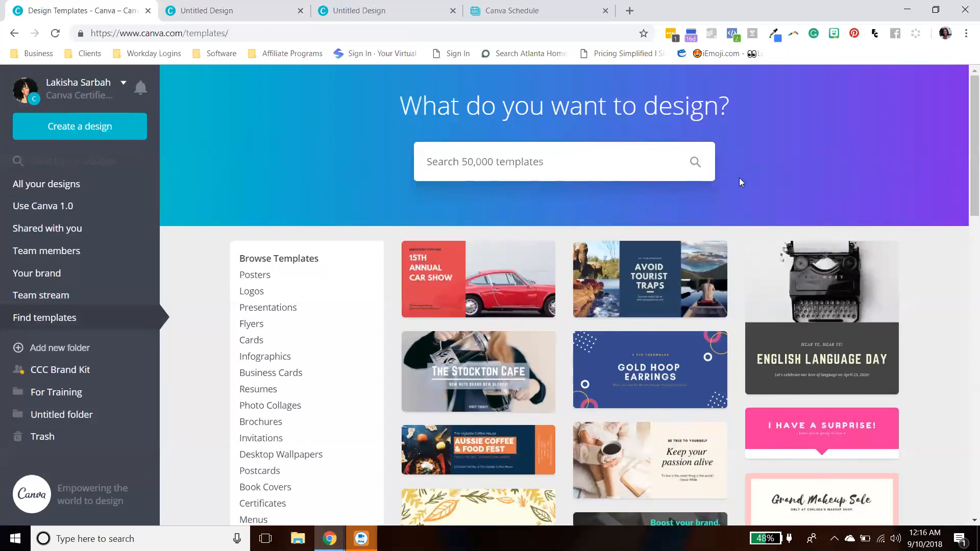
- Browse the template gallery and open the Blue Yellow Triangle Shapes Tutor Flyer template page to examine it
{"action": "scroll", "coordinate": [561, 346], "scroll_direction": "down", "scroll_amount": 3}
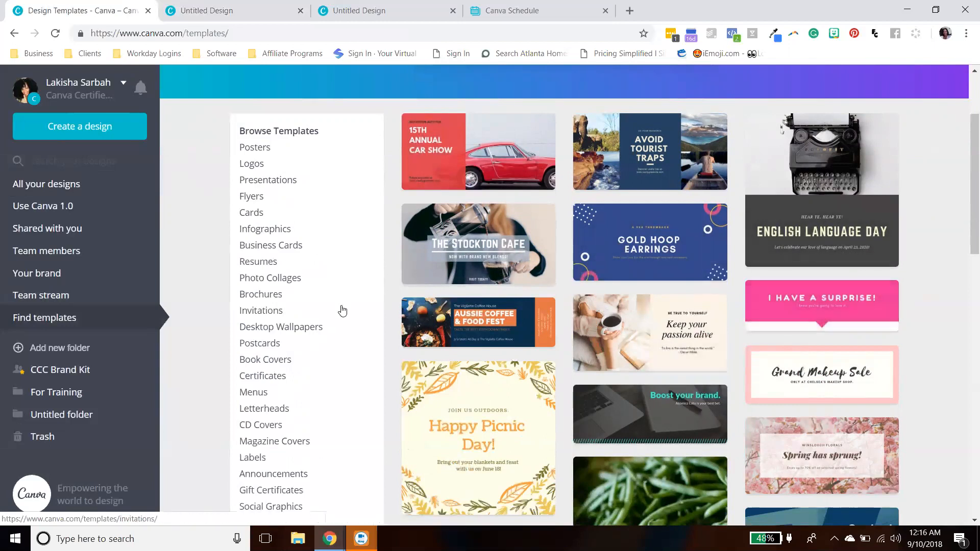
{"action": "scroll", "coordinate": [692, 340], "scroll_direction": "down", "scroll_amount": 2}
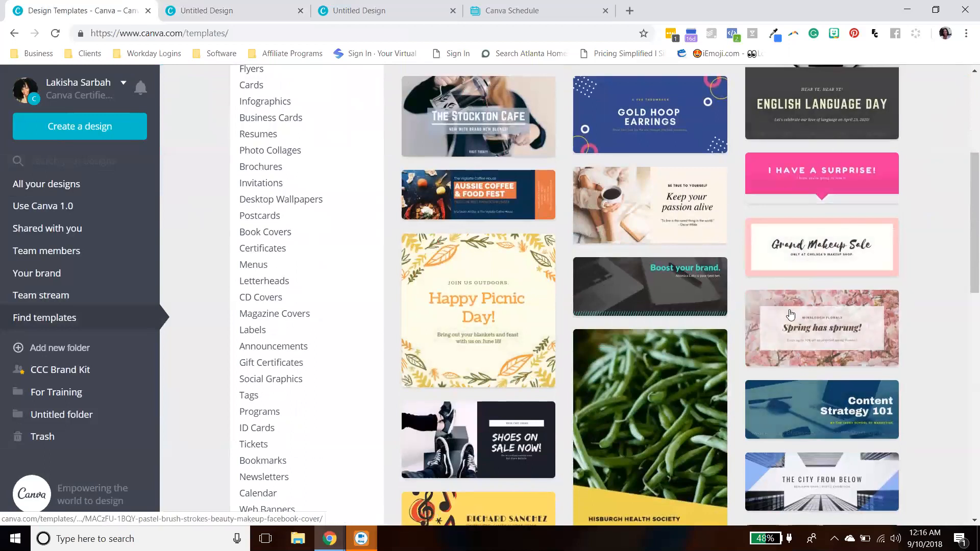
{"action": "scroll", "coordinate": [540, 280], "scroll_direction": "down", "scroll_amount": 3}
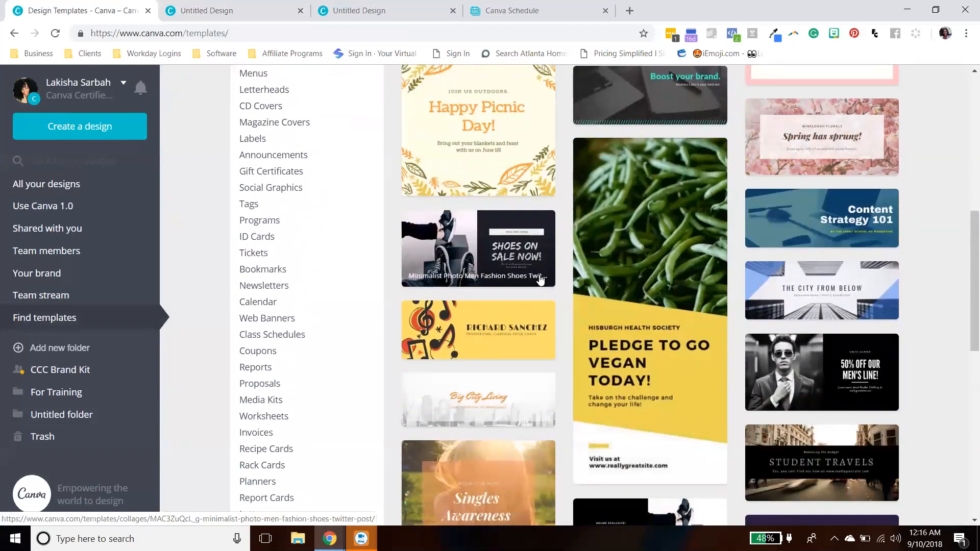
{"action": "scroll", "coordinate": [540, 280], "scroll_direction": "down", "scroll_amount": 5}
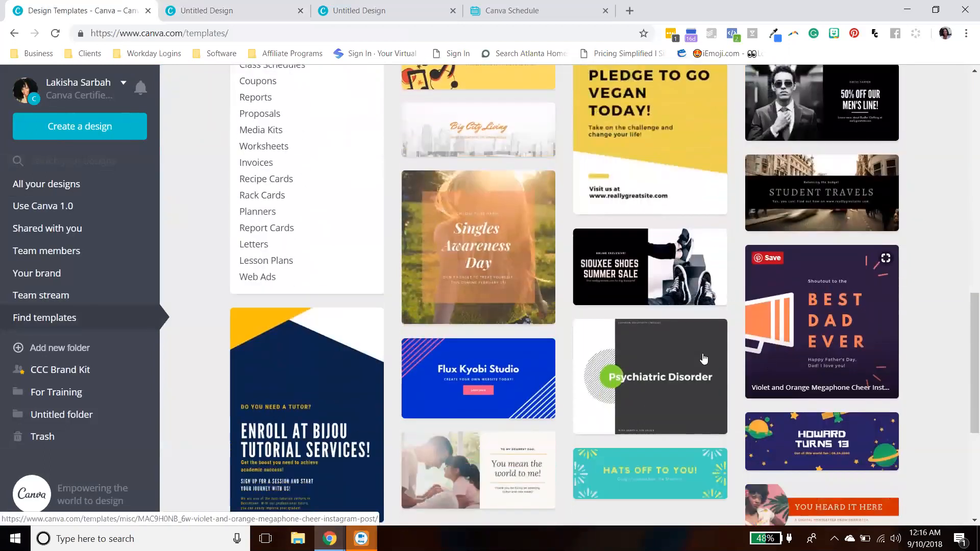
{"action": "scroll", "coordinate": [560, 323], "scroll_direction": "down", "scroll_amount": 3}
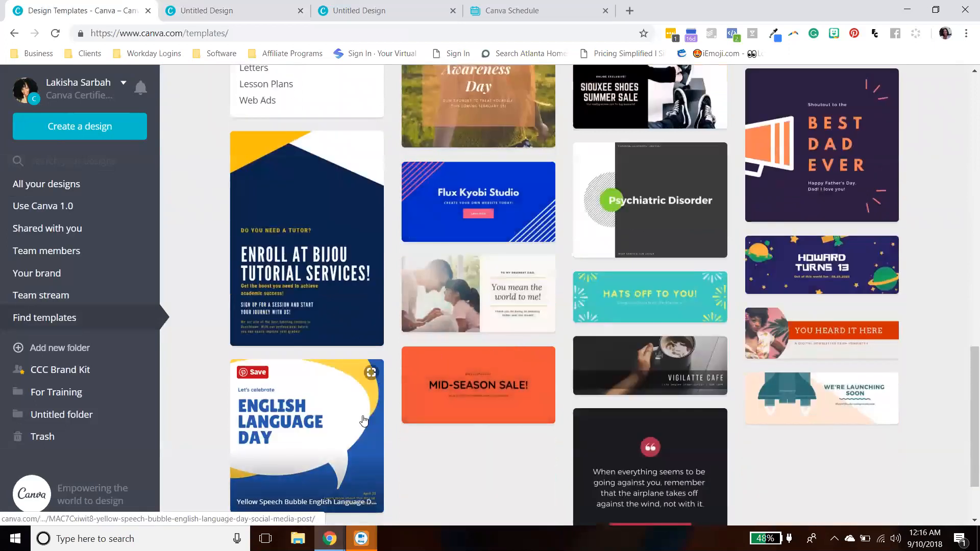
{"action": "scroll", "coordinate": [301, 359], "scroll_direction": "up", "scroll_amount": 2}
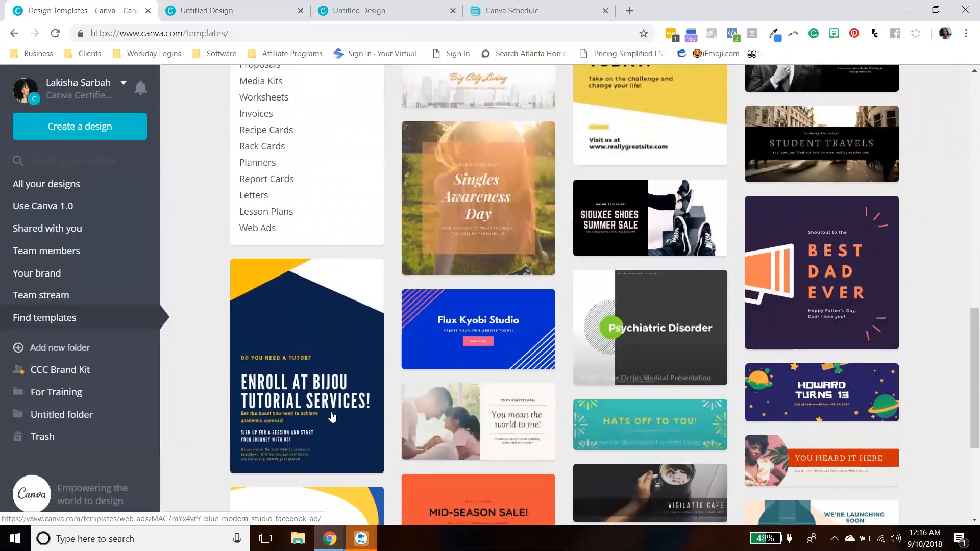
{"action": "left_click", "coordinate": [301, 357]}
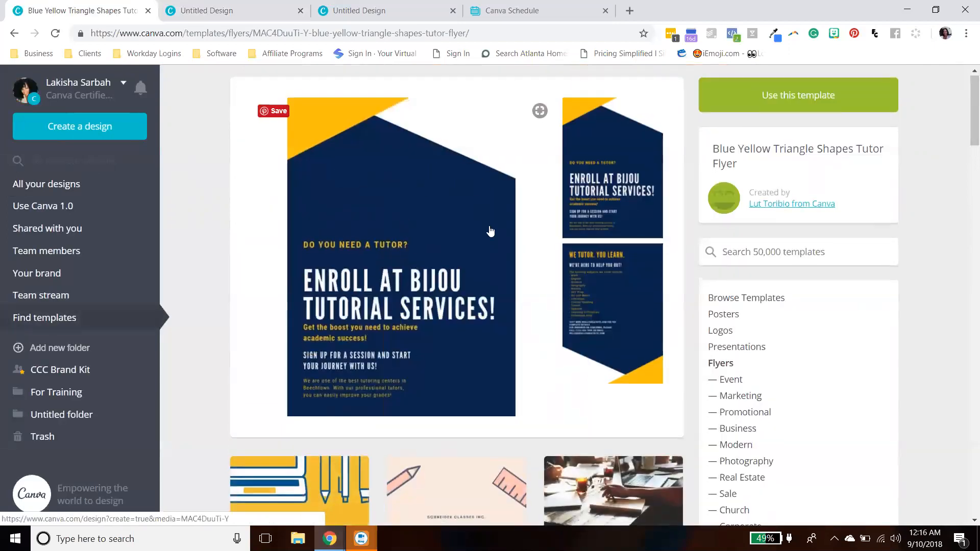
{"action": "scroll", "coordinate": [490, 231], "scroll_direction": "down", "scroll_amount": 8}
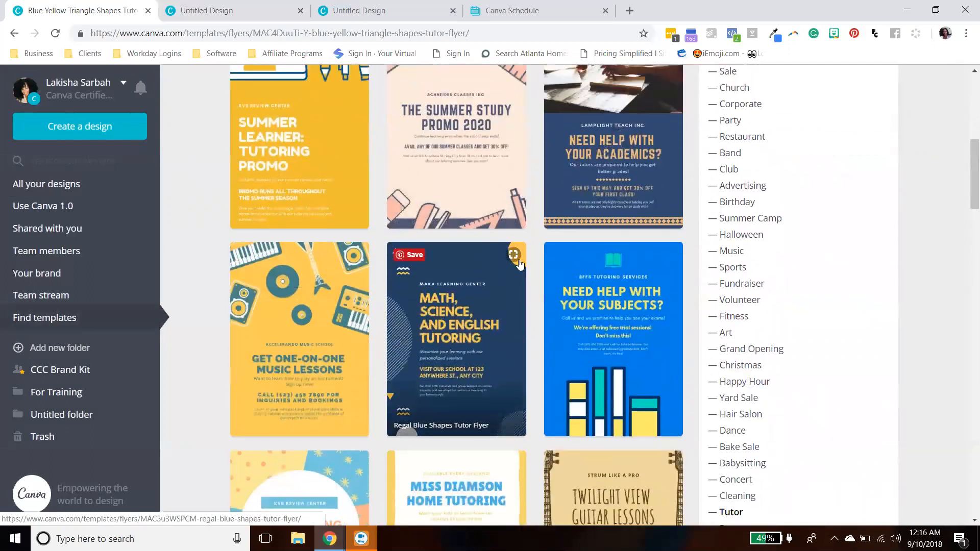
{"action": "scroll", "coordinate": [518, 263], "scroll_direction": "up", "scroll_amount": 8}
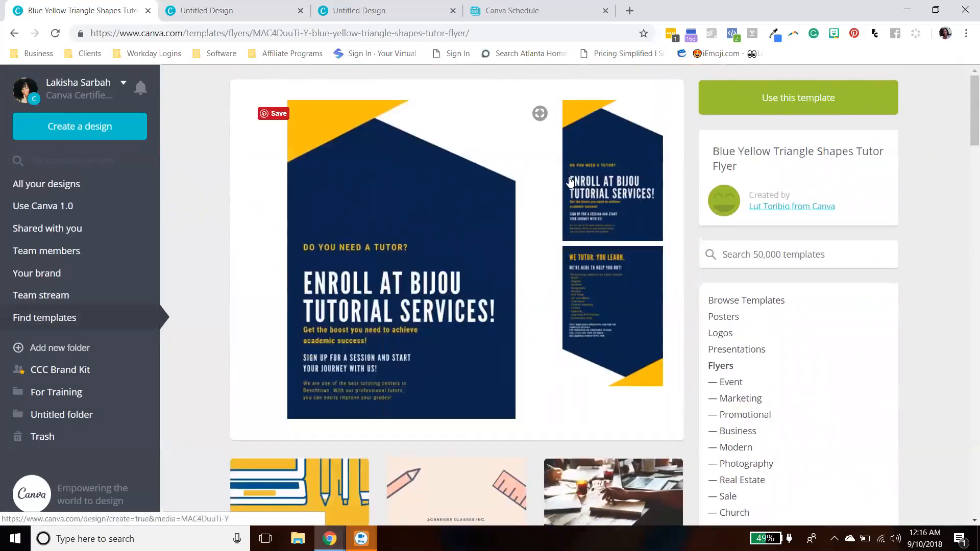
{"action": "scroll", "coordinate": [584, 242], "scroll_direction": "down", "scroll_amount": 1}
{"action": "scroll", "coordinate": [585, 241], "scroll_direction": "down", "scroll_amount": 6}
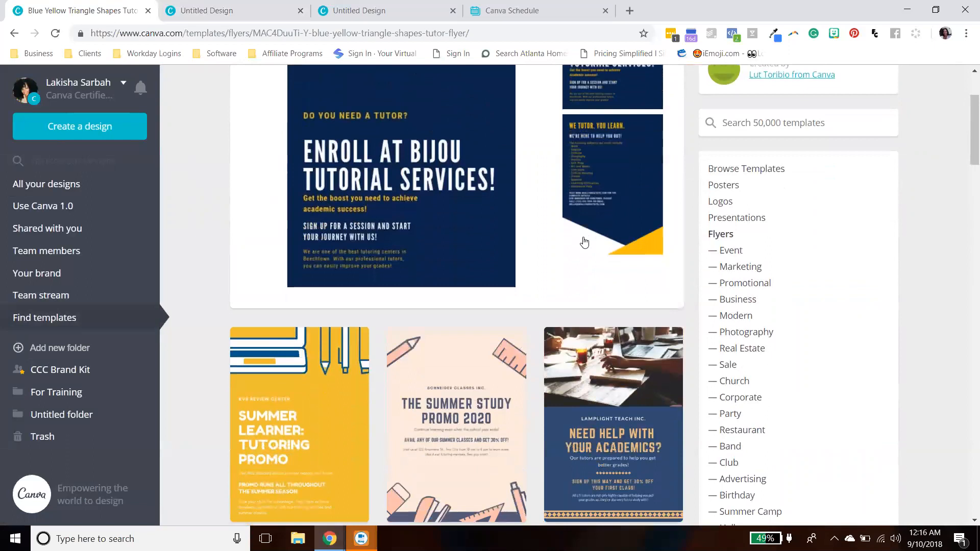
{"action": "scroll", "coordinate": [585, 241], "scroll_direction": "up", "scroll_amount": 4}
{"action": "scroll", "coordinate": [585, 240], "scroll_direction": "up", "scroll_amount": 4}
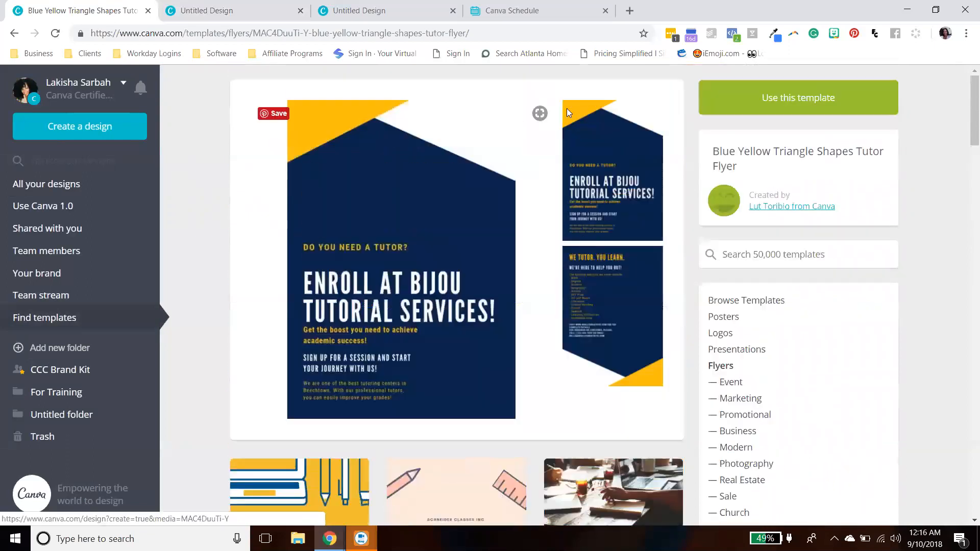
- Scroll through the related tutor flyer templates shown below the selected template
{"action": "scroll", "coordinate": [515, 331], "scroll_direction": "down", "scroll_amount": 4}
{"action": "scroll", "coordinate": [514, 330], "scroll_direction": "down", "scroll_amount": 1}
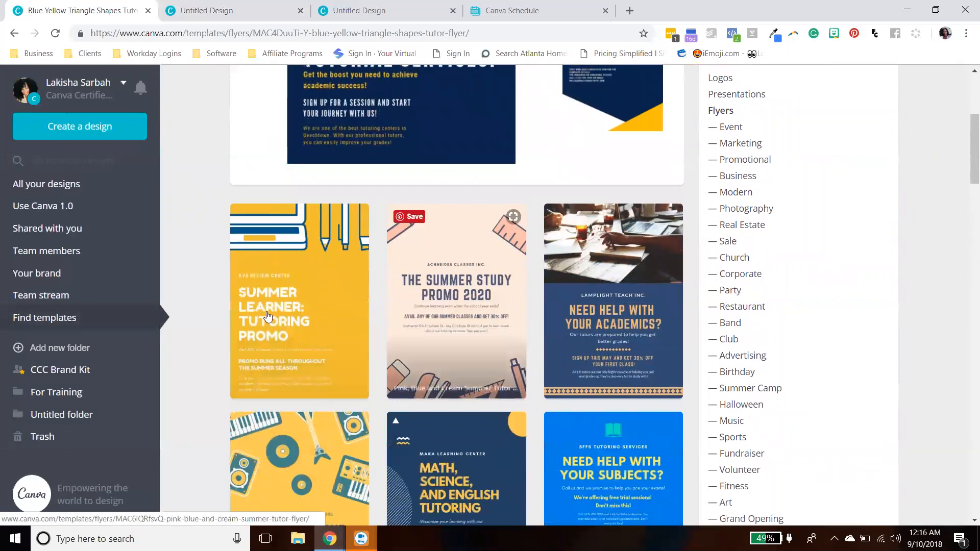
{"action": "scroll", "coordinate": [607, 315], "scroll_direction": "down", "scroll_amount": 4}
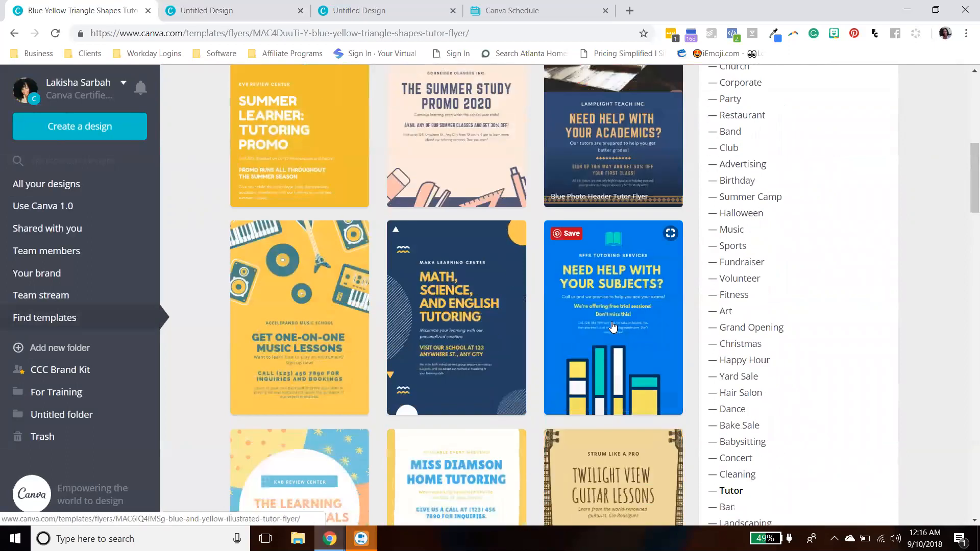
{"action": "scroll", "coordinate": [393, 361], "scroll_direction": "down", "scroll_amount": 4}
{"action": "scroll", "coordinate": [417, 371], "scroll_direction": "down", "scroll_amount": 6}
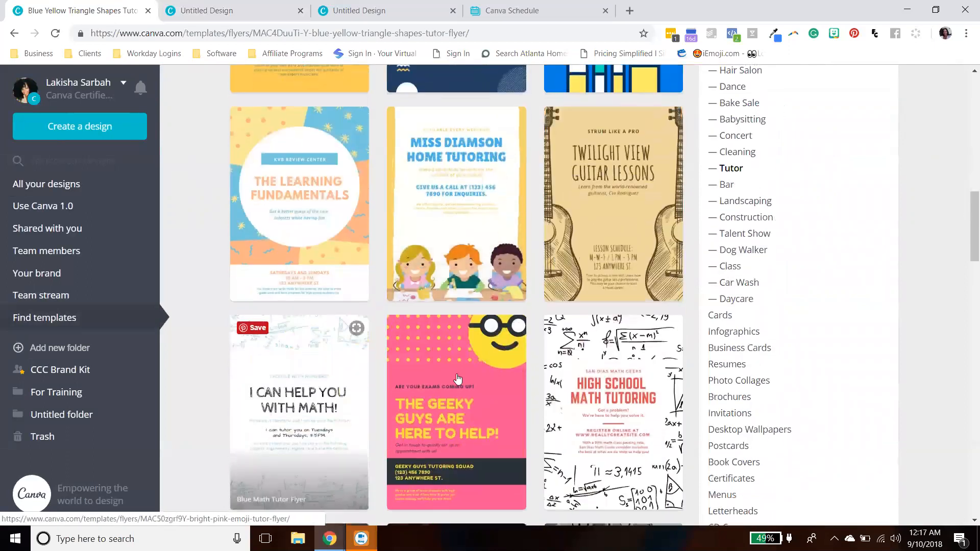
{"action": "scroll", "coordinate": [383, 333], "scroll_direction": "up", "scroll_amount": 20}
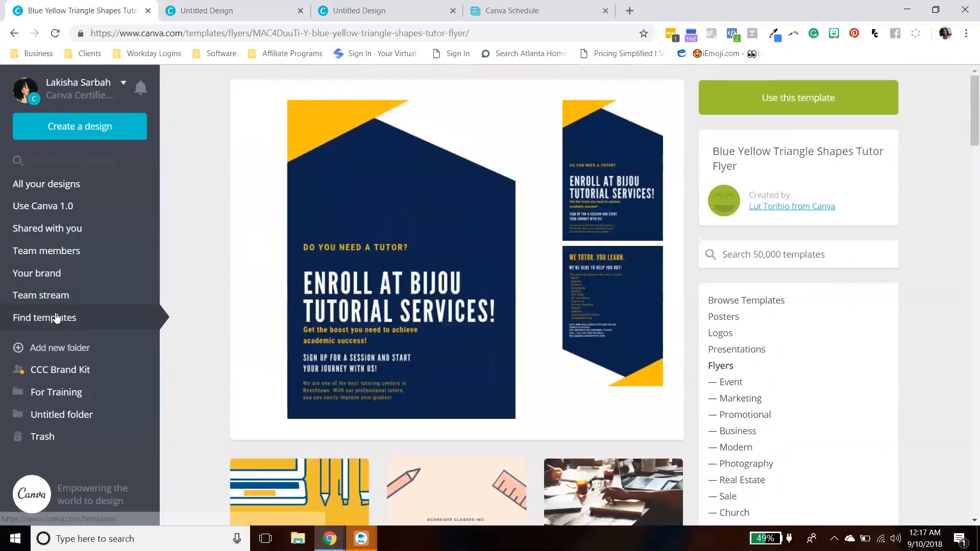
- Return to the Find templates gallery and scroll through its featured templates
{"action": "left_click", "coordinate": [56, 317]}
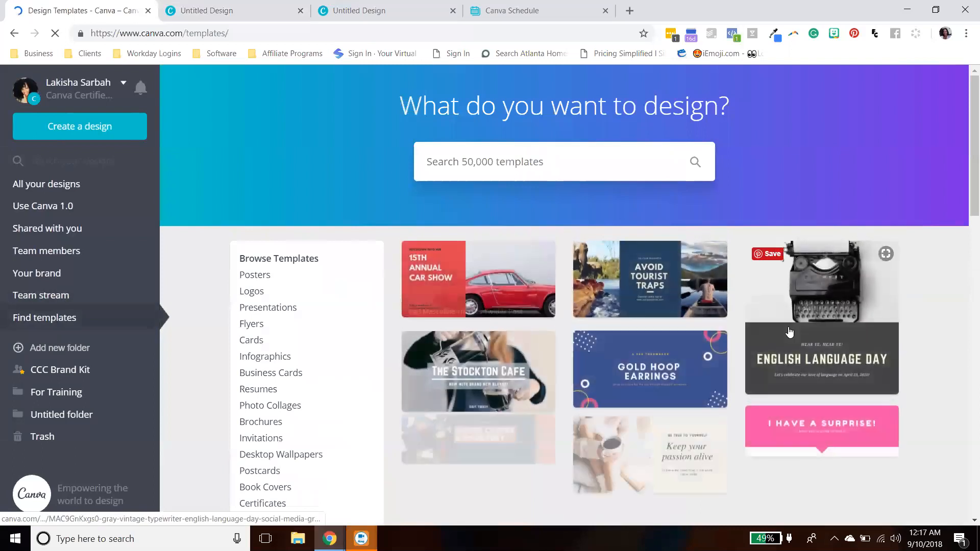
{"action": "scroll", "coordinate": [913, 265], "scroll_direction": "down", "scroll_amount": 2}
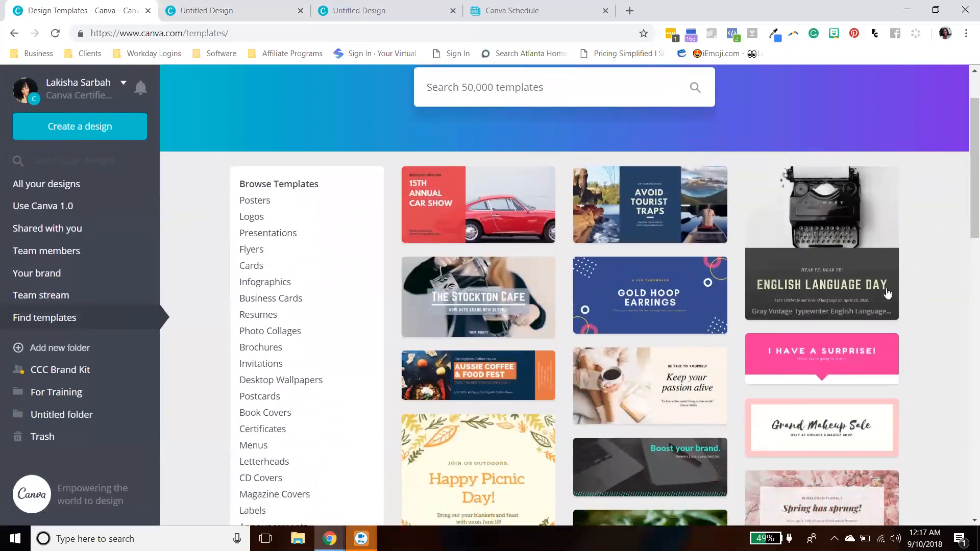
{"action": "scroll", "coordinate": [459, 408], "scroll_direction": "up", "scroll_amount": 1}
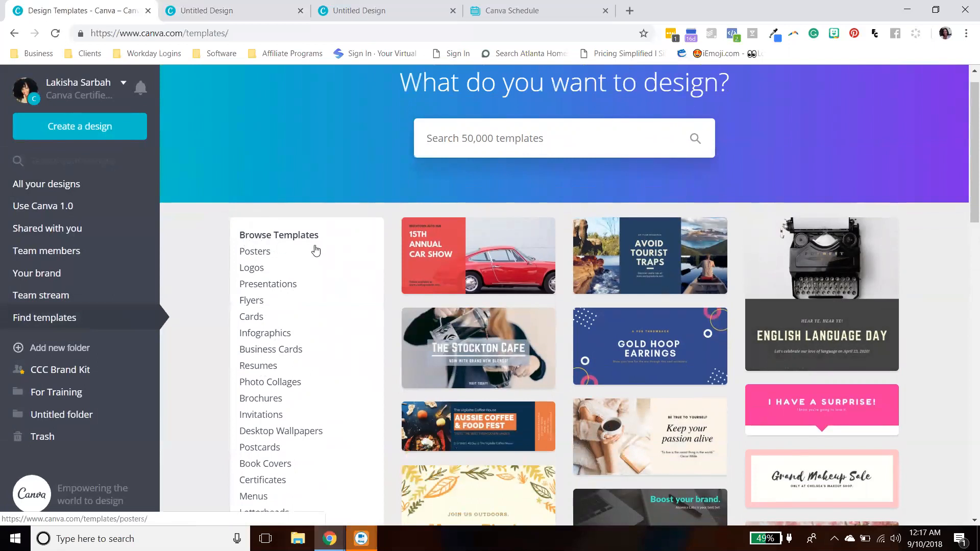
- Open the Posters template category and browse its templates and subcategory list
{"action": "left_click", "coordinate": [261, 253]}
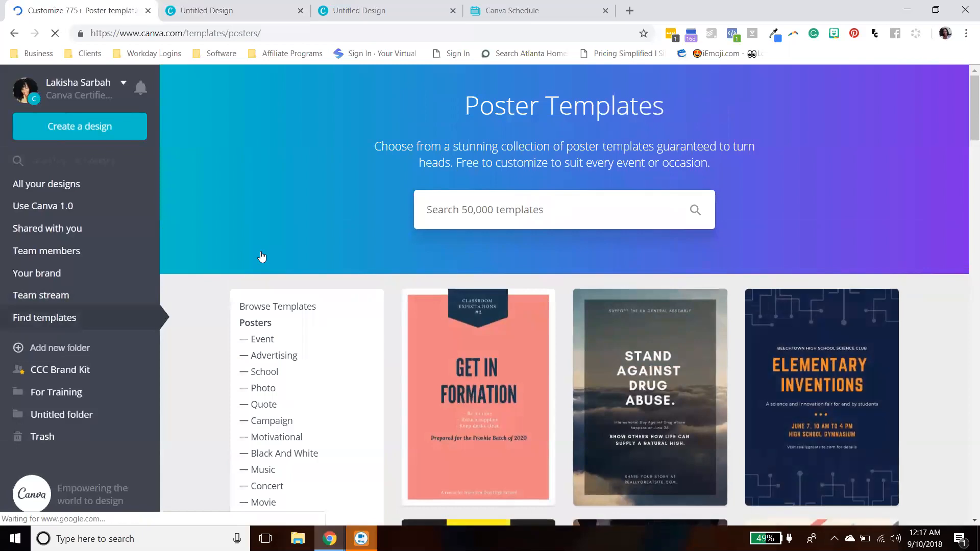
{"action": "scroll", "coordinate": [704, 358], "scroll_direction": "down", "scroll_amount": 5}
{"action": "scroll", "coordinate": [703, 358], "scroll_direction": "down", "scroll_amount": 20}
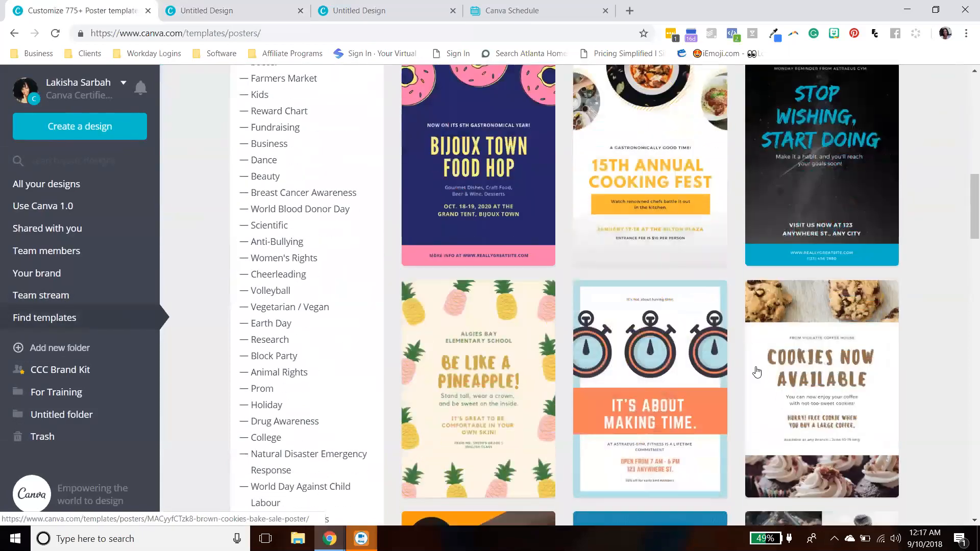
{"action": "scroll", "coordinate": [771, 386], "scroll_direction": "up", "scroll_amount": 20}
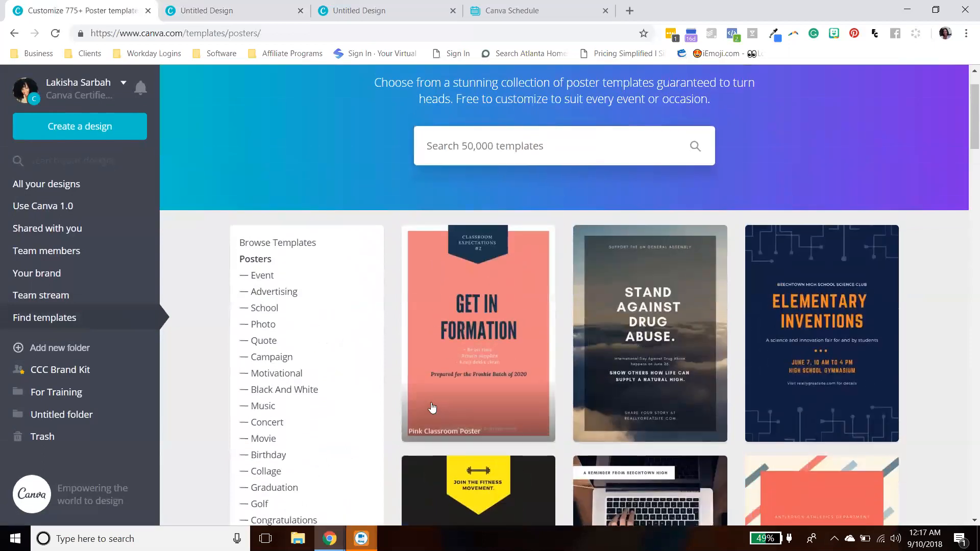
{"action": "scroll", "coordinate": [280, 166], "scroll_direction": "down", "scroll_amount": 4}
{"action": "scroll", "coordinate": [291, 215], "scroll_direction": "down", "scroll_amount": 2}
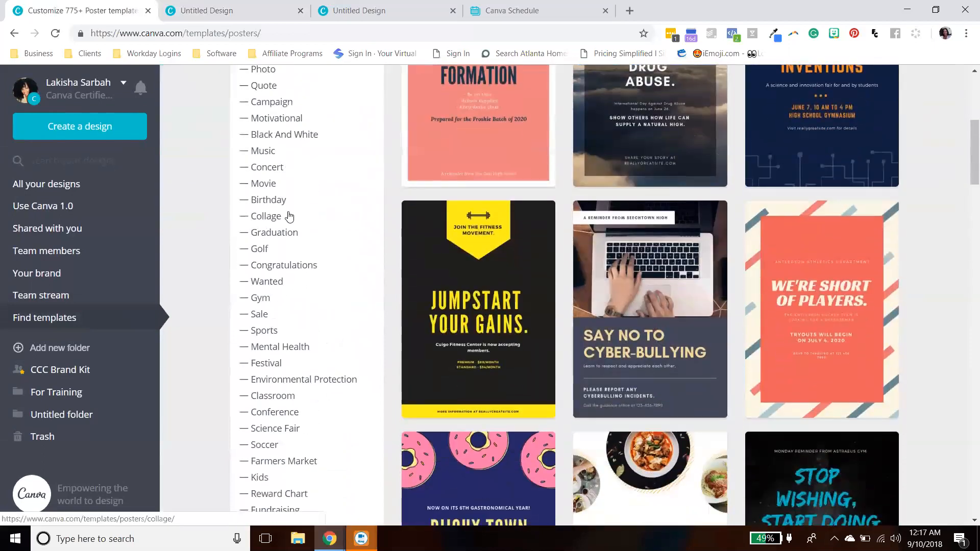
{"action": "scroll", "coordinate": [274, 201], "scroll_direction": "up", "scroll_amount": 3}
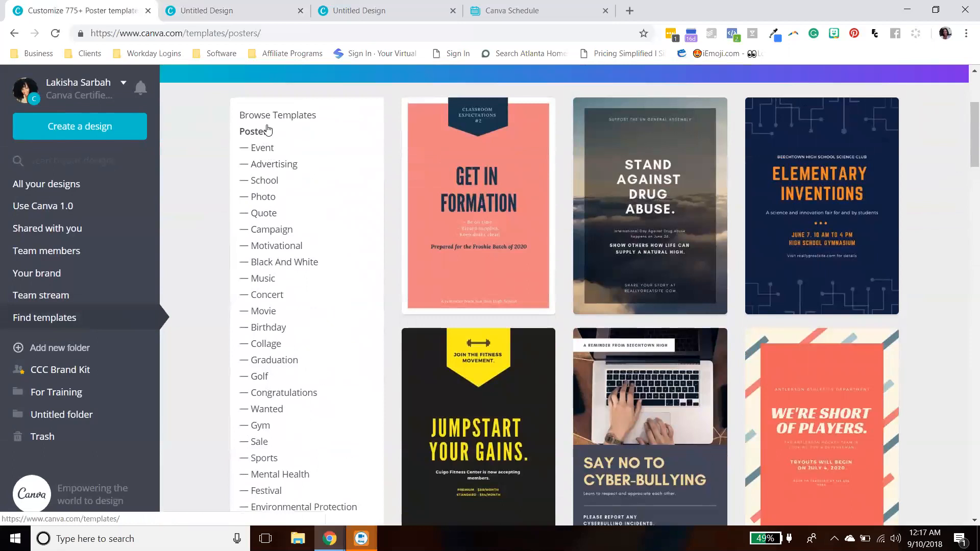
- Browse the Event and then the Festival poster template subcategories
{"action": "left_click", "coordinate": [263, 148]}
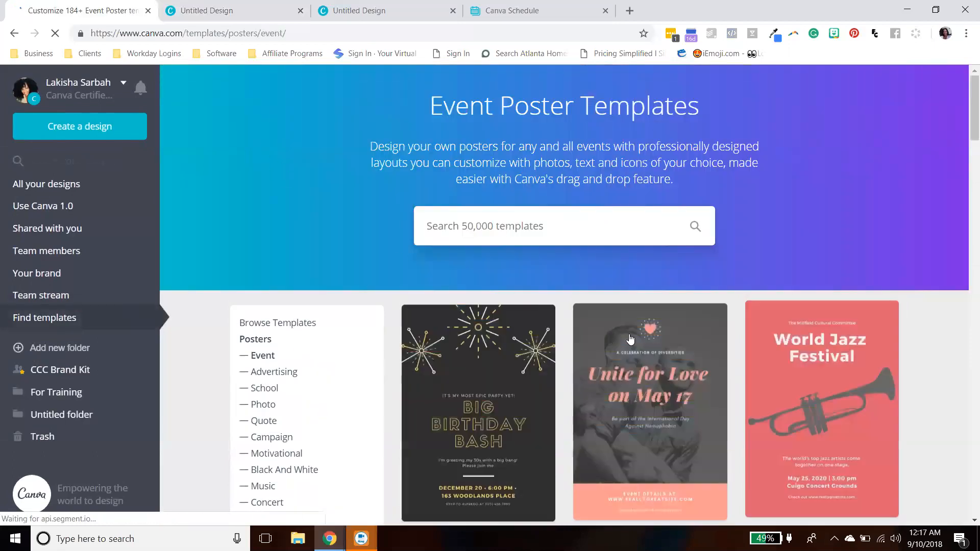
{"action": "scroll", "coordinate": [631, 339], "scroll_direction": "down", "scroll_amount": 10}
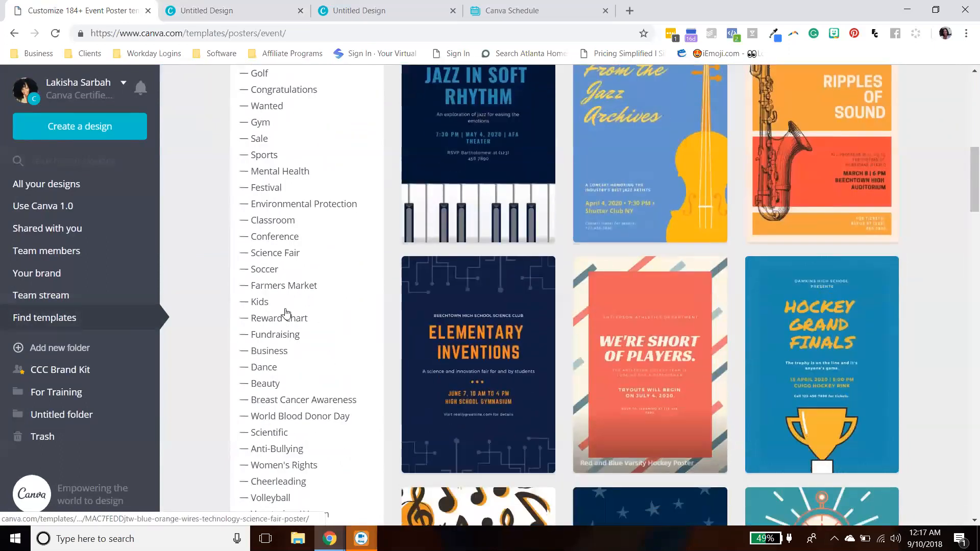
{"action": "left_click", "coordinate": [262, 188]}
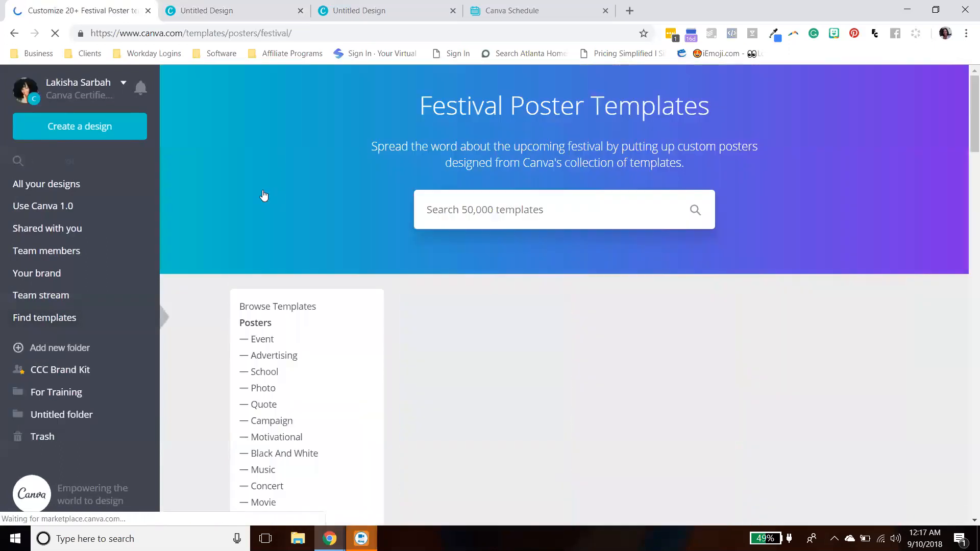
{"action": "scroll", "coordinate": [307, 357], "scroll_direction": "down", "scroll_amount": 10}
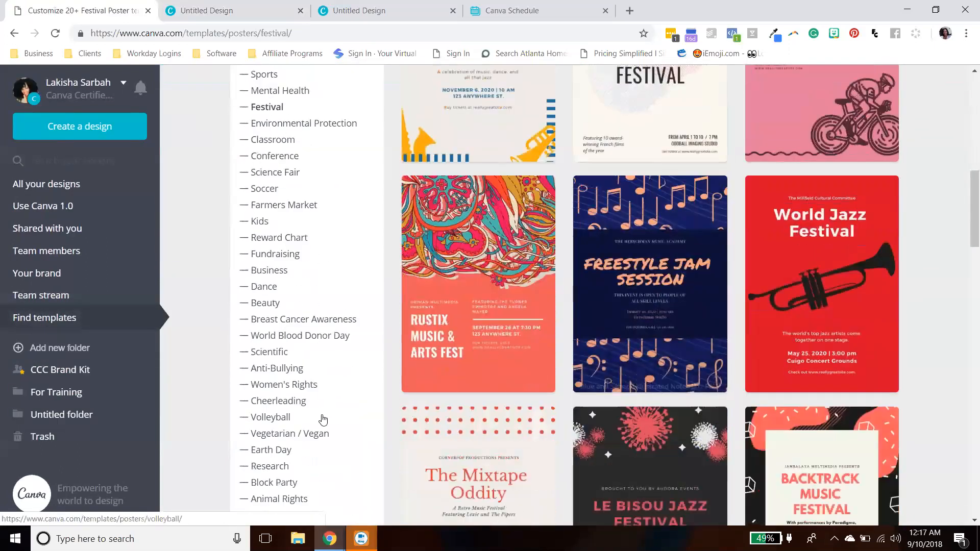
{"action": "scroll", "coordinate": [322, 420], "scroll_direction": "down", "scroll_amount": 3}
- Open the Business poster template subcategory and scroll through its templates
{"action": "left_click", "coordinate": [274, 140]}
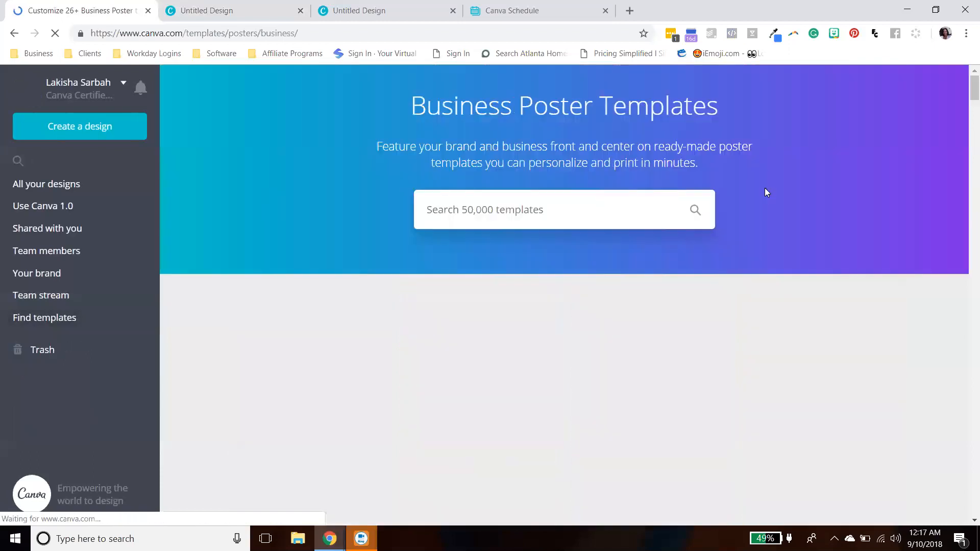
{"action": "scroll", "coordinate": [756, 316], "scroll_direction": "down", "scroll_amount": 4}
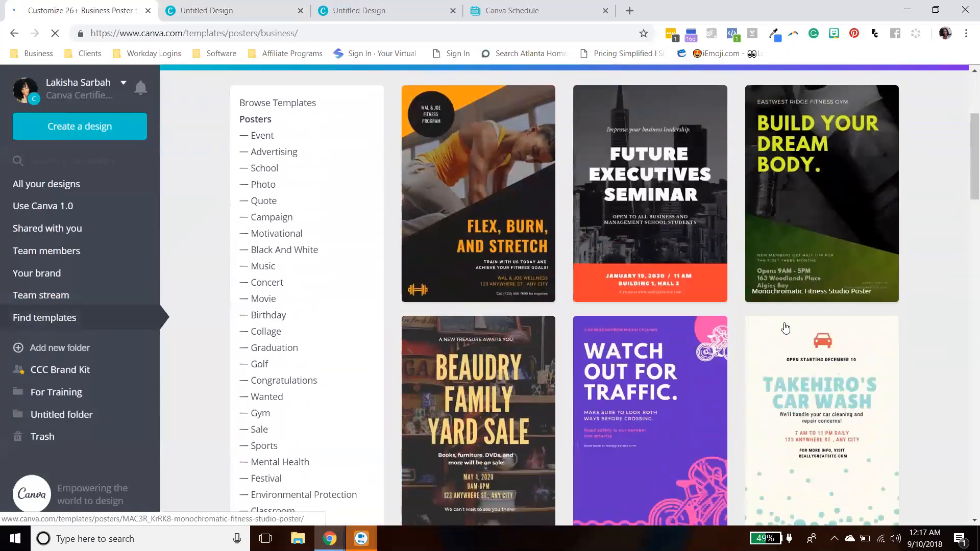
{"action": "scroll", "coordinate": [786, 328], "scroll_direction": "down", "scroll_amount": 2}
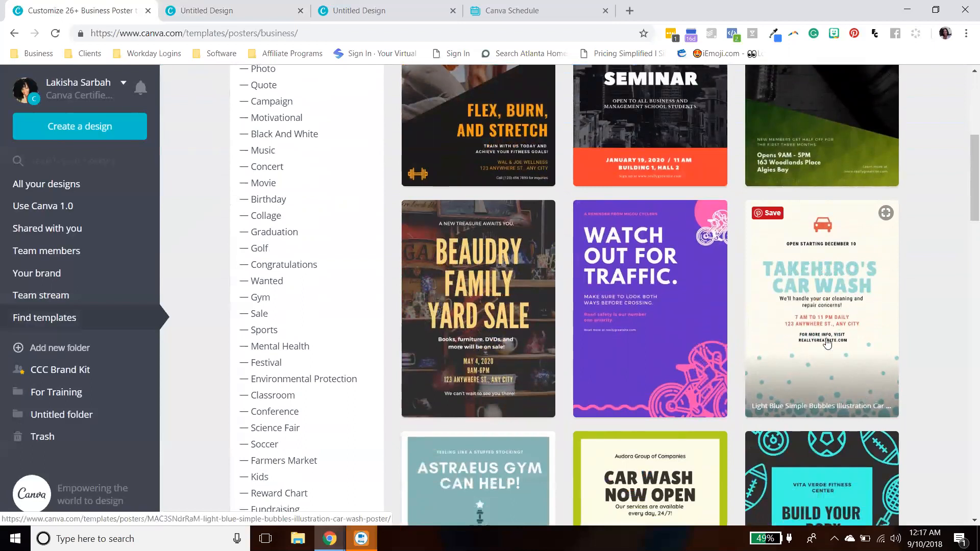
{"action": "scroll", "coordinate": [863, 351], "scroll_direction": "down", "scroll_amount": 10}
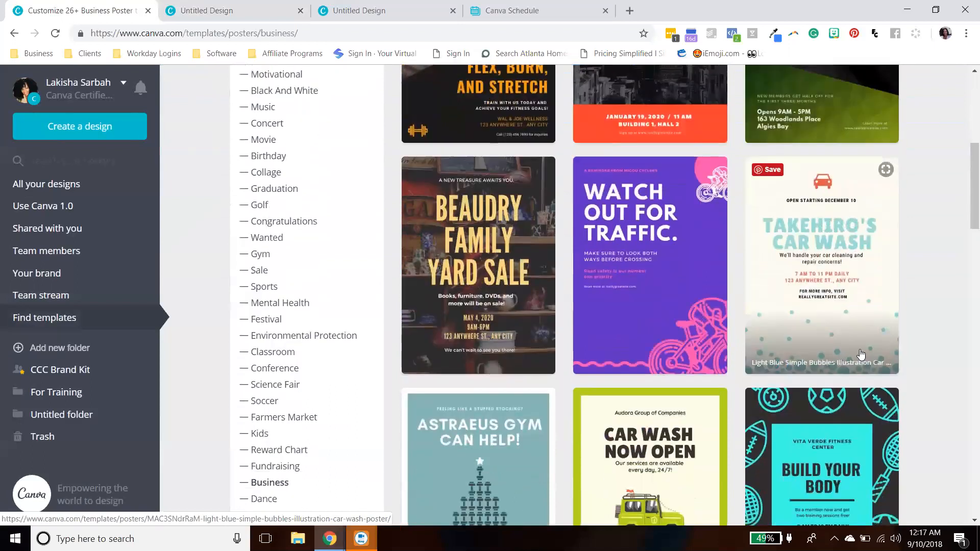
{"action": "scroll", "coordinate": [873, 363], "scroll_direction": "down", "scroll_amount": 6}
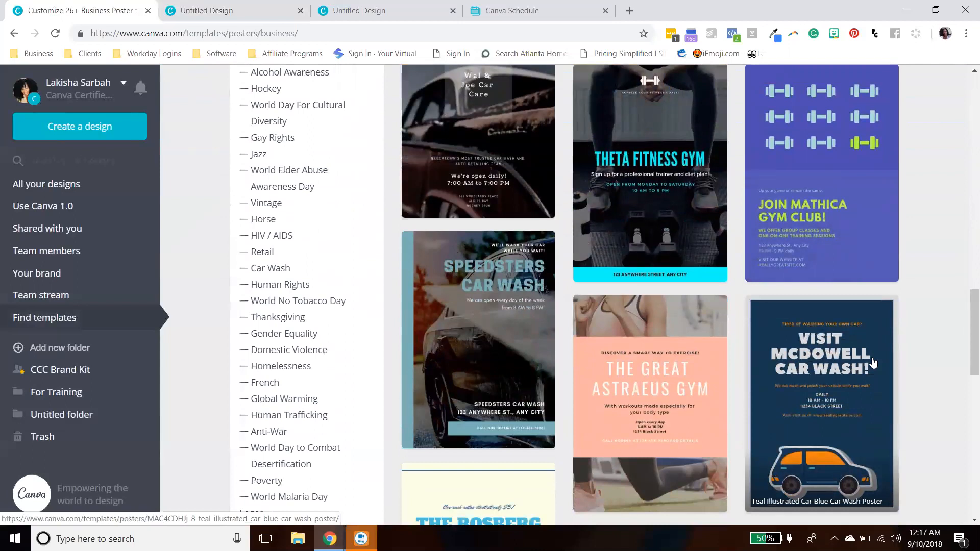
{"action": "scroll", "coordinate": [874, 362], "scroll_direction": "down", "scroll_amount": 5}
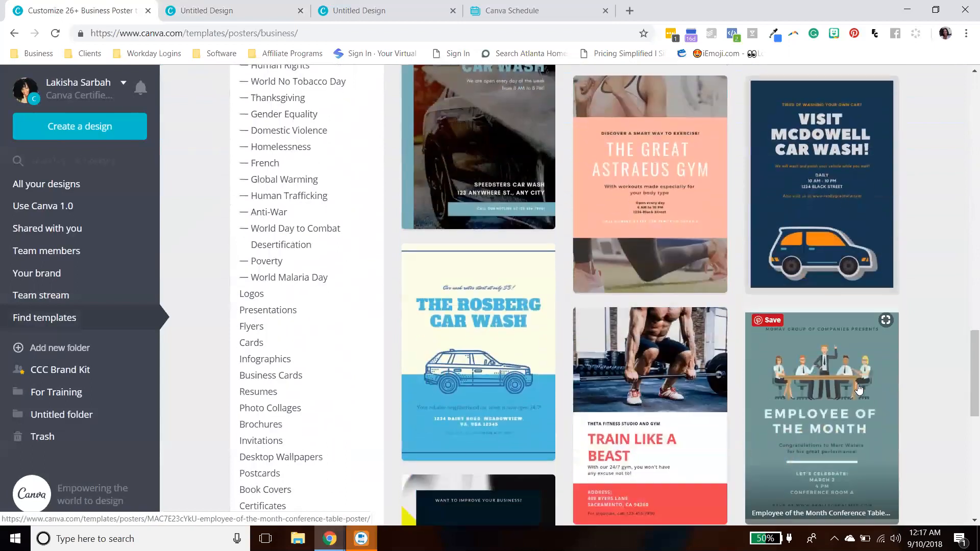
- Open the Logos template category and scroll through the logo templates
{"action": "left_click", "coordinate": [251, 258]}
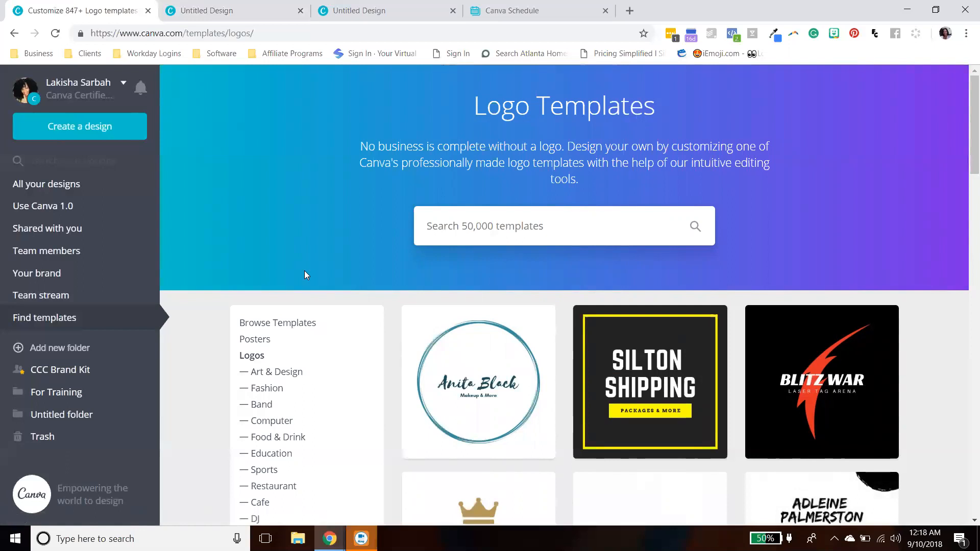
{"action": "scroll", "coordinate": [924, 353], "scroll_direction": "down", "scroll_amount": 2}
{"action": "scroll", "coordinate": [921, 350], "scroll_direction": "down", "scroll_amount": 2}
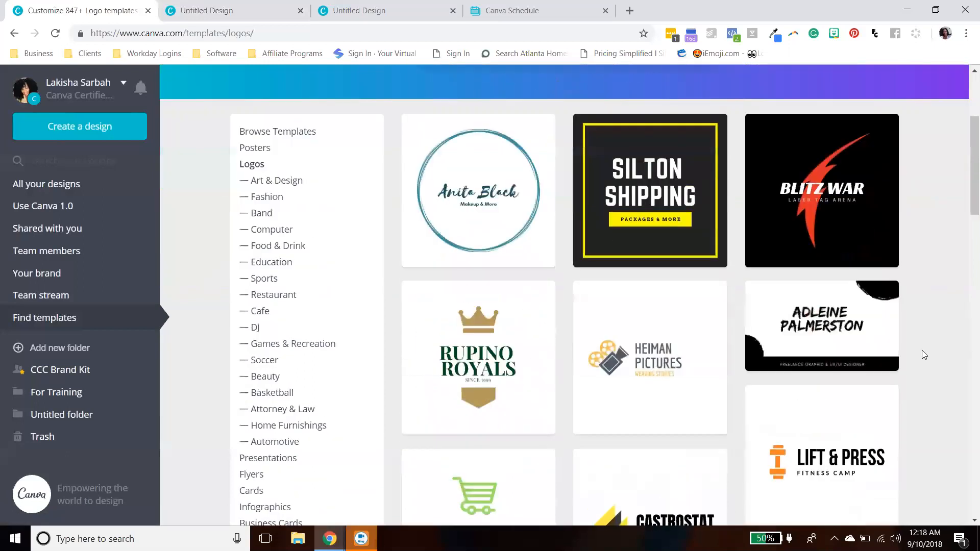
{"action": "scroll", "coordinate": [922, 350], "scroll_direction": "down", "scroll_amount": 2}
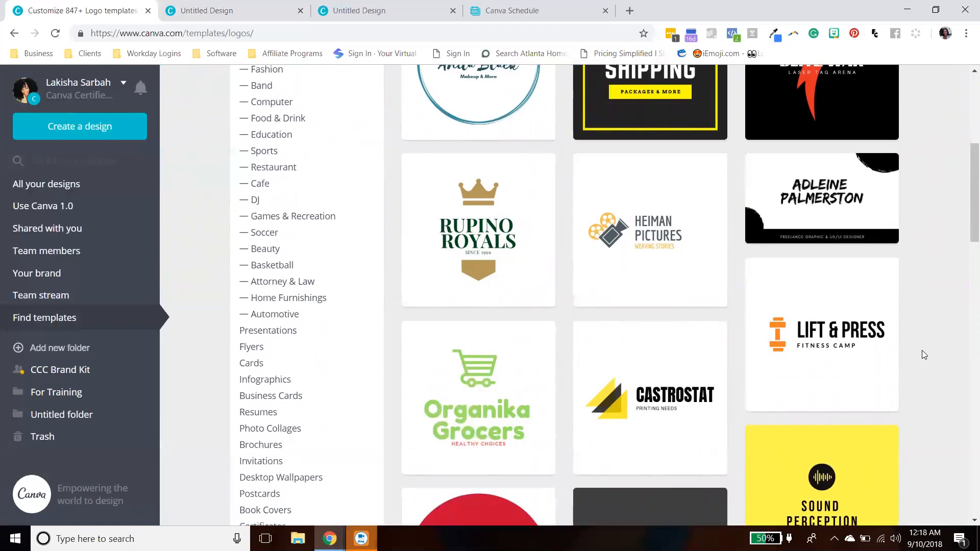
- Glance at the open Instagram Post design tab, return to the logo templates and scroll through them
{"action": "left_click", "coordinate": [240, 10]}
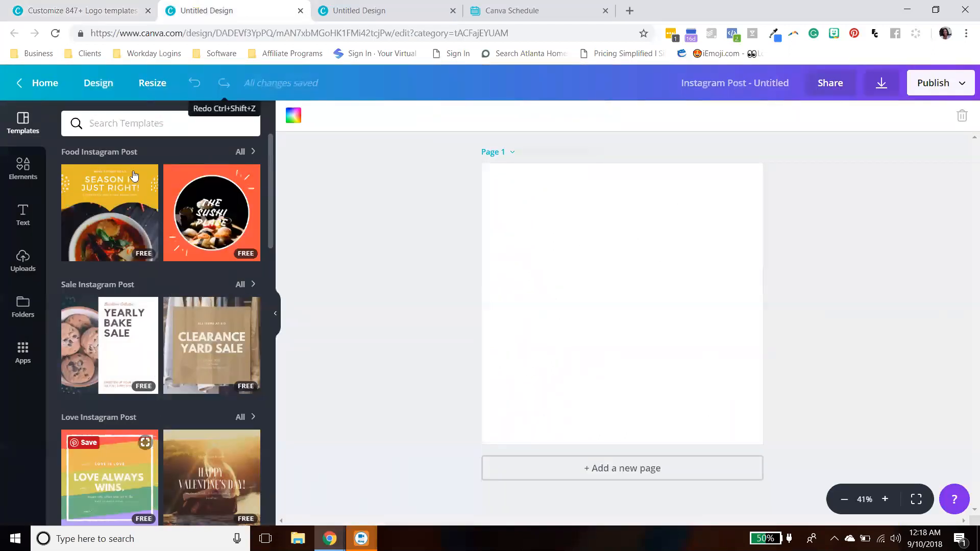
{"action": "left_click", "coordinate": [107, 12]}
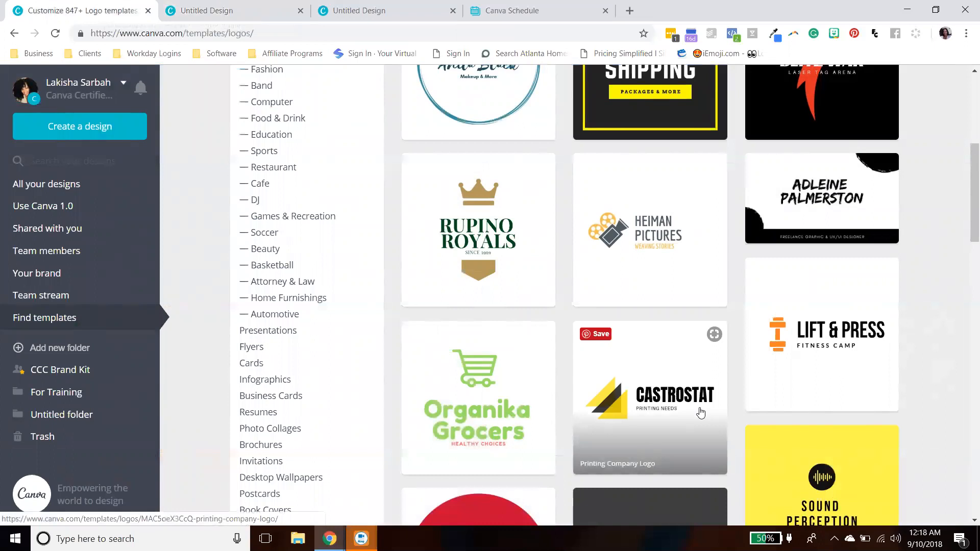
{"action": "scroll", "coordinate": [659, 412], "scroll_direction": "down", "scroll_amount": 10}
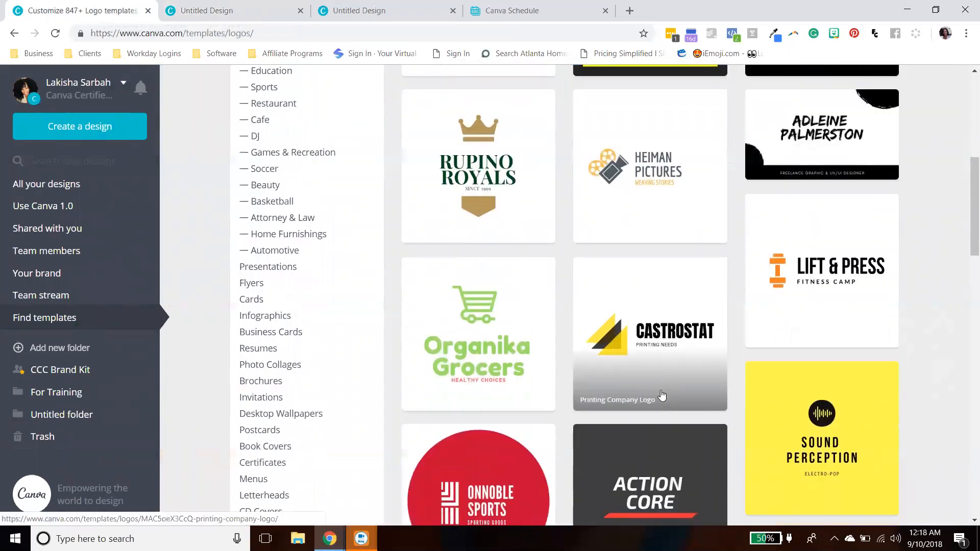
{"action": "scroll", "coordinate": [662, 396], "scroll_direction": "down", "scroll_amount": 4}
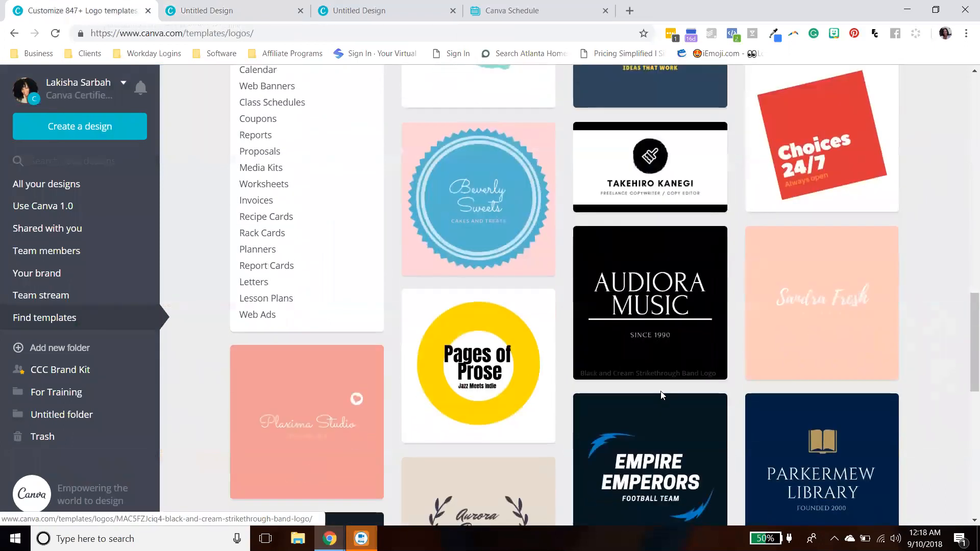
{"action": "scroll", "coordinate": [661, 396], "scroll_direction": "down", "scroll_amount": 3}
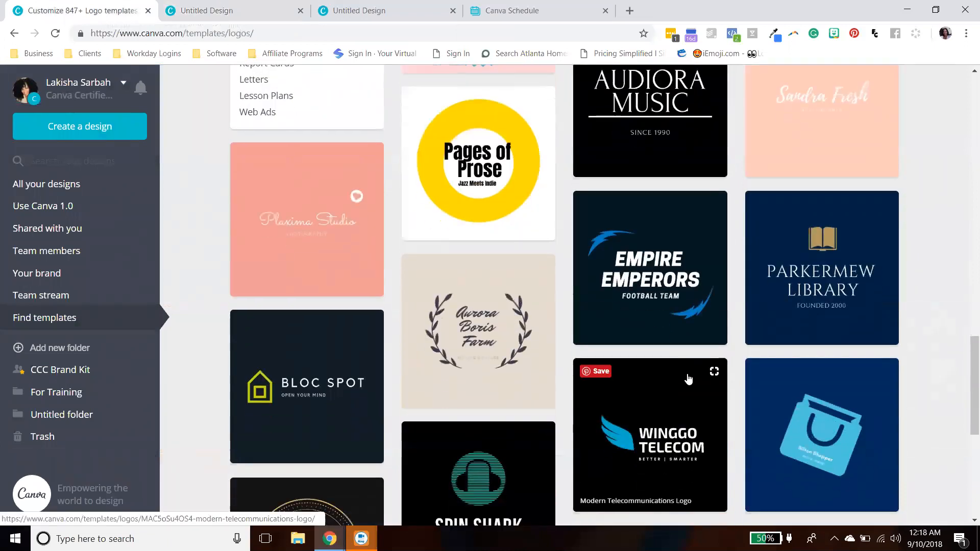
{"action": "scroll", "coordinate": [670, 383], "scroll_direction": "down", "scroll_amount": 5}
{"action": "scroll", "coordinate": [688, 378], "scroll_direction": "down", "scroll_amount": 3}
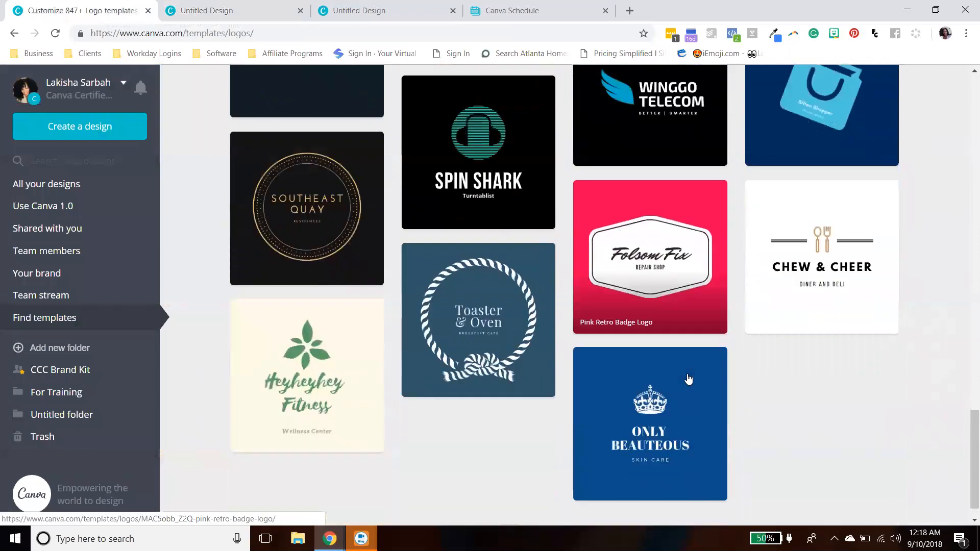
{"action": "scroll", "coordinate": [688, 379], "scroll_direction": "up", "scroll_amount": 10}
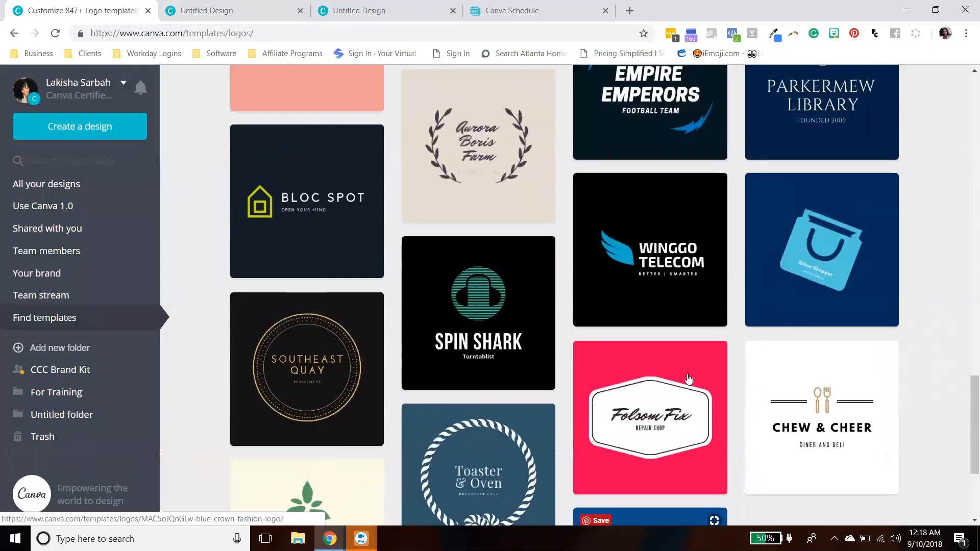
{"action": "scroll", "coordinate": [688, 378], "scroll_direction": "up", "scroll_amount": 9}
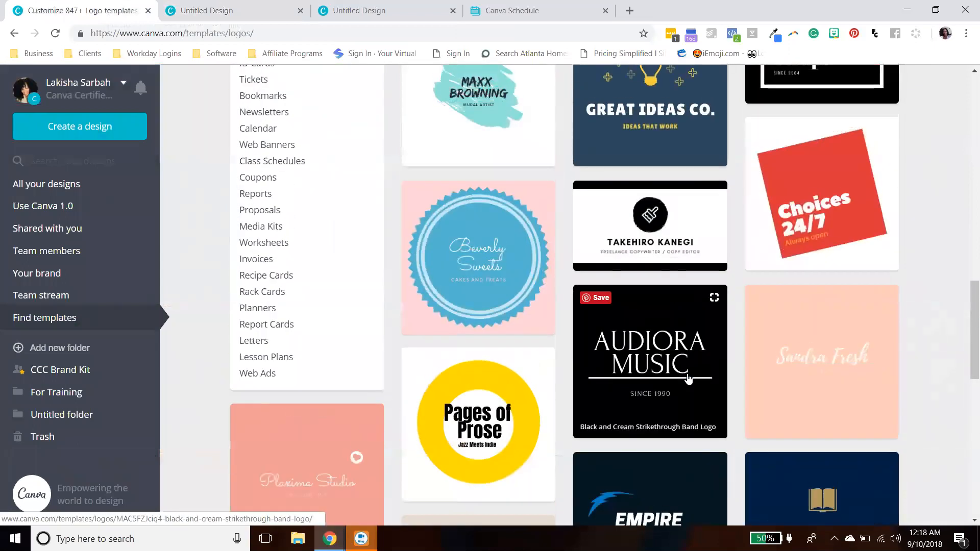
{"action": "scroll", "coordinate": [688, 379], "scroll_direction": "up", "scroll_amount": 4}
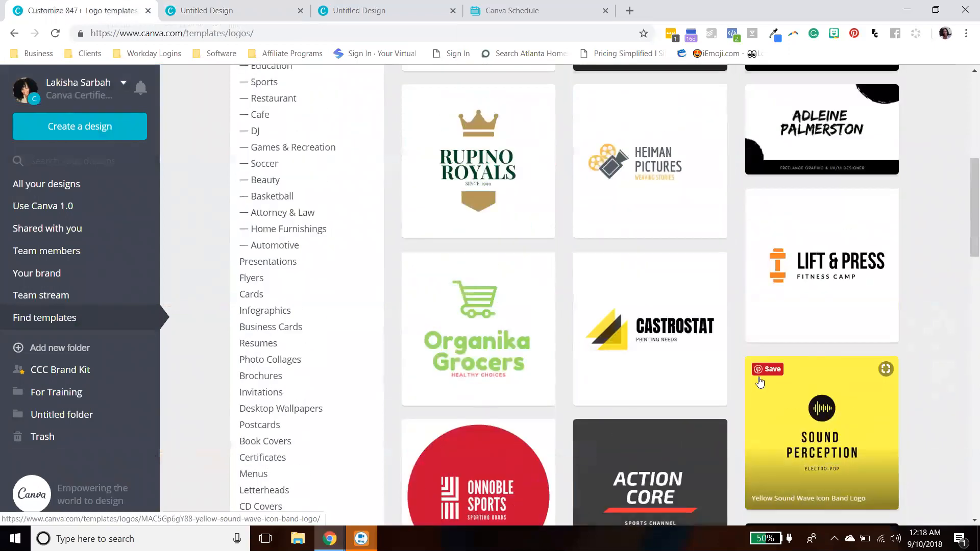
{"action": "scroll", "coordinate": [759, 379], "scroll_direction": "up", "scroll_amount": 4}
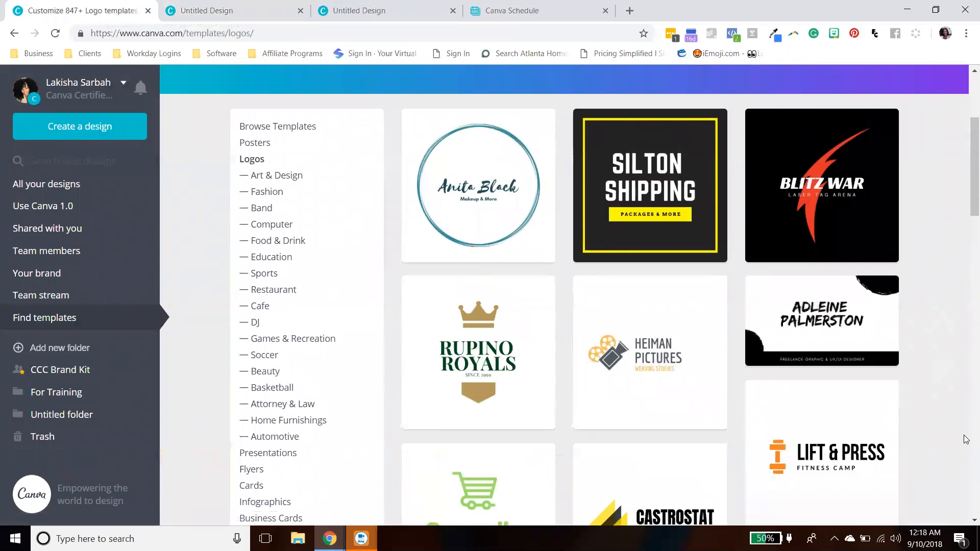
- Scroll further down through the logo template gallery
{"action": "scroll", "coordinate": [890, 437], "scroll_direction": "down", "scroll_amount": 6}
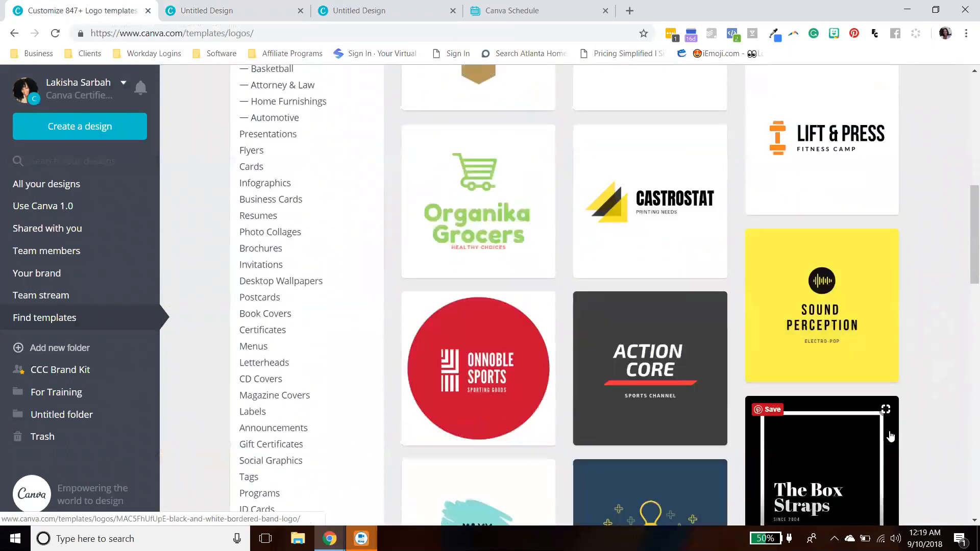
{"action": "scroll", "coordinate": [890, 437], "scroll_direction": "down", "scroll_amount": 5}
{"action": "scroll", "coordinate": [889, 442], "scroll_direction": "up", "scroll_amount": 8}
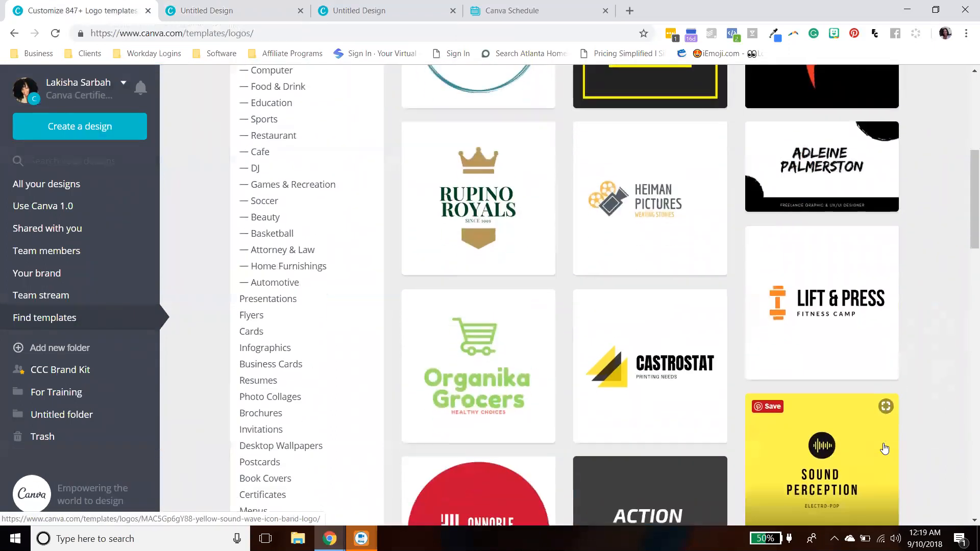
{"action": "scroll", "coordinate": [885, 449], "scroll_direction": "down", "scroll_amount": 5}
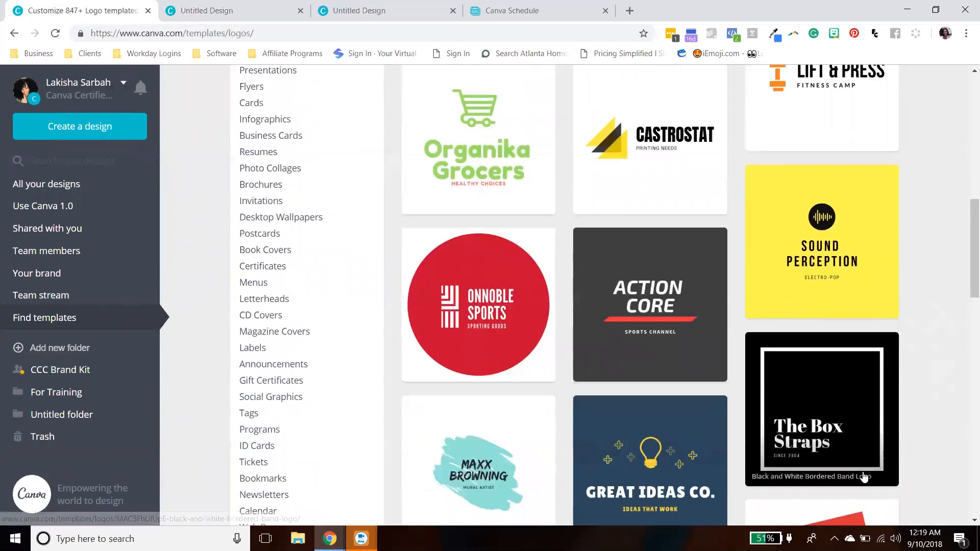
{"action": "scroll", "coordinate": [865, 477], "scroll_direction": "down", "scroll_amount": 13}
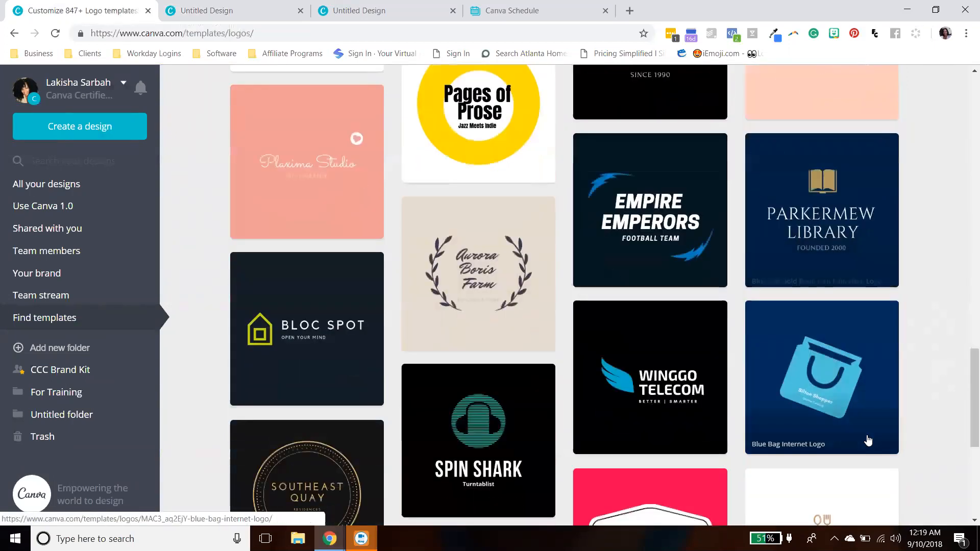
{"action": "scroll", "coordinate": [868, 439], "scroll_direction": "down", "scroll_amount": 7}
{"action": "scroll", "coordinate": [642, 289], "scroll_direction": "up", "scroll_amount": 3}
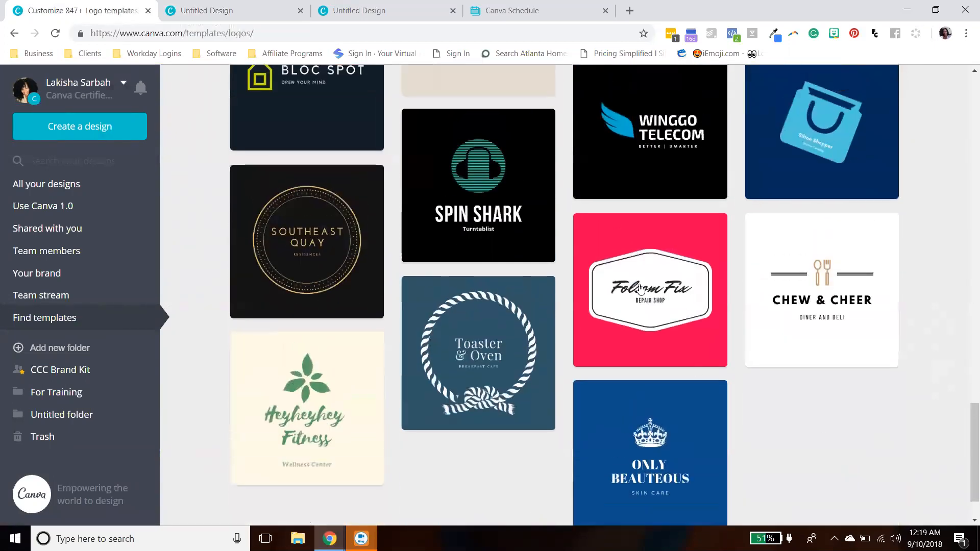
- Open the Spin Shark logo template and scroll through the related DJ logo templates
{"action": "mouse_move", "coordinate": [497, 183]}
{"action": "left_click", "coordinate": [497, 181]}
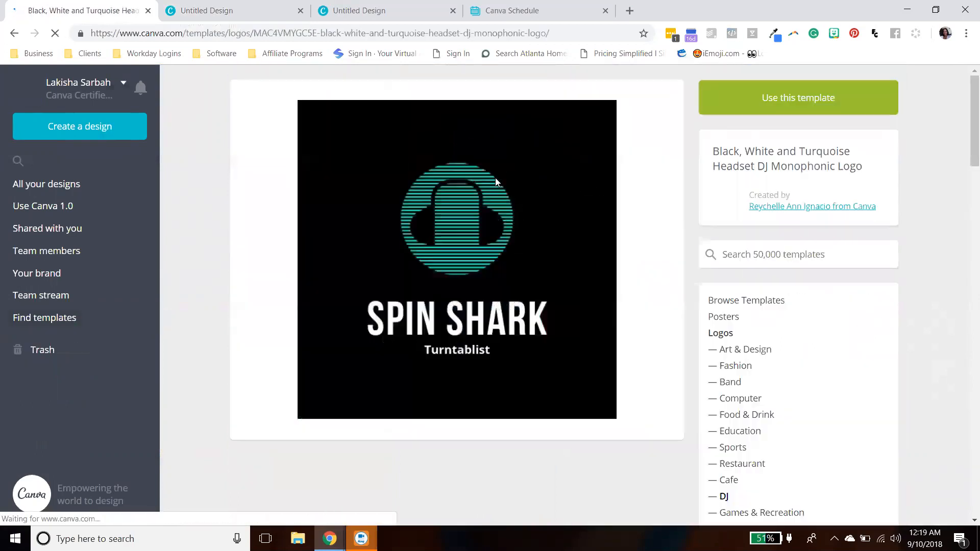
{"action": "scroll", "coordinate": [531, 274], "scroll_direction": "down", "scroll_amount": 4}
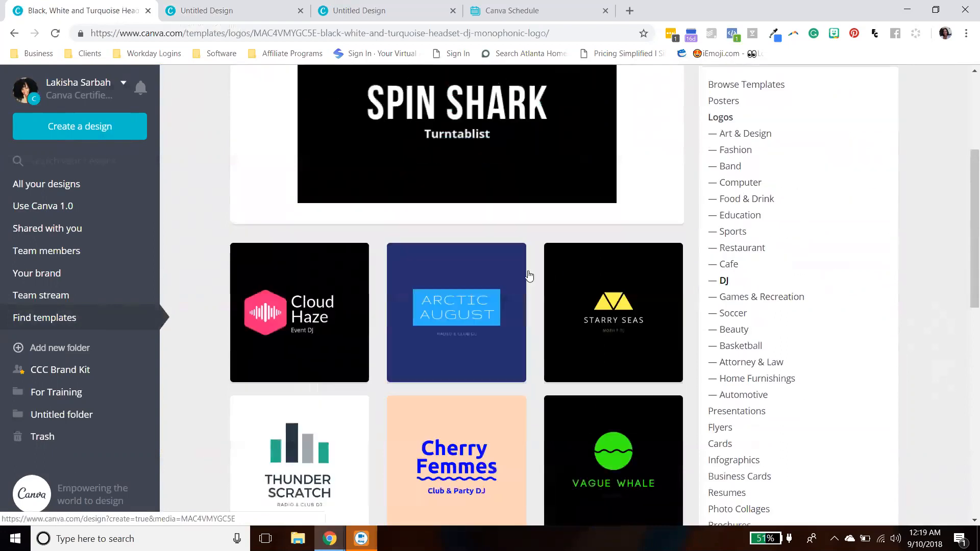
{"action": "scroll", "coordinate": [529, 273], "scroll_direction": "down", "scroll_amount": 1}
{"action": "scroll", "coordinate": [528, 274], "scroll_direction": "down", "scroll_amount": 1}
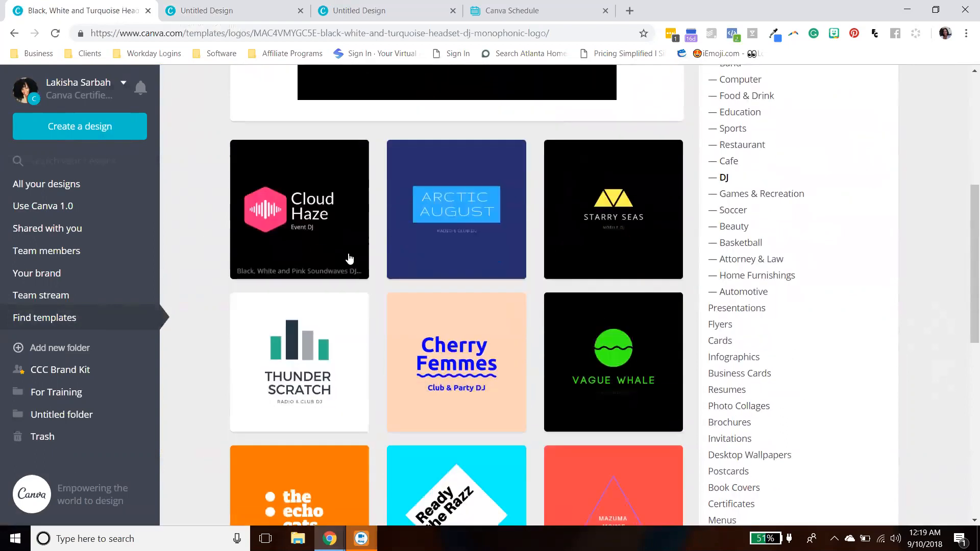
{"action": "scroll", "coordinate": [352, 265], "scroll_direction": "down", "scroll_amount": 6}
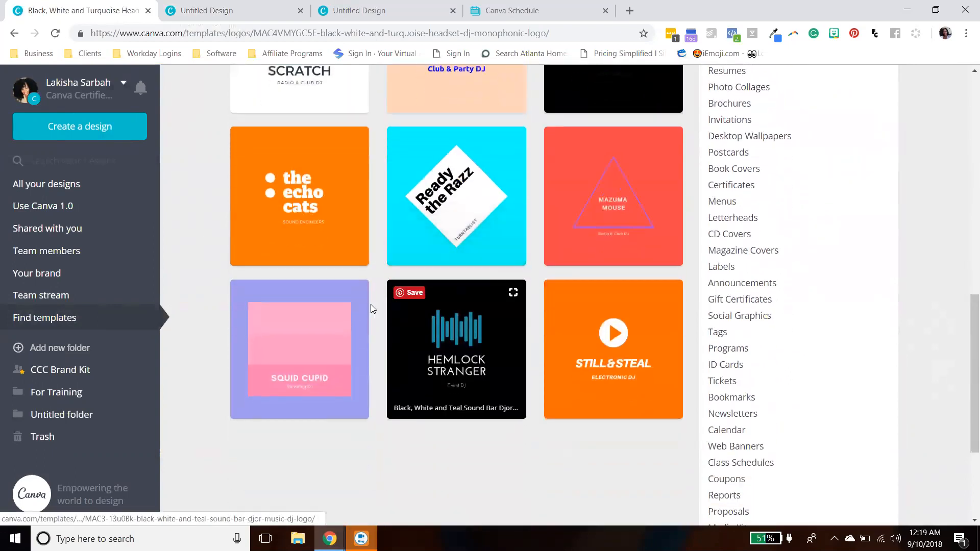
{"action": "scroll", "coordinate": [371, 306], "scroll_direction": "down", "scroll_amount": 1}
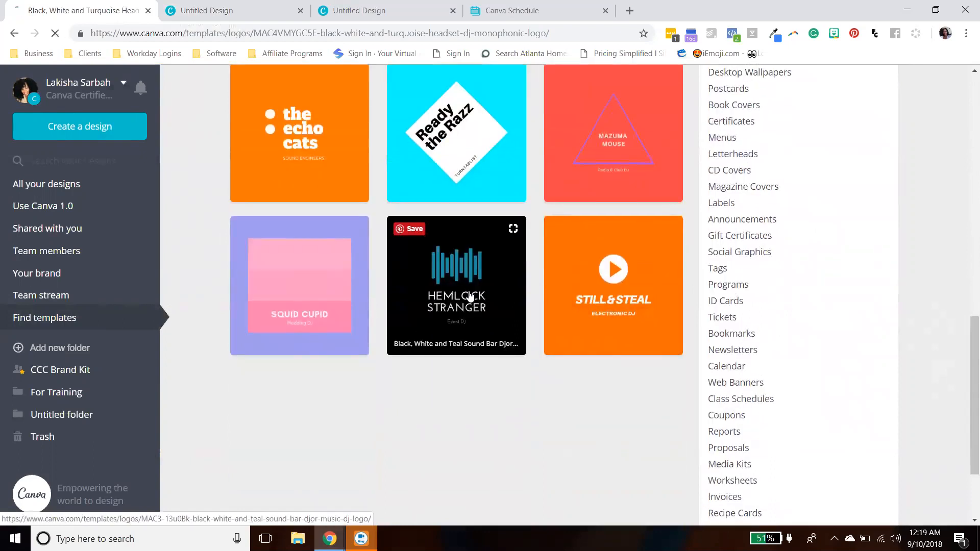
- Open the Hemlock Stranger DJ logo template, start a design from it and select its page
{"action": "left_click", "coordinate": [486, 324]}
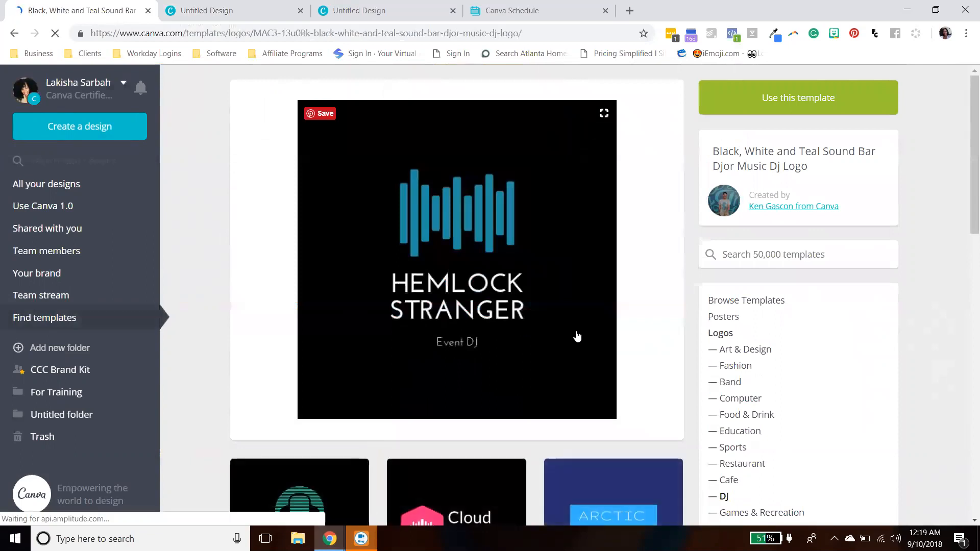
{"action": "scroll", "coordinate": [576, 335], "scroll_direction": "down", "scroll_amount": 4}
{"action": "scroll", "coordinate": [563, 332], "scroll_direction": "up", "scroll_amount": 3}
{"action": "scroll", "coordinate": [563, 332], "scroll_direction": "up", "scroll_amount": 1}
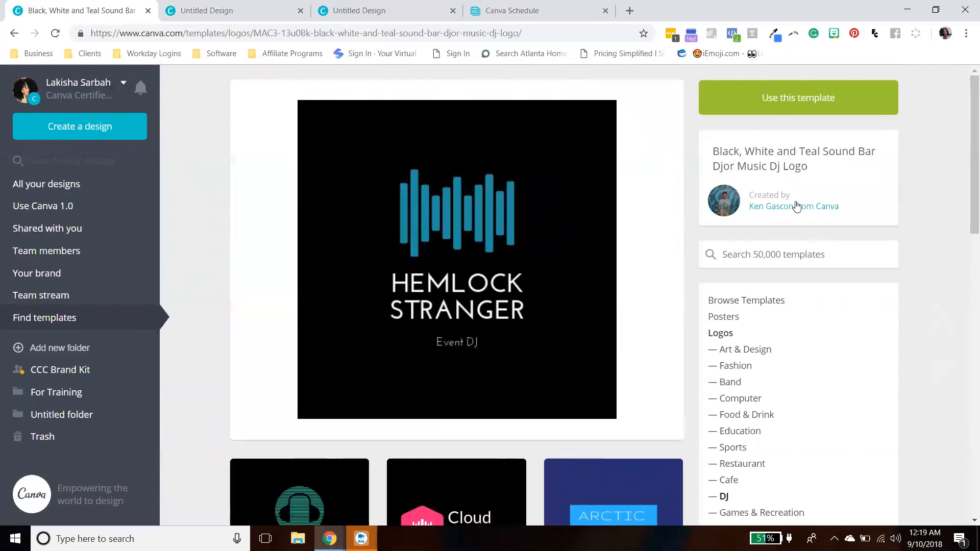
{"action": "left_click", "coordinate": [796, 106]}
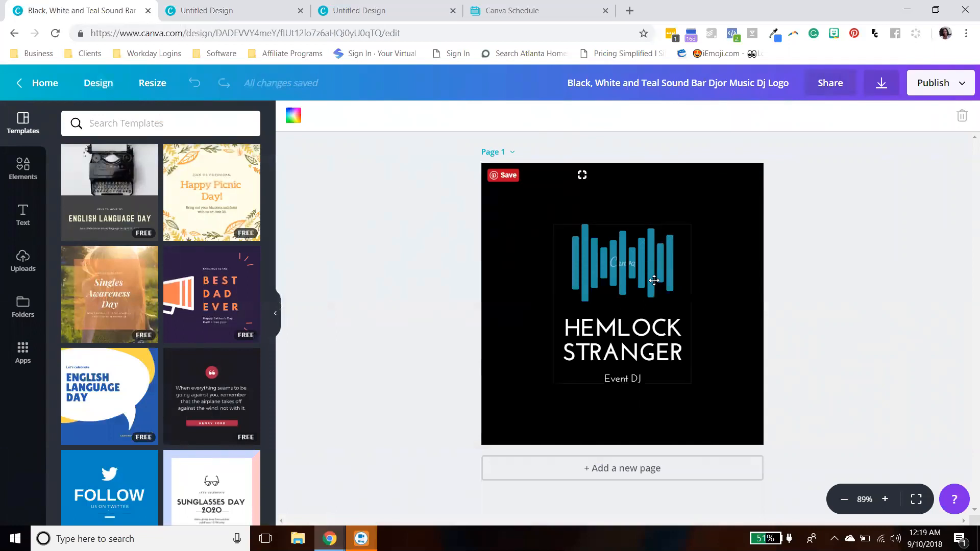
{"action": "left_click", "coordinate": [729, 219]}
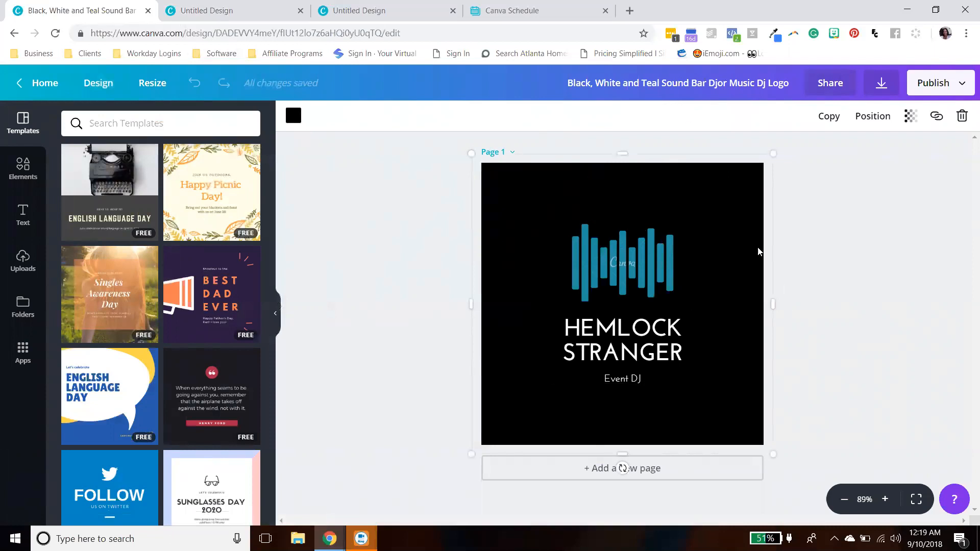
- In the other Untitled Design tab, return home and open the Book Covers template category
{"action": "left_click", "coordinate": [203, 13]}
{"action": "left_click", "coordinate": [44, 82]}
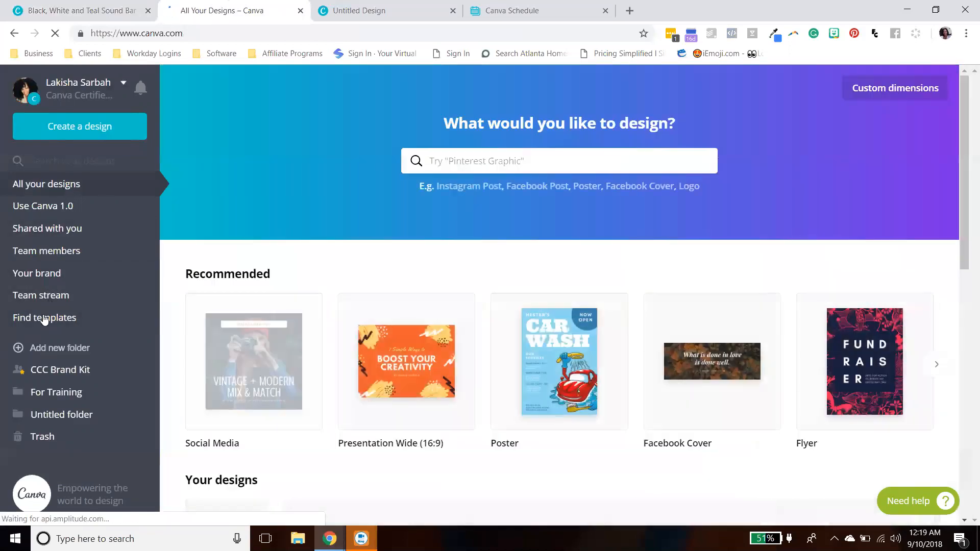
{"action": "left_click", "coordinate": [43, 319]}
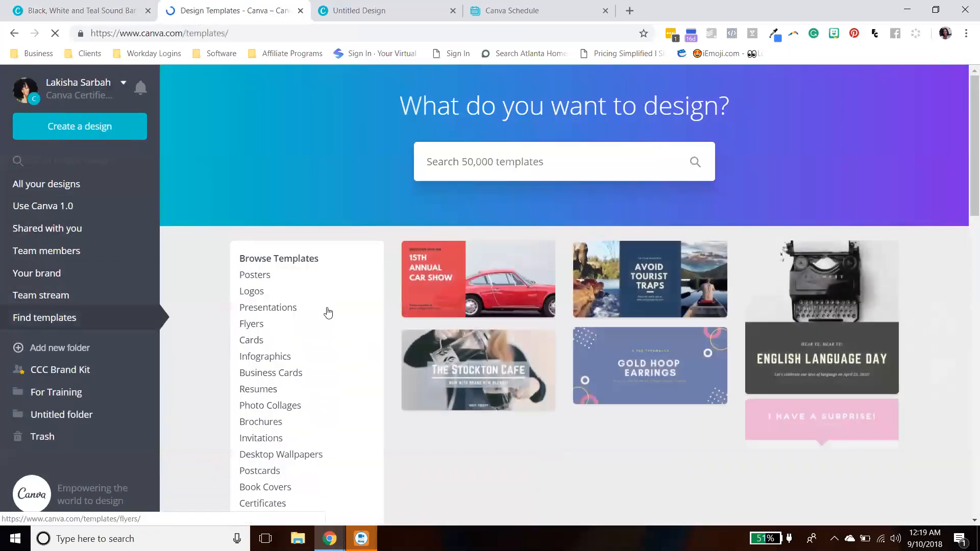
{"action": "scroll", "coordinate": [327, 312], "scroll_direction": "down", "scroll_amount": 4}
{"action": "left_click", "coordinate": [269, 298]}
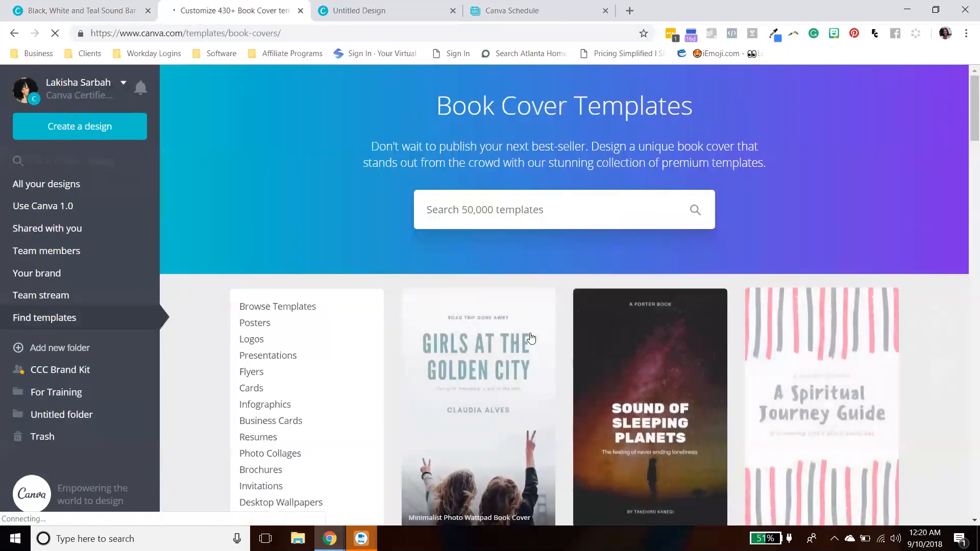
- Scroll through the book cover templates and back to the top
{"action": "scroll", "coordinate": [528, 329], "scroll_direction": "down", "scroll_amount": 5}
{"action": "scroll", "coordinate": [659, 240], "scroll_direction": "down", "scroll_amount": 8}
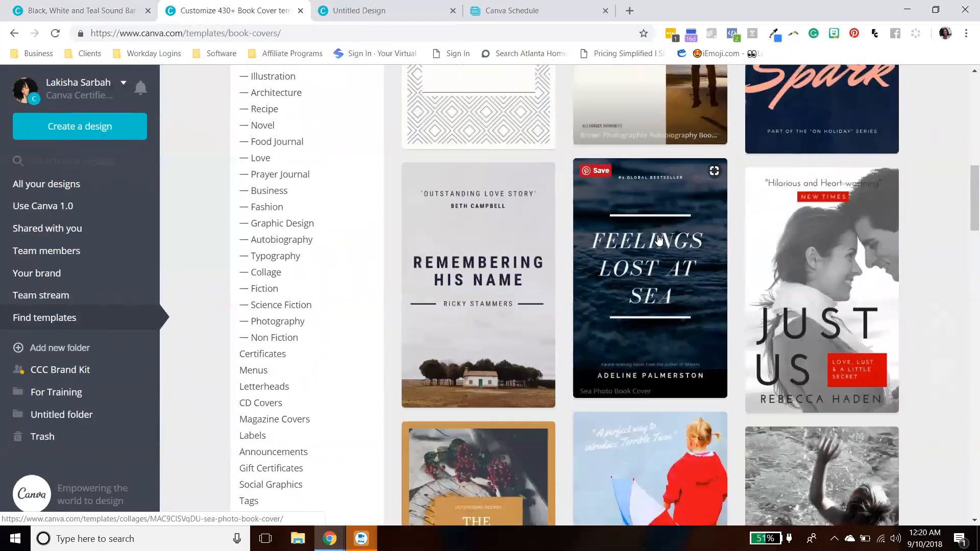
{"action": "scroll", "coordinate": [659, 240], "scroll_direction": "down", "scroll_amount": 11}
{"action": "scroll", "coordinate": [586, 282], "scroll_direction": "down", "scroll_amount": 4}
{"action": "scroll", "coordinate": [736, 290], "scroll_direction": "up", "scroll_amount": 18}
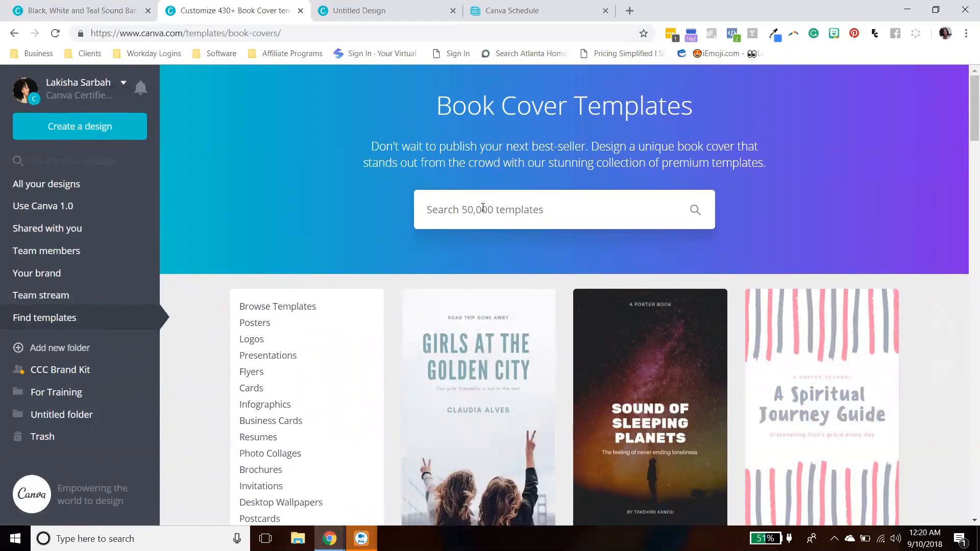
- Go to All your designs and start a new Social Media design from the recommended types
{"action": "left_click", "coordinate": [63, 186]}
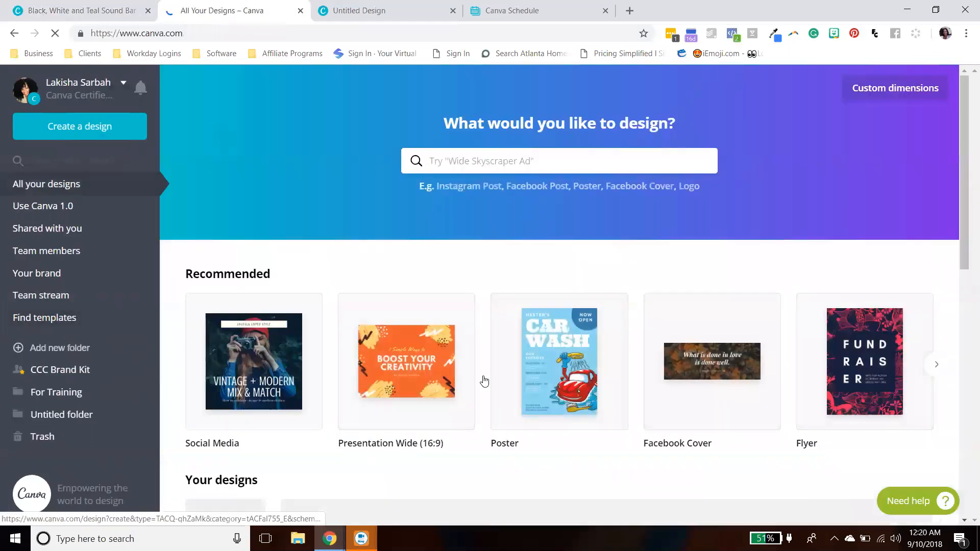
{"action": "scroll", "coordinate": [779, 323], "scroll_direction": "down", "scroll_amount": 2}
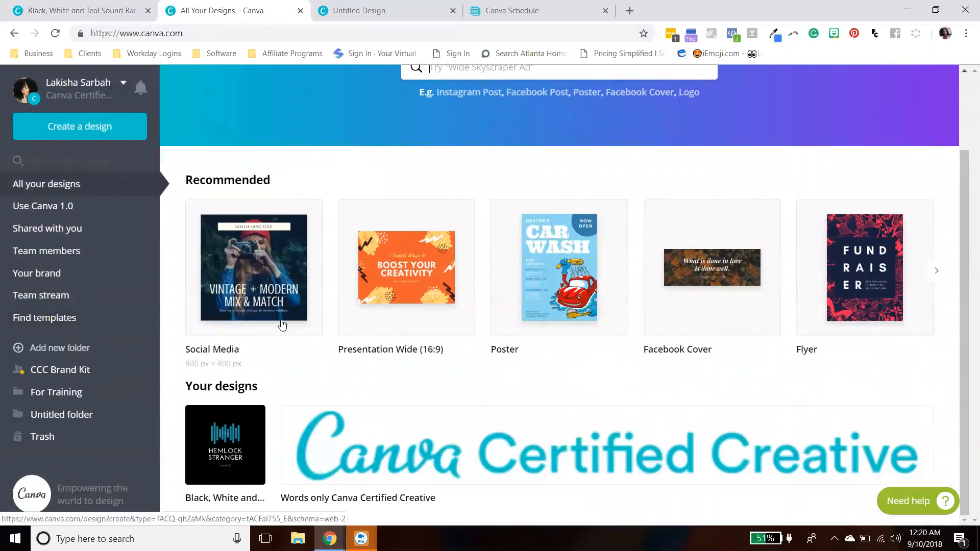
{"action": "left_click", "coordinate": [270, 263]}
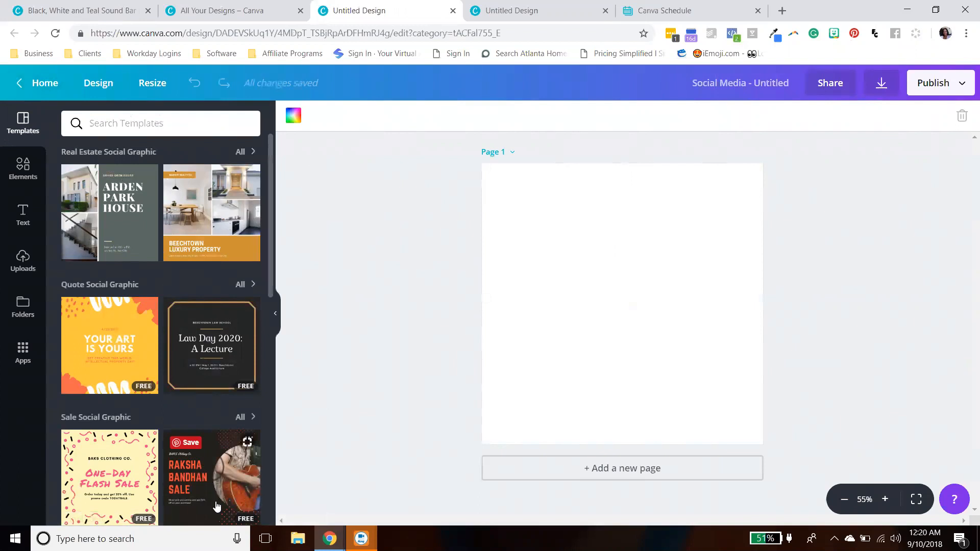
- Switch between the dashboard tab and the new Social Media design tab
{"action": "left_click", "coordinate": [45, 85]}
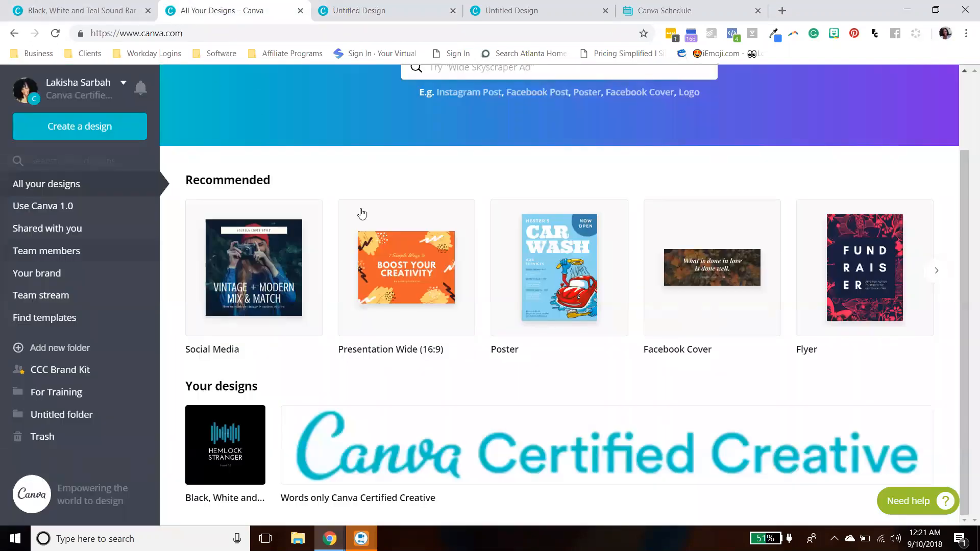
{"action": "scroll", "coordinate": [388, 199], "scroll_direction": "up", "scroll_amount": 2}
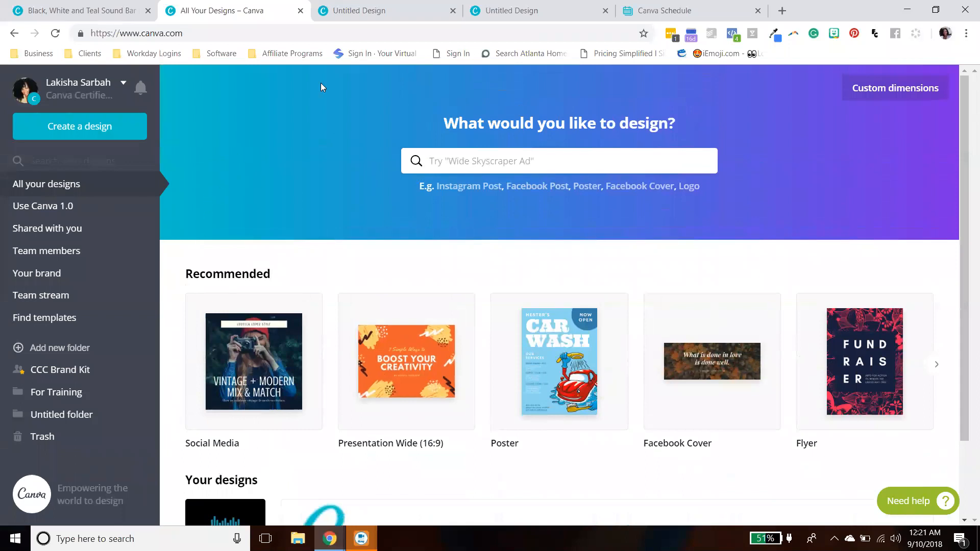
{"action": "left_click", "coordinate": [357, 10]}
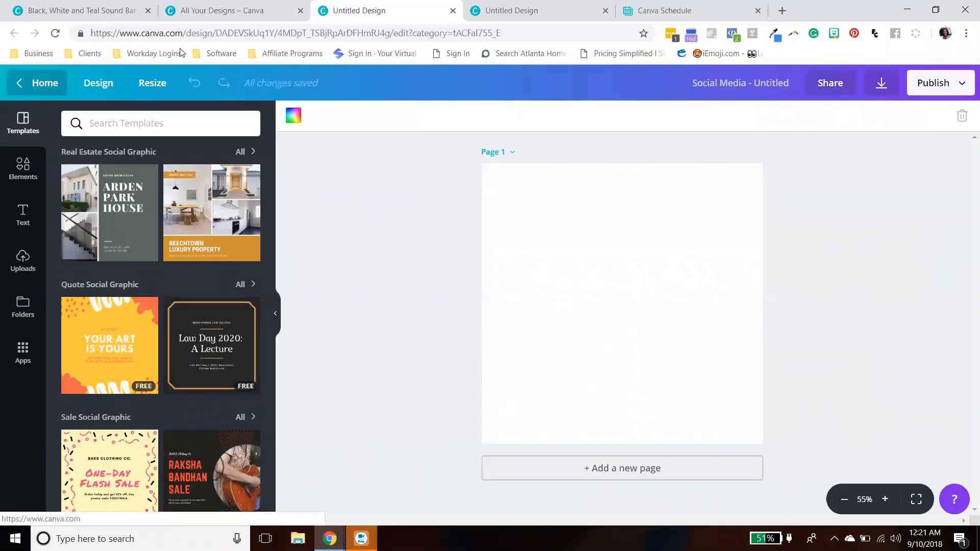
{"action": "left_click", "coordinate": [235, 10]}
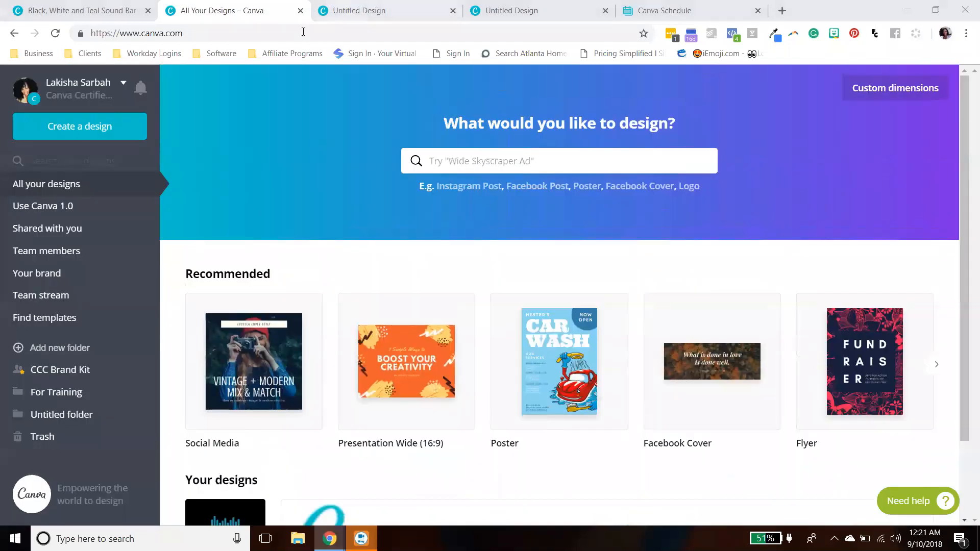
{"action": "left_click", "coordinate": [347, 9]}
- Turn on Show margins for the Social Media design
{"action": "left_click", "coordinate": [105, 91]}
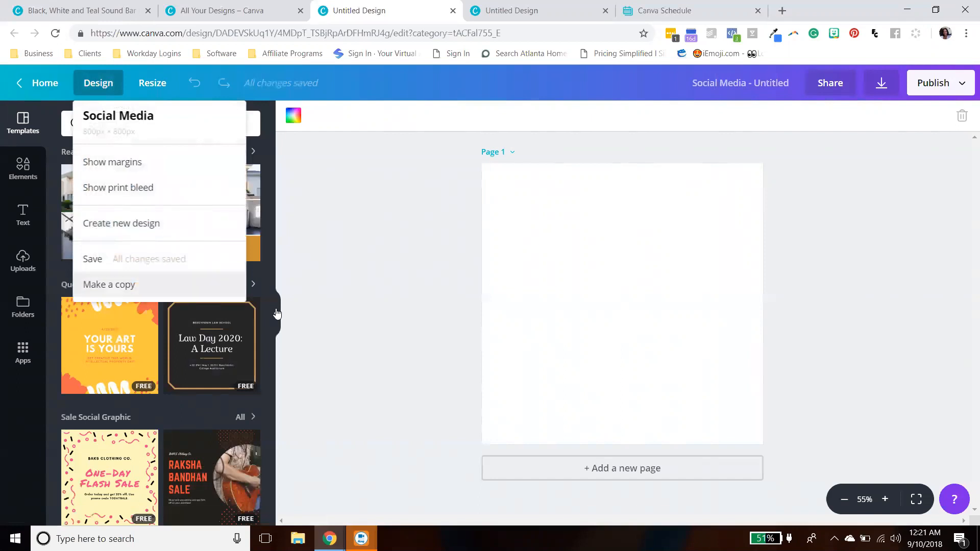
{"action": "left_click", "coordinate": [529, 317]}
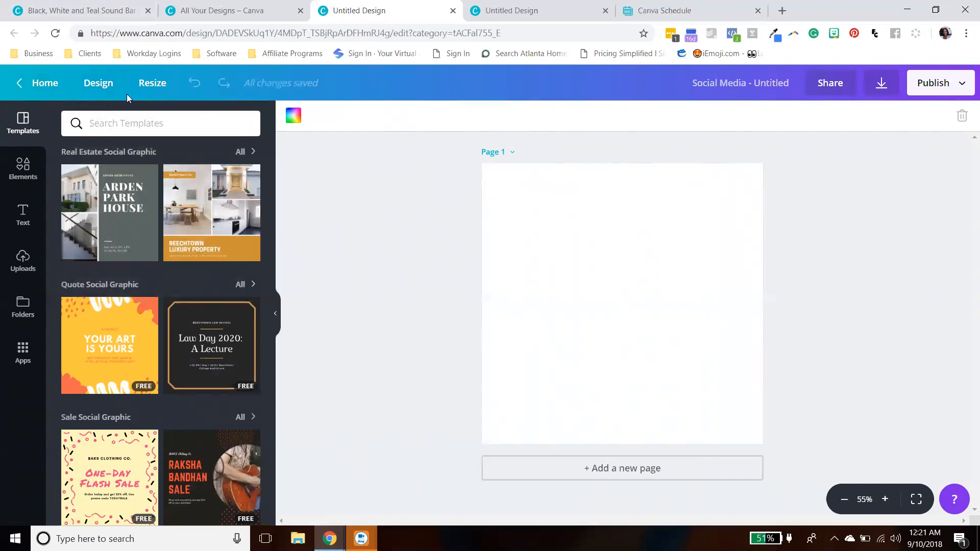
{"action": "left_click", "coordinate": [108, 88]}
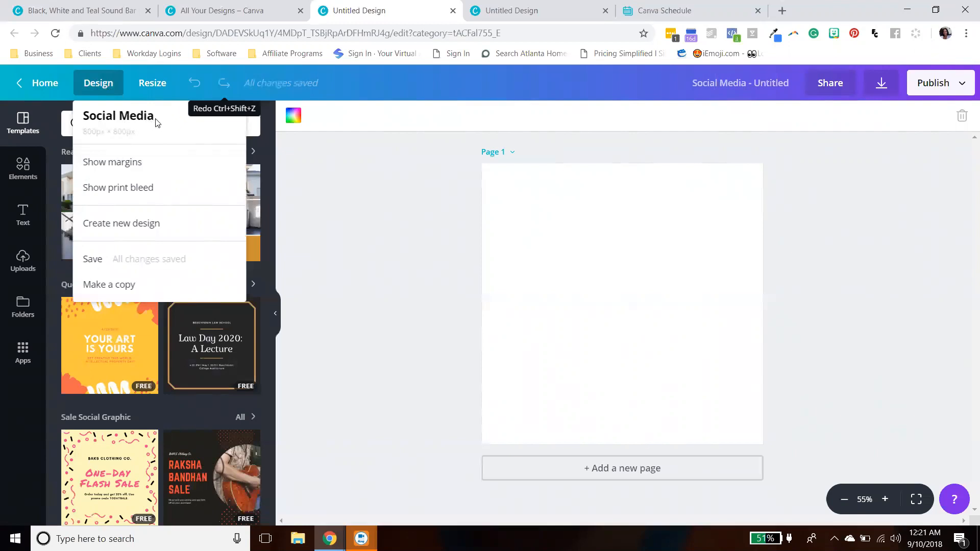
{"action": "left_click", "coordinate": [120, 170]}
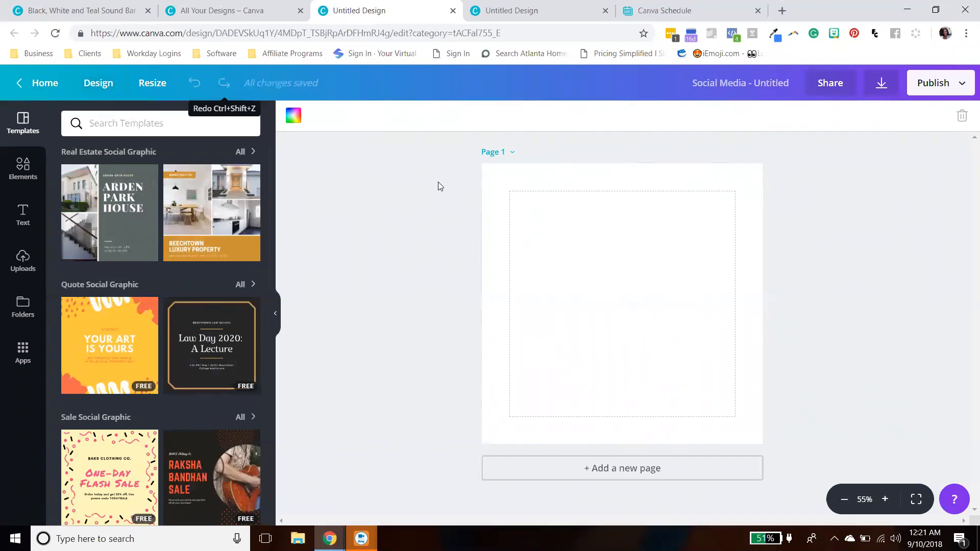
- Open the Create new design list of design types and go back to the design options
{"action": "left_click", "coordinate": [98, 83]}
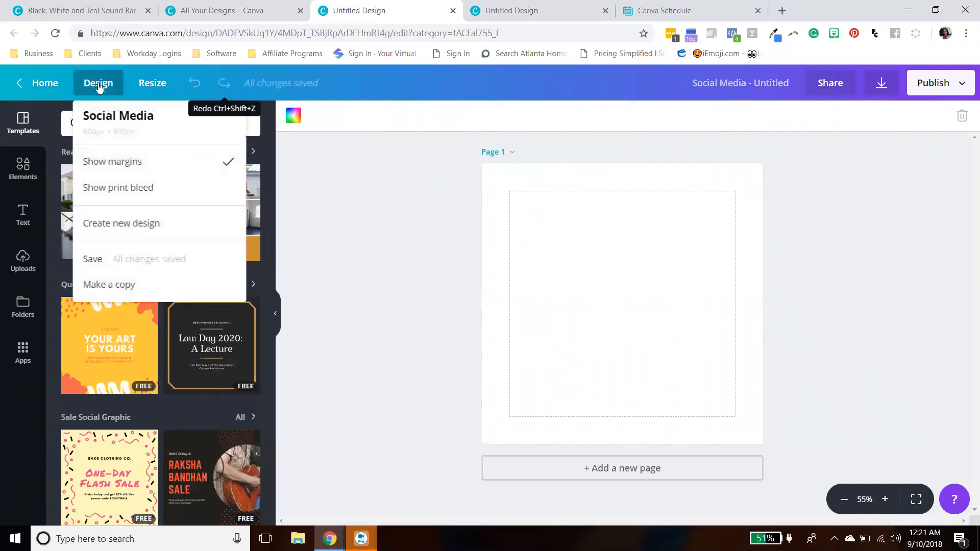
{"action": "left_click", "coordinate": [119, 230]}
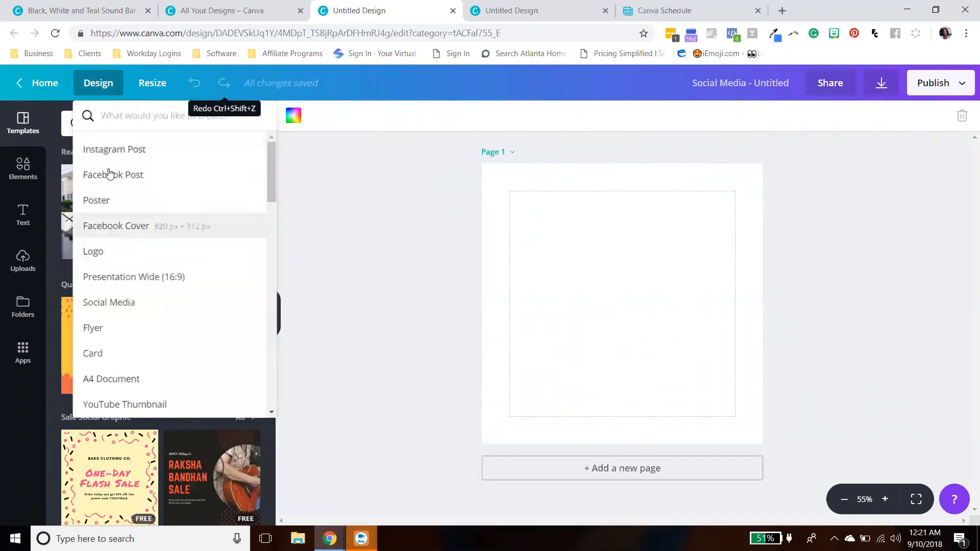
{"action": "left_click", "coordinate": [107, 95]}
{"action": "left_click", "coordinate": [106, 93]}
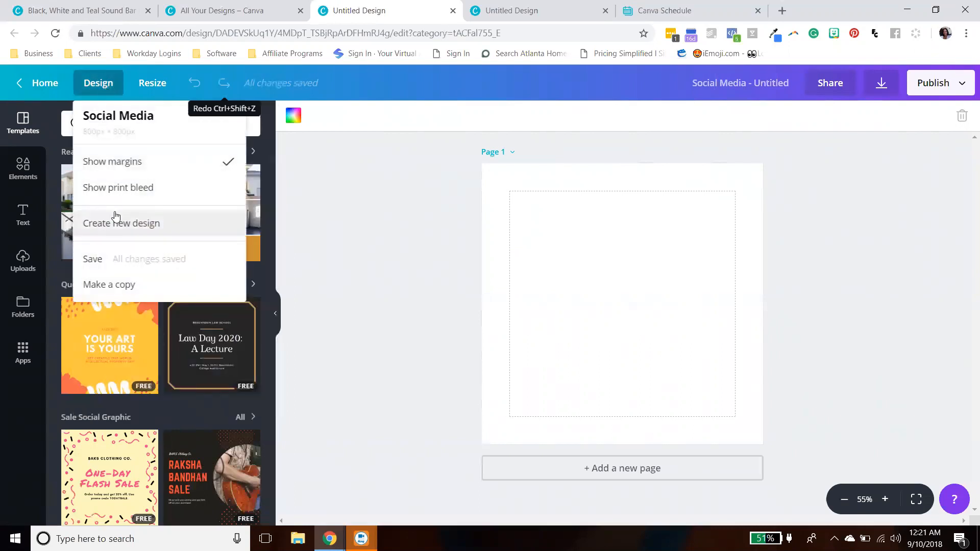
- Turn on Show print bleed for the design and reopen the design options to check both settings
{"action": "left_click", "coordinate": [118, 188]}
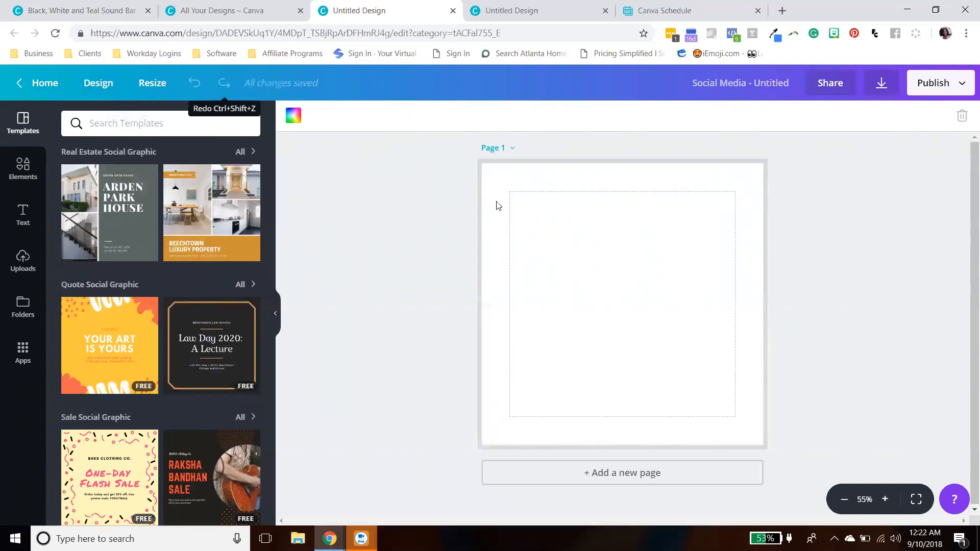
{"action": "left_click", "coordinate": [100, 83]}
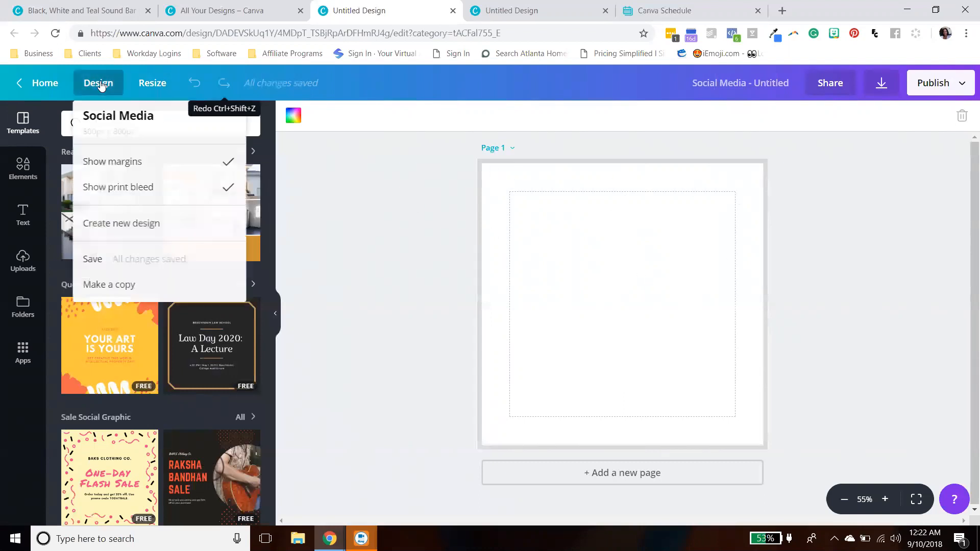
- Turn off Show print bleed for the Social Media design and reopen the design options
{"action": "left_click", "coordinate": [138, 192]}
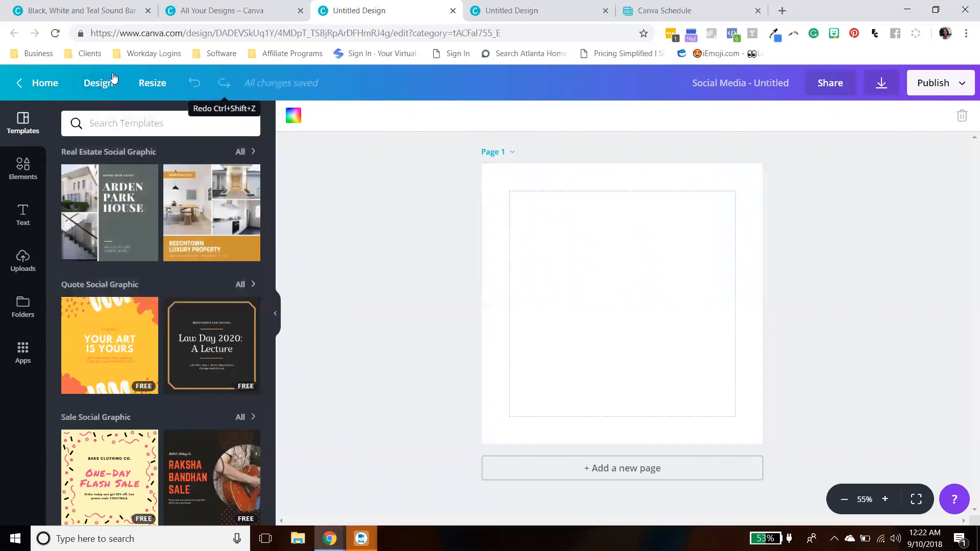
{"action": "left_click", "coordinate": [100, 83]}
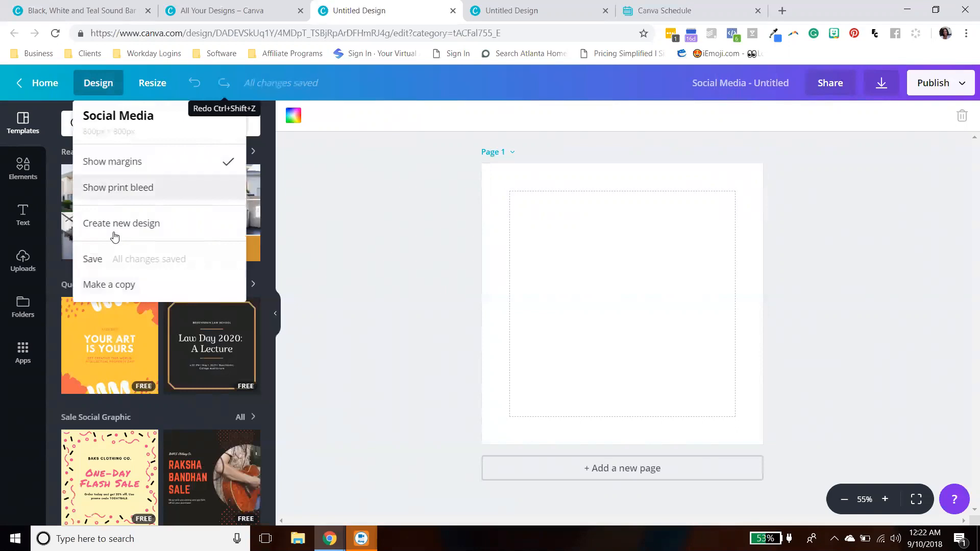
- Make a copy of the design and return to the original design's tab
{"action": "left_click", "coordinate": [117, 286]}
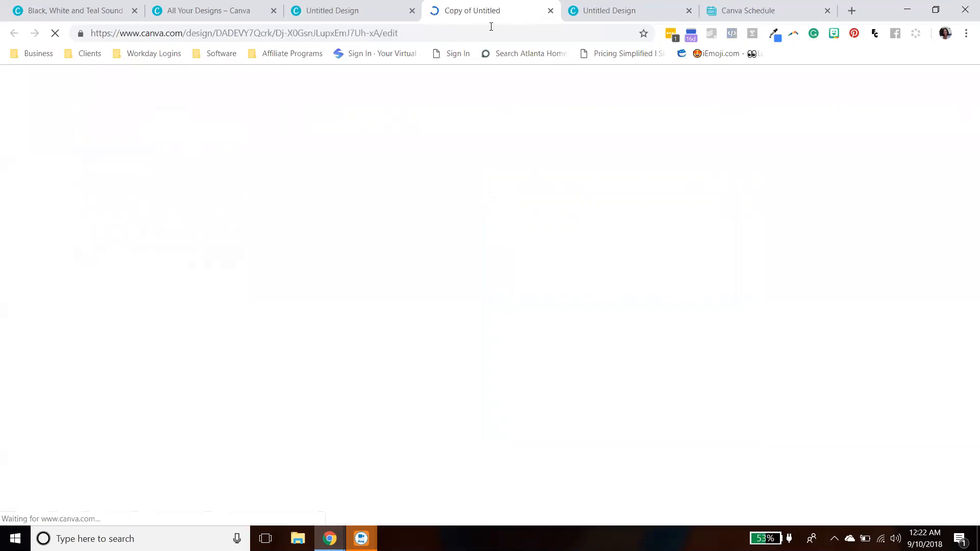
{"action": "key", "text": "ctrl+shift+Tab"}
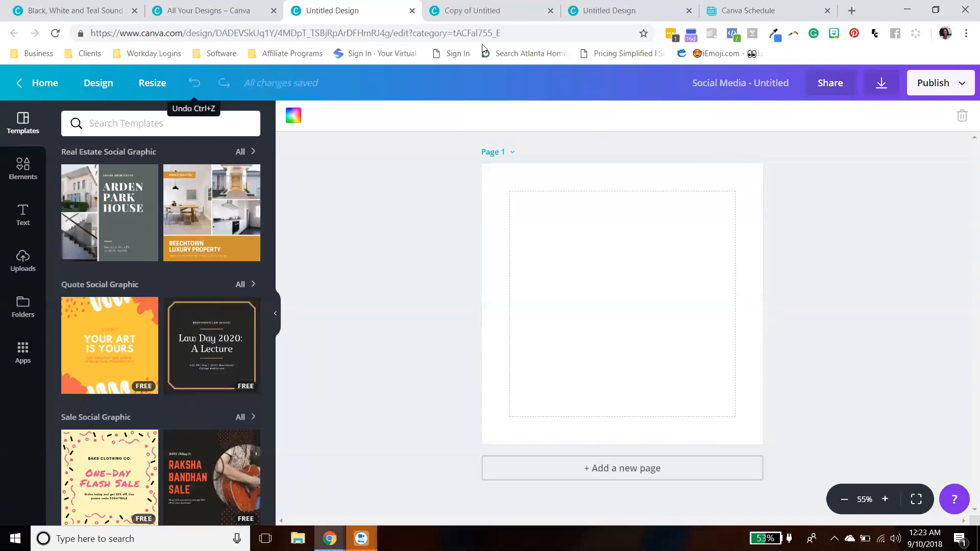
- Copy and resize the design to a Twitter Post format
{"action": "left_click", "coordinate": [160, 90]}
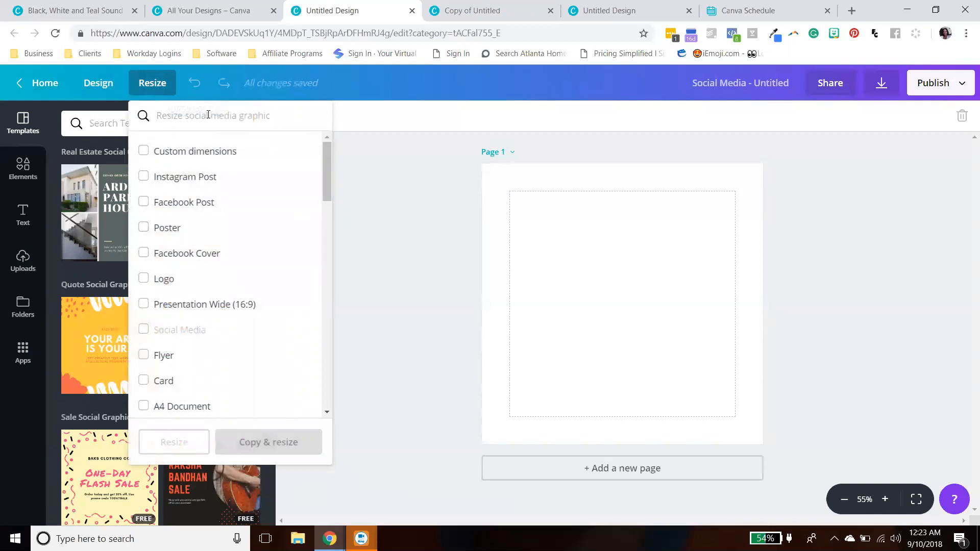
{"action": "type", "text": "twi"}
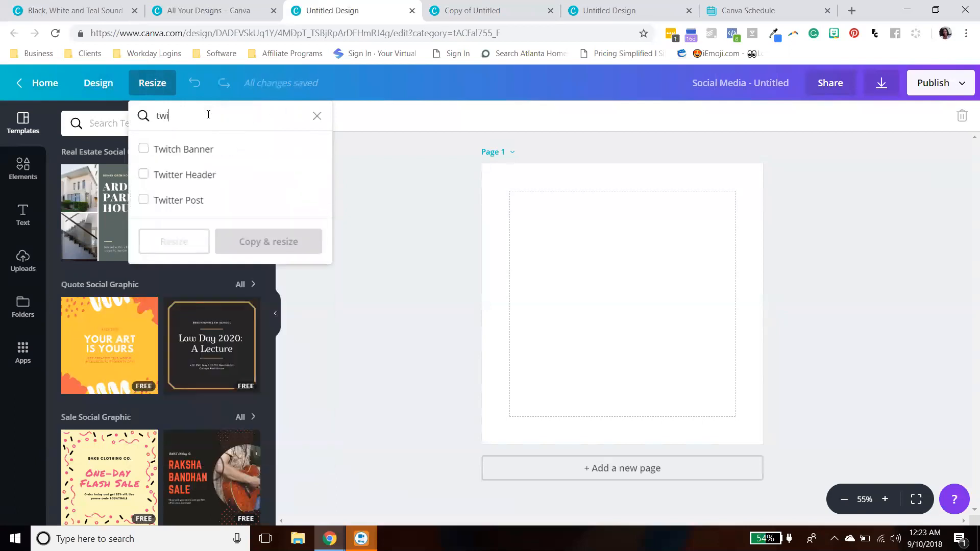
{"action": "left_click", "coordinate": [144, 199]}
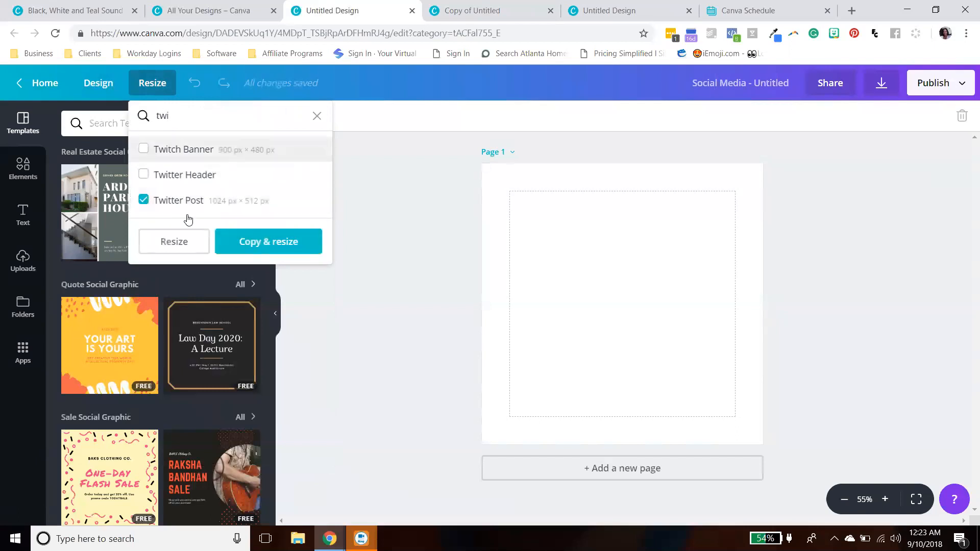
{"action": "left_click", "coordinate": [263, 248]}
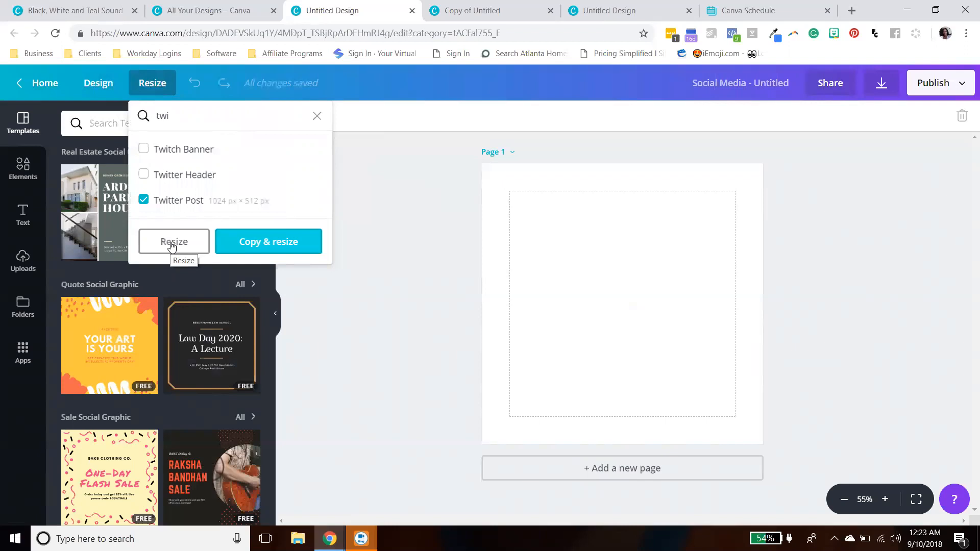
{"action": "left_click", "coordinate": [276, 248]}
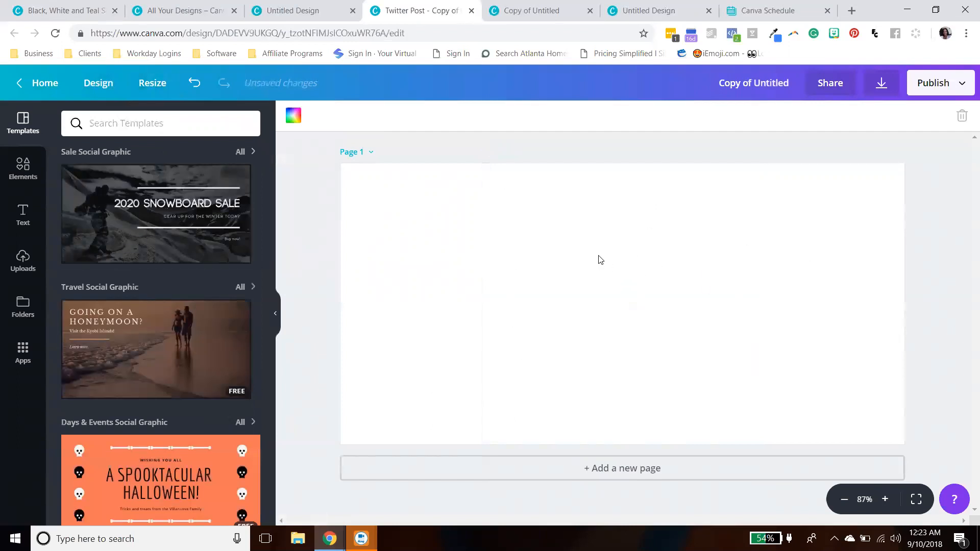
- Check the Twitter Post copy's design options and close its tab
{"action": "left_click", "coordinate": [100, 87]}
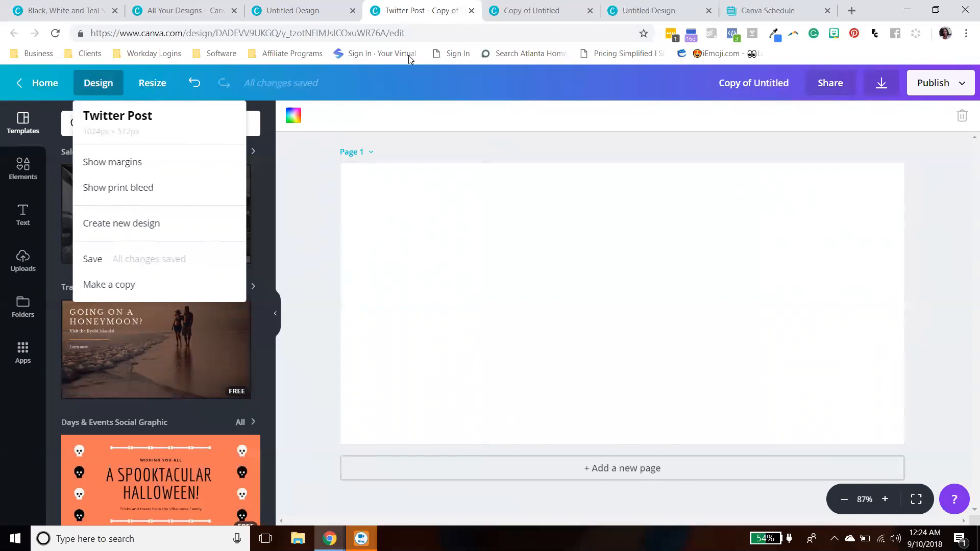
{"action": "left_click", "coordinate": [472, 10]}
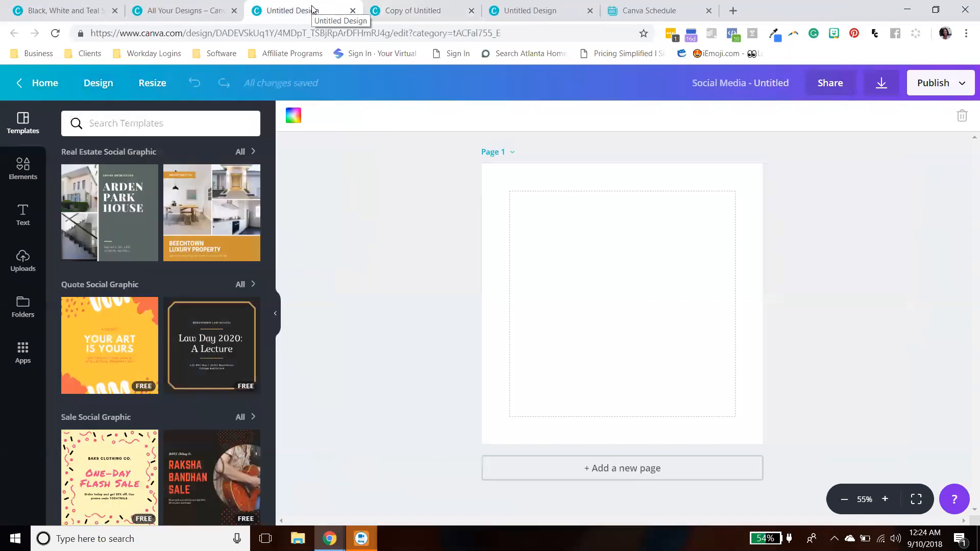
- Open the resize options for the original design and dismiss them
{"action": "left_click", "coordinate": [159, 90]}
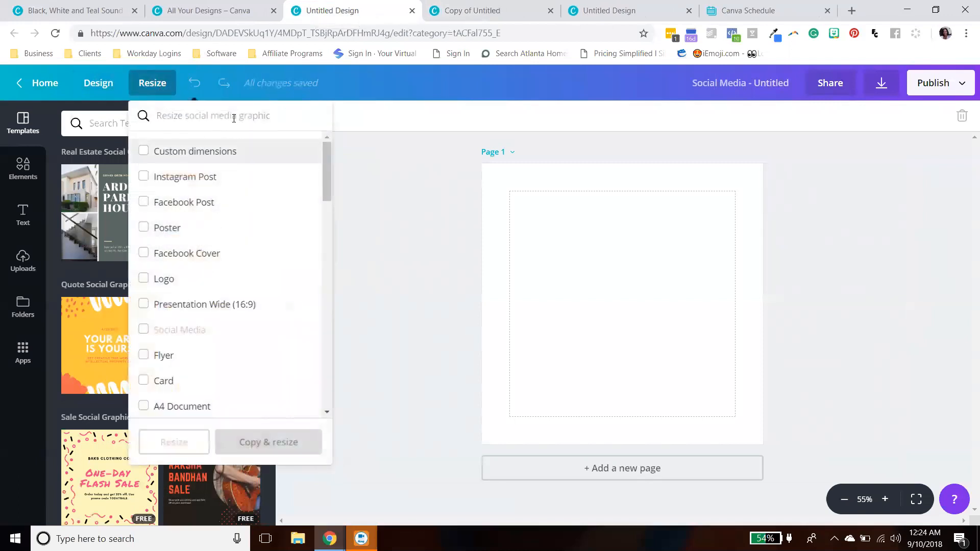
{"action": "left_click", "coordinate": [368, 114]}
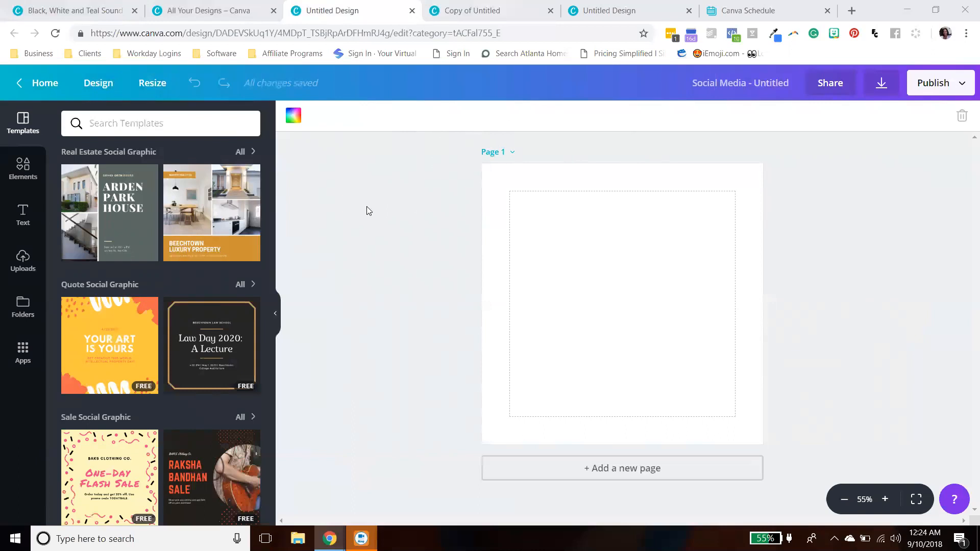
- Rename the design to Canva Training 2.0
{"action": "left_click", "coordinate": [738, 88]}
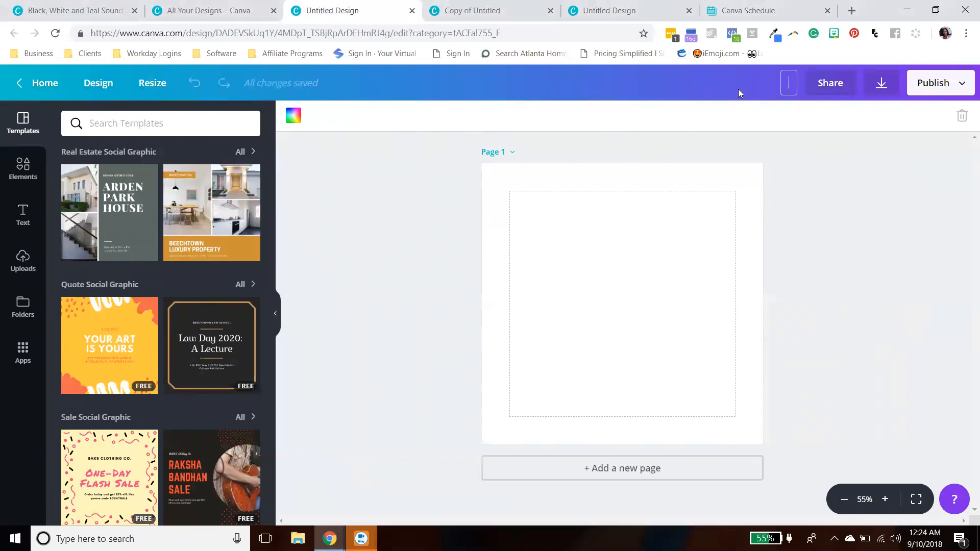
{"action": "type", "text": "Cava Training 2.0"}
{"action": "left_click", "coordinate": [873, 257]}
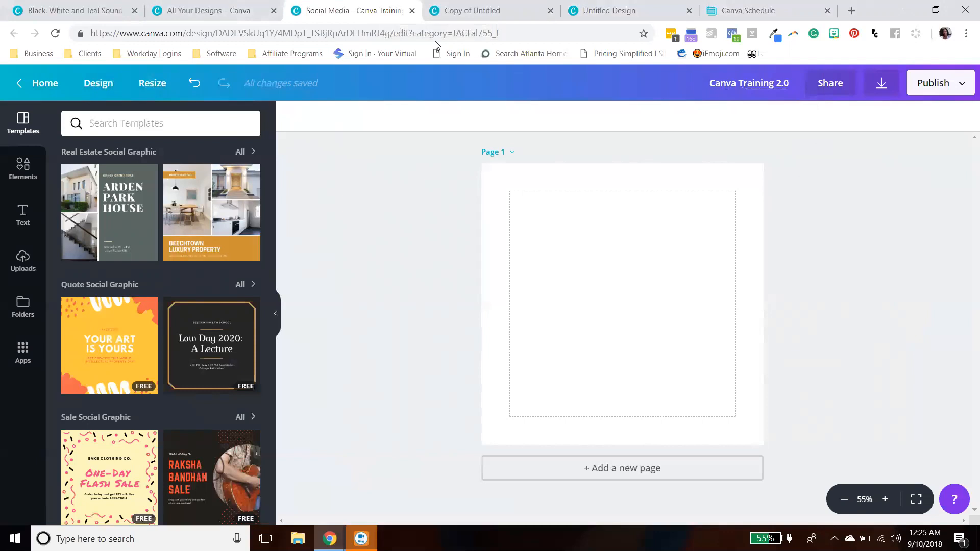
- Open the Share and Download panels for the empty design and close them
{"action": "left_click", "coordinate": [833, 87]}
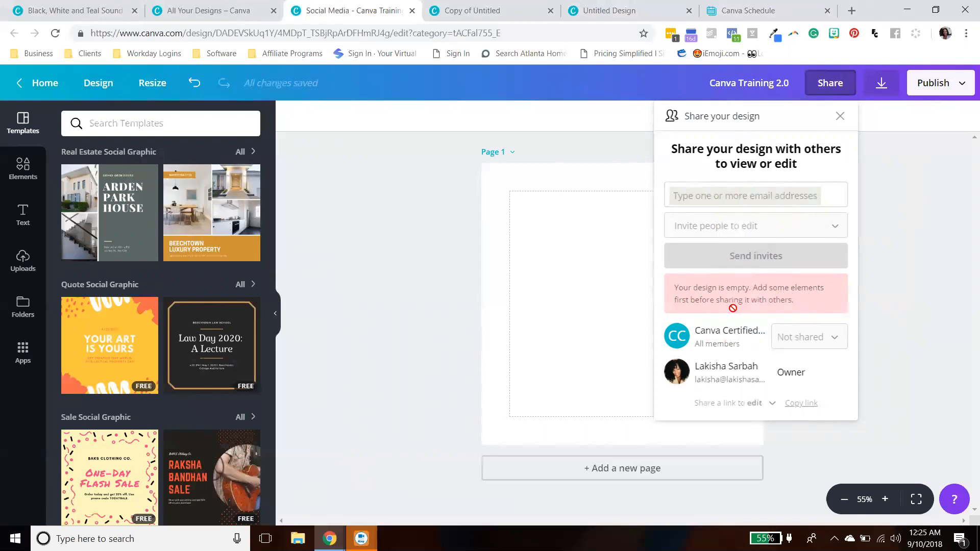
{"action": "left_click", "coordinate": [840, 116]}
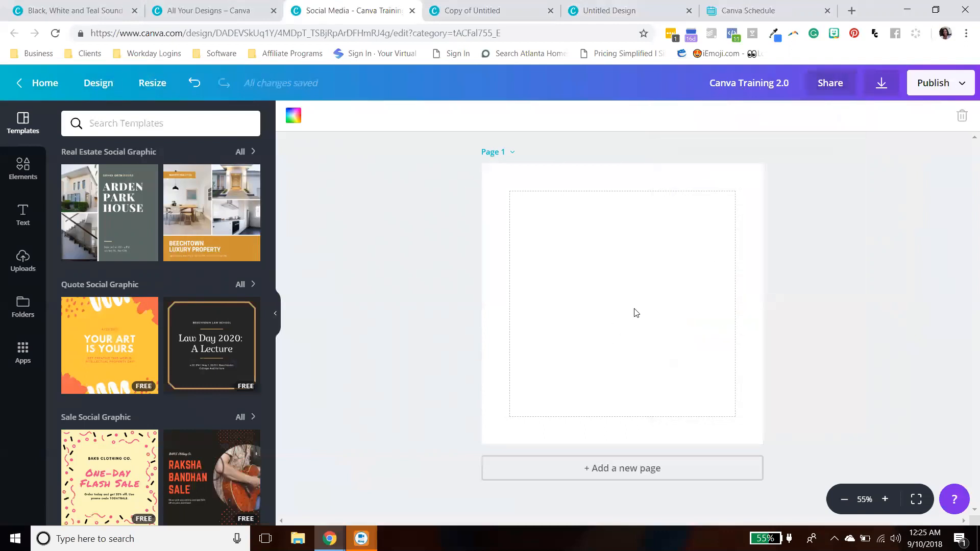
{"action": "left_click", "coordinate": [883, 84]}
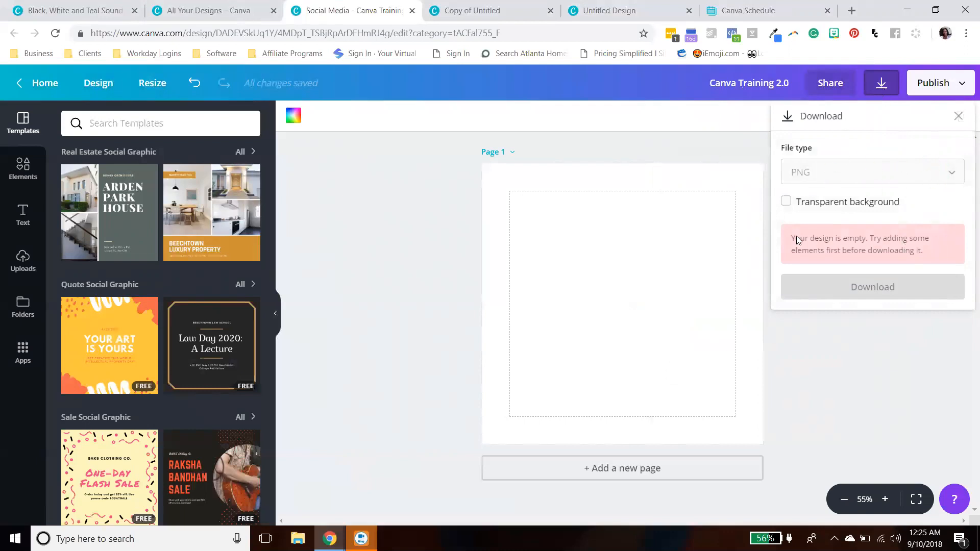
{"action": "left_click", "coordinate": [362, 381]}
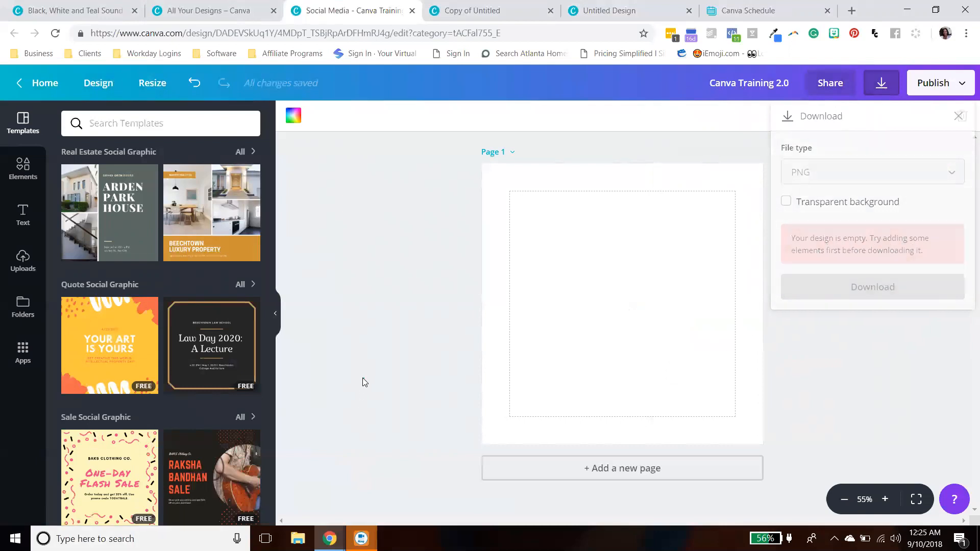
- Apply the YOUR ART IS YOURS quote template to the design and open the download options
{"action": "left_click", "coordinate": [101, 349]}
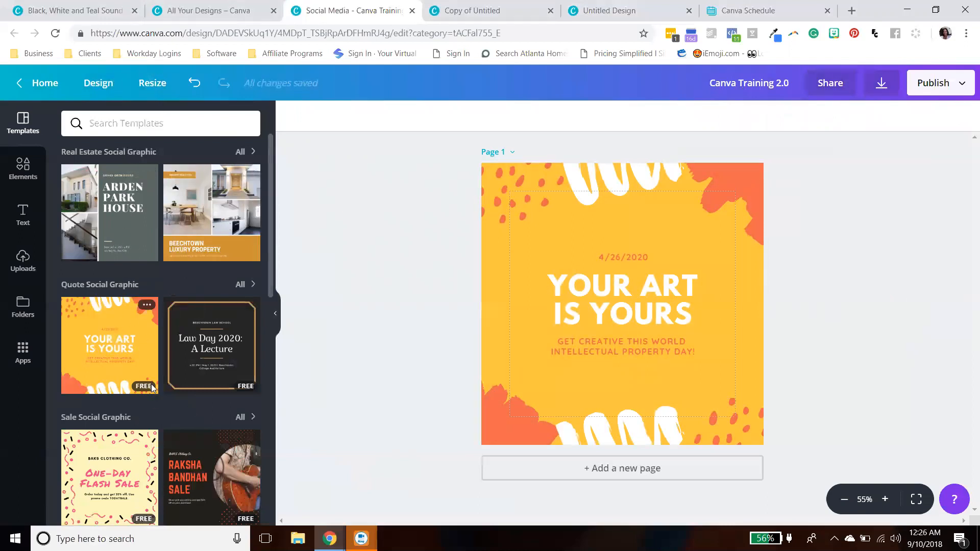
{"action": "left_click", "coordinate": [880, 85]}
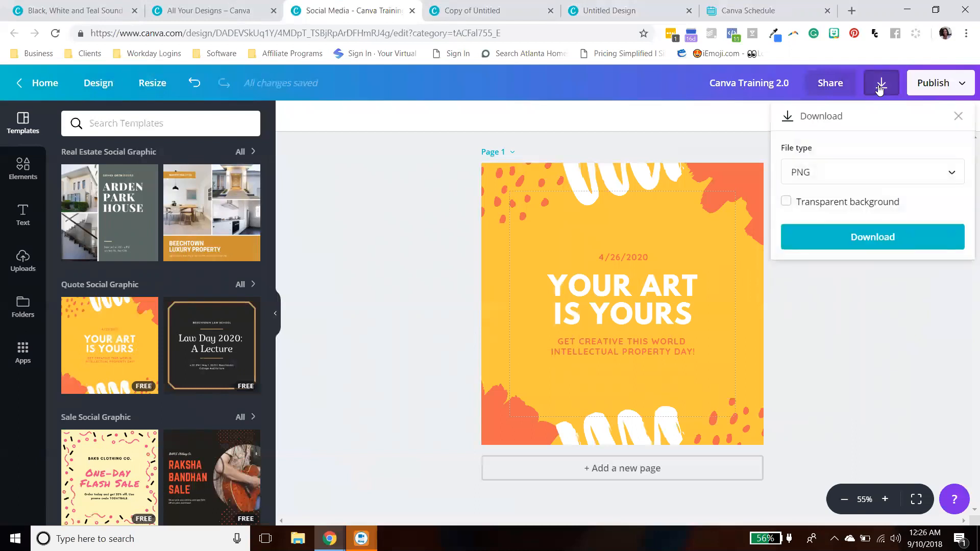
- Review the Share panel's invite permission choices, keep Invite people to edit, and close the panel
{"action": "left_click", "coordinate": [830, 82]}
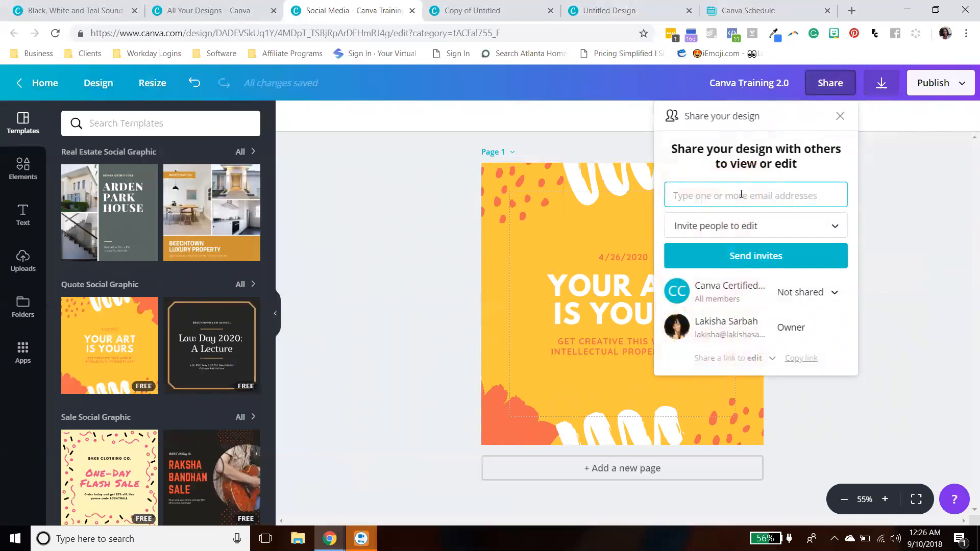
{"action": "left_click", "coordinate": [805, 226]}
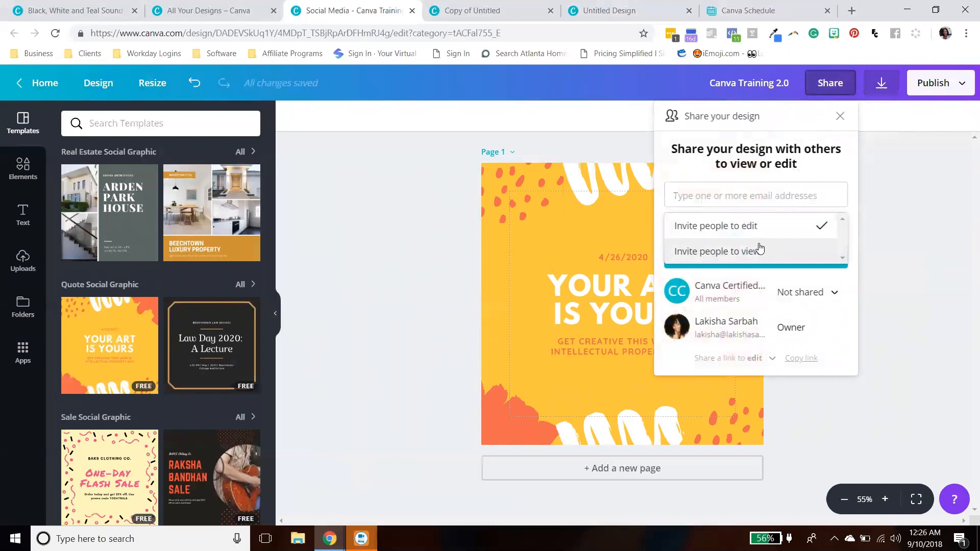
{"action": "left_click", "coordinate": [771, 227]}
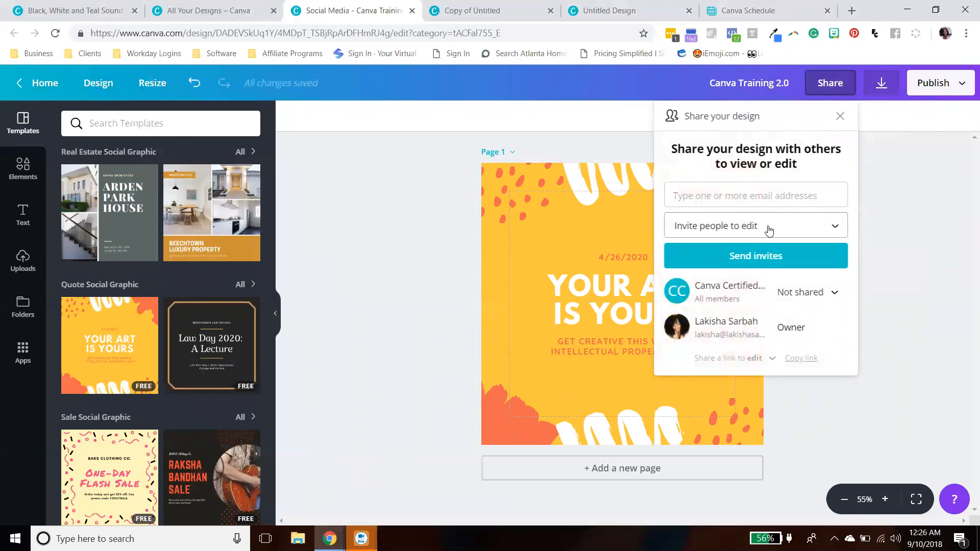
{"action": "left_click", "coordinate": [768, 227]}
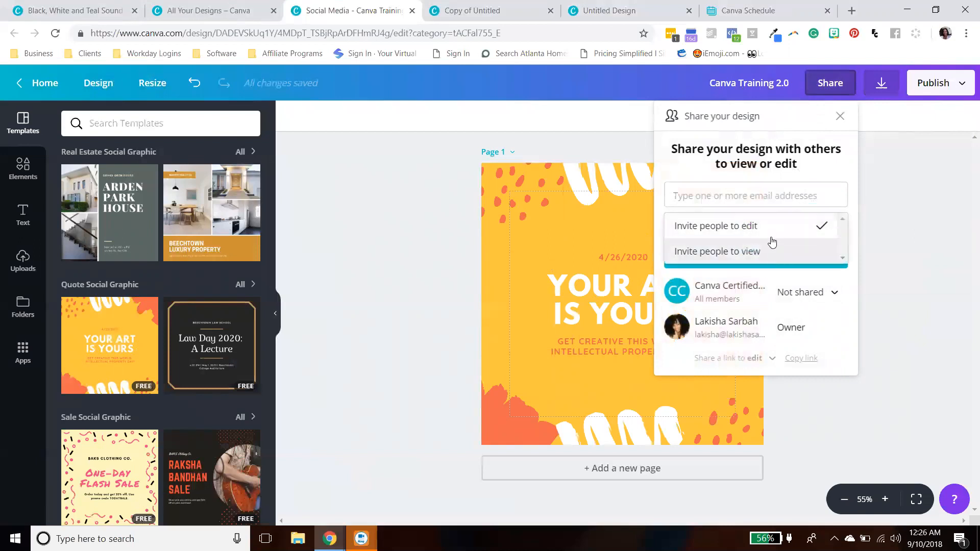
{"action": "left_click", "coordinate": [842, 117]}
- Open the download options, browse the available file types, and close the panel
{"action": "left_click", "coordinate": [881, 83]}
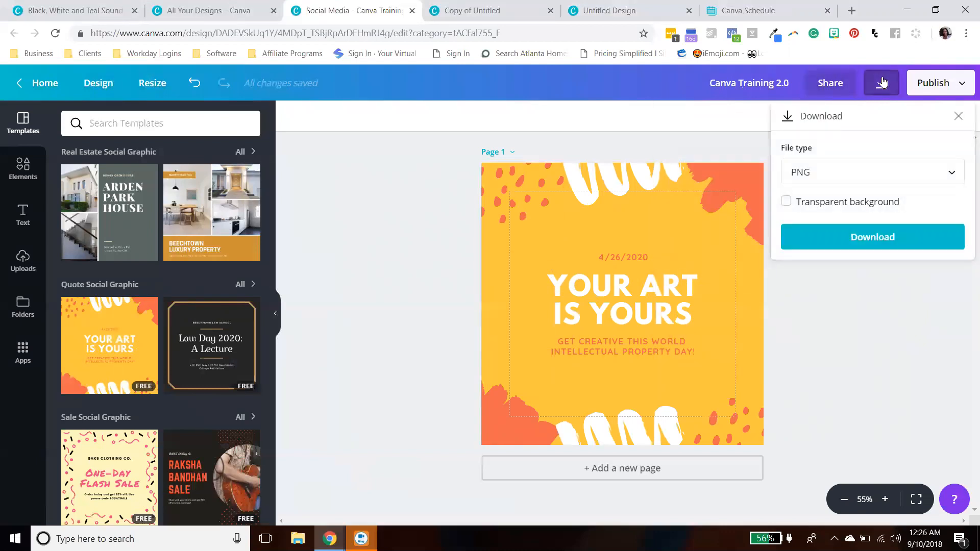
{"action": "left_click", "coordinate": [930, 178]}
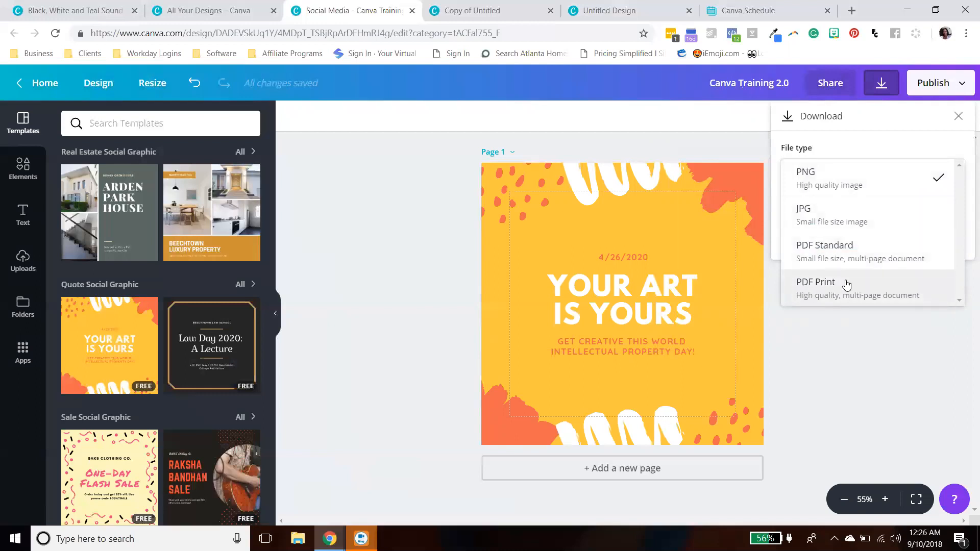
{"action": "left_click", "coordinate": [888, 325]}
{"action": "left_click", "coordinate": [957, 116]}
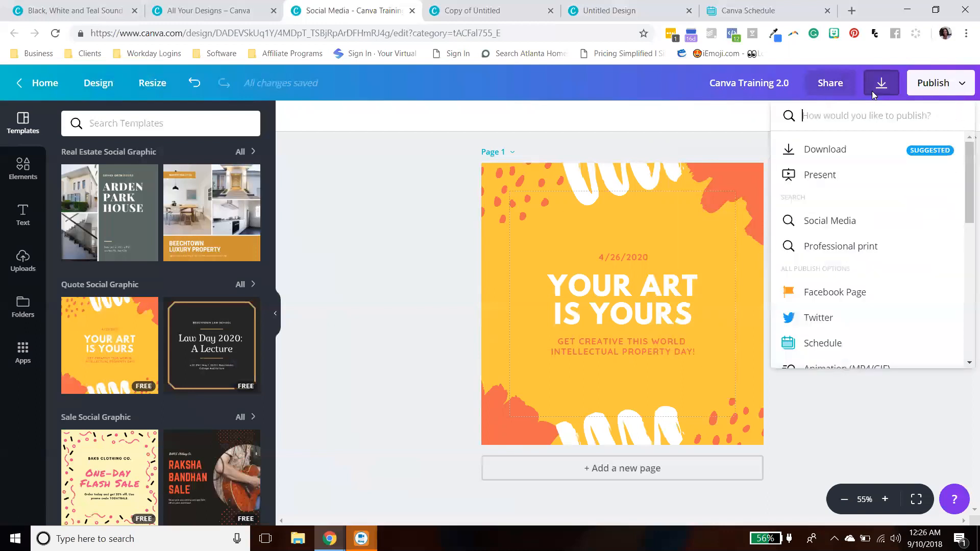
- Open Download from the Publish menu and close the download panel
{"action": "left_click", "coordinate": [878, 84]}
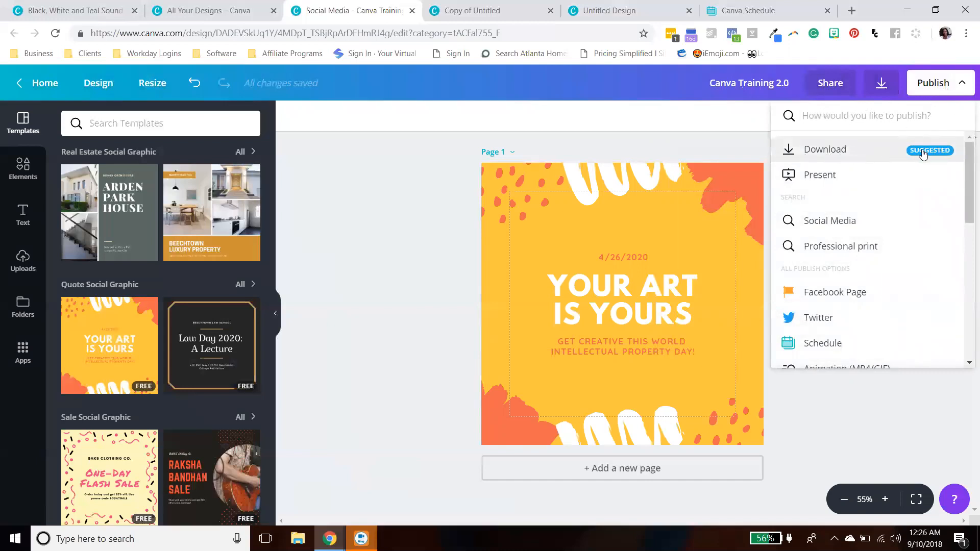
{"action": "left_click", "coordinate": [814, 153]}
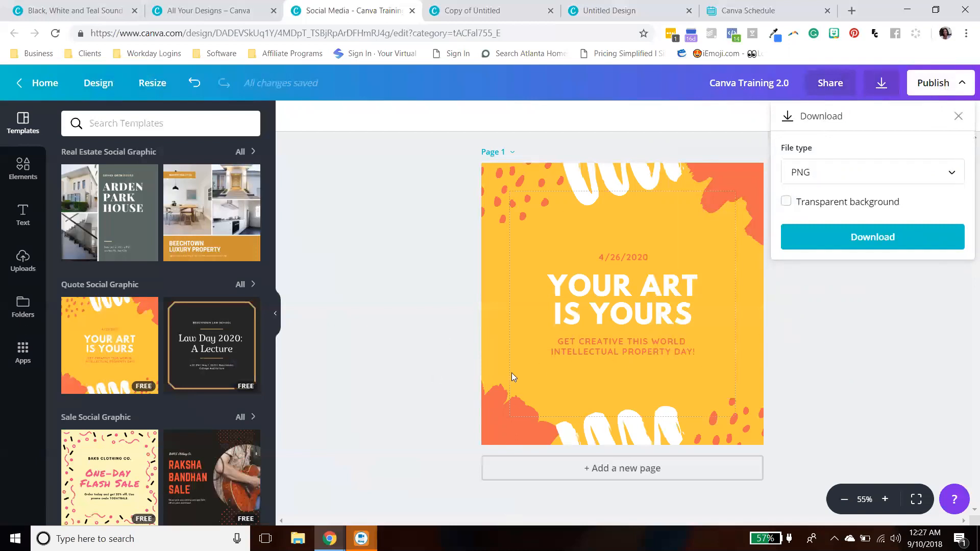
{"action": "left_click", "coordinate": [955, 118]}
- Open the Present publishing option and look through its transition styles and timing settings
{"action": "left_click", "coordinate": [948, 89]}
{"action": "left_click", "coordinate": [949, 87]}
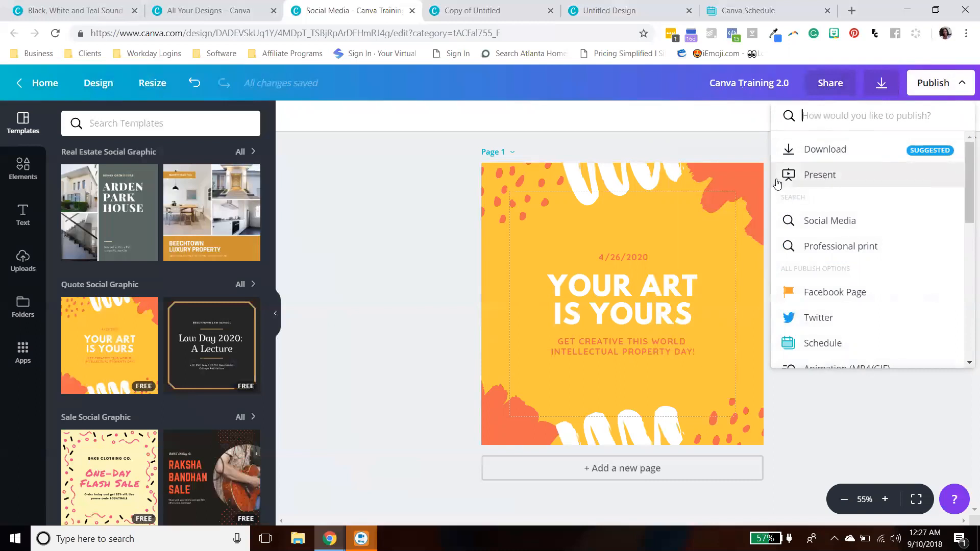
{"action": "left_click", "coordinate": [810, 177]}
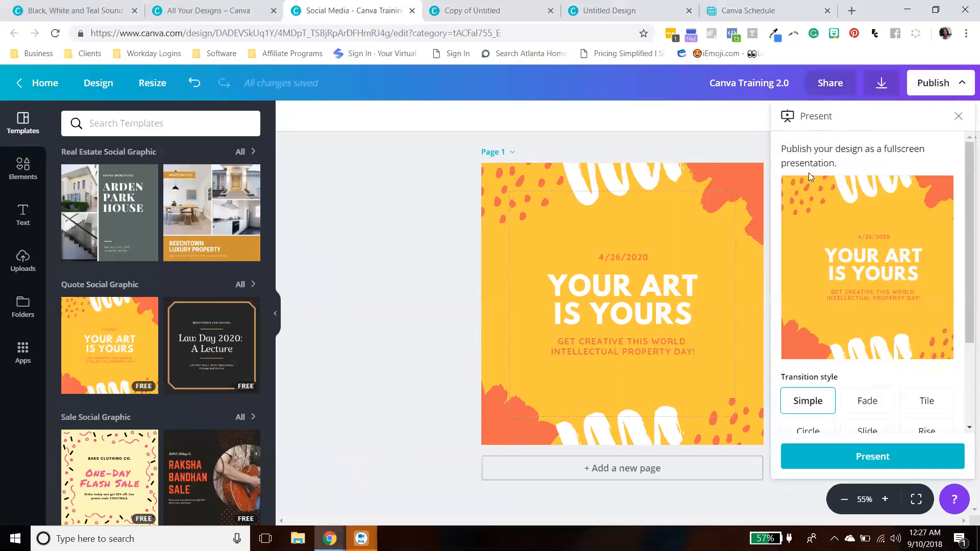
{"action": "scroll", "coordinate": [939, 263], "scroll_direction": "down", "scroll_amount": 2}
{"action": "scroll", "coordinate": [939, 263], "scroll_direction": "up", "scroll_amount": 2}
{"action": "scroll", "coordinate": [952, 265], "scroll_direction": "down", "scroll_amount": 2}
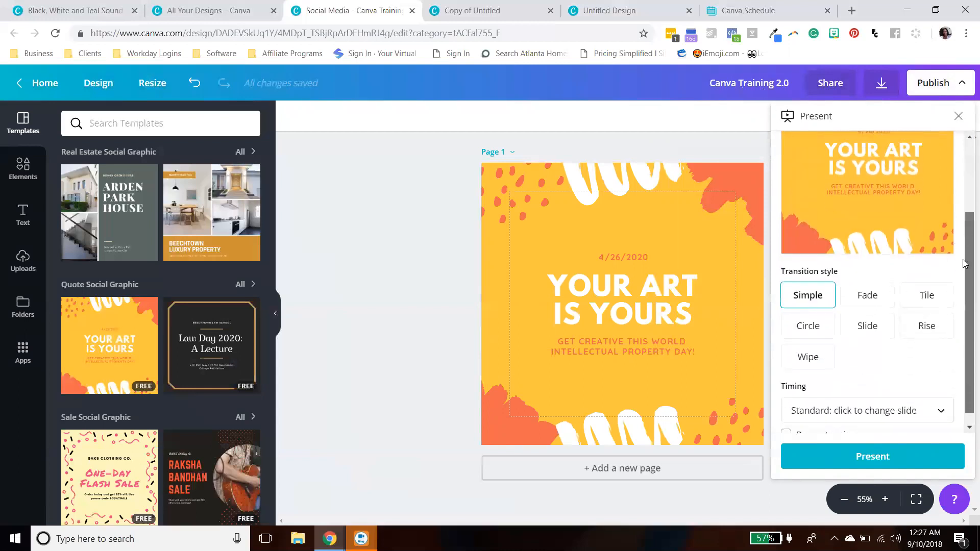
{"action": "scroll", "coordinate": [960, 306], "scroll_direction": "up", "scroll_amount": 2}
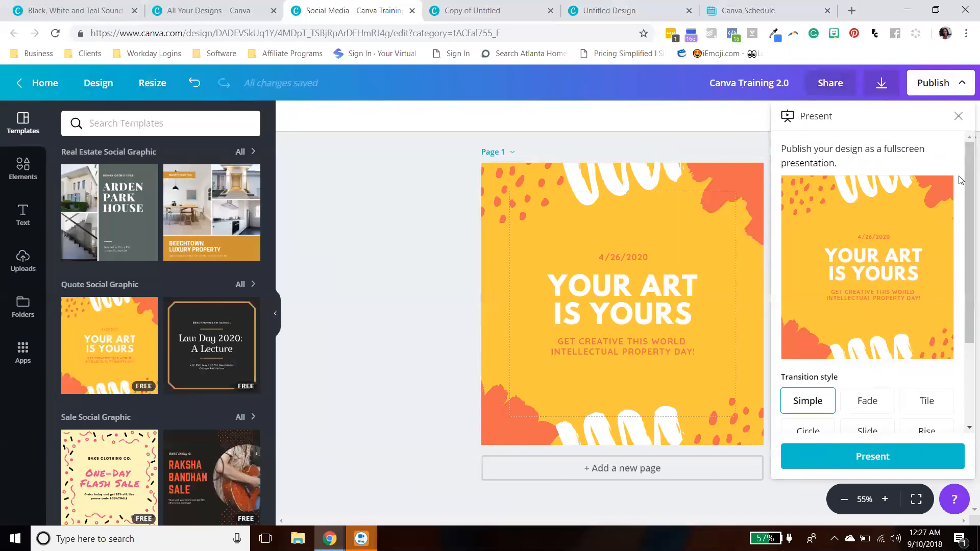
{"action": "mouse_move", "coordinate": [961, 180]}
{"action": "left_mouse_down"}
{"action": "mouse_move", "coordinate": [962, 264]}
{"action": "mouse_move", "coordinate": [966, 153]}
{"action": "mouse_move", "coordinate": [966, 193]}
{"action": "left_mouse_up"}
{"action": "left_click", "coordinate": [860, 350]}
{"action": "left_click", "coordinate": [805, 352]}
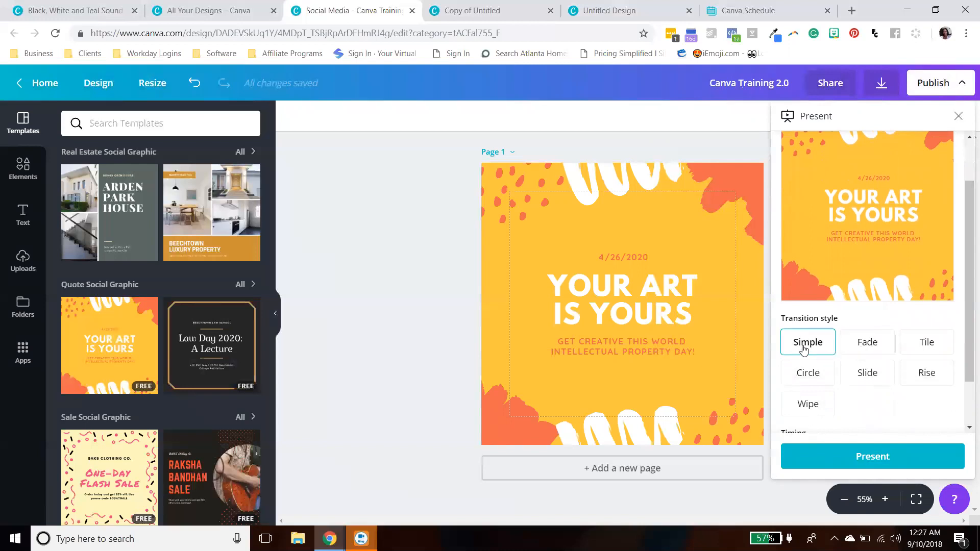
- Preview the Tile, Circle, Slide, Rise and Wipe transition styles in the Present panel, ending on Simple
{"action": "left_click", "coordinate": [934, 352]}
{"action": "left_click", "coordinate": [809, 373]}
{"action": "left_click", "coordinate": [866, 376]}
{"action": "left_click", "coordinate": [926, 374]}
{"action": "left_click", "coordinate": [827, 403]}
{"action": "scroll", "coordinate": [868, 408], "scroll_direction": "down", "scroll_amount": 2}
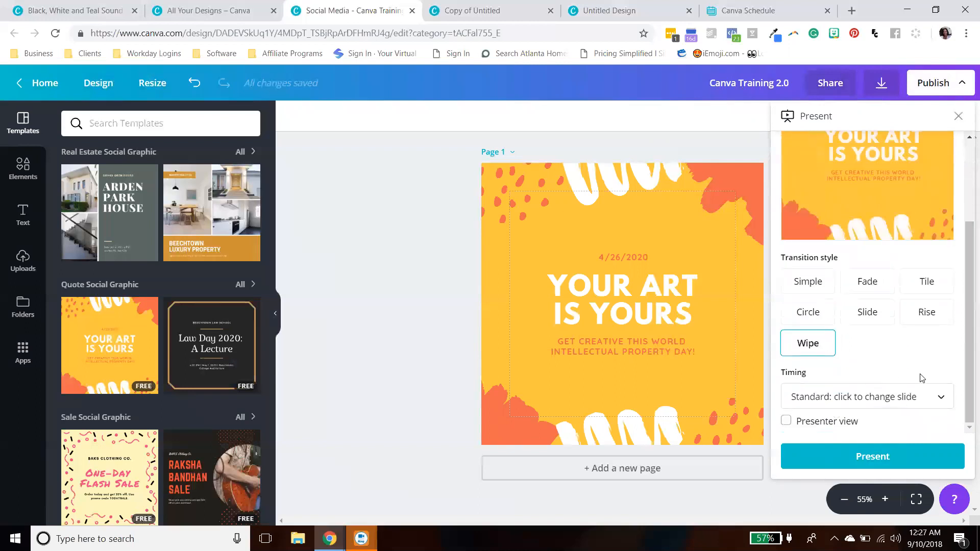
{"action": "scroll", "coordinate": [922, 378], "scroll_direction": "up", "scroll_amount": 2}
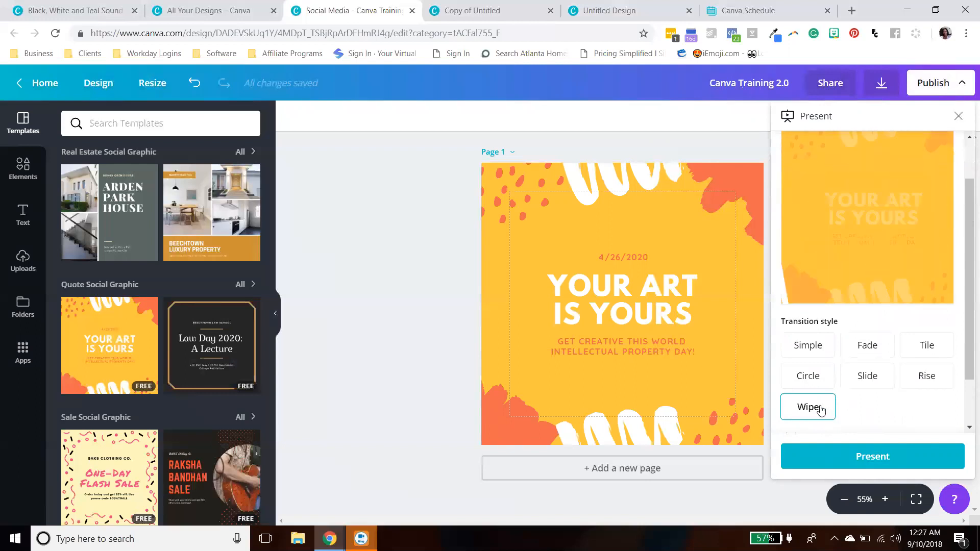
{"action": "scroll", "coordinate": [964, 322], "scroll_direction": "up", "scroll_amount": 1}
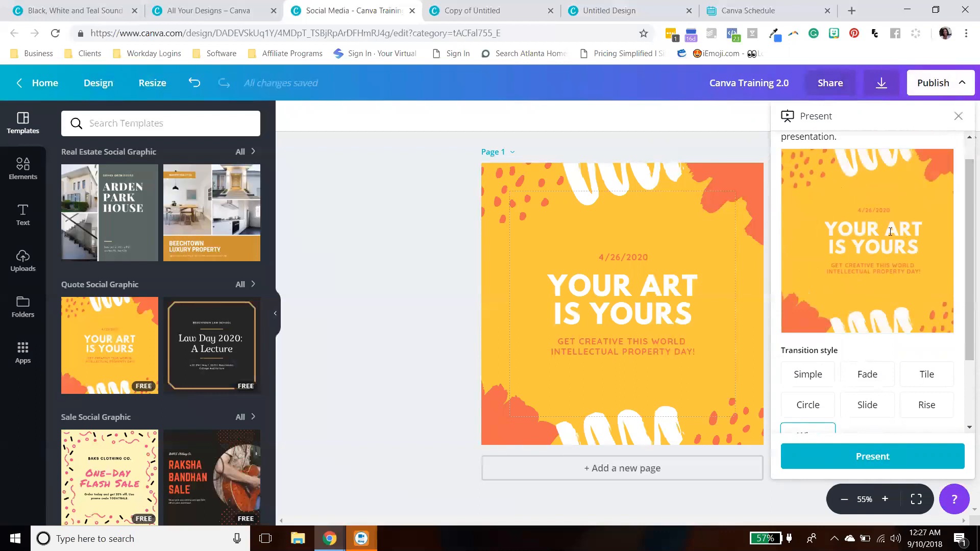
{"action": "scroll", "coordinate": [904, 237], "scroll_direction": "up", "scroll_amount": 1}
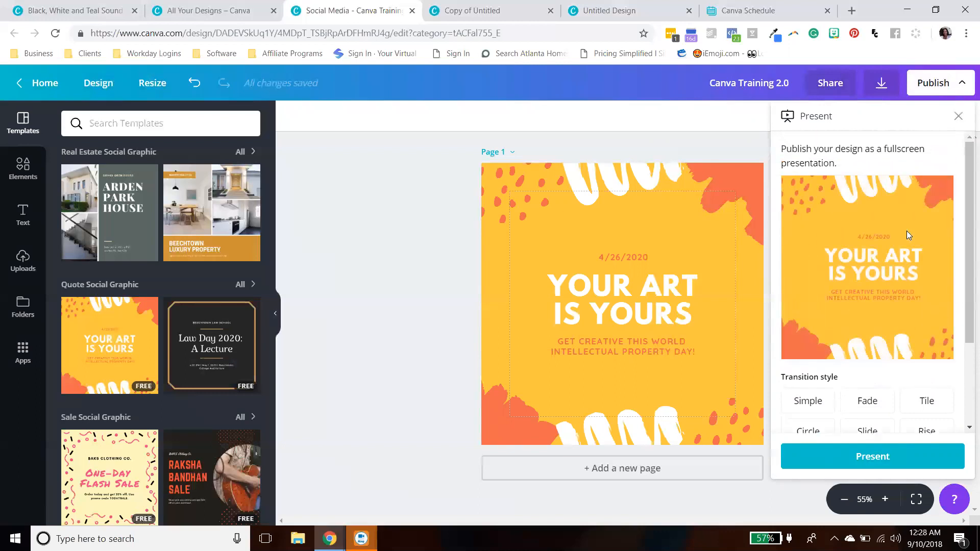
{"action": "scroll", "coordinate": [965, 237], "scroll_direction": "down", "scroll_amount": 1}
{"action": "scroll", "coordinate": [965, 241], "scroll_direction": "down", "scroll_amount": 1}
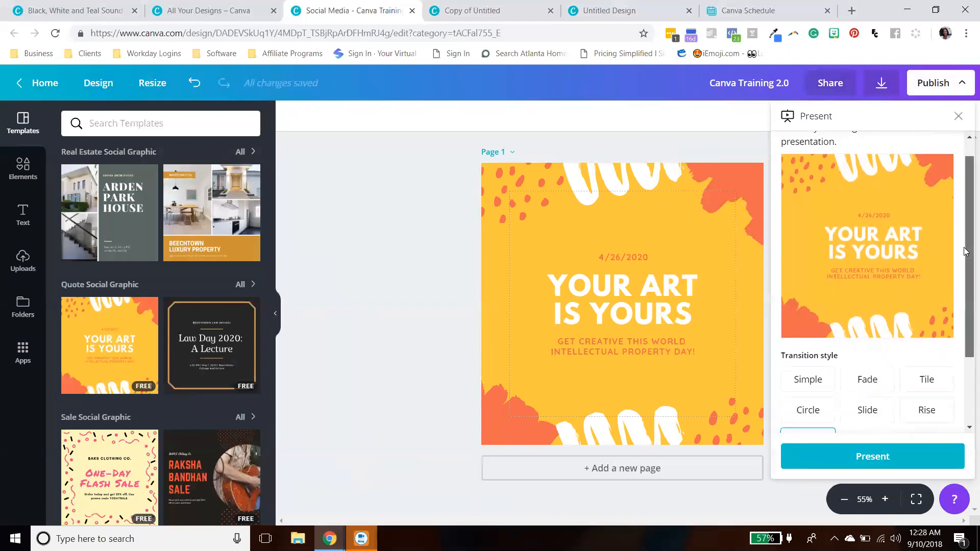
{"action": "left_click", "coordinate": [827, 377]}
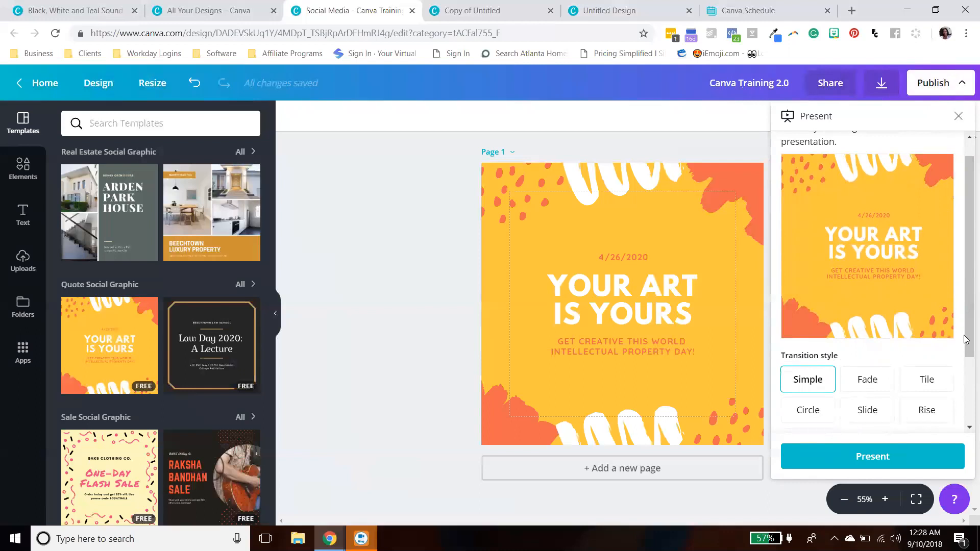
- Preview the Fade, Simple and Tile transition styles on the design's thumbnail
{"action": "scroll", "coordinate": [967, 339], "scroll_direction": "down", "scroll_amount": 1}
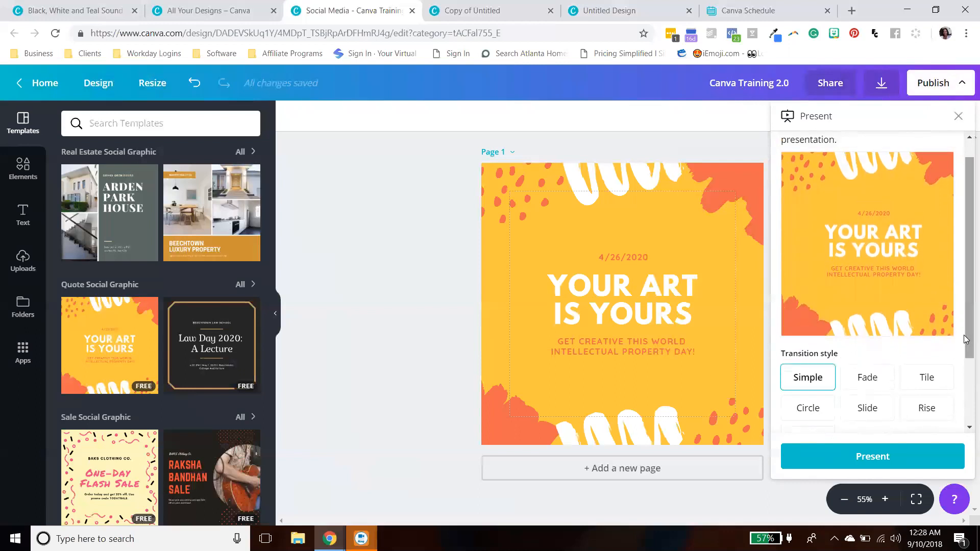
{"action": "left_click", "coordinate": [868, 377]}
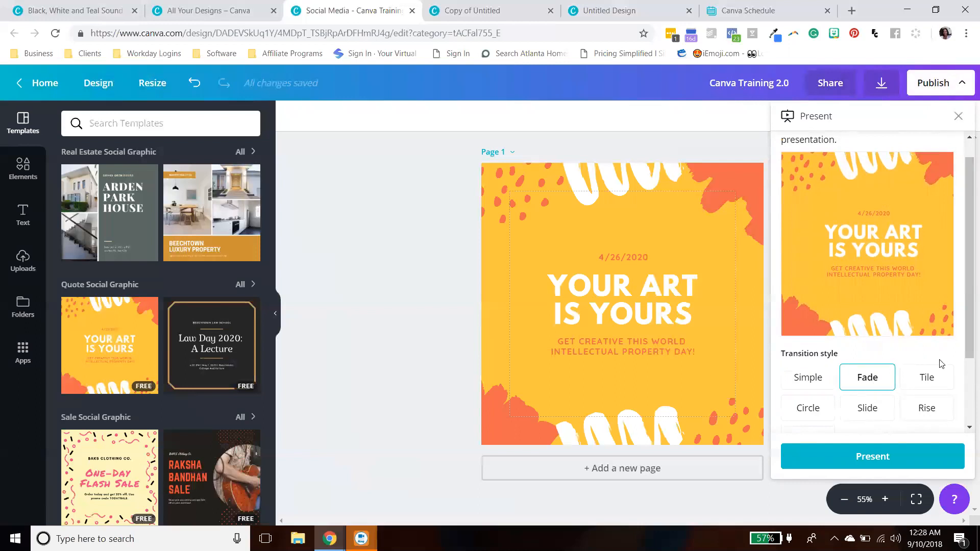
{"action": "scroll", "coordinate": [963, 343], "scroll_direction": "down", "scroll_amount": 2}
{"action": "scroll", "coordinate": [964, 338], "scroll_direction": "up", "scroll_amount": 3}
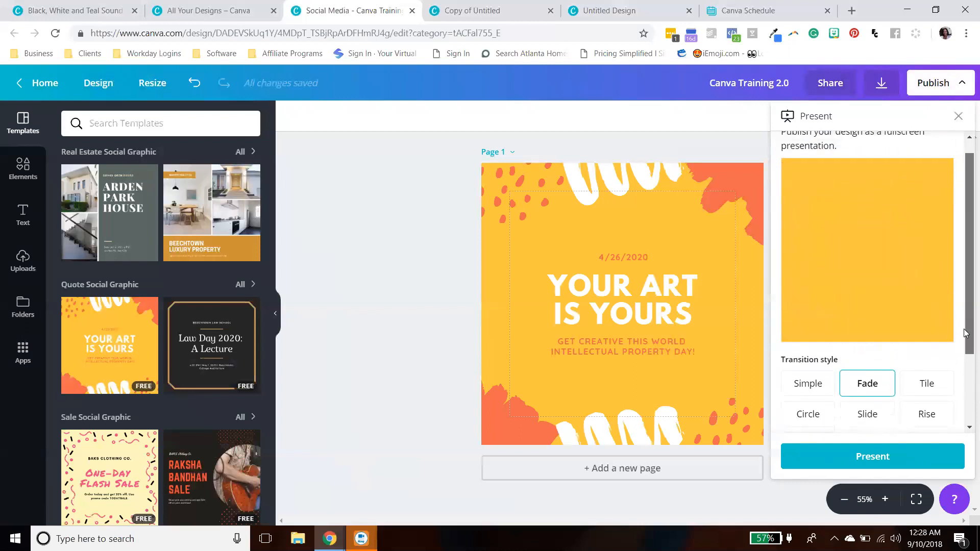
{"action": "left_click", "coordinate": [828, 386]}
{"action": "scroll", "coordinate": [963, 293], "scroll_direction": "down", "scroll_amount": 2}
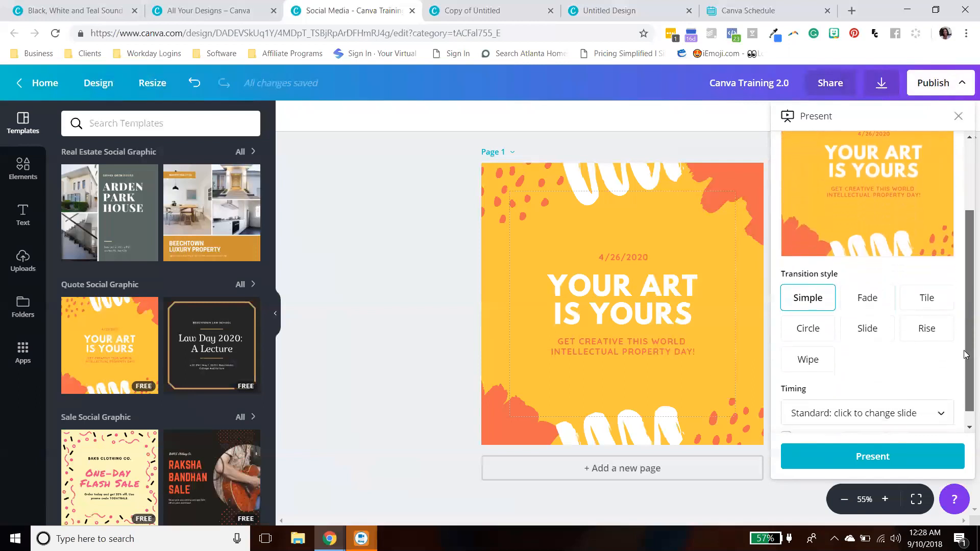
{"action": "scroll", "coordinate": [965, 271], "scroll_direction": "up", "scroll_amount": 3}
{"action": "scroll", "coordinate": [965, 284], "scroll_direction": "down", "scroll_amount": 2}
{"action": "scroll", "coordinate": [965, 286], "scroll_direction": "up", "scroll_amount": 2}
{"action": "left_click", "coordinate": [926, 383]}
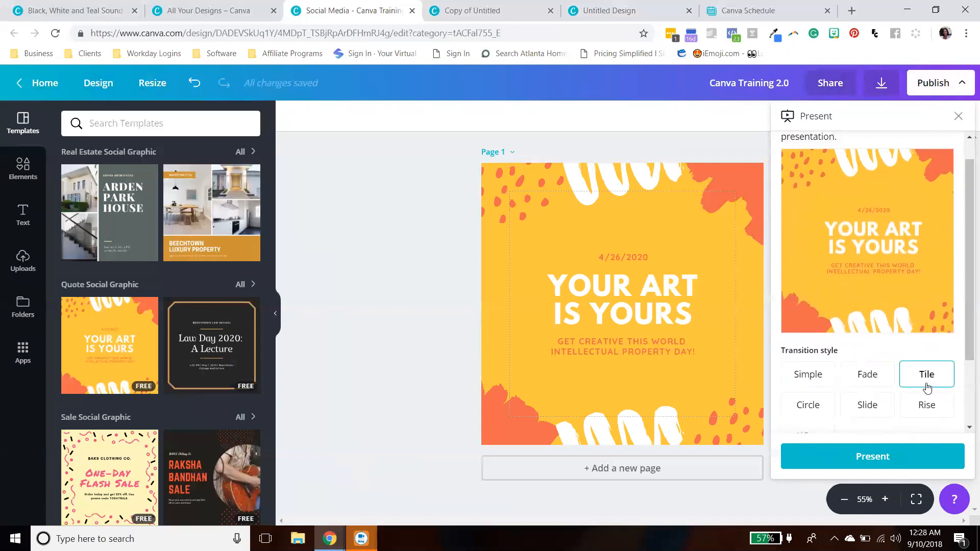
{"action": "scroll", "coordinate": [965, 327], "scroll_direction": "down", "scroll_amount": 2}
{"action": "scroll", "coordinate": [966, 324], "scroll_direction": "up", "scroll_amount": 1}
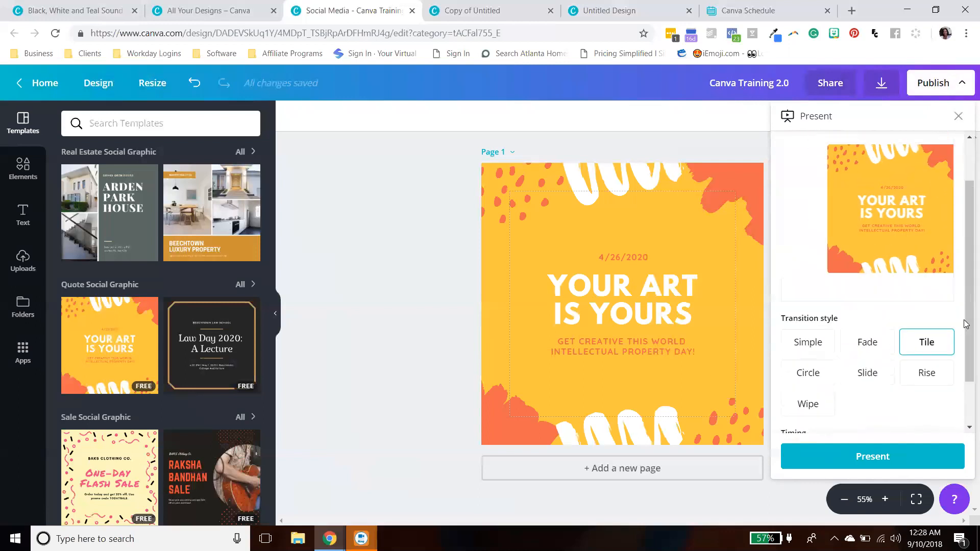
{"action": "scroll", "coordinate": [965, 321], "scroll_direction": "up", "scroll_amount": 1}
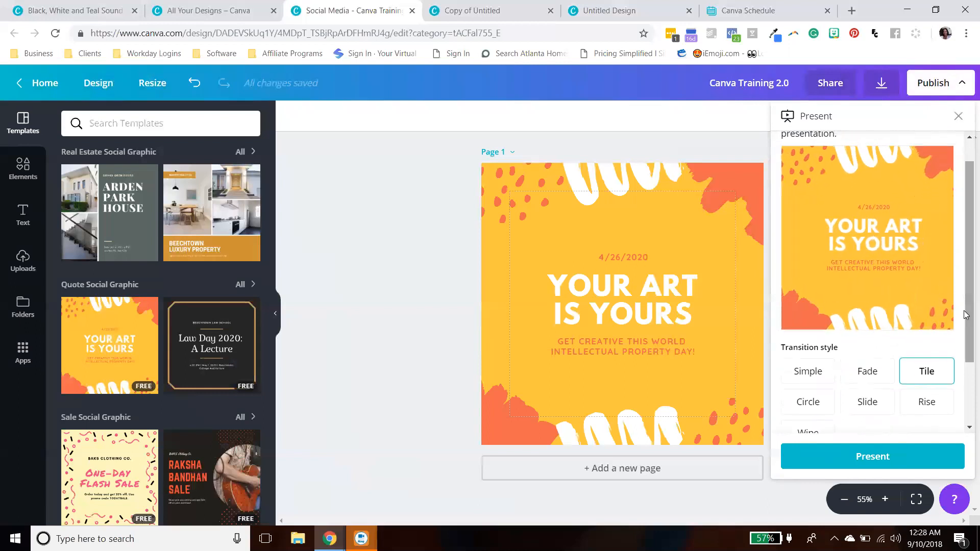
- Preview the Circle, Slide, Rise and Wipe transition styles one after another
{"action": "left_click_drag", "start_coordinate": [965, 313], "coordinate": [965, 330]}
{"action": "left_click", "coordinate": [806, 381]}
{"action": "mouse_move", "coordinate": [965, 287]}
{"action": "left_mouse_down"}
{"action": "mouse_move", "coordinate": [966, 349]}
{"action": "mouse_move", "coordinate": [966, 291]}
{"action": "left_mouse_up"}
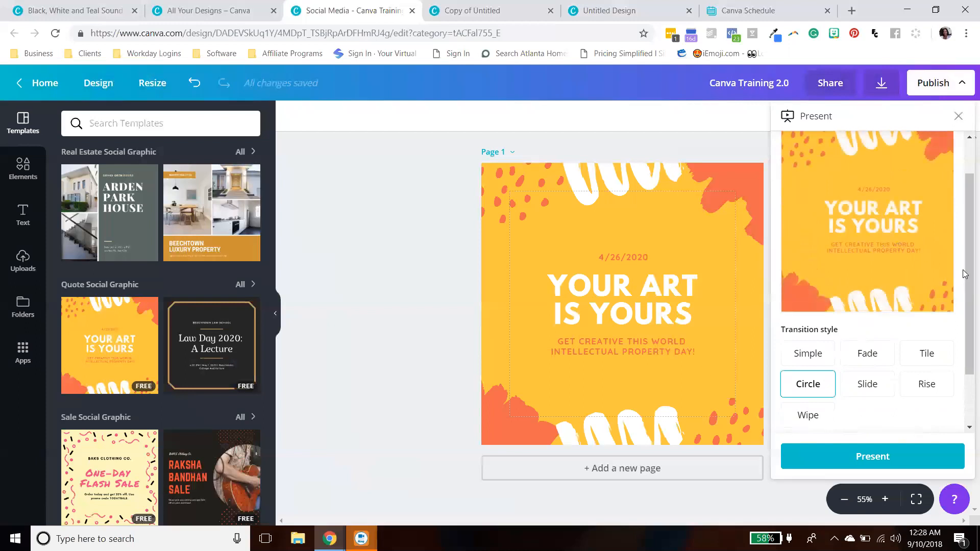
{"action": "scroll", "coordinate": [964, 275], "scroll_direction": "down", "scroll_amount": 1}
{"action": "left_click", "coordinate": [868, 353]}
{"action": "left_click_drag", "start_coordinate": [966, 280], "coordinate": [962, 213]}
{"action": "left_click_drag", "start_coordinate": [966, 257], "coordinate": [965, 331]}
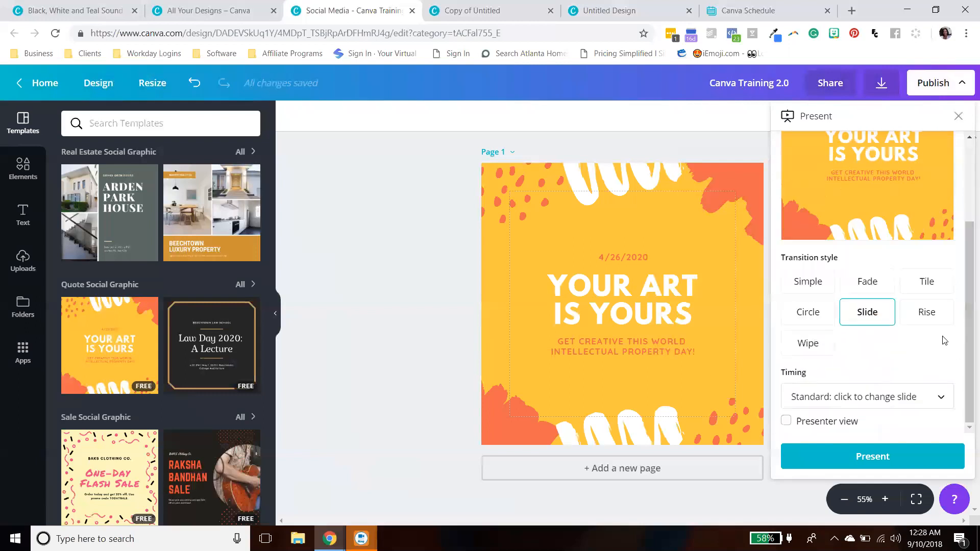
{"action": "left_click", "coordinate": [927, 313]}
{"action": "left_click_drag", "start_coordinate": [965, 307], "coordinate": [965, 238]}
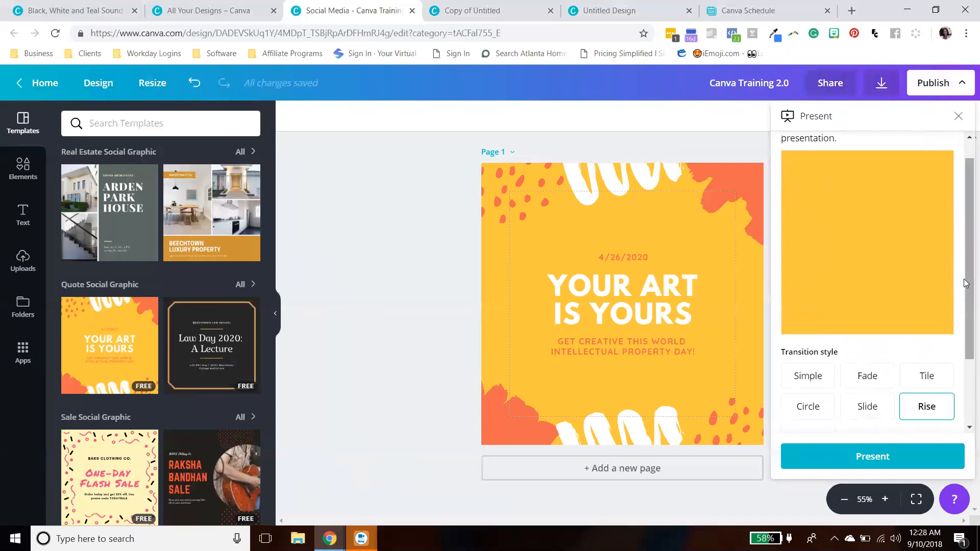
{"action": "scroll", "coordinate": [965, 286], "scroll_direction": "down", "scroll_amount": 2}
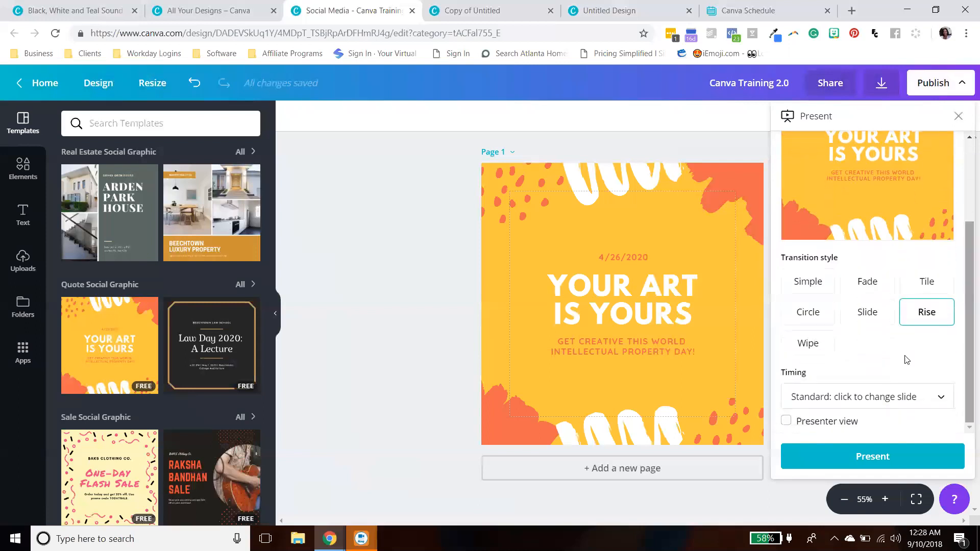
{"action": "left_click", "coordinate": [809, 343]}
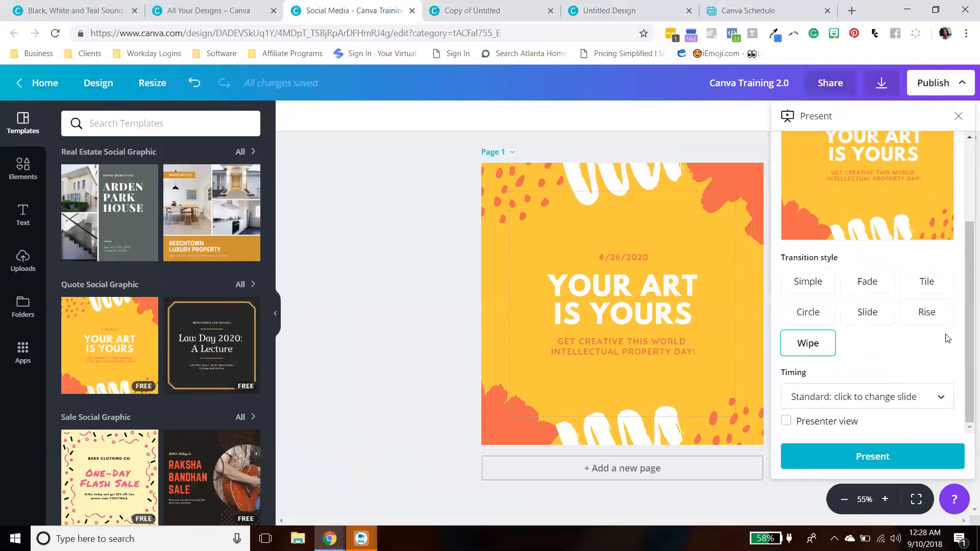
{"action": "left_click_drag", "start_coordinate": [965, 326], "coordinate": [965, 285]}
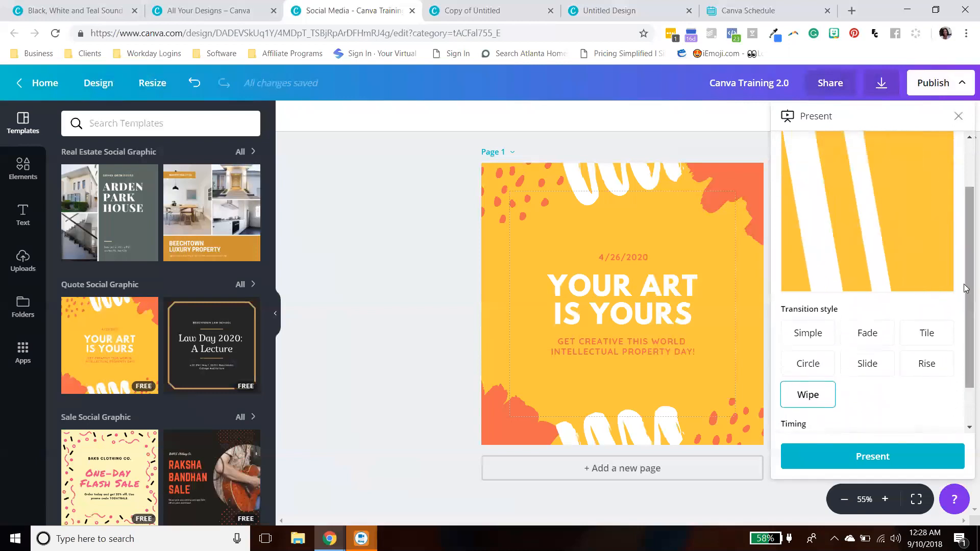
{"action": "scroll", "coordinate": [903, 365], "scroll_direction": "down", "scroll_amount": 1}
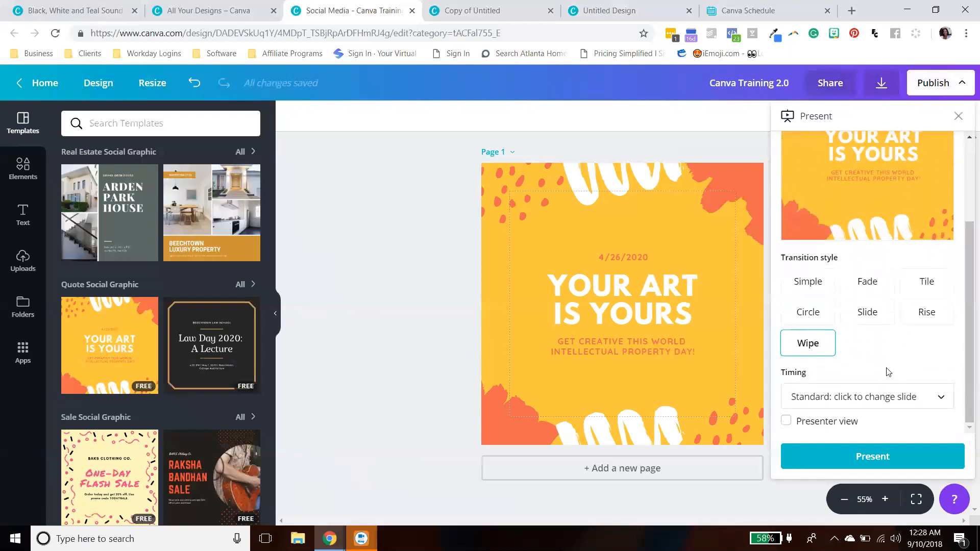
- Set the presentation timing to Autoplay, then Autoplay (looping), and open the seconds-per-slide field
{"action": "left_click", "coordinate": [828, 396]}
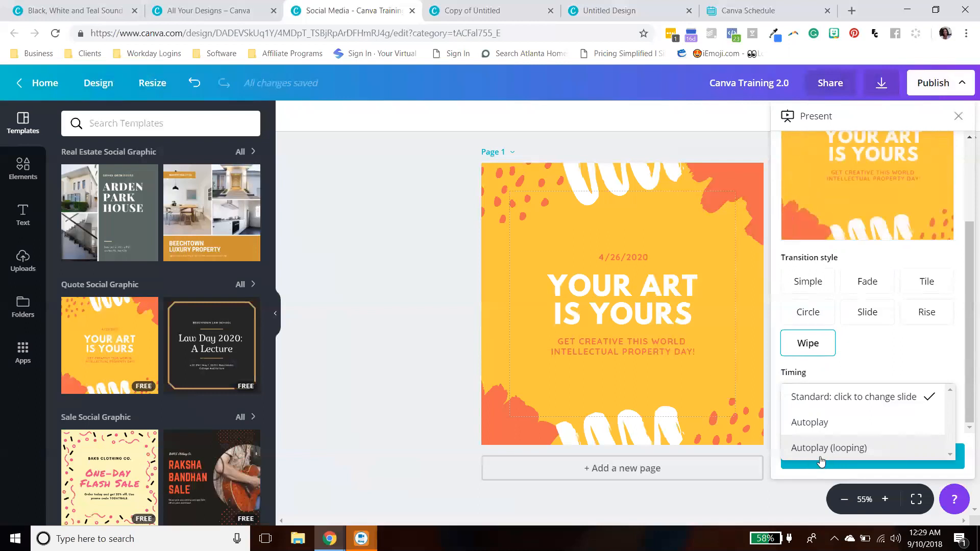
{"action": "left_click", "coordinate": [826, 423]}
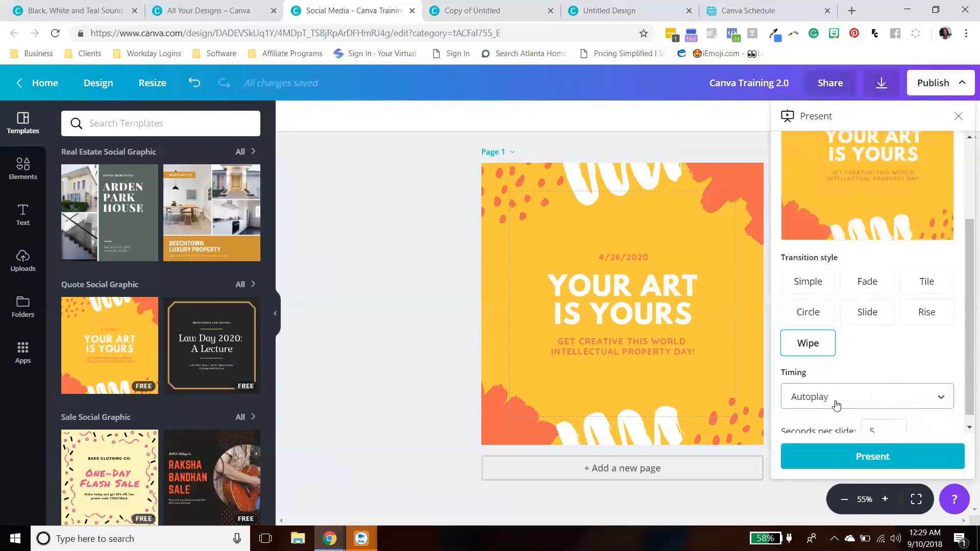
{"action": "left_click", "coordinate": [832, 405]}
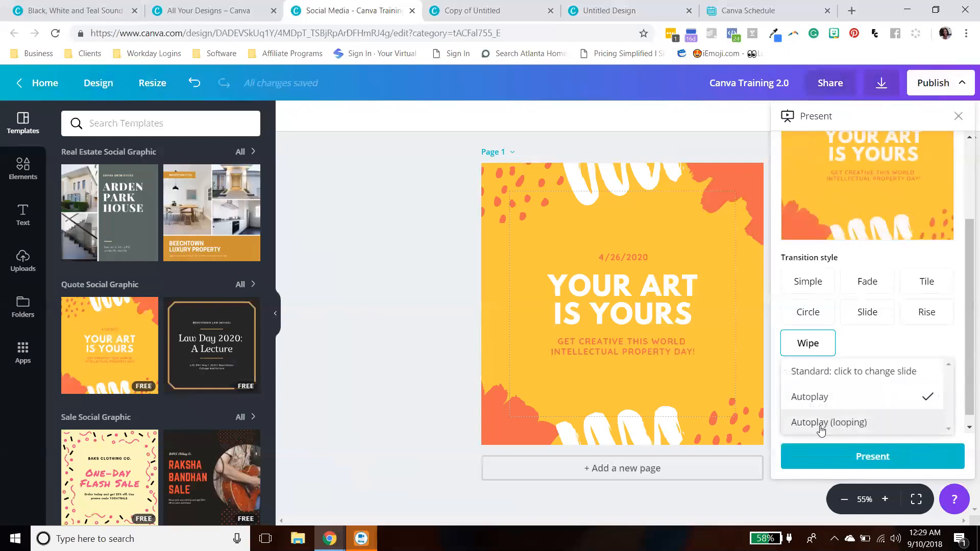
{"action": "left_click", "coordinate": [821, 427]}
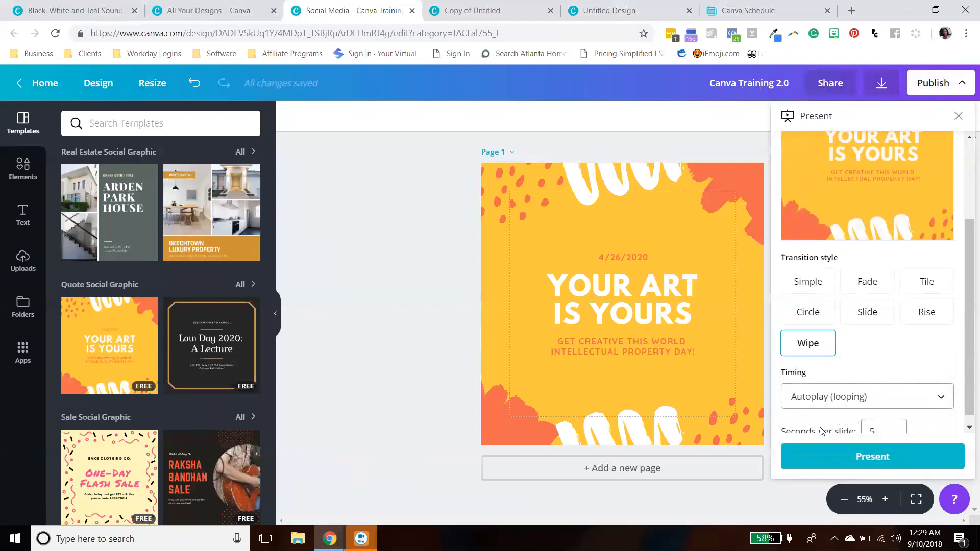
{"action": "scroll", "coordinate": [807, 434], "scroll_direction": "down", "scroll_amount": 1}
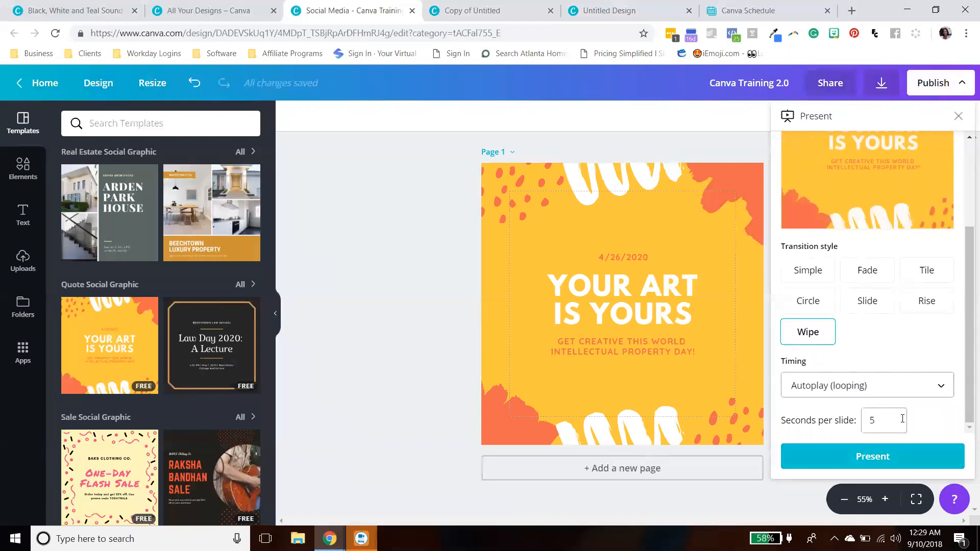
{"action": "left_click", "coordinate": [886, 419]}
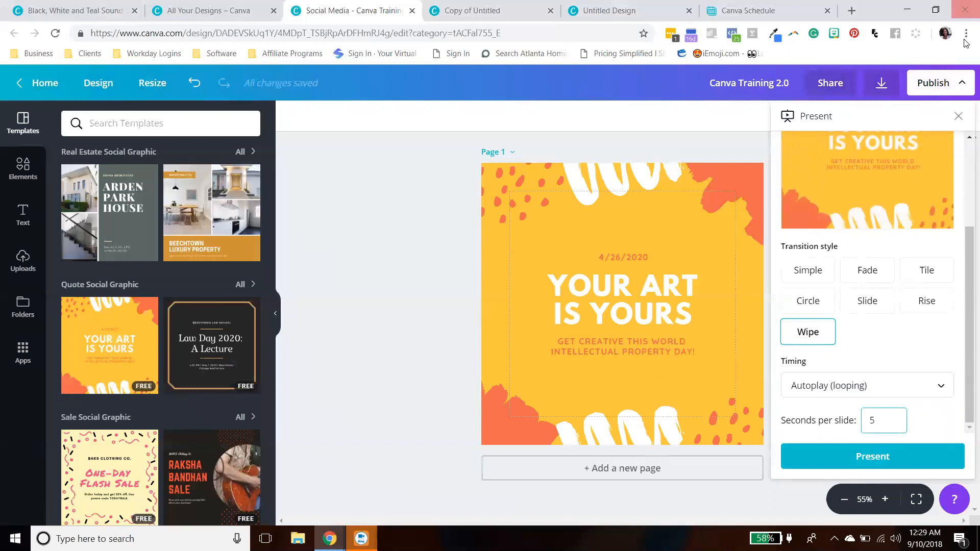
- Close the Present panel and scroll through the full list of publish options
{"action": "left_click", "coordinate": [958, 117]}
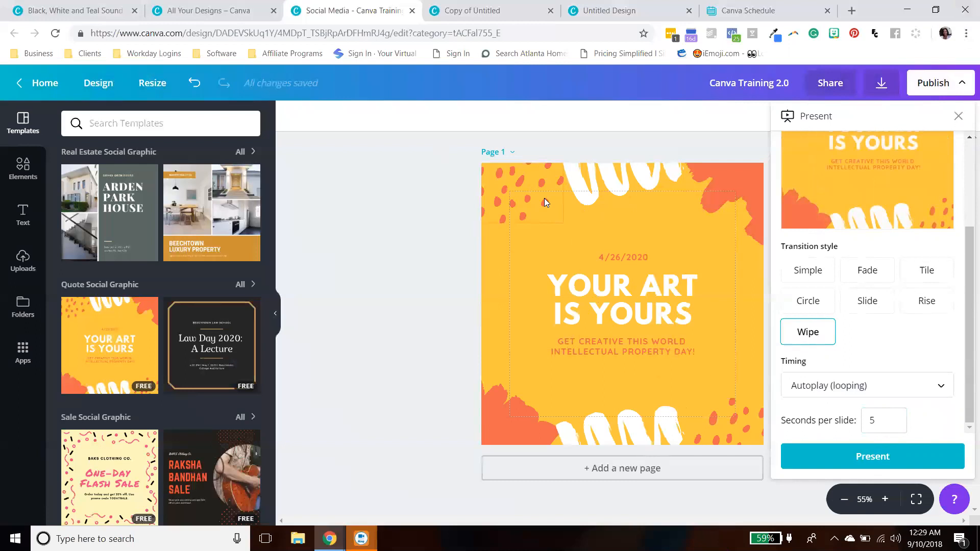
{"action": "left_click", "coordinate": [959, 118]}
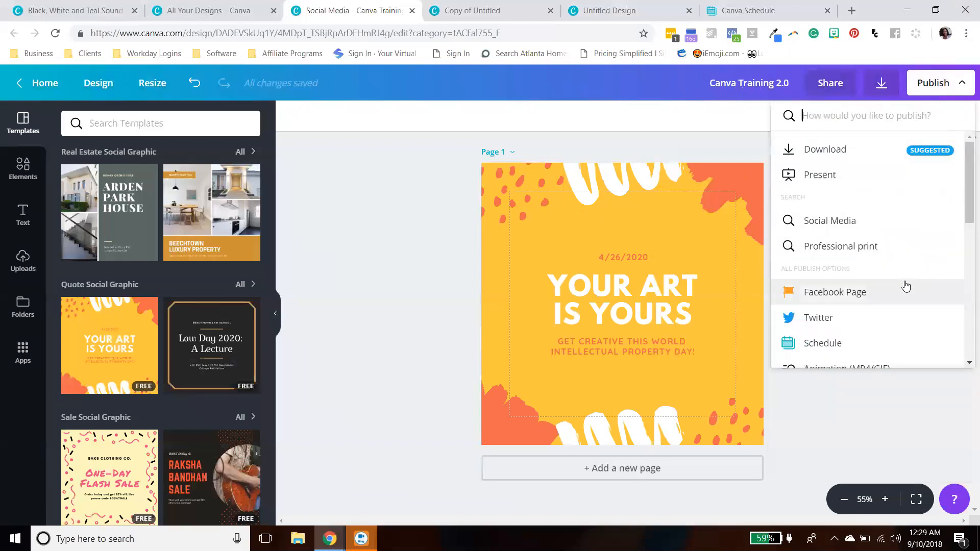
{"action": "left_click_drag", "start_coordinate": [966, 208], "coordinate": [966, 364]}
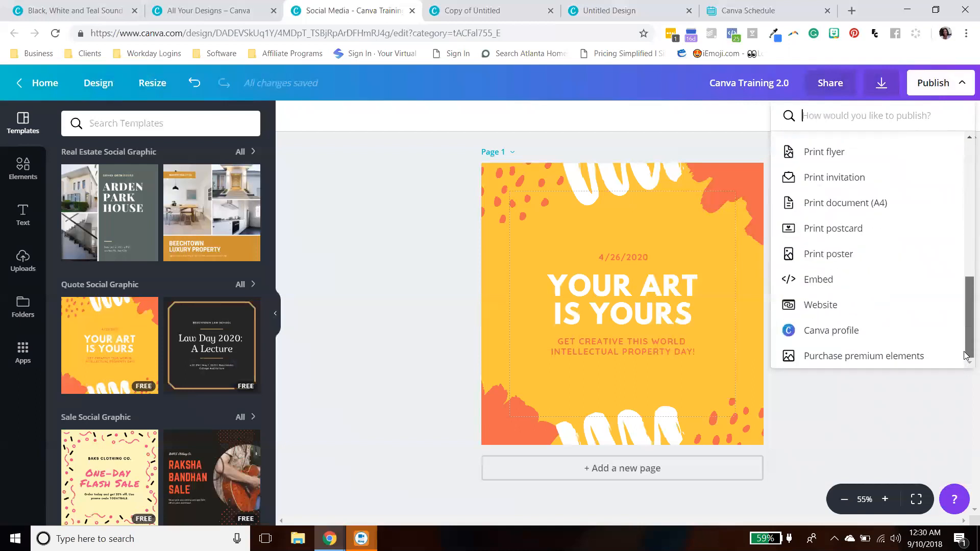
{"action": "scroll", "coordinate": [967, 352], "scroll_direction": "up", "scroll_amount": 1}
{"action": "scroll", "coordinate": [884, 347], "scroll_direction": "up", "scroll_amount": 2}
{"action": "scroll", "coordinate": [847, 332], "scroll_direction": "up", "scroll_amount": 5}
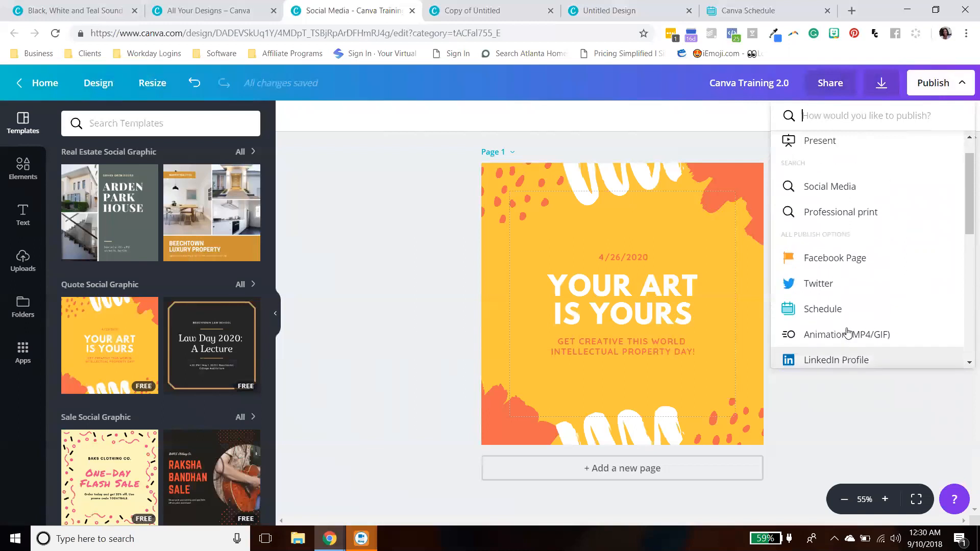
{"action": "scroll", "coordinate": [847, 333], "scroll_direction": "up", "scroll_amount": 1}
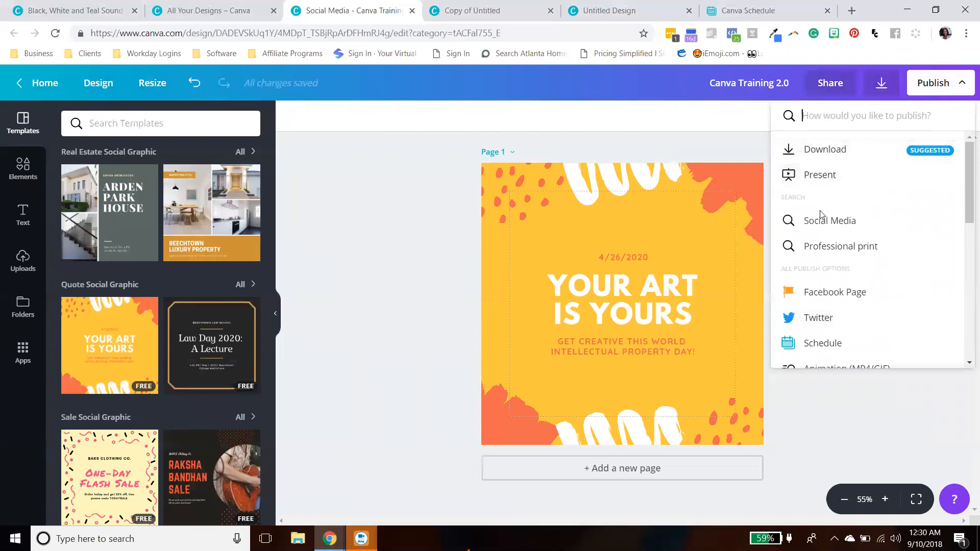
- Reopen the Present option and set its timing to Autoplay (looping)
{"action": "left_click", "coordinate": [811, 175]}
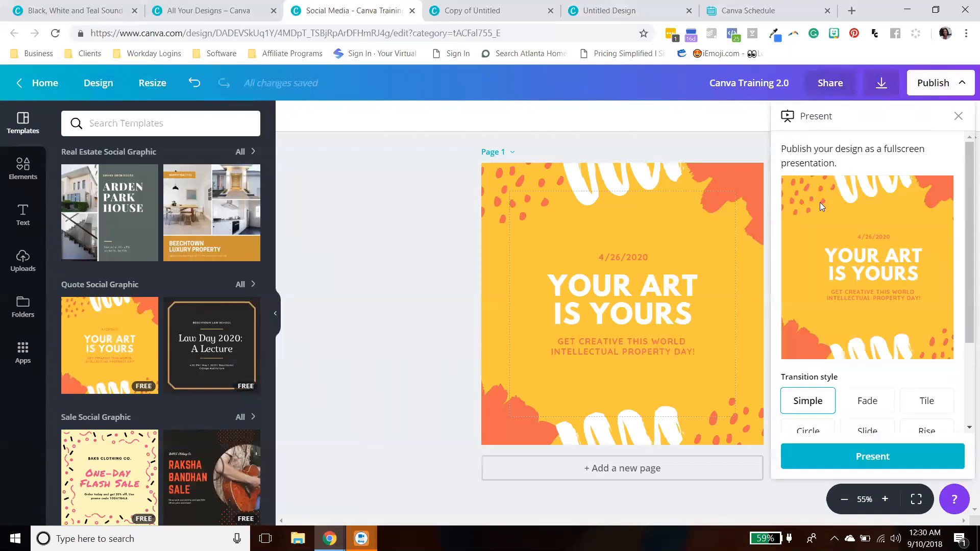
{"action": "scroll", "coordinate": [862, 255], "scroll_direction": "down", "scroll_amount": 2}
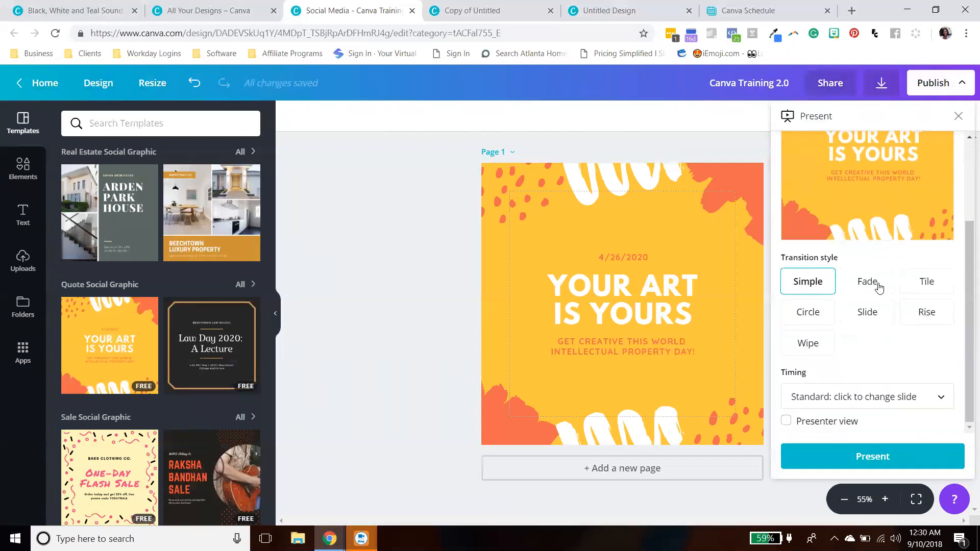
{"action": "left_click", "coordinate": [858, 401]}
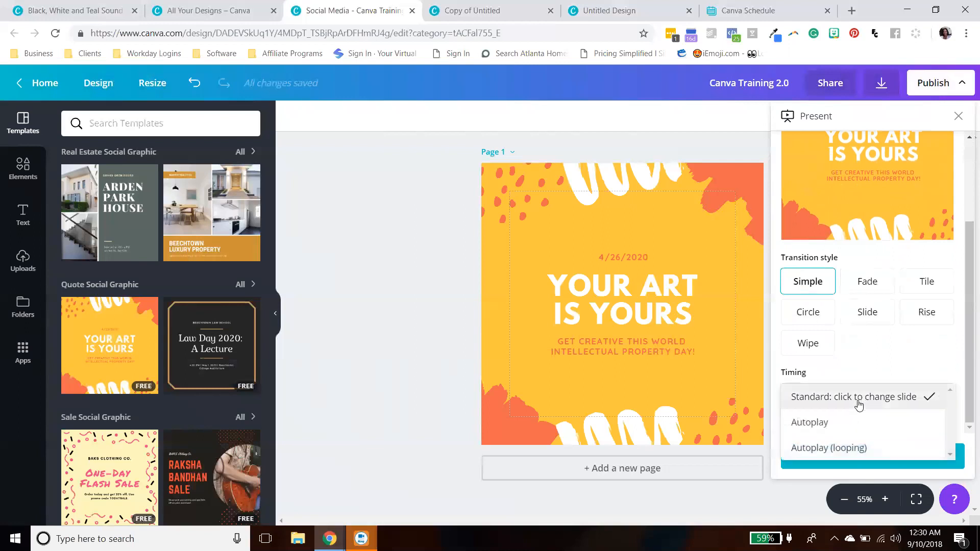
{"action": "left_click", "coordinate": [849, 449]}
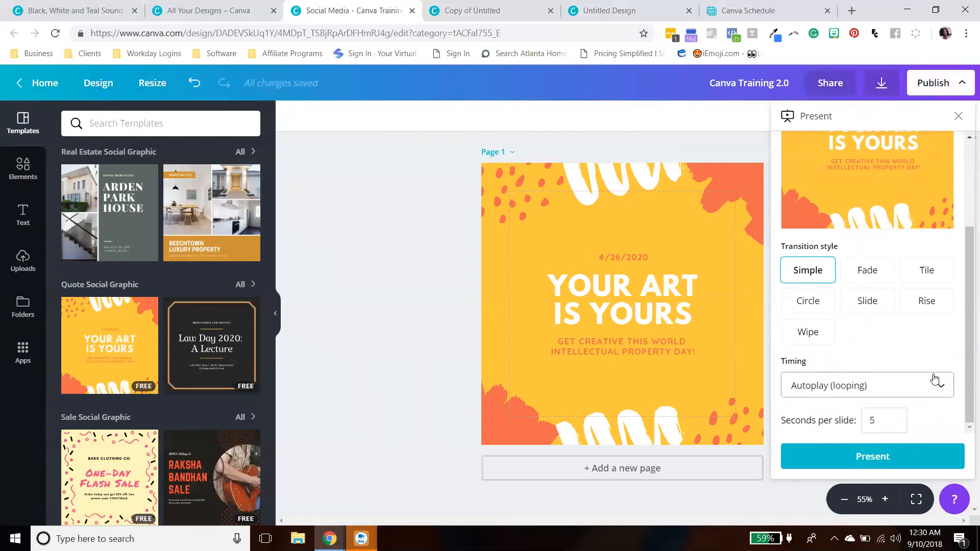
- Close the Present panel and open the Download panel to review the available file types, keeping PNG
{"action": "scroll", "coordinate": [967, 347], "scroll_direction": "up", "scroll_amount": 3}
{"action": "left_click", "coordinate": [959, 88]}
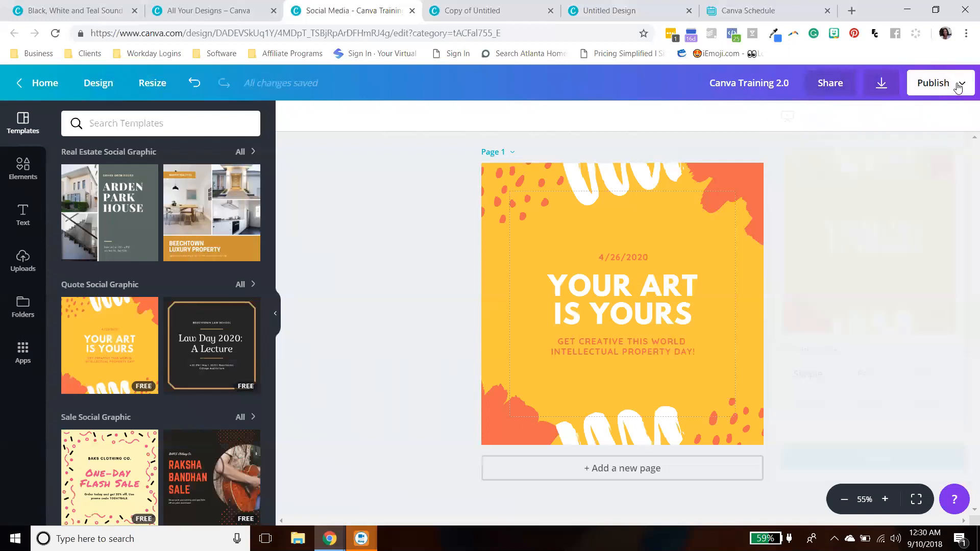
{"action": "left_click", "coordinate": [882, 83]}
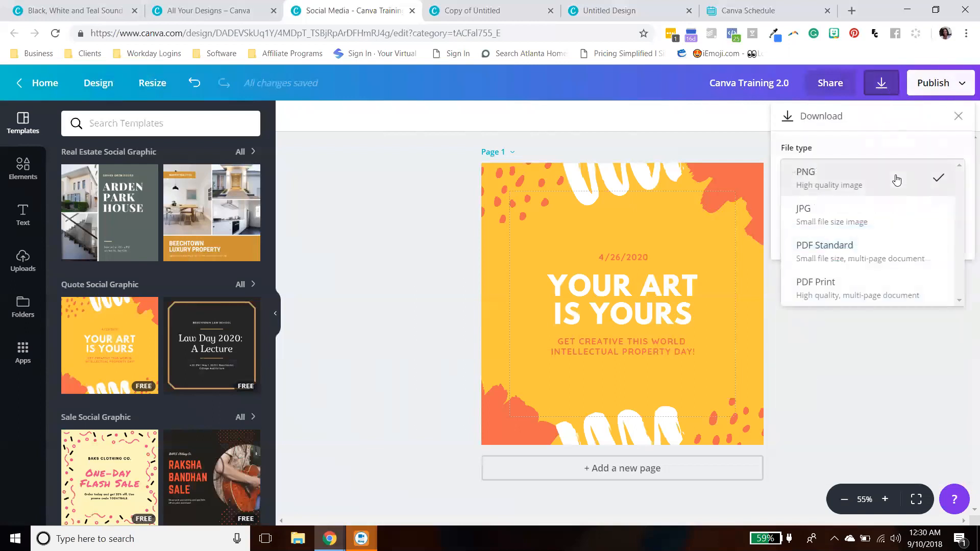
{"action": "left_click", "coordinate": [882, 139]}
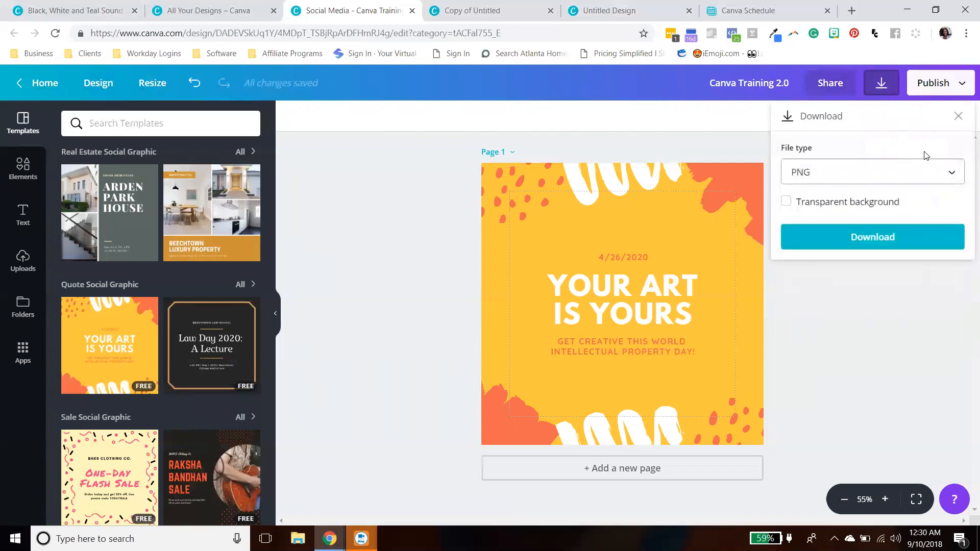
{"action": "left_click", "coordinate": [958, 117]}
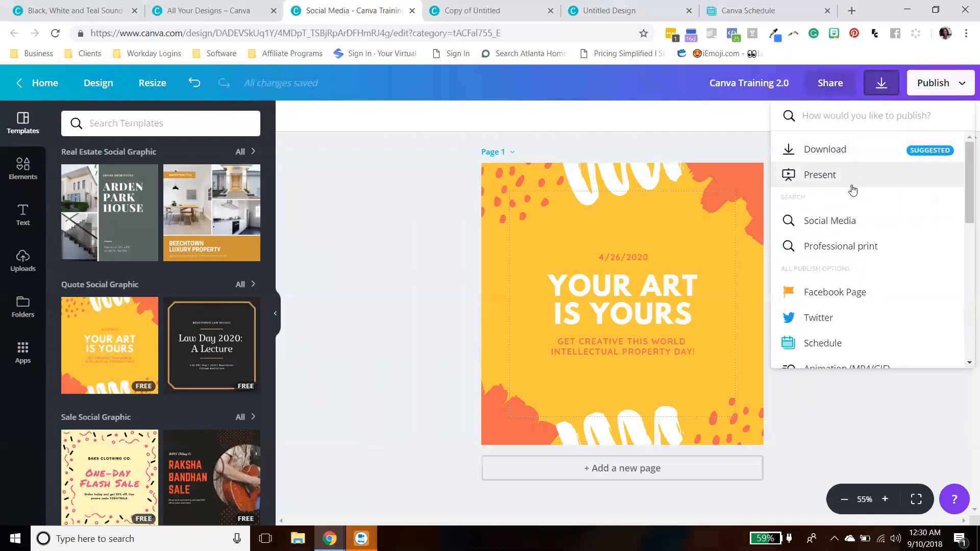
- Browse the publish options and show only the Social Media destinations, then clear that filter
{"action": "scroll", "coordinate": [853, 190], "scroll_direction": "down", "scroll_amount": 4}
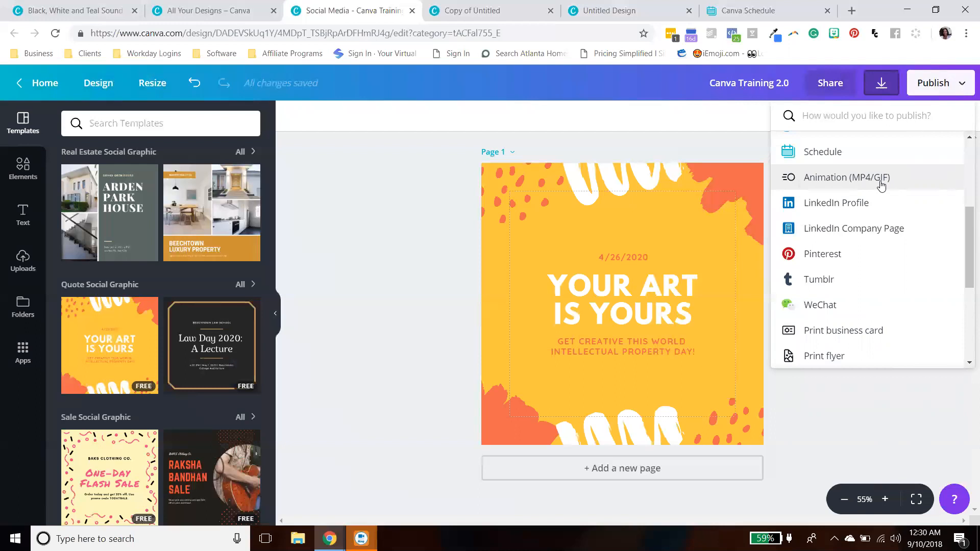
{"action": "scroll", "coordinate": [882, 186], "scroll_direction": "up", "scroll_amount": 2}
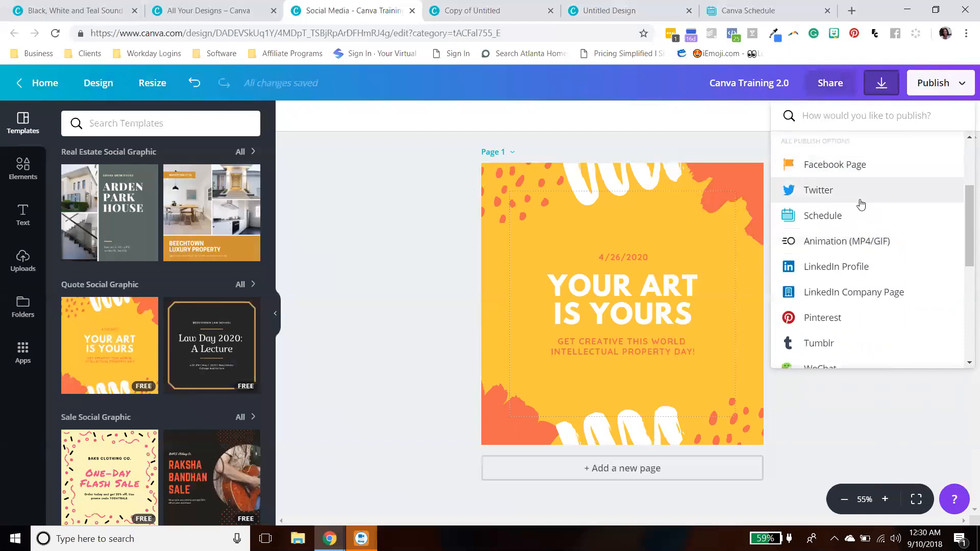
{"action": "scroll", "coordinate": [854, 222], "scroll_direction": "up", "scroll_amount": 3}
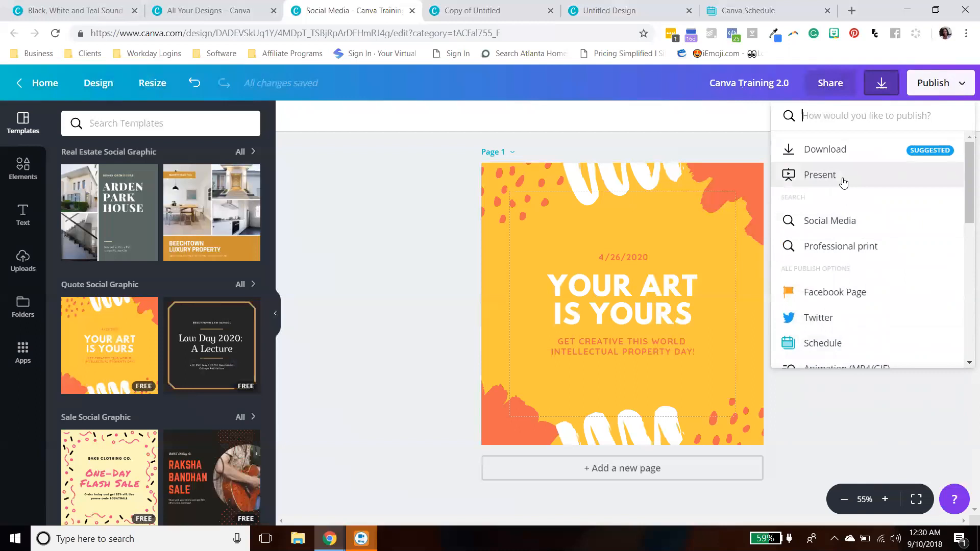
{"action": "scroll", "coordinate": [882, 234], "scroll_direction": "down", "scroll_amount": 3}
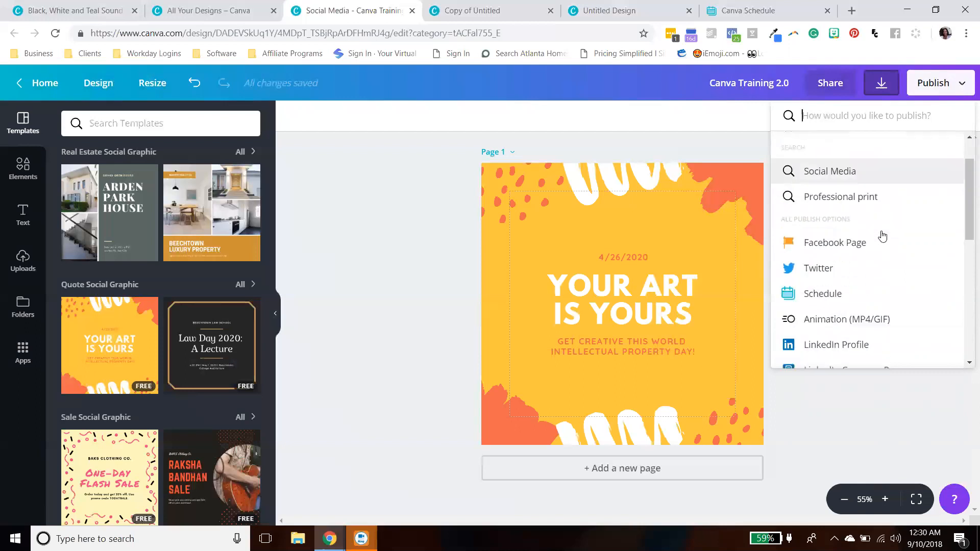
{"action": "scroll", "coordinate": [914, 238], "scroll_direction": "up", "scroll_amount": 3}
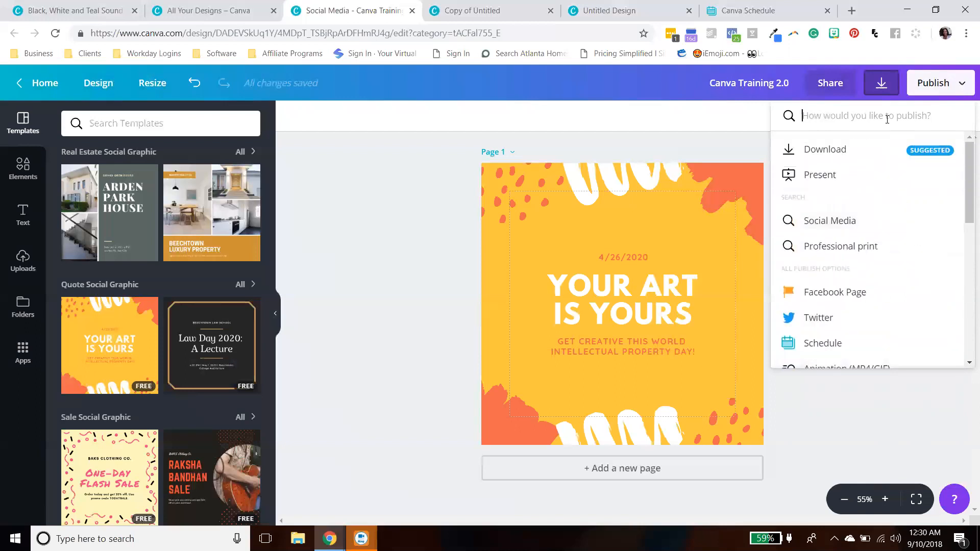
{"action": "scroll", "coordinate": [875, 233], "scroll_direction": "down", "scroll_amount": 2}
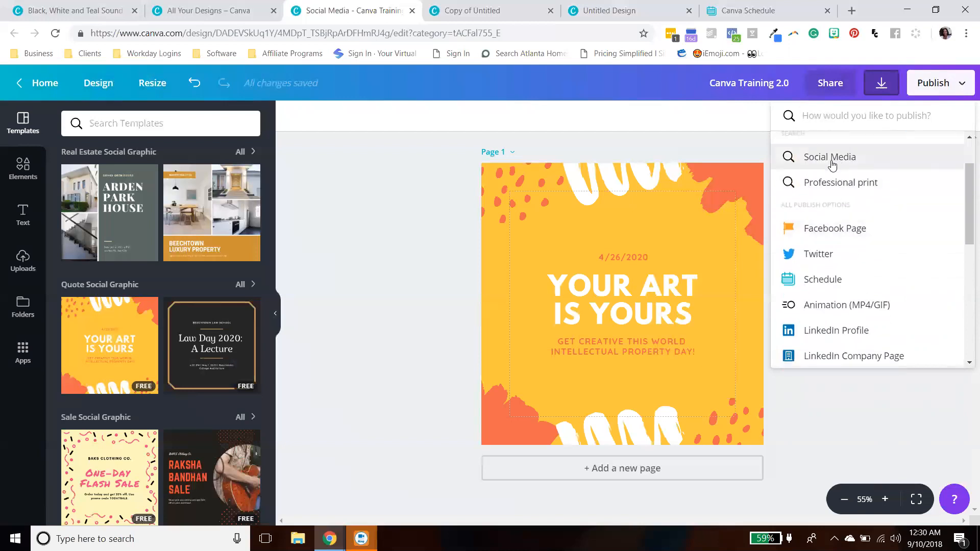
{"action": "left_click", "coordinate": [830, 159]}
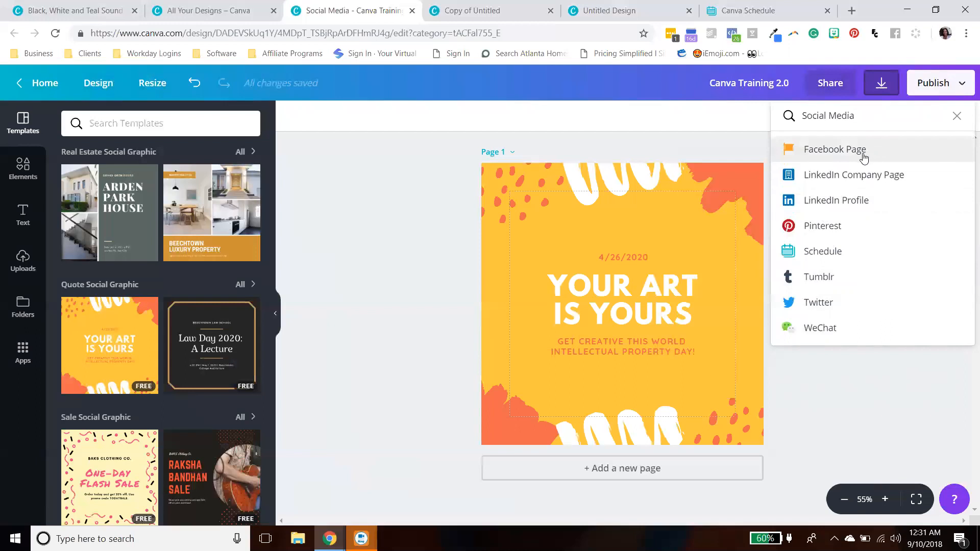
{"action": "left_click", "coordinate": [958, 116]}
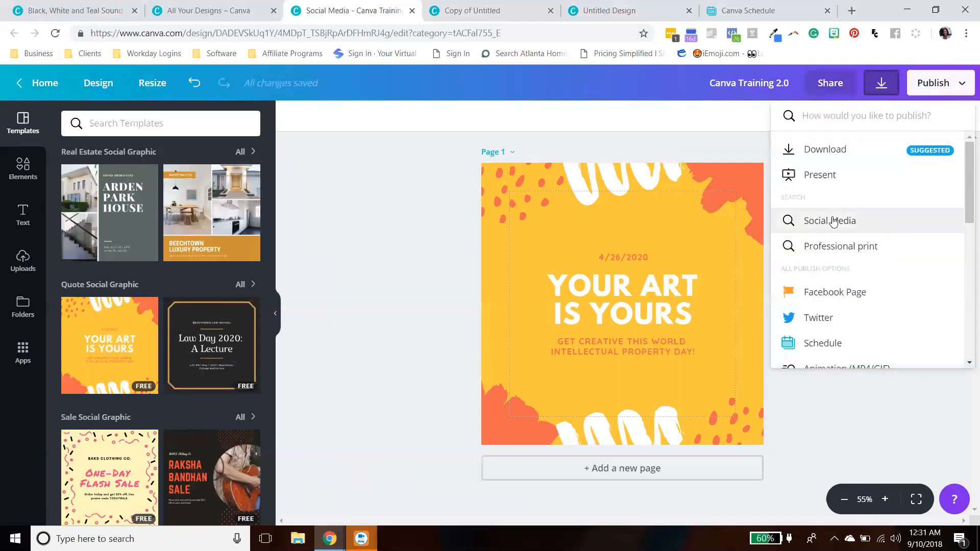
- Show only the Professional print publish options, then clear that filter again
{"action": "scroll", "coordinate": [832, 319], "scroll_direction": "down", "scroll_amount": 1}
{"action": "scroll", "coordinate": [829, 306], "scroll_direction": "down", "scroll_amount": 1}
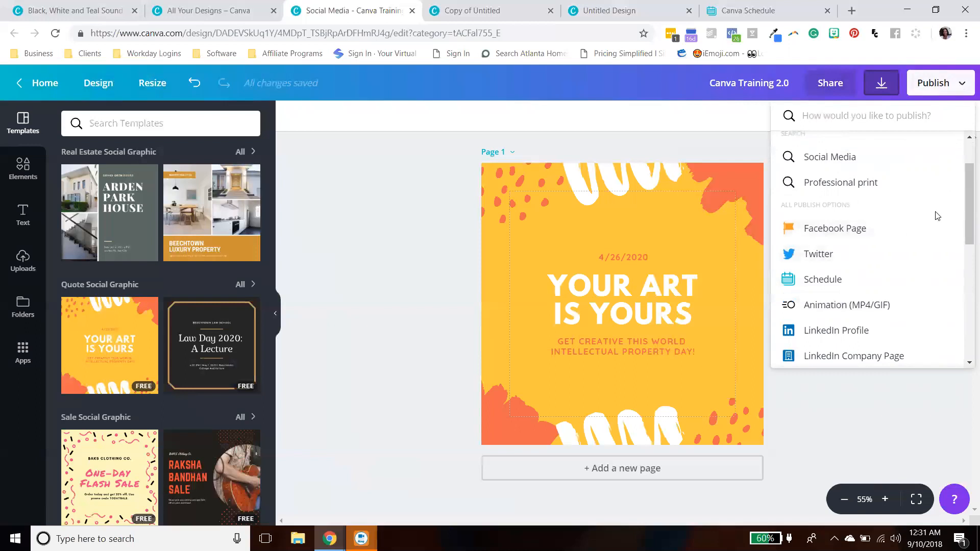
{"action": "mouse_move", "coordinate": [965, 221]}
{"action": "left_mouse_down"}
{"action": "mouse_move", "coordinate": [962, 240]}
{"action": "mouse_move", "coordinate": [951, 191]}
{"action": "mouse_move", "coordinate": [952, 221]}
{"action": "left_mouse_up"}
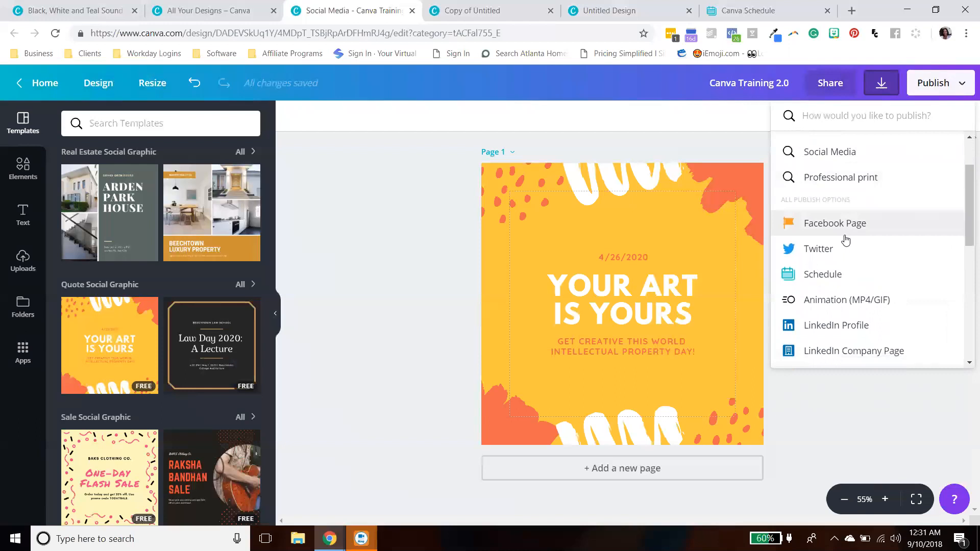
{"action": "left_click", "coordinate": [822, 184]}
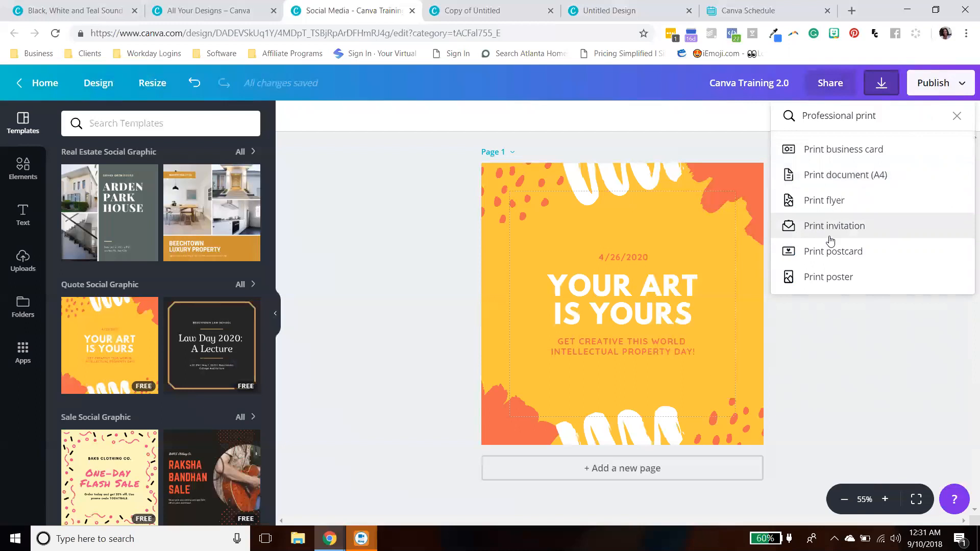
{"action": "left_click", "coordinate": [957, 115]}
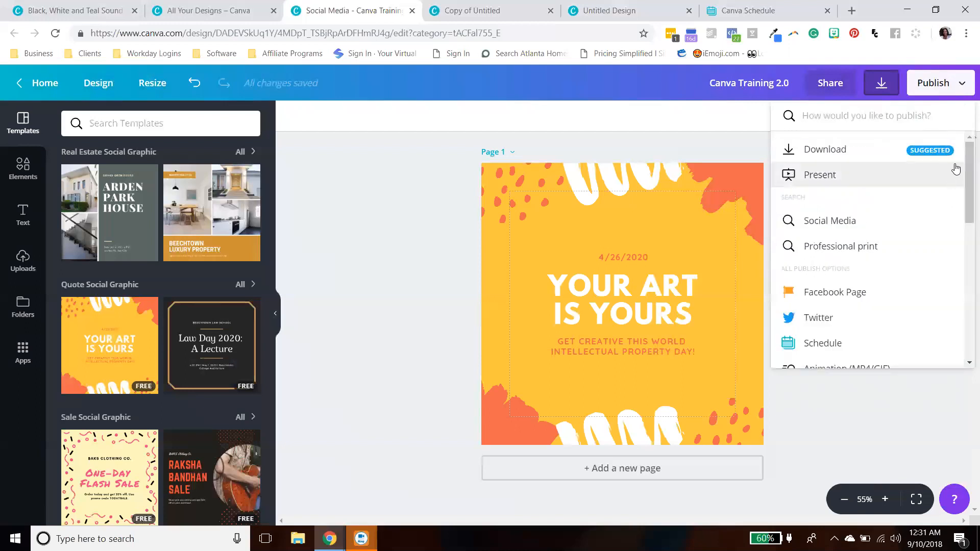
- Scroll the publish options list all the way down to its last entries
{"action": "left_click_drag", "start_coordinate": [965, 179], "coordinate": [966, 220]}
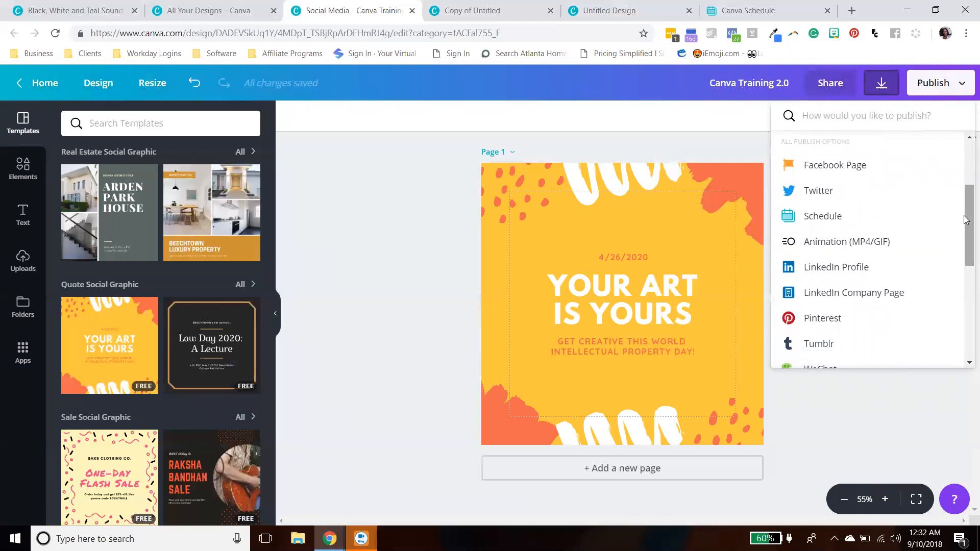
{"action": "mouse_move", "coordinate": [965, 216]}
{"action": "left_mouse_down"}
{"action": "mouse_move", "coordinate": [965, 236]}
{"action": "mouse_move", "coordinate": [965, 222]}
{"action": "left_mouse_up"}
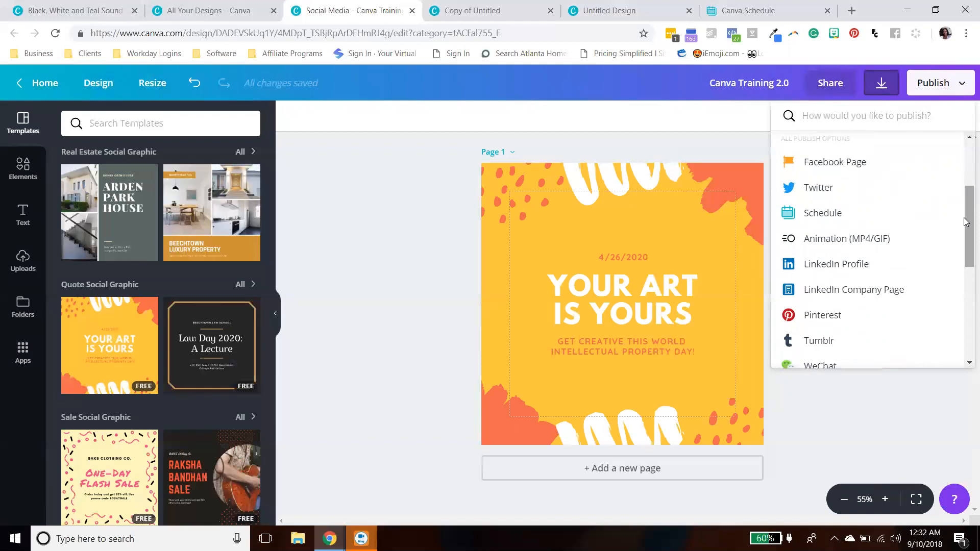
{"action": "left_click_drag", "start_coordinate": [966, 242], "coordinate": [965, 222]}
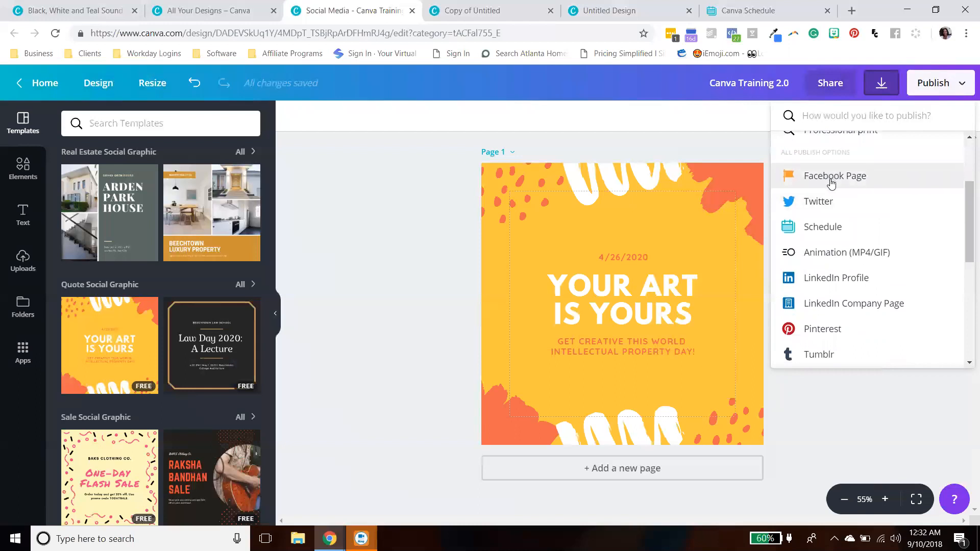
{"action": "scroll", "coordinate": [831, 173], "scroll_direction": "down", "scroll_amount": 1}
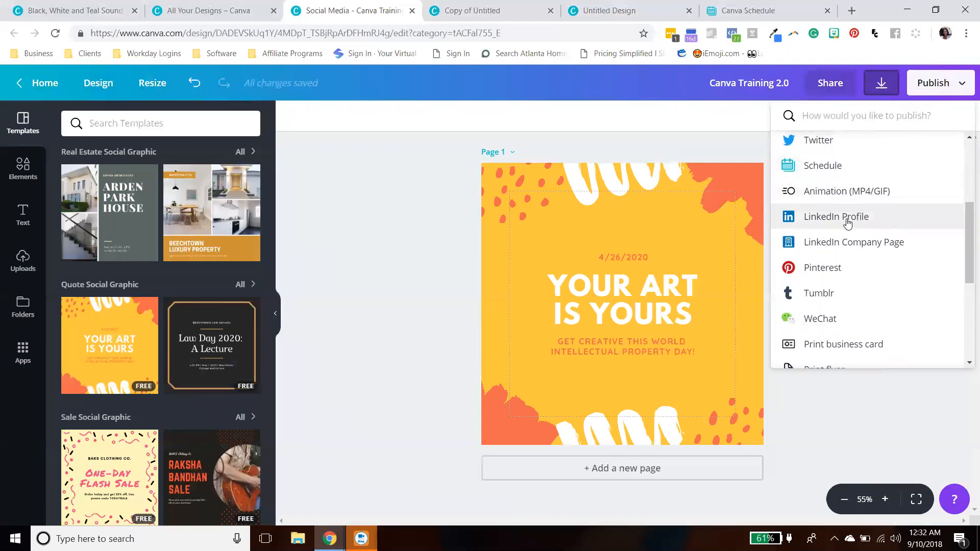
{"action": "scroll", "coordinate": [847, 225], "scroll_direction": "down", "scroll_amount": 1}
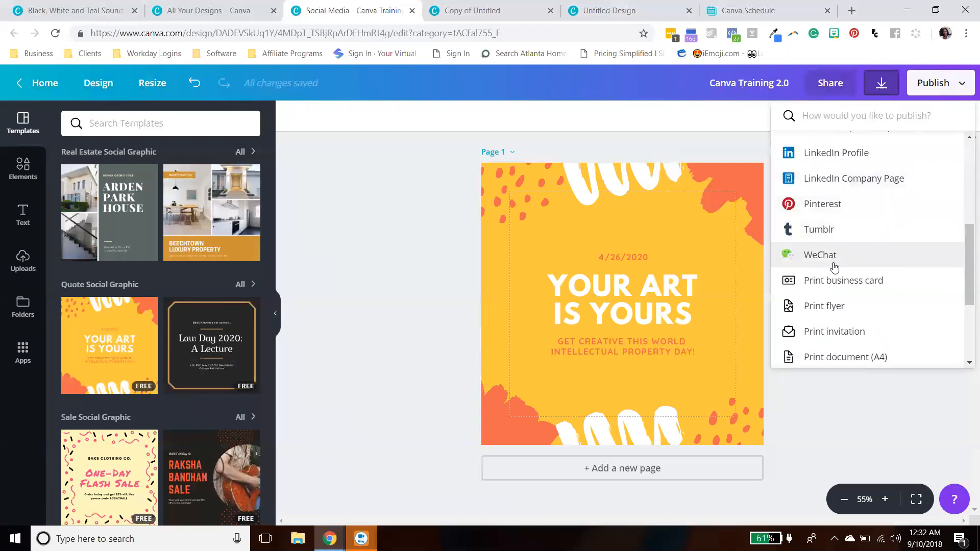
{"action": "scroll", "coordinate": [833, 260], "scroll_direction": "down", "scroll_amount": 1}
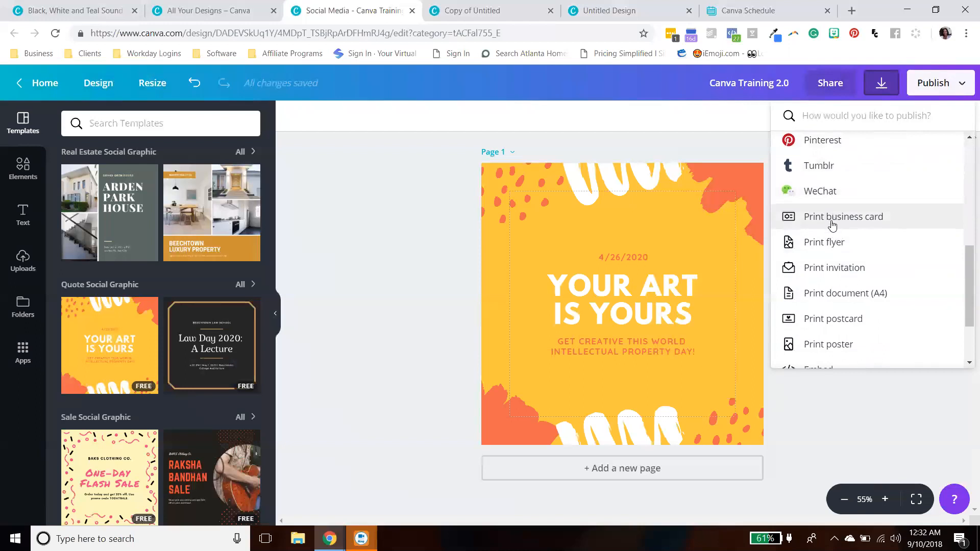
{"action": "scroll", "coordinate": [834, 224], "scroll_direction": "down", "scroll_amount": 2}
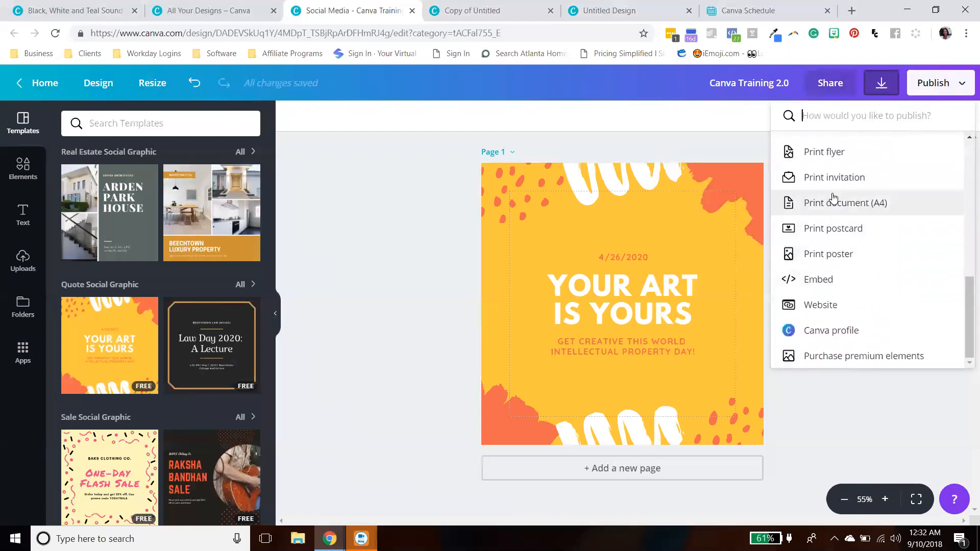
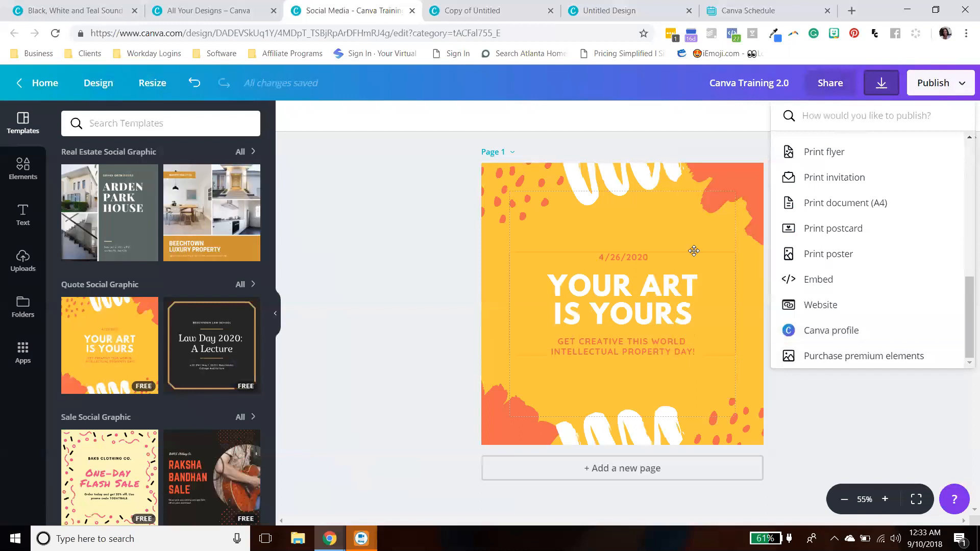
- Close the publish options and browse the social graphic template categories and the Design menu
{"action": "left_click", "coordinate": [832, 421]}
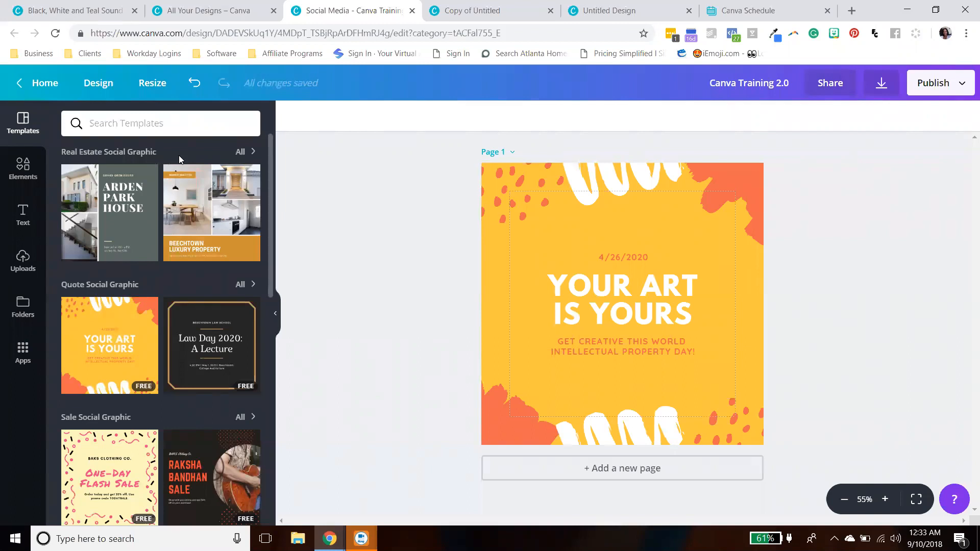
{"action": "scroll", "coordinate": [190, 162], "scroll_direction": "down", "scroll_amount": 1}
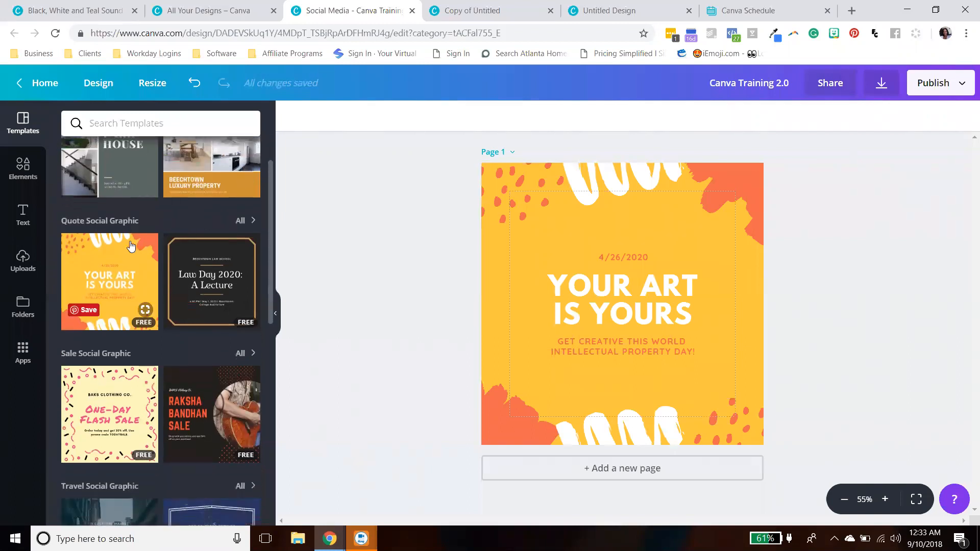
{"action": "scroll", "coordinate": [97, 294], "scroll_direction": "down", "scroll_amount": 1}
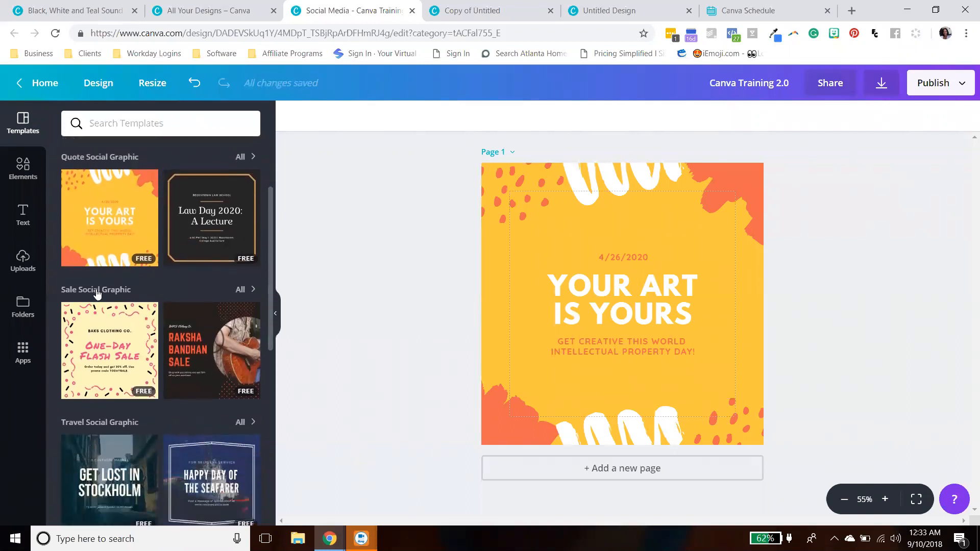
{"action": "scroll", "coordinate": [97, 293], "scroll_direction": "down", "scroll_amount": 1}
{"action": "scroll", "coordinate": [182, 273], "scroll_direction": "down", "scroll_amount": 1}
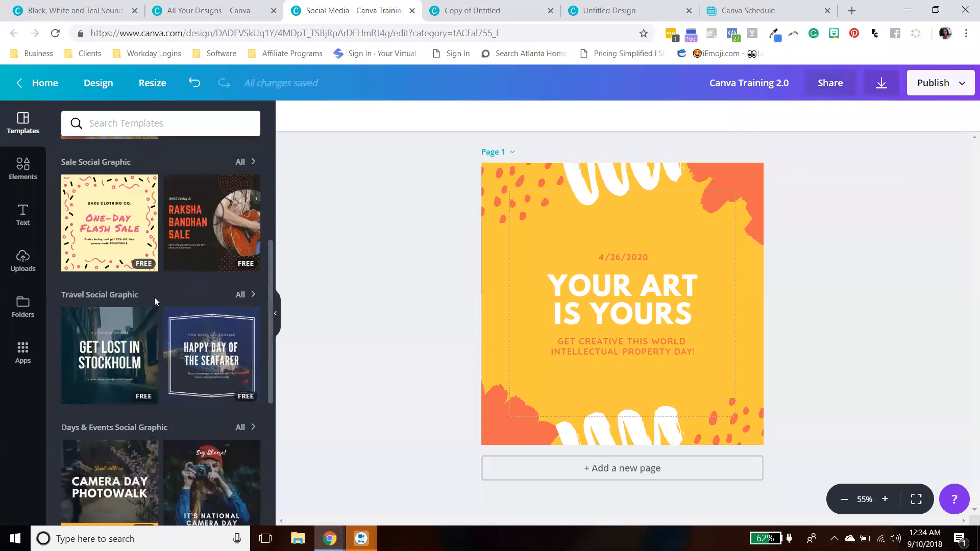
{"action": "left_click", "coordinate": [98, 83]}
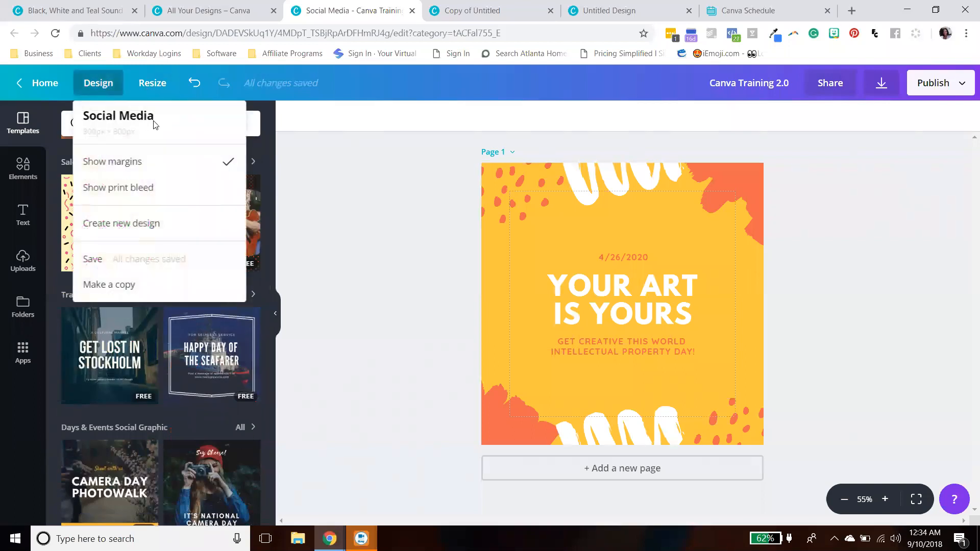
{"action": "left_click", "coordinate": [296, 265]}
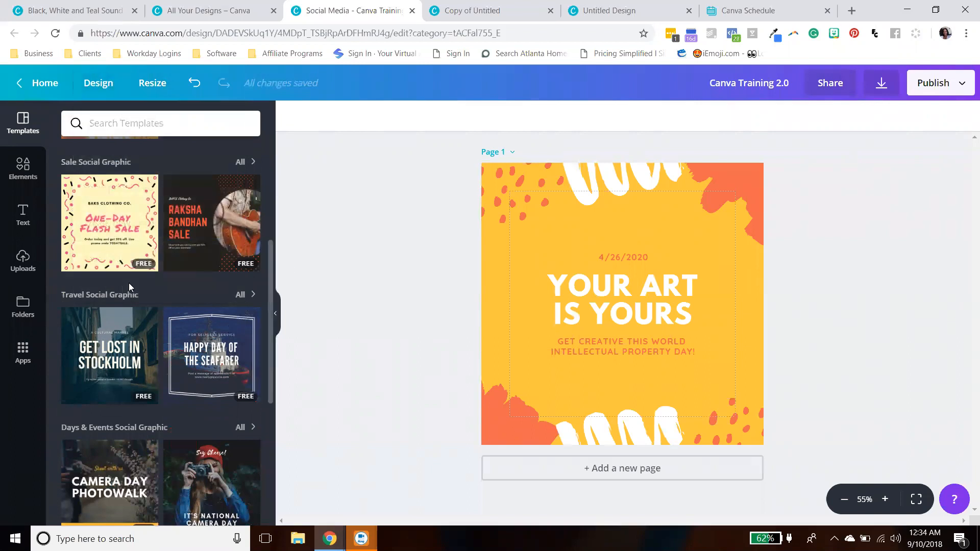
- Apply the Vow Renewal Ceremony template to the page
{"action": "scroll", "coordinate": [101, 276], "scroll_direction": "down", "scroll_amount": 1}
{"action": "scroll", "coordinate": [100, 276], "scroll_direction": "down", "scroll_amount": 2}
{"action": "scroll", "coordinate": [155, 256], "scroll_direction": "down", "scroll_amount": 1}
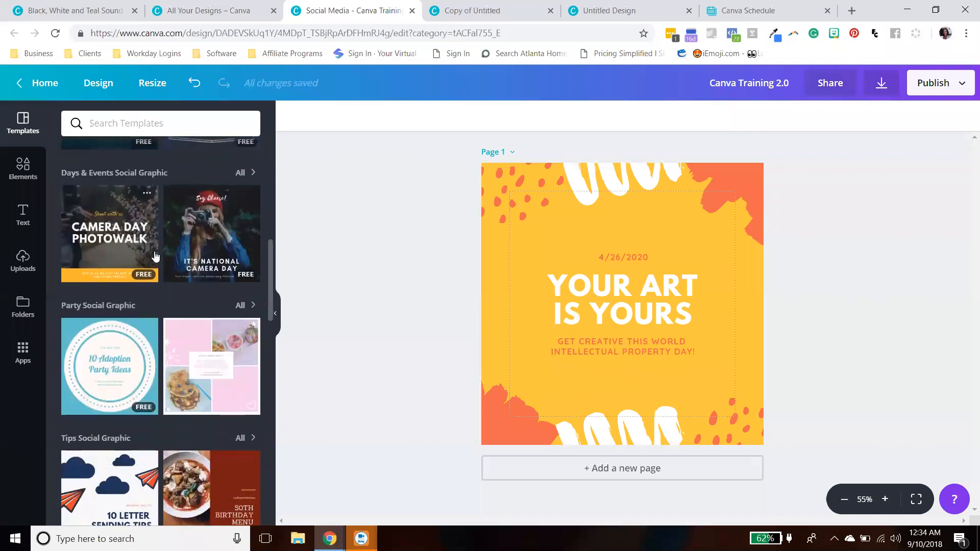
{"action": "scroll", "coordinate": [120, 338], "scroll_direction": "down", "scroll_amount": 4}
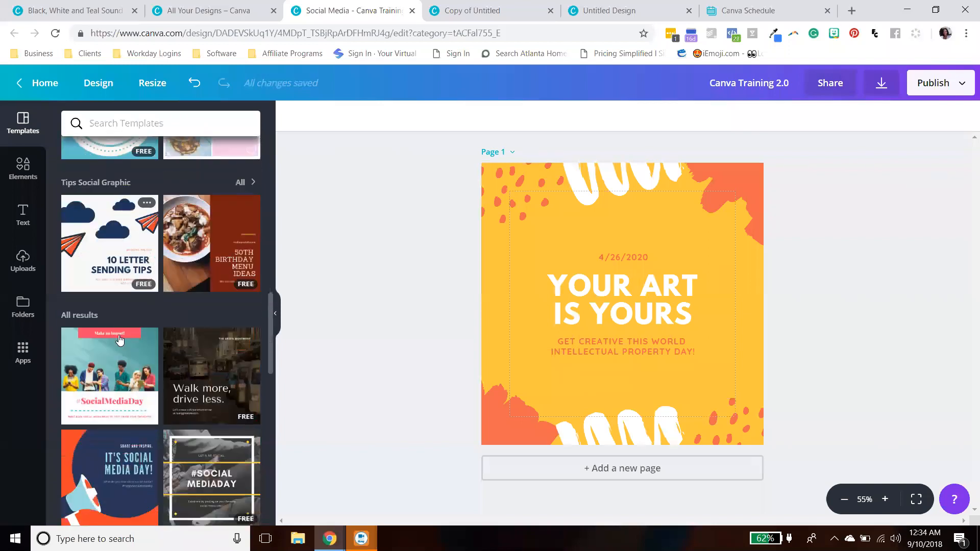
{"action": "scroll", "coordinate": [108, 245], "scroll_direction": "down", "scroll_amount": 1}
{"action": "scroll", "coordinate": [110, 255], "scroll_direction": "down", "scroll_amount": 3}
{"action": "scroll", "coordinate": [115, 276], "scroll_direction": "up", "scroll_amount": 4}
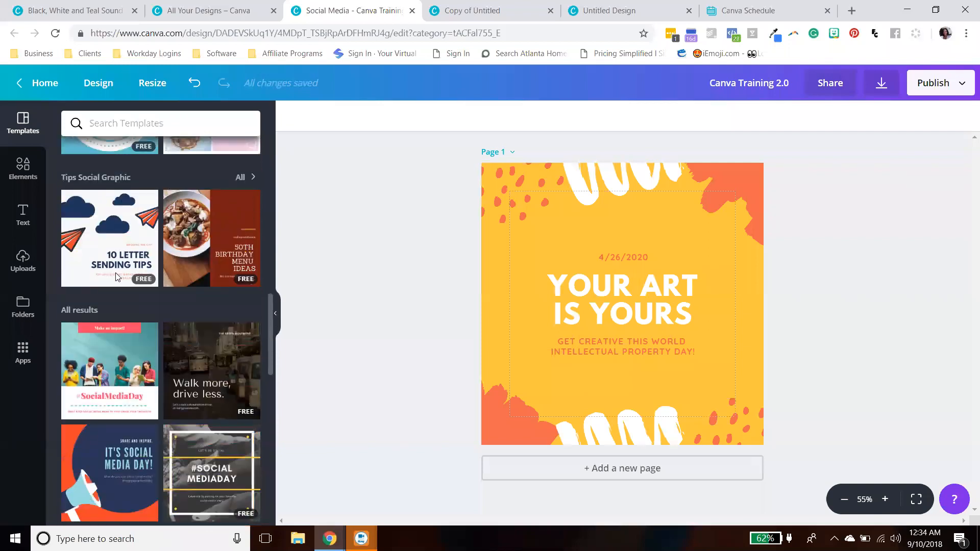
{"action": "scroll", "coordinate": [116, 275], "scroll_direction": "down", "scroll_amount": 6}
{"action": "scroll", "coordinate": [158, 280], "scroll_direction": "down", "scroll_amount": 15}
{"action": "scroll", "coordinate": [175, 301], "scroll_direction": "down", "scroll_amount": 9}
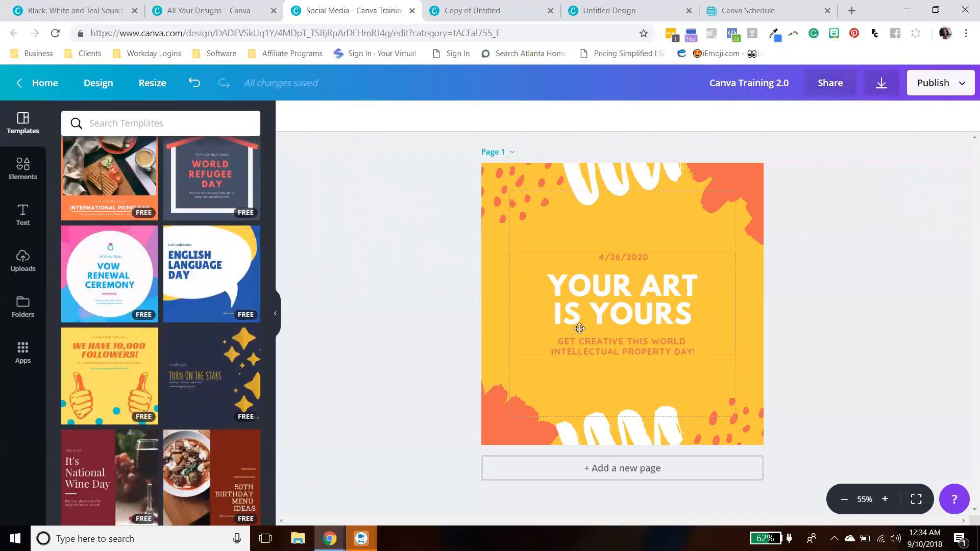
{"action": "left_click", "coordinate": [125, 278]}
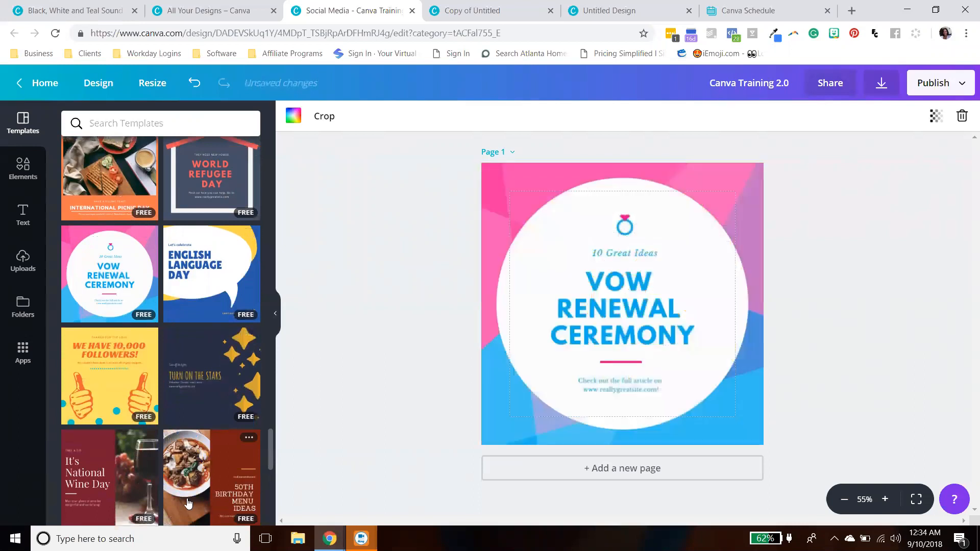
- Replace it with the 10 Letter Sending Tips template
{"action": "scroll", "coordinate": [154, 439], "scroll_direction": "up", "scroll_amount": 10}
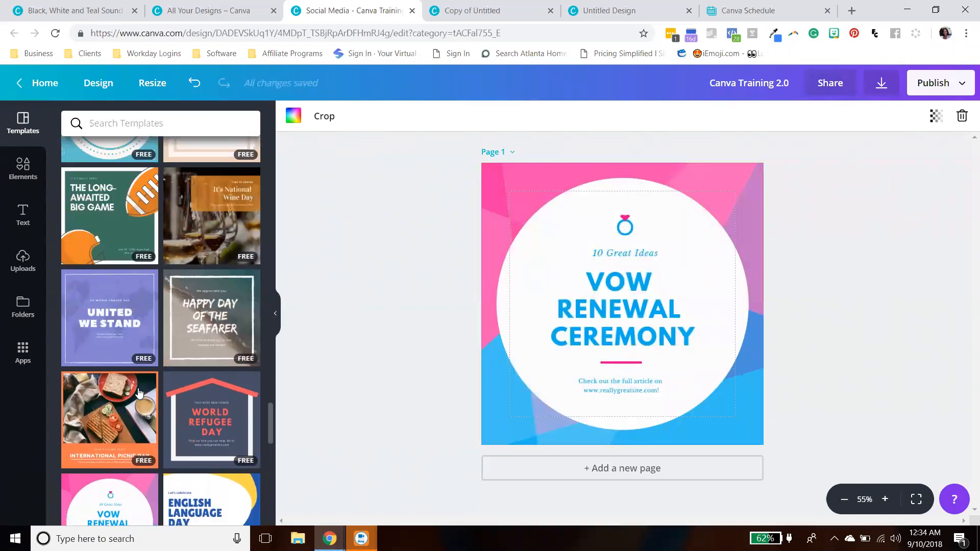
{"action": "scroll", "coordinate": [139, 392], "scroll_direction": "up", "scroll_amount": 2}
{"action": "left_click", "coordinate": [127, 397]}
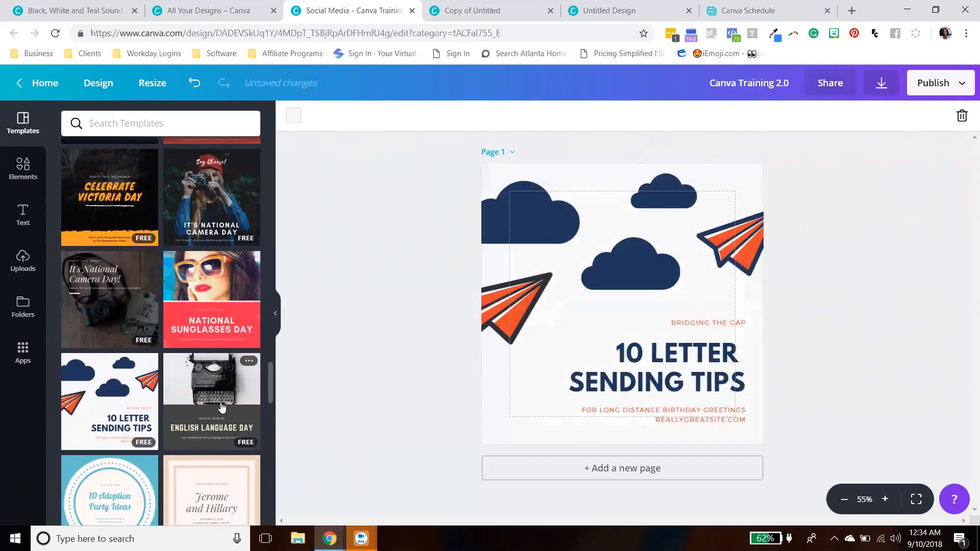
- Apply the It's World Camera Day template to the page instead
{"action": "scroll", "coordinate": [221, 407], "scroll_direction": "up", "scroll_amount": 8}
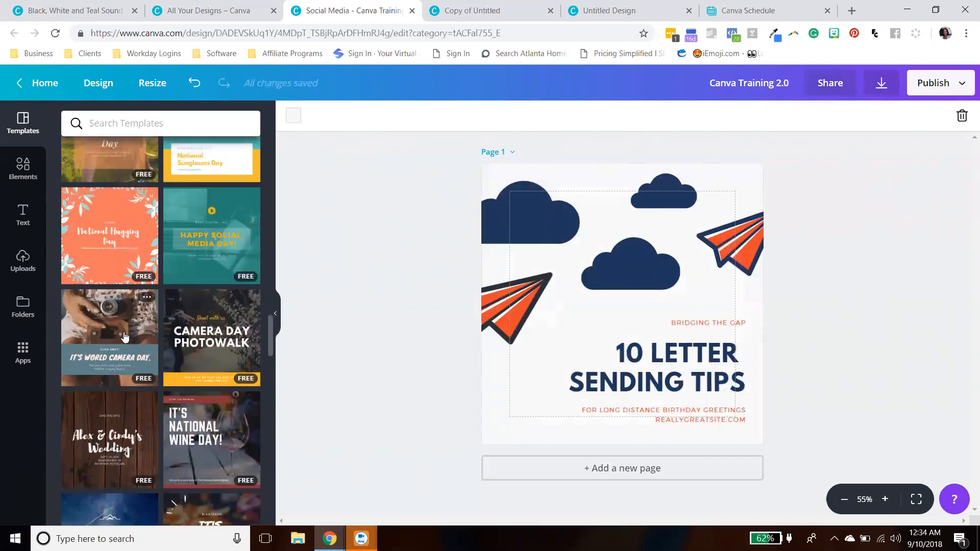
{"action": "left_click", "coordinate": [109, 332]}
{"action": "left_click", "coordinate": [584, 191]}
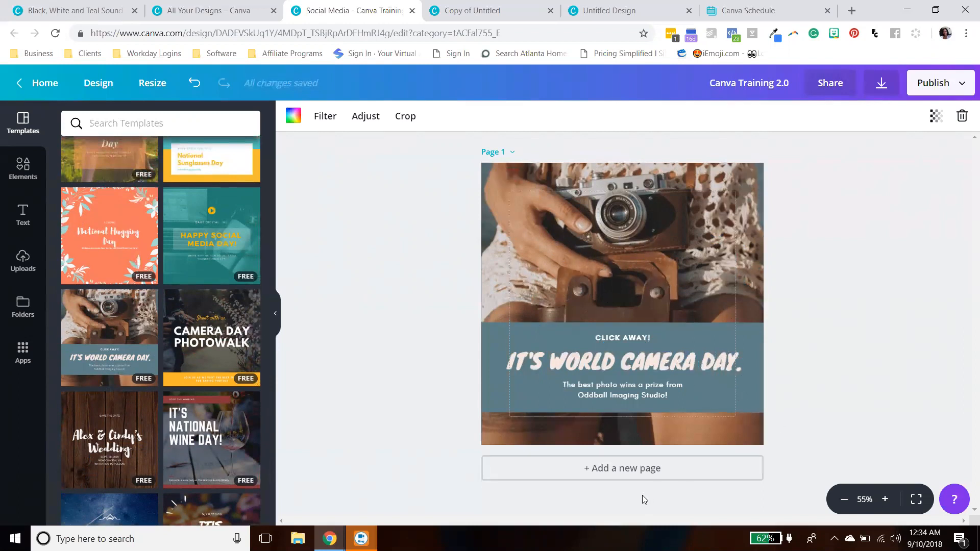
- Add a second page and apply the #SocialMediaDay + Follow template to it
{"action": "left_click", "coordinate": [609, 467]}
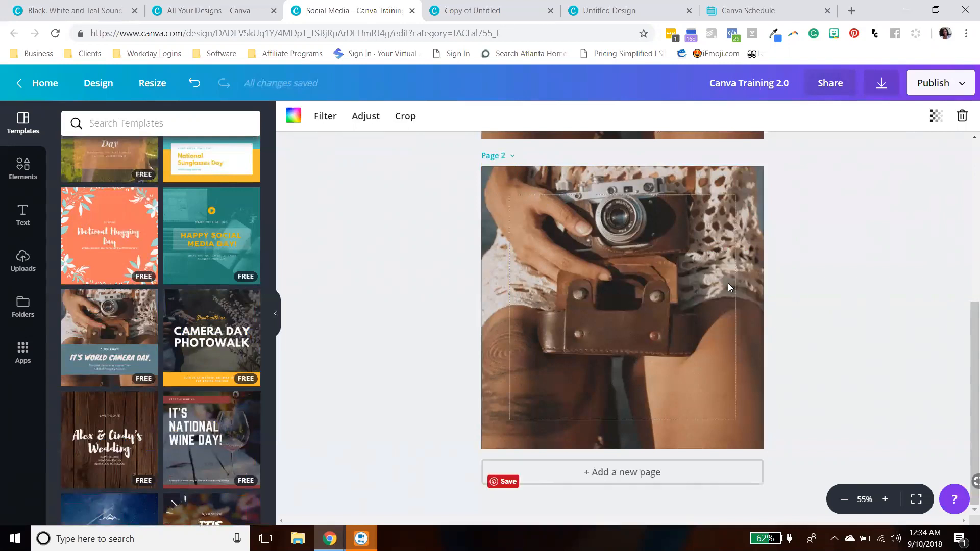
{"action": "scroll", "coordinate": [766, 297], "scroll_direction": "up", "scroll_amount": 3}
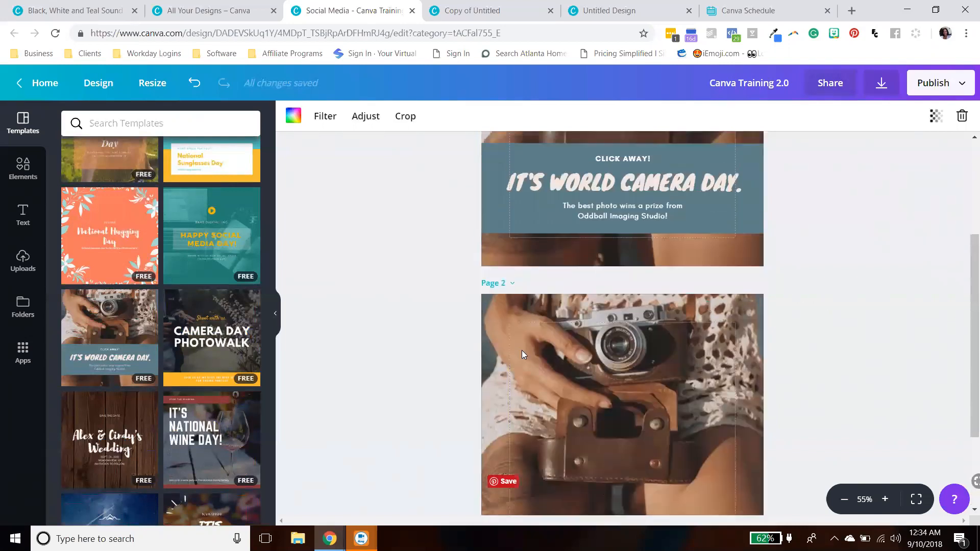
{"action": "scroll", "coordinate": [444, 340], "scroll_direction": "down", "scroll_amount": 3}
{"action": "scroll", "coordinate": [170, 238], "scroll_direction": "up", "scroll_amount": 10}
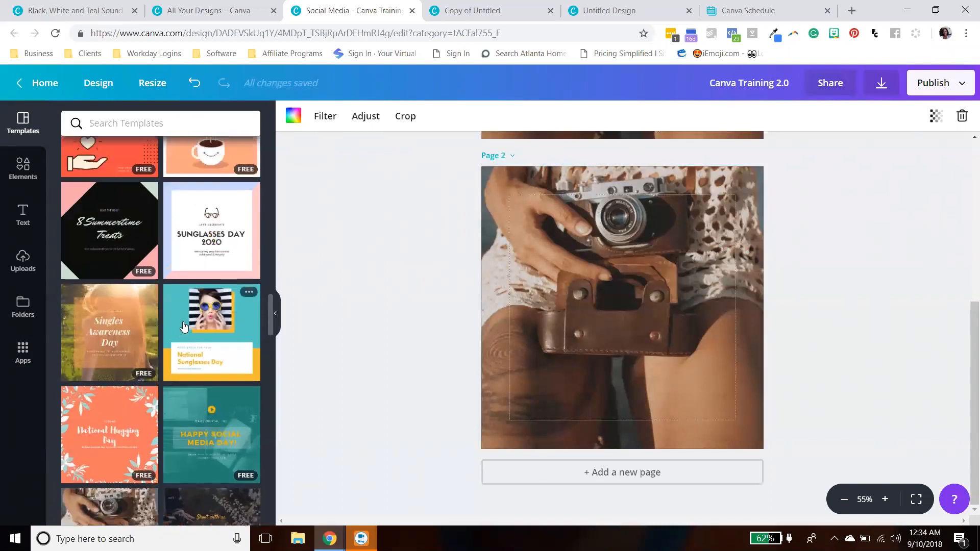
{"action": "scroll", "coordinate": [185, 327], "scroll_direction": "up", "scroll_amount": 2}
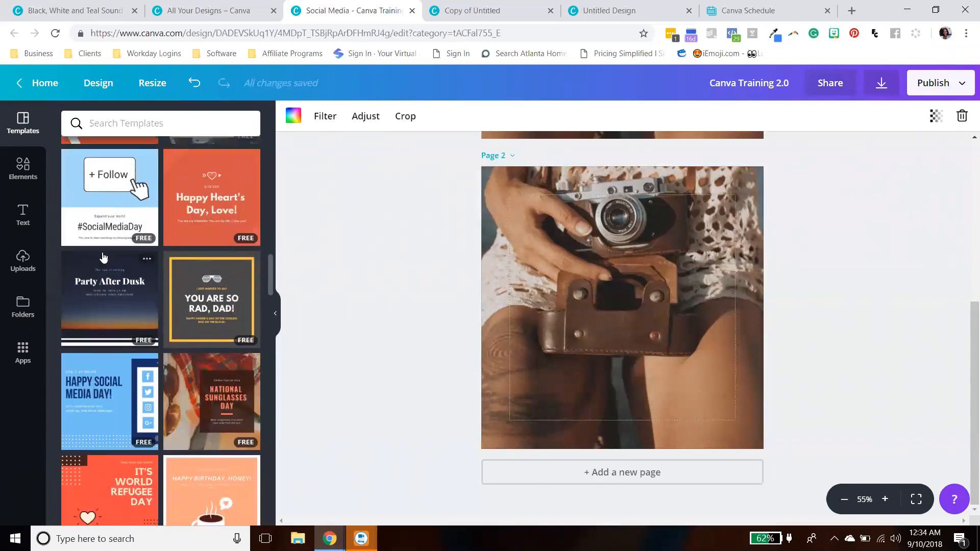
{"action": "left_click", "coordinate": [103, 187]}
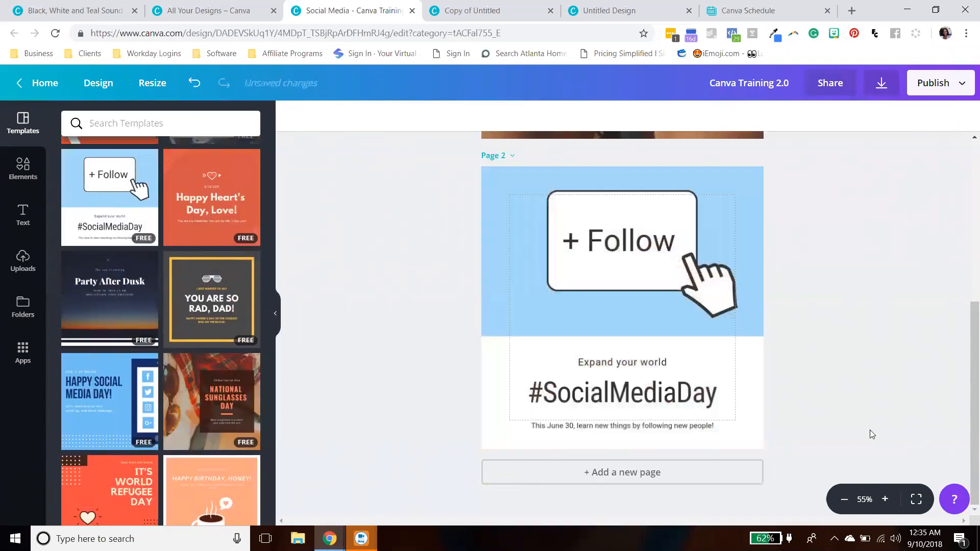
- Add a third page and reload the editor
{"action": "scroll", "coordinate": [869, 430], "scroll_direction": "up", "scroll_amount": 5}
{"action": "scroll", "coordinate": [870, 430], "scroll_direction": "down", "scroll_amount": 5}
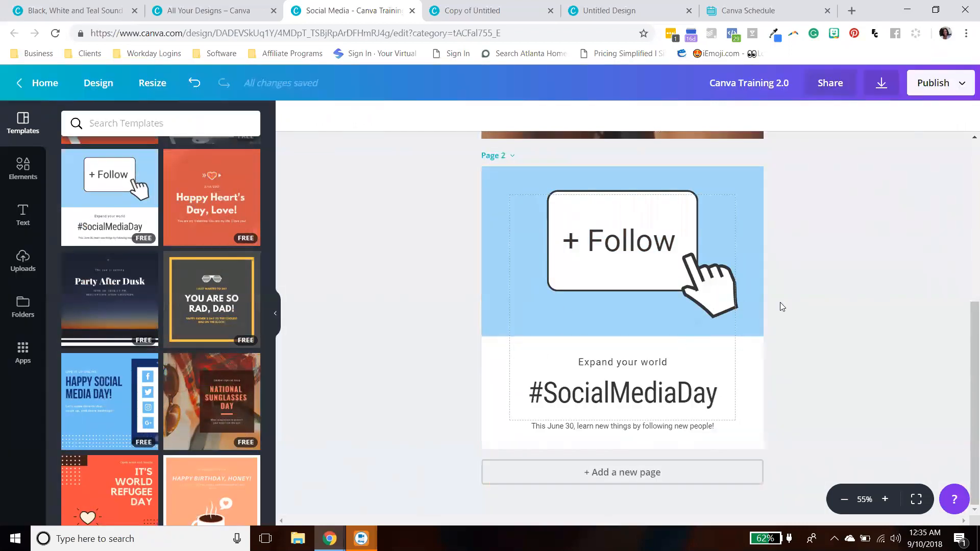
{"action": "left_click", "coordinate": [697, 465]}
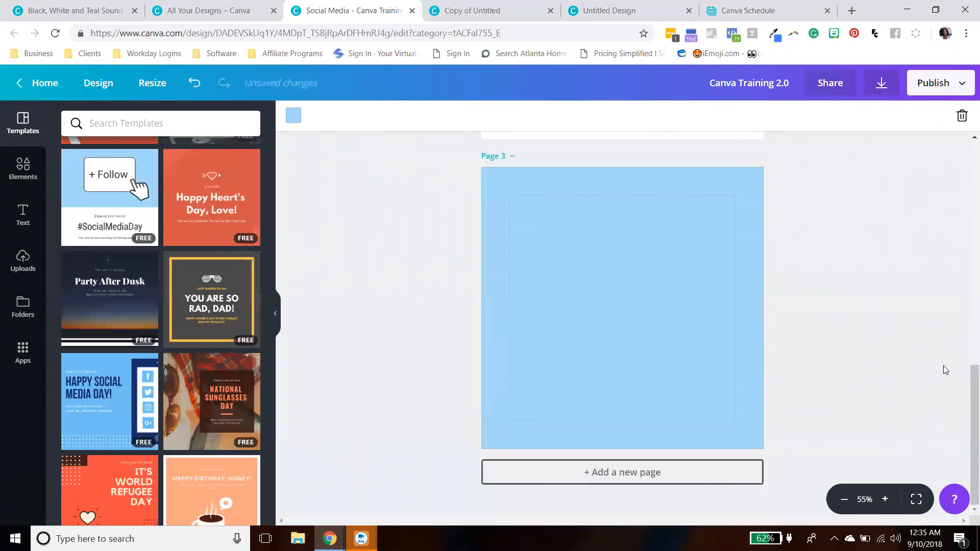
{"action": "left_click", "coordinate": [55, 33]}
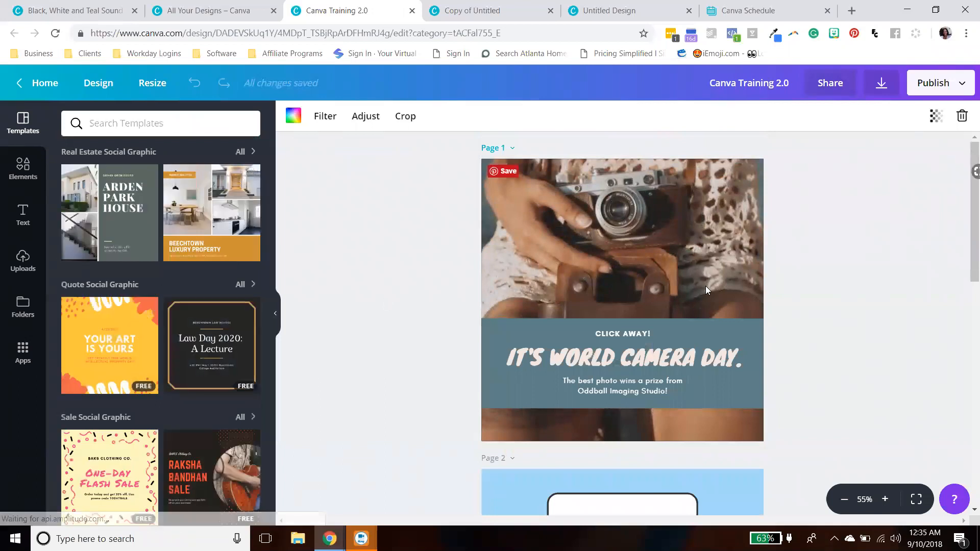
- Delete the blue background from the third page
{"action": "scroll", "coordinate": [837, 263], "scroll_direction": "down", "scroll_amount": 5}
{"action": "scroll", "coordinate": [836, 267], "scroll_direction": "down", "scroll_amount": 5}
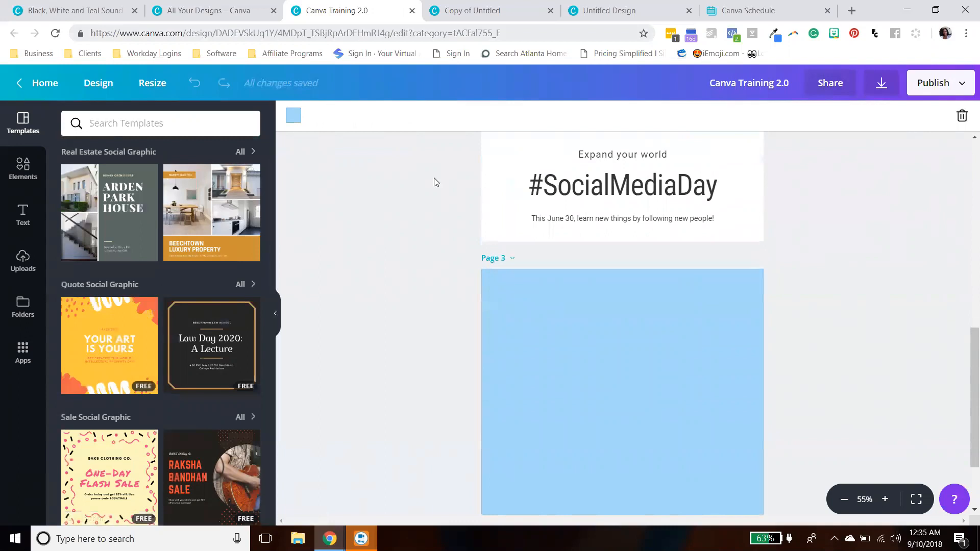
{"action": "left_click", "coordinate": [962, 116]}
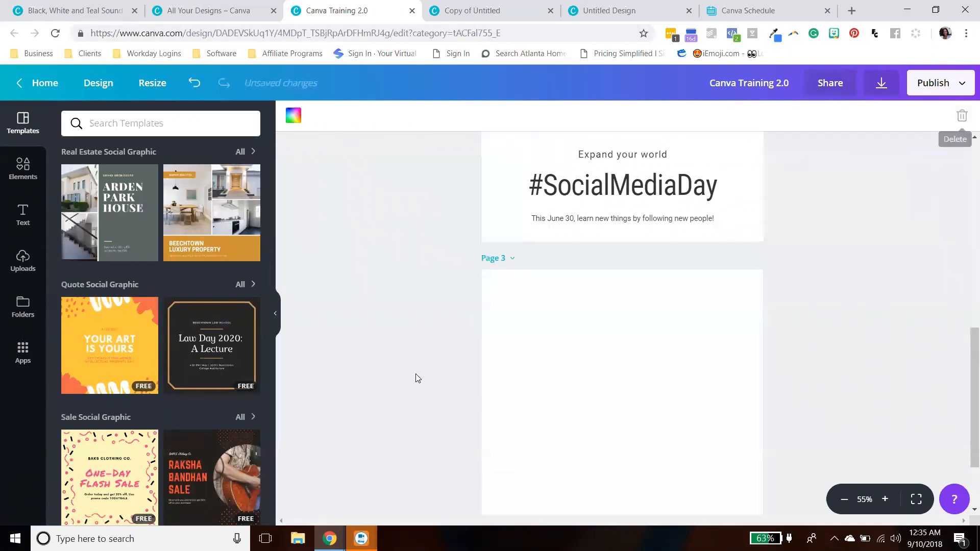
- Apply the Arden Park House real estate template to the third page
{"action": "scroll", "coordinate": [415, 374], "scroll_direction": "down", "scroll_amount": 1}
{"action": "scroll", "coordinate": [233, 351], "scroll_direction": "down", "scroll_amount": 9}
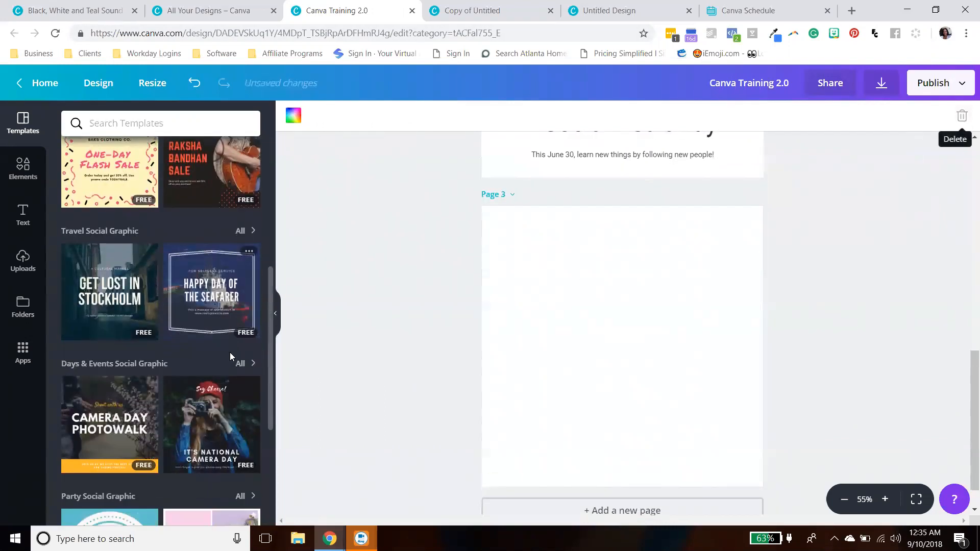
{"action": "scroll", "coordinate": [231, 355], "scroll_direction": "down", "scroll_amount": 5}
{"action": "scroll", "coordinate": [231, 357], "scroll_direction": "up", "scroll_amount": 11}
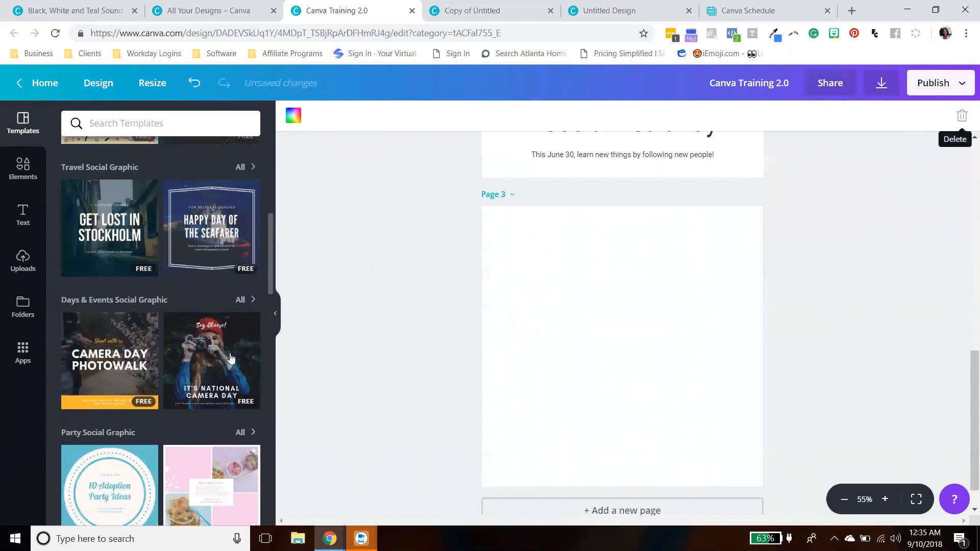
{"action": "scroll", "coordinate": [230, 359], "scroll_direction": "up", "scroll_amount": 3}
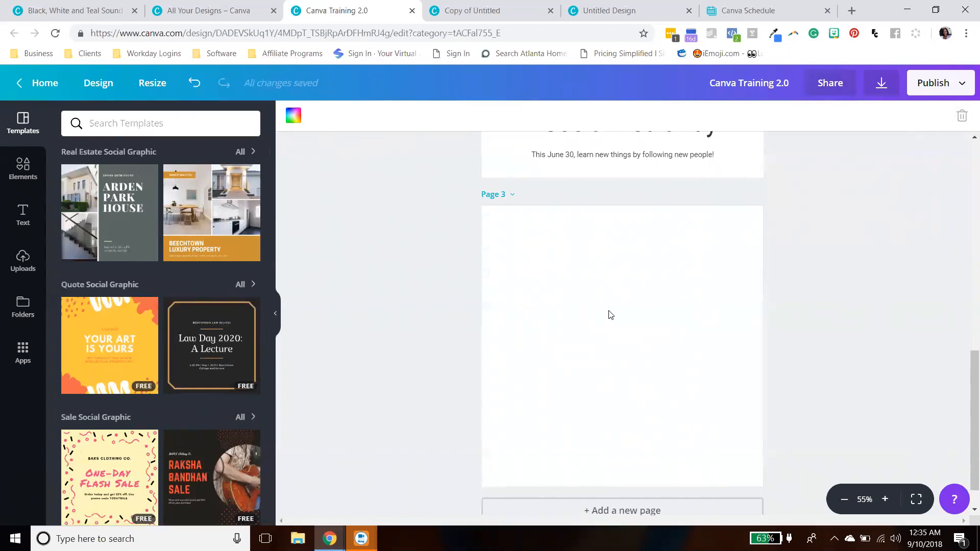
{"action": "left_click", "coordinate": [132, 251]}
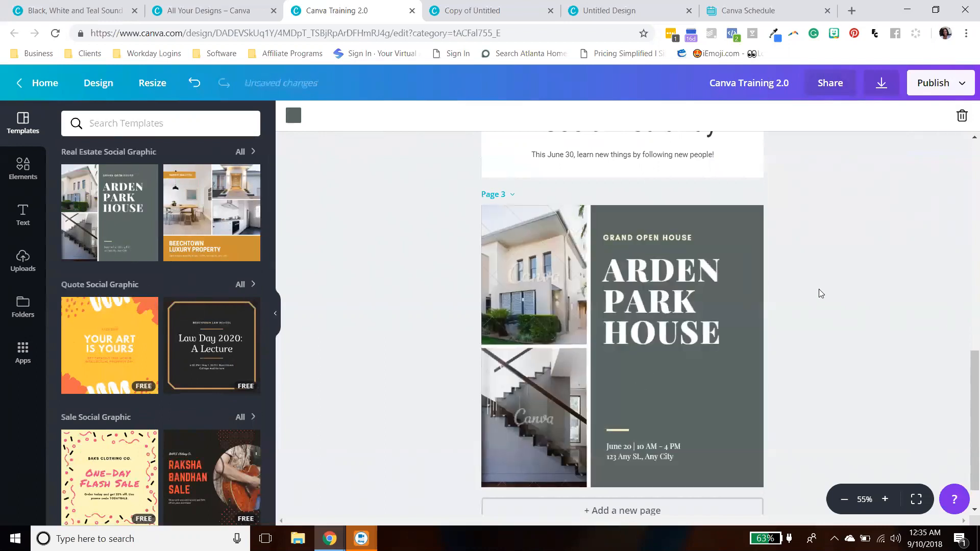
- Scroll through the design's pages and the template list to review them
{"action": "scroll", "coordinate": [833, 294], "scroll_direction": "up", "scroll_amount": 12}
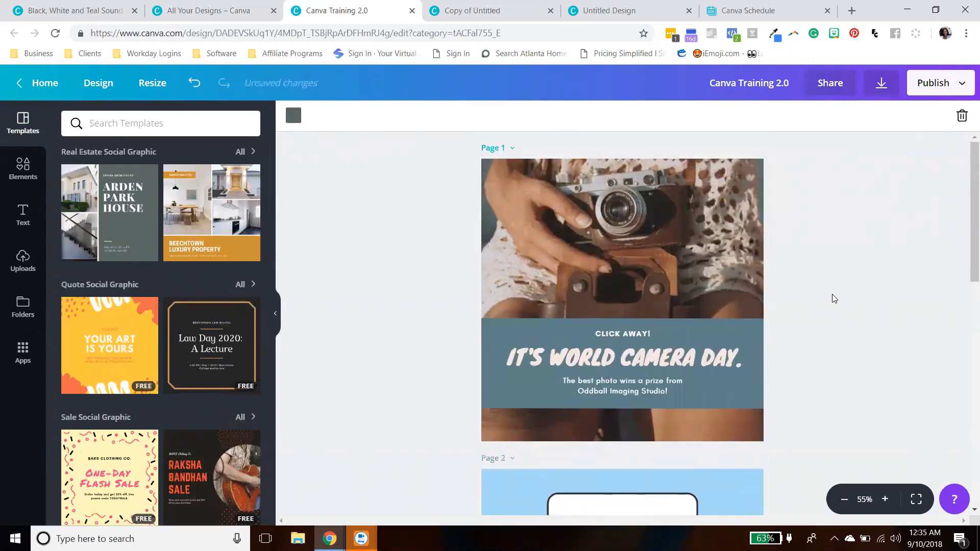
{"action": "scroll", "coordinate": [832, 298], "scroll_direction": "down", "scroll_amount": 1}
{"action": "scroll", "coordinate": [835, 295], "scroll_direction": "up", "scroll_amount": 1}
{"action": "scroll", "coordinate": [835, 290], "scroll_direction": "down", "scroll_amount": 2}
{"action": "scroll", "coordinate": [836, 290], "scroll_direction": "up", "scroll_amount": 2}
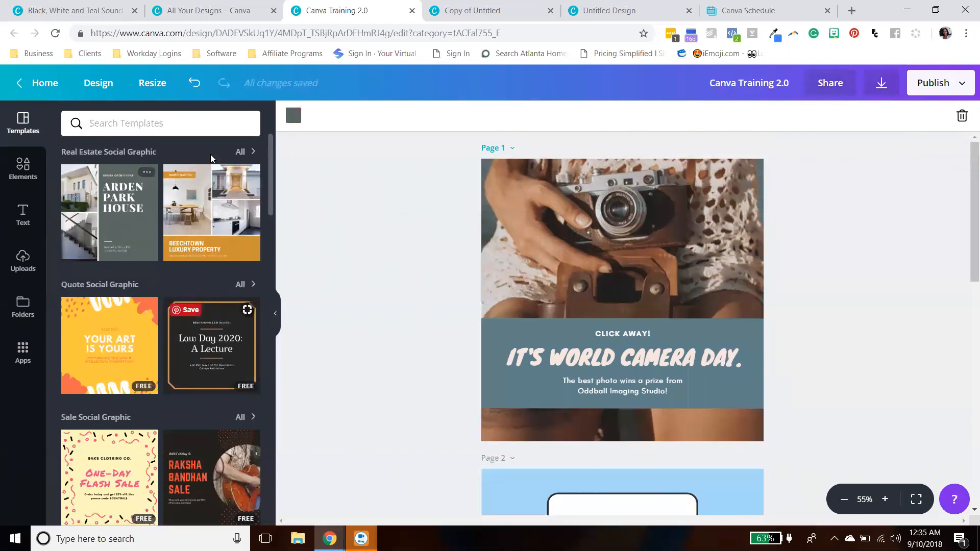
{"action": "scroll", "coordinate": [222, 283], "scroll_direction": "down", "scroll_amount": 3}
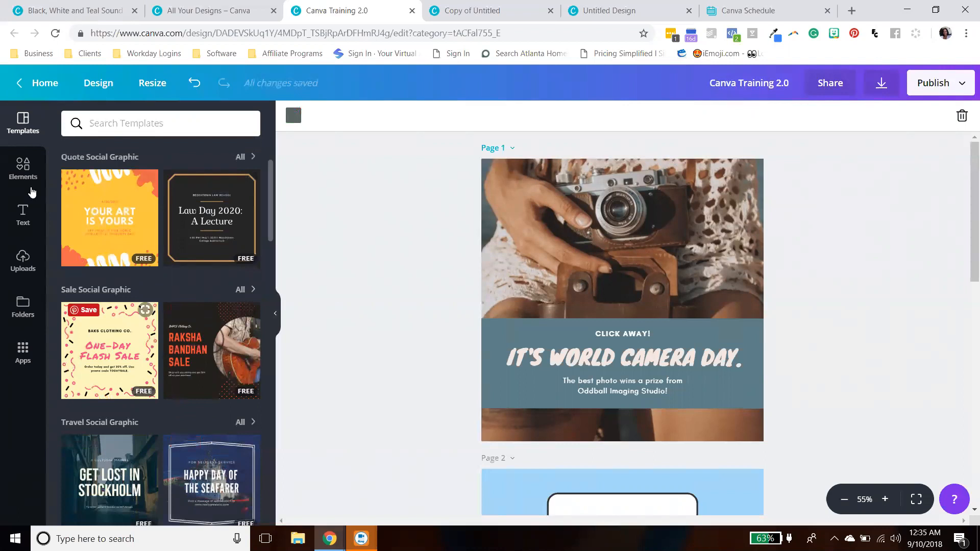
- Open the Elements panel and show all Free Photos
{"action": "left_click", "coordinate": [23, 170]}
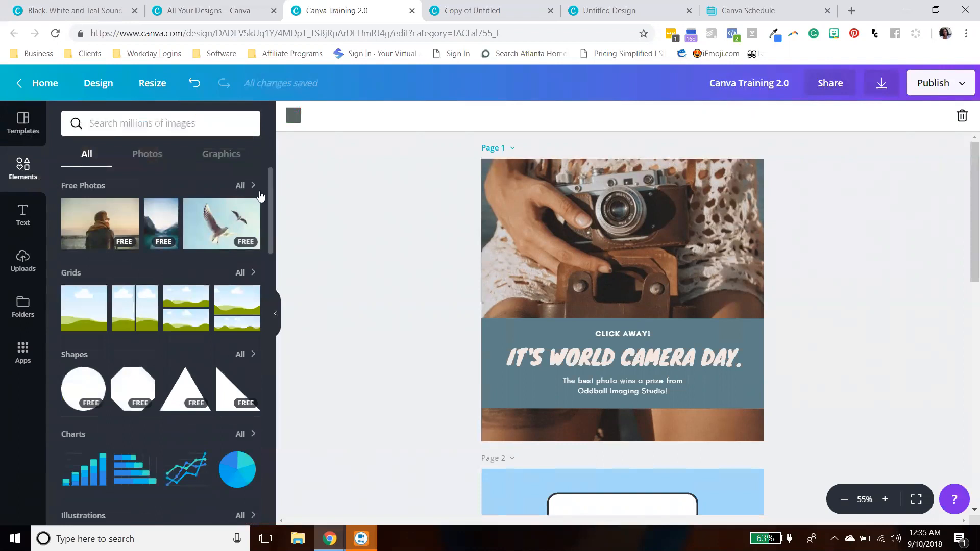
{"action": "scroll", "coordinate": [269, 191], "scroll_direction": "down", "scroll_amount": 5}
{"action": "scroll", "coordinate": [261, 210], "scroll_direction": "up", "scroll_amount": 5}
{"action": "left_click", "coordinate": [241, 185]}
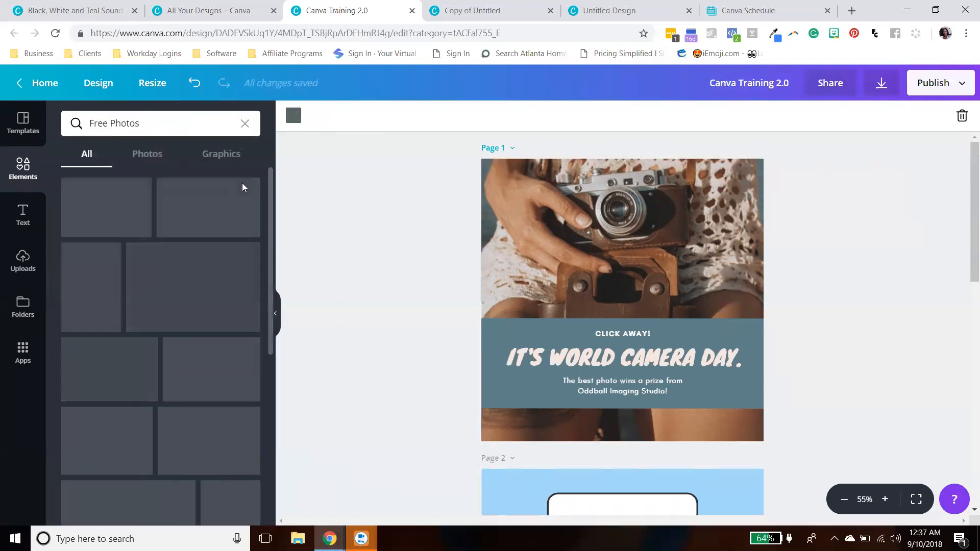
{"action": "scroll", "coordinate": [204, 285], "scroll_direction": "down", "scroll_amount": 10}
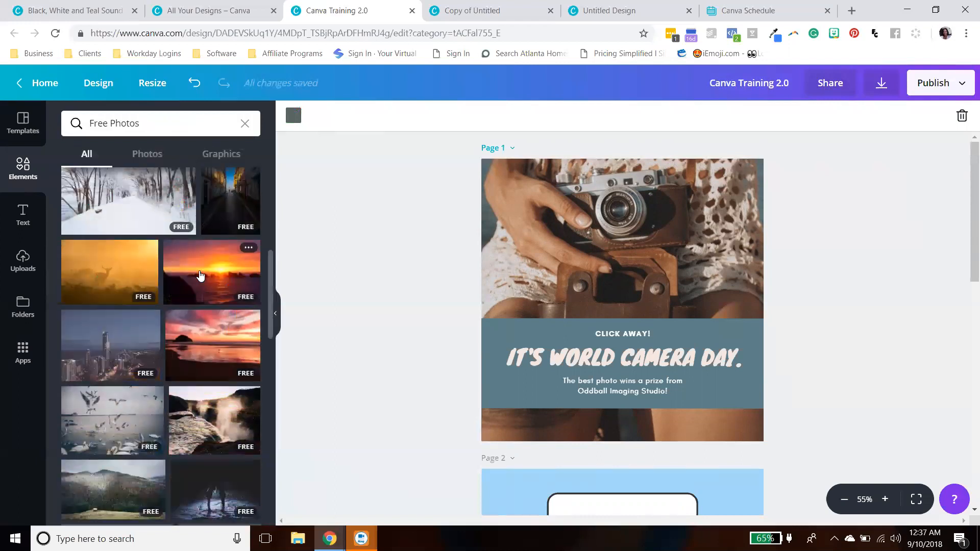
- Search the elements library for "woman walking"
{"action": "left_click_drag", "start_coordinate": [270, 355], "coordinate": [263, 193]}
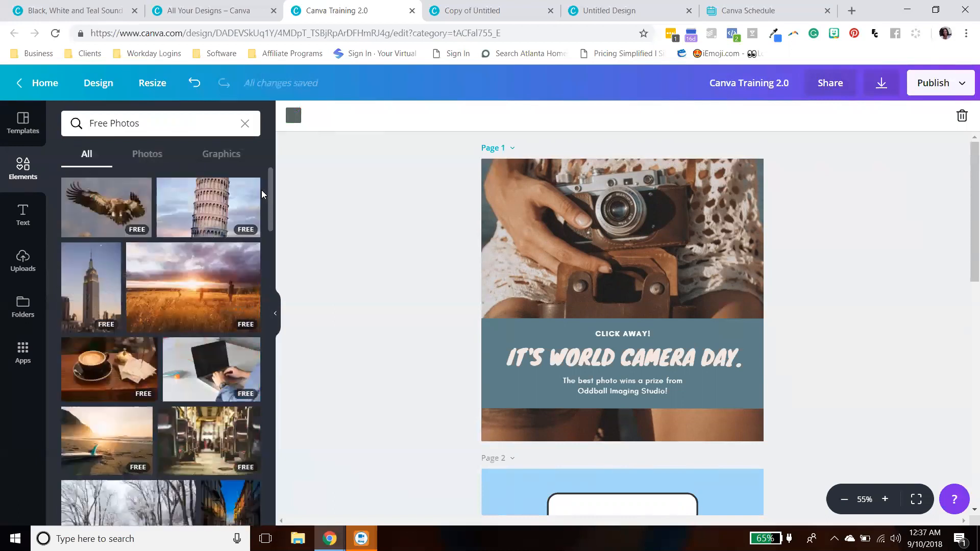
{"action": "left_click", "coordinate": [193, 132]}
{"action": "type", "text": "woman"}
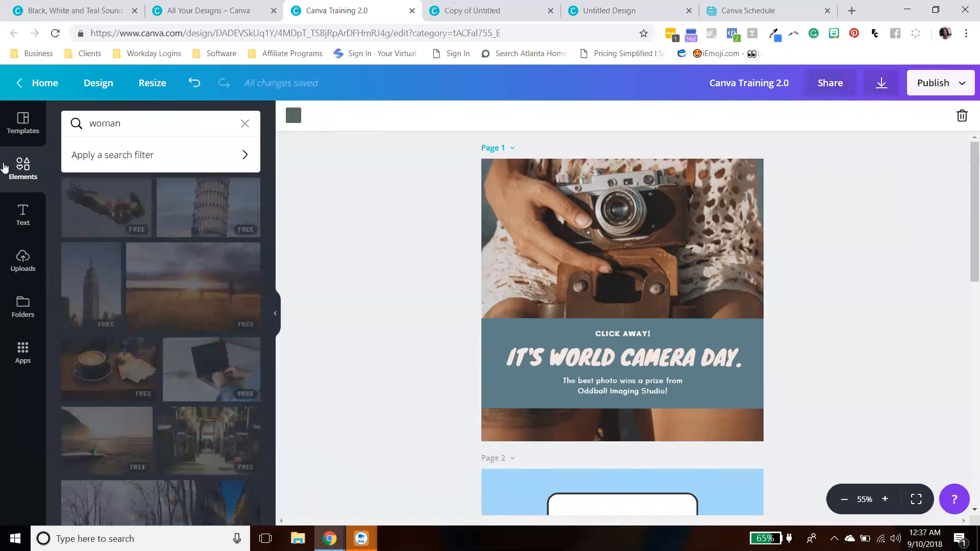
{"action": "type", "text": " walking"}
{"action": "key", "text": "Return"}
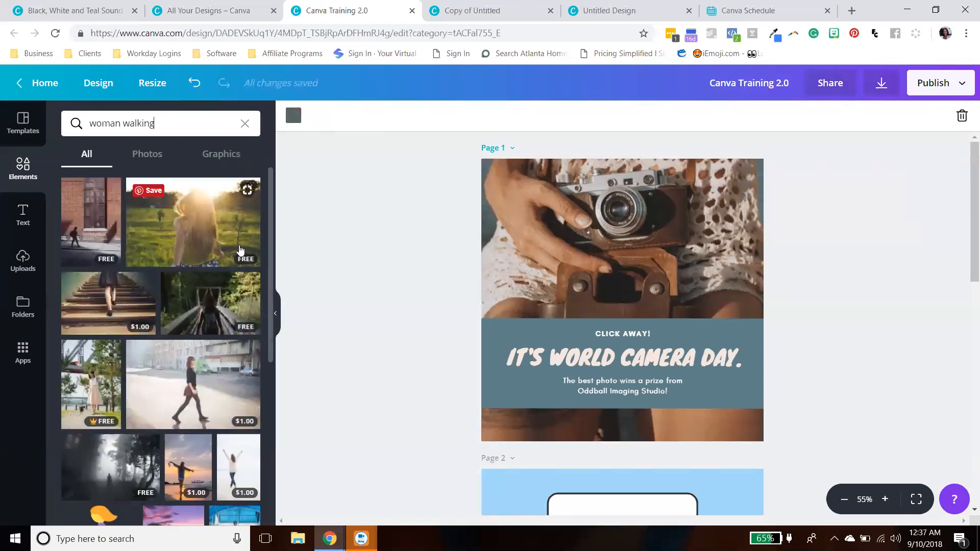
- Filter the woman-walking results to Photos and browse through the available images
{"action": "scroll", "coordinate": [237, 258], "scroll_direction": "down", "scroll_amount": 3}
{"action": "scroll", "coordinate": [237, 265], "scroll_direction": "down", "scroll_amount": 6}
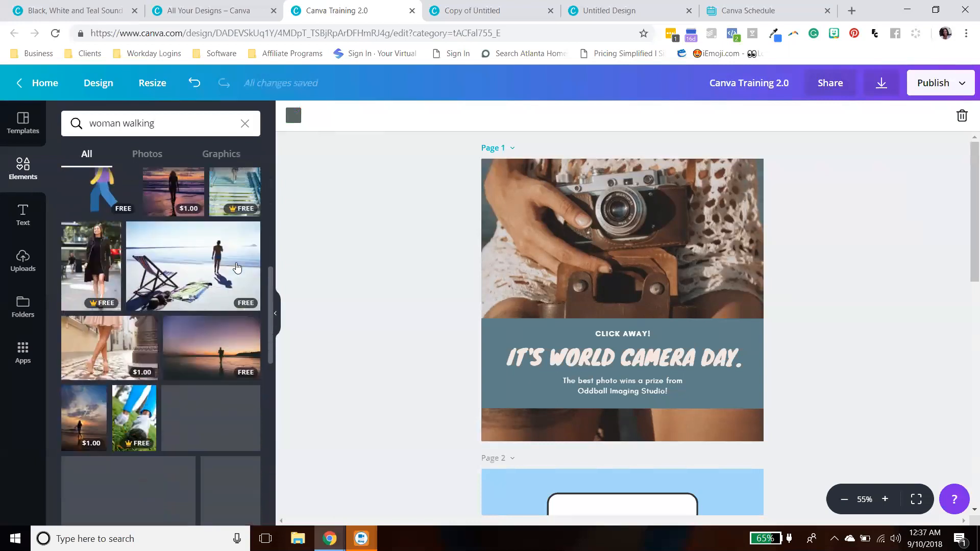
{"action": "scroll", "coordinate": [236, 268], "scroll_direction": "down", "scroll_amount": 5}
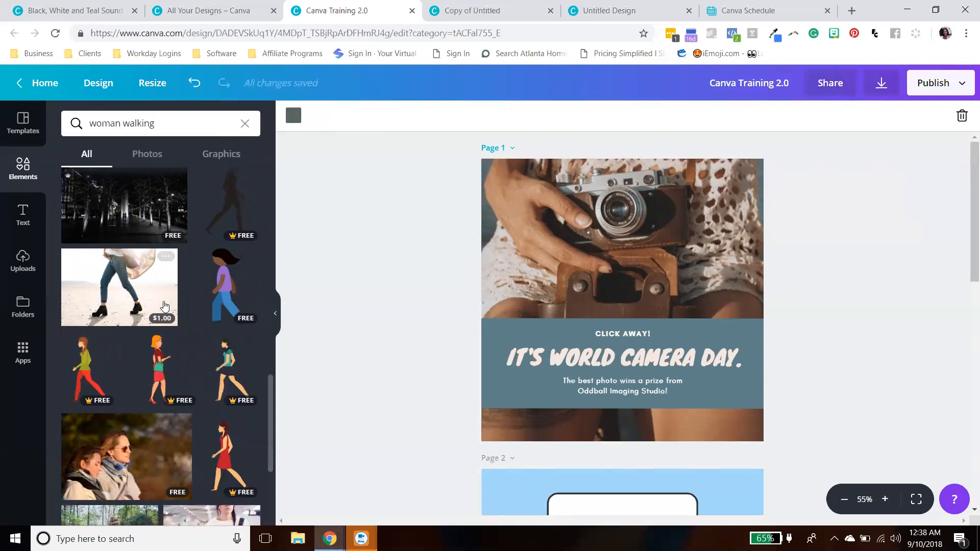
{"action": "left_click", "coordinate": [158, 156]}
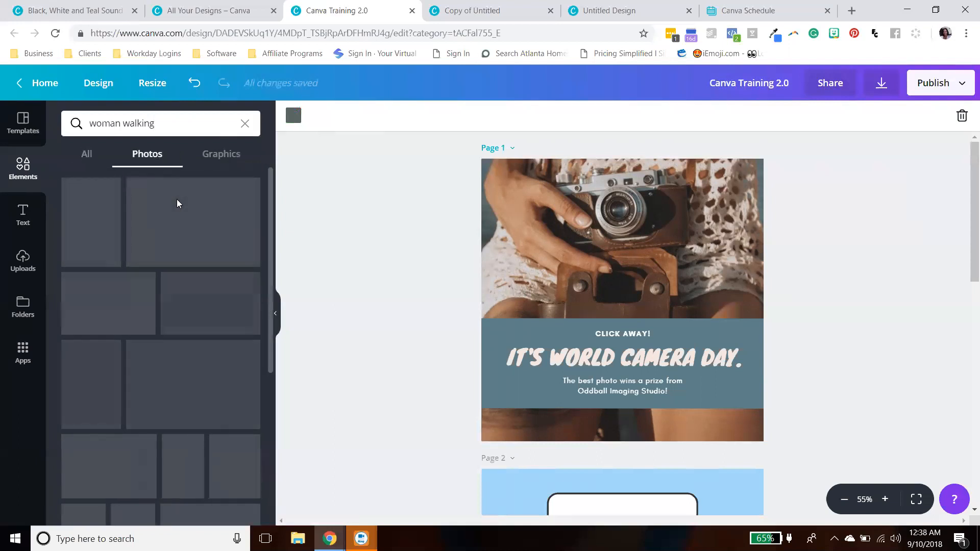
{"action": "scroll", "coordinate": [198, 233], "scroll_direction": "down", "scroll_amount": 5}
{"action": "scroll", "coordinate": [214, 269], "scroll_direction": "down", "scroll_amount": 5}
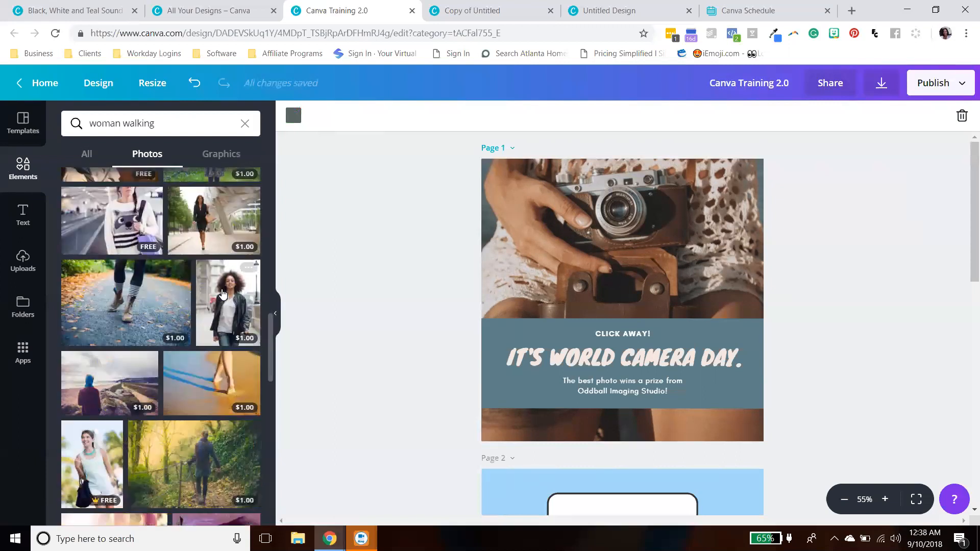
{"action": "scroll", "coordinate": [222, 294], "scroll_direction": "up", "scroll_amount": 4}
{"action": "scroll", "coordinate": [224, 294], "scroll_direction": "up", "scroll_amount": 10}
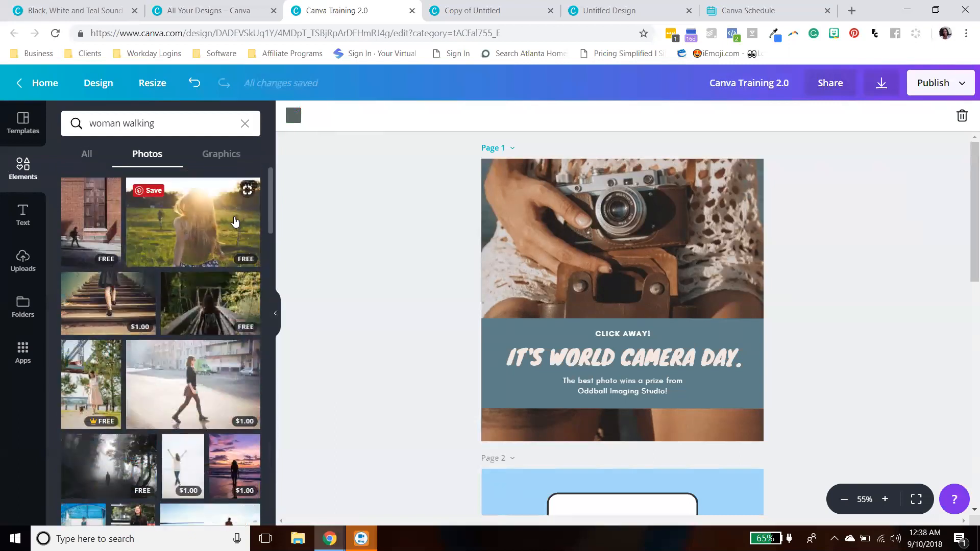
{"action": "scroll", "coordinate": [210, 256], "scroll_direction": "down", "scroll_amount": 8}
{"action": "scroll", "coordinate": [187, 288], "scroll_direction": "down", "scroll_amount": 10}
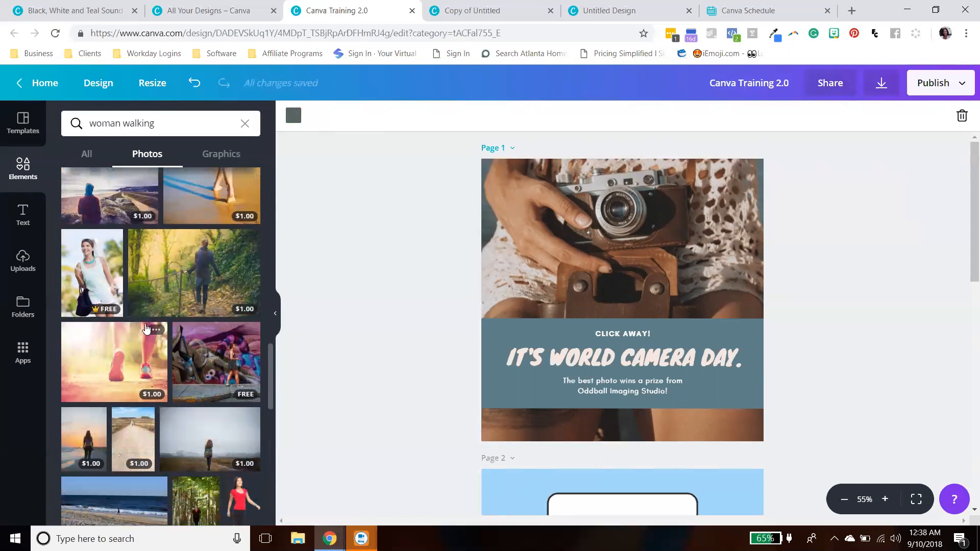
{"action": "scroll", "coordinate": [194, 322], "scroll_direction": "down", "scroll_amount": 6}
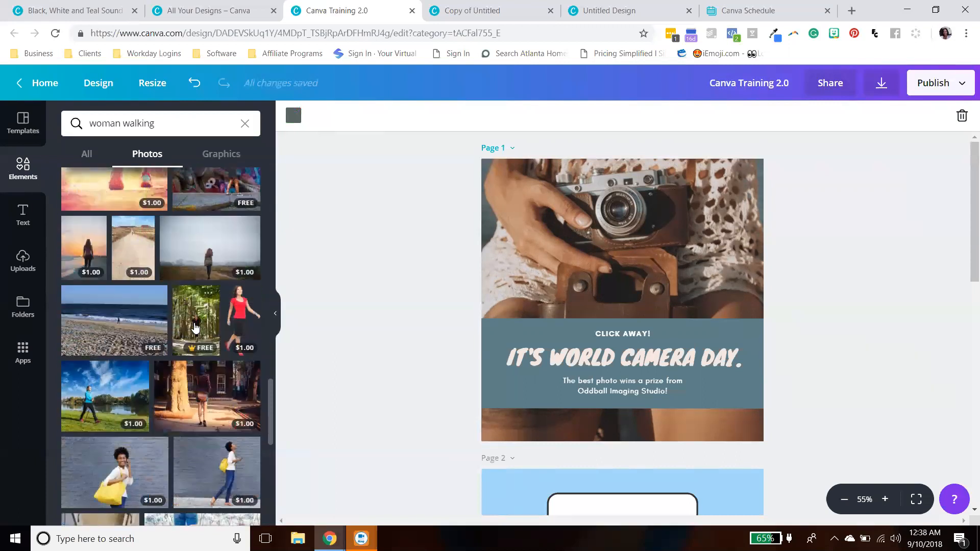
{"action": "scroll", "coordinate": [197, 328], "scroll_direction": "down", "scroll_amount": 2}
{"action": "scroll", "coordinate": [197, 329], "scroll_direction": "down", "scroll_amount": 3}
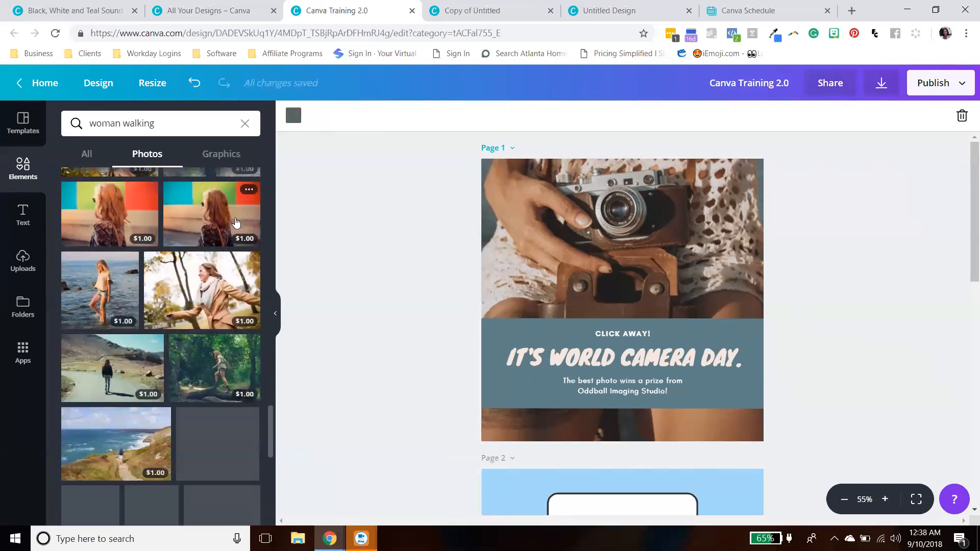
{"action": "scroll", "coordinate": [249, 233], "scroll_direction": "up", "scroll_amount": 5}
{"action": "scroll", "coordinate": [250, 242], "scroll_direction": "up", "scroll_amount": 3}
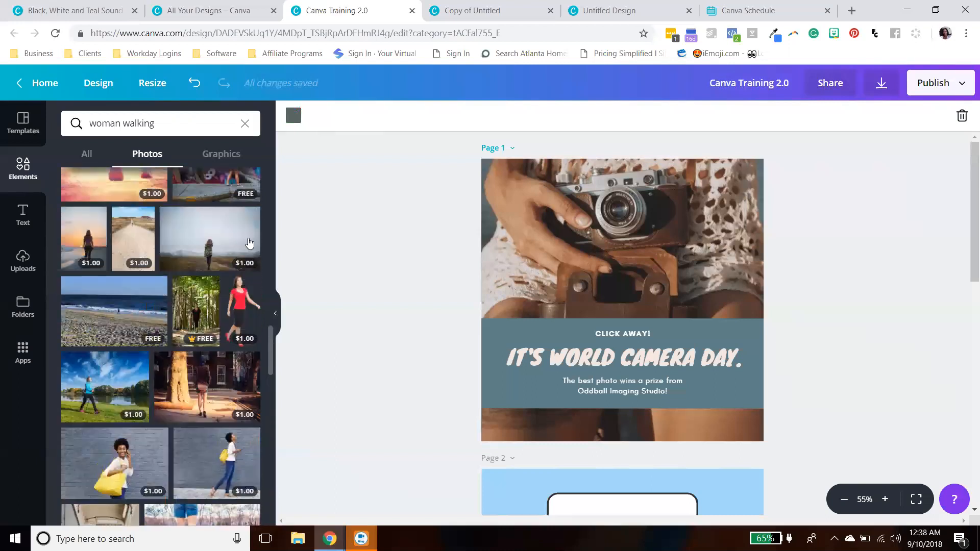
{"action": "scroll", "coordinate": [197, 255], "scroll_direction": "up", "scroll_amount": 3}
{"action": "scroll", "coordinate": [198, 256], "scroll_direction": "down", "scroll_amount": 5}
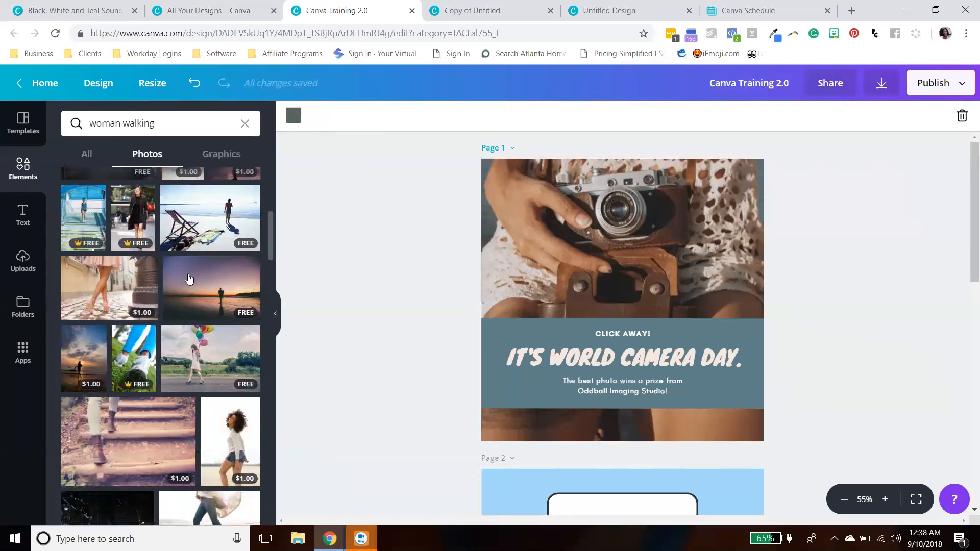
{"action": "scroll", "coordinate": [174, 255], "scroll_direction": "up", "scroll_amount": 4}
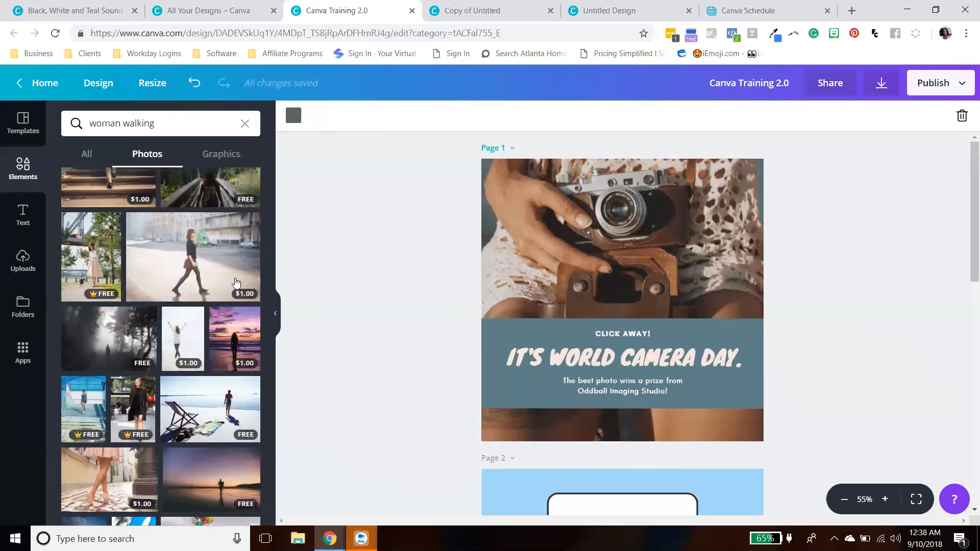
{"action": "scroll", "coordinate": [210, 304], "scroll_direction": "up", "scroll_amount": 3}
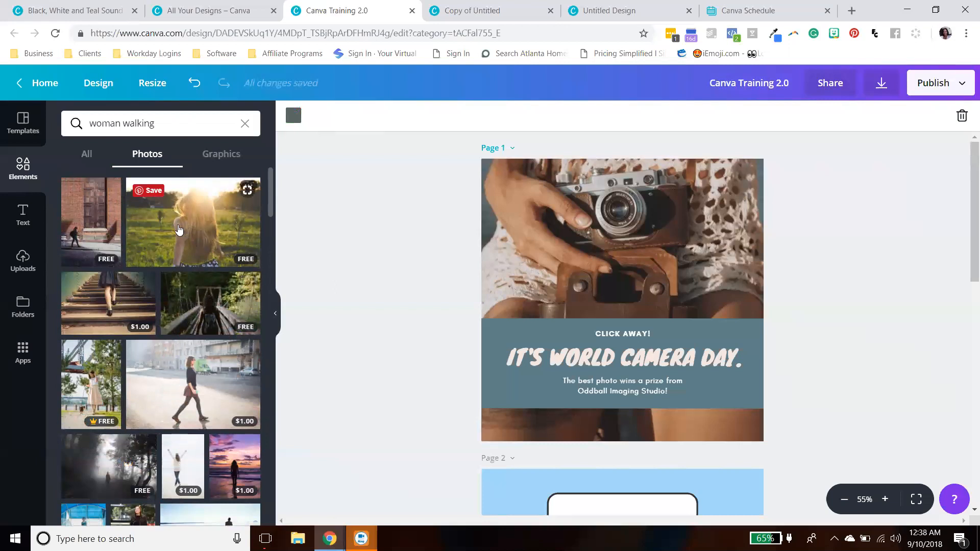
- Replace the first page's camera photo with the free photo of a woman in a sunlit field
{"action": "left_click_drag", "start_coordinate": [172, 227], "coordinate": [490, 225]}
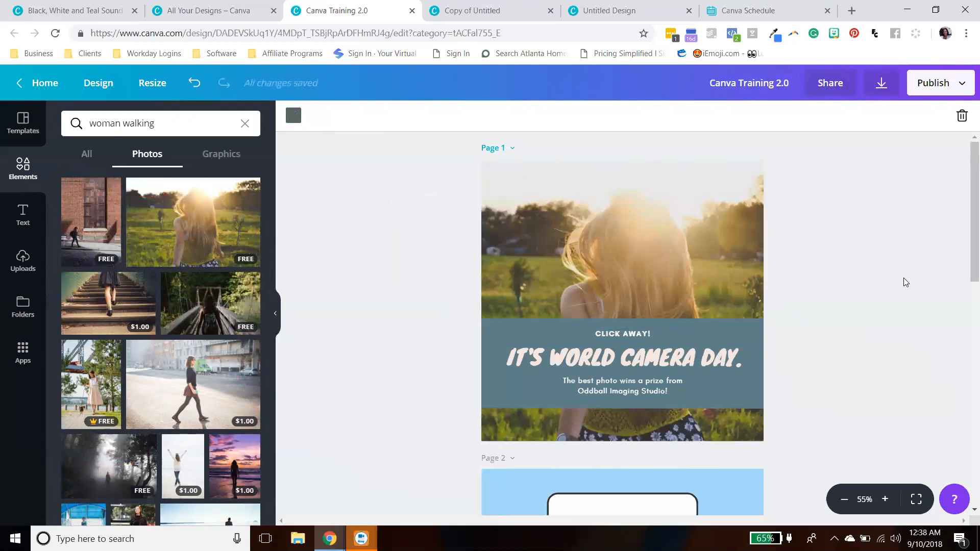
{"action": "scroll", "coordinate": [901, 271], "scroll_direction": "down", "scroll_amount": 1}
{"action": "scroll", "coordinate": [901, 272], "scroll_direction": "up", "scroll_amount": 1}
{"action": "scroll", "coordinate": [902, 274], "scroll_direction": "down", "scroll_amount": 10}
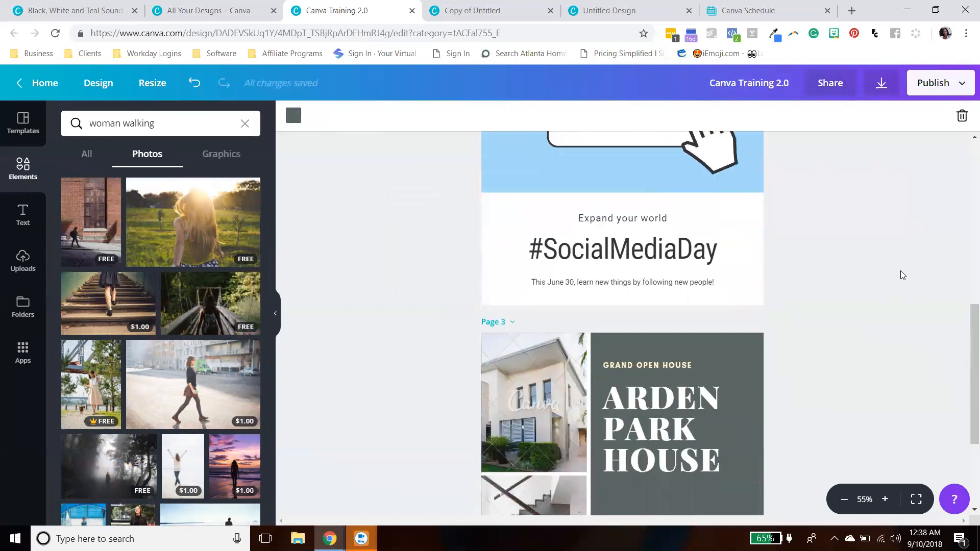
- Search photos for "houses" and replace both photos on the third page with free house photos
{"action": "scroll", "coordinate": [901, 270], "scroll_direction": "down", "scroll_amount": 2}
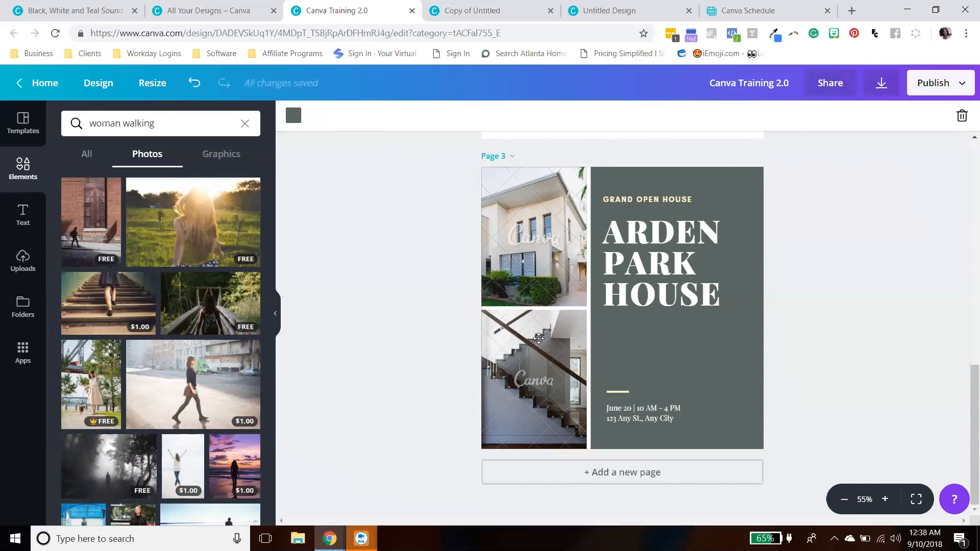
{"action": "left_click", "coordinate": [75, 124]}
{"action": "type", "text": "houses"}
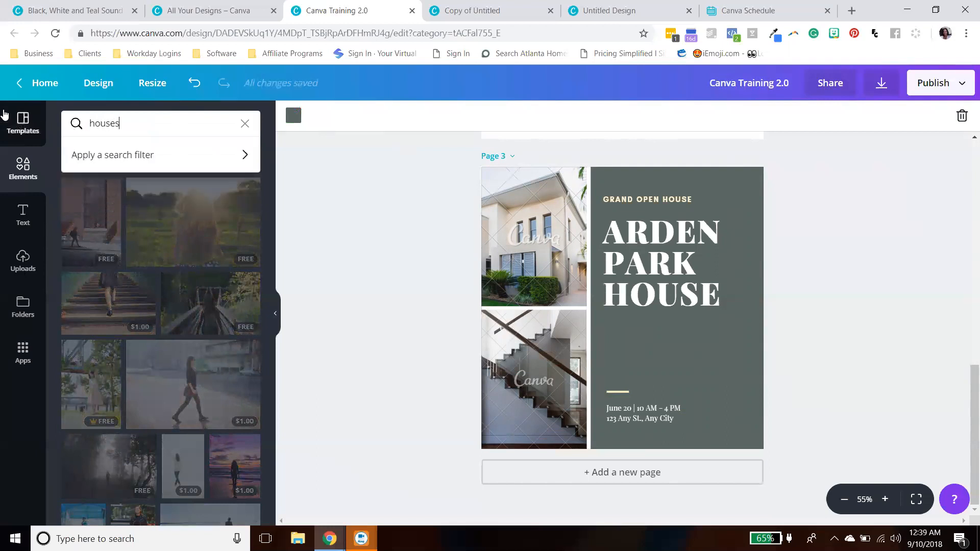
{"action": "key", "text": "Return"}
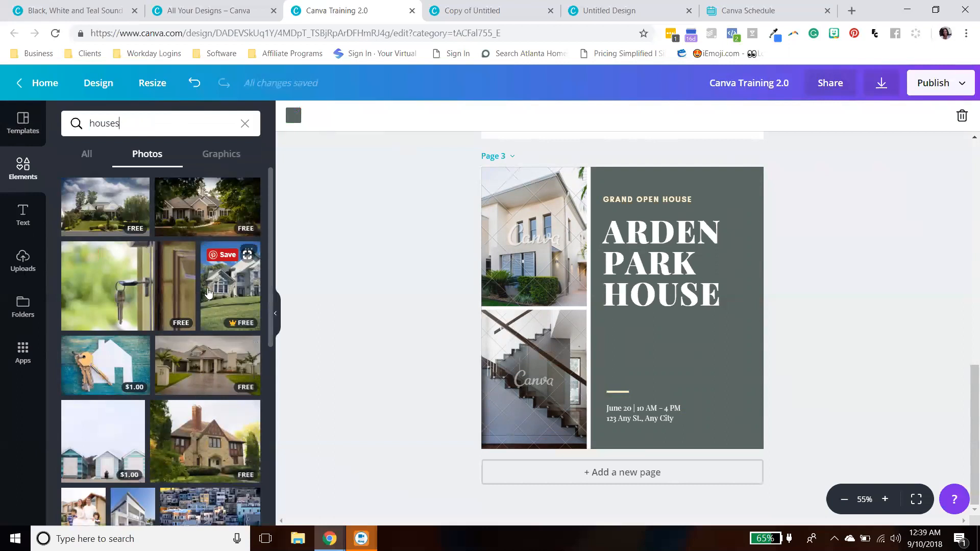
{"action": "left_click_drag", "start_coordinate": [222, 284], "coordinate": [538, 234]}
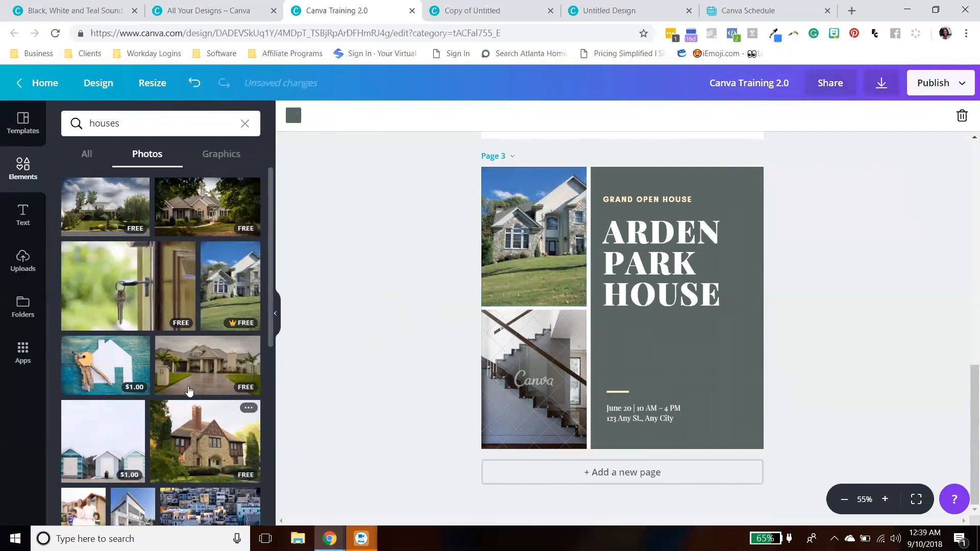
{"action": "scroll", "coordinate": [235, 452], "scroll_direction": "down", "scroll_amount": 4}
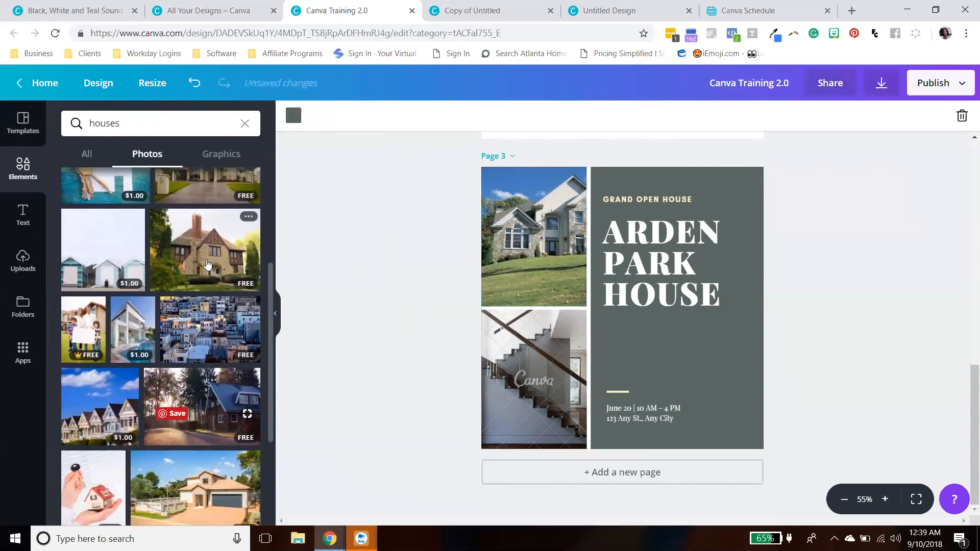
{"action": "left_click_drag", "start_coordinate": [207, 263], "coordinate": [505, 376]}
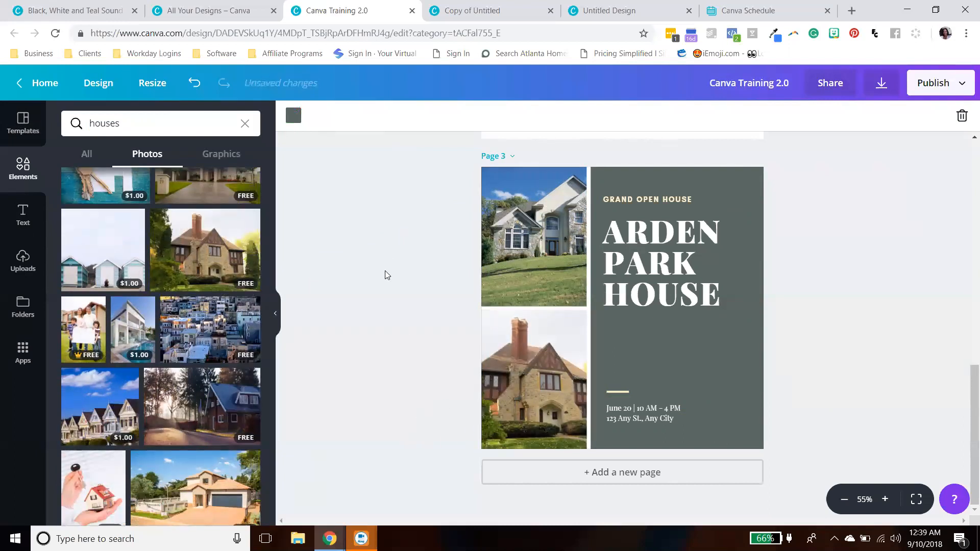
- Browse the house results under Graphics, then return to All and clear the search
{"action": "scroll", "coordinate": [388, 327], "scroll_direction": "up", "scroll_amount": 6}
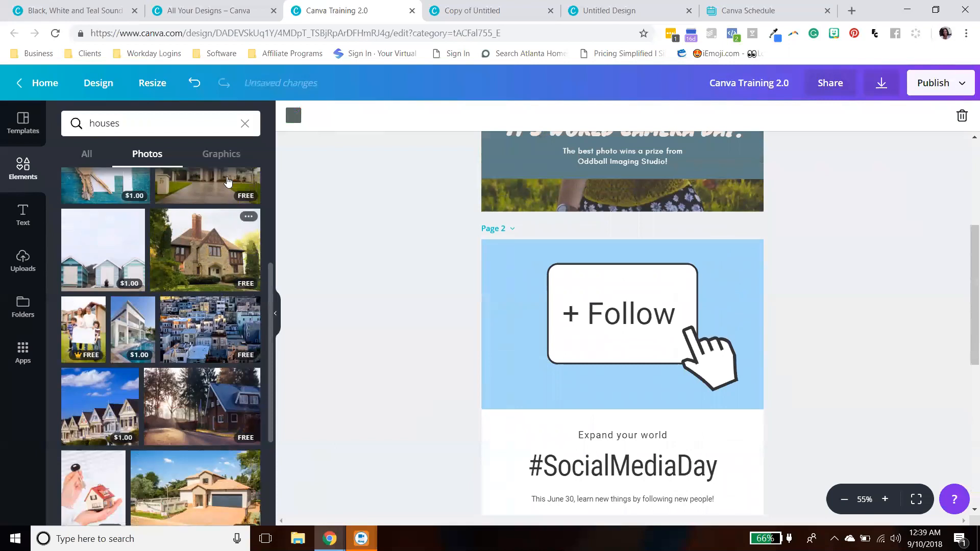
{"action": "left_click", "coordinate": [220, 154]}
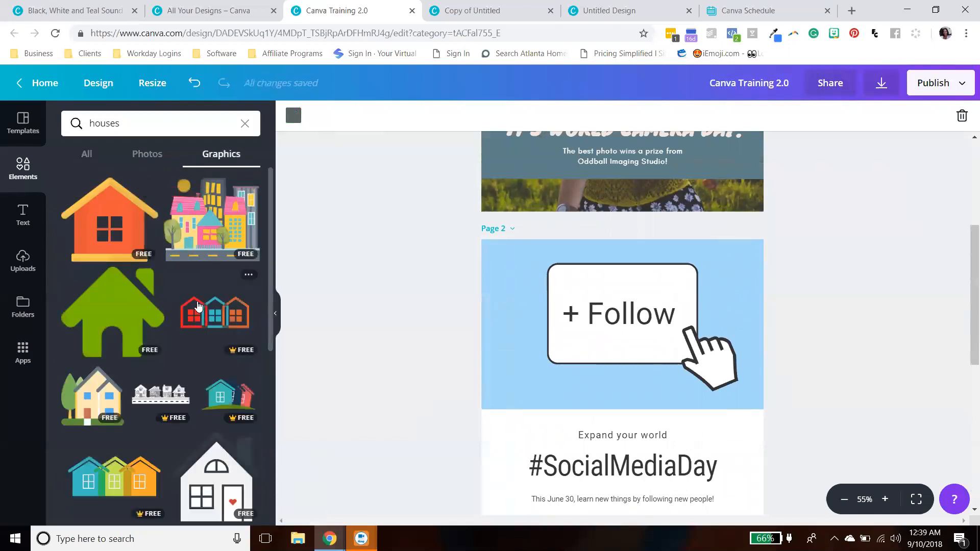
{"action": "scroll", "coordinate": [204, 322], "scroll_direction": "down", "scroll_amount": 3}
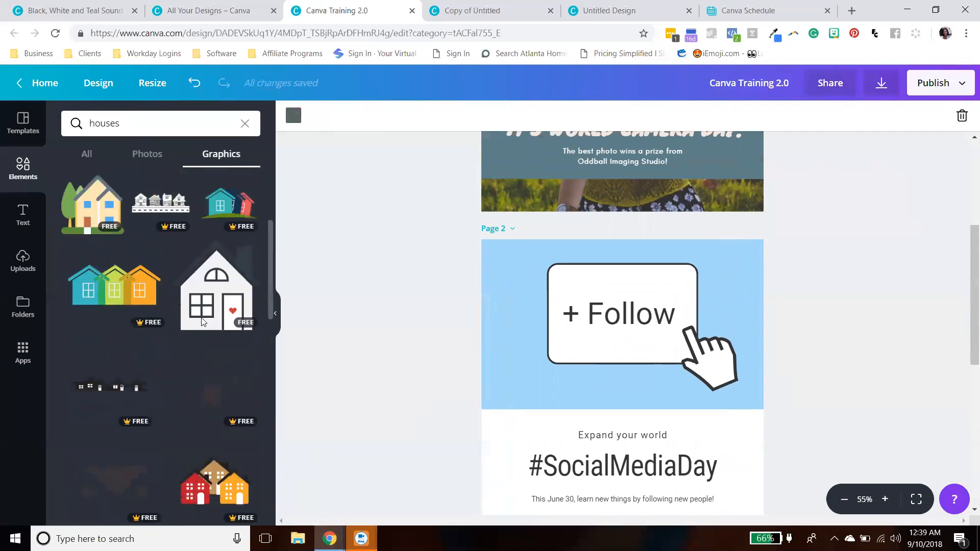
{"action": "scroll", "coordinate": [200, 323], "scroll_direction": "down", "scroll_amount": 10}
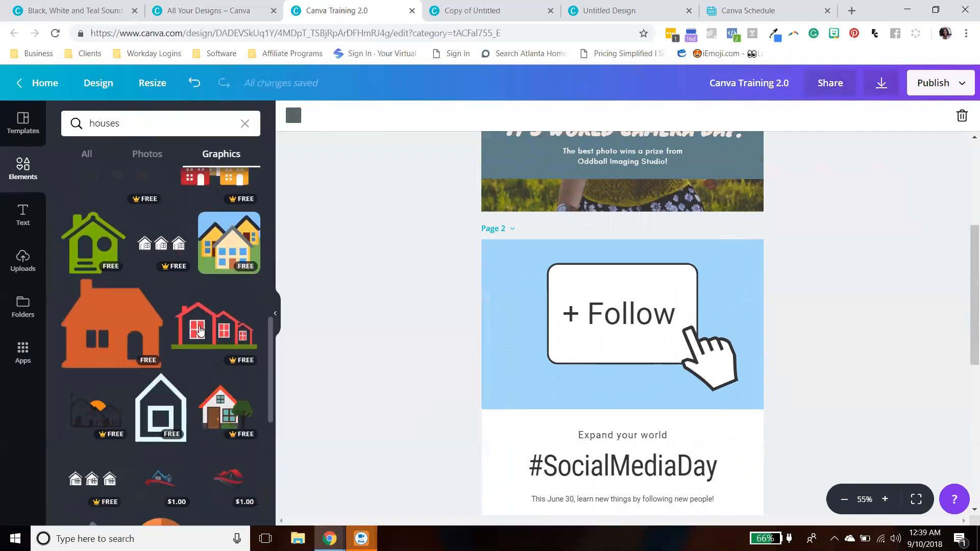
{"action": "scroll", "coordinate": [200, 331], "scroll_direction": "down", "scroll_amount": 10}
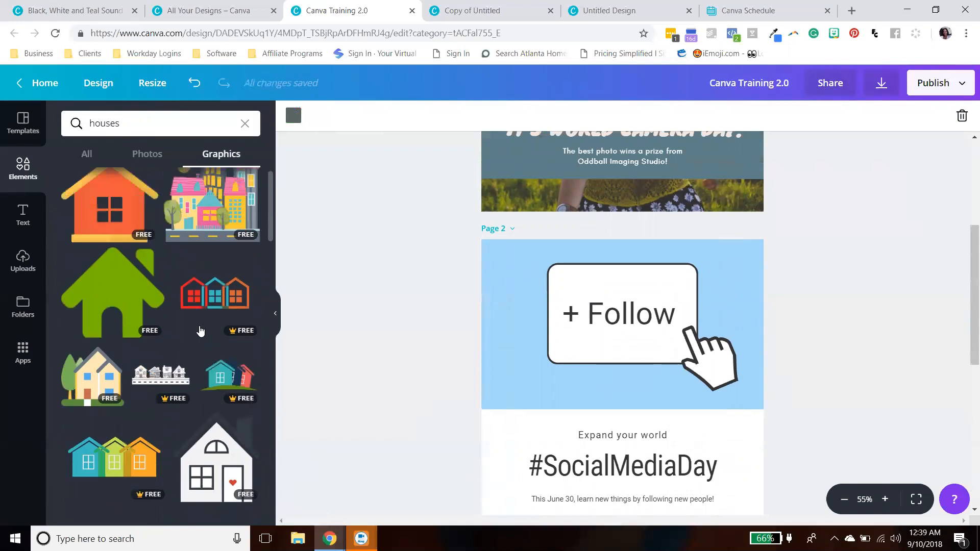
{"action": "scroll", "coordinate": [200, 331], "scroll_direction": "down", "scroll_amount": 6}
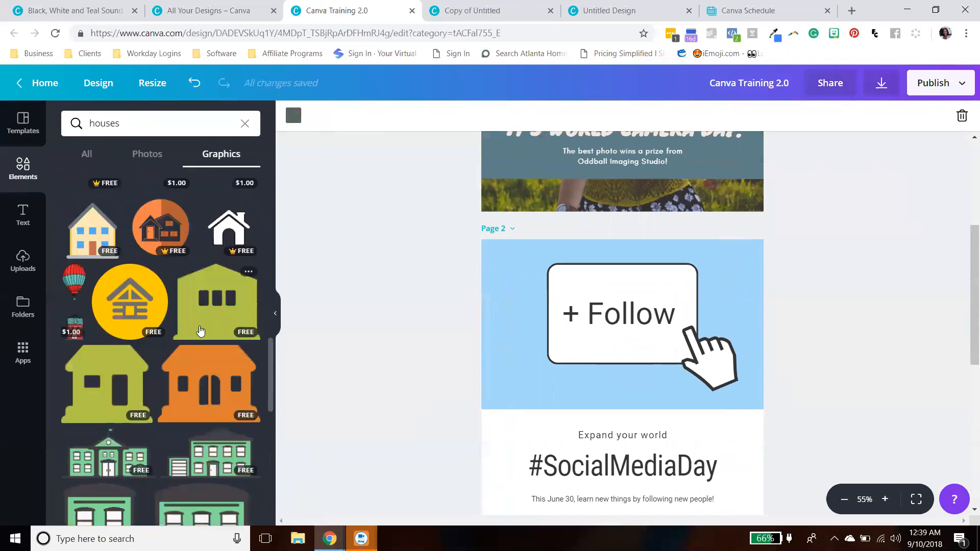
{"action": "scroll", "coordinate": [200, 331], "scroll_direction": "down", "scroll_amount": 10}
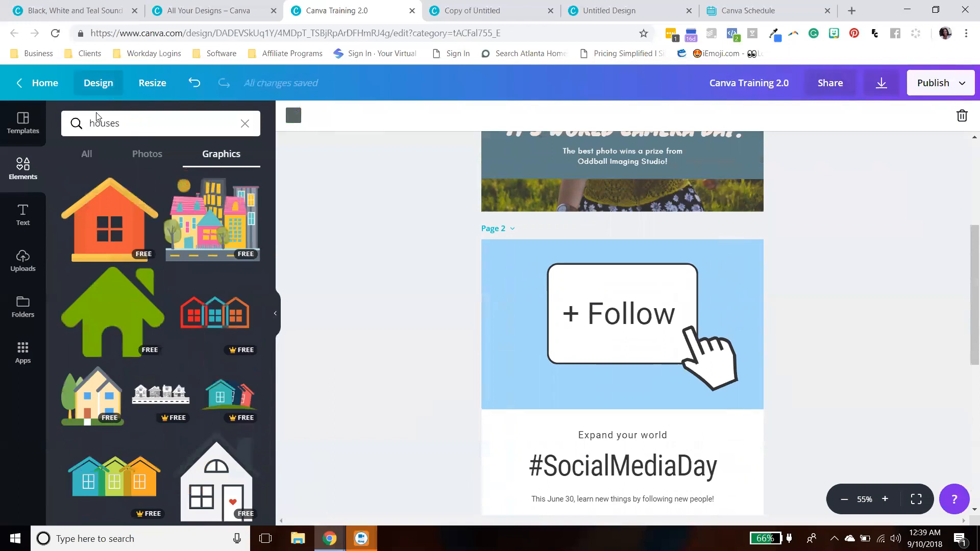
{"action": "left_click", "coordinate": [87, 159]}
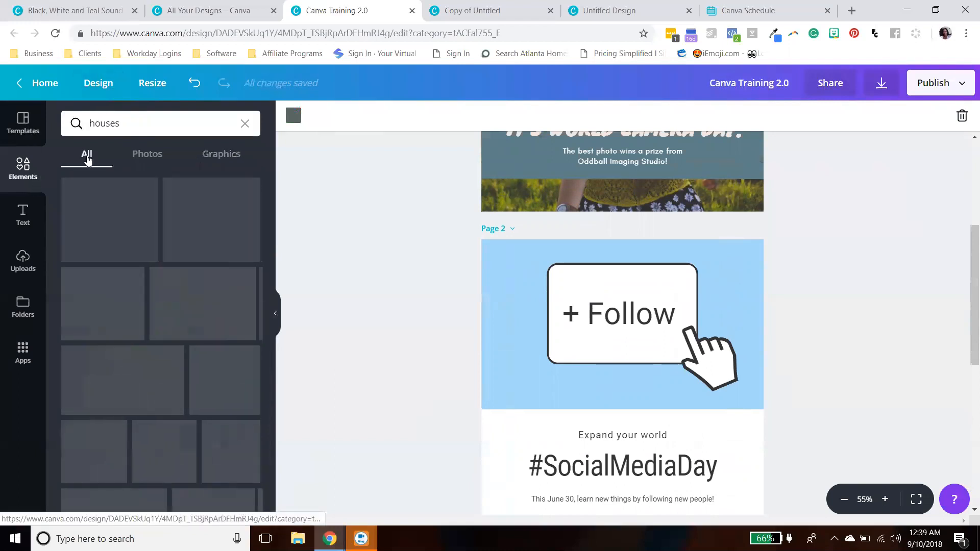
{"action": "left_click", "coordinate": [245, 124]}
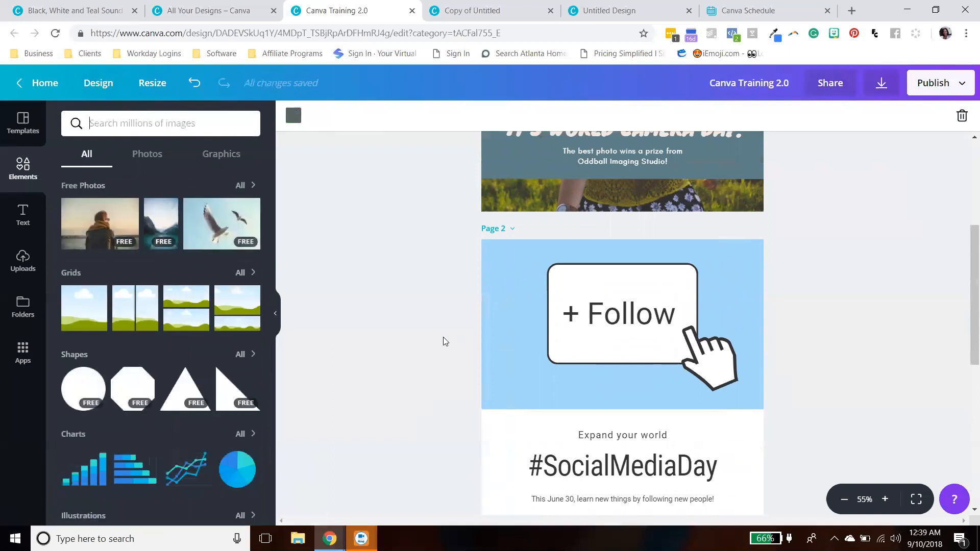
- Add a new fourth page after the Arden Park House page
{"action": "scroll", "coordinate": [444, 341], "scroll_direction": "down", "scroll_amount": 5}
{"action": "scroll", "coordinate": [443, 341], "scroll_direction": "down", "scroll_amount": 1}
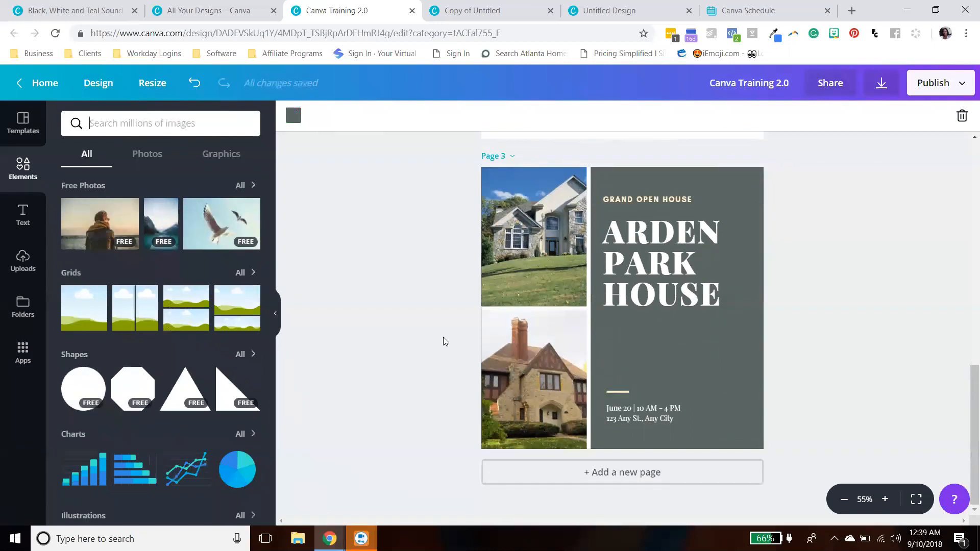
{"action": "left_click", "coordinate": [662, 474]}
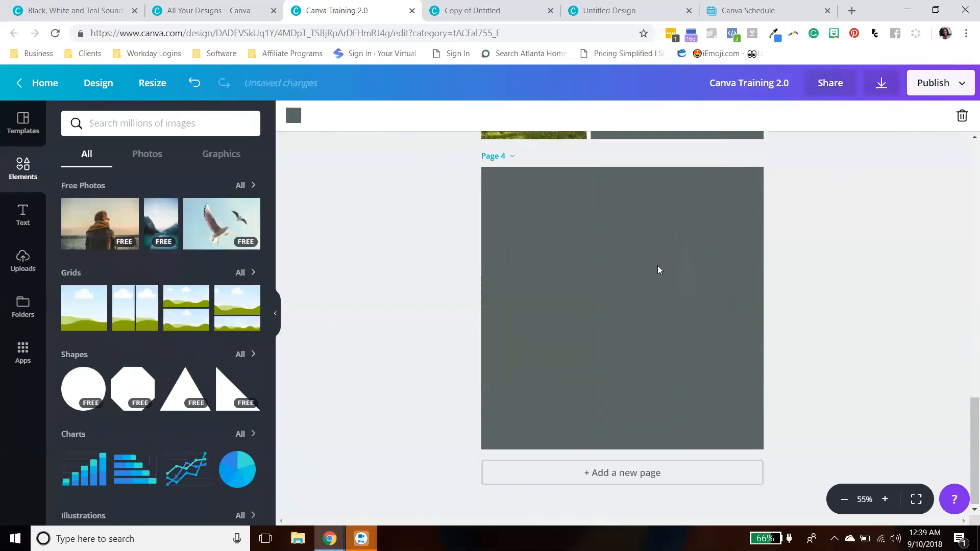
{"action": "scroll", "coordinate": [676, 289], "scroll_direction": "up", "scroll_amount": 4}
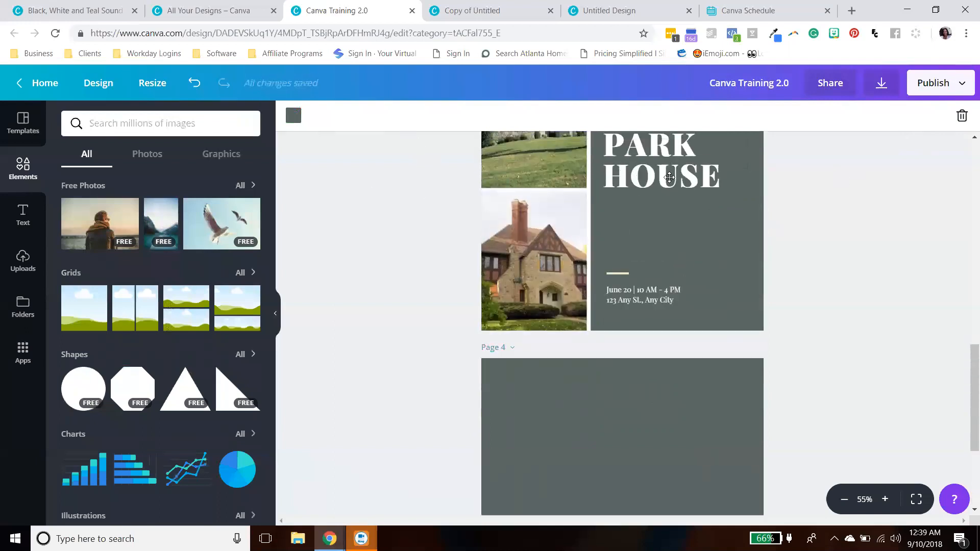
- Delete the grey background from the new fourth page
{"action": "scroll", "coordinate": [629, 285], "scroll_direction": "down", "scroll_amount": 3}
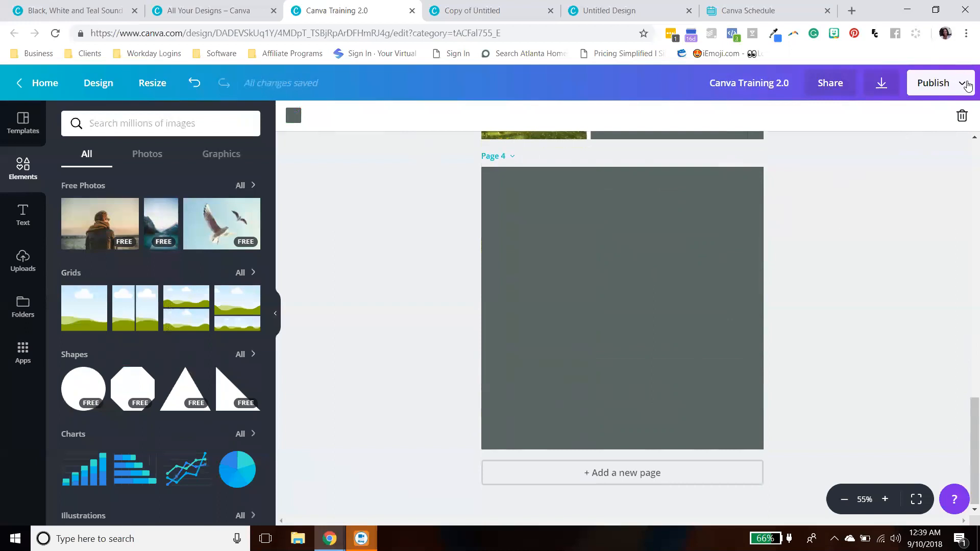
{"action": "left_click", "coordinate": [962, 116]}
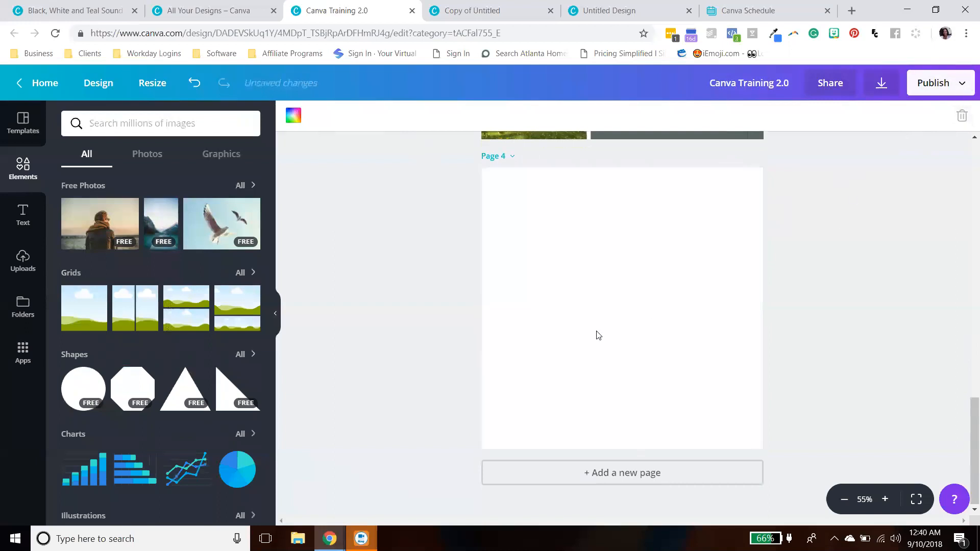
- Try teal, purple and green background colours on the fourth page, then delete the background colour
{"action": "left_click", "coordinate": [816, 323]}
{"action": "left_click", "coordinate": [605, 293]}
{"action": "left_click", "coordinate": [294, 115]}
{"action": "left_click", "coordinate": [306, 234]}
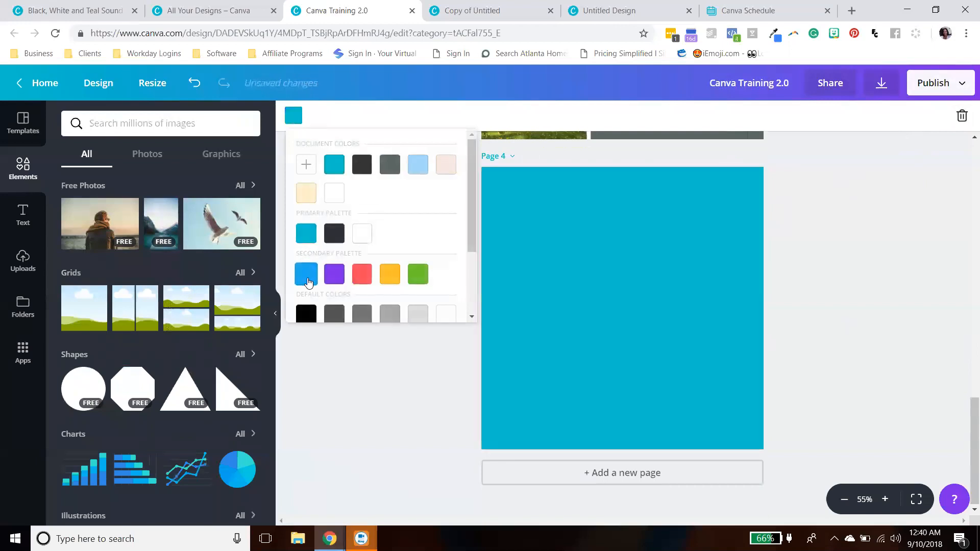
{"action": "left_click", "coordinate": [334, 276]}
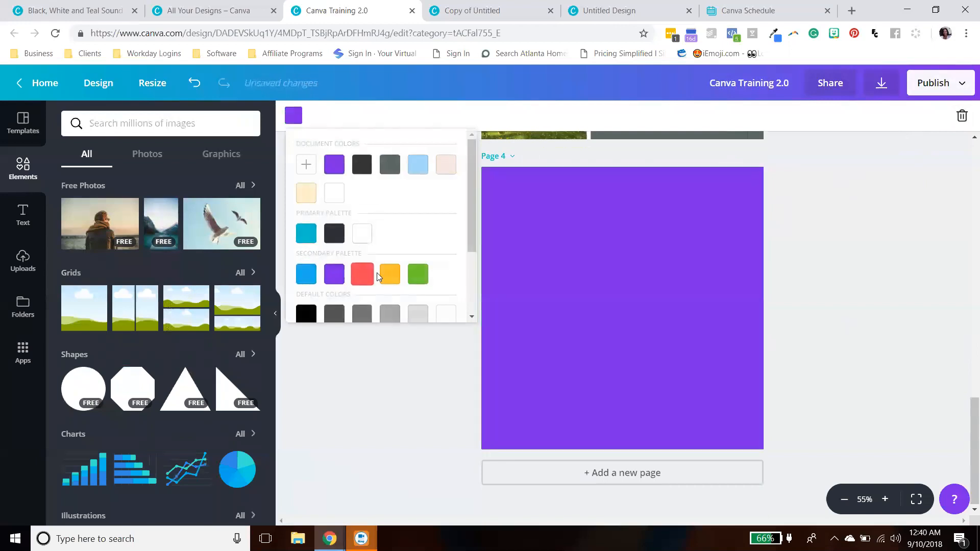
{"action": "left_click", "coordinate": [419, 275]}
{"action": "left_click", "coordinate": [379, 390]}
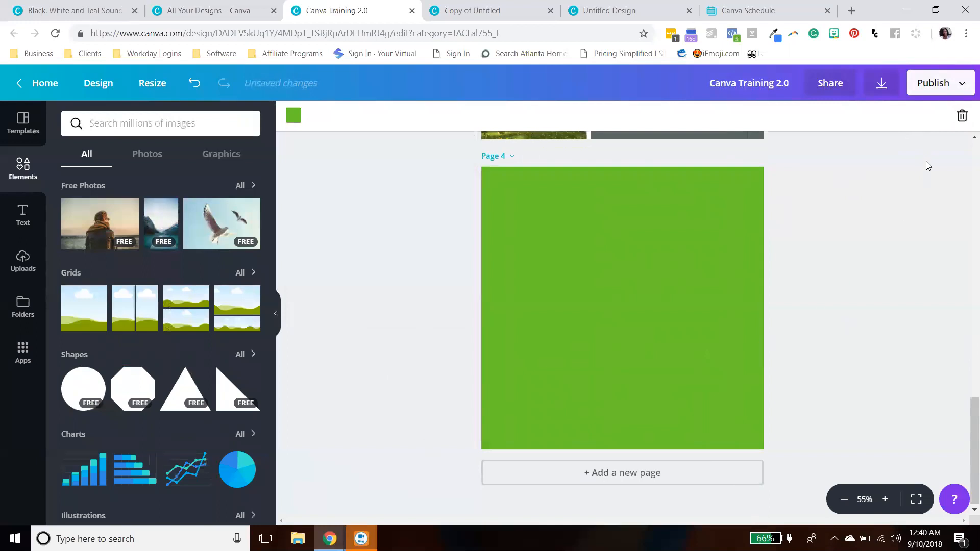
{"action": "left_click", "coordinate": [962, 115]}
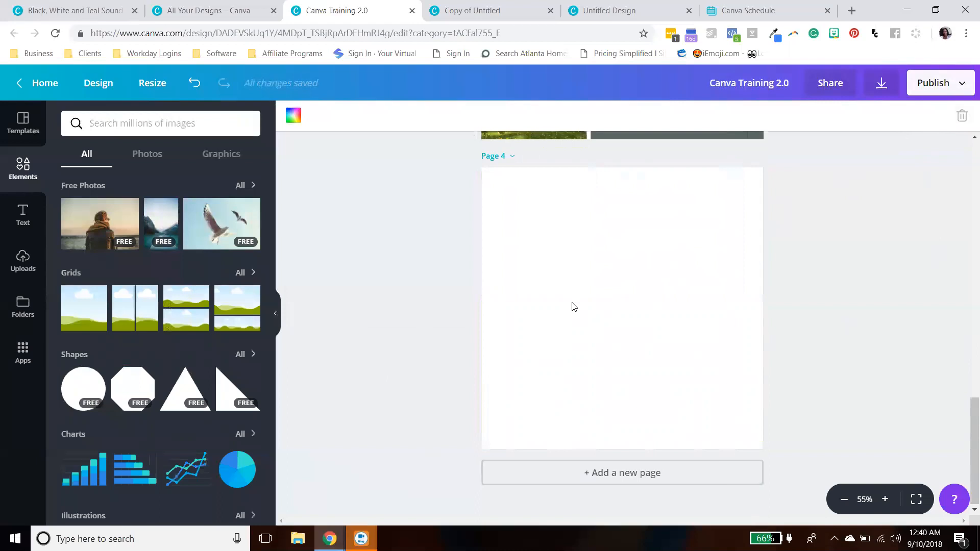
- Show all grids and place the single-frame grid on the fourth page
{"action": "left_click", "coordinate": [240, 274]}
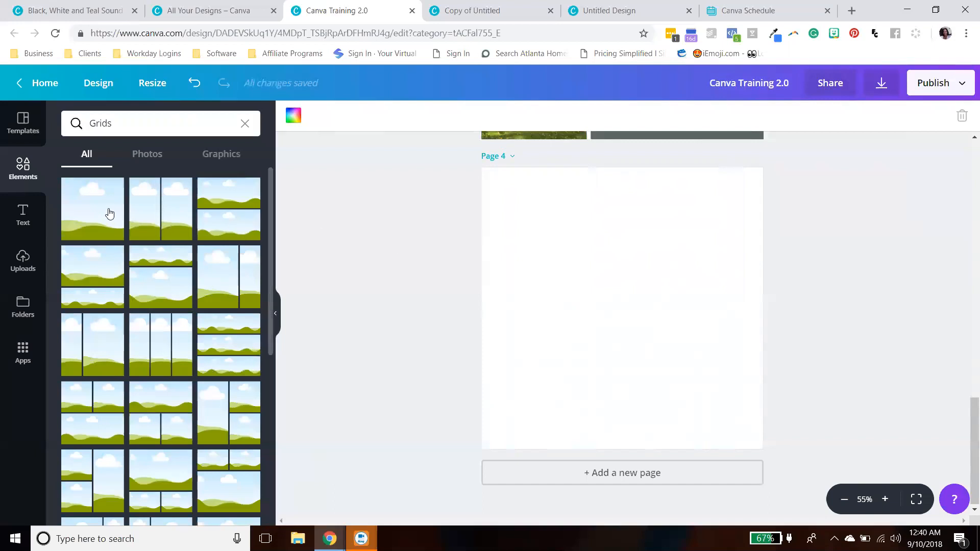
{"action": "left_click_drag", "start_coordinate": [109, 213], "coordinate": [659, 312]}
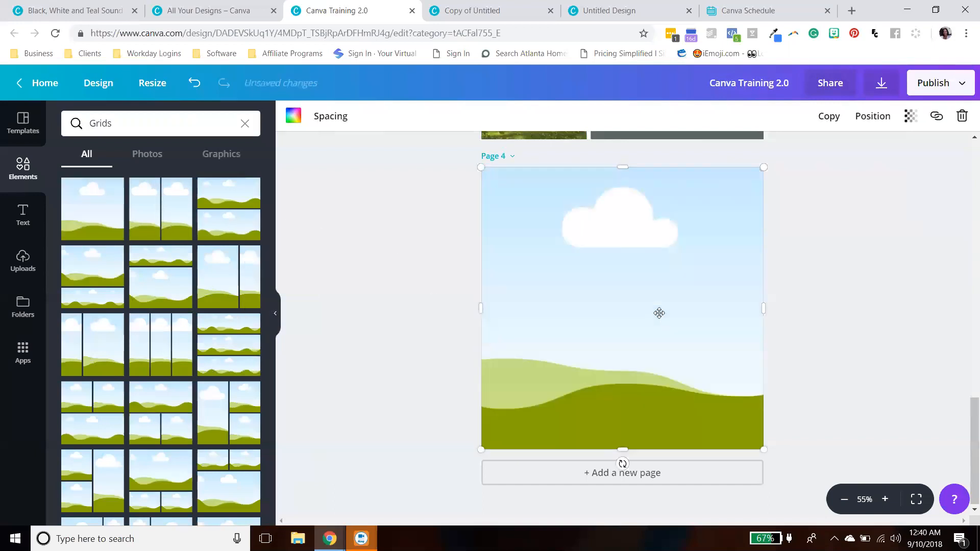
{"action": "left_click", "coordinate": [964, 117]}
{"action": "left_click", "coordinate": [899, 174]}
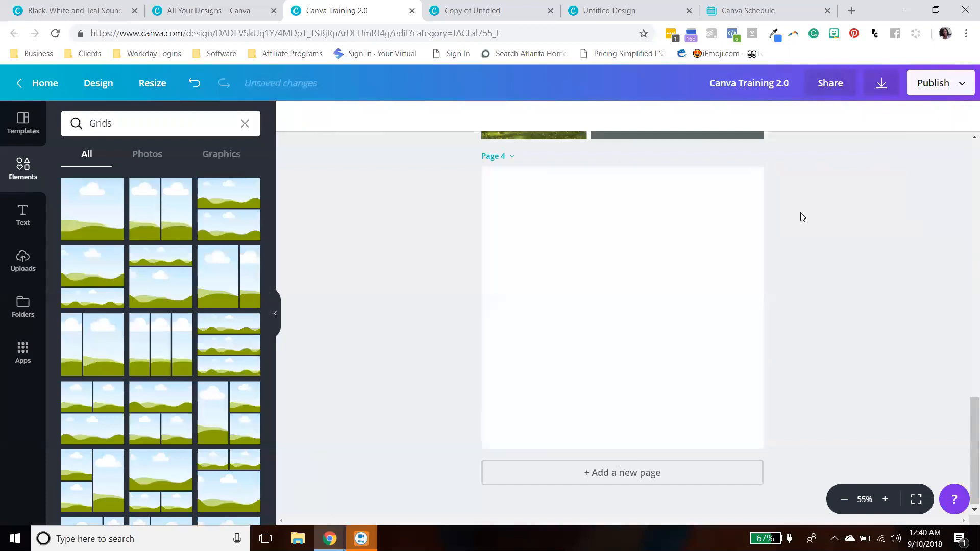
{"action": "left_click", "coordinate": [77, 208]}
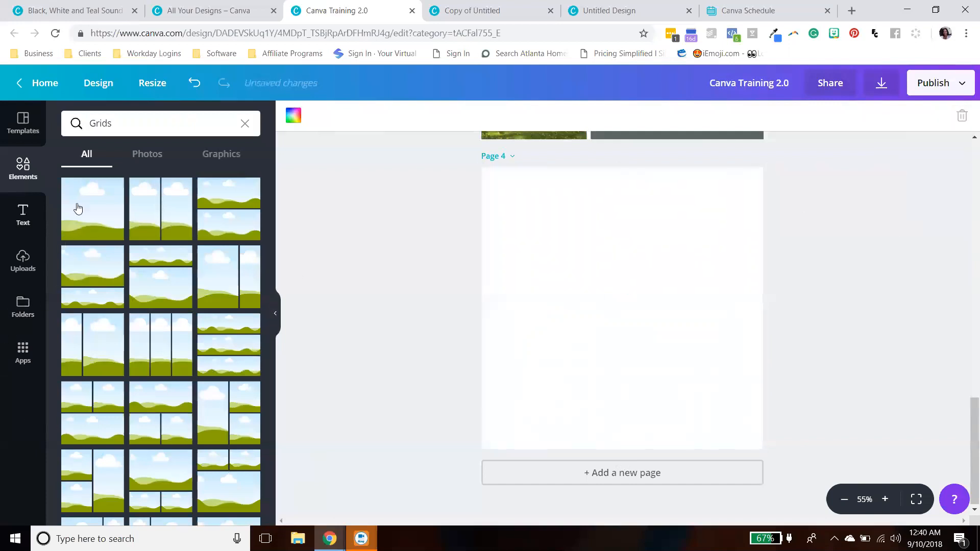
{"action": "left_click", "coordinate": [943, 222]}
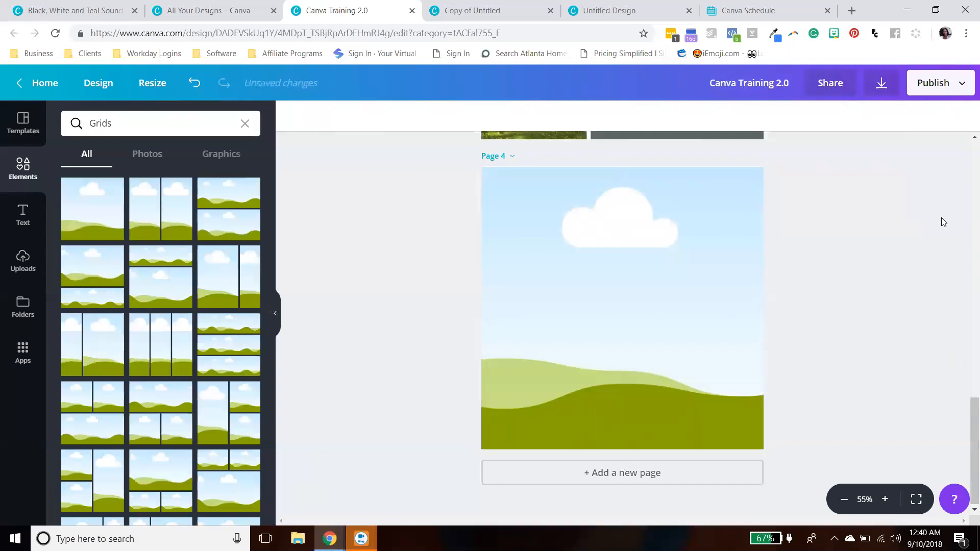
{"action": "left_click", "coordinate": [664, 301]}
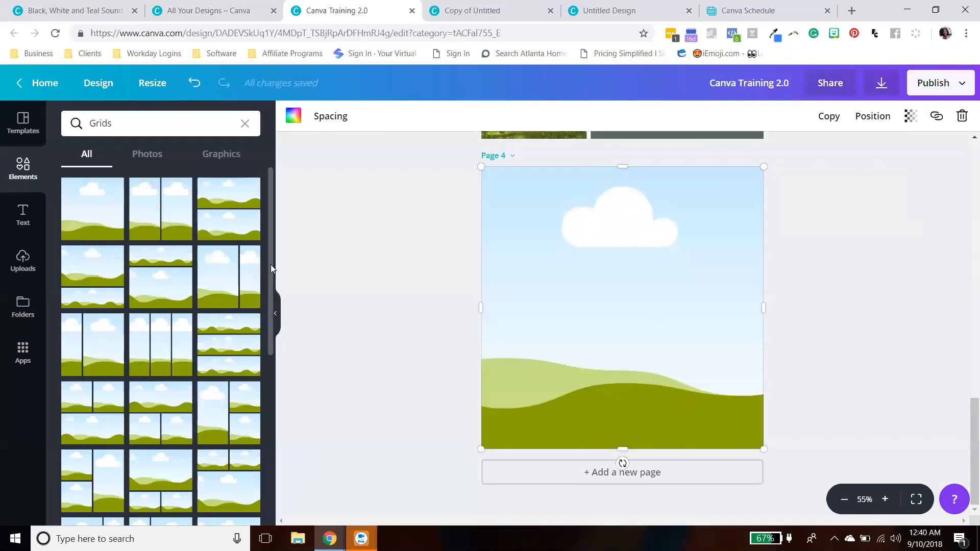
- Drop the two-frame grid onto the fourth page's grid
{"action": "scroll", "coordinate": [271, 264], "scroll_direction": "down", "scroll_amount": 5}
{"action": "scroll", "coordinate": [173, 297], "scroll_direction": "up", "scroll_amount": 5}
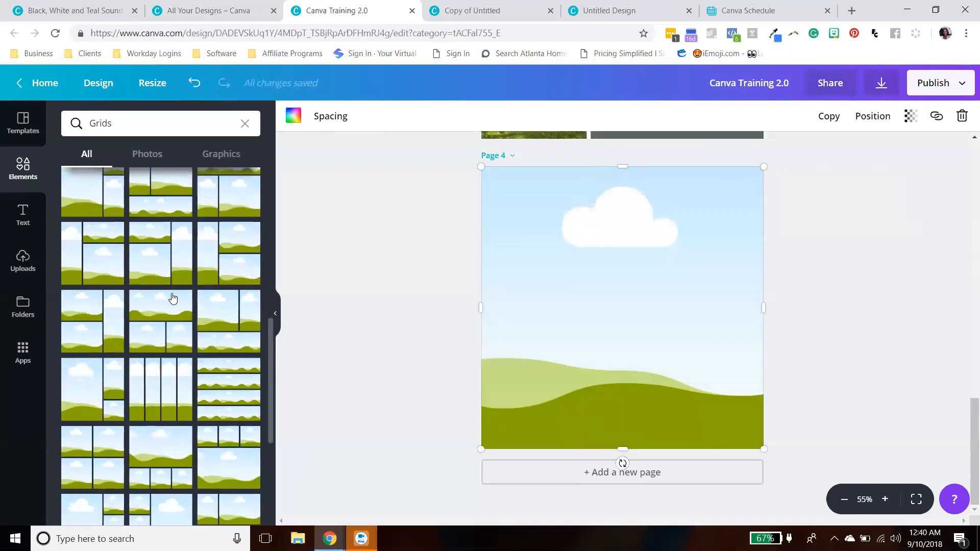
{"action": "scroll", "coordinate": [174, 298], "scroll_direction": "up", "scroll_amount": 2}
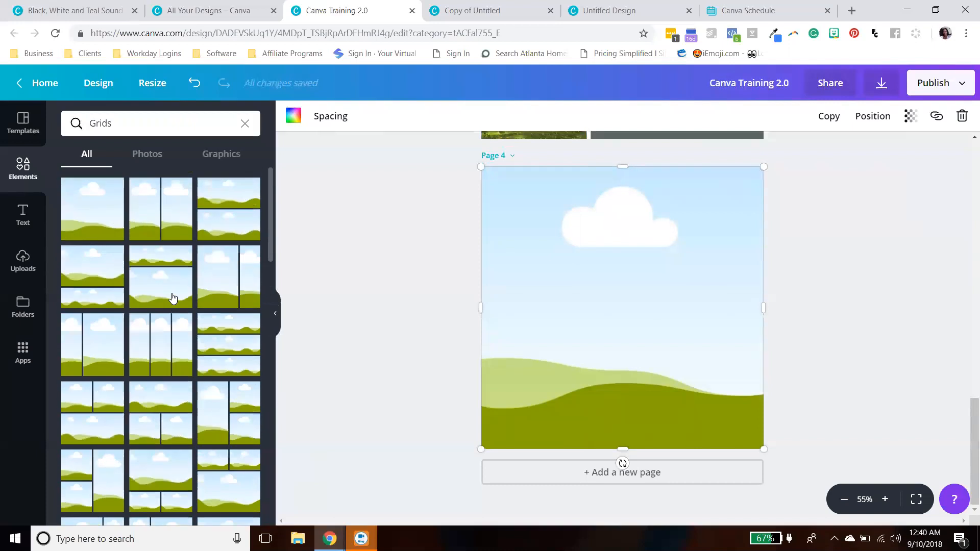
{"action": "left_click_drag", "start_coordinate": [164, 240], "coordinate": [517, 322]}
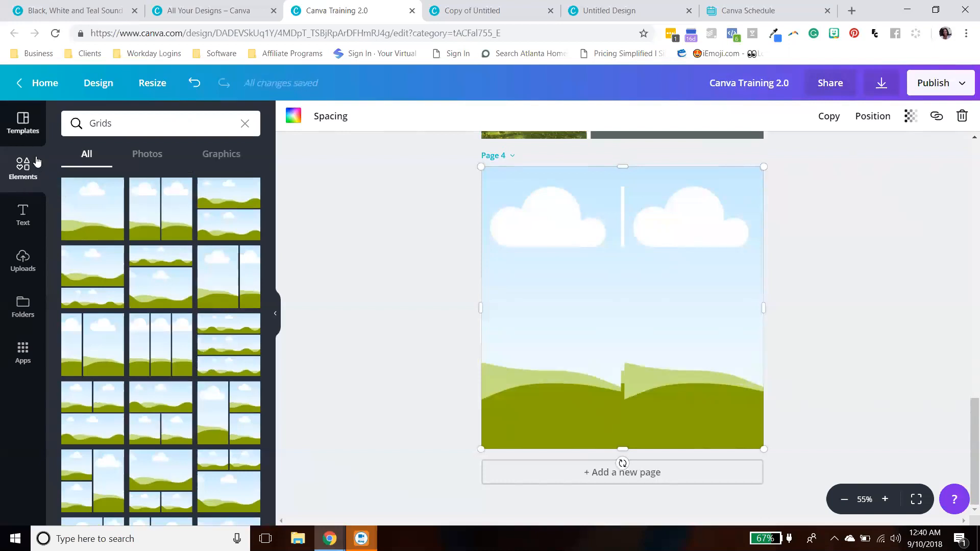
- Drop two grid photos into the left and right frames of the two-frame grid
{"action": "left_click", "coordinate": [146, 155]}
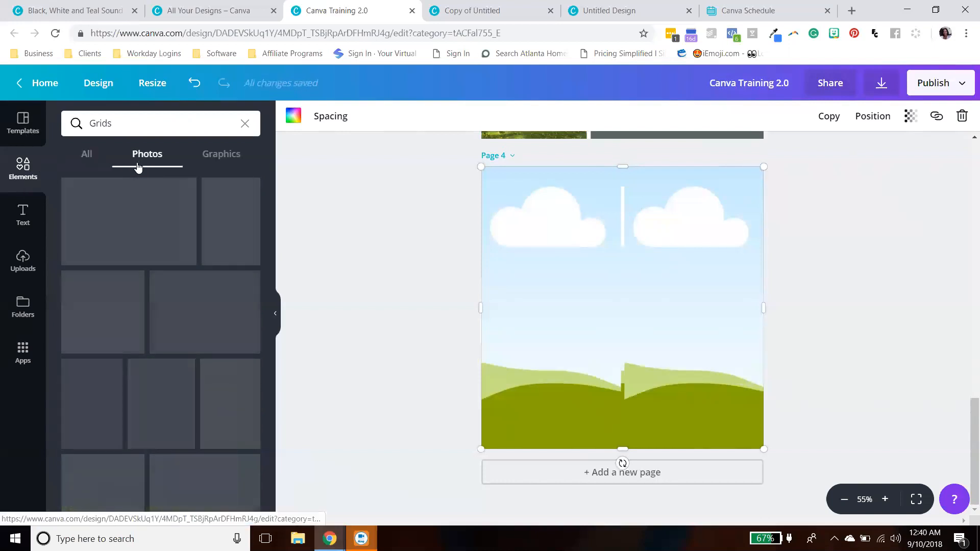
{"action": "left_click_drag", "start_coordinate": [114, 313], "coordinate": [498, 283]}
{"action": "left_click_drag", "start_coordinate": [127, 219], "coordinate": [692, 307]}
{"action": "scroll", "coordinate": [888, 335], "scroll_direction": "up", "scroll_amount": 5}
{"action": "scroll", "coordinate": [894, 293], "scroll_direction": "down", "scroll_amount": 5}
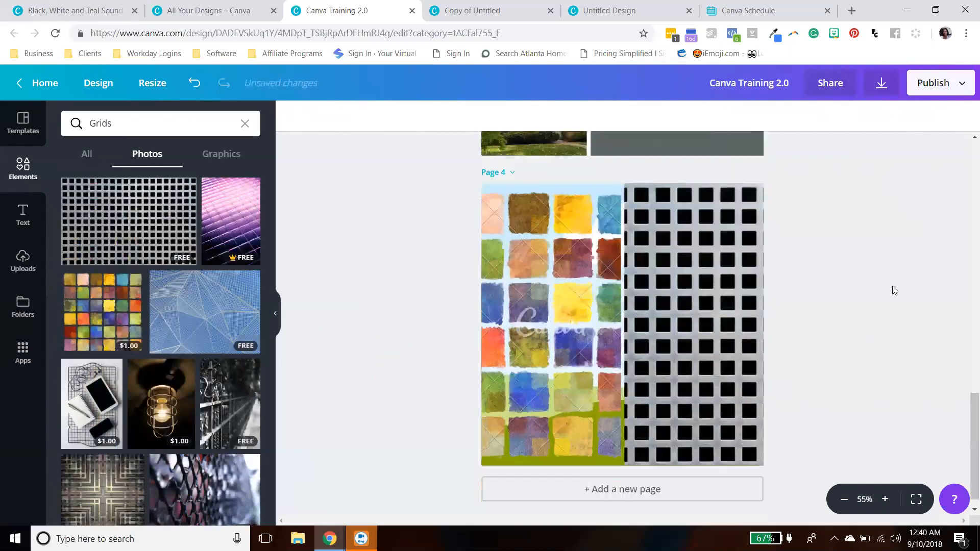
- Delete both photos from the two-frame grid
{"action": "left_click", "coordinate": [83, 162]}
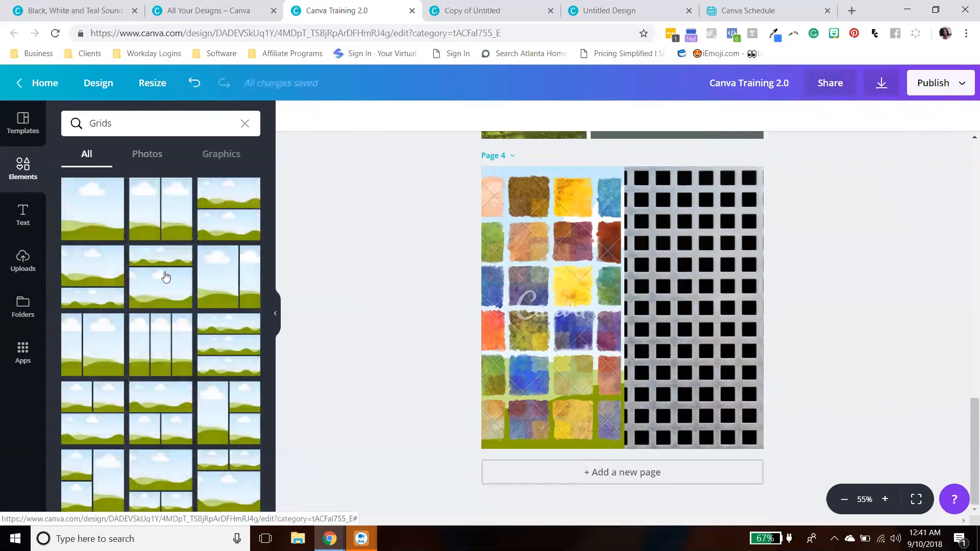
{"action": "left_click", "coordinate": [540, 272]}
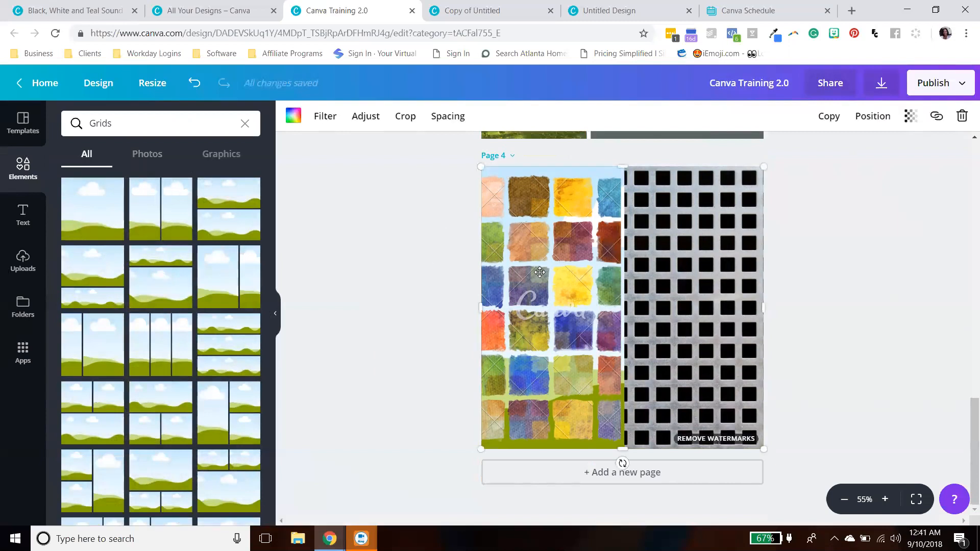
{"action": "left_click", "coordinate": [962, 116]}
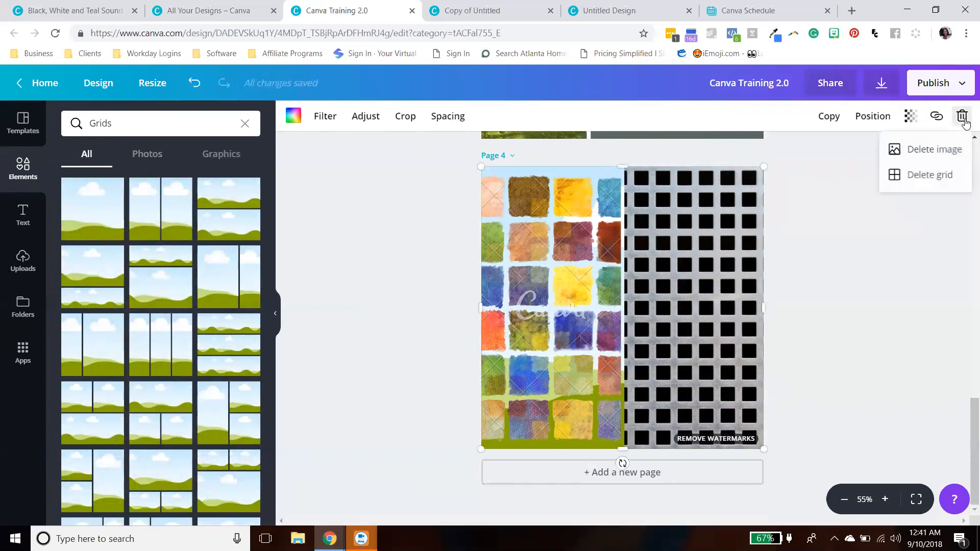
{"action": "left_click", "coordinate": [951, 153]}
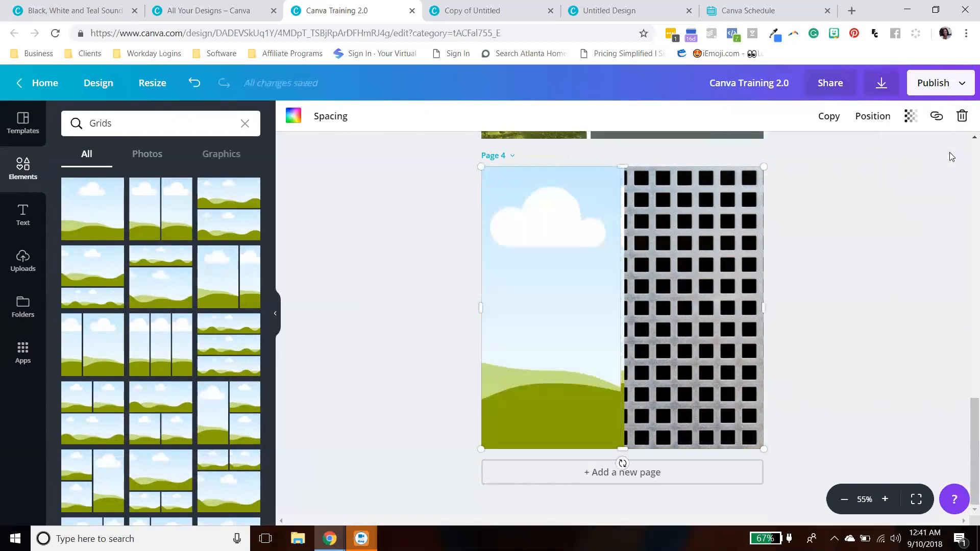
{"action": "left_click", "coordinate": [965, 120]}
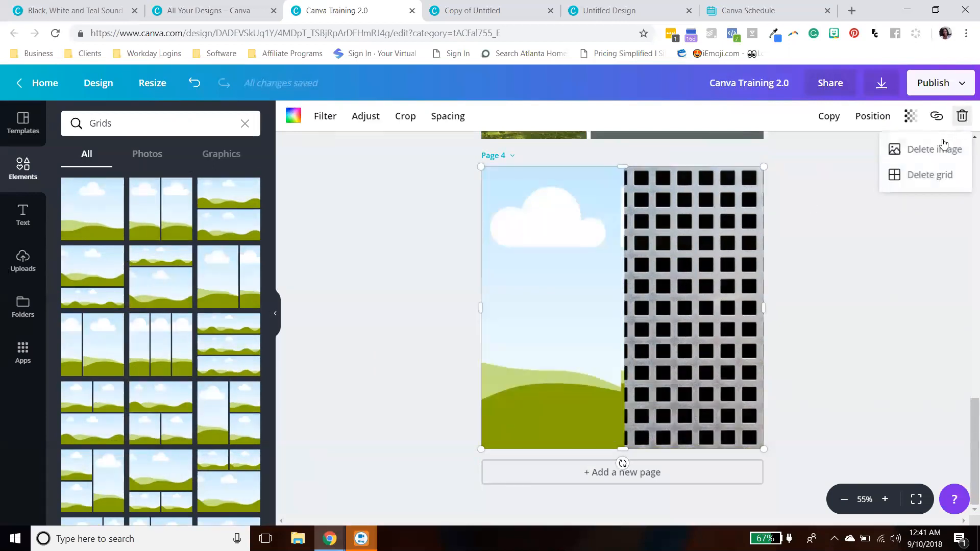
{"action": "left_click", "coordinate": [951, 148]}
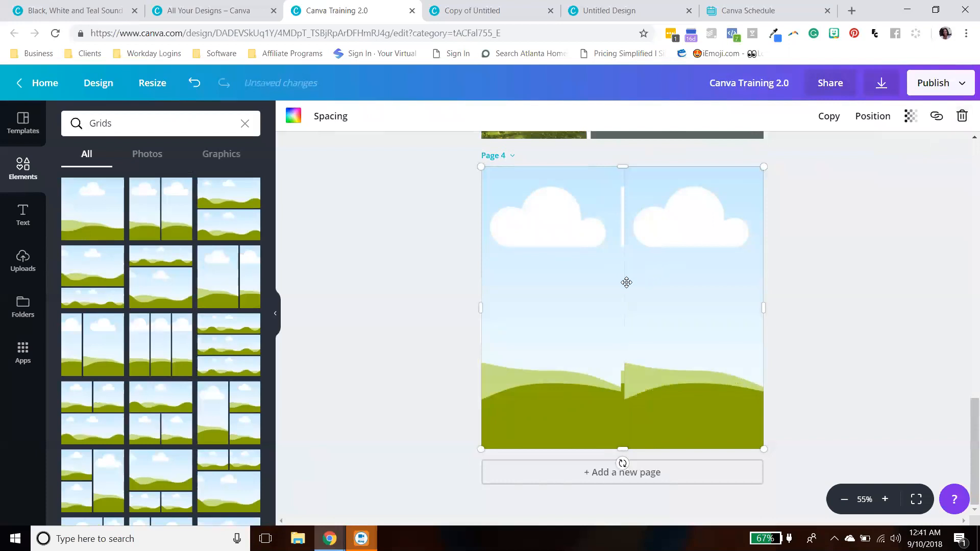
- Delete the two-frame grid and then the single-frame grid from the fourth page
{"action": "left_click", "coordinate": [962, 116]}
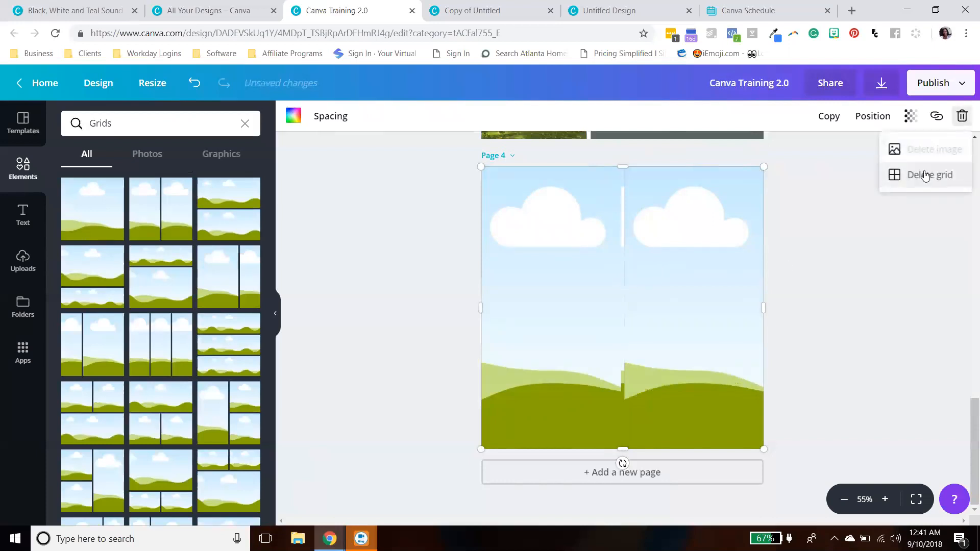
{"action": "left_click", "coordinate": [929, 174]}
{"action": "left_click", "coordinate": [706, 289]}
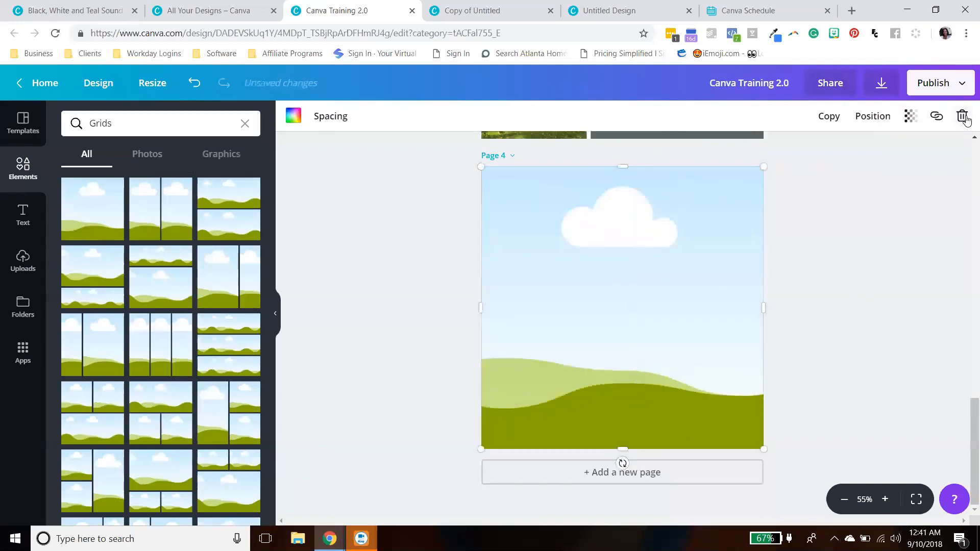
{"action": "left_click", "coordinate": [963, 118]}
{"action": "left_click", "coordinate": [929, 188]}
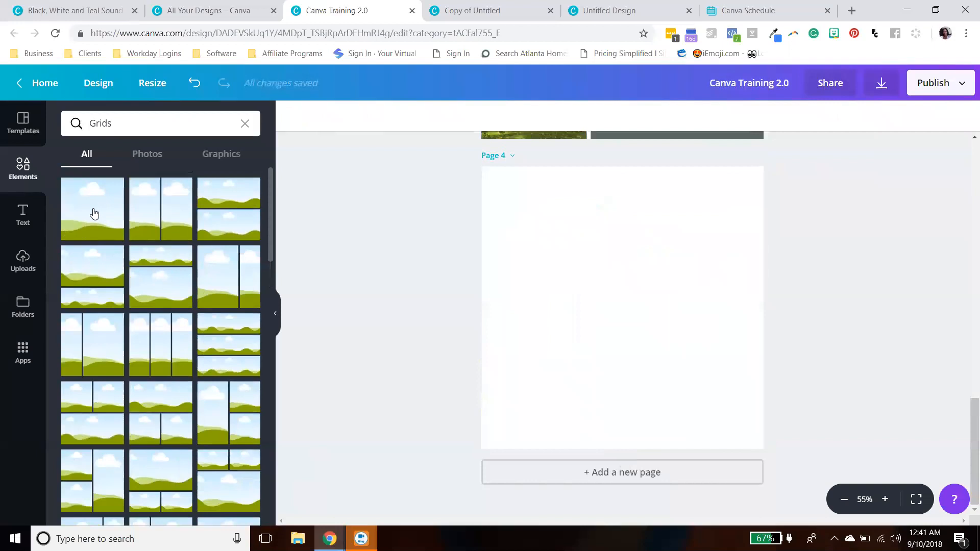
- Add the single-frame grid to the fourth page and clear the grids search
{"action": "left_click", "coordinate": [94, 214]}
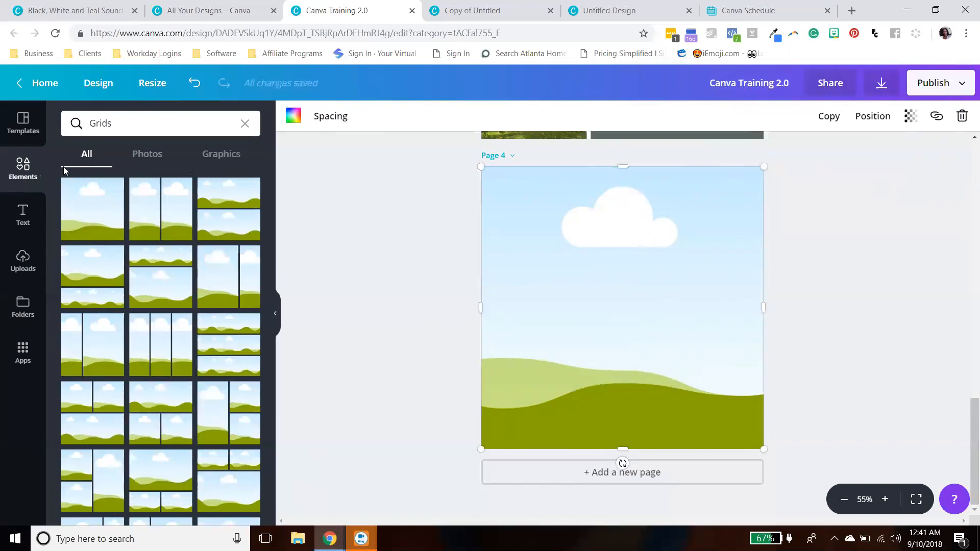
{"action": "left_click", "coordinate": [245, 123]}
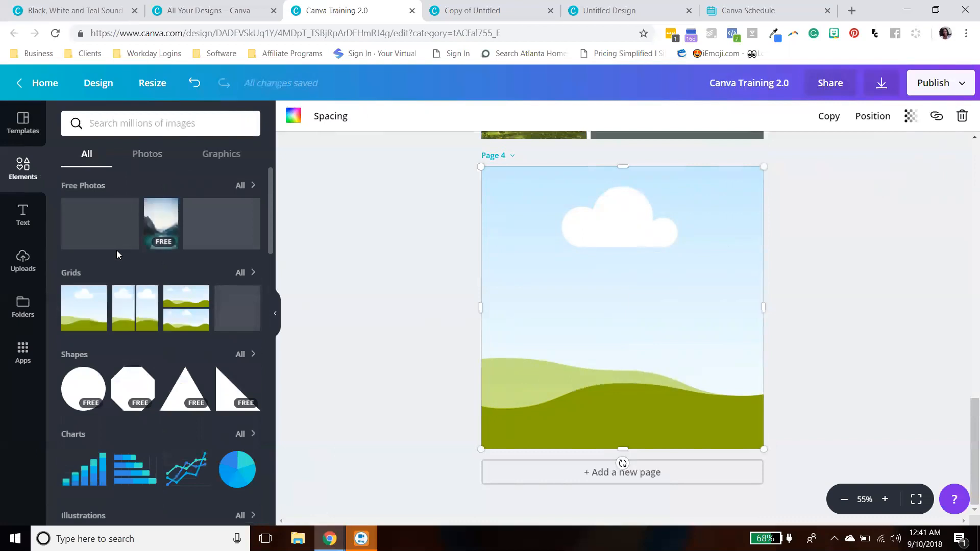
- Browse the free photo categories in the element library
{"action": "left_click", "coordinate": [150, 156]}
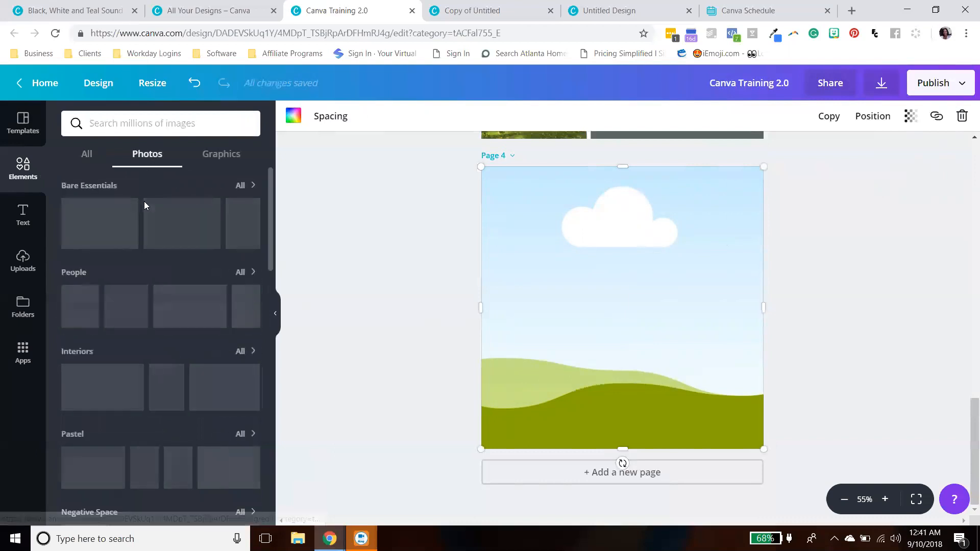
{"action": "scroll", "coordinate": [137, 226], "scroll_direction": "down", "scroll_amount": 1}
{"action": "scroll", "coordinate": [136, 227], "scroll_direction": "up", "scroll_amount": 1}
{"action": "scroll", "coordinate": [118, 219], "scroll_direction": "down", "scroll_amount": 1}
{"action": "scroll", "coordinate": [121, 221], "scroll_direction": "up", "scroll_amount": 1}
{"action": "scroll", "coordinate": [137, 255], "scroll_direction": "down", "scroll_amount": 1}
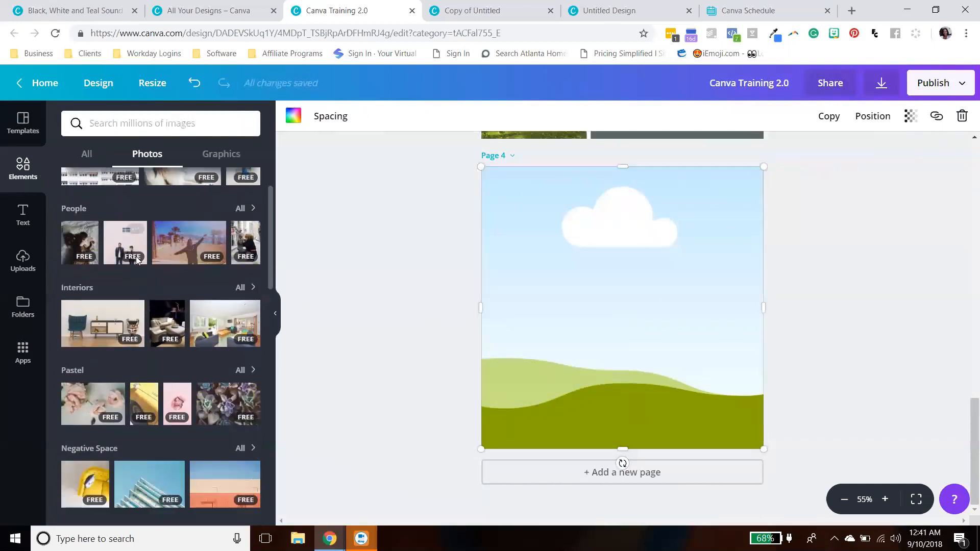
{"action": "scroll", "coordinate": [136, 256], "scroll_direction": "down", "scroll_amount": 3}
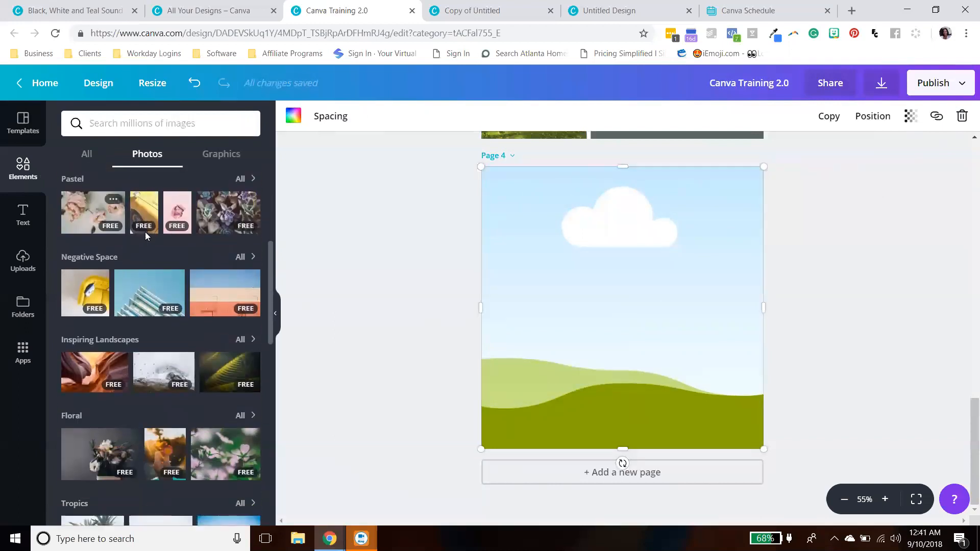
{"action": "scroll", "coordinate": [145, 234], "scroll_direction": "down", "scroll_amount": 1}
{"action": "scroll", "coordinate": [163, 250], "scroll_direction": "down", "scroll_amount": 1}
{"action": "scroll", "coordinate": [159, 259], "scroll_direction": "down", "scroll_amount": 5}
{"action": "scroll", "coordinate": [158, 260], "scroll_direction": "up", "scroll_amount": 4}
{"action": "scroll", "coordinate": [159, 260], "scroll_direction": "down", "scroll_amount": 6}
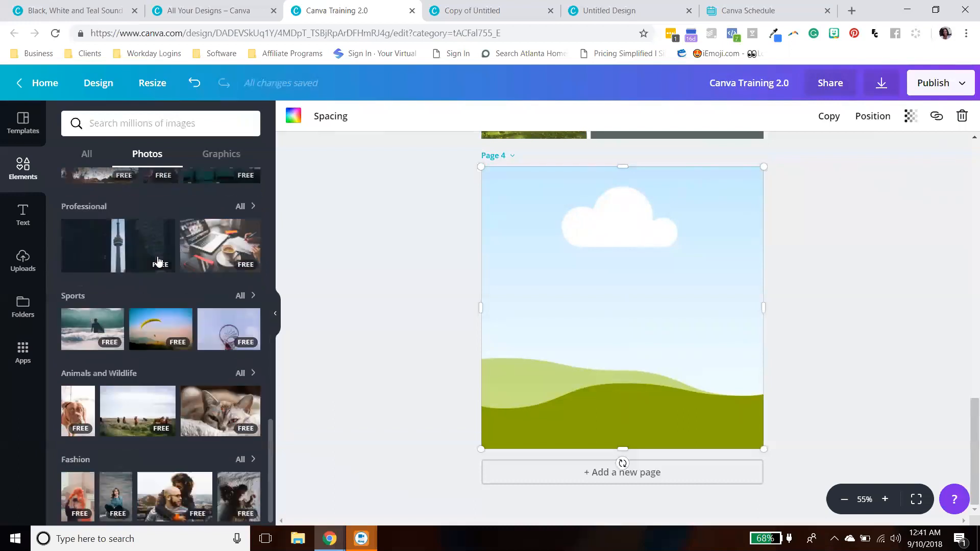
{"action": "scroll", "coordinate": [158, 261], "scroll_direction": "down", "scroll_amount": 1}
- Open the Professional photo collection and drop the laptop-and-coffee photo into the single-frame grid
{"action": "left_click", "coordinate": [99, 194]}
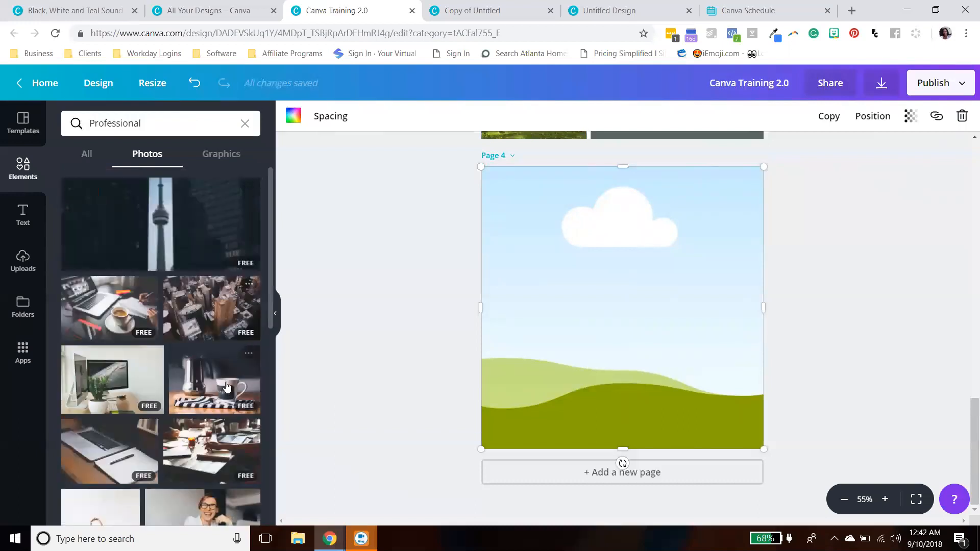
{"action": "scroll", "coordinate": [101, 248], "scroll_direction": "down", "scroll_amount": 1}
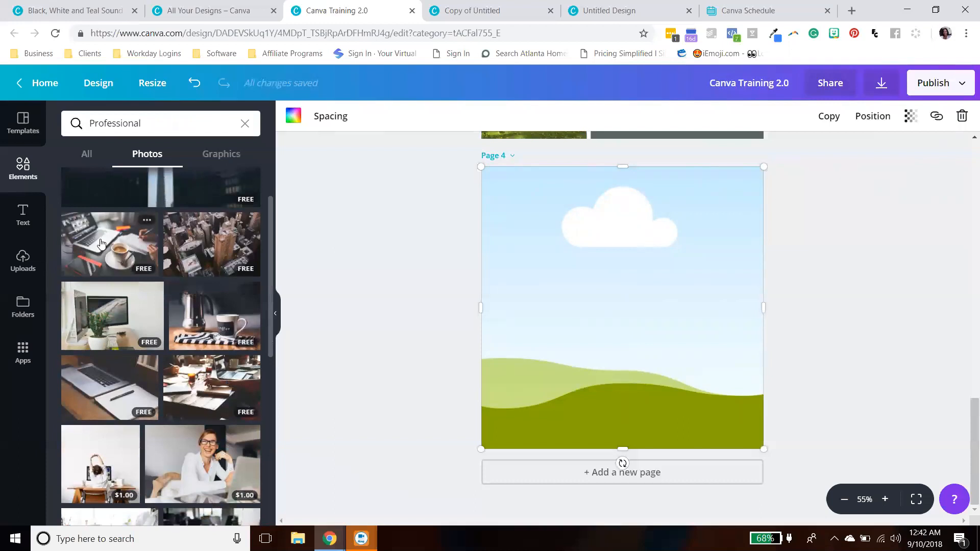
{"action": "left_click_drag", "start_coordinate": [367, 256], "coordinate": [505, 271]}
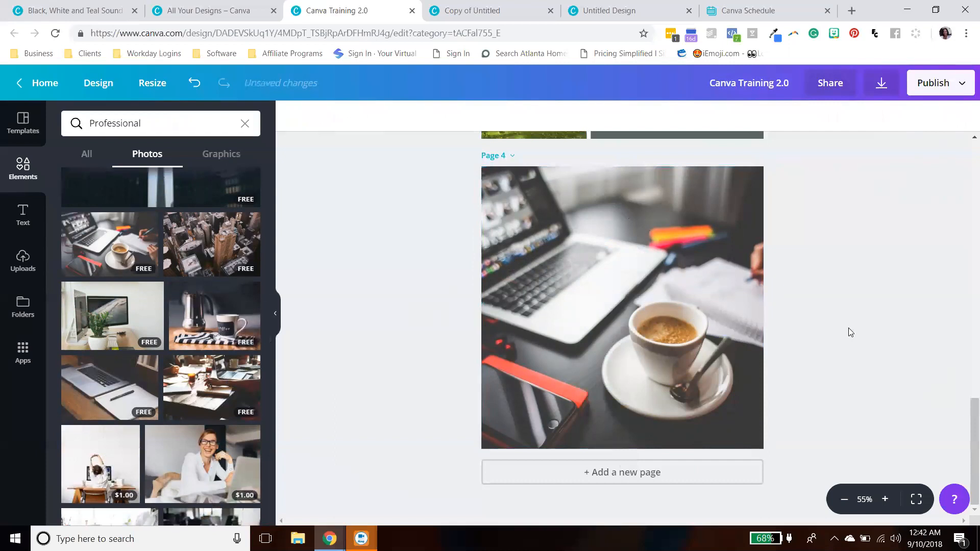
- Delete the grid together with its photo from the fourth page
{"action": "left_click", "coordinate": [687, 308]}
{"action": "left_click", "coordinate": [958, 127]}
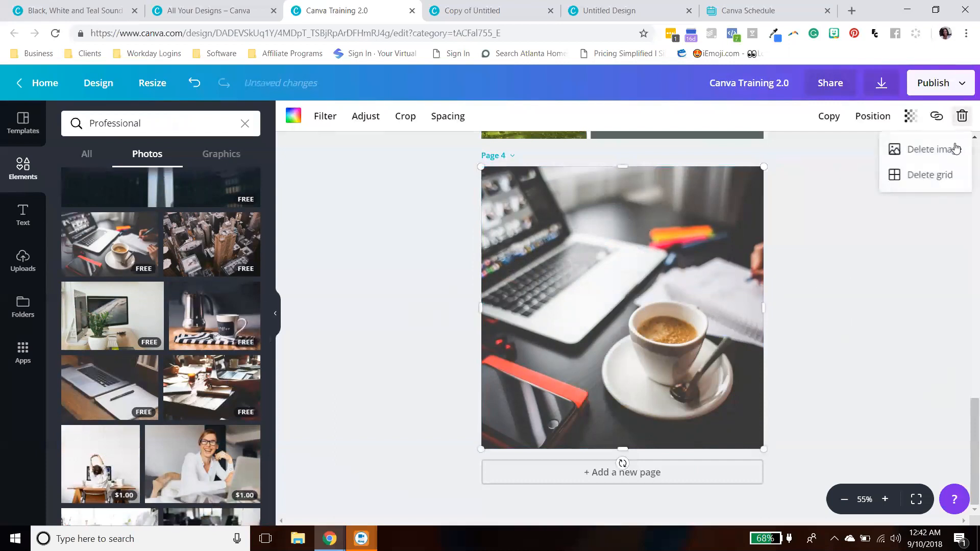
{"action": "left_click", "coordinate": [943, 172]}
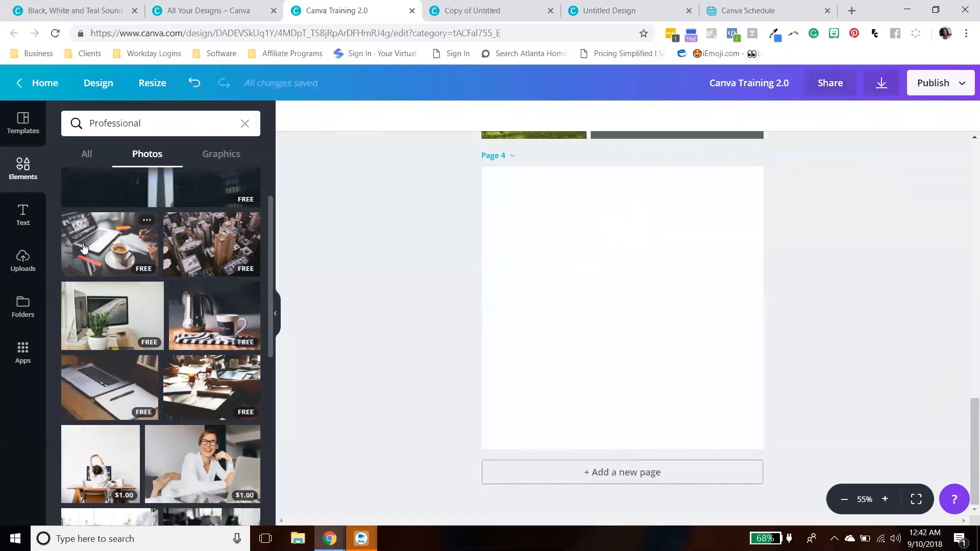
- Add the laptop-and-coffee photo to the fourth page and stretch it to cover the page's full height
{"action": "left_click_drag", "start_coordinate": [159, 255], "coordinate": [532, 246]}
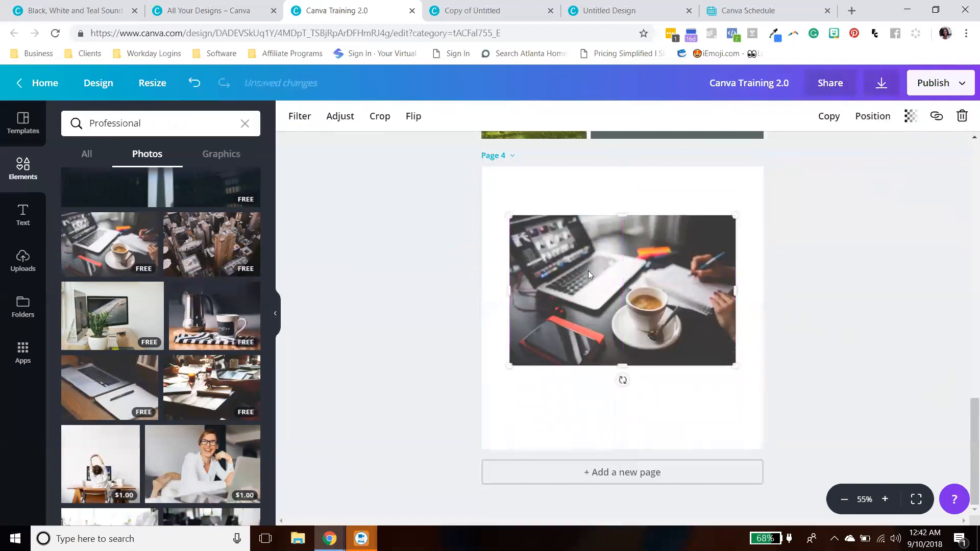
{"action": "left_click", "coordinate": [626, 239]}
{"action": "left_click_drag", "start_coordinate": [621, 213], "coordinate": [618, 155]}
{"action": "left_click_drag", "start_coordinate": [621, 360], "coordinate": [622, 432]}
{"action": "left_click_drag", "start_coordinate": [734, 430], "coordinate": [752, 450]}
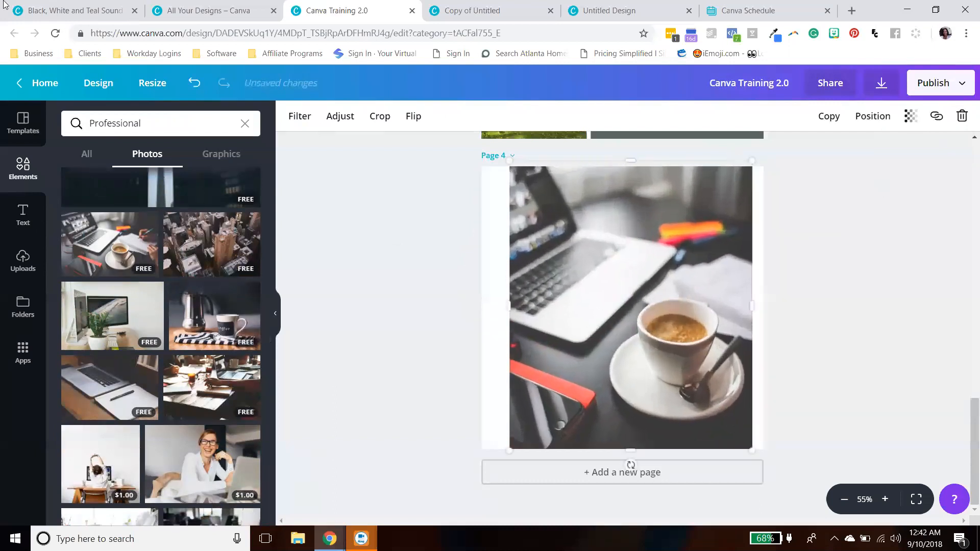
- Reload the editor page, confirming the reload
{"action": "left_click", "coordinate": [55, 33]}
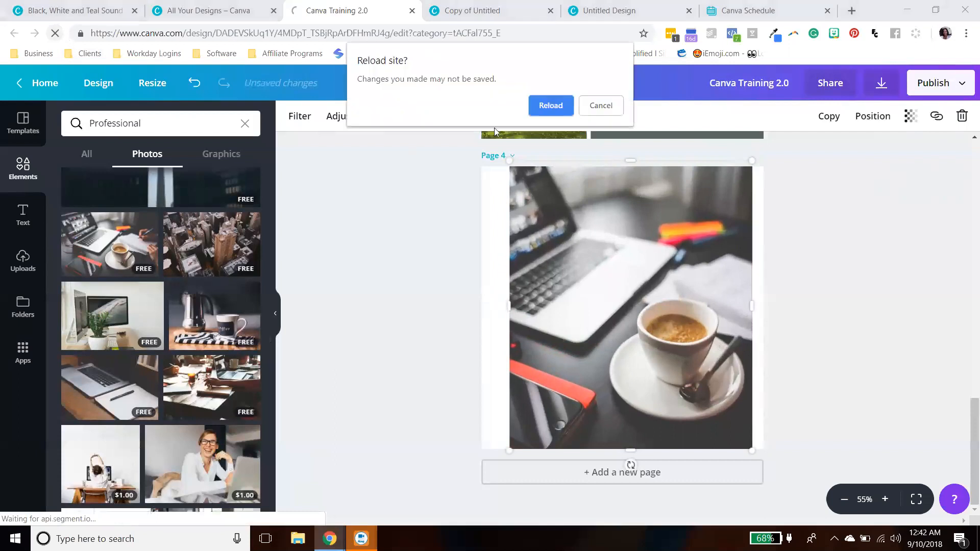
{"action": "left_click", "coordinate": [564, 105]}
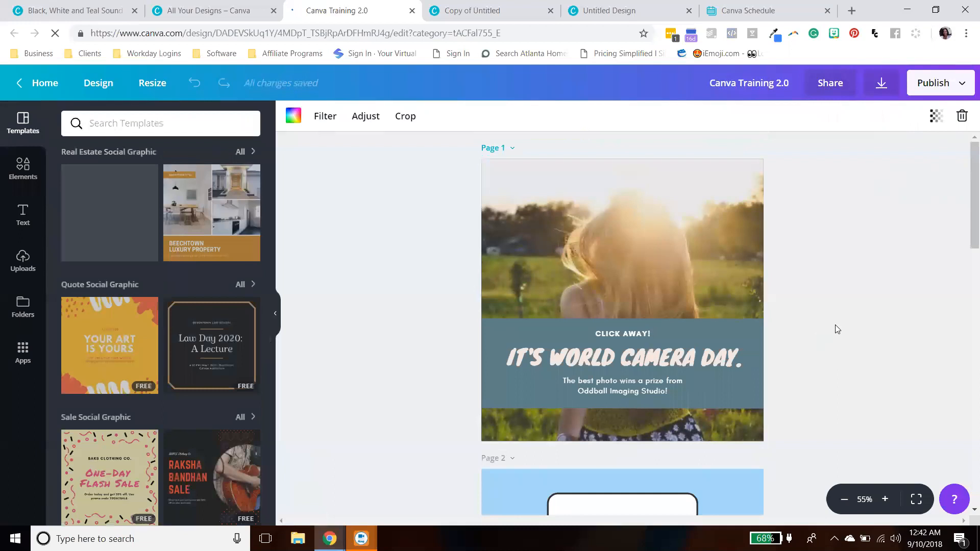
- Stretch the laptop photo's side and top edges so it fills the whole fourth page
{"action": "scroll", "coordinate": [846, 320], "scroll_direction": "down", "scroll_amount": 11}
{"action": "scroll", "coordinate": [848, 319], "scroll_direction": "down", "scroll_amount": 5}
{"action": "left_click", "coordinate": [550, 295]}
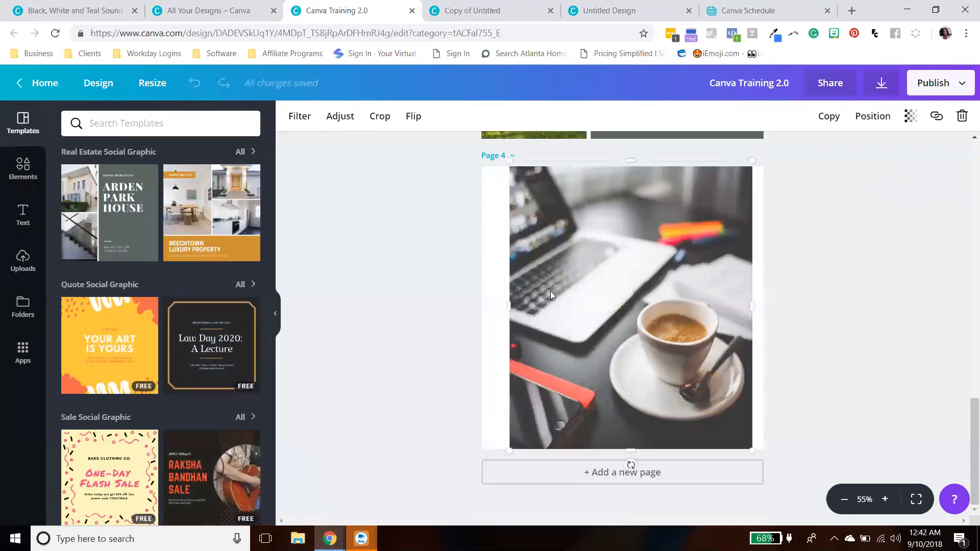
{"action": "left_click_drag", "start_coordinate": [508, 301], "coordinate": [479, 295]}
{"action": "left_click_drag", "start_coordinate": [759, 305], "coordinate": [766, 304]}
{"action": "left_click", "coordinate": [808, 306]}
{"action": "left_click", "coordinate": [703, 322]}
{"action": "left_click", "coordinate": [840, 321]}
{"action": "left_click", "coordinate": [659, 272]}
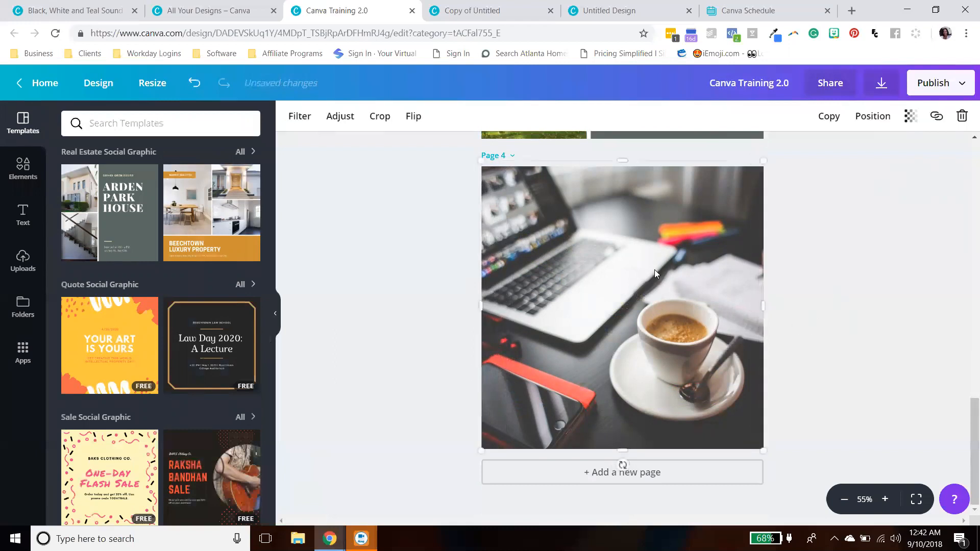
{"action": "left_click_drag", "start_coordinate": [622, 162], "coordinate": [621, 167]}
- Crop the laptop photo by shifting the image within its frame
{"action": "left_click", "coordinate": [781, 278]}
{"action": "left_click", "coordinate": [671, 310]}
{"action": "left_click", "coordinate": [380, 117]}
{"action": "left_click_drag", "start_coordinate": [698, 341], "coordinate": [735, 319]}
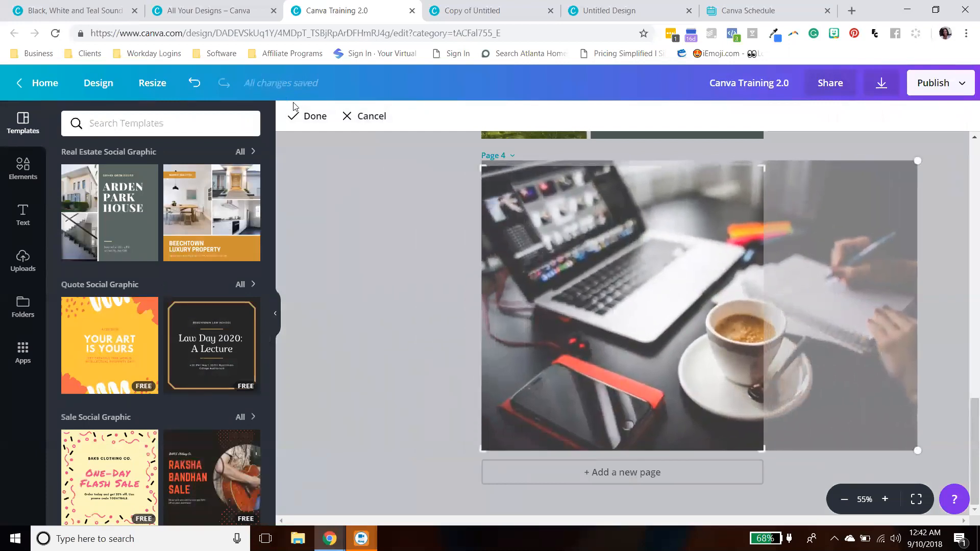
{"action": "left_click", "coordinate": [307, 116]}
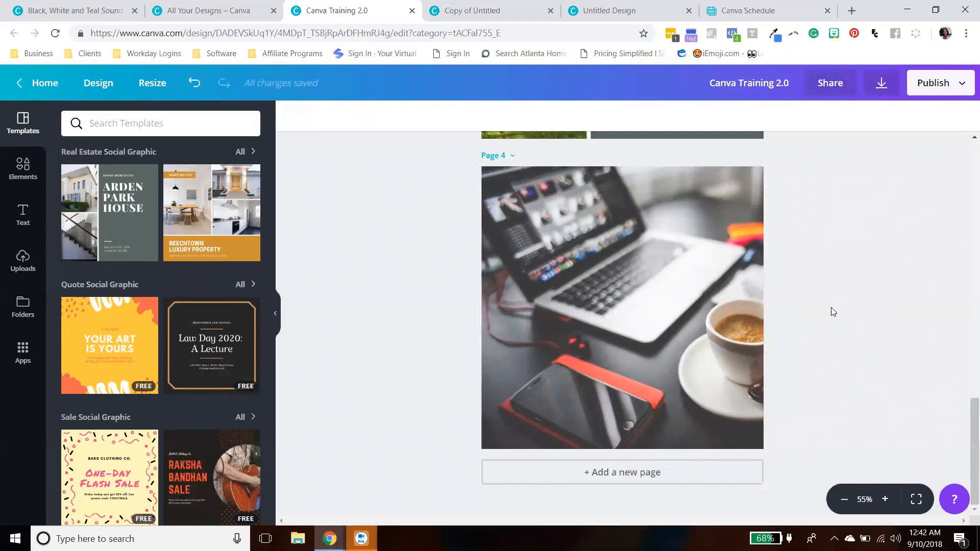
- Delete the laptop photo from the fourth page
{"action": "left_click", "coordinate": [706, 296]}
{"action": "left_click", "coordinate": [791, 304]}
{"action": "left_click", "coordinate": [759, 303]}
{"action": "scroll", "coordinate": [844, 300], "scroll_direction": "up", "scroll_amount": 2}
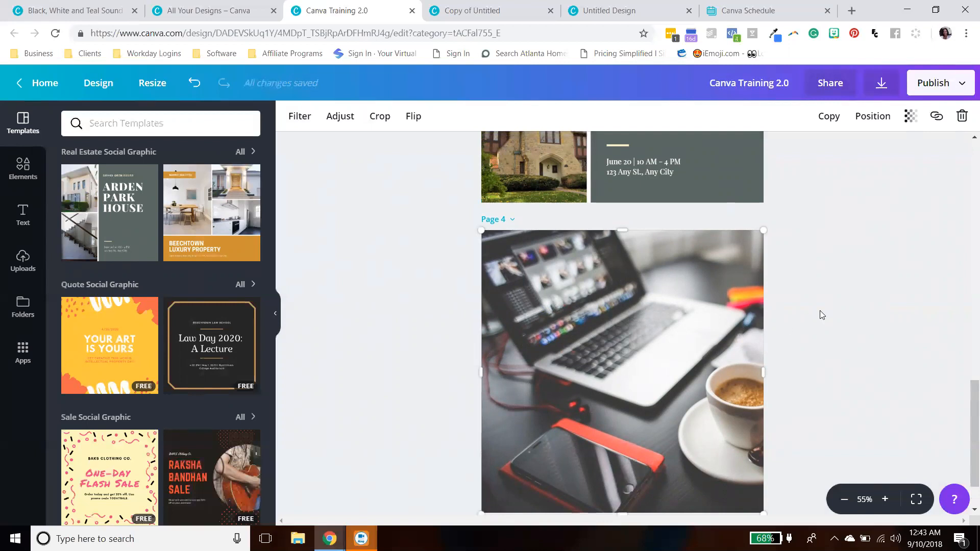
{"action": "scroll", "coordinate": [820, 310], "scroll_direction": "down", "scroll_amount": 1}
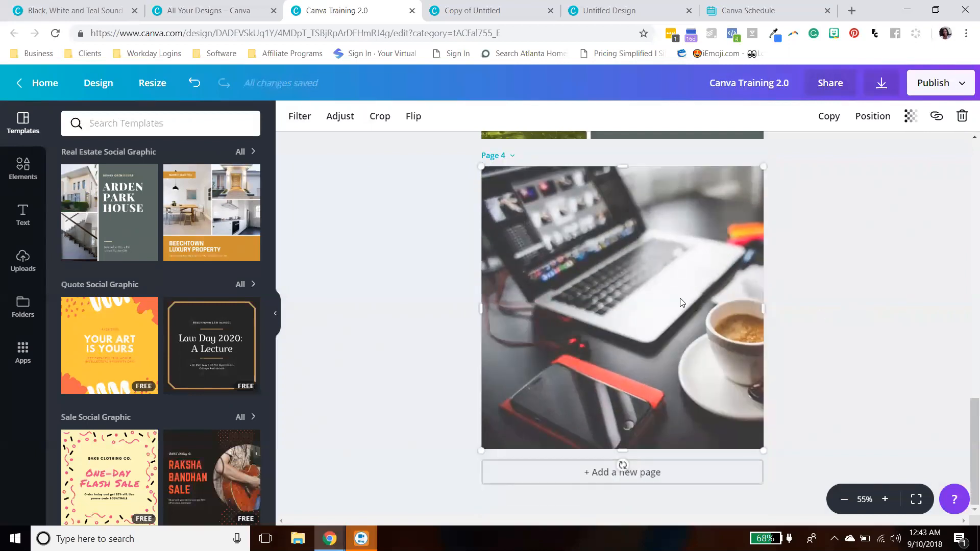
{"action": "left_click", "coordinate": [961, 117]}
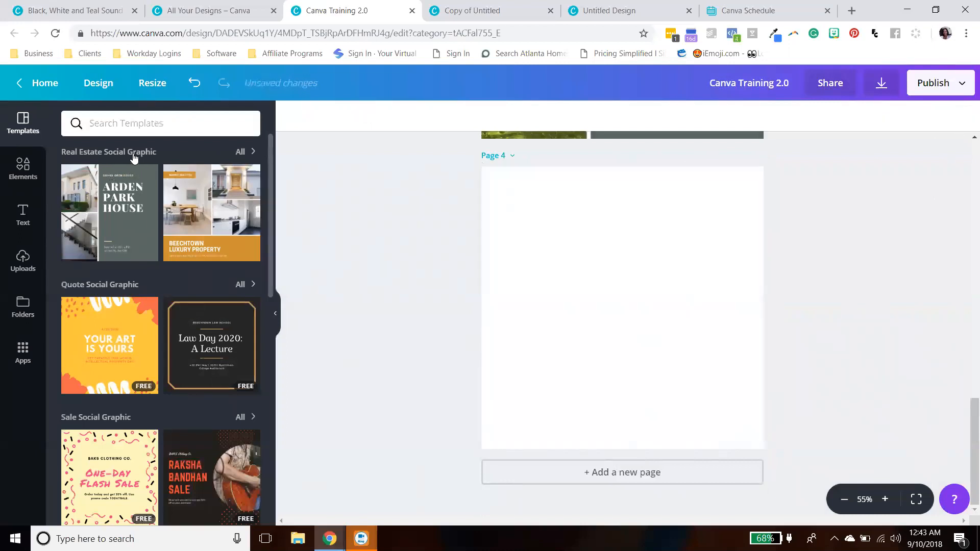
- Add a single-frame grid to the fourth page and fill it with the yellow sofa photo from Negative Space
{"action": "left_click", "coordinate": [23, 167]}
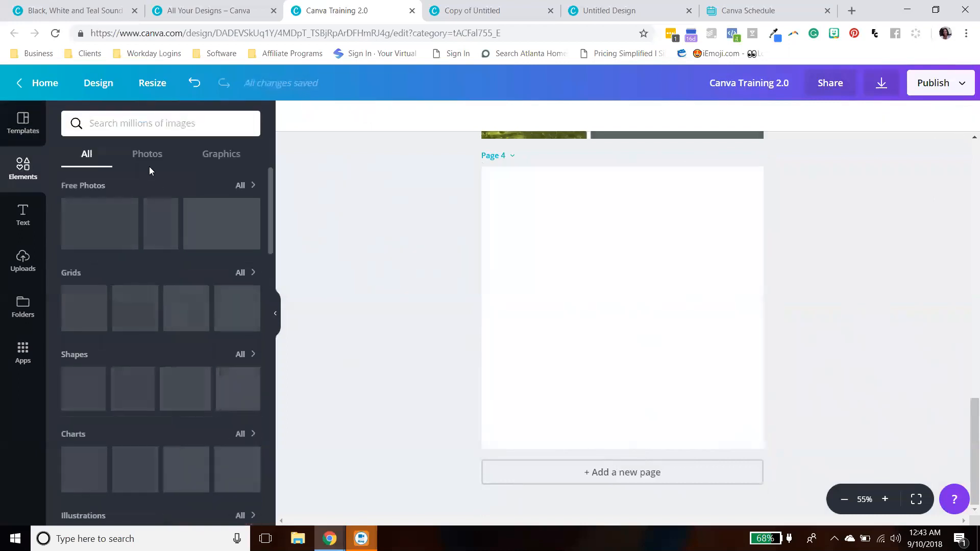
{"action": "left_click", "coordinate": [86, 310]}
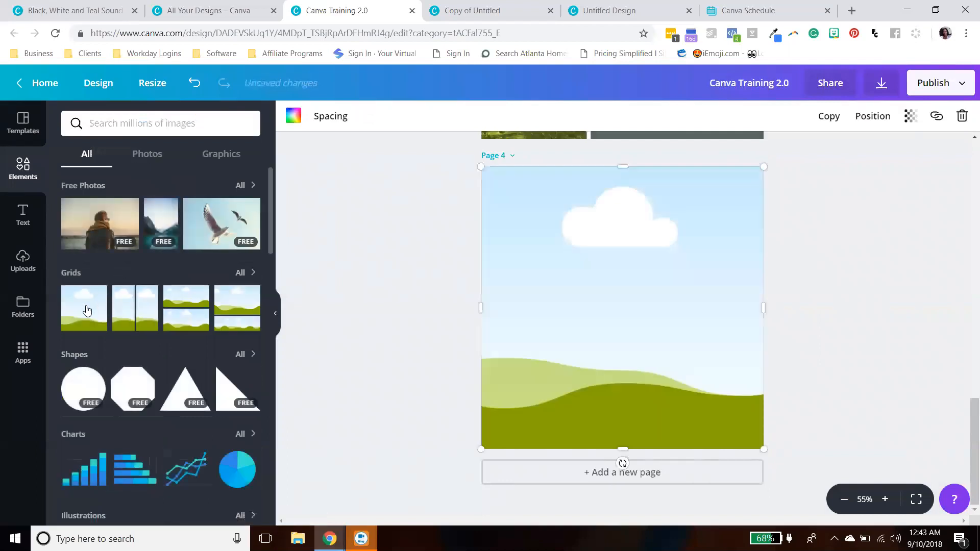
{"action": "left_click", "coordinate": [142, 156]}
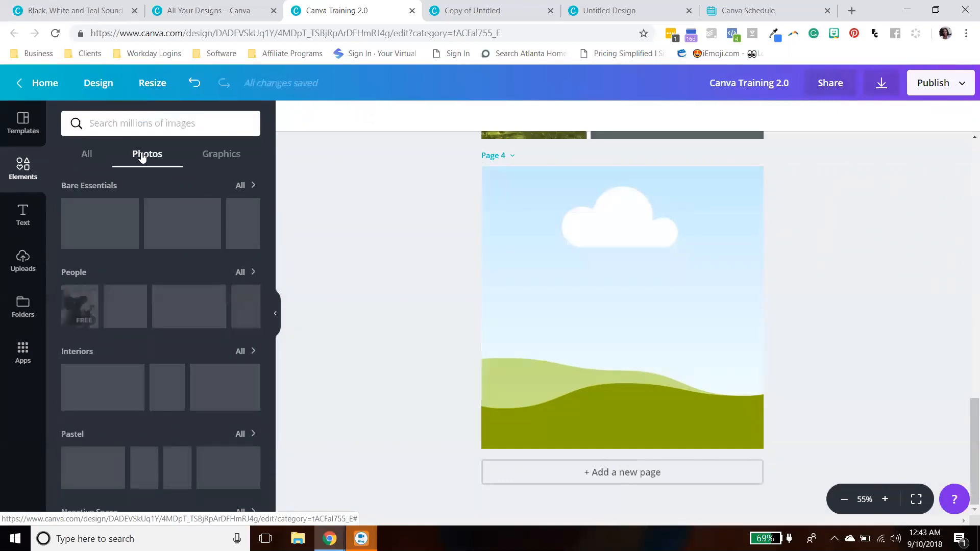
{"action": "scroll", "coordinate": [152, 396], "scroll_direction": "down", "scroll_amount": 5}
{"action": "scroll", "coordinate": [151, 400], "scroll_direction": "up", "scroll_amount": 4}
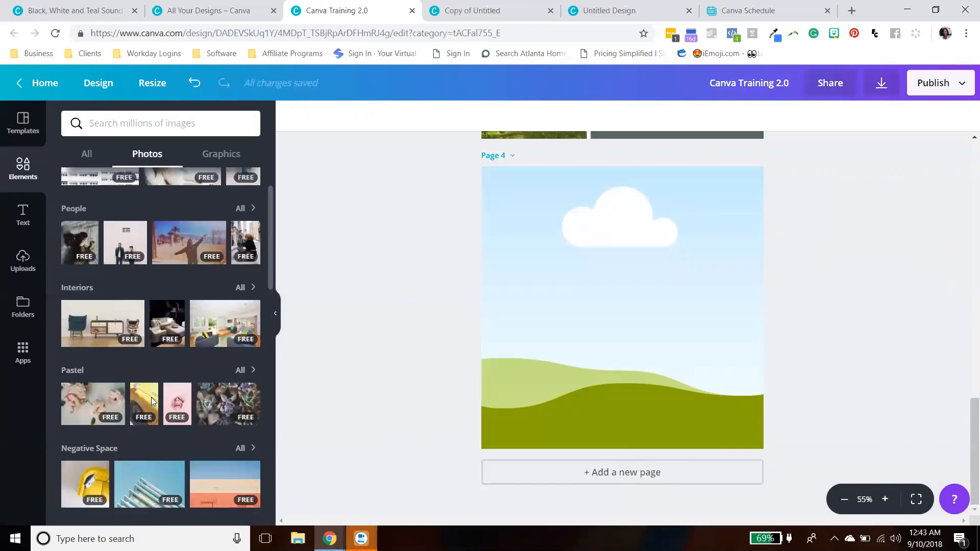
{"action": "scroll", "coordinate": [162, 416], "scroll_direction": "down", "scroll_amount": 5}
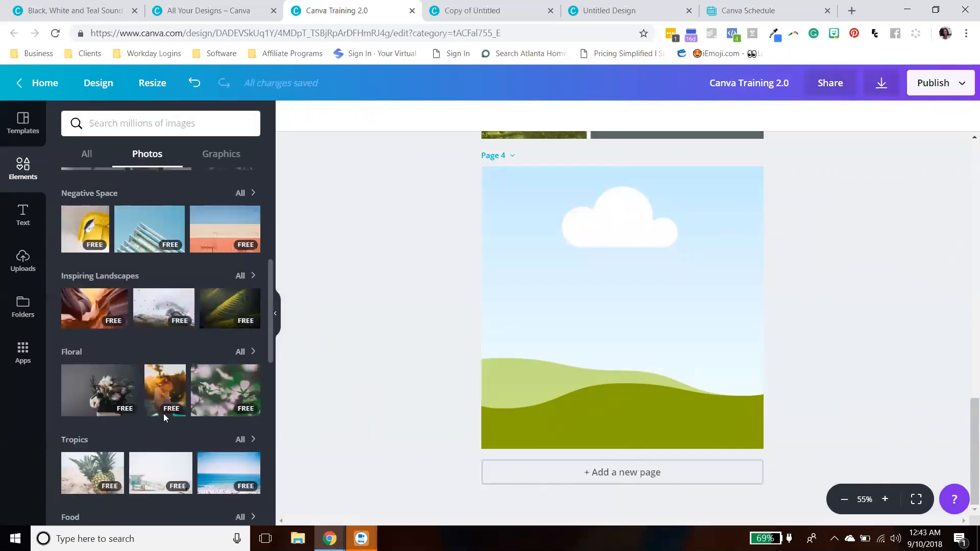
{"action": "scroll", "coordinate": [163, 413], "scroll_direction": "down", "scroll_amount": 4}
{"action": "scroll", "coordinate": [163, 413], "scroll_direction": "up", "scroll_amount": 4}
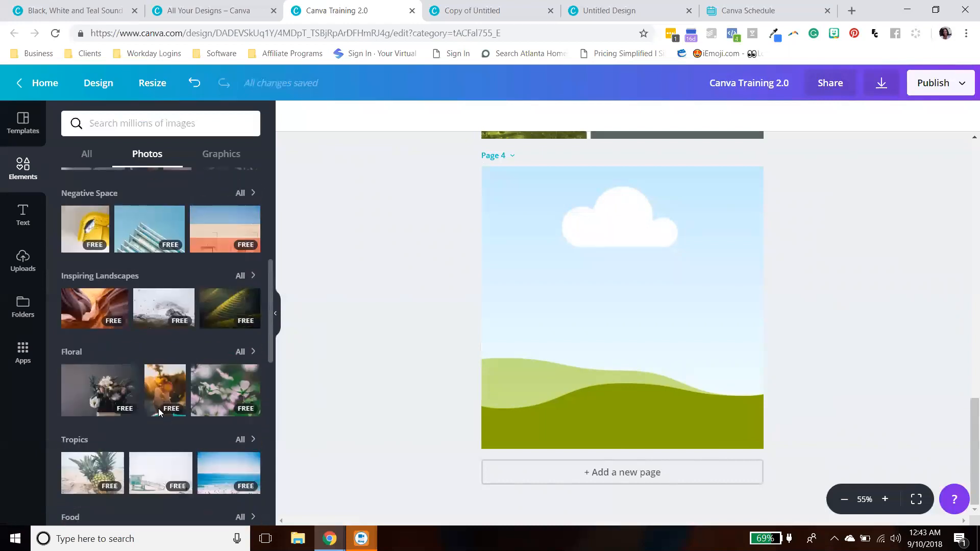
{"action": "left_click", "coordinate": [85, 229]}
{"action": "mouse_move", "coordinate": [629, 300]}
{"action": "left_mouse_down"}
{"action": "mouse_move", "coordinate": [572, 291]}
{"action": "mouse_move", "coordinate": [612, 289]}
{"action": "left_mouse_up"}
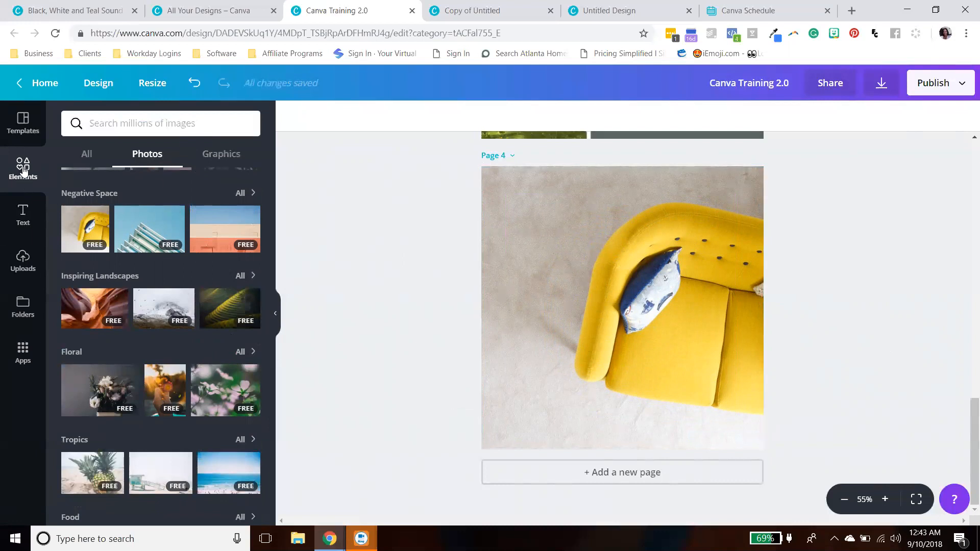
- Open the full shapes collection and add a white square to the fourth page
{"action": "left_click", "coordinate": [87, 154]}
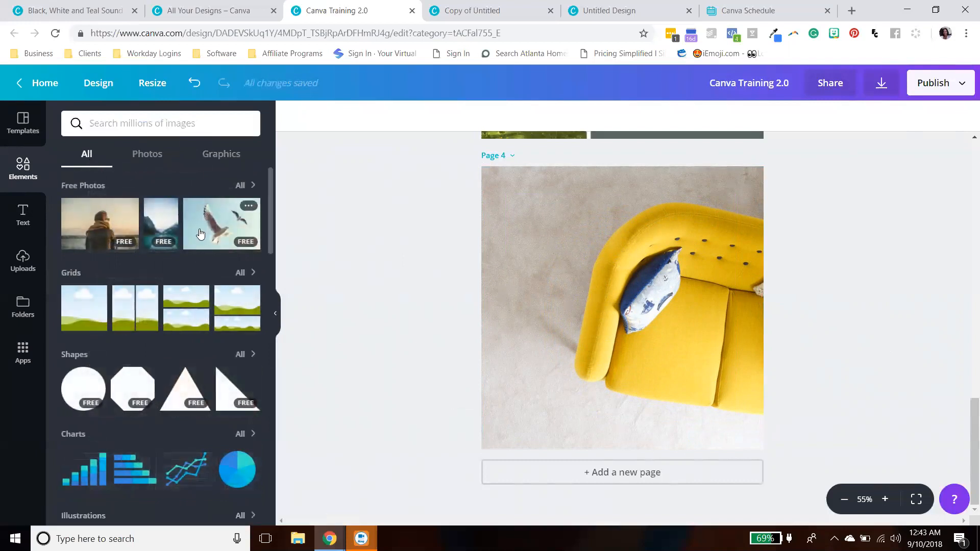
{"action": "scroll", "coordinate": [203, 230], "scroll_direction": "down", "scroll_amount": 3}
{"action": "scroll", "coordinate": [183, 215], "scroll_direction": "up", "scroll_amount": 1}
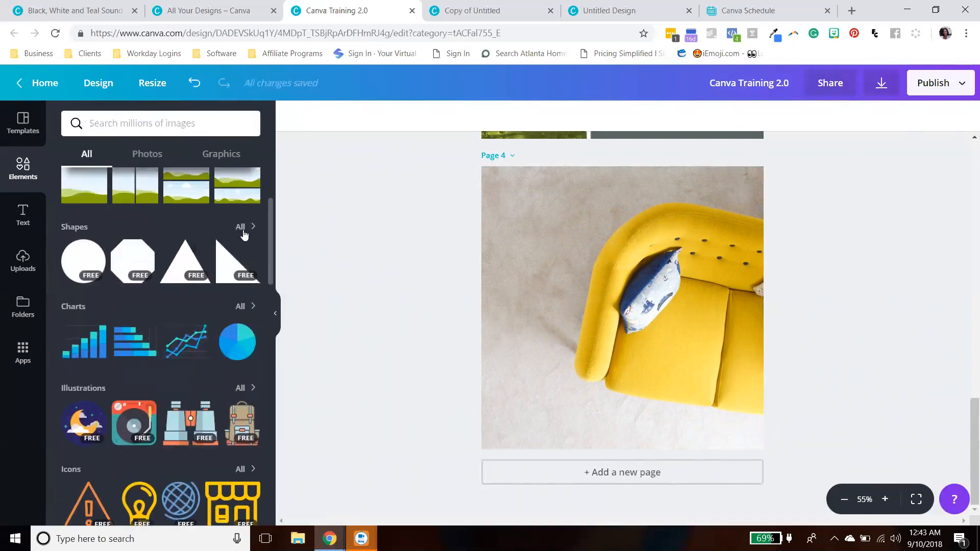
{"action": "left_click", "coordinate": [248, 224]}
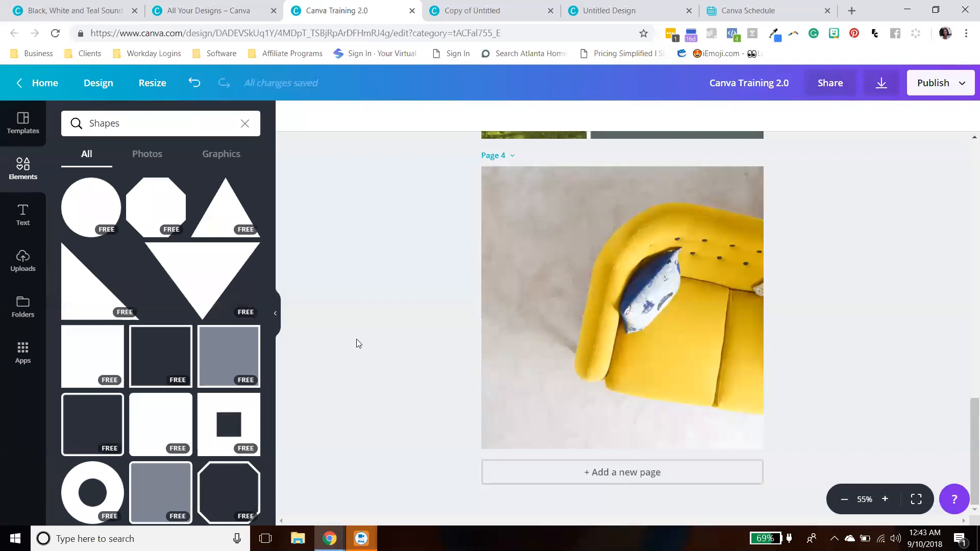
{"action": "left_click", "coordinate": [102, 351]}
{"action": "mouse_move", "coordinate": [659, 293]}
{"action": "left_mouse_down"}
{"action": "mouse_move", "coordinate": [587, 305]}
{"action": "mouse_move", "coordinate": [593, 278]}
{"action": "mouse_move", "coordinate": [658, 291]}
{"action": "left_mouse_up"}
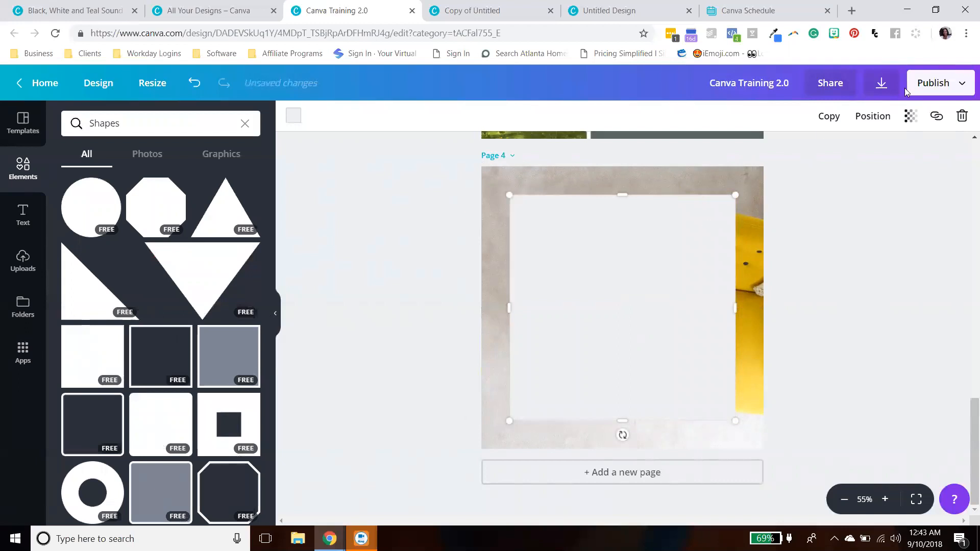
- Set the white square's transparency to 91
{"action": "left_click", "coordinate": [908, 117]}
{"action": "left_click_drag", "start_coordinate": [881, 154], "coordinate": [875, 154]}
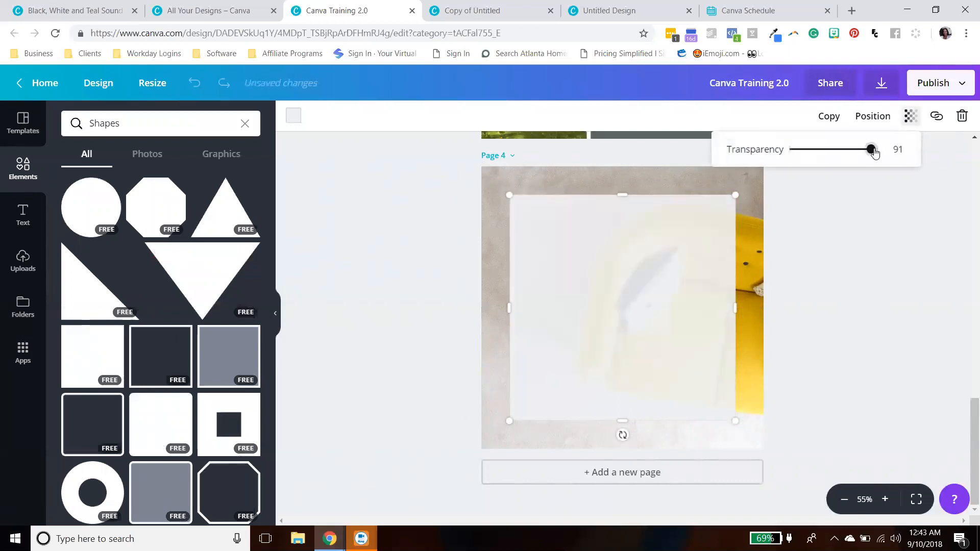
{"action": "left_click", "coordinate": [905, 204]}
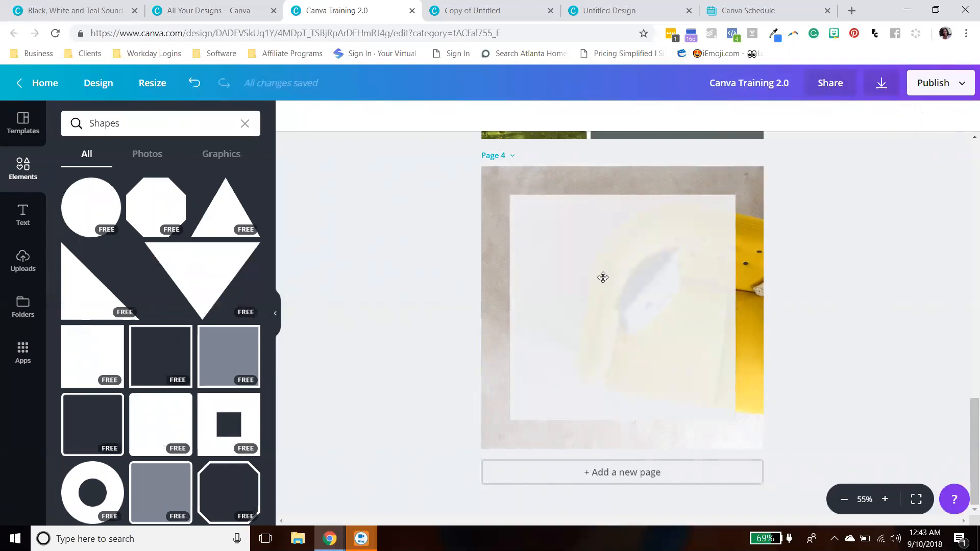
- Move the white square toward the page's top-left corner and back to the centre
{"action": "left_click_drag", "start_coordinate": [577, 246], "coordinate": [455, 197]}
{"action": "left_click", "coordinate": [887, 306]}
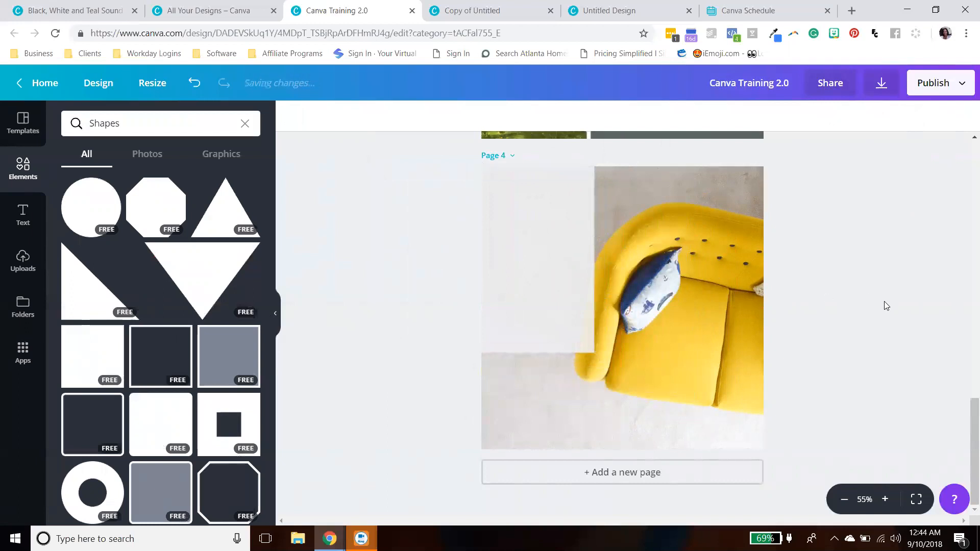
{"action": "left_click_drag", "start_coordinate": [554, 280], "coordinate": [637, 321]}
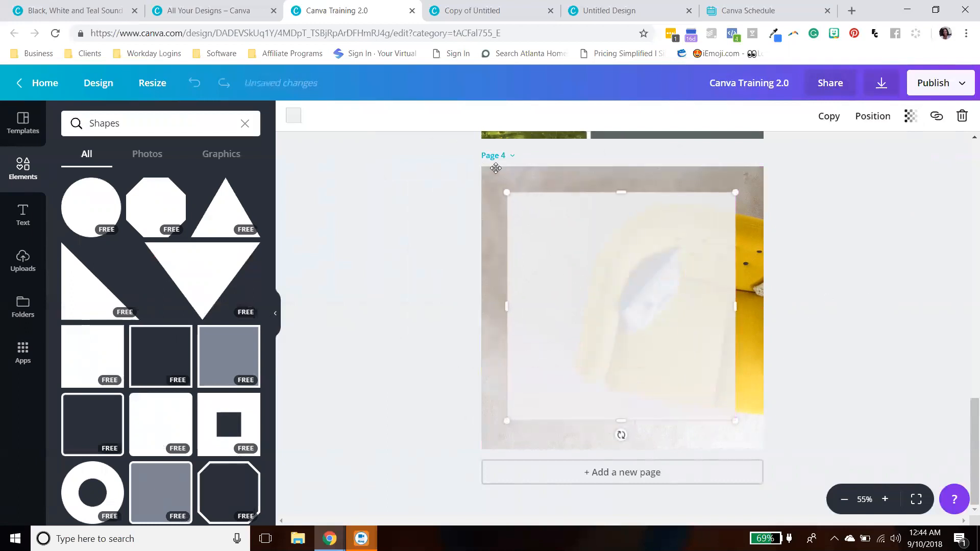
- Enlarge the white square to cover the whole fourth page and adjust its transparency
{"action": "left_click_drag", "start_coordinate": [495, 167], "coordinate": [483, 165]}
{"action": "left_click_drag", "start_coordinate": [737, 421], "coordinate": [769, 449]}
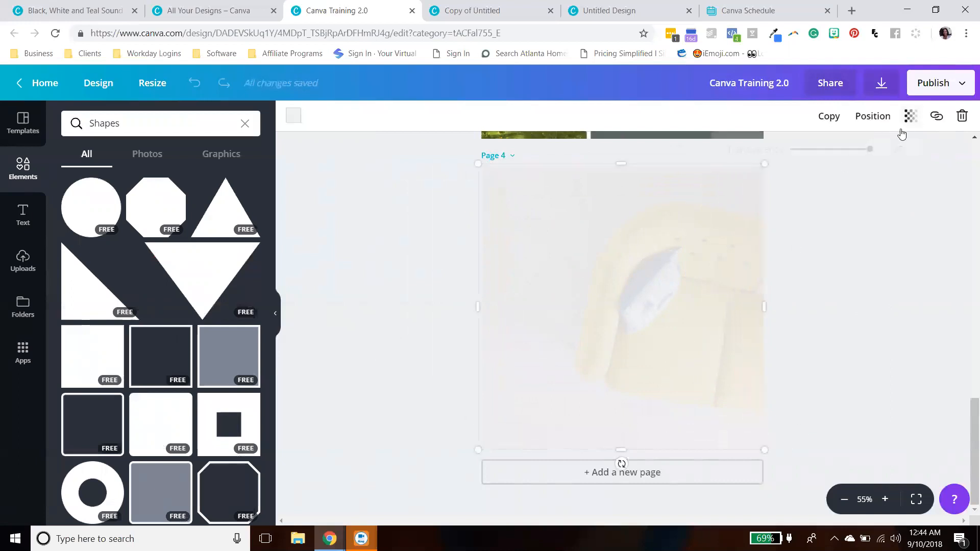
{"action": "left_click", "coordinate": [911, 116]}
{"action": "left_click_drag", "start_coordinate": [873, 153], "coordinate": [857, 151]}
{"action": "left_click", "coordinate": [897, 245]}
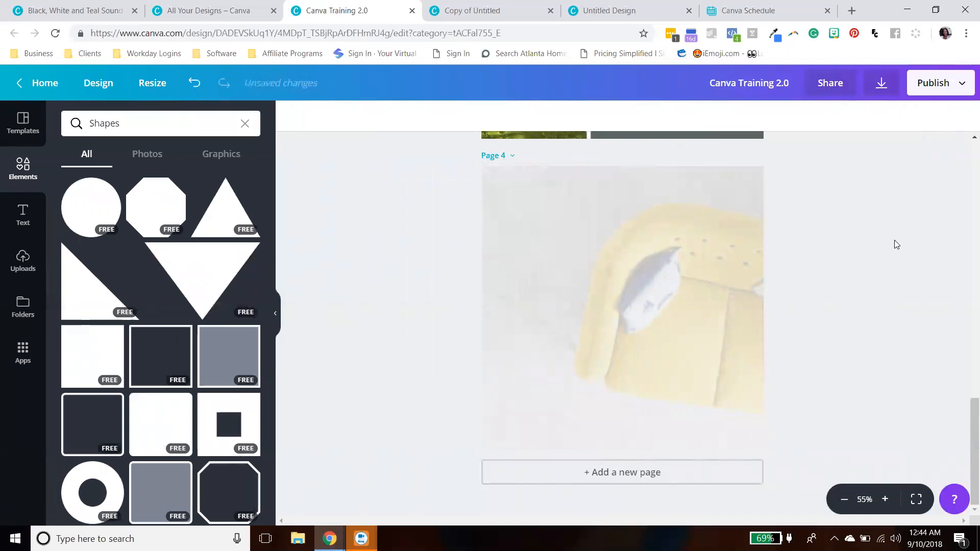
- Recolour the full-page square overlay teal
{"action": "mouse_move", "coordinate": [664, 290]}
{"action": "left_mouse_down"}
{"action": "mouse_move", "coordinate": [843, 260]}
{"action": "mouse_move", "coordinate": [649, 293]}
{"action": "mouse_move", "coordinate": [658, 300]}
{"action": "left_mouse_up"}
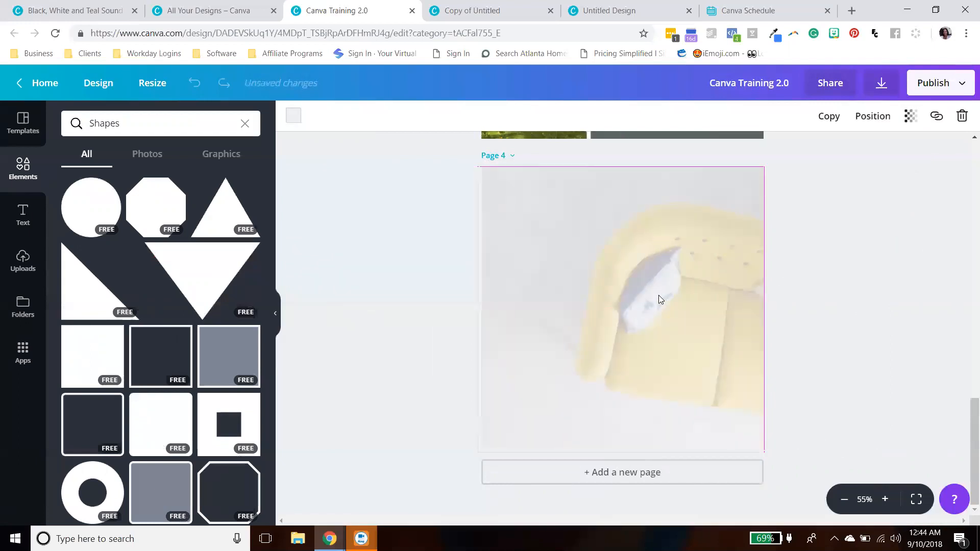
{"action": "left_click", "coordinate": [294, 116]}
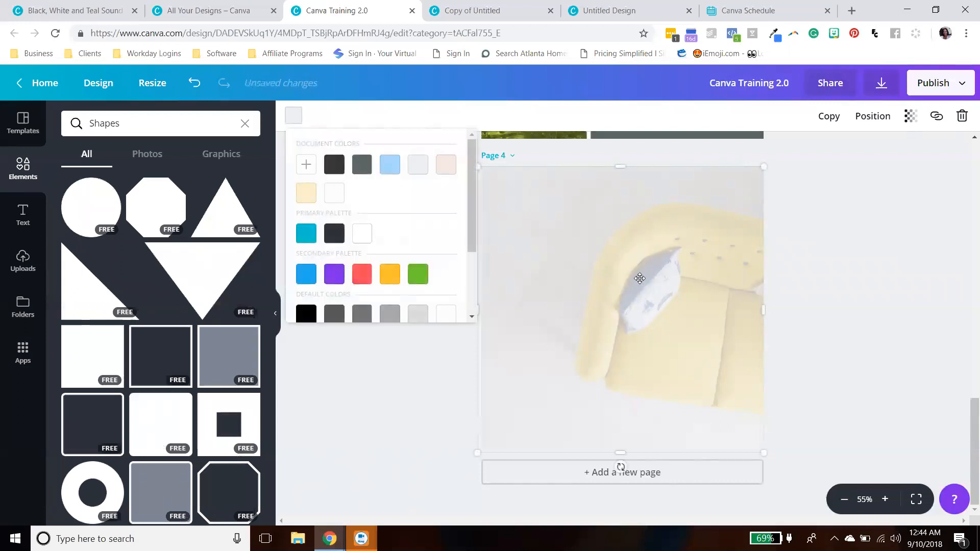
{"action": "left_click", "coordinate": [306, 233]}
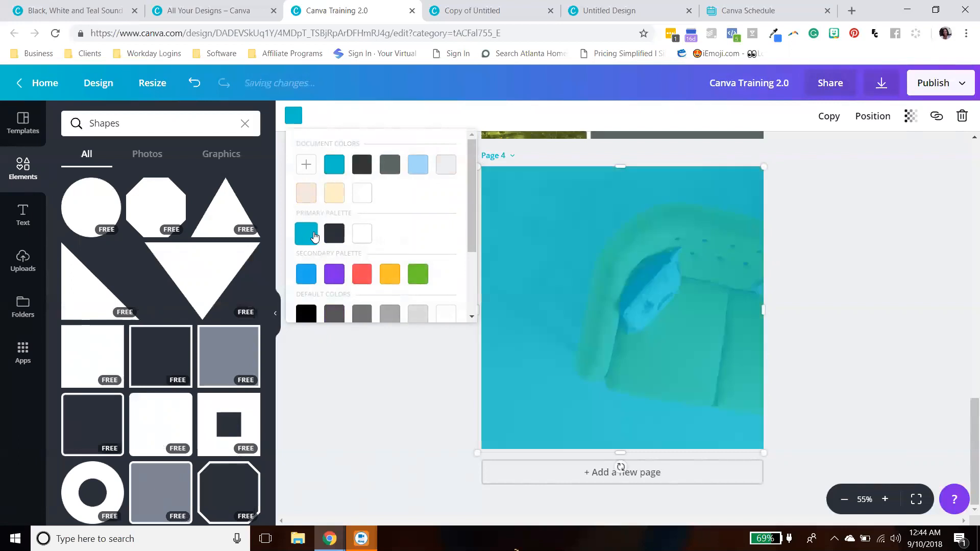
{"action": "left_click", "coordinate": [753, 262]}
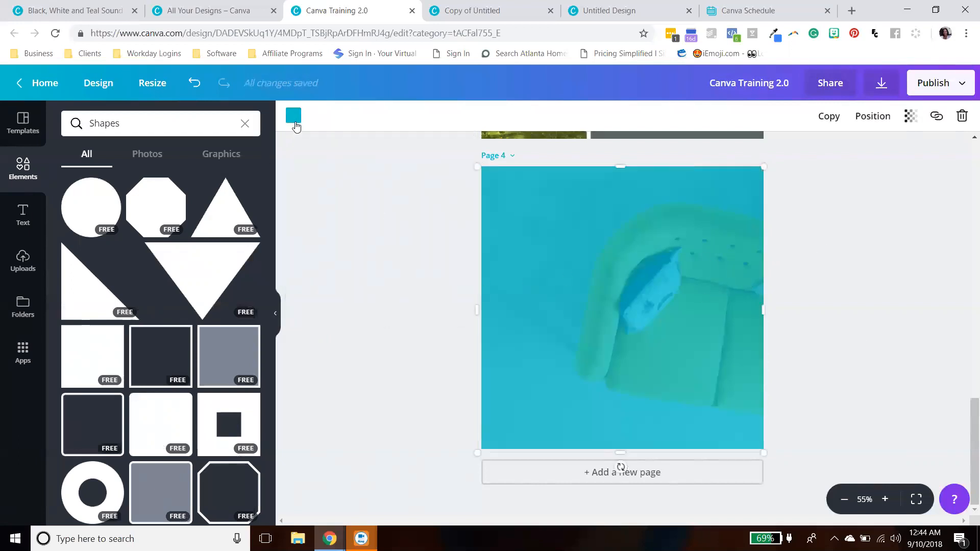
- Recolour the full-page square overlay yellow-orange
{"action": "left_click", "coordinate": [295, 123]}
{"action": "left_click", "coordinate": [387, 275]}
{"action": "left_click", "coordinate": [733, 337]}
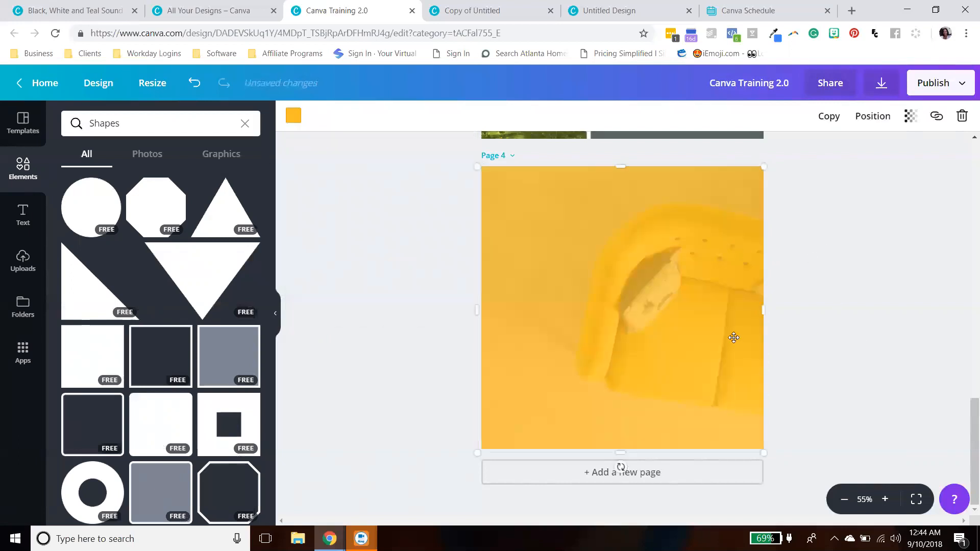
- Set the square overlay's transparency to 55
{"action": "left_click", "coordinate": [928, 312]}
{"action": "left_click", "coordinate": [675, 291]}
{"action": "left_click", "coordinate": [911, 116]}
{"action": "left_click_drag", "start_coordinate": [859, 151], "coordinate": [841, 160]}
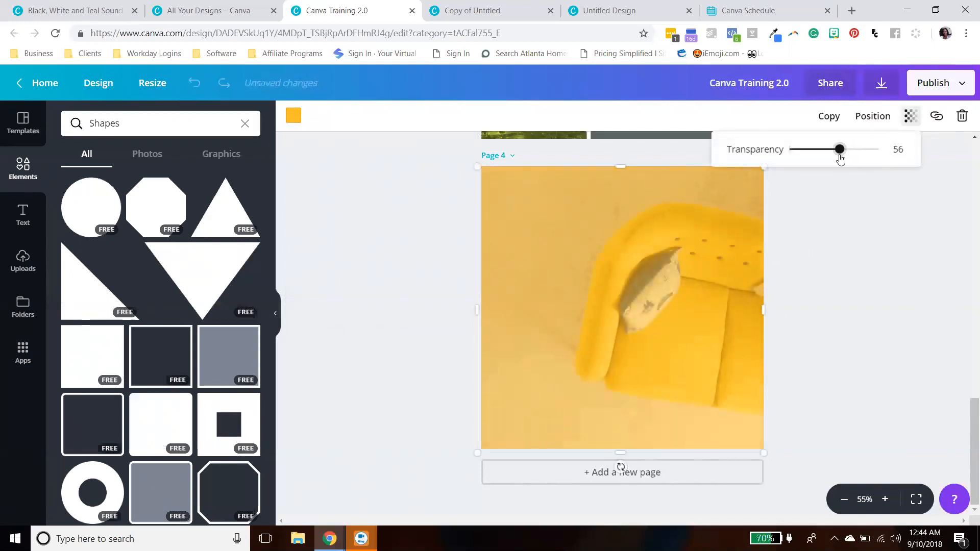
{"action": "left_click", "coordinate": [880, 235]}
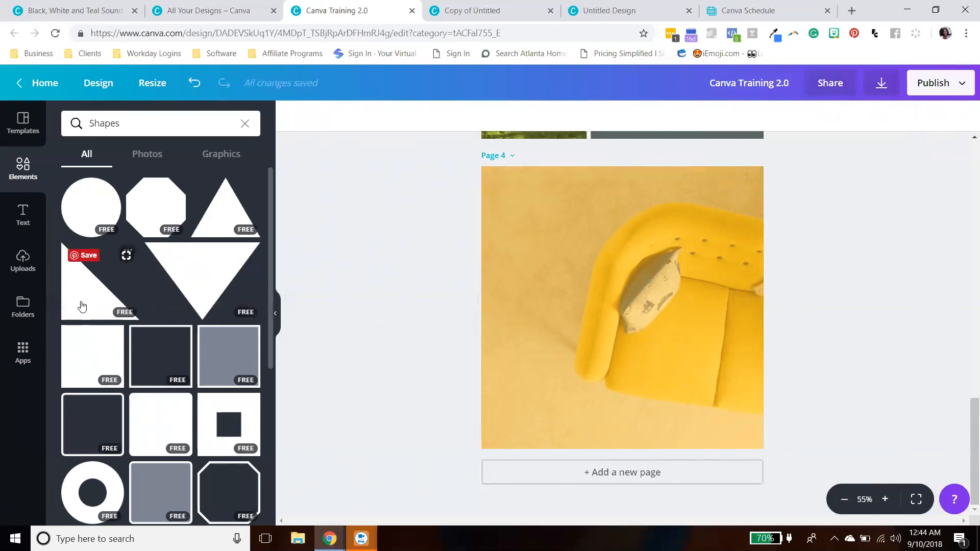
- Add a white square outline to the fourth page and shrink it to sit inside the page
{"action": "left_click", "coordinate": [148, 358]}
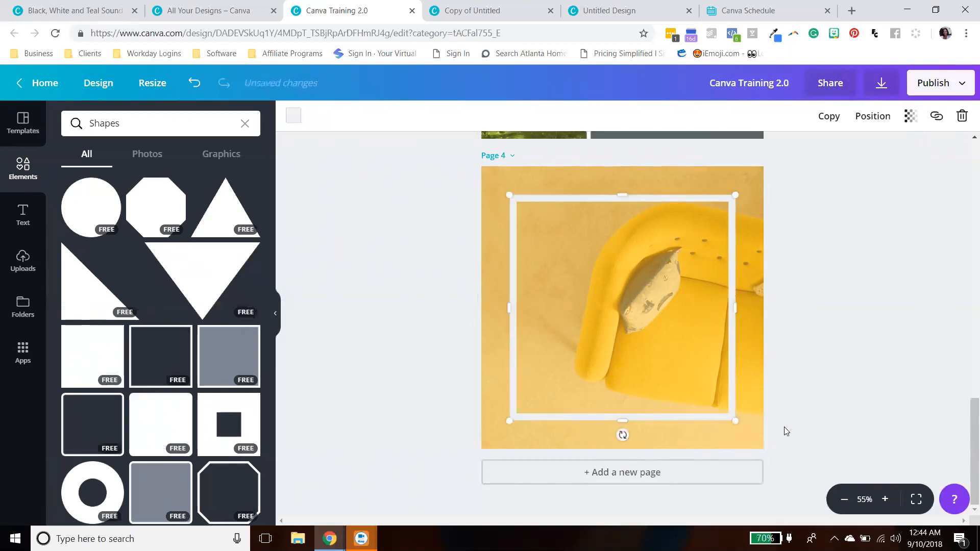
{"action": "left_click_drag", "start_coordinate": [737, 420], "coordinate": [632, 316]}
{"action": "left_click_drag", "start_coordinate": [645, 371], "coordinate": [713, 457]}
{"action": "left_click", "coordinate": [821, 365]}
{"action": "left_click_drag", "start_coordinate": [642, 221], "coordinate": [640, 218]}
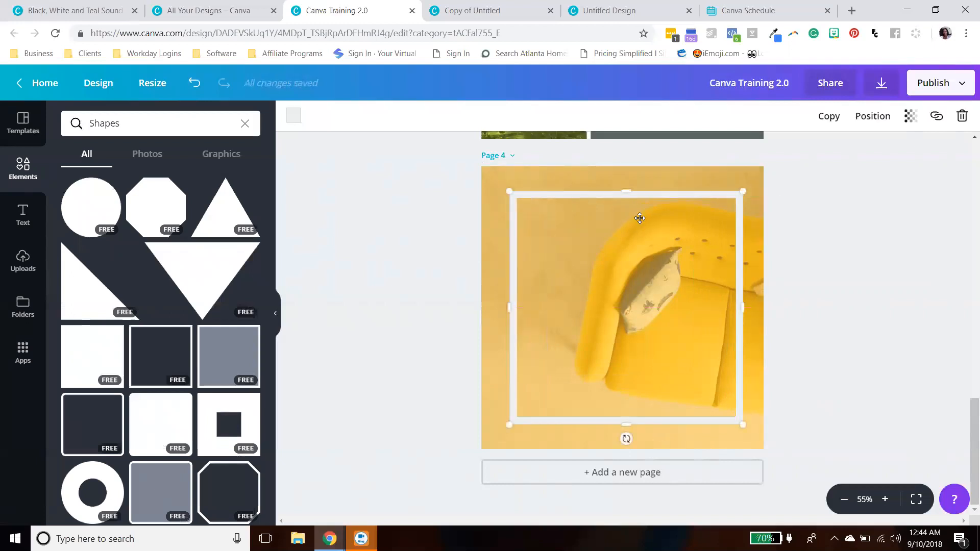
{"action": "left_click_drag", "start_coordinate": [740, 422], "coordinate": [559, 264]}
{"action": "left_click_drag", "start_coordinate": [572, 222], "coordinate": [709, 222]}
{"action": "left_click_drag", "start_coordinate": [610, 263], "coordinate": [609, 405]}
{"action": "left_click_drag", "start_coordinate": [690, 314], "coordinate": [697, 339]}
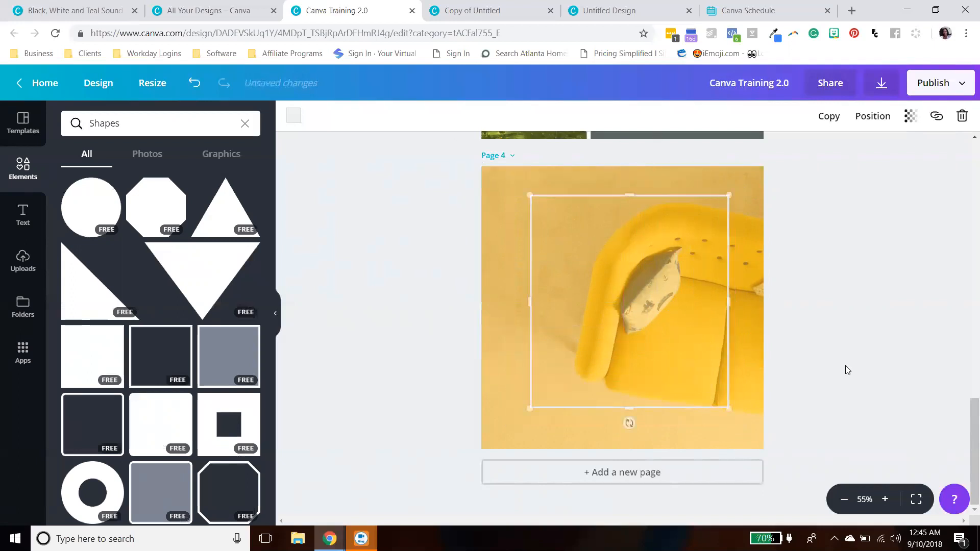
- Stretch the outline's sides so it forms an even border just inside the page edges
{"action": "left_click", "coordinate": [725, 302]}
{"action": "left_click_drag", "start_coordinate": [729, 301], "coordinate": [750, 301]}
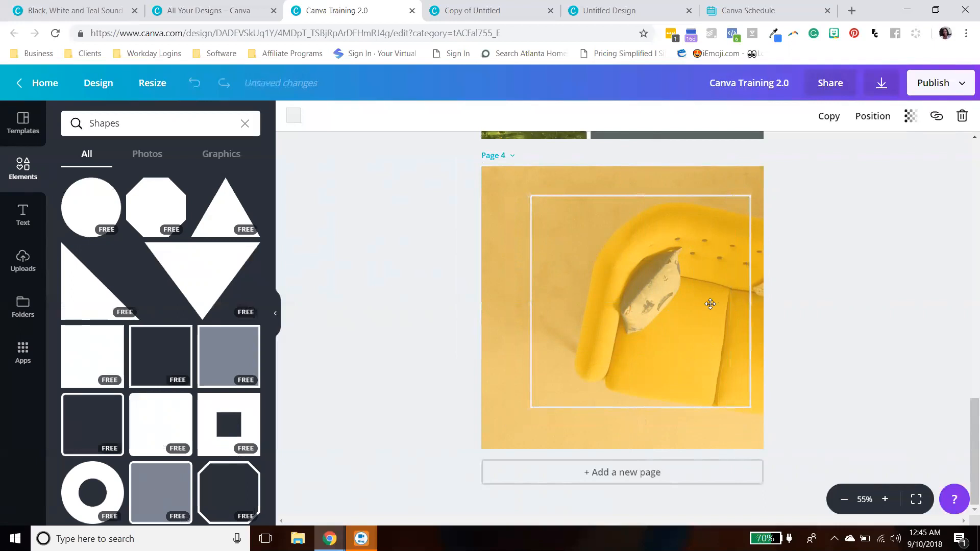
{"action": "left_click_drag", "start_coordinate": [532, 301], "coordinate": [494, 301]}
{"action": "left_click_drag", "start_coordinate": [624, 190], "coordinate": [624, 181]}
{"action": "left_click_drag", "start_coordinate": [622, 416], "coordinate": [622, 427]}
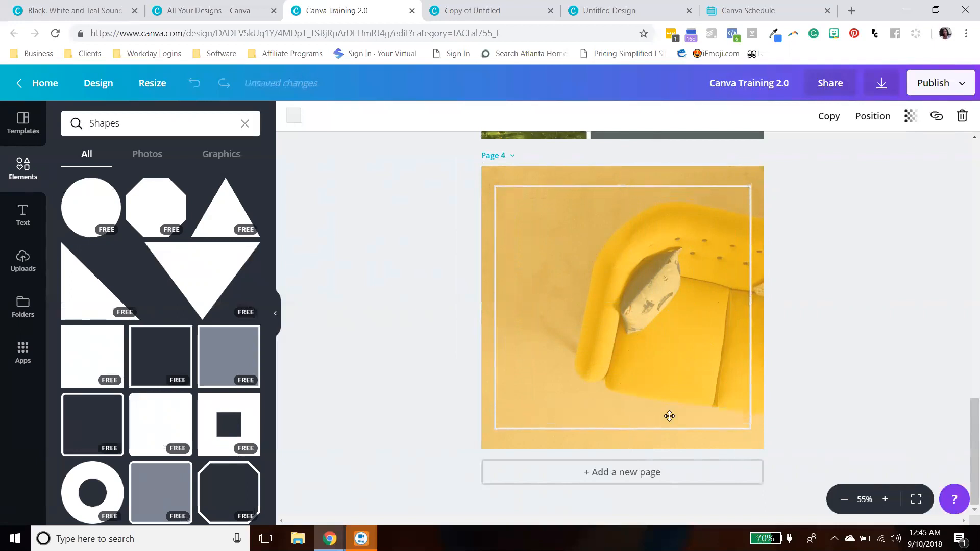
{"action": "left_click_drag", "start_coordinate": [689, 323], "coordinate": [691, 326]}
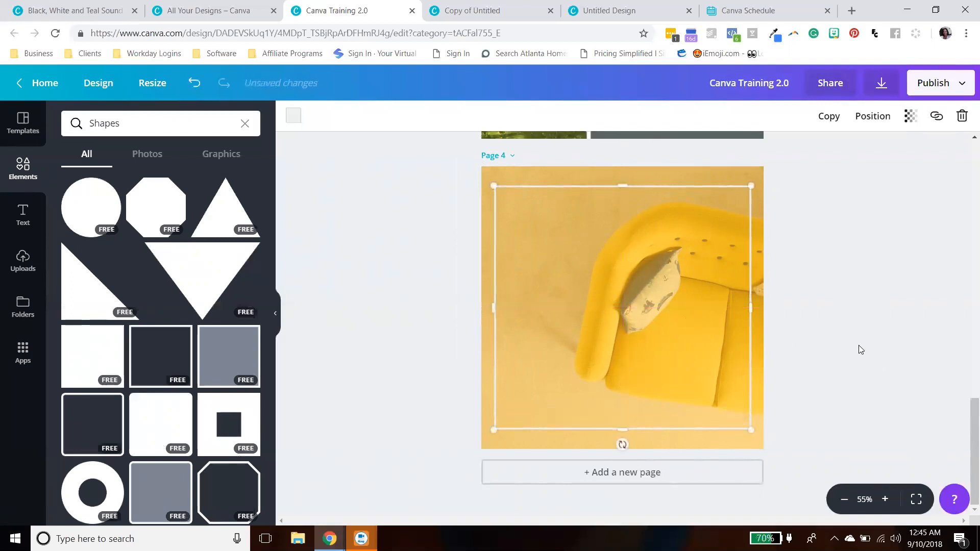
{"action": "left_click", "coordinate": [861, 350]}
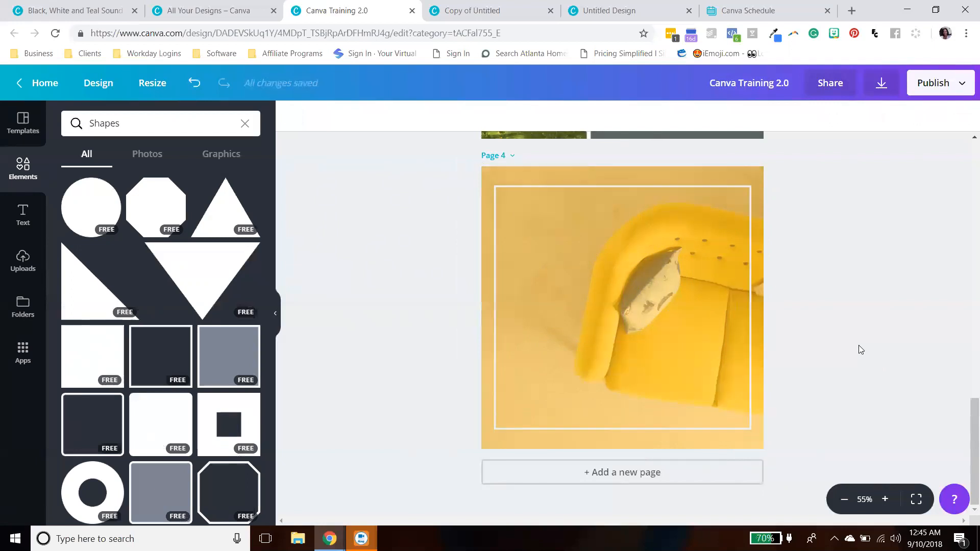
{"action": "left_click_drag", "start_coordinate": [496, 252], "coordinate": [499, 254]}
{"action": "left_click", "coordinate": [833, 287]}
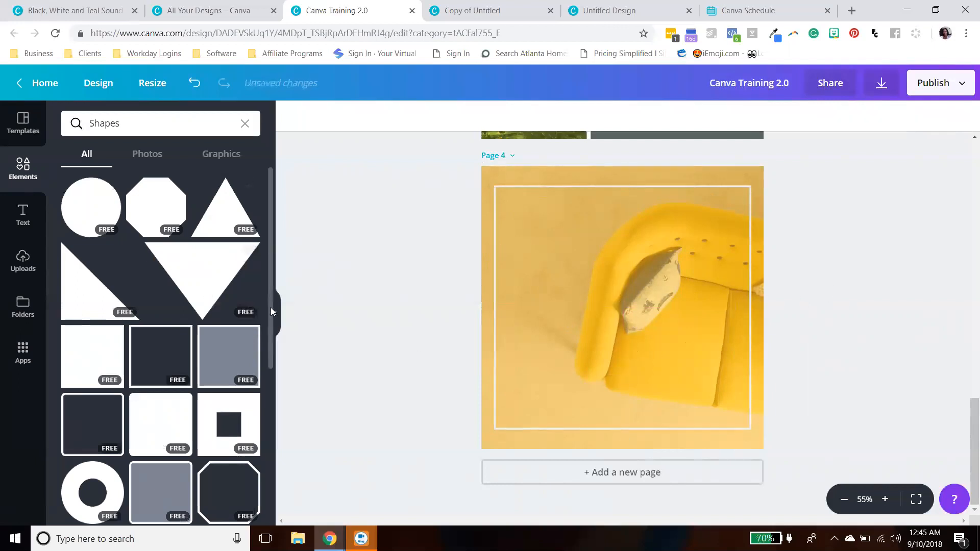
- Browse the shapes collection and the Elements categories down to frames
{"action": "scroll", "coordinate": [230, 337], "scroll_direction": "down", "scroll_amount": 4}
{"action": "scroll", "coordinate": [229, 356], "scroll_direction": "down", "scroll_amount": 8}
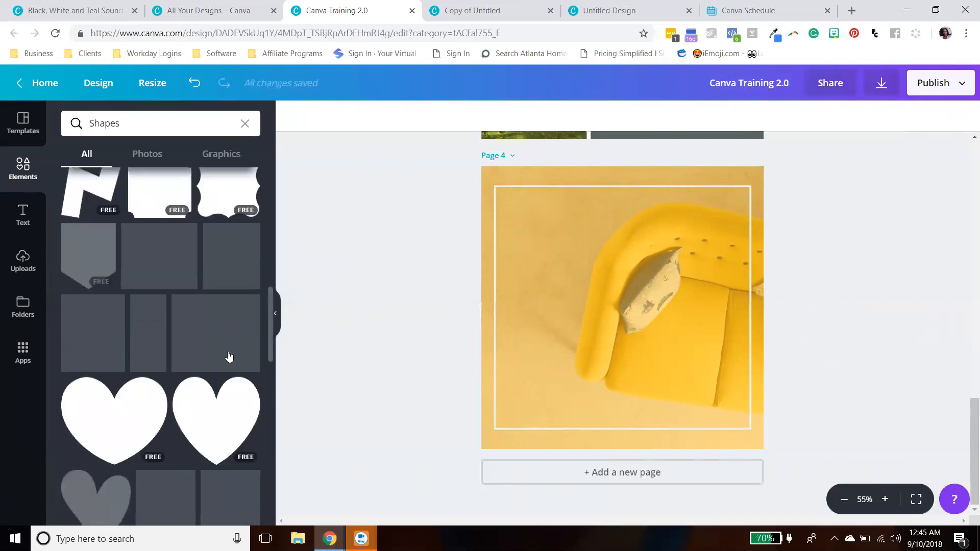
{"action": "scroll", "coordinate": [228, 356], "scroll_direction": "down", "scroll_amount": 3}
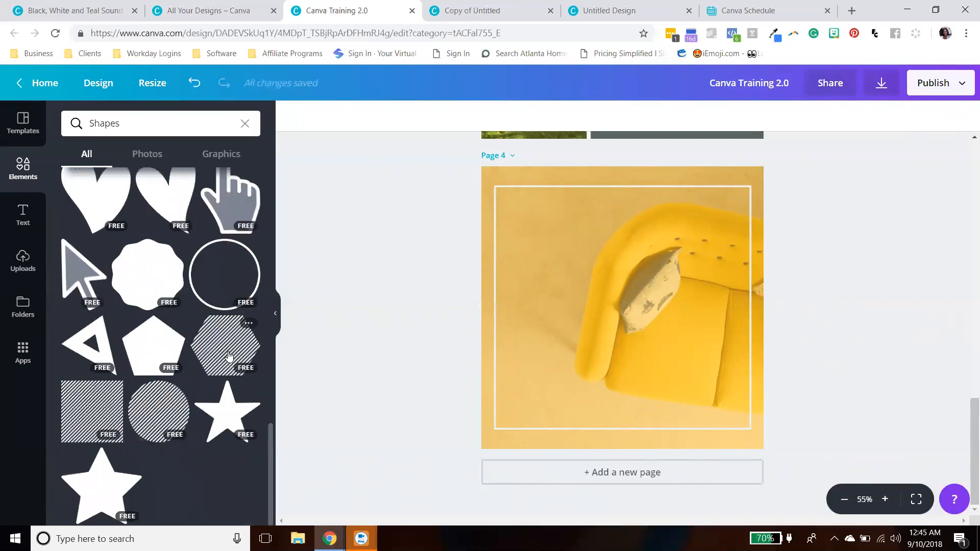
{"action": "scroll", "coordinate": [228, 355], "scroll_direction": "up", "scroll_amount": 15}
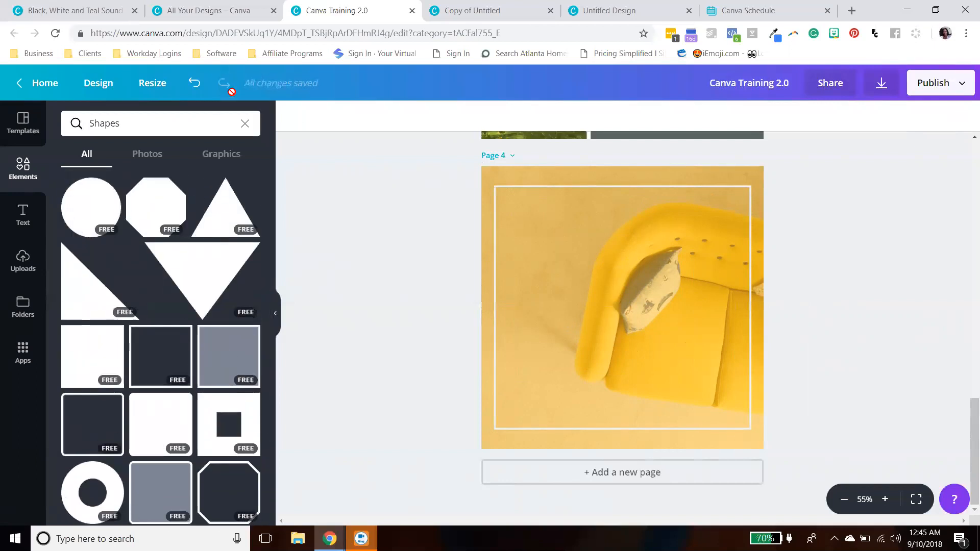
{"action": "left_click", "coordinate": [245, 123]}
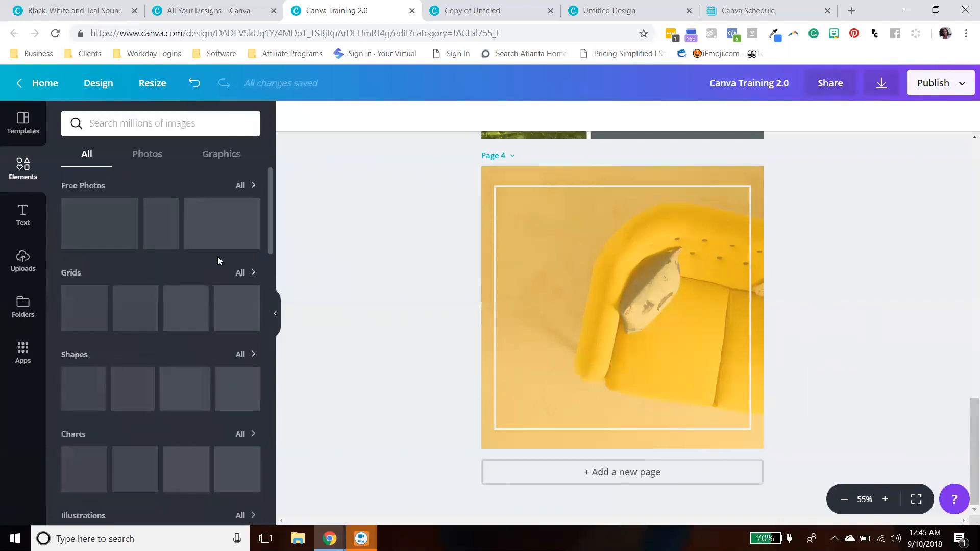
{"action": "scroll", "coordinate": [179, 309], "scroll_direction": "down", "scroll_amount": 7}
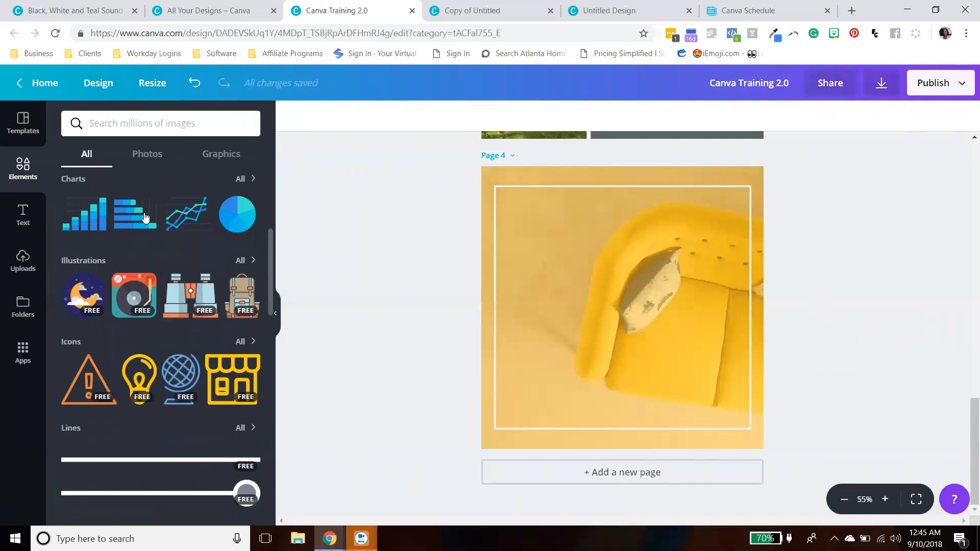
{"action": "scroll", "coordinate": [172, 215], "scroll_direction": "down", "scroll_amount": 4}
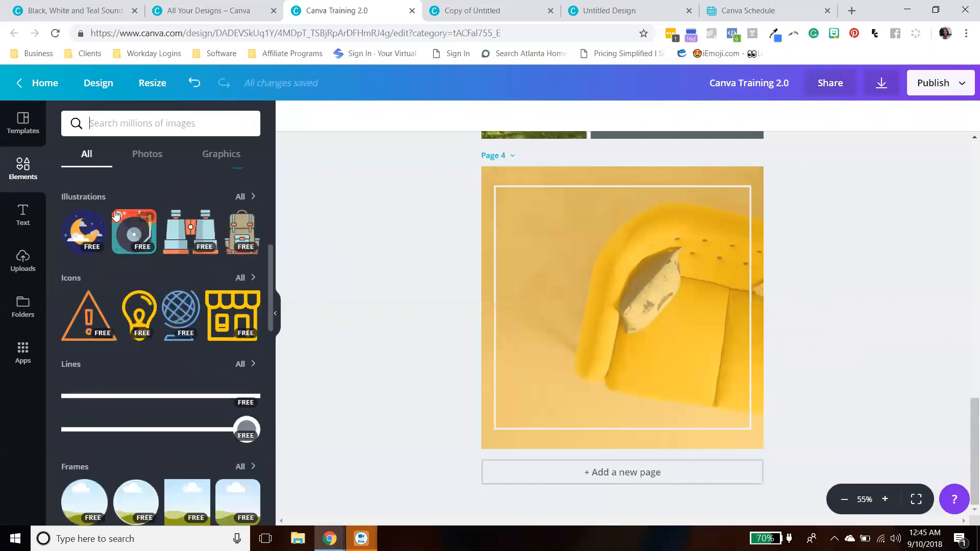
{"action": "scroll", "coordinate": [204, 215], "scroll_direction": "up", "scroll_amount": 1}
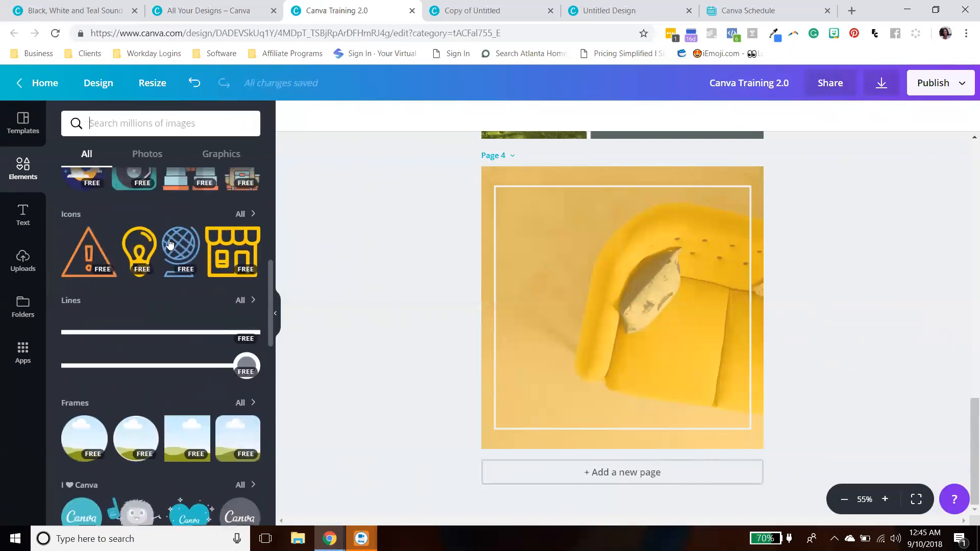
{"action": "scroll", "coordinate": [220, 245], "scroll_direction": "down", "scroll_amount": 1}
{"action": "scroll", "coordinate": [229, 265], "scroll_direction": "up", "scroll_amount": 1}
{"action": "scroll", "coordinate": [228, 268], "scroll_direction": "down", "scroll_amount": 2}
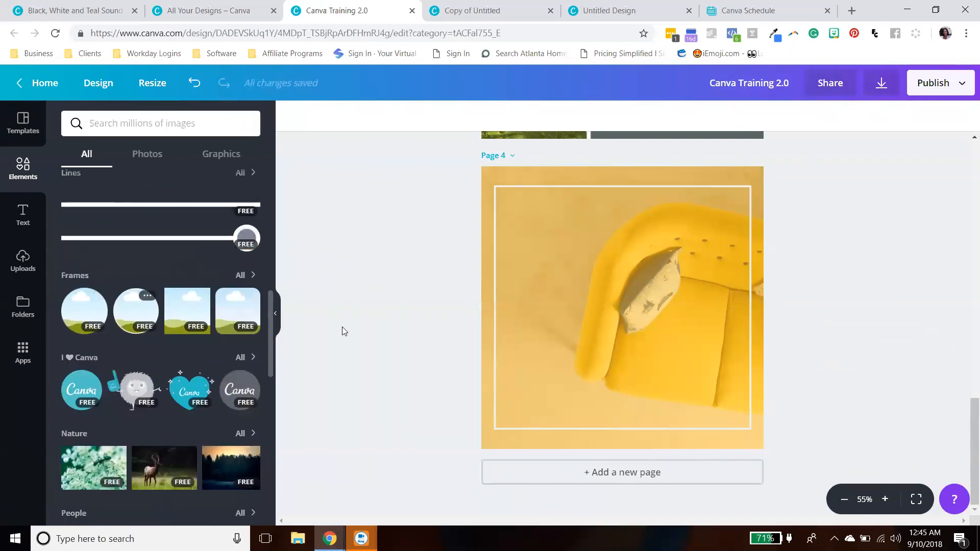
- Add a fifth page, place a circle frame on it, and shrink it to the top-left area
{"action": "left_click", "coordinate": [566, 470]}
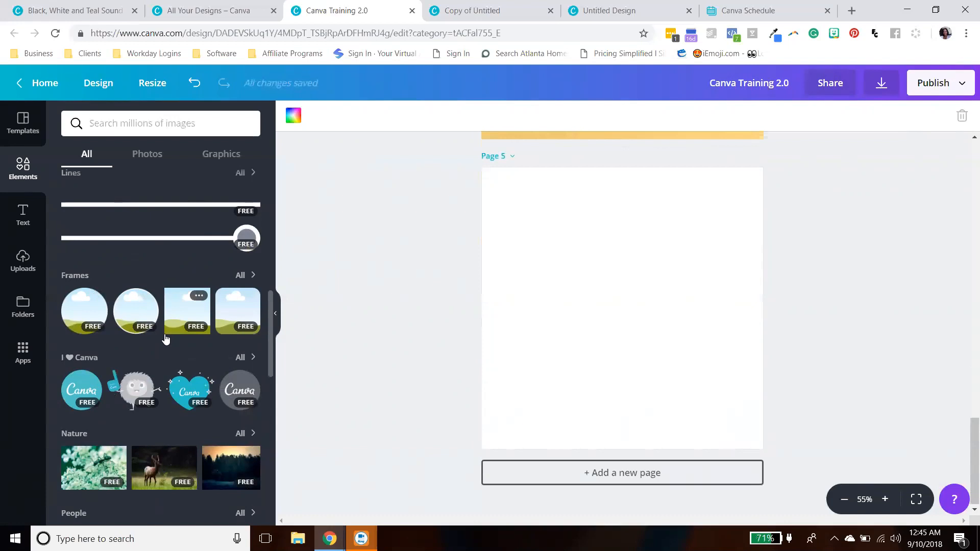
{"action": "left_click", "coordinate": [140, 314]}
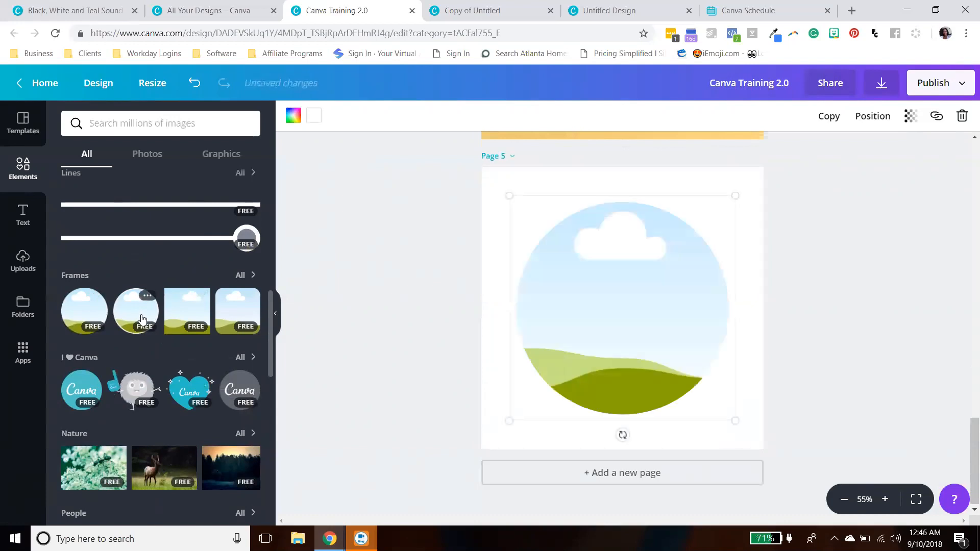
{"action": "left_click_drag", "start_coordinate": [733, 420], "coordinate": [624, 299]}
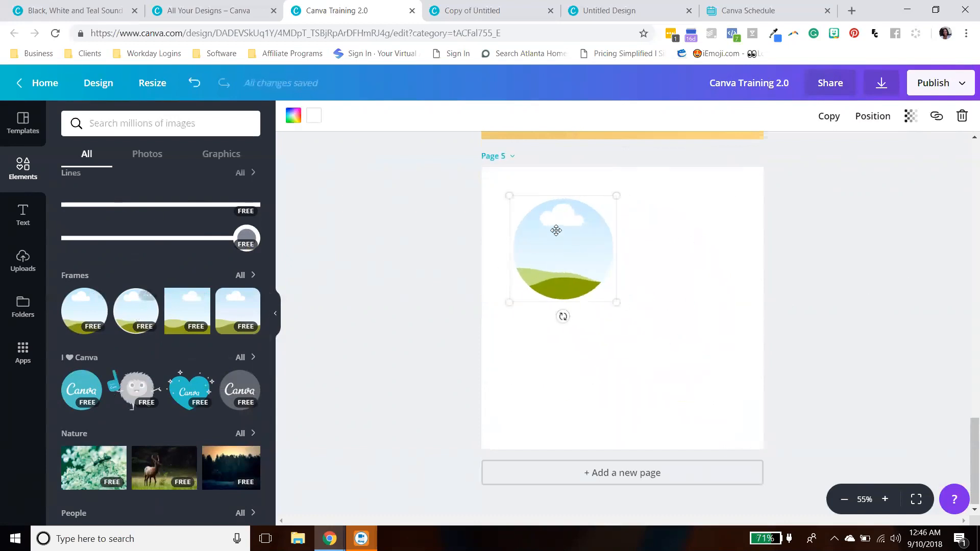
- Set the circle frame's border colour to teal
{"action": "left_click", "coordinate": [315, 117]}
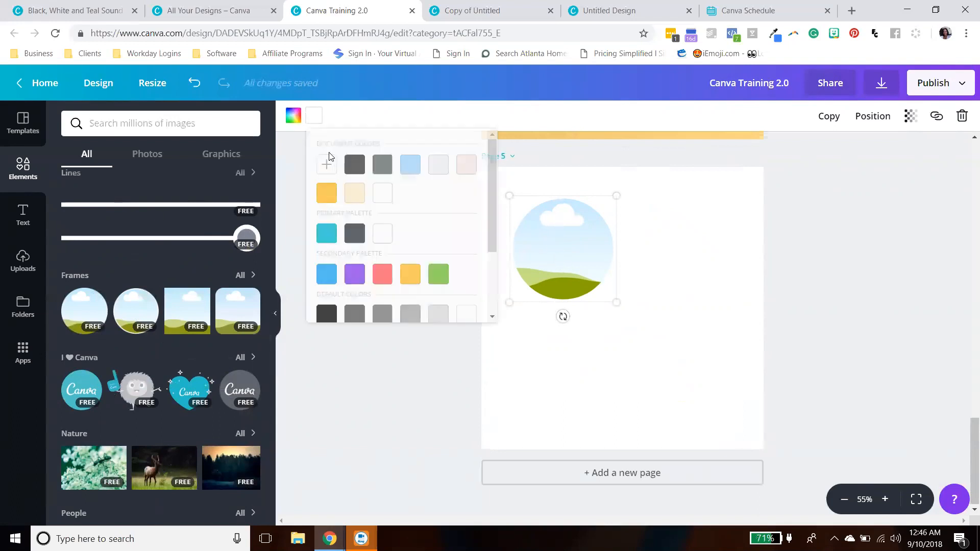
{"action": "left_click", "coordinate": [332, 238]}
{"action": "left_click", "coordinate": [667, 272]}
{"action": "left_click", "coordinate": [581, 254]}
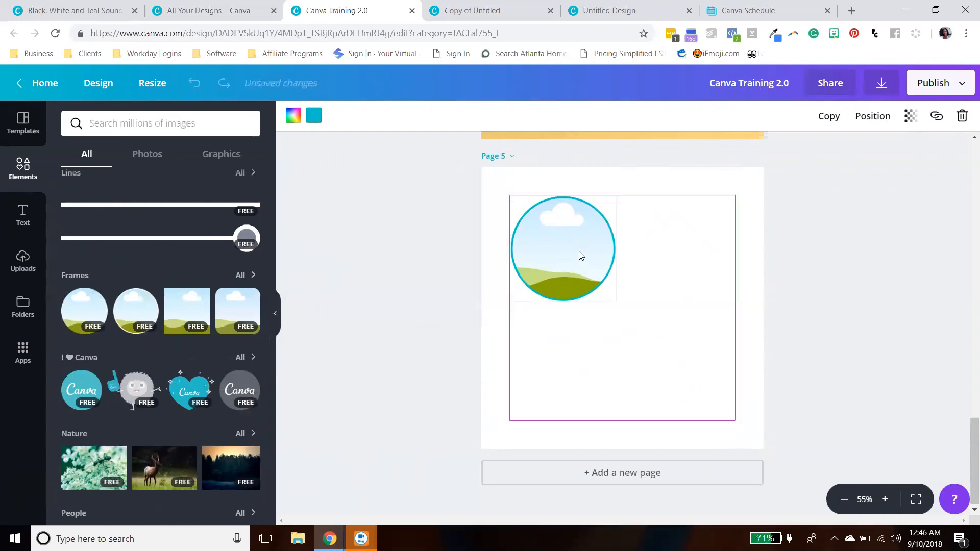
{"action": "left_click", "coordinate": [789, 284]}
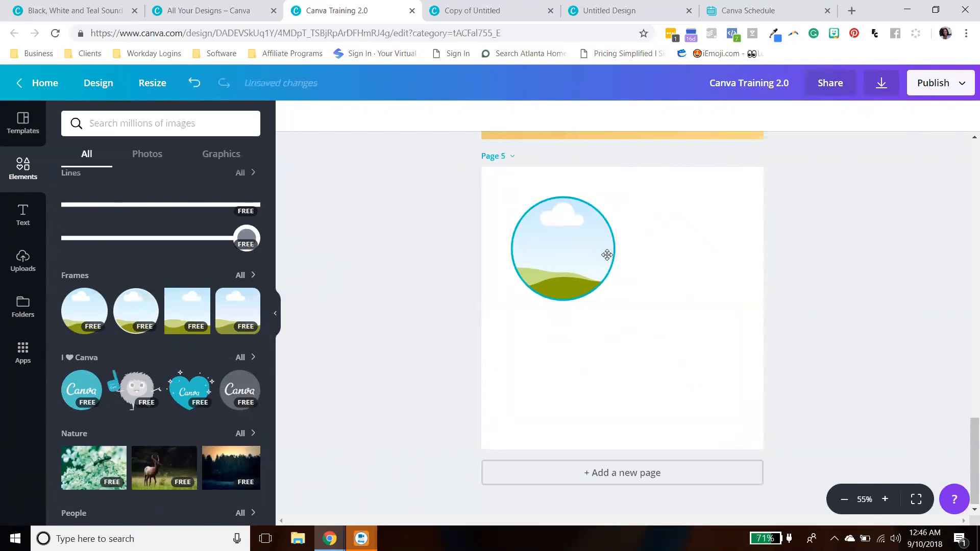
{"action": "left_click", "coordinate": [589, 256]}
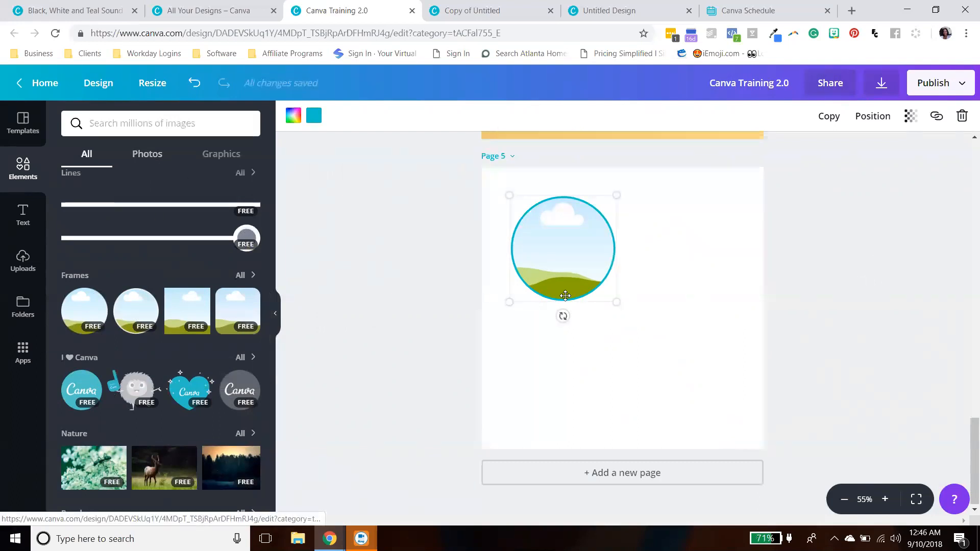
{"action": "left_click_drag", "start_coordinate": [572, 234], "coordinate": [561, 232]}
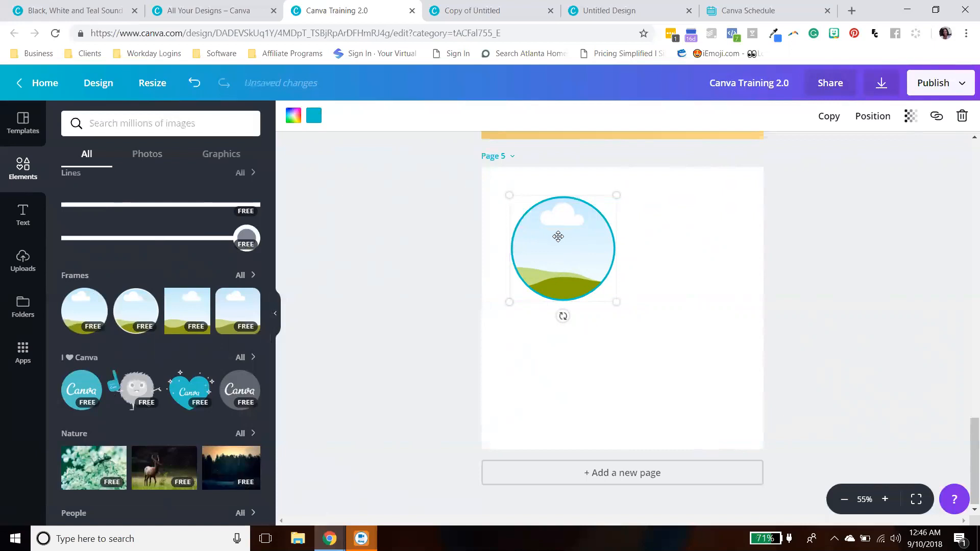
{"action": "left_click", "coordinate": [577, 403]}
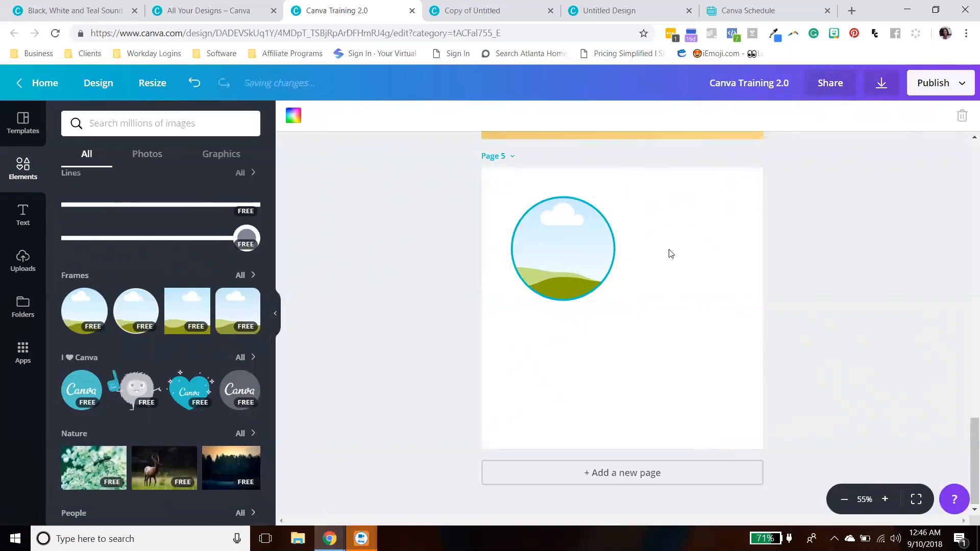
- Add a second circle frame to page 5 and shrink it to overlap the first frame
{"action": "left_click", "coordinate": [135, 311]}
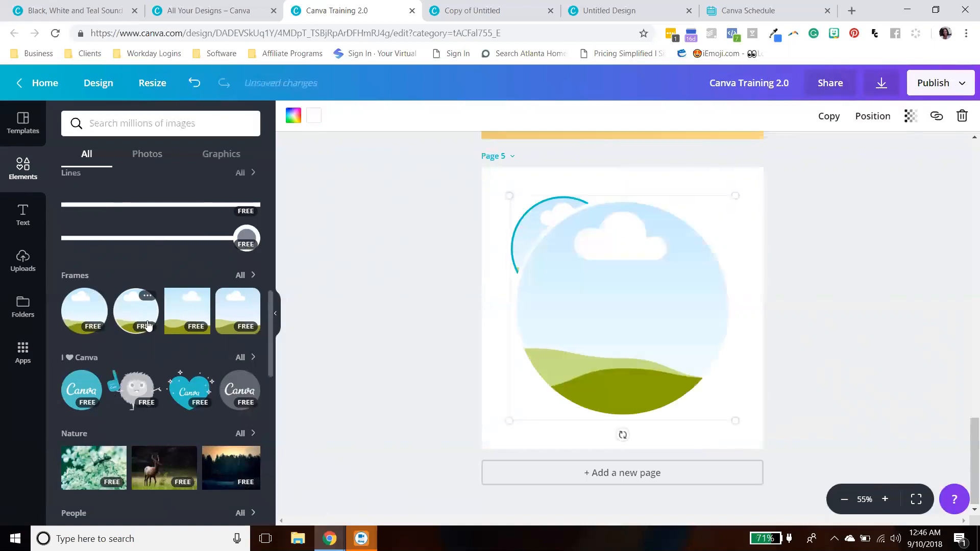
{"action": "left_click_drag", "start_coordinate": [621, 271], "coordinate": [698, 312]}
{"action": "left_click_drag", "start_coordinate": [777, 423], "coordinate": [671, 327]}
{"action": "left_click_drag", "start_coordinate": [618, 286], "coordinate": [620, 316]}
{"action": "left_click", "coordinate": [868, 304]}
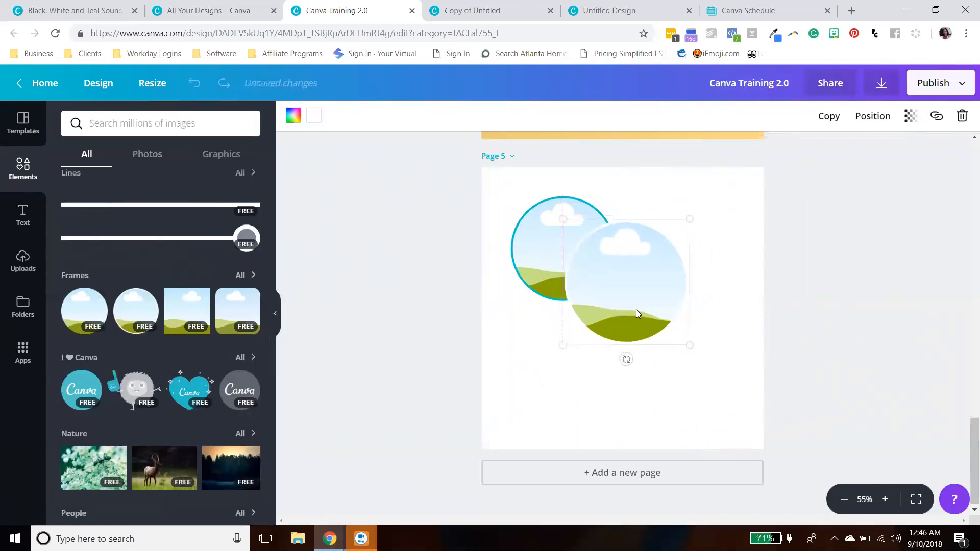
- Set the new circle frame's border colour to yellow
{"action": "left_click", "coordinate": [314, 122]}
{"action": "left_click", "coordinate": [354, 193]}
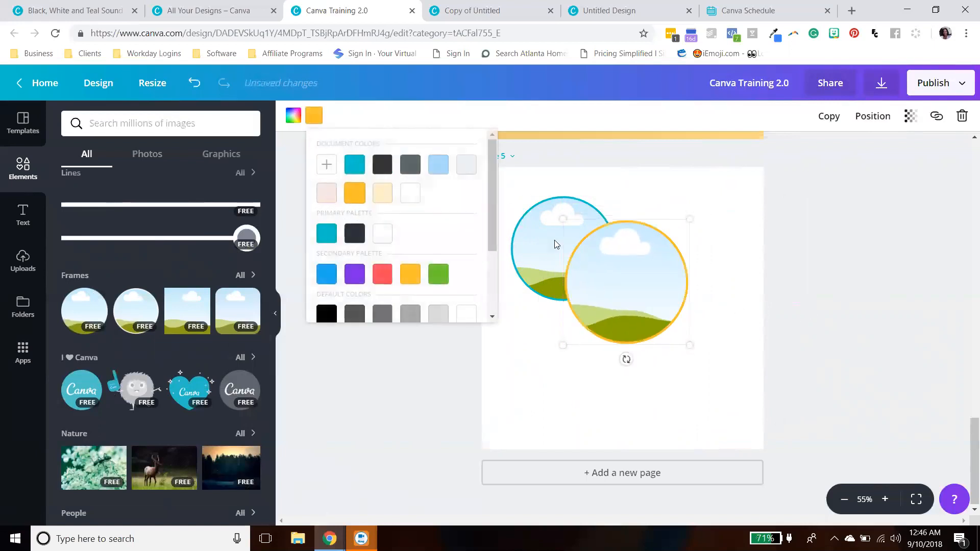
{"action": "left_click", "coordinate": [772, 309]}
- Rearrange the two circle frames so the yellow one sits upper left and the teal one overlaps lower right
{"action": "left_click_drag", "start_coordinate": [684, 297], "coordinate": [691, 299]}
{"action": "left_click_drag", "start_coordinate": [547, 253], "coordinate": [683, 292]}
{"action": "left_click_drag", "start_coordinate": [605, 279], "coordinate": [542, 248]}
{"action": "left_click_drag", "start_coordinate": [700, 277], "coordinate": [663, 284]}
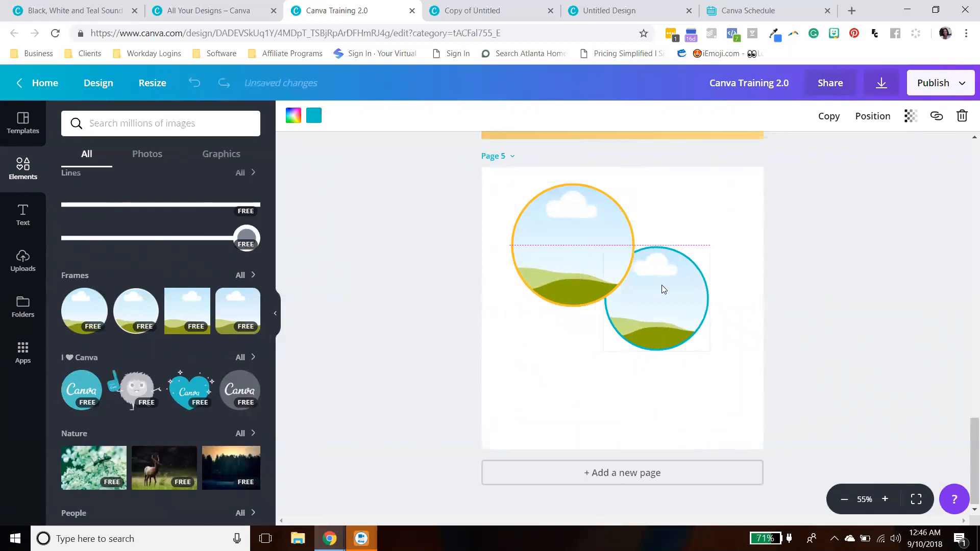
{"action": "left_click", "coordinate": [913, 293]}
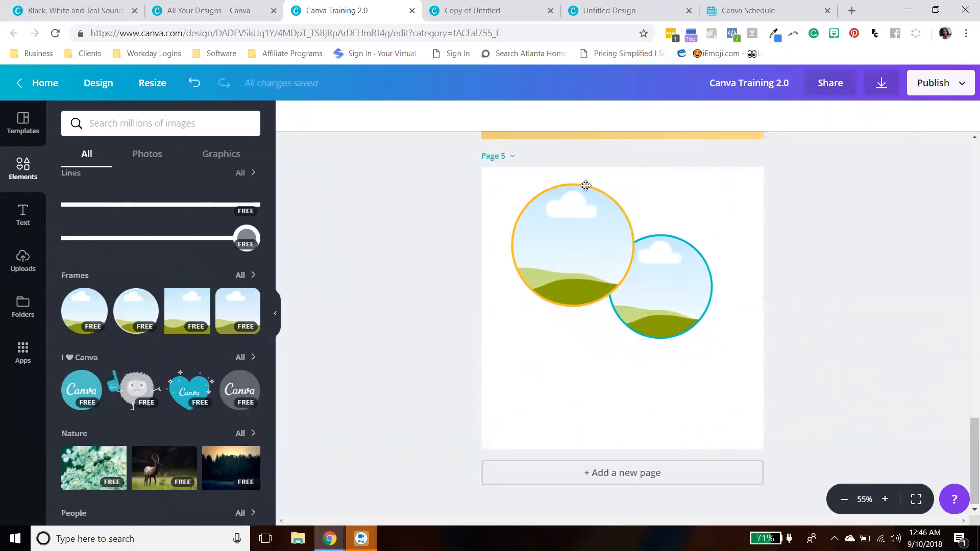
{"action": "left_click_drag", "start_coordinate": [585, 185], "coordinate": [586, 217]}
{"action": "left_click_drag", "start_coordinate": [659, 278], "coordinate": [663, 323]}
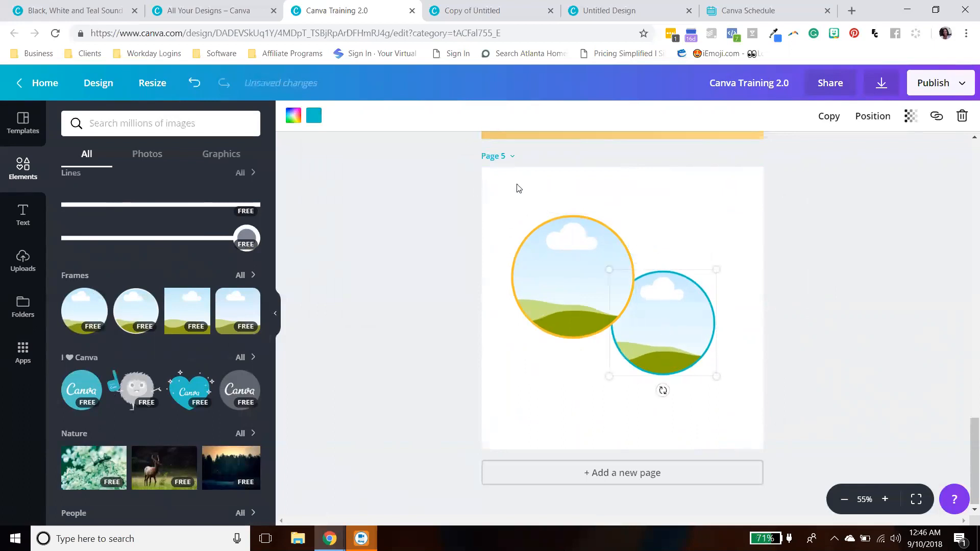
{"action": "left_click", "coordinate": [494, 404]}
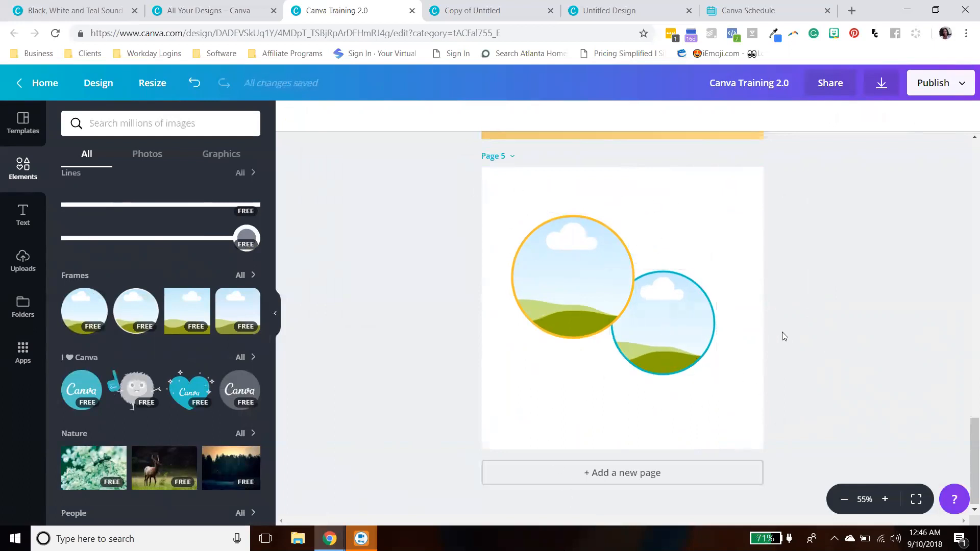
- Set page 5's background colour to green
{"action": "left_click", "coordinate": [733, 230]}
{"action": "left_click", "coordinate": [294, 116]}
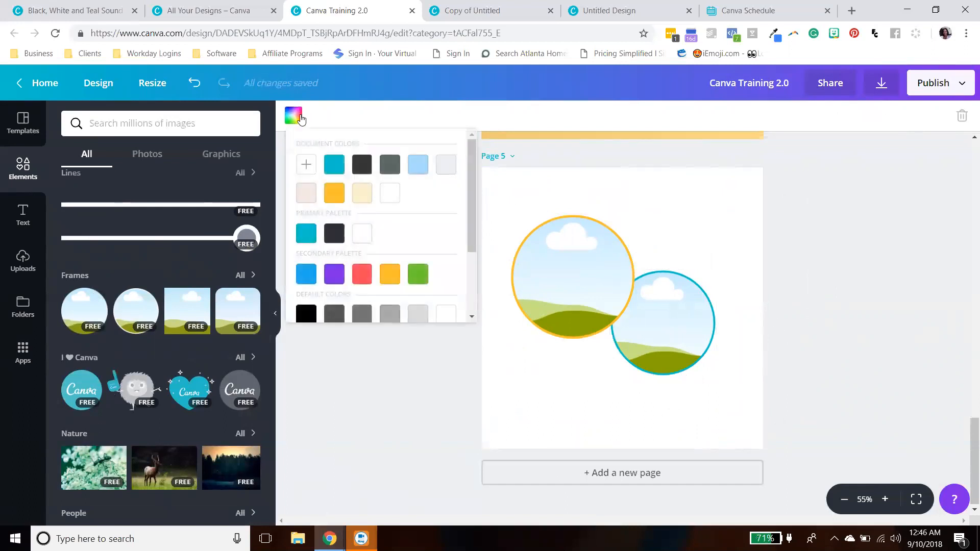
{"action": "left_click", "coordinate": [418, 274]}
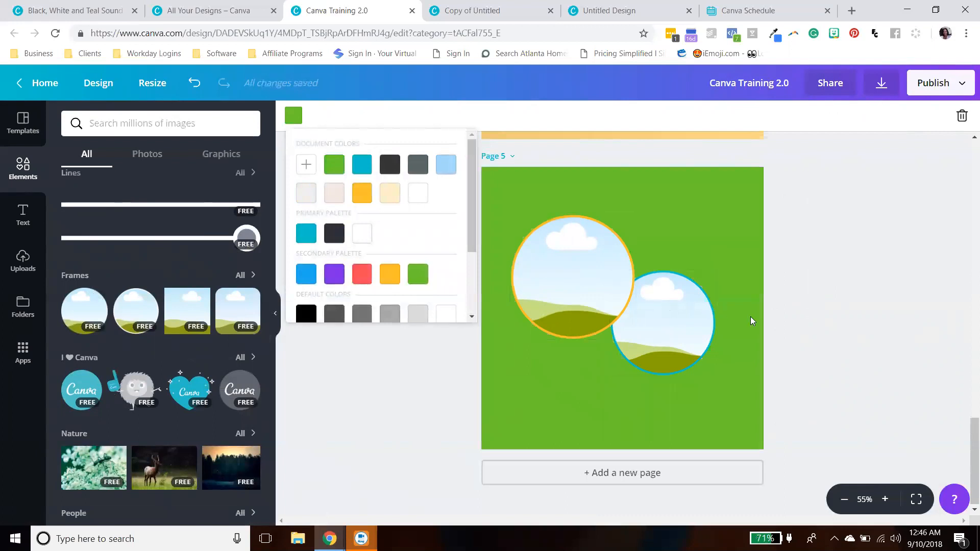
{"action": "left_click", "coordinate": [850, 288]}
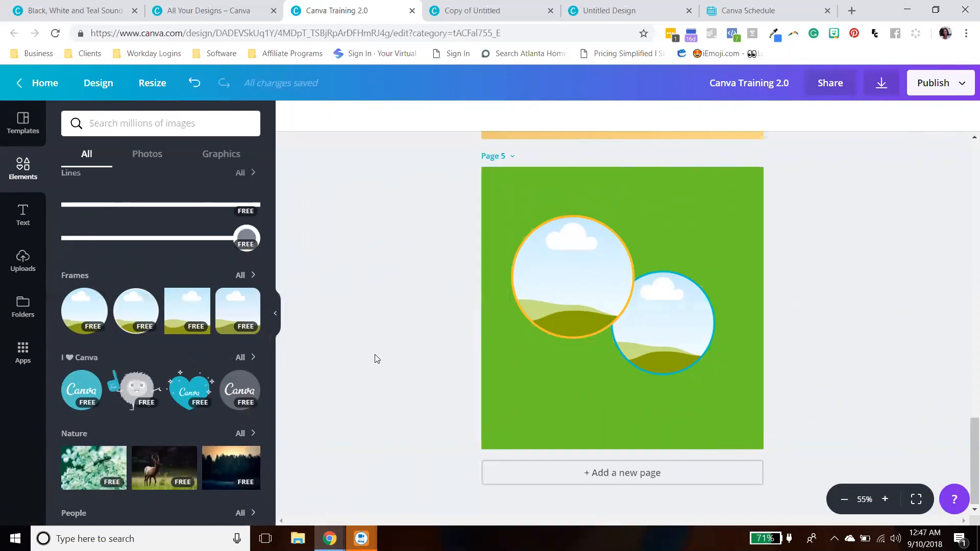
- Delete page 5
{"action": "scroll", "coordinate": [138, 350], "scroll_direction": "down", "scroll_amount": 8}
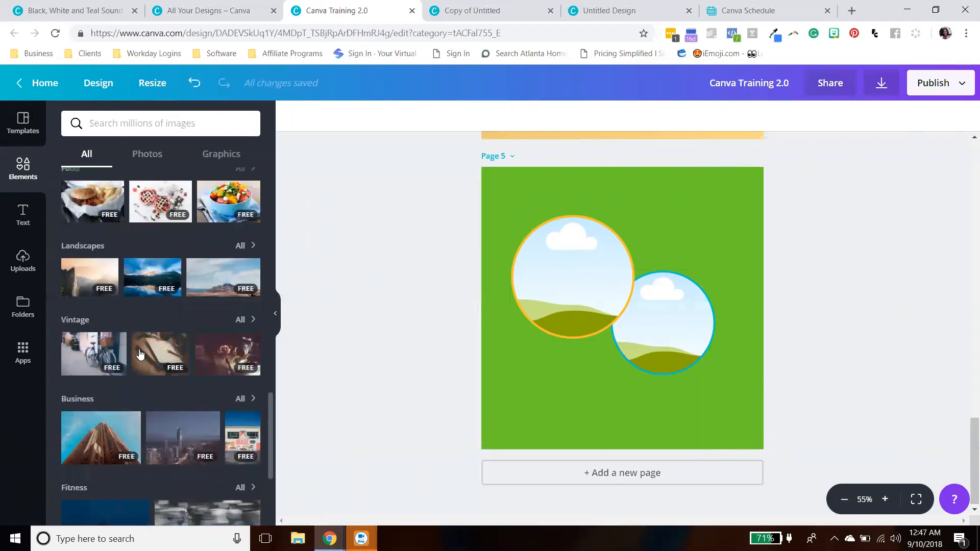
{"action": "scroll", "coordinate": [139, 352], "scroll_direction": "up", "scroll_amount": 10}
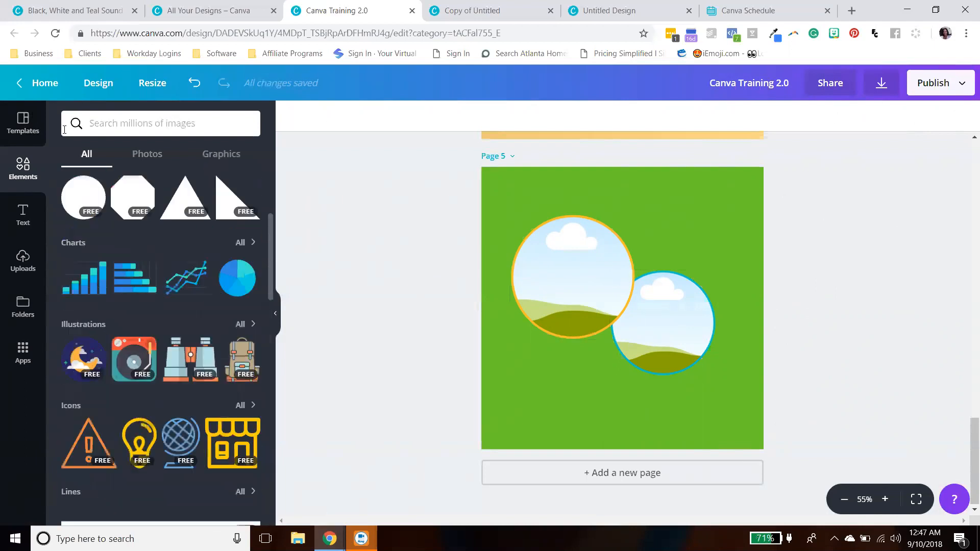
{"action": "scroll", "coordinate": [211, 206], "scroll_direction": "up", "scroll_amount": 4}
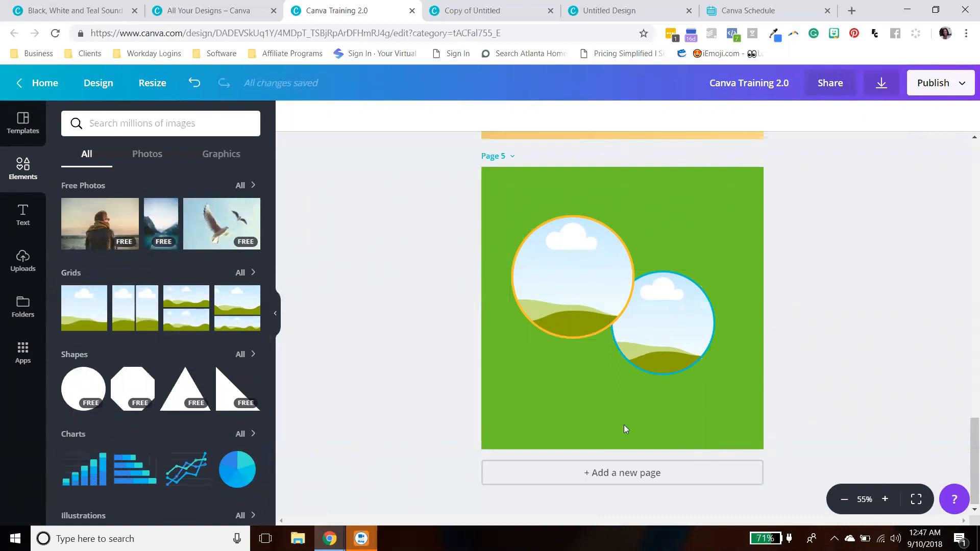
{"action": "left_click", "coordinate": [513, 157]}
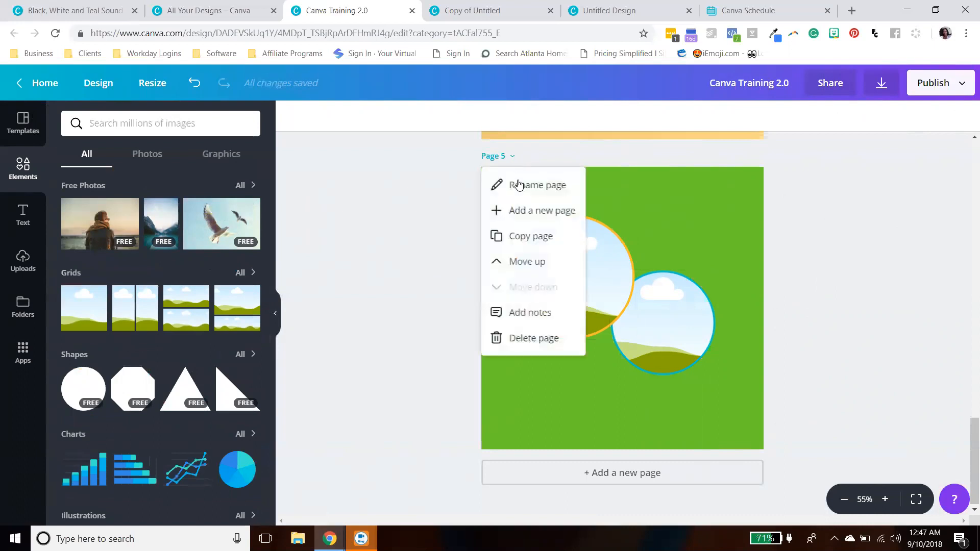
{"action": "left_click", "coordinate": [515, 336]}
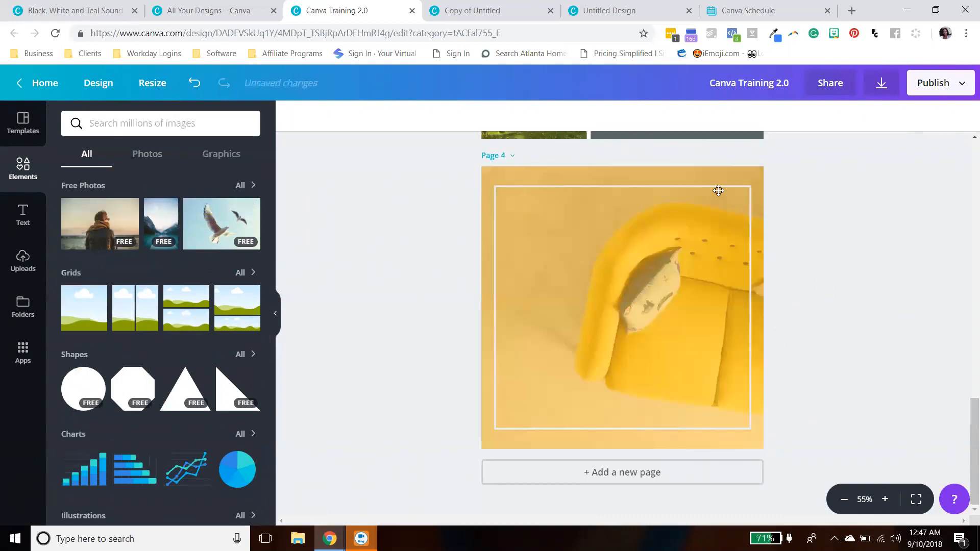
- Browse the text combinations in the Text panel
{"action": "scroll", "coordinate": [786, 303], "scroll_direction": "up", "scroll_amount": 4}
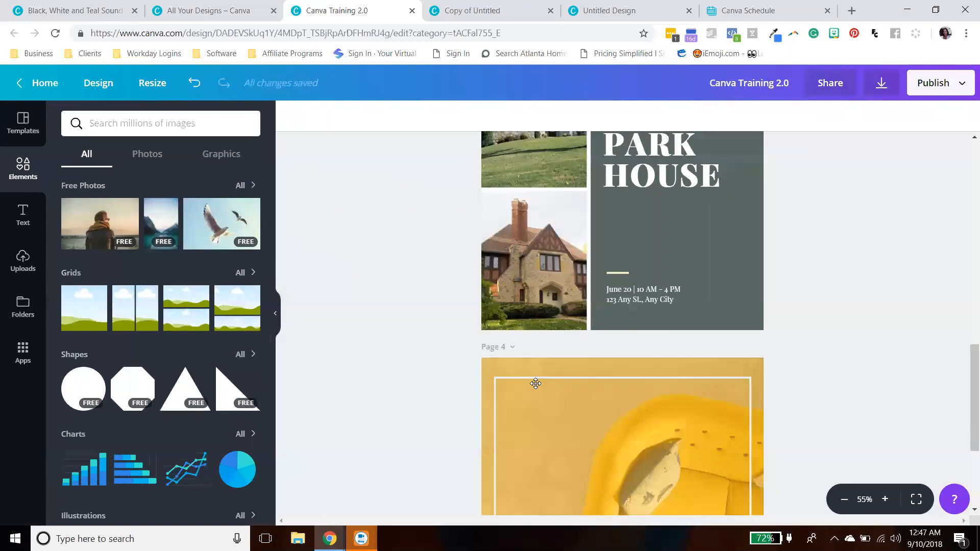
{"action": "scroll", "coordinate": [705, 366], "scroll_direction": "down", "scroll_amount": 4}
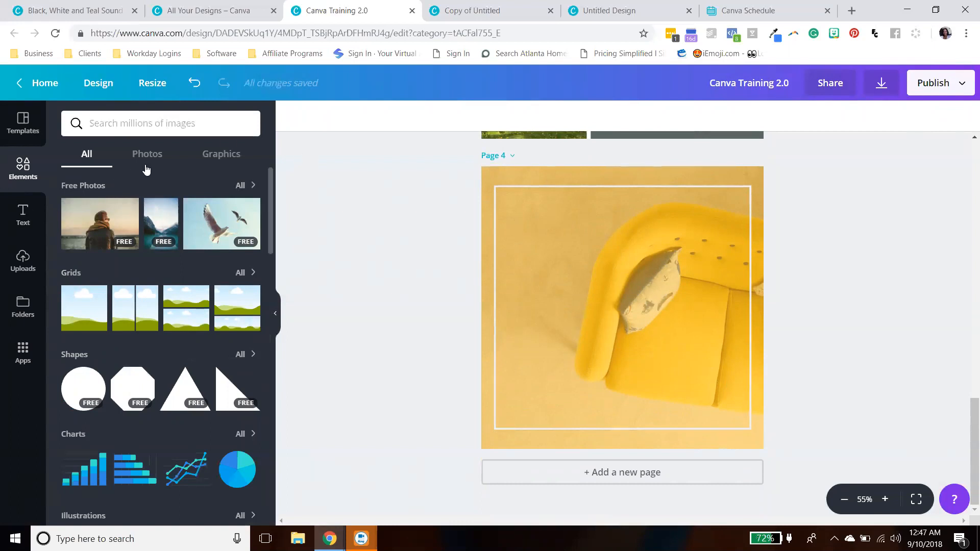
{"action": "scroll", "coordinate": [126, 305], "scroll_direction": "down", "scroll_amount": 5}
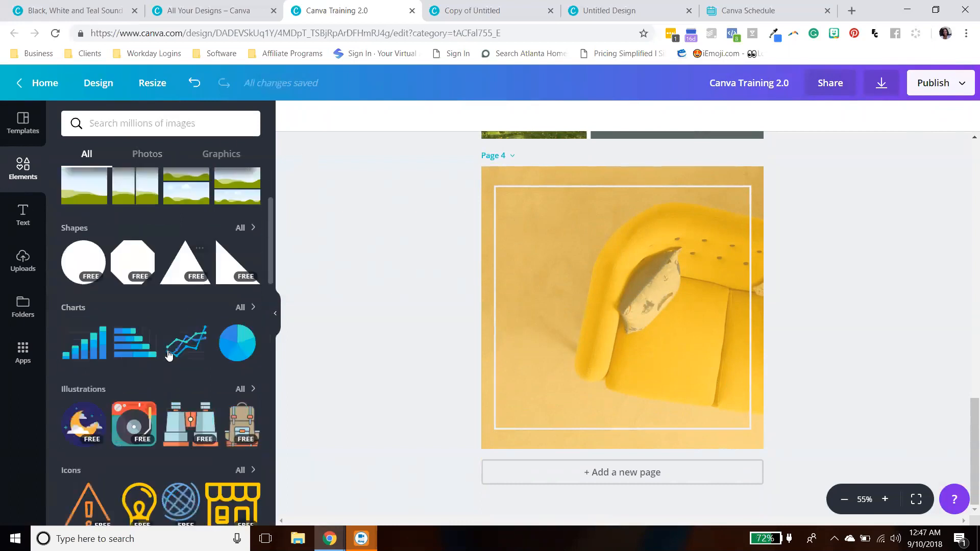
{"action": "left_click", "coordinate": [24, 220]}
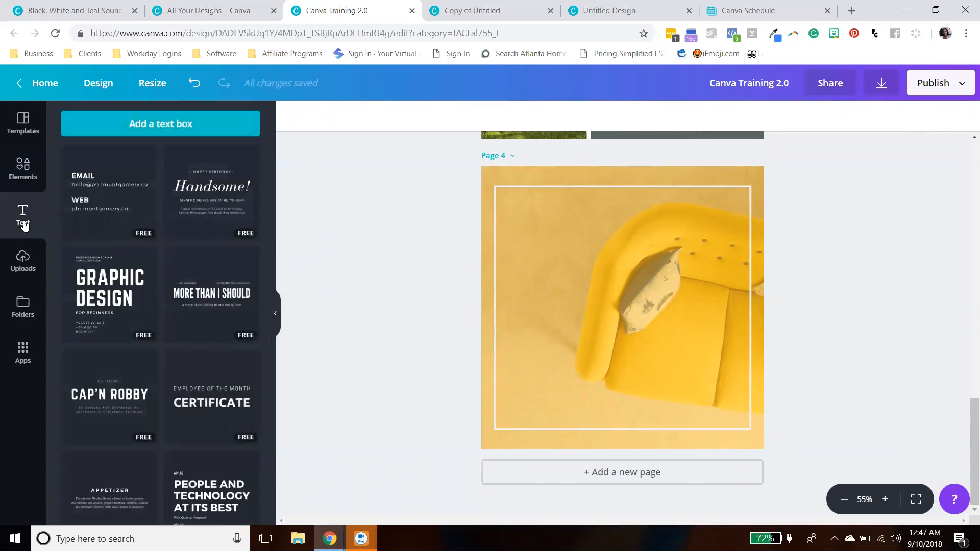
{"action": "scroll", "coordinate": [201, 324], "scroll_direction": "down", "scroll_amount": 15}
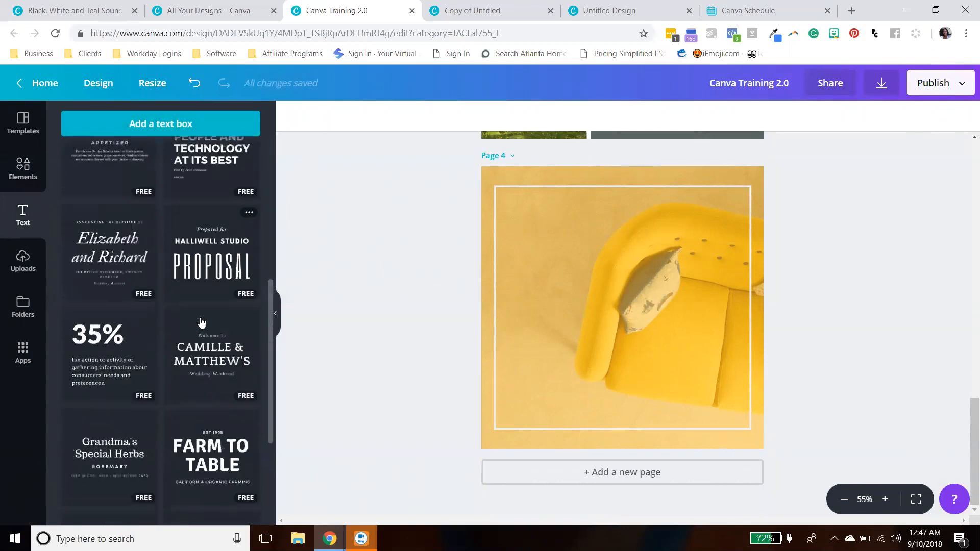
{"action": "scroll", "coordinate": [221, 308], "scroll_direction": "down", "scroll_amount": 5}
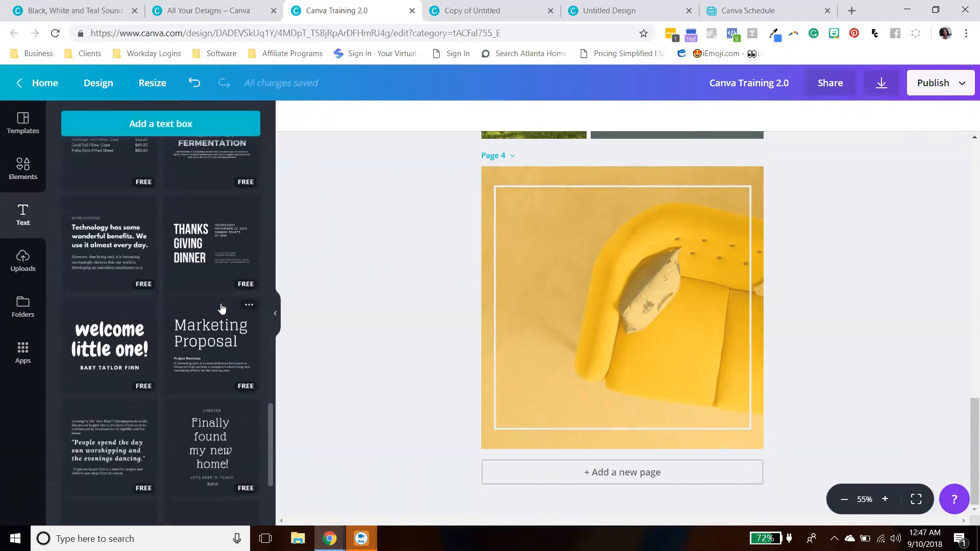
{"action": "scroll", "coordinate": [220, 313], "scroll_direction": "down", "scroll_amount": 10}
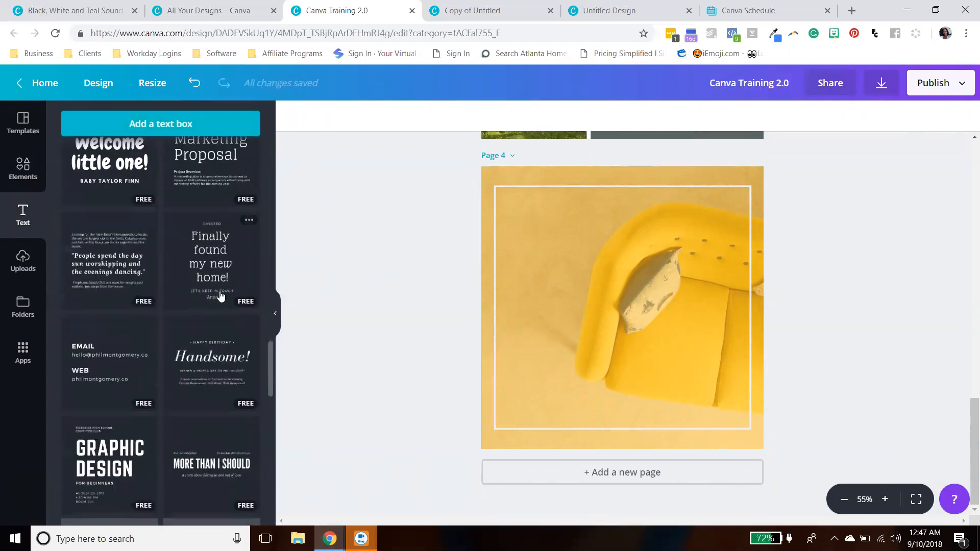
{"action": "scroll", "coordinate": [212, 301], "scroll_direction": "down", "scroll_amount": 20}
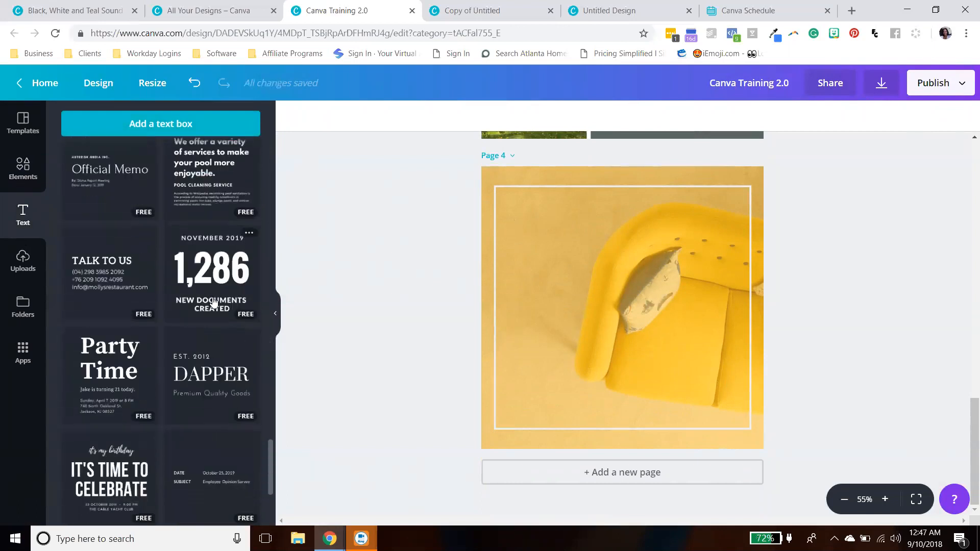
{"action": "scroll", "coordinate": [214, 301], "scroll_direction": "up", "scroll_amount": 2}
{"action": "scroll", "coordinate": [213, 300], "scroll_direction": "down", "scroll_amount": 4}
{"action": "scroll", "coordinate": [214, 297], "scroll_direction": "up", "scroll_amount": 6}
{"action": "scroll", "coordinate": [214, 298], "scroll_direction": "up", "scroll_amount": 2}
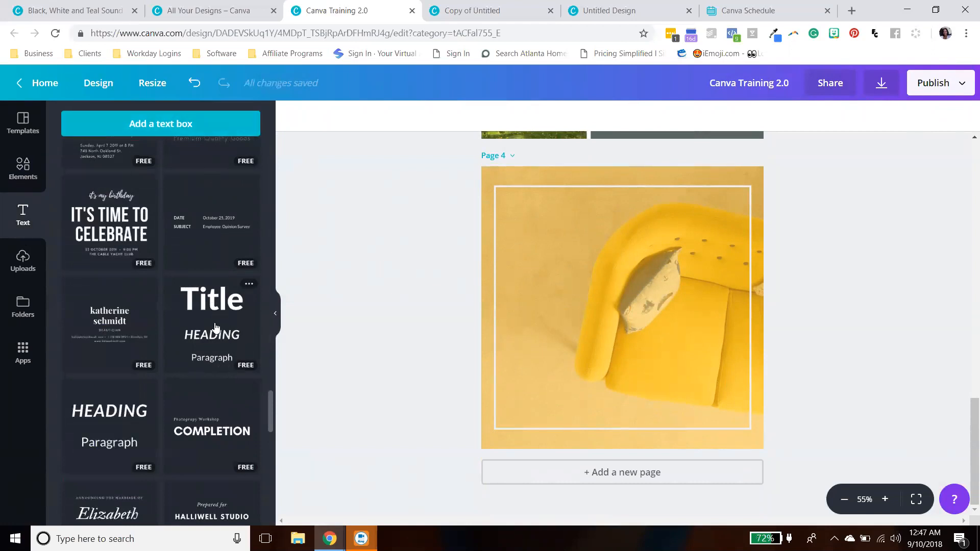
{"action": "scroll", "coordinate": [218, 309], "scroll_direction": "up", "scroll_amount": 5}
{"action": "scroll", "coordinate": [215, 311], "scroll_direction": "down", "scroll_amount": 3}
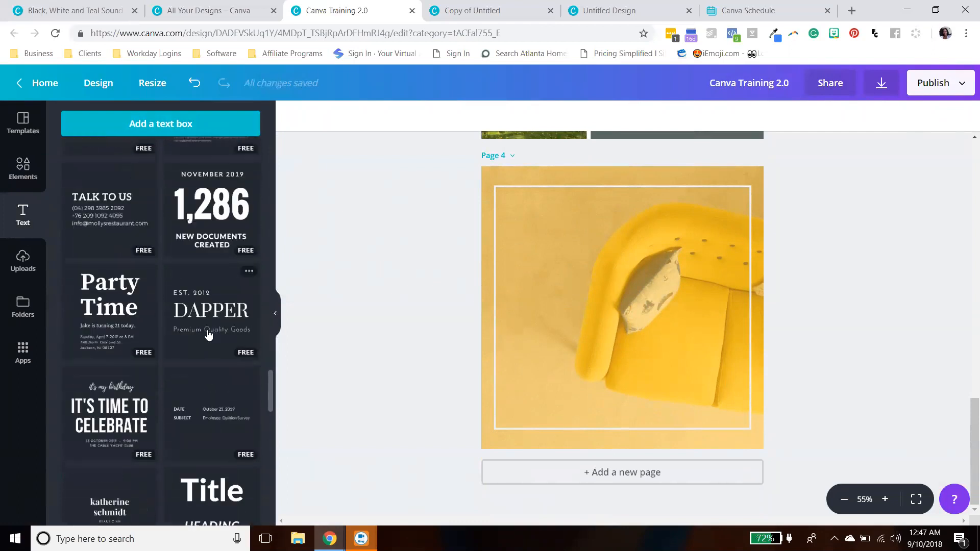
{"action": "scroll", "coordinate": [209, 326], "scroll_direction": "down", "scroll_amount": 2}
- Add the Title, Heading and Paragraph text combination to page 4
{"action": "left_click", "coordinate": [204, 377]}
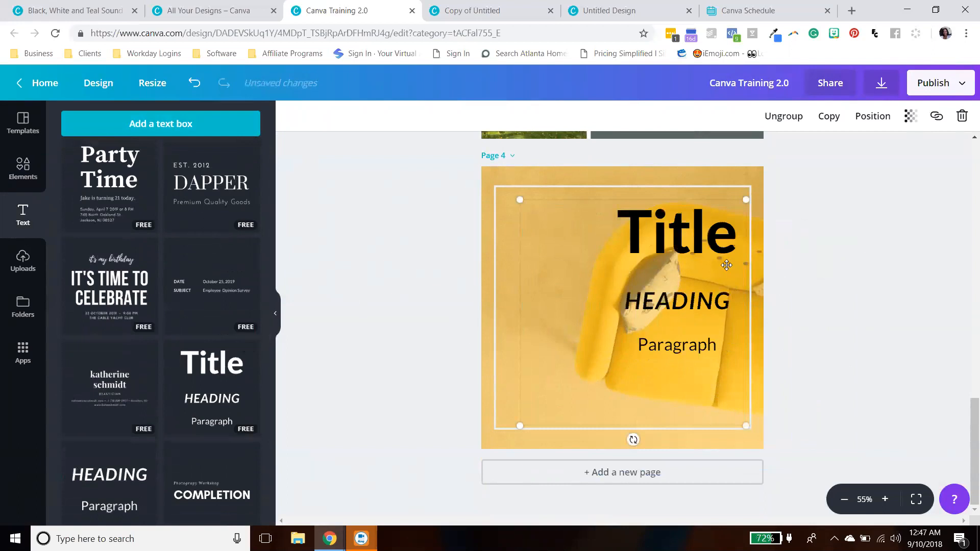
{"action": "mouse_move", "coordinate": [684, 278]}
{"action": "left_mouse_down"}
{"action": "mouse_move", "coordinate": [658, 275]}
{"action": "mouse_move", "coordinate": [691, 275]}
{"action": "left_mouse_up"}
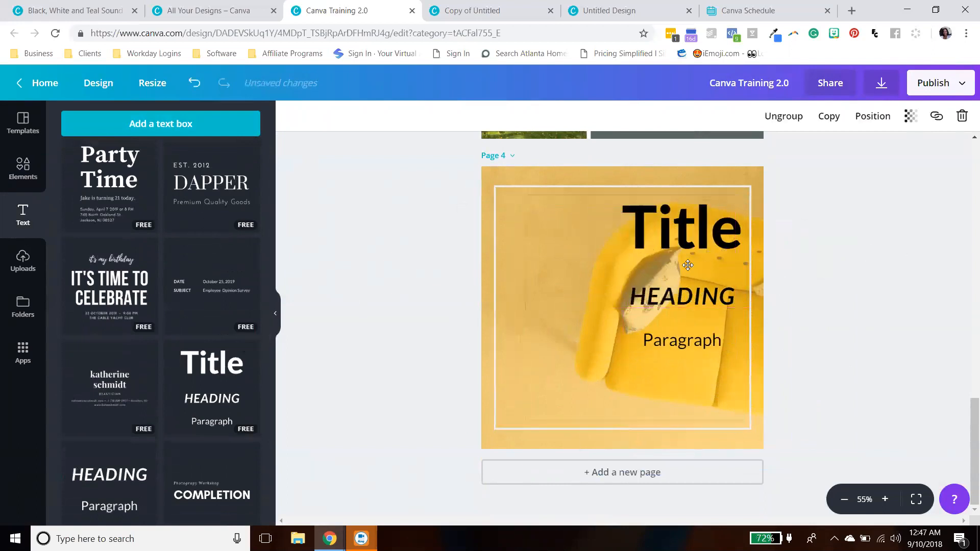
{"action": "key", "text": "Delete"}
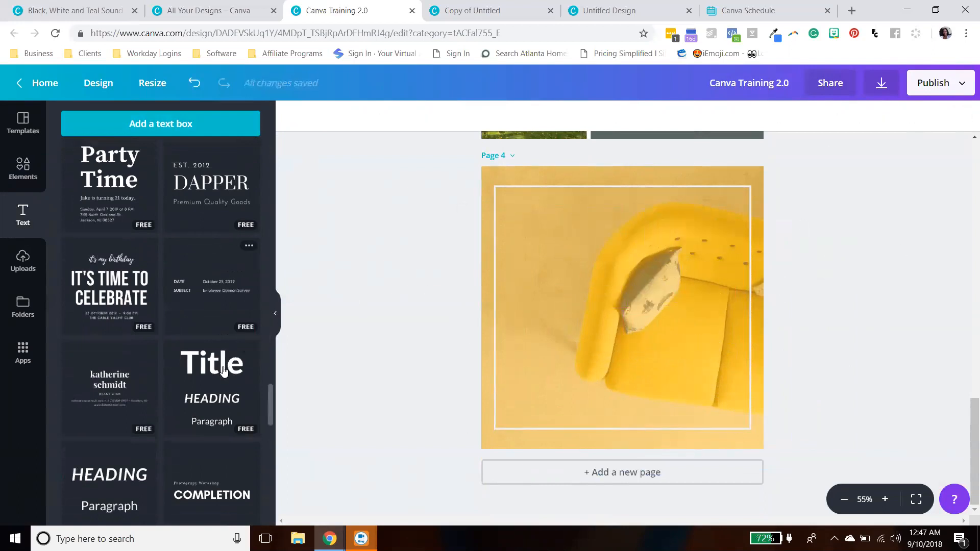
{"action": "key", "text": "ctrl+z"}
{"action": "key", "text": "ctrl+z"}
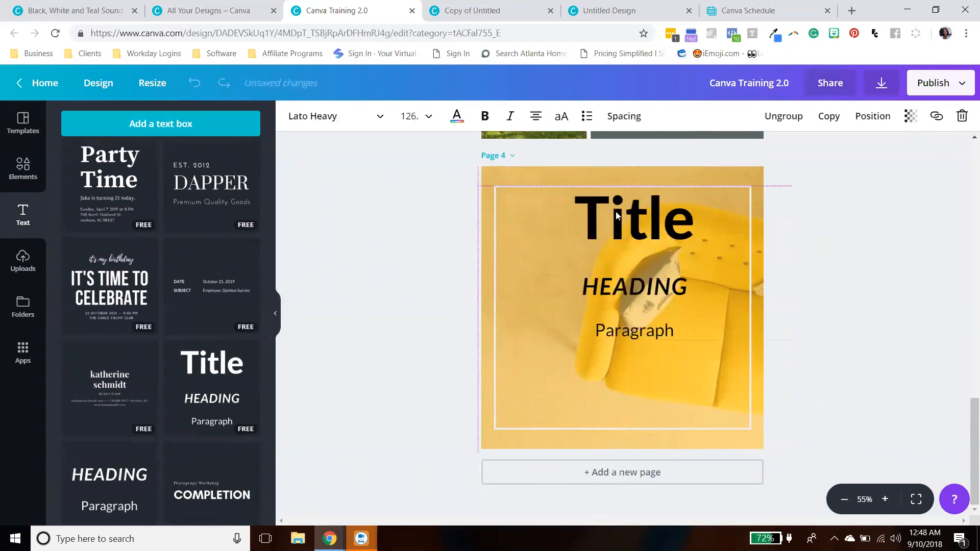
- Move the text group to centre it inside the outline on page 4
{"action": "left_click", "coordinate": [853, 274]}
{"action": "left_click", "coordinate": [635, 237]}
{"action": "left_click", "coordinate": [635, 237]}
{"action": "left_click_drag", "start_coordinate": [512, 225], "coordinate": [572, 315]}
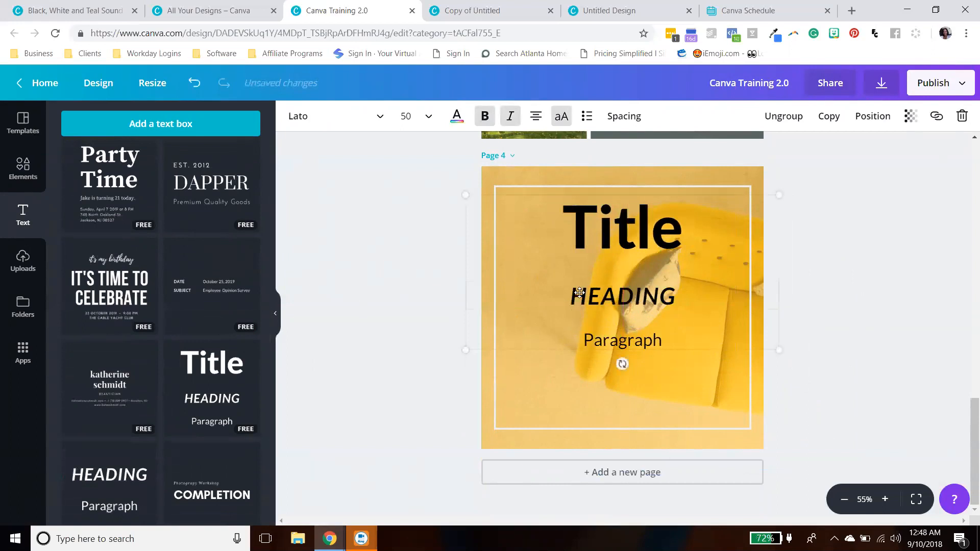
{"action": "left_click", "coordinate": [834, 276]}
{"action": "mouse_move", "coordinate": [644, 235]}
{"action": "left_mouse_down"}
{"action": "mouse_move", "coordinate": [646, 253]}
{"action": "mouse_move", "coordinate": [648, 245]}
{"action": "left_mouse_up"}
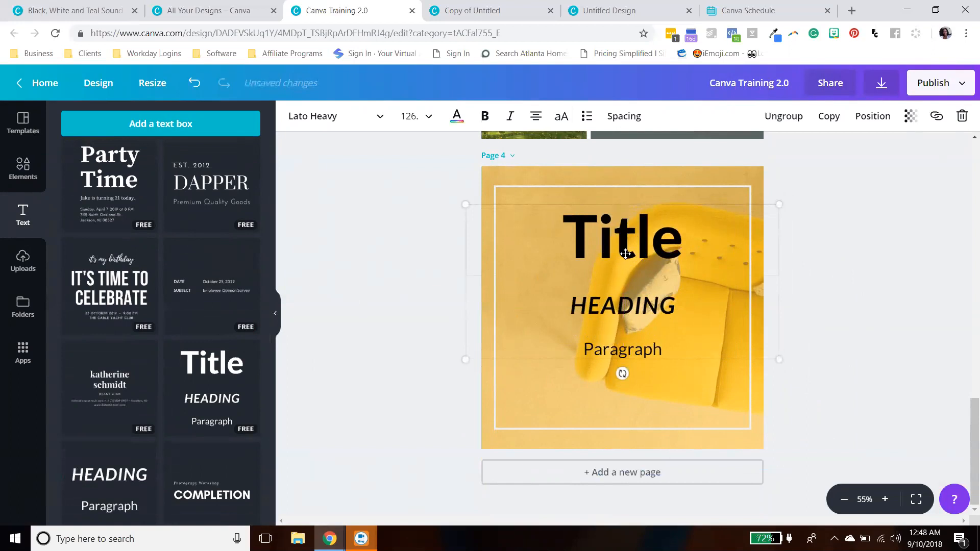
- Replace the title text with "The" and the heading text with "SAVVY"
{"action": "double_click", "coordinate": [547, 233]}
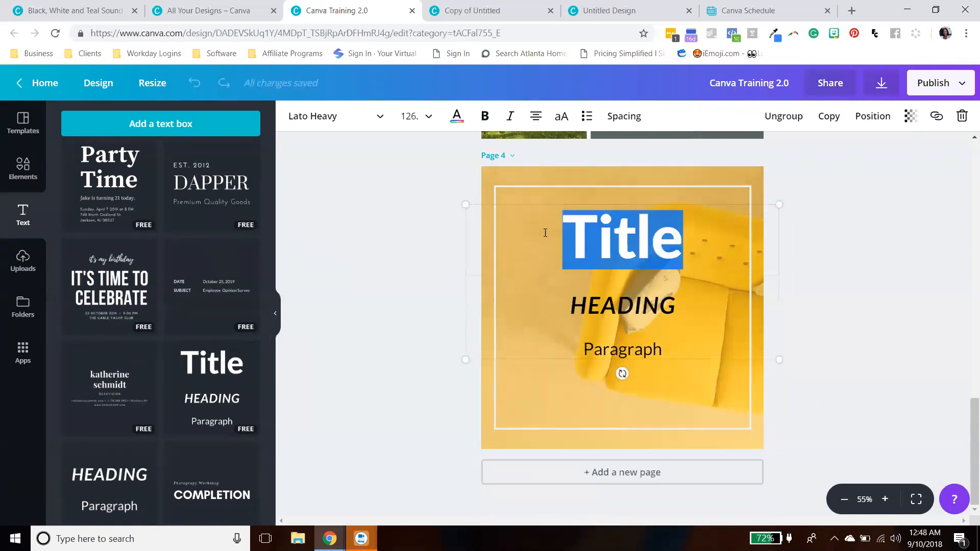
{"action": "type", "text": "The"}
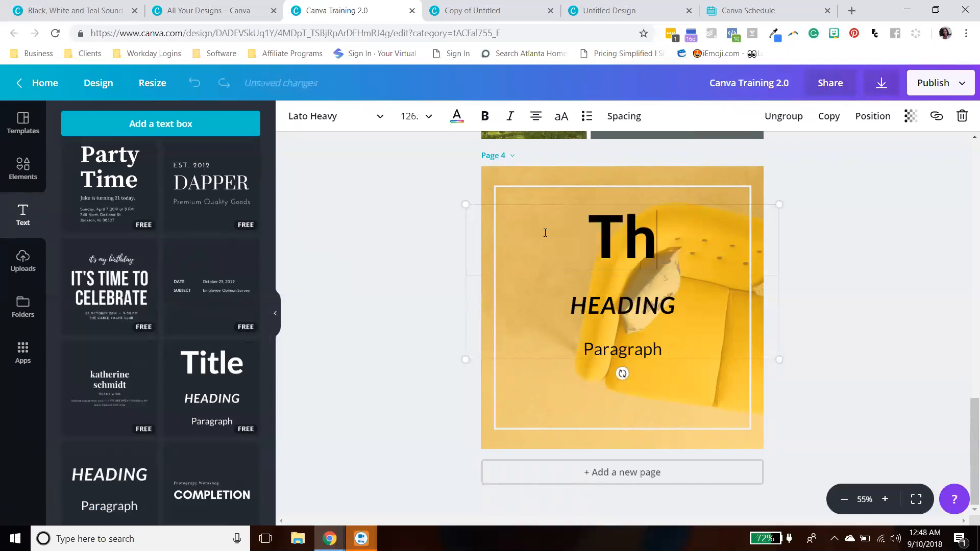
{"action": "left_click", "coordinate": [681, 302]}
{"action": "left_click_drag", "start_coordinate": [679, 305], "coordinate": [570, 307]}
{"action": "type", "text": "SAVVY"}
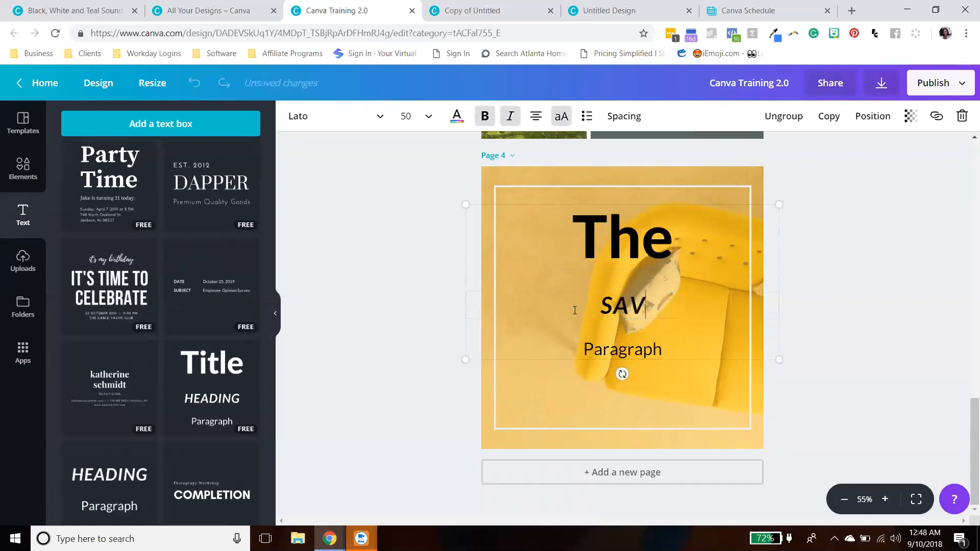
{"action": "key", "text": "BackSpace"}
{"action": "type", "text": "VY"}
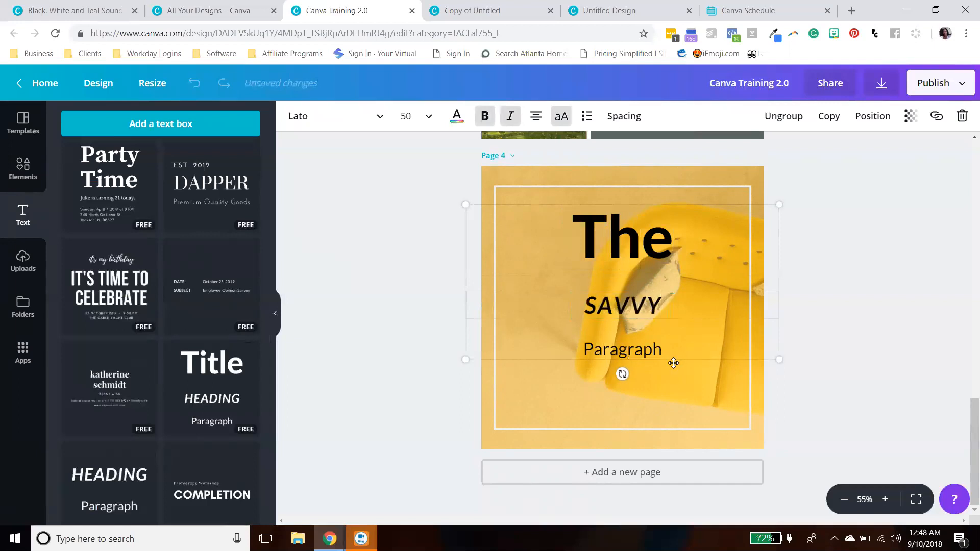
- Replace the paragraph text with "Kitchen"
{"action": "left_click", "coordinate": [674, 363]}
{"action": "left_click", "coordinate": [679, 353]}
{"action": "left_click_drag", "start_coordinate": [679, 354], "coordinate": [575, 360]}
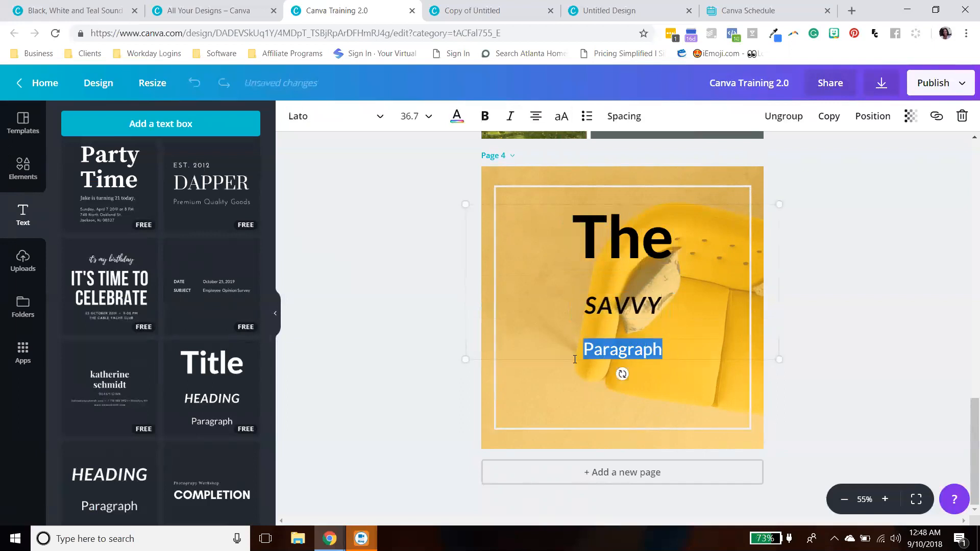
{"action": "type", "text": "C"}
{"action": "type", "text": "Kict"}
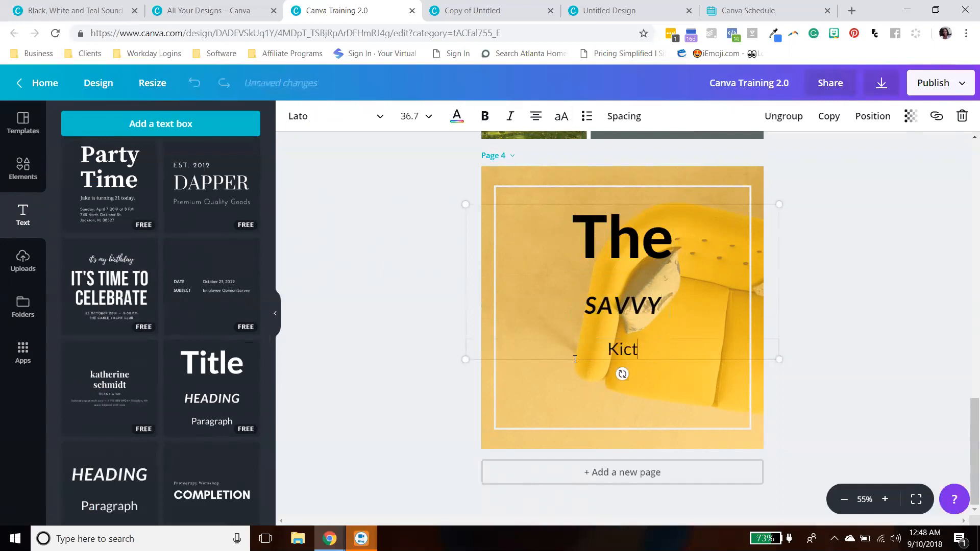
{"action": "key", "text": "BackSpace"}
{"action": "type", "text": "then"}
{"action": "double_click", "coordinate": [599, 350]}
{"action": "type", "text": "Kit"}
{"action": "key", "text": "BackSpace"}
{"action": "type", "text": "tchen"}
{"action": "left_click", "coordinate": [816, 334]}
- Move the text group slightly lower inside the outline on page 4
{"action": "left_click_drag", "start_coordinate": [638, 292], "coordinate": [637, 313]}
{"action": "left_click", "coordinate": [874, 287]}
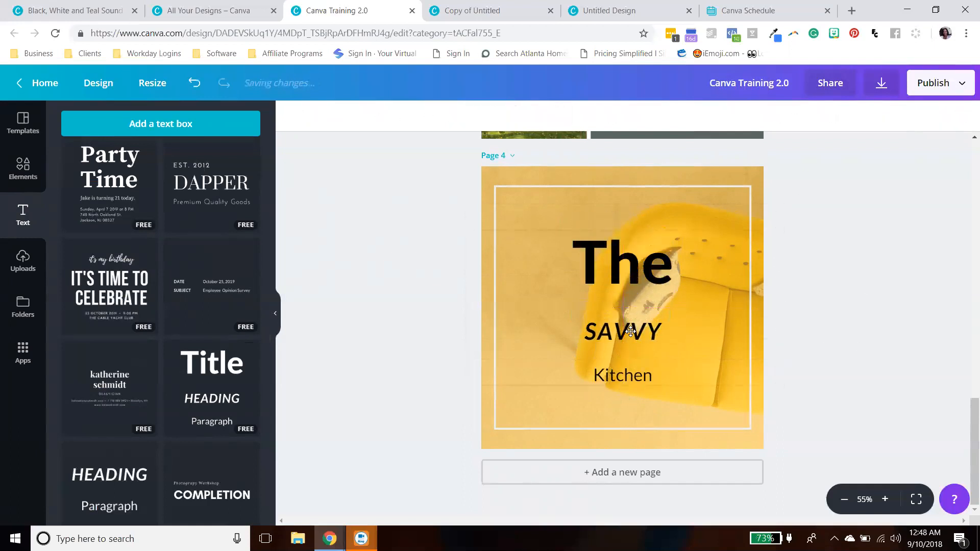
{"action": "left_click", "coordinate": [629, 269]}
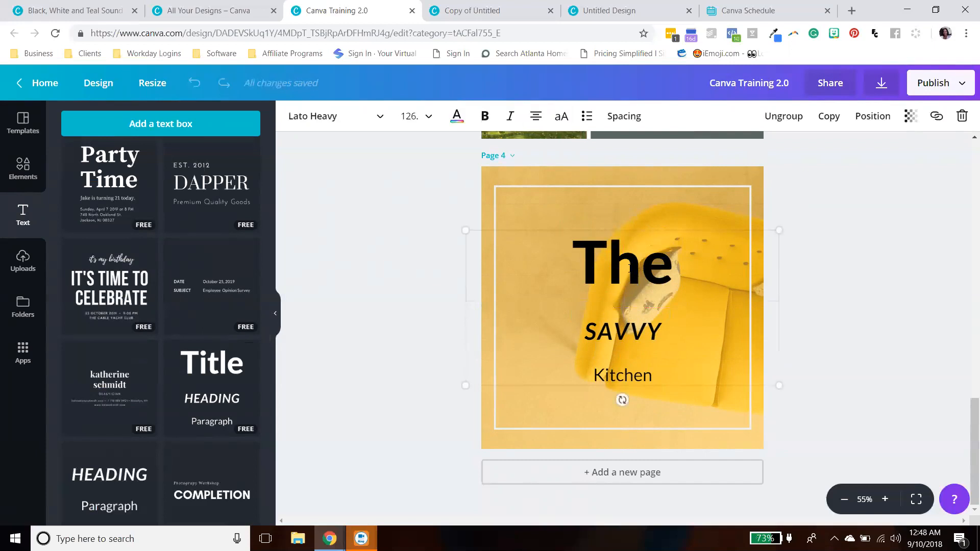
{"action": "left_click", "coordinate": [614, 332]}
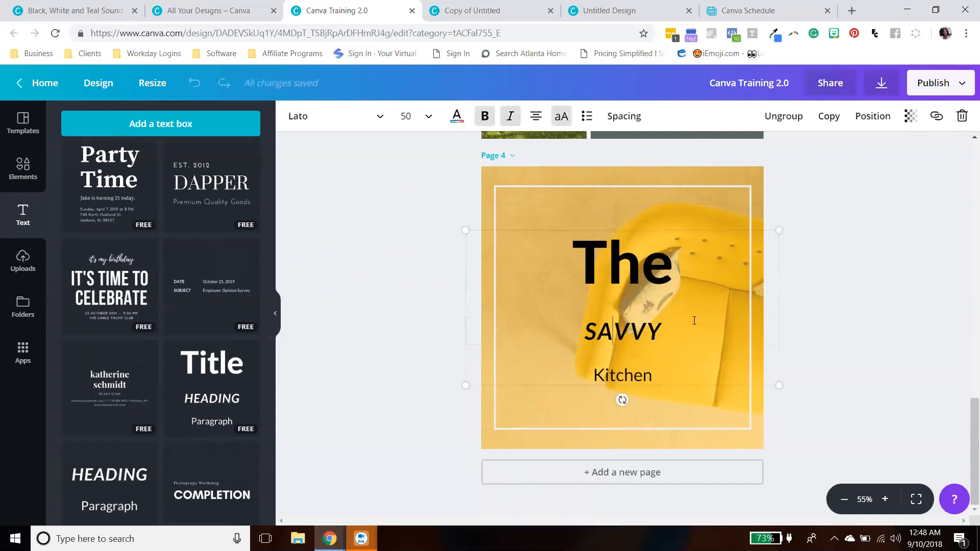
{"action": "left_click", "coordinate": [633, 371]}
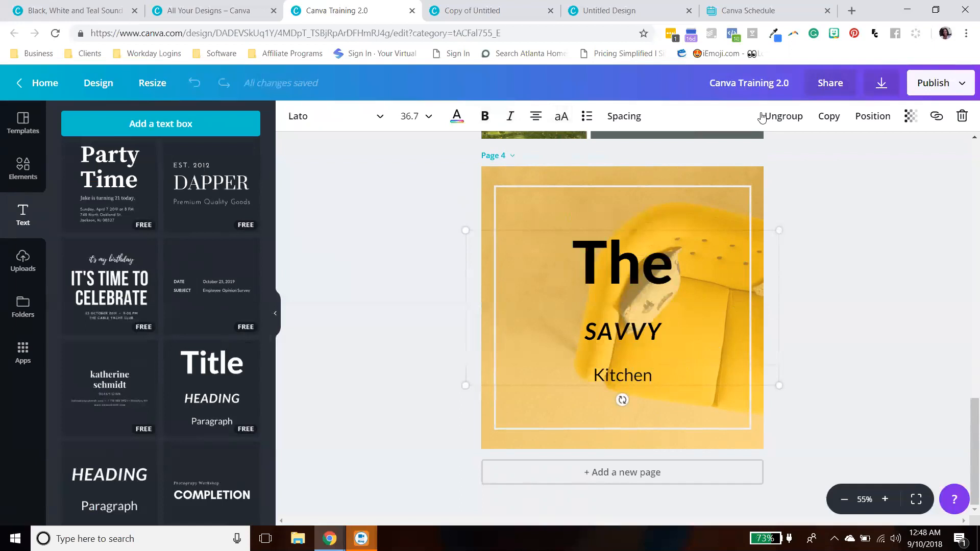
{"action": "left_click", "coordinate": [607, 265]}
{"action": "left_click", "coordinate": [593, 377]}
{"action": "left_click_drag", "start_coordinate": [686, 267], "coordinate": [667, 258]}
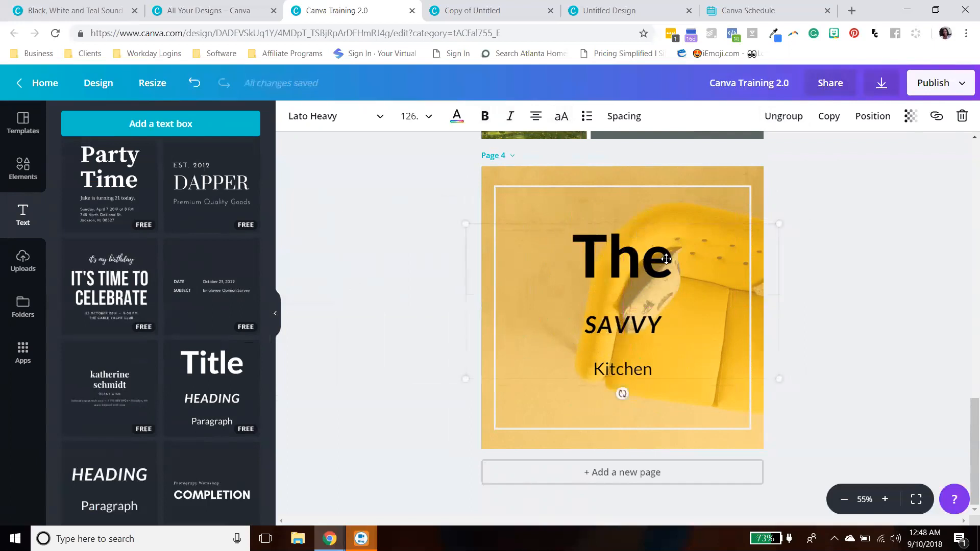
- Ungroup the text combination and move the title and the heading upward separately
{"action": "left_click", "coordinate": [776, 117]}
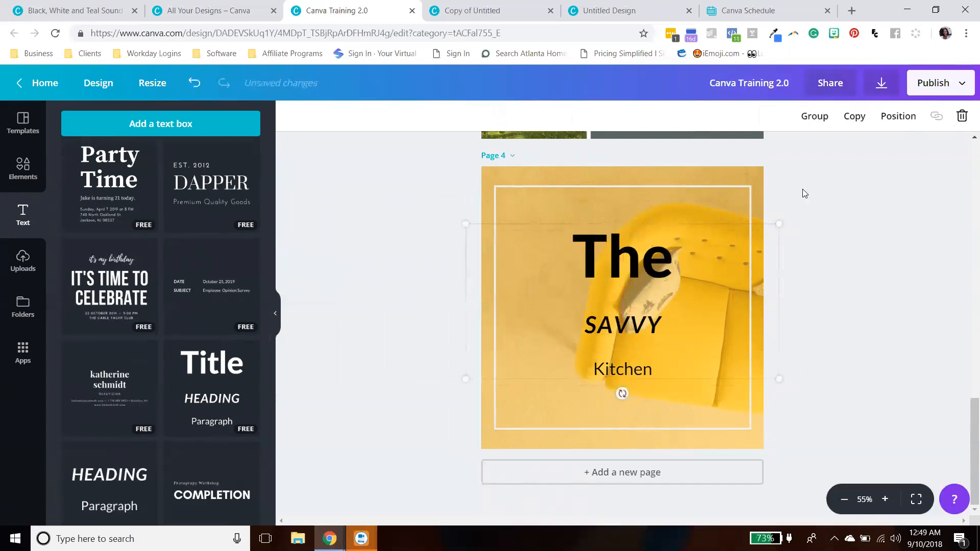
{"action": "left_click", "coordinate": [674, 270]}
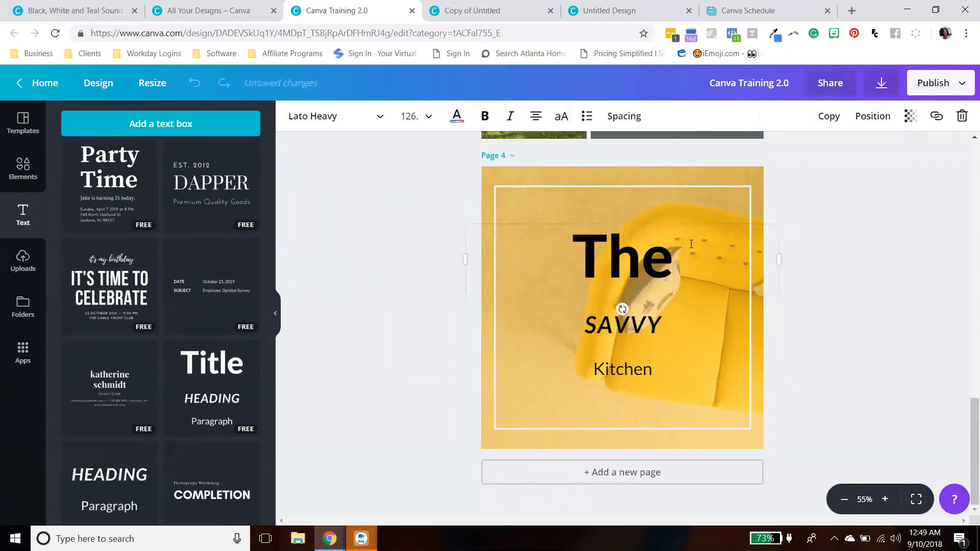
{"action": "left_click", "coordinate": [869, 248]}
{"action": "left_click_drag", "start_coordinate": [704, 255], "coordinate": [702, 226]}
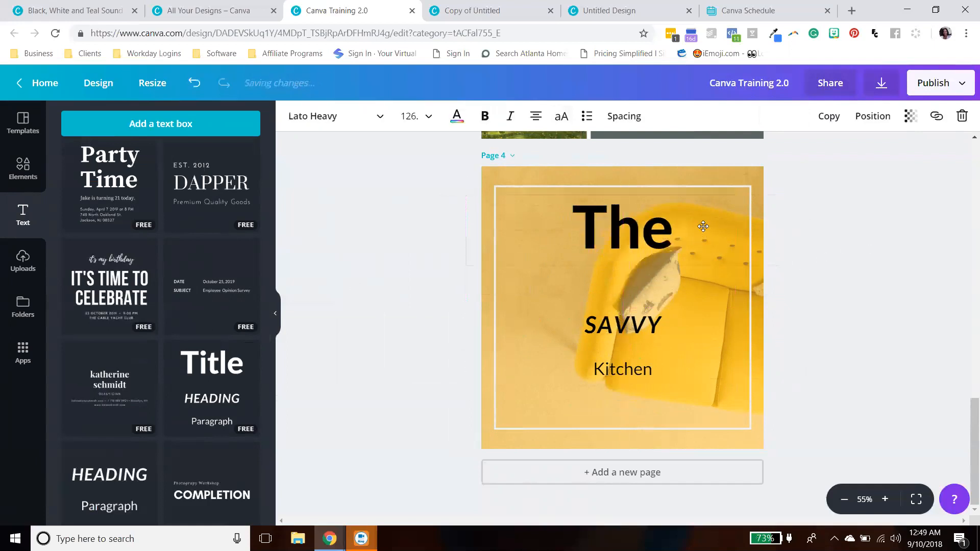
{"action": "left_click_drag", "start_coordinate": [665, 332], "coordinate": [665, 315]}
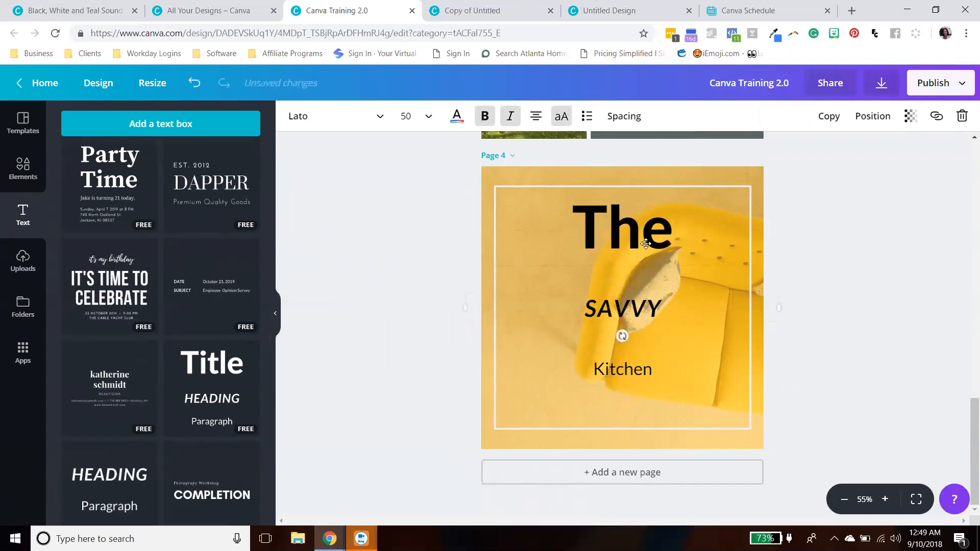
- Delete the "The" title and the "Kitchen" paragraph text, keeping only SAVVY
{"action": "left_click", "coordinate": [964, 117]}
{"action": "left_click", "coordinate": [644, 375]}
{"action": "left_click", "coordinate": [963, 117]}
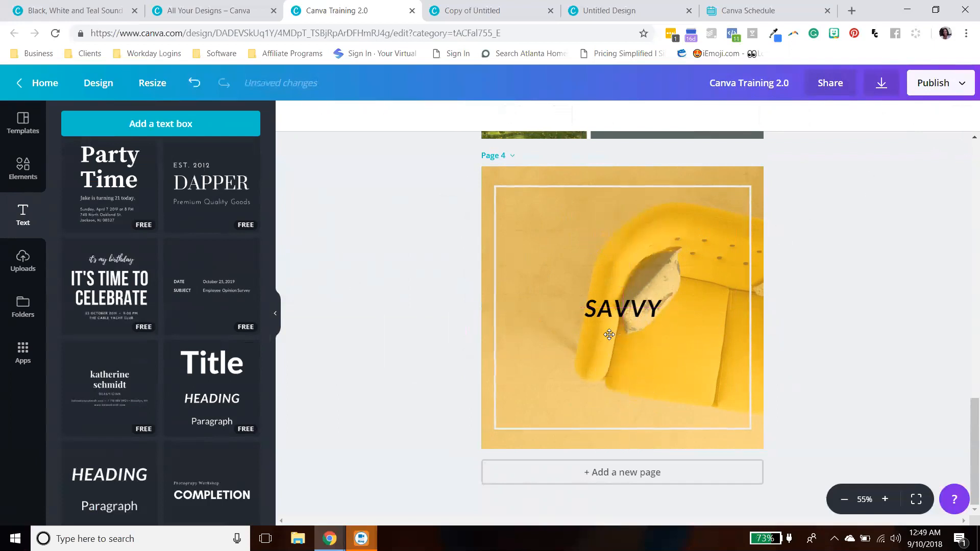
- Move the SAVVY heading to the upper left area inside the outline
{"action": "left_click", "coordinate": [612, 305]}
{"action": "left_click_drag", "start_coordinate": [612, 304], "coordinate": [561, 229]}
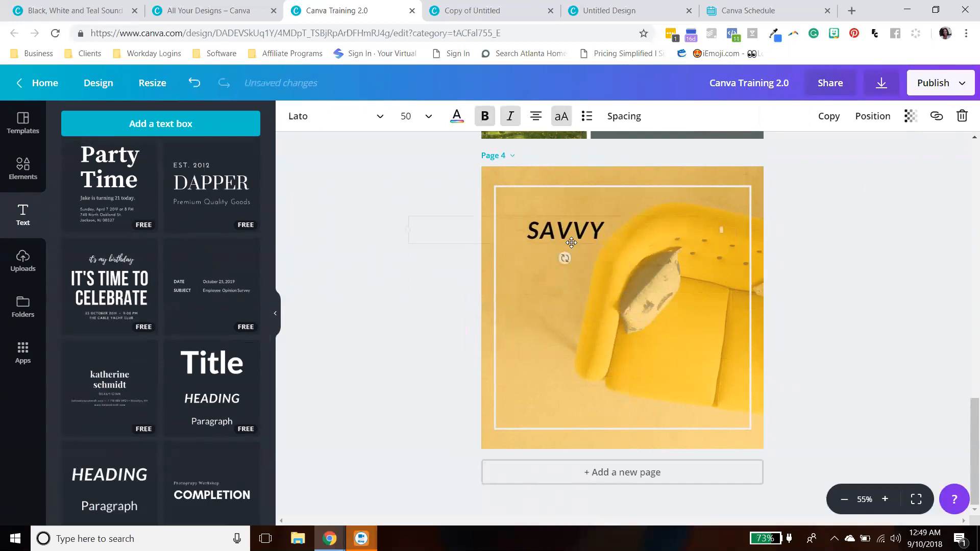
{"action": "left_click", "coordinate": [784, 305]}
- Add a new text box to page 4 and set its font size to 36
{"action": "left_click", "coordinate": [573, 228]}
{"action": "left_click", "coordinate": [164, 126]}
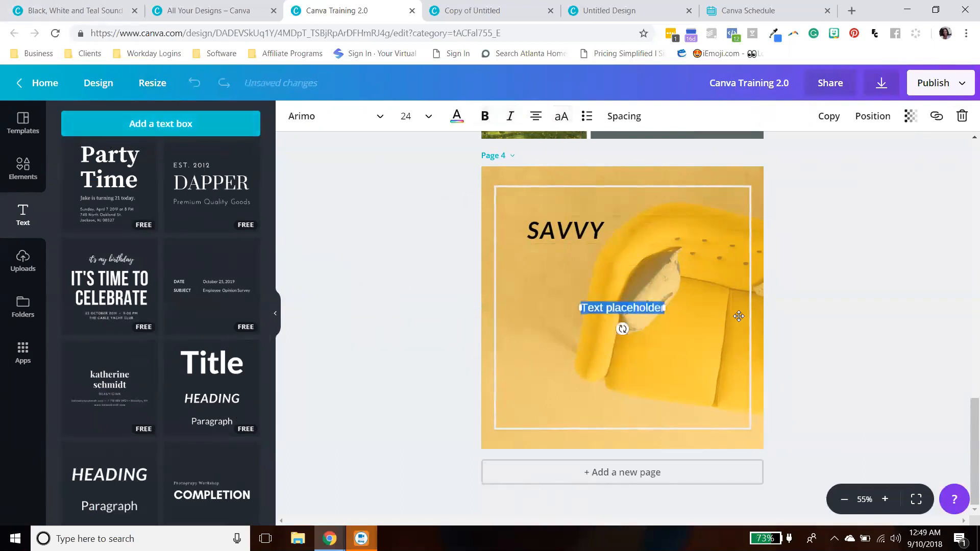
{"action": "left_click", "coordinate": [359, 118]}
{"action": "left_click", "coordinate": [374, 123]}
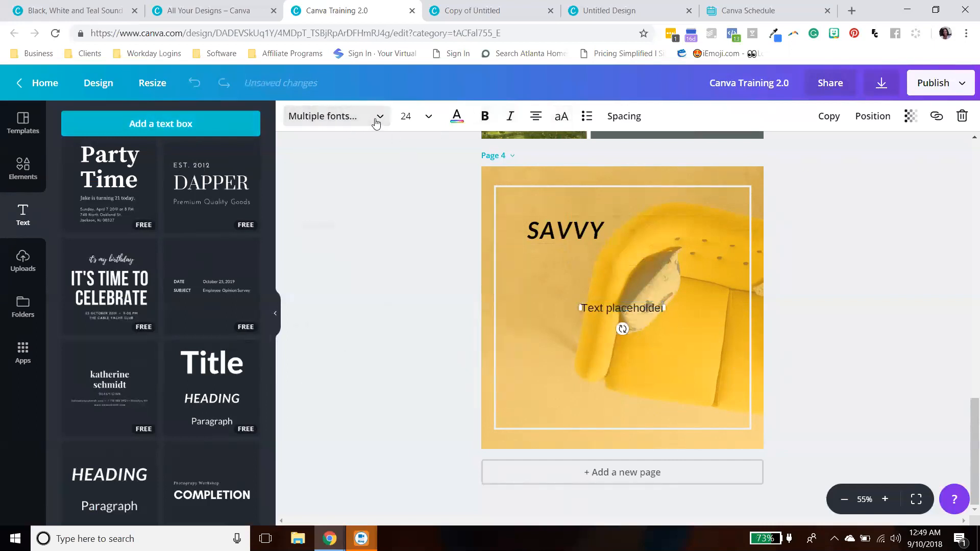
{"action": "left_click", "coordinate": [376, 120]}
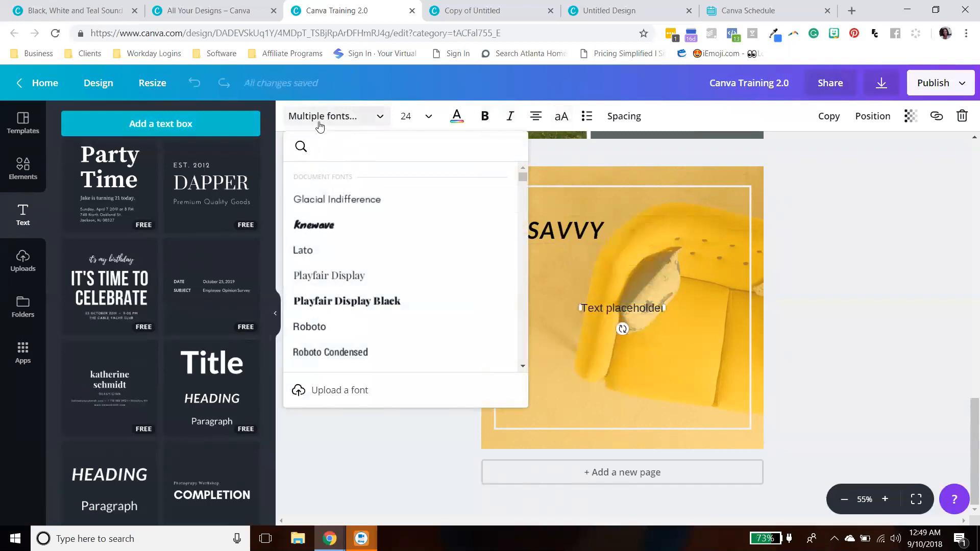
{"action": "scroll", "coordinate": [347, 285], "scroll_direction": "down", "scroll_amount": 3}
{"action": "scroll", "coordinate": [347, 285], "scroll_direction": "down", "scroll_amount": 15}
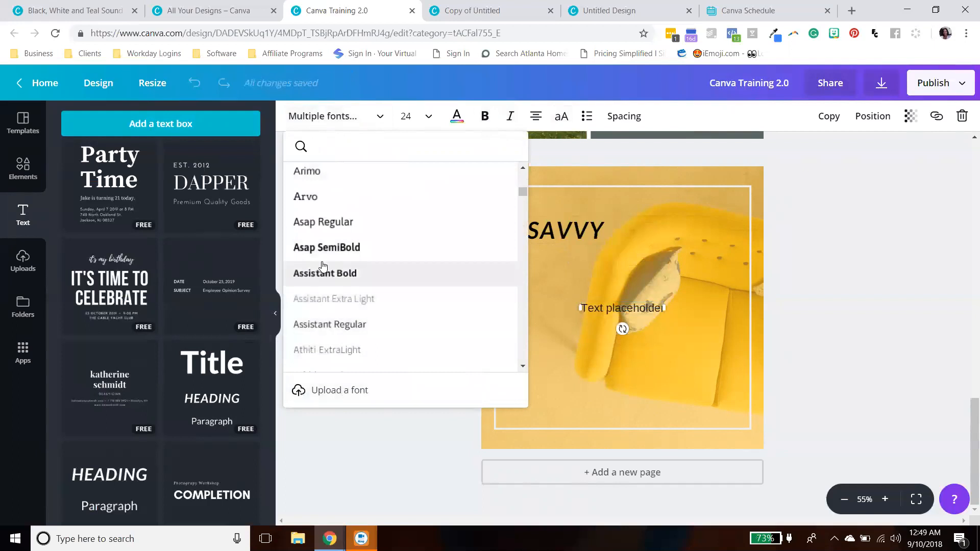
{"action": "scroll", "coordinate": [357, 265], "scroll_direction": "down", "scroll_amount": 3}
{"action": "left_click", "coordinate": [428, 117]}
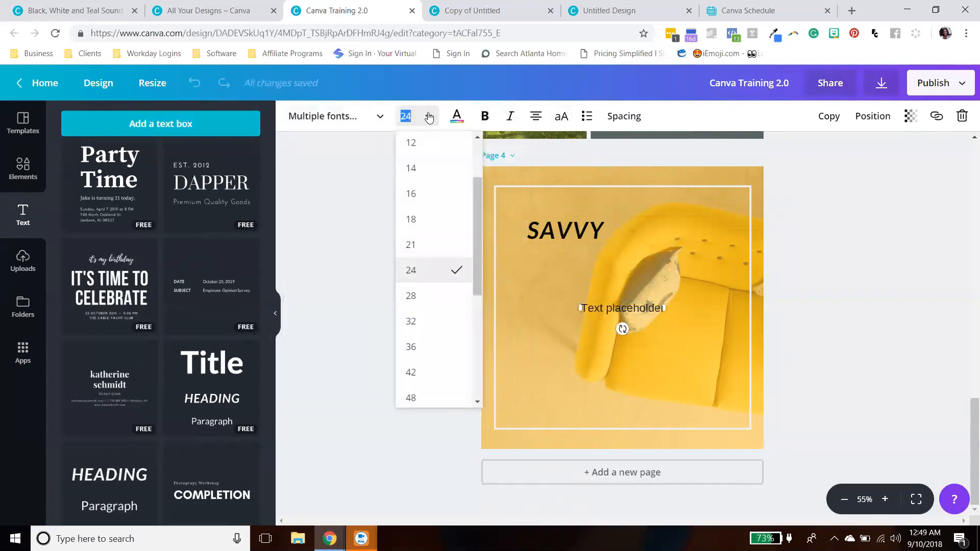
{"action": "left_click", "coordinate": [422, 346]}
- Set the SAVVY heading's font size to 80 and move it towards the centre
{"action": "left_click", "coordinate": [568, 229]}
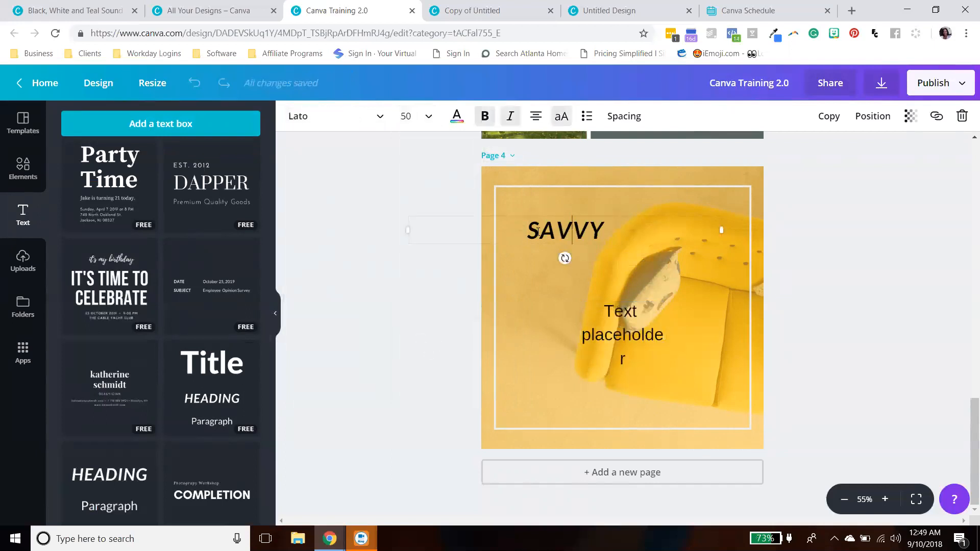
{"action": "left_click", "coordinate": [422, 118]}
{"action": "scroll", "coordinate": [414, 368], "scroll_direction": "down", "scroll_amount": 5}
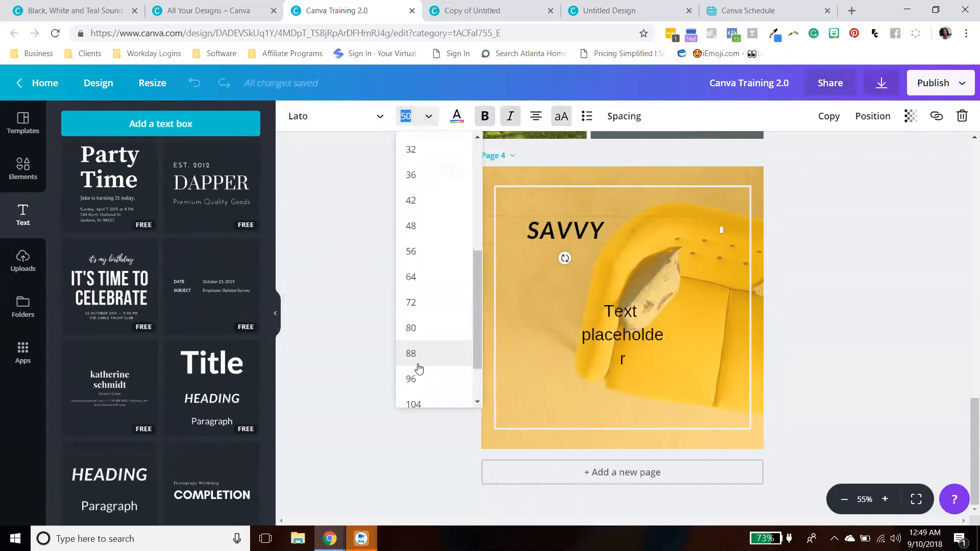
{"action": "left_click", "coordinate": [412, 261]}
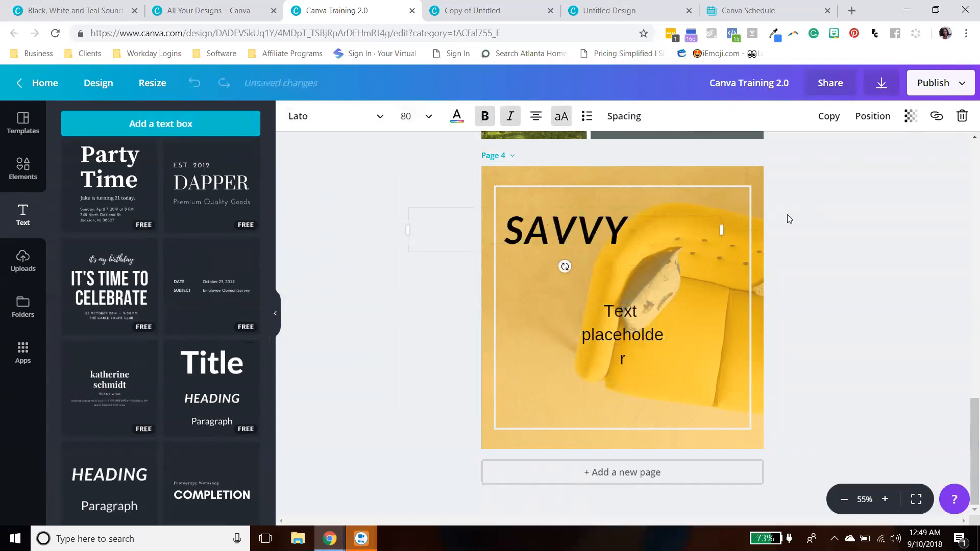
{"action": "left_click_drag", "start_coordinate": [667, 221], "coordinate": [709, 230]}
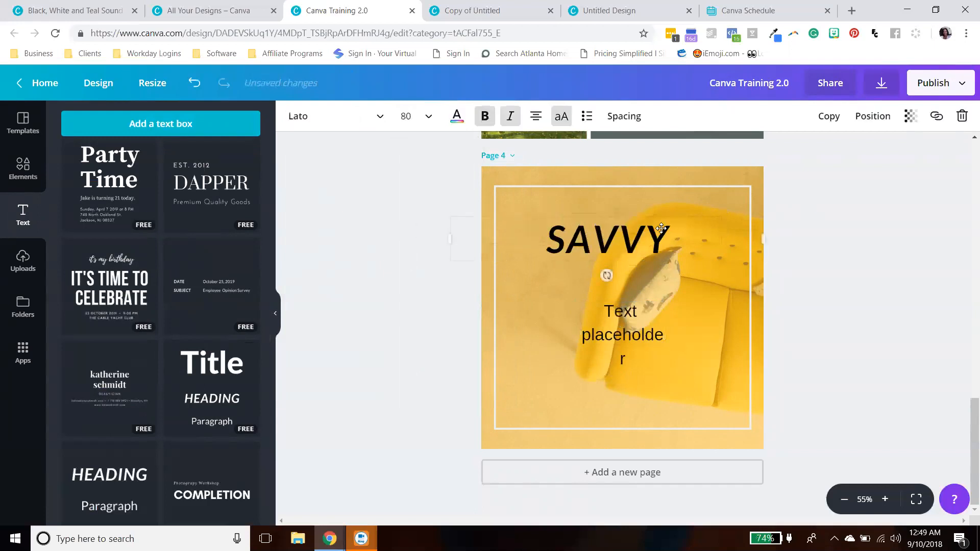
- Color the SAVVY heading purple and nudge it slightly left
{"action": "left_click", "coordinate": [458, 121]}
{"action": "left_click", "coordinate": [495, 277]}
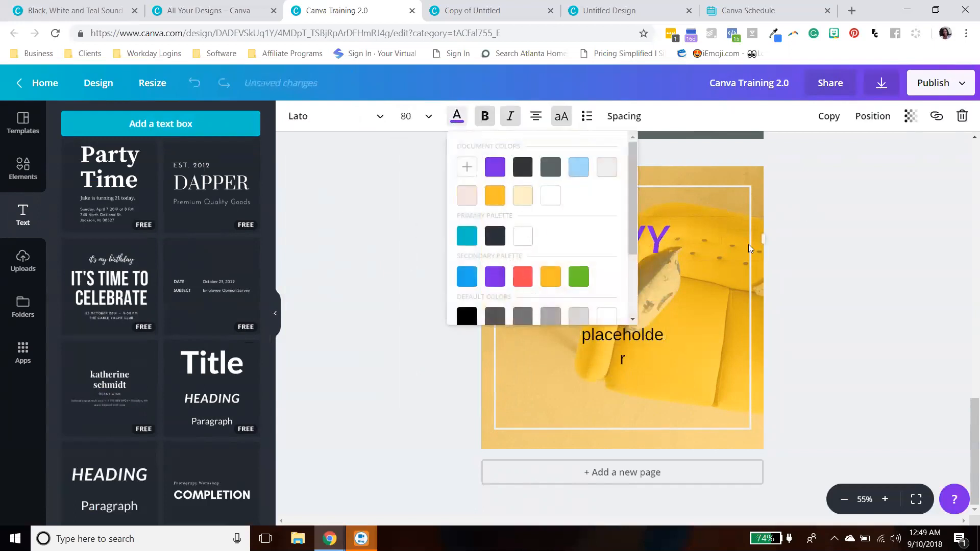
{"action": "left_click", "coordinate": [831, 225]}
{"action": "left_click", "coordinate": [635, 329]}
{"action": "left_click_drag", "start_coordinate": [610, 249], "coordinate": [583, 241]}
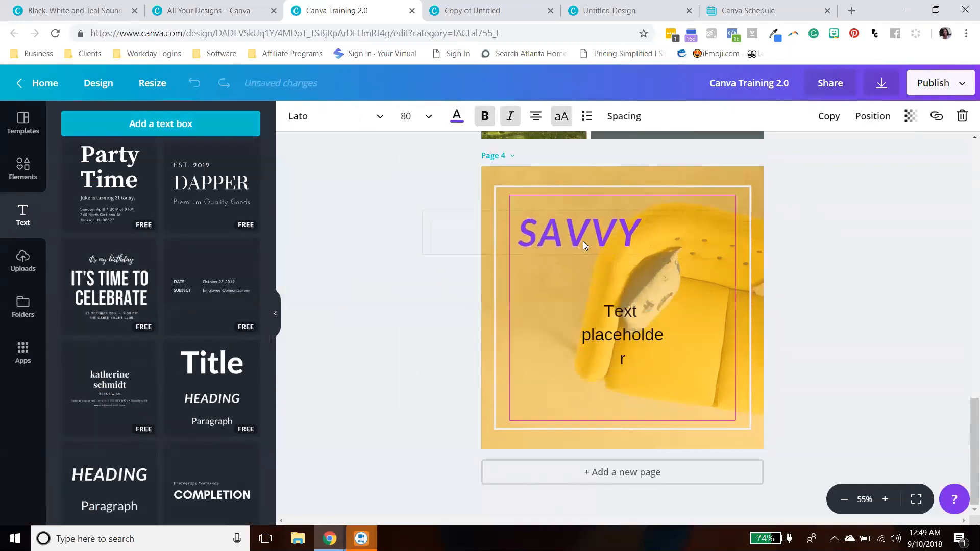
- Turn off bold on the SAVVY heading while keeping it italic
{"action": "left_click", "coordinate": [485, 122]}
{"action": "left_click", "coordinate": [485, 123]}
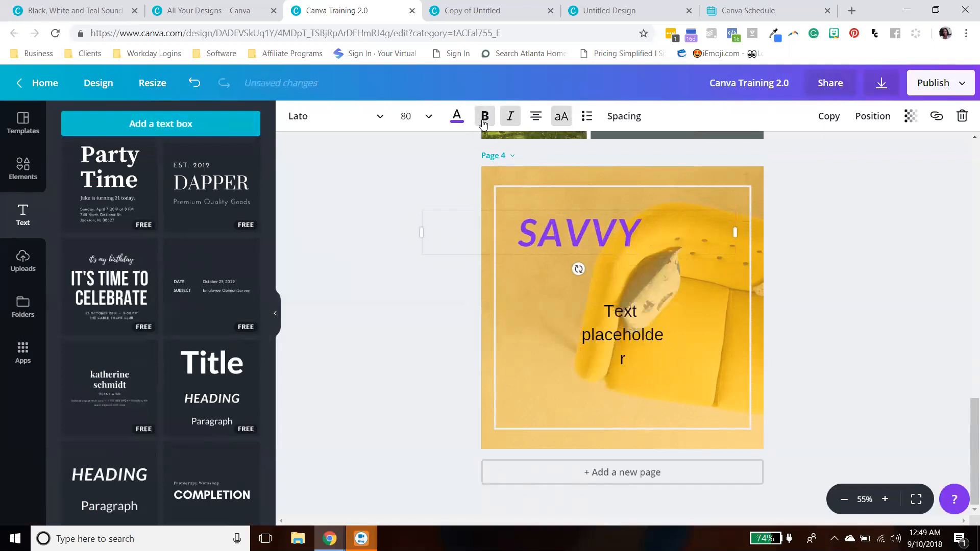
{"action": "left_click", "coordinate": [485, 121]}
{"action": "left_click", "coordinate": [510, 120]}
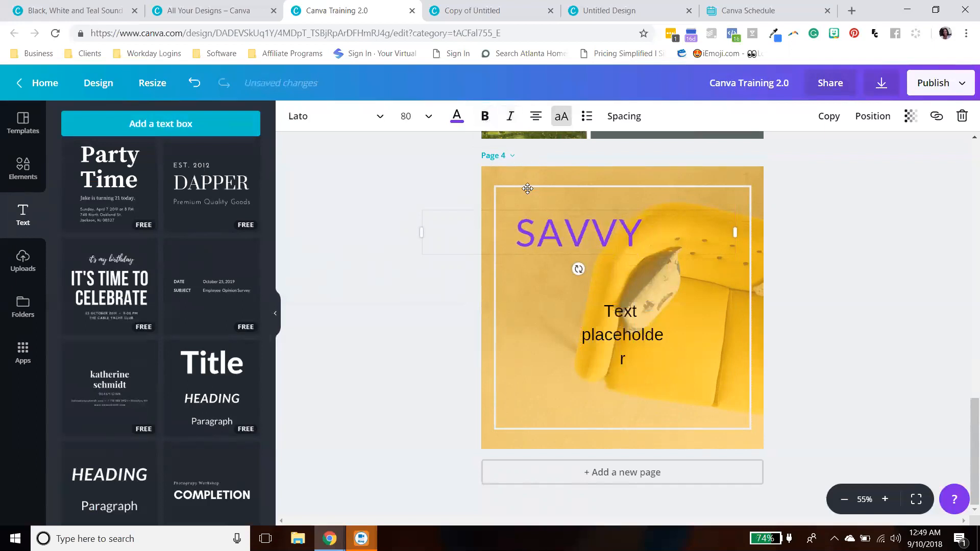
{"action": "left_click", "coordinate": [508, 120]}
- Right-align the SAVVY heading text after trying left and centre alignment
{"action": "left_click", "coordinate": [535, 124]}
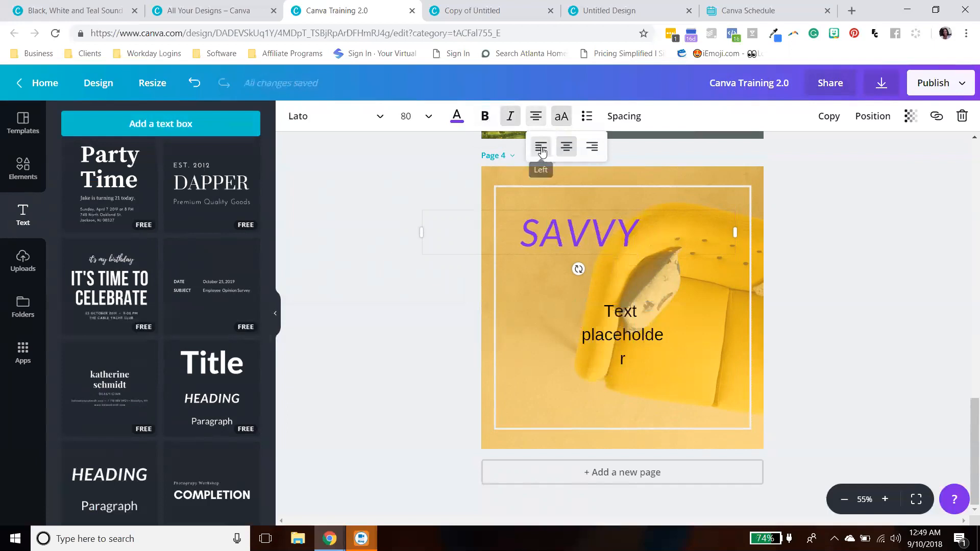
{"action": "left_click", "coordinate": [541, 149]}
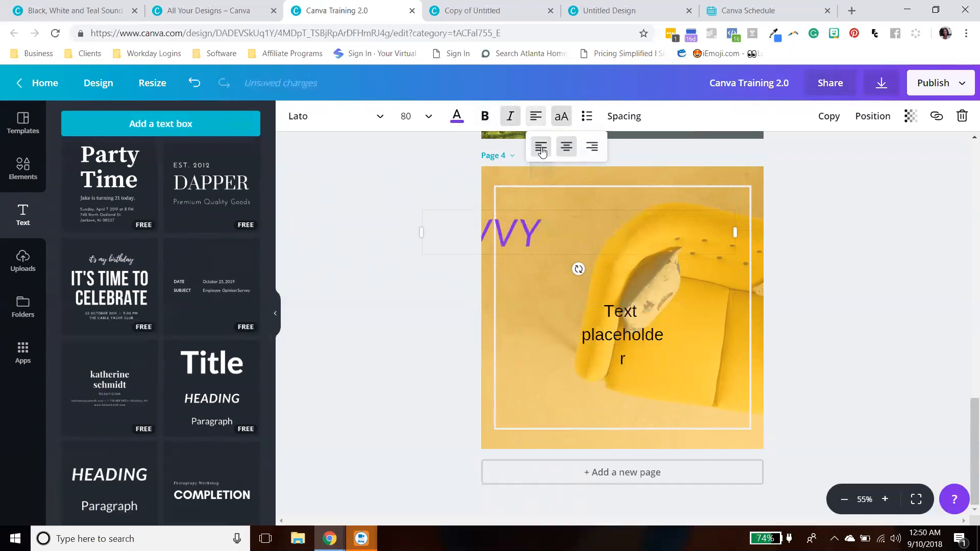
{"action": "left_click", "coordinate": [567, 147]}
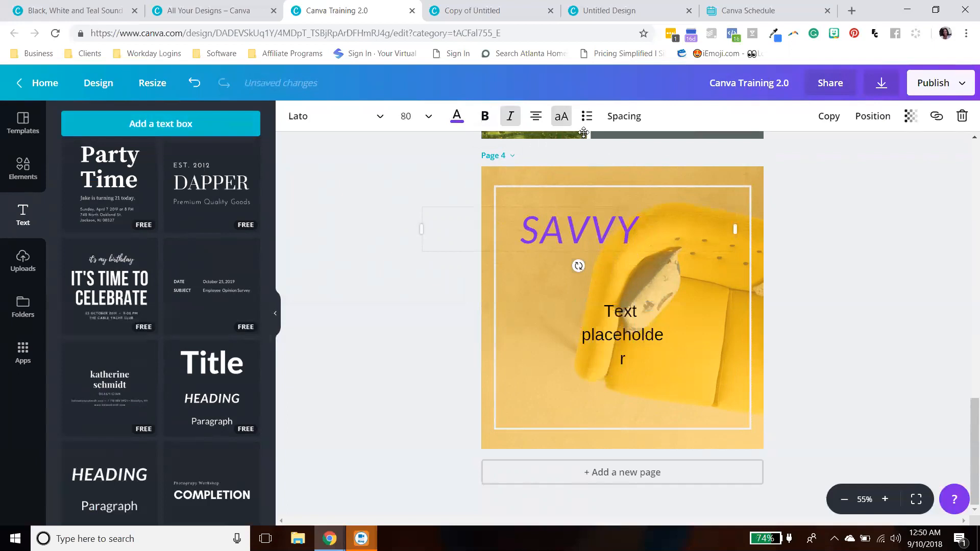
{"action": "left_click", "coordinate": [536, 115]}
{"action": "left_click", "coordinate": [592, 147]}
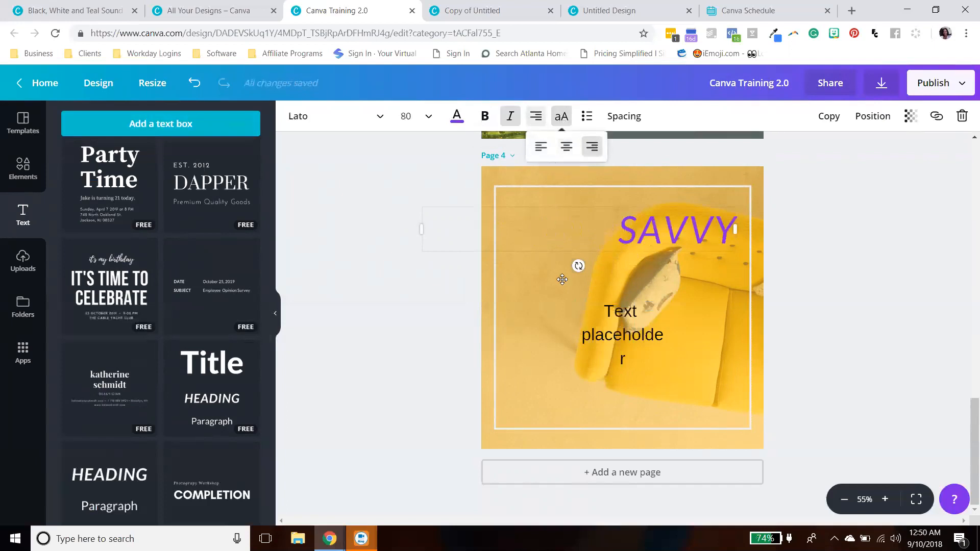
- Widen the text placeholder box and convert its text to uppercase
{"action": "left_click", "coordinate": [631, 350]}
{"action": "left_click_drag", "start_coordinate": [580, 335], "coordinate": [538, 335]}
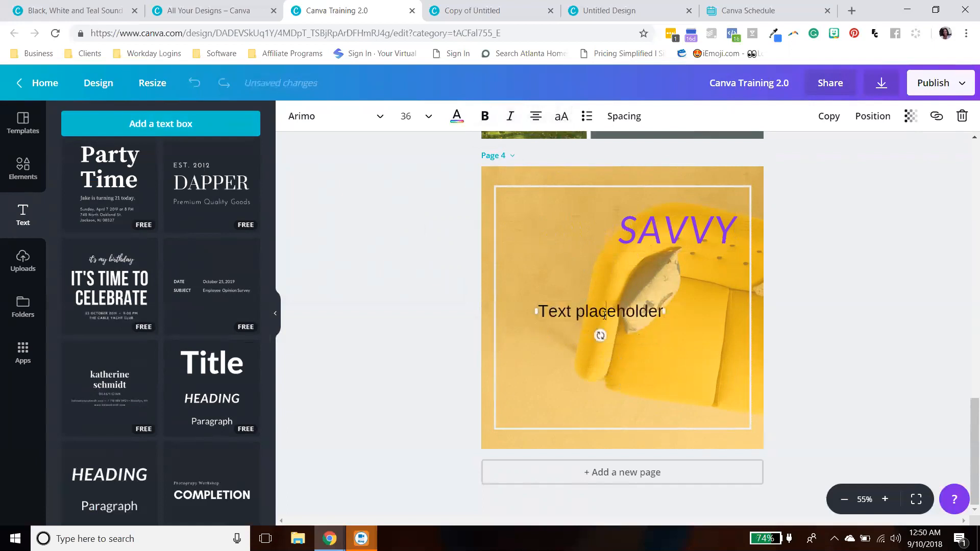
{"action": "double_click", "coordinate": [605, 314]}
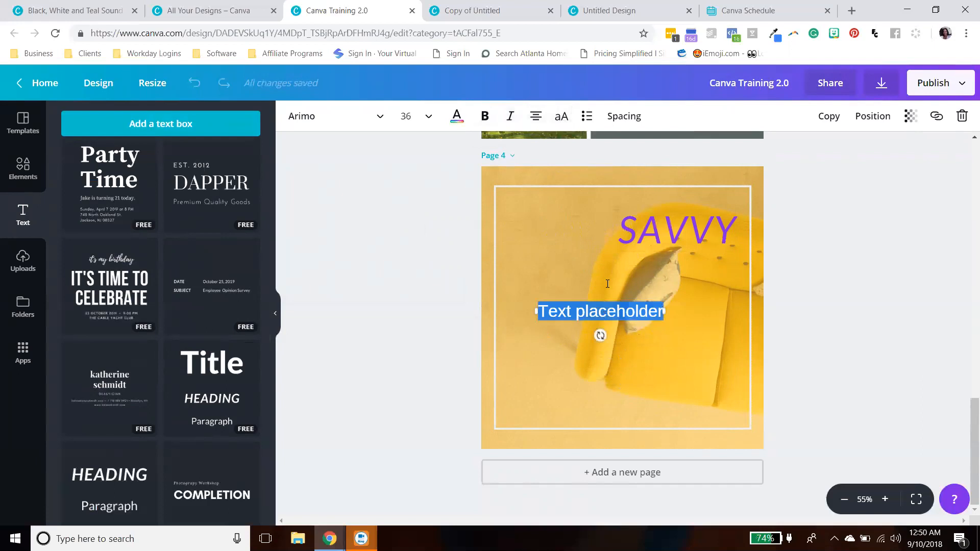
{"action": "left_click", "coordinate": [563, 117]}
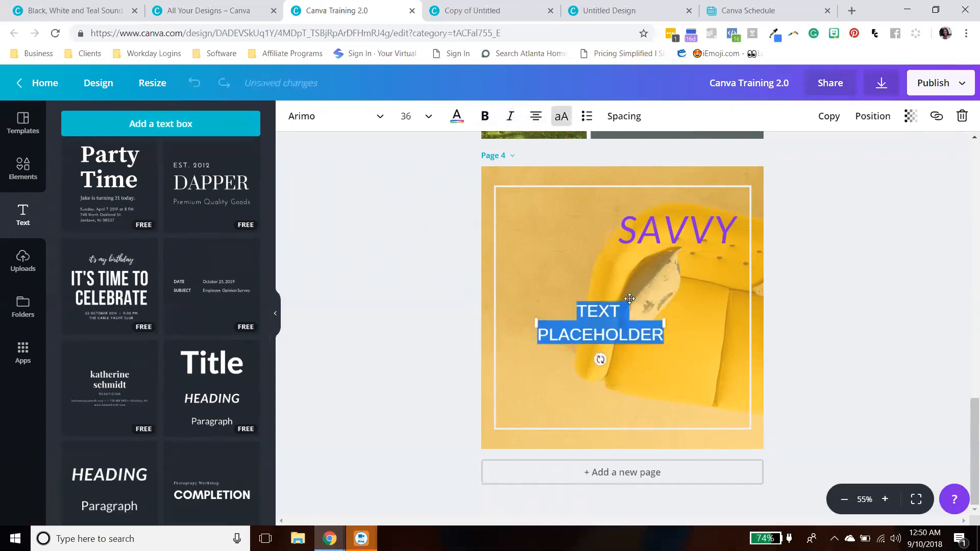
- Move the placeholder text up and format it as a bulleted list
{"action": "left_click", "coordinate": [692, 324]}
{"action": "left_click_drag", "start_coordinate": [628, 325], "coordinate": [627, 292]}
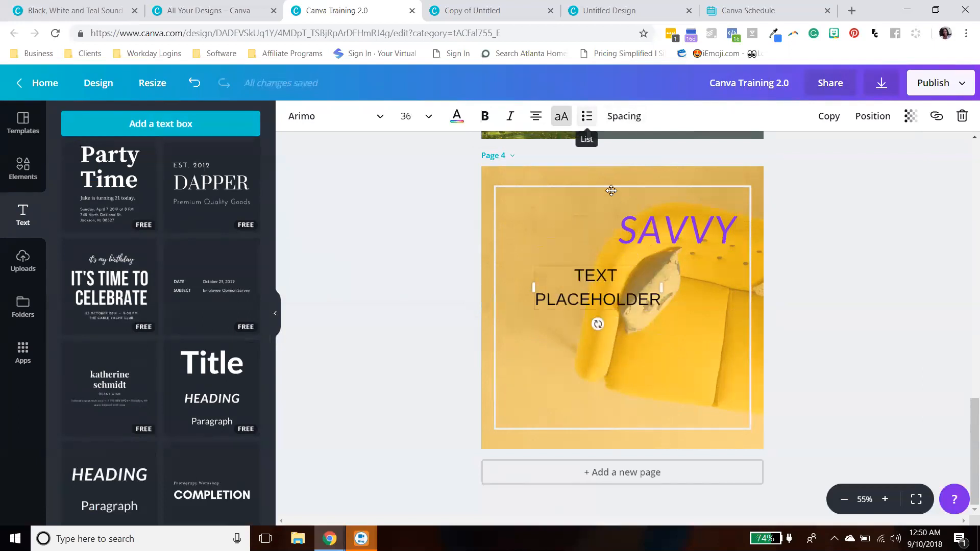
{"action": "left_click", "coordinate": [587, 117]}
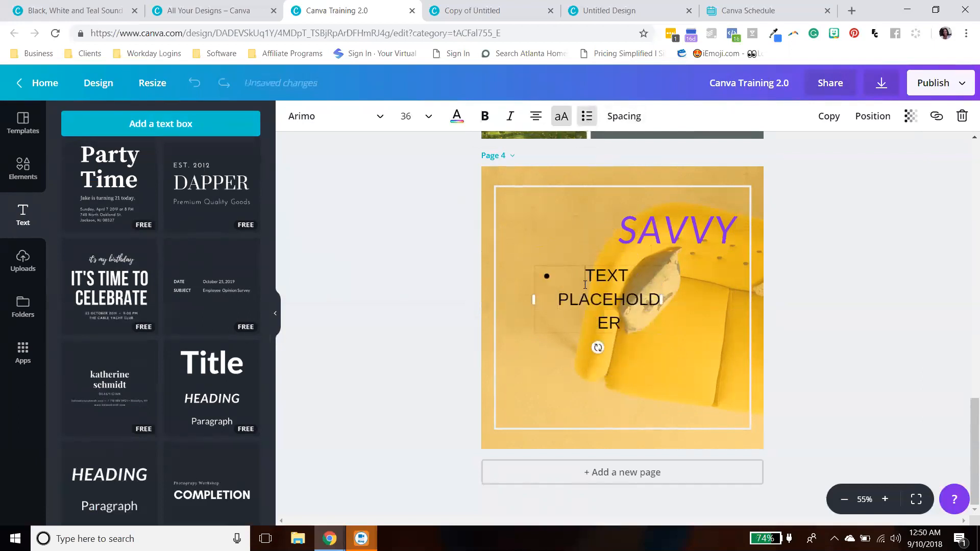
- Widen the bulleted text box and move it to the middle of the page
{"action": "left_click_drag", "start_coordinate": [665, 291], "coordinate": [761, 284]}
{"action": "left_click", "coordinate": [845, 293]}
{"action": "left_click_drag", "start_coordinate": [651, 283], "coordinate": [639, 305]}
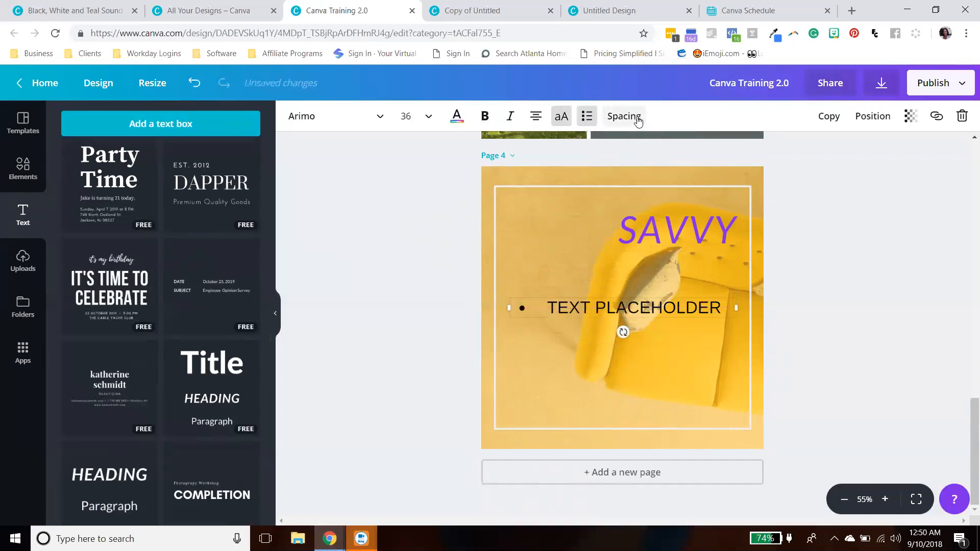
- Shift the SAVVY heading to the left and nudge the bulleted text slightly lower
{"action": "left_click_drag", "start_coordinate": [684, 232], "coordinate": [648, 234]}
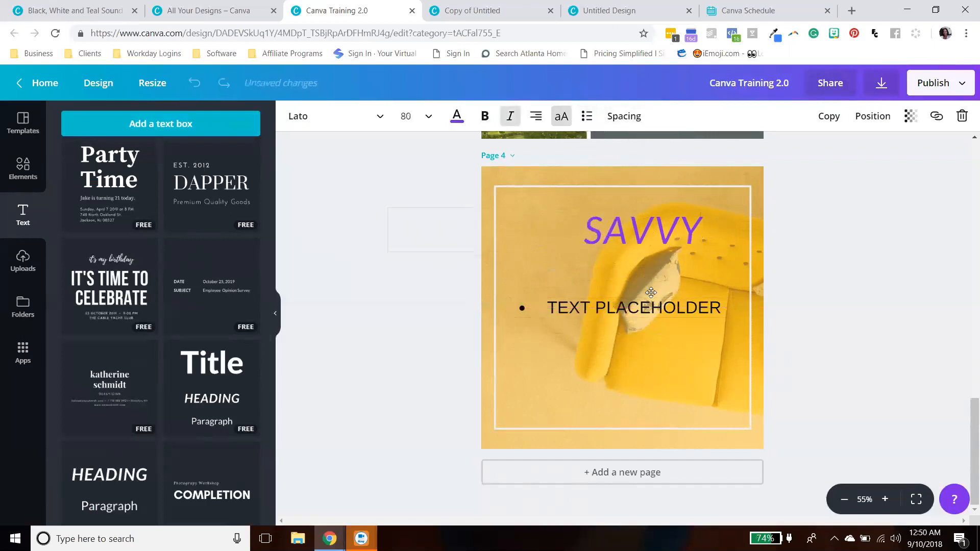
{"action": "left_click_drag", "start_coordinate": [655, 309], "coordinate": [657, 321]}
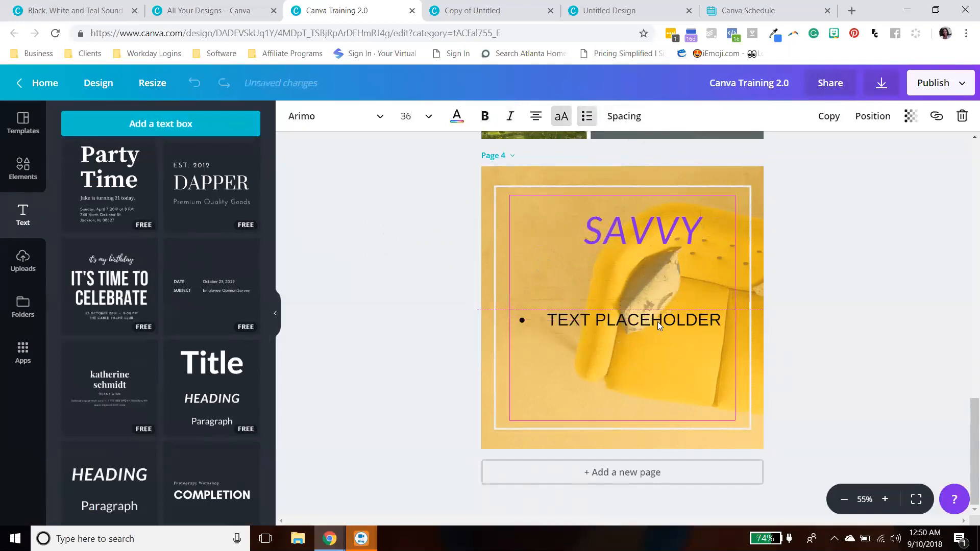
- Set the bulleted text's letter spacing to -9
{"action": "left_click", "coordinate": [628, 121]}
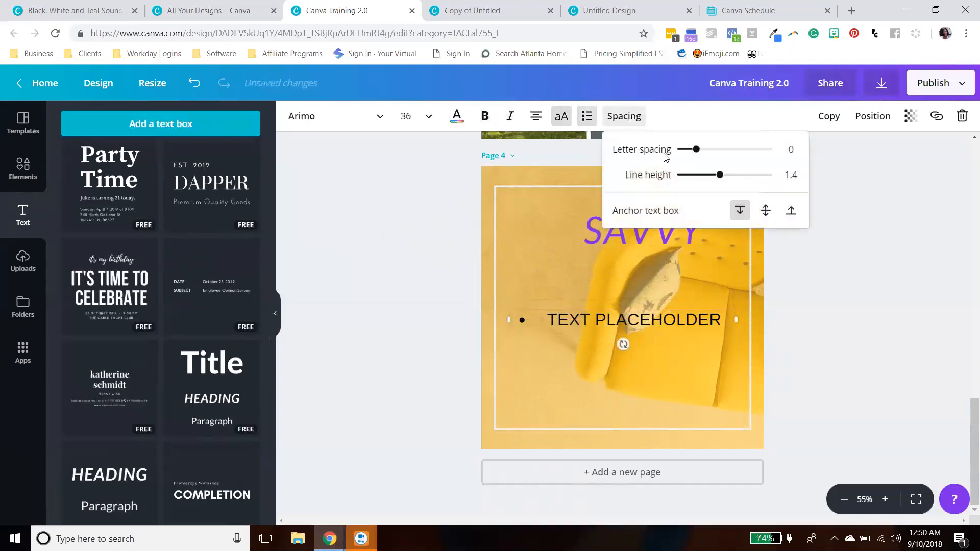
{"action": "mouse_move", "coordinate": [697, 154]}
{"action": "left_mouse_down"}
{"action": "mouse_move", "coordinate": [707, 152]}
{"action": "mouse_move", "coordinate": [683, 152]}
{"action": "mouse_move", "coordinate": [696, 152]}
{"action": "left_mouse_up"}
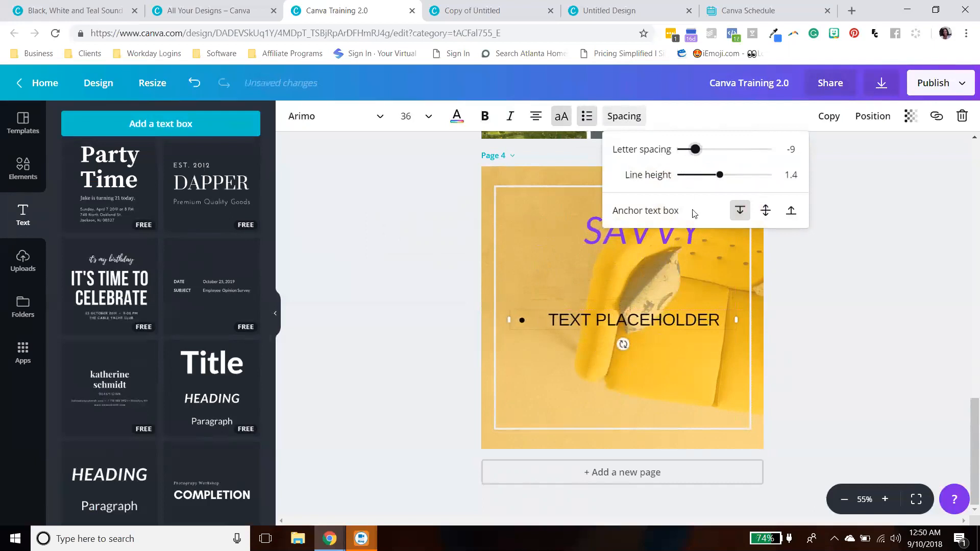
- Break the placeholder text into two bulleted lines, TEXT and PLACEHOLDER, and left-align it
{"action": "left_click", "coordinate": [646, 318]}
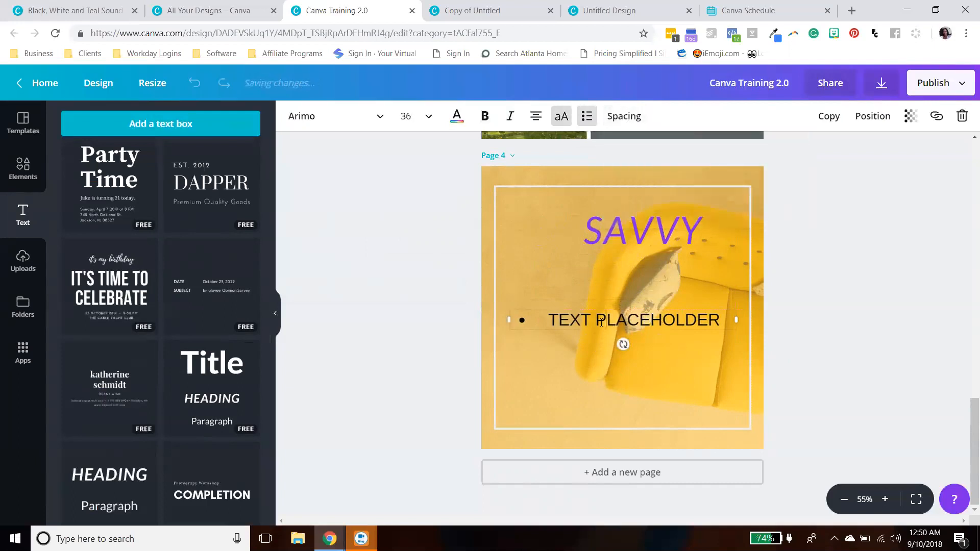
{"action": "left_click", "coordinate": [597, 319]}
{"action": "key", "text": "Return"}
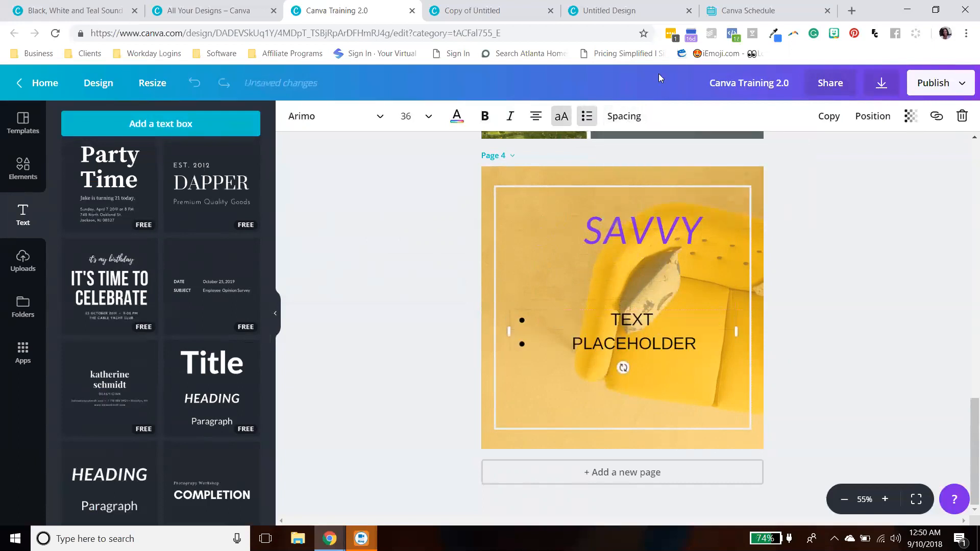
{"action": "left_click", "coordinate": [534, 122]}
{"action": "left_click", "coordinate": [541, 147]}
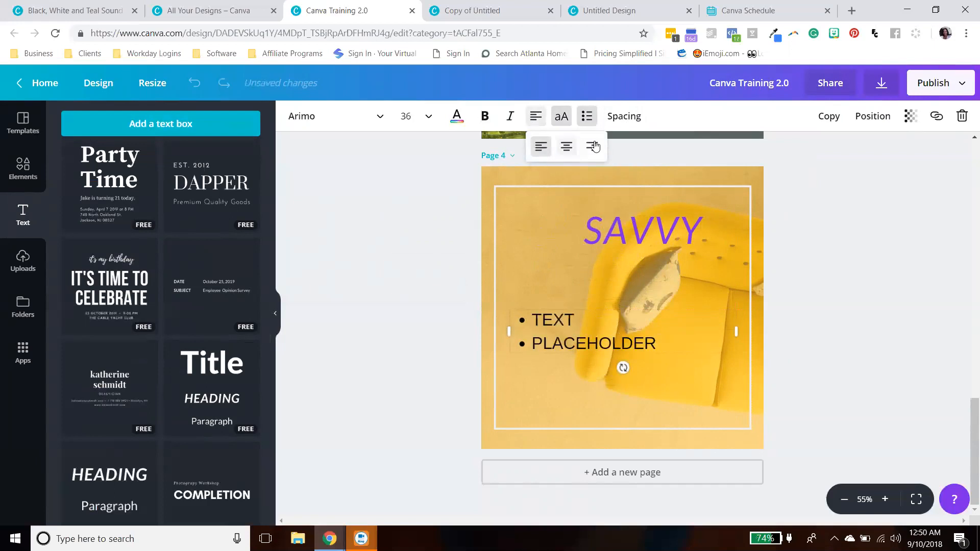
- Reduce the bulleted text's line height slightly, then deselect it
{"action": "left_click", "coordinate": [624, 121]}
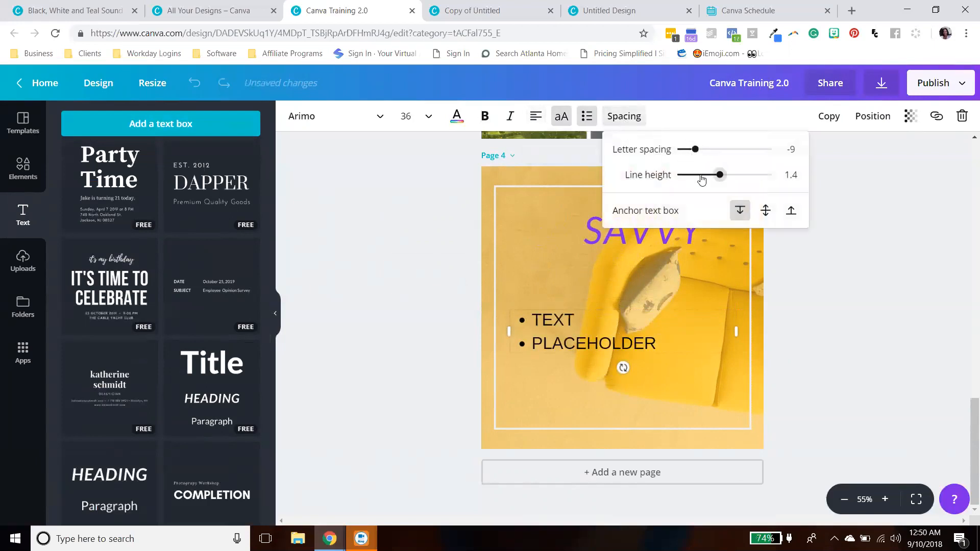
{"action": "mouse_move", "coordinate": [719, 175]}
{"action": "left_mouse_down"}
{"action": "mouse_move", "coordinate": [777, 176]}
{"action": "mouse_move", "coordinate": [697, 180]}
{"action": "mouse_move", "coordinate": [714, 176]}
{"action": "left_mouse_up"}
{"action": "left_click", "coordinate": [850, 300]}
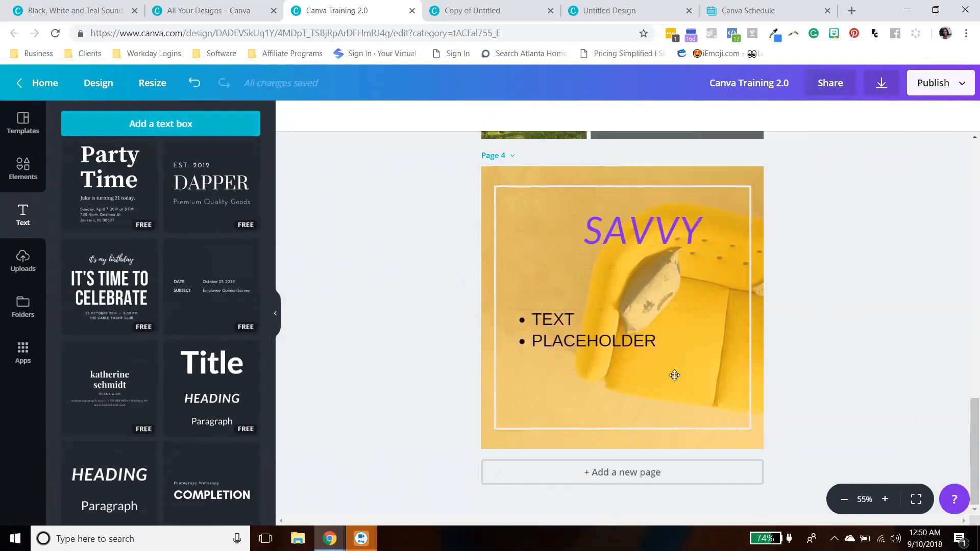
- Duplicate the bulleted text box and move the copy up just below the SAVVY heading
{"action": "left_click", "coordinate": [598, 343]}
{"action": "left_click", "coordinate": [825, 116]}
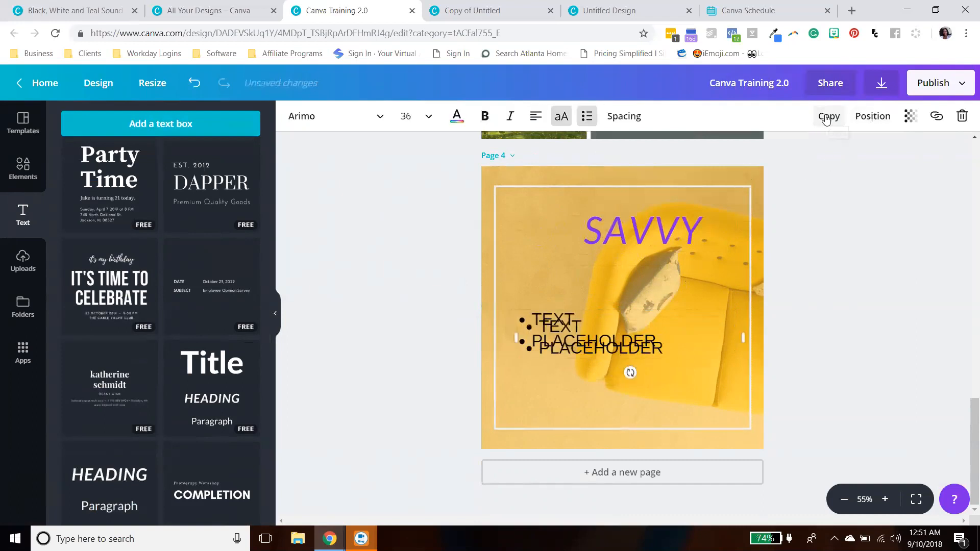
{"action": "left_click_drag", "start_coordinate": [614, 325], "coordinate": [612, 261]}
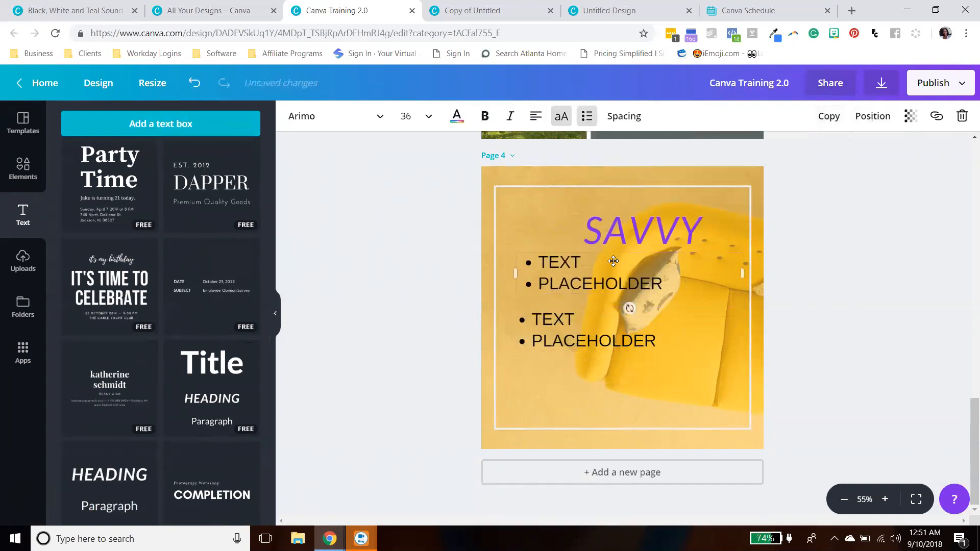
- Replace the copy's text with CHANGE and remove its bullet formatting
{"action": "left_click_drag", "start_coordinate": [663, 284], "coordinate": [519, 262]}
{"action": "type", "text": "CHANGE"}
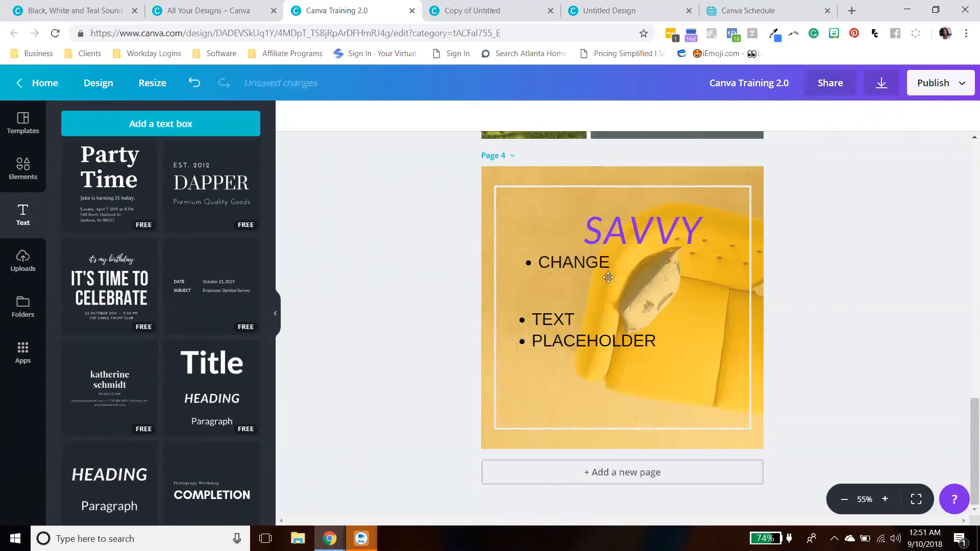
{"action": "left_click_drag", "start_coordinate": [526, 260], "coordinate": [499, 262]}
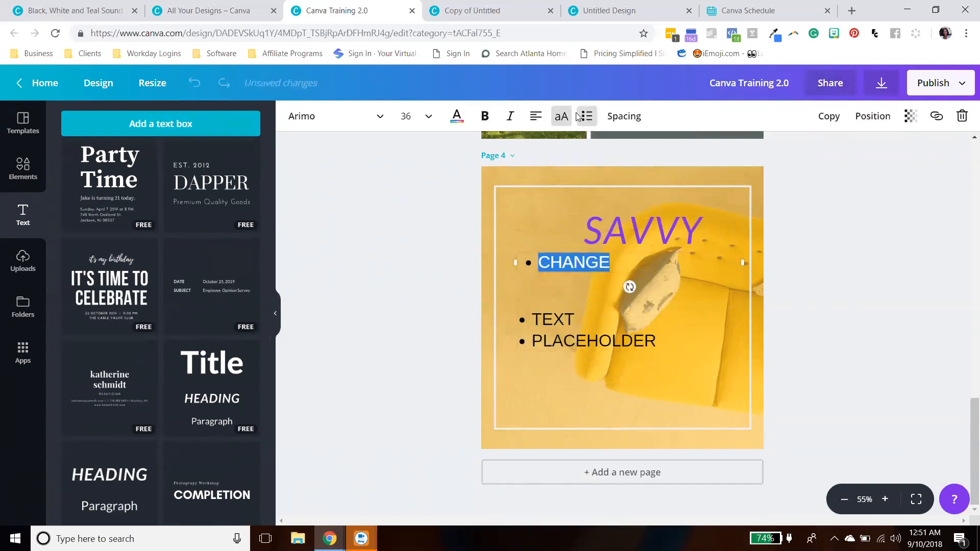
{"action": "left_click", "coordinate": [584, 117]}
{"action": "left_click", "coordinate": [876, 315]}
- Shift the CHANGE text slightly left and open its position options for layering and alignment
{"action": "left_click_drag", "start_coordinate": [581, 263], "coordinate": [574, 263]}
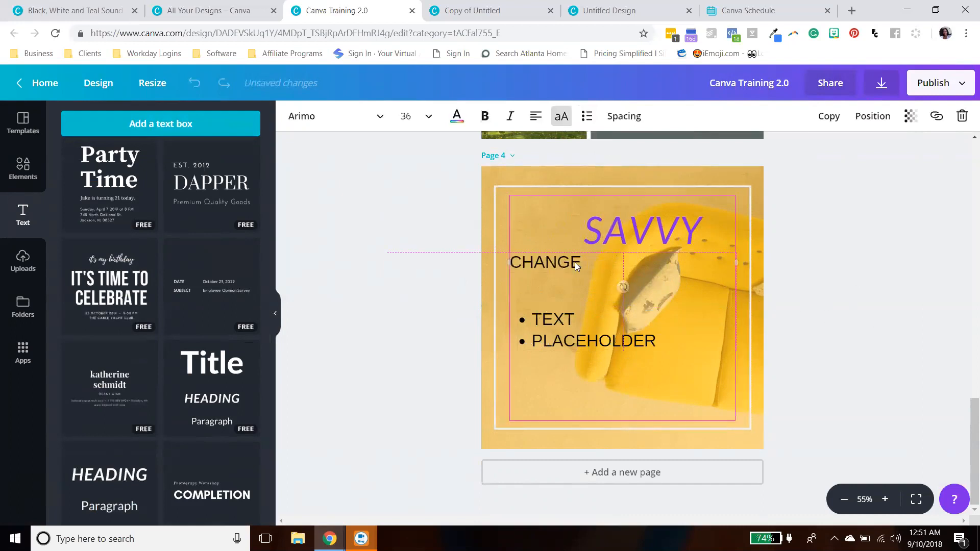
{"action": "left_click", "coordinate": [866, 120]}
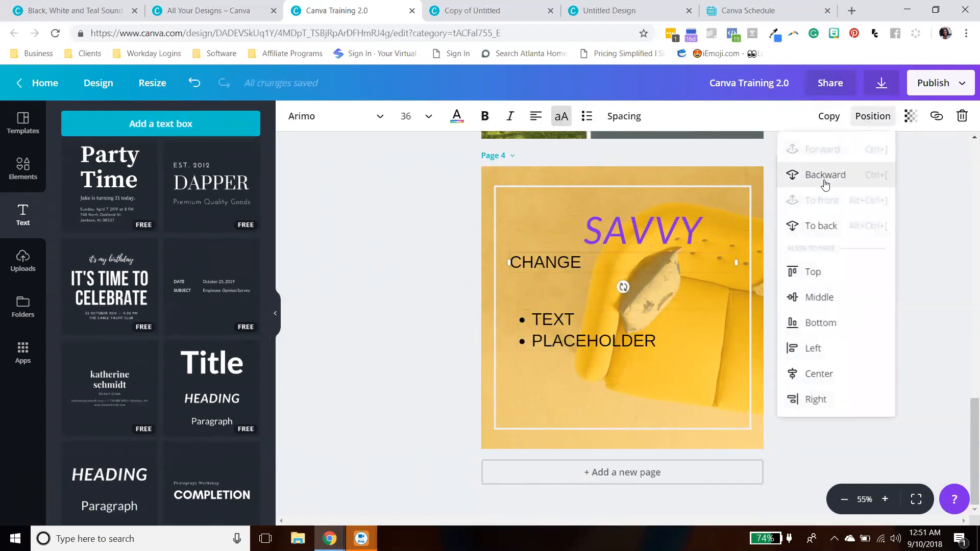
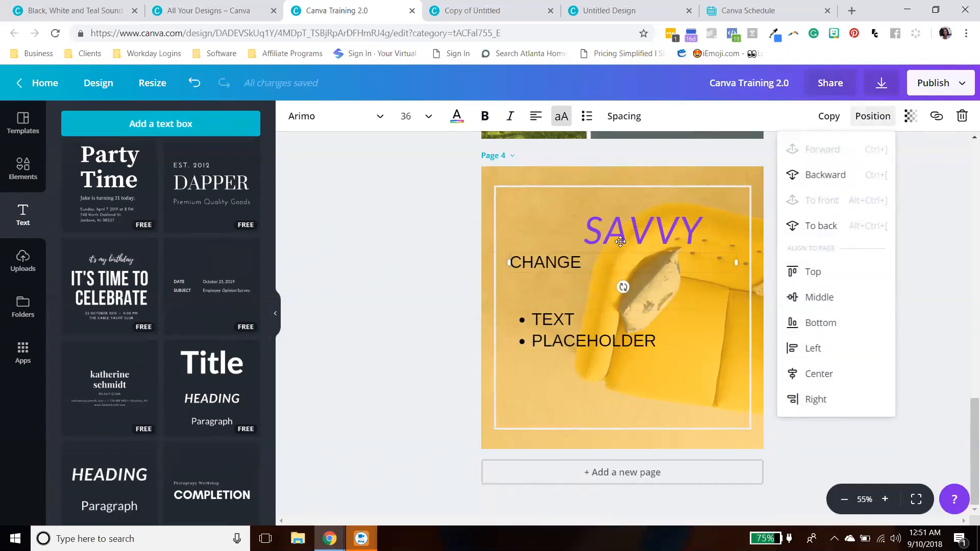
- Nudge the background photo slightly downward
{"action": "left_click", "coordinate": [540, 261]}
{"action": "left_click", "coordinate": [809, 264]}
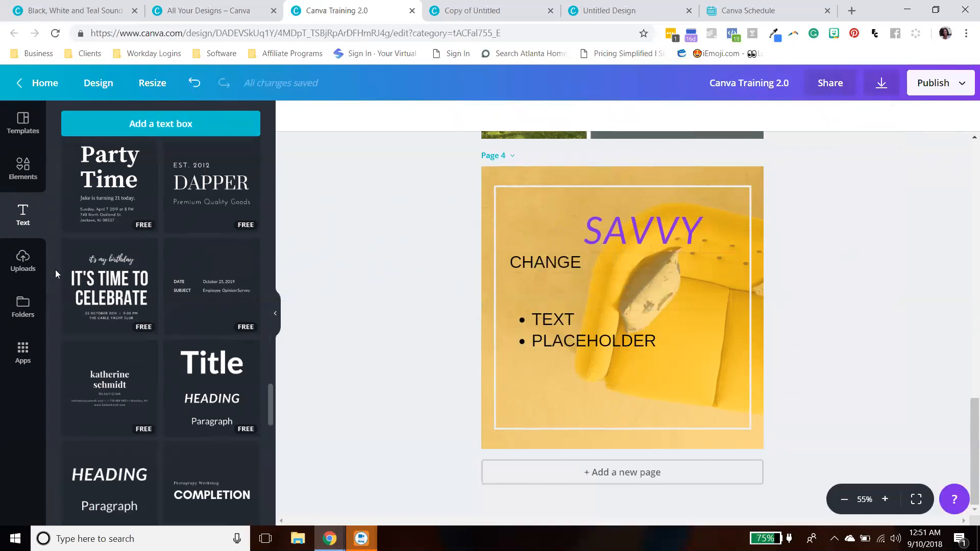
{"action": "left_click", "coordinate": [498, 176]}
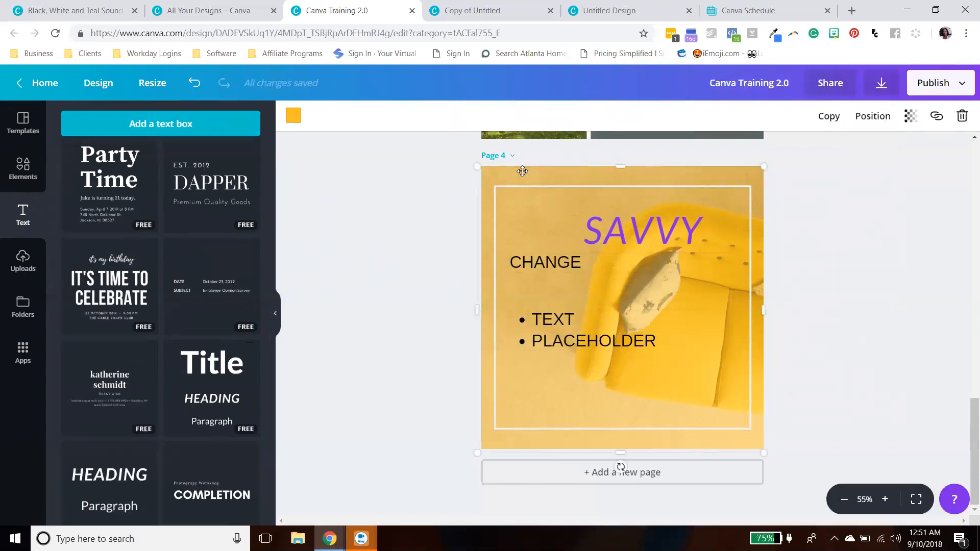
{"action": "mouse_move", "coordinate": [522, 171]}
{"action": "left_mouse_down"}
{"action": "mouse_move", "coordinate": [638, 180]}
{"action": "mouse_move", "coordinate": [524, 175]}
{"action": "left_mouse_up"}
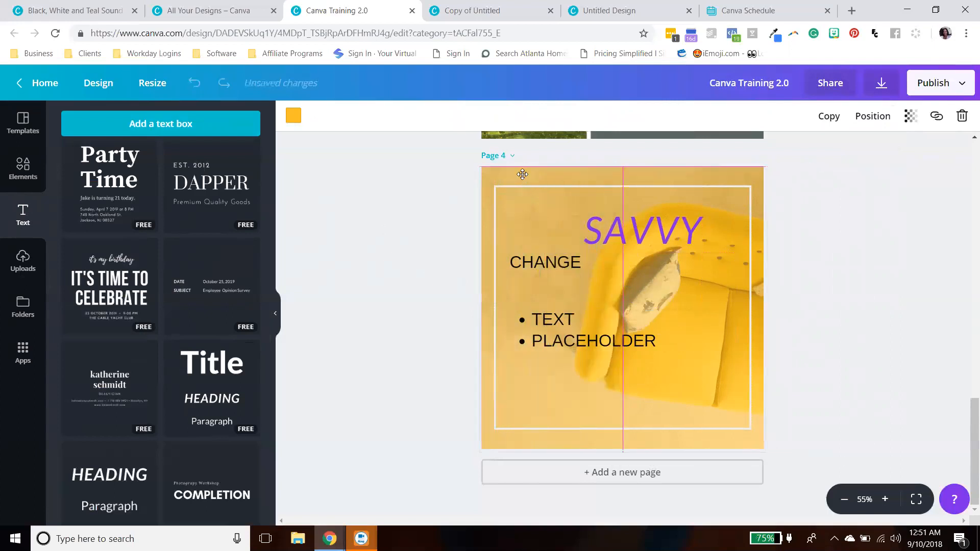
- Move the SAVVY heading up slightly
{"action": "left_click", "coordinate": [605, 224]}
{"action": "left_click_drag", "start_coordinate": [605, 223], "coordinate": [593, 215]}
- Try sending the SAVVY heading one layer backward, then undo the layering change
{"action": "left_click", "coordinate": [874, 116]}
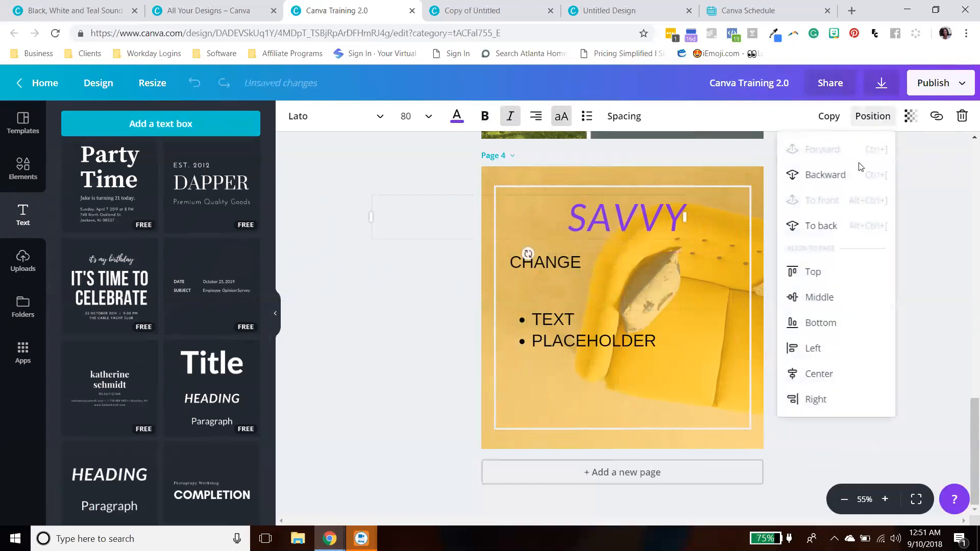
{"action": "left_click", "coordinate": [846, 178]}
{"action": "left_click", "coordinate": [847, 178]}
{"action": "left_click", "coordinate": [936, 209]}
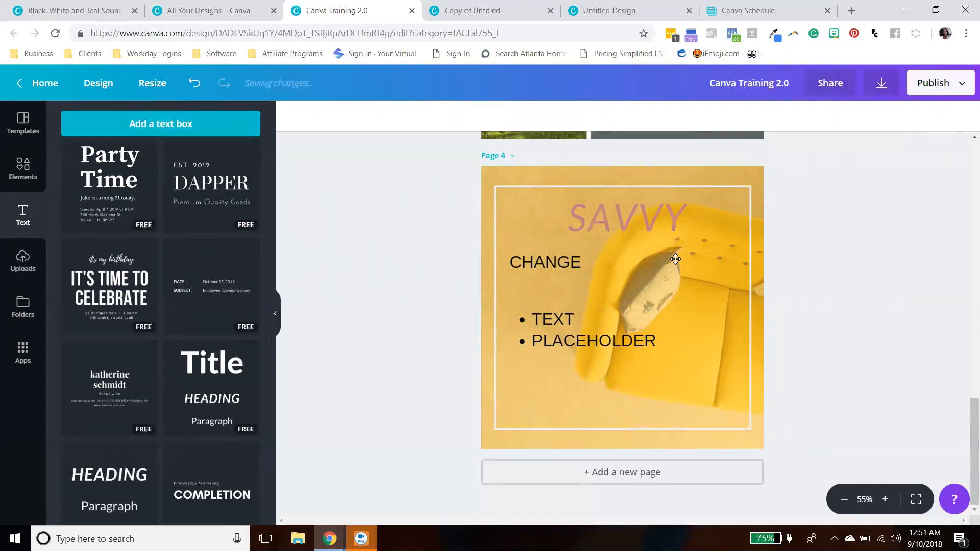
{"action": "left_click", "coordinate": [676, 217]}
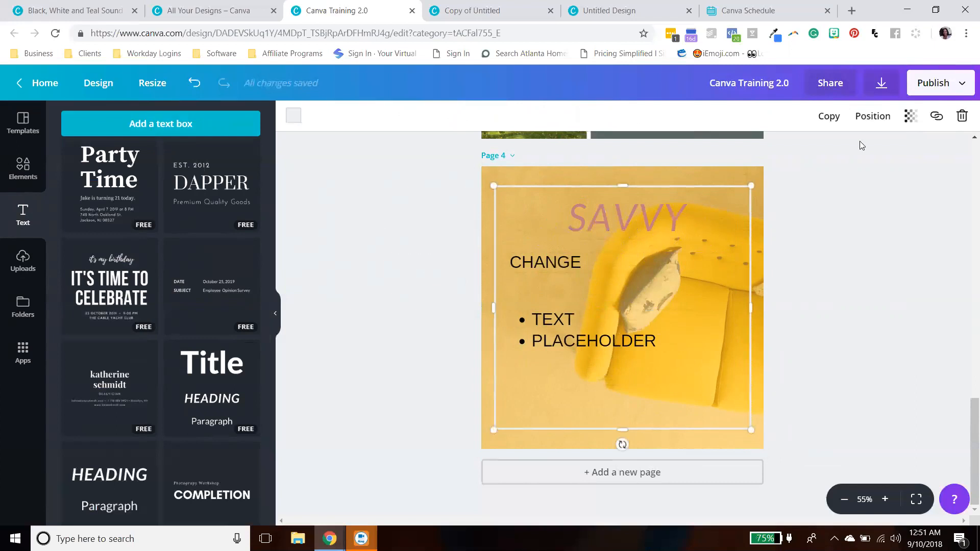
{"action": "left_click", "coordinate": [872, 115]}
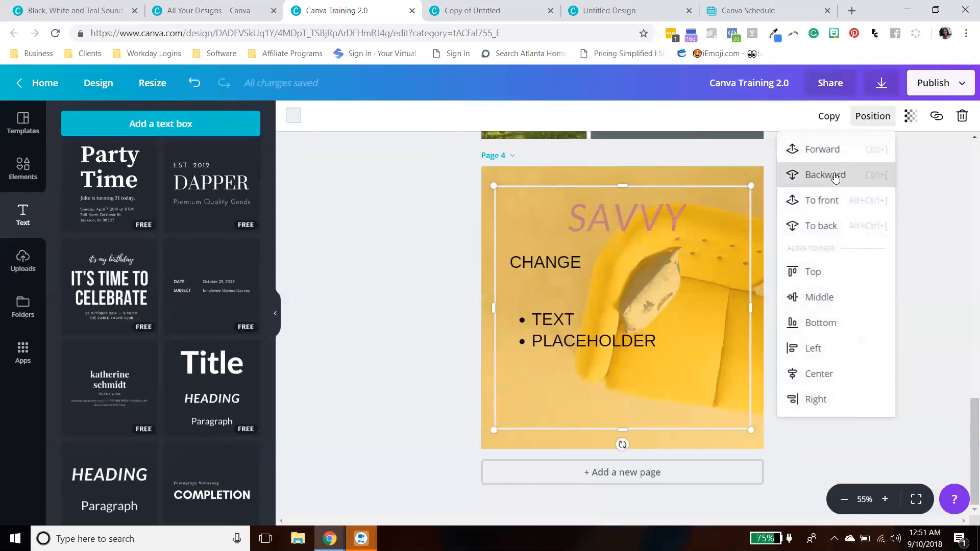
{"action": "left_click", "coordinate": [915, 233]}
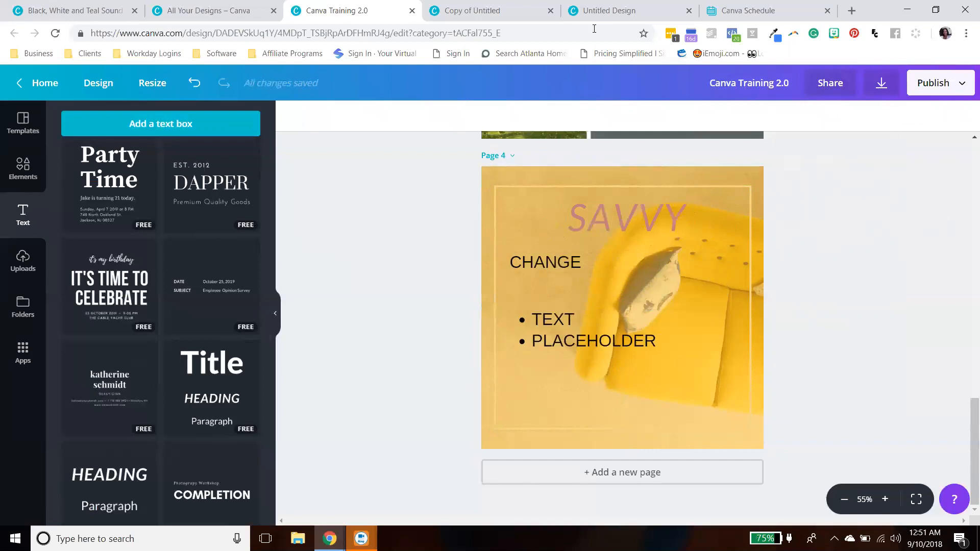
{"action": "left_click", "coordinate": [194, 83]}
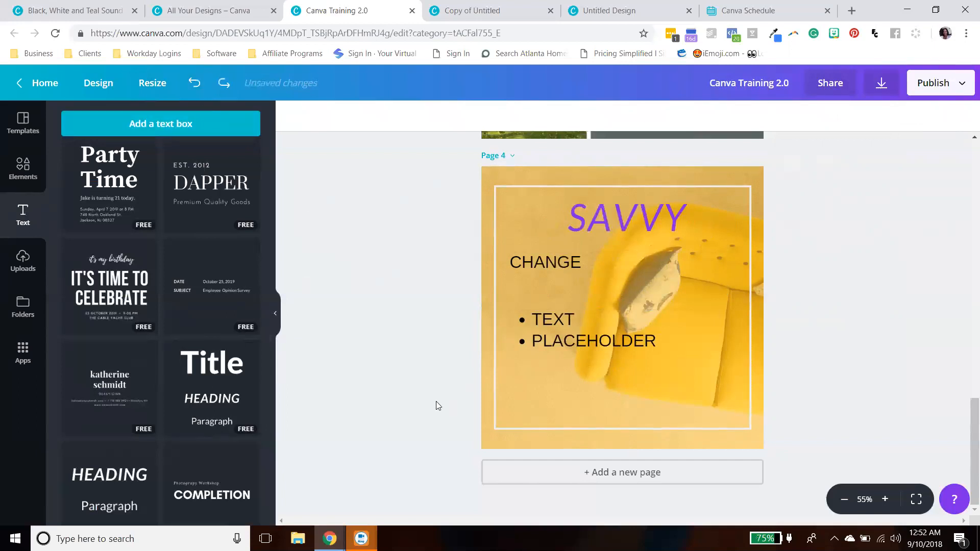
- Set the page's yellow color overlay transparency to 74
{"action": "scroll", "coordinate": [449, 322], "scroll_direction": "up", "scroll_amount": 4}
{"action": "scroll", "coordinate": [451, 322], "scroll_direction": "down", "scroll_amount": 3}
{"action": "scroll", "coordinate": [459, 327], "scroll_direction": "up", "scroll_amount": 4}
{"action": "scroll", "coordinate": [641, 412], "scroll_direction": "down", "scroll_amount": 3}
{"action": "left_click", "coordinate": [702, 375]}
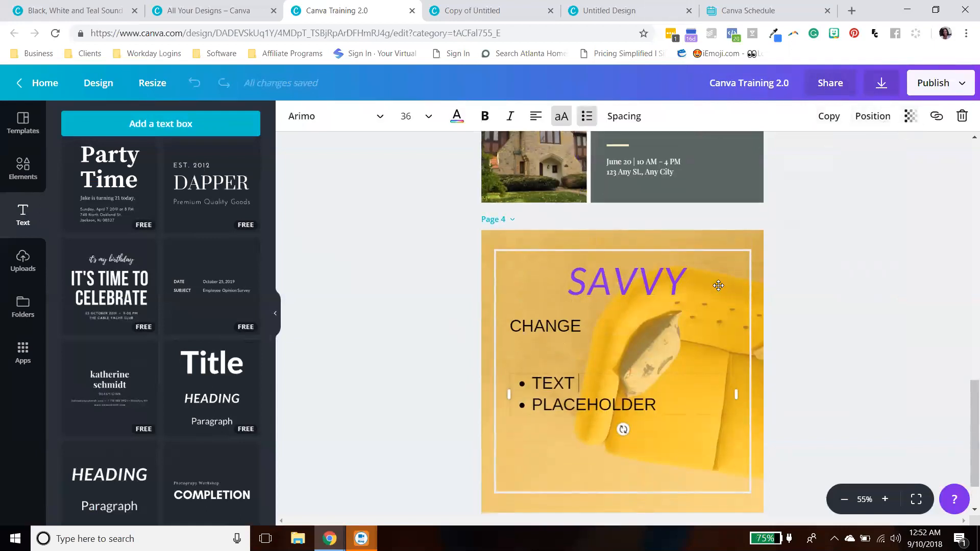
{"action": "left_click", "coordinate": [748, 245]}
{"action": "mouse_move", "coordinate": [768, 235]}
{"action": "left_mouse_down"}
{"action": "mouse_move", "coordinate": [744, 239]}
{"action": "mouse_move", "coordinate": [756, 237]}
{"action": "left_mouse_up"}
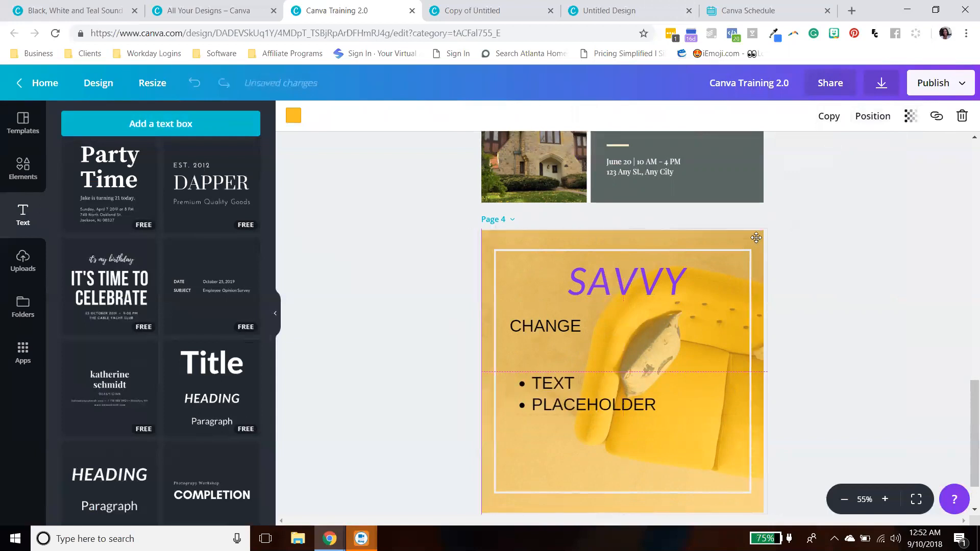
{"action": "left_click", "coordinate": [910, 116]}
{"action": "left_click_drag", "start_coordinate": [837, 149], "coordinate": [894, 151]}
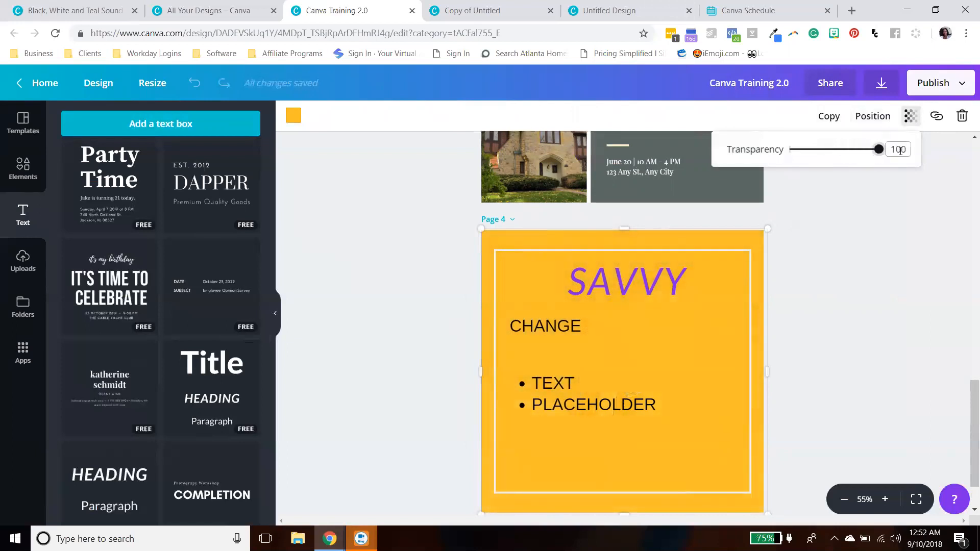
{"action": "left_click_drag", "start_coordinate": [879, 149], "coordinate": [867, 158]}
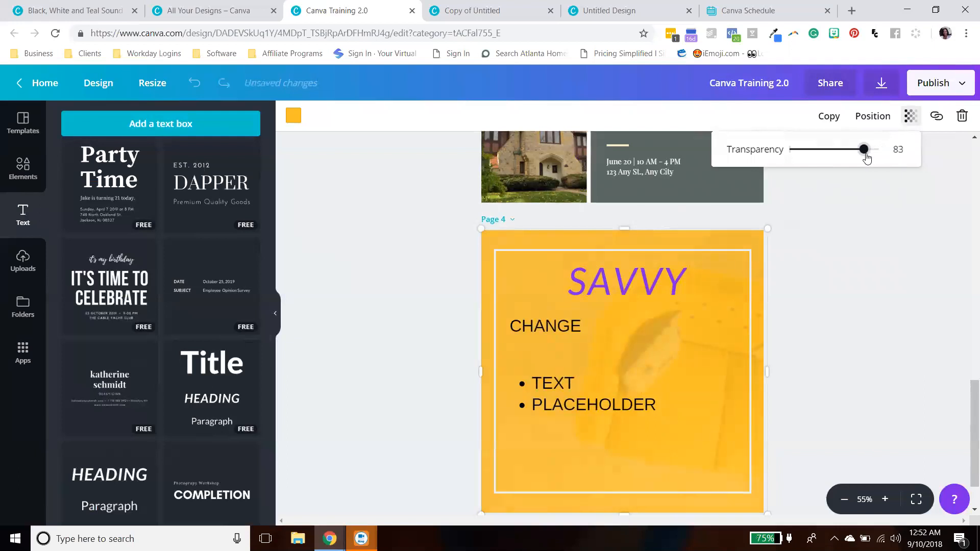
{"action": "mouse_move", "coordinate": [867, 159]}
{"action": "left_mouse_down"}
{"action": "mouse_move", "coordinate": [788, 163]}
{"action": "mouse_move", "coordinate": [871, 160]}
{"action": "mouse_move", "coordinate": [857, 165]}
{"action": "left_mouse_up"}
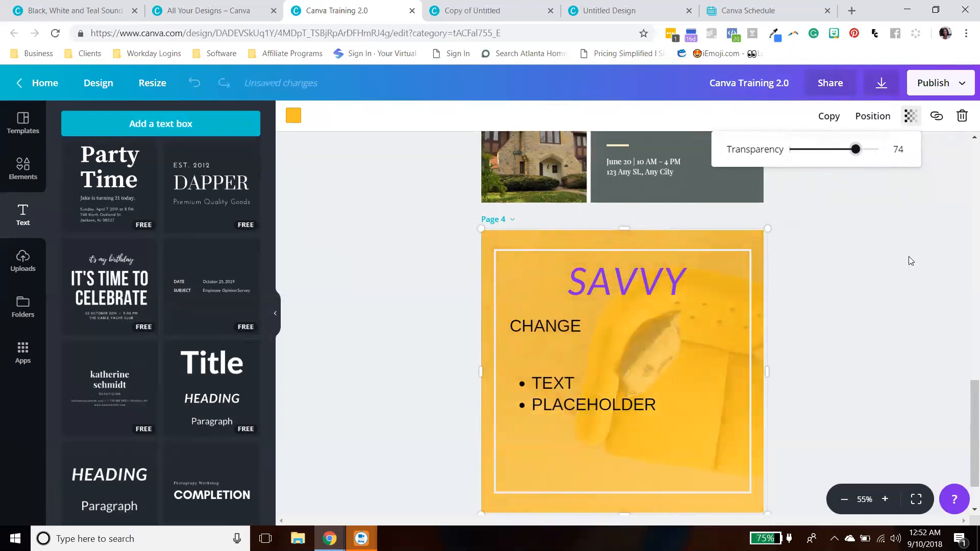
- Recolor the color overlay coral red, keeping it covering the whole page
{"action": "left_click_drag", "start_coordinate": [649, 246], "coordinate": [791, 234]}
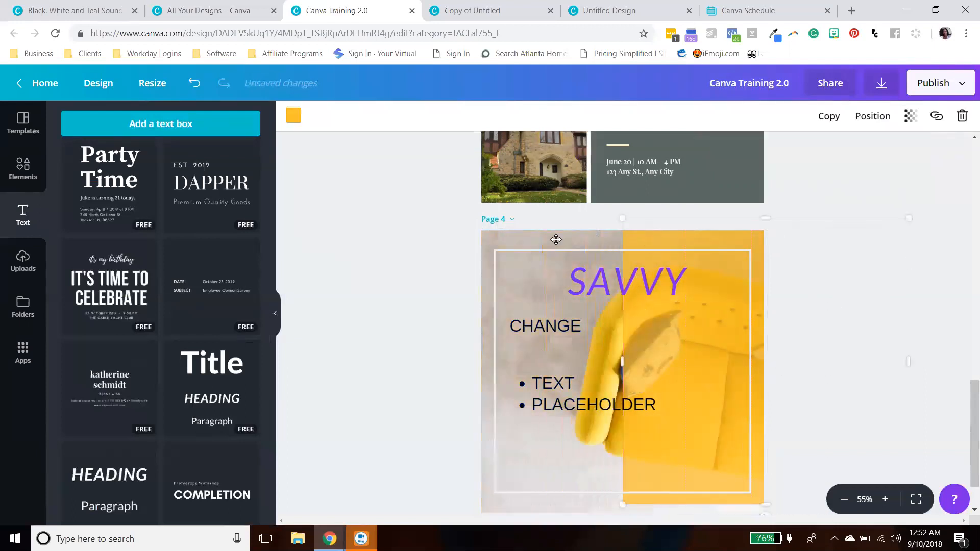
{"action": "left_click", "coordinate": [293, 115]}
{"action": "left_click", "coordinate": [334, 233]}
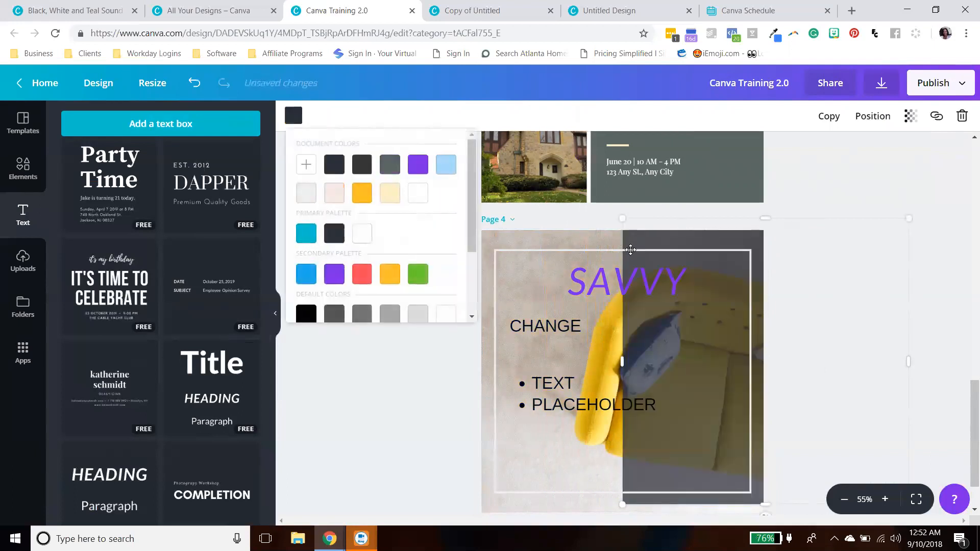
{"action": "left_click", "coordinate": [334, 274]}
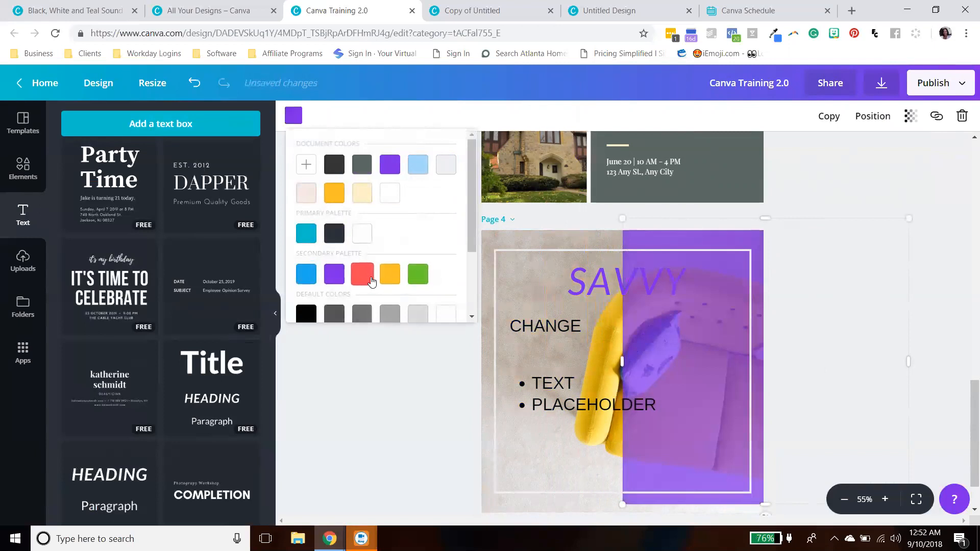
{"action": "left_click", "coordinate": [362, 274]}
{"action": "left_click", "coordinate": [627, 244]}
{"action": "left_click_drag", "start_coordinate": [625, 240], "coordinate": [537, 243]}
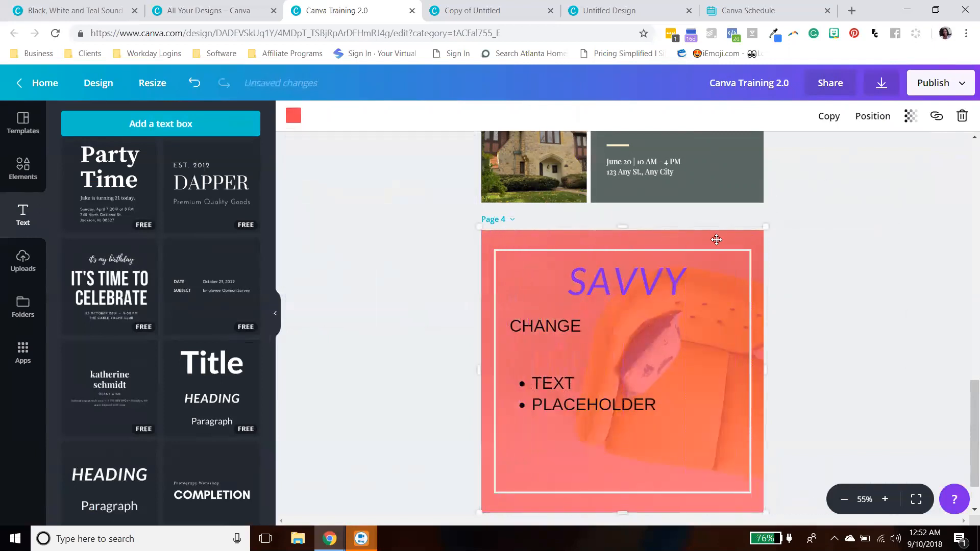
- Open the overlay's link options, then move the CHANGE text box up slightly
{"action": "left_click", "coordinate": [939, 119]}
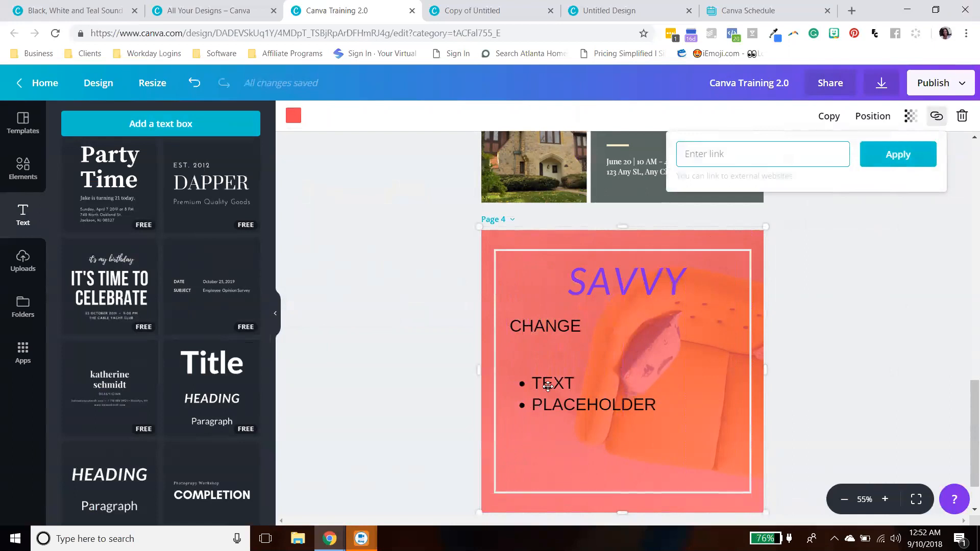
{"action": "left_click", "coordinate": [602, 329]}
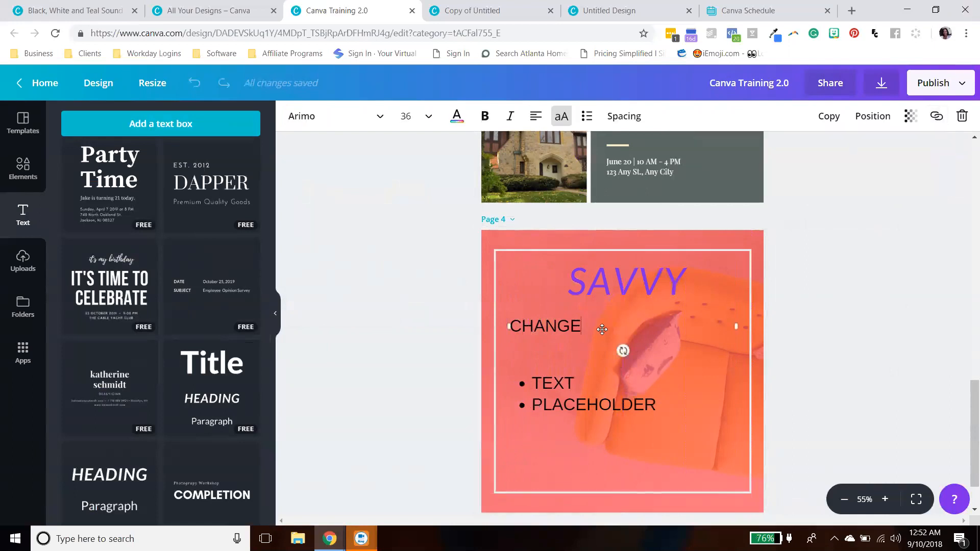
{"action": "left_click", "coordinate": [713, 294]}
{"action": "left_click", "coordinate": [598, 327]}
{"action": "left_click_drag", "start_coordinate": [599, 327], "coordinate": [512, 324]}
{"action": "left_click", "coordinate": [579, 328]}
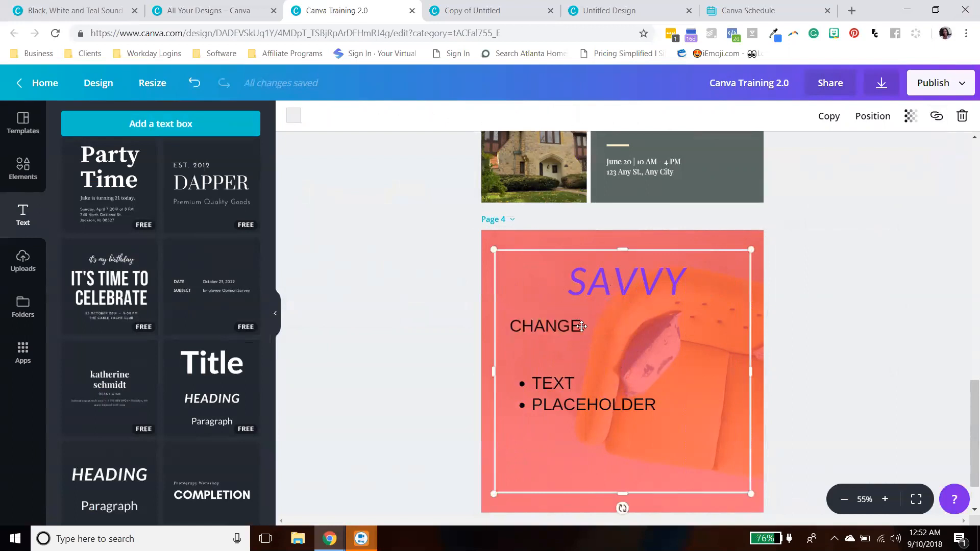
{"action": "left_click_drag", "start_coordinate": [585, 325], "coordinate": [506, 325]}
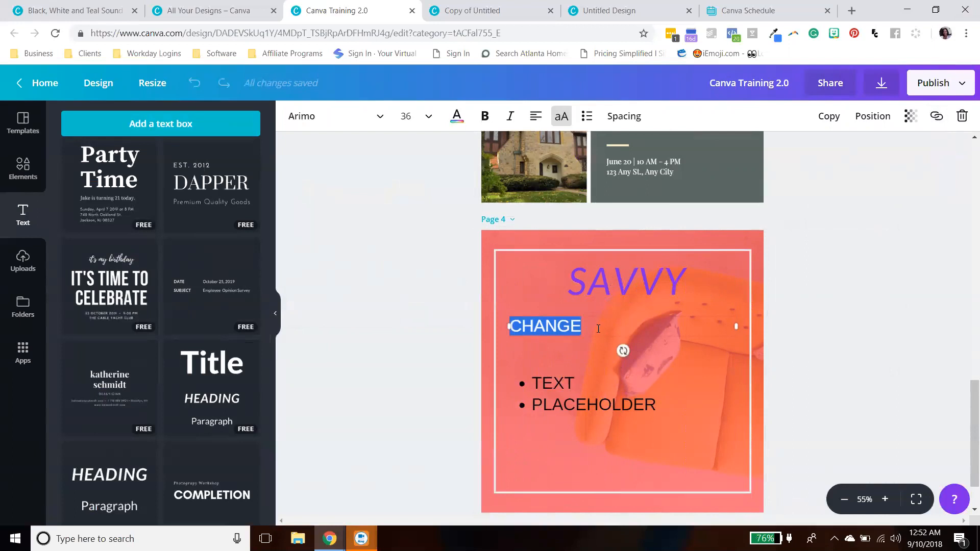
{"action": "left_click", "coordinate": [805, 326]}
{"action": "left_click", "coordinate": [663, 325]}
{"action": "left_click_drag", "start_coordinate": [662, 326], "coordinate": [662, 315]}
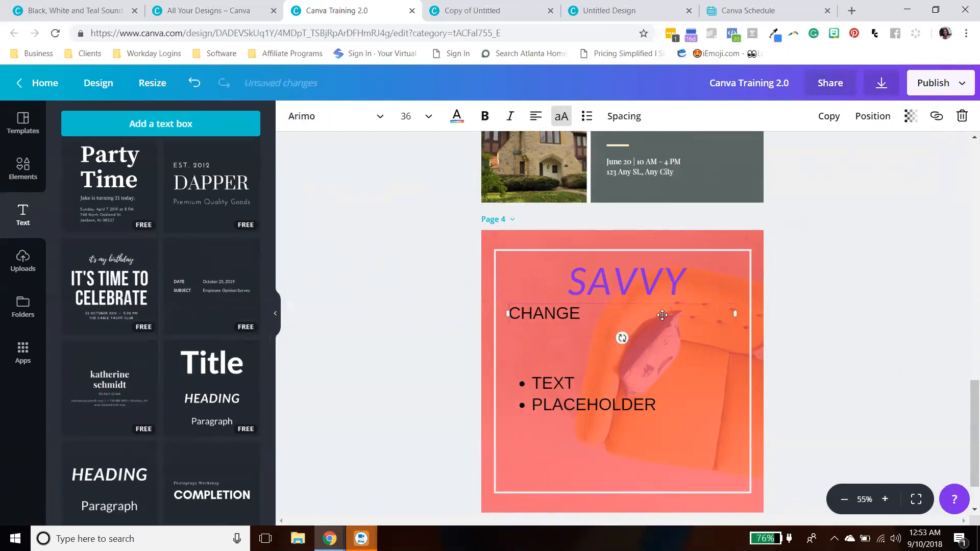
- Append LOST AND LOST OF TEX to the CHANGE text
{"action": "left_click", "coordinate": [628, 313]}
{"action": "type", "text": "LOST AND LOST "}
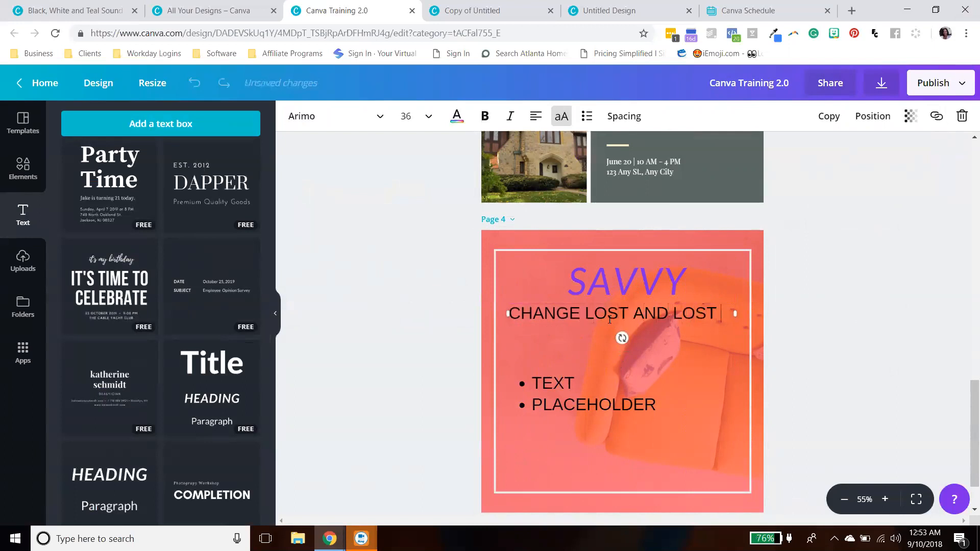
{"action": "type", "text": "OF TEX"}
{"action": "key", "text": "ctrl+shift+n"}
{"action": "type", "text": "n thi"}
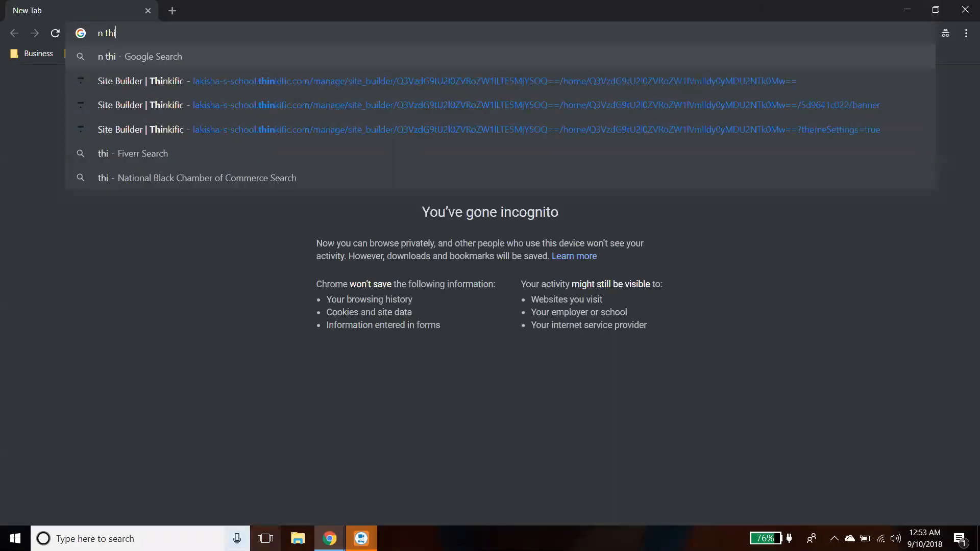
{"action": "left_click", "coordinate": [330, 539]}
{"action": "left_click", "coordinate": [321, 503]}
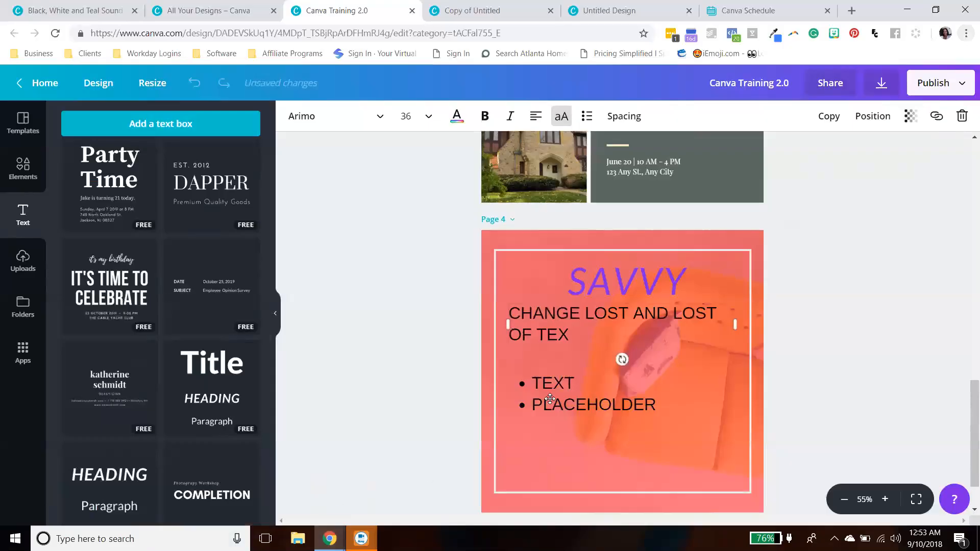
- Complete the text so it reads CHANGE LOST AND LOST OF TEXT IN THIS BLOCK
{"action": "type", "text": "T IN THIS BLOCK"}
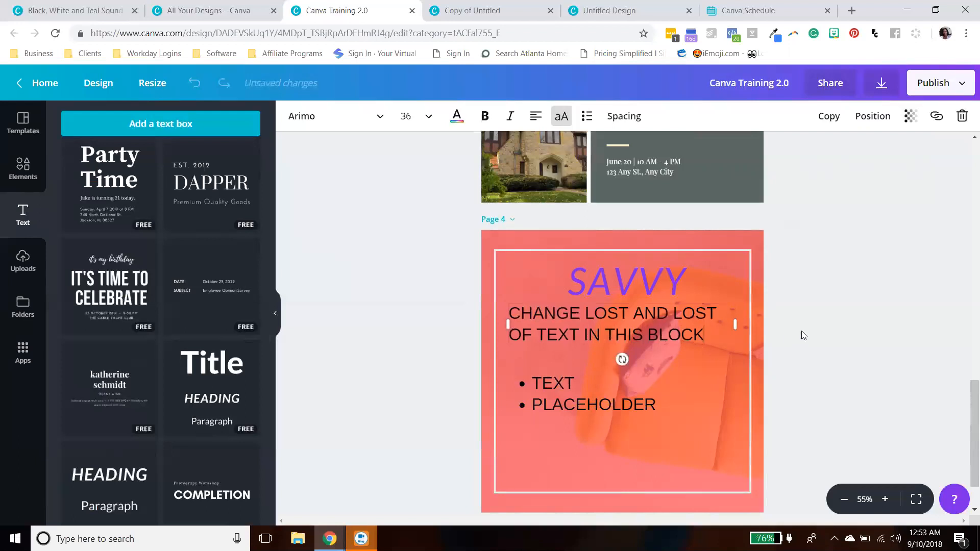
- Attach a web link to the CHANGE LOST AND LOST text block
{"action": "left_click_drag", "start_coordinate": [704, 335], "coordinate": [652, 335]}
{"action": "left_click_drag", "start_coordinate": [588, 334], "coordinate": [564, 323]}
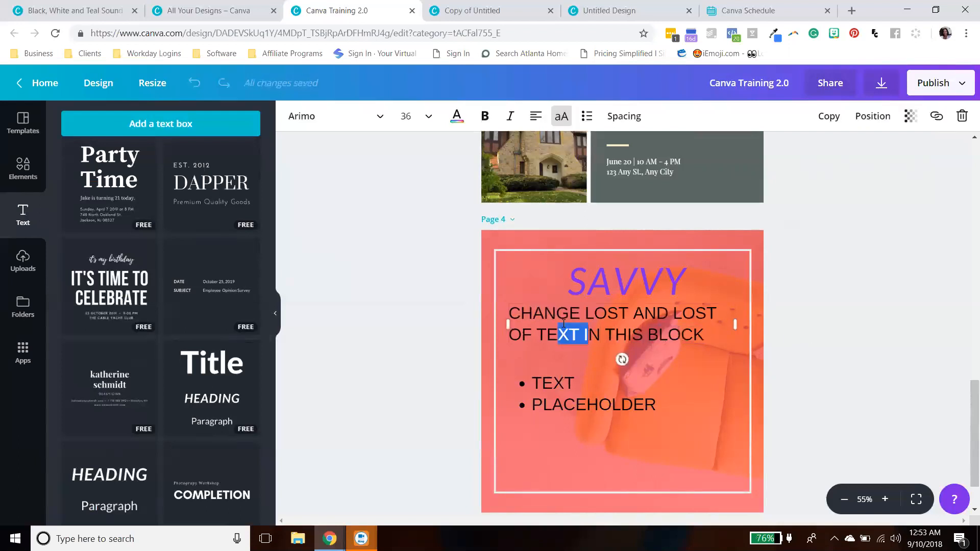
{"action": "left_click", "coordinate": [800, 337]}
{"action": "left_click", "coordinate": [682, 326]}
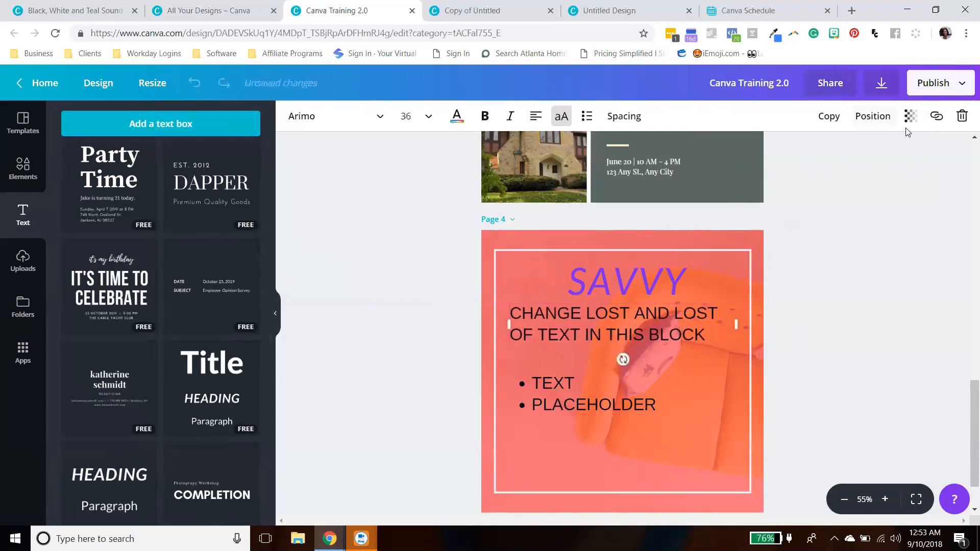
{"action": "left_click", "coordinate": [934, 118]}
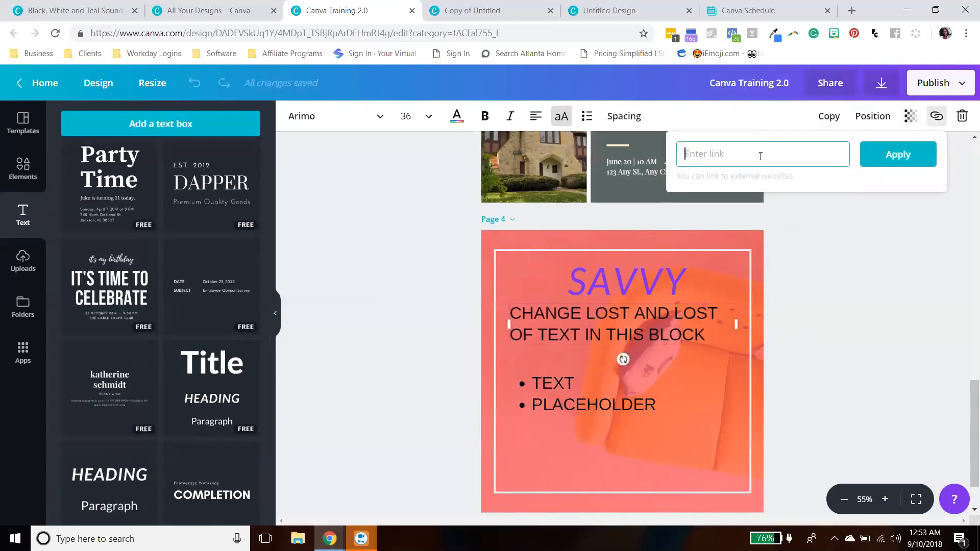
{"action": "type", "text": "Fa"}
{"action": "type", "text": "ww"}
{"action": "type", "text": "w."}
{"action": "left_click", "coordinate": [895, 161]}
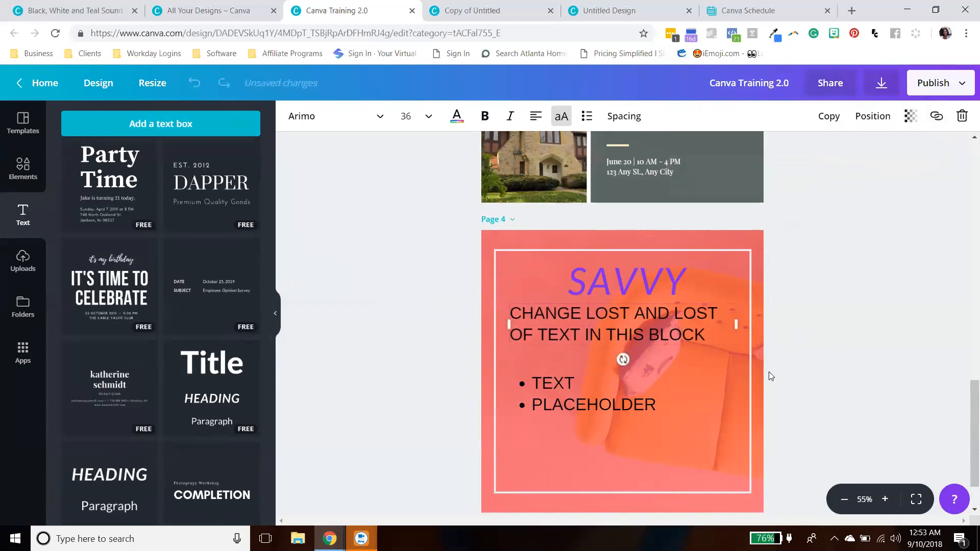
- Link the bulleted TEXT PLACEHOLDER box to the presenter's website address
{"action": "left_click_drag", "start_coordinate": [625, 305], "coordinate": [629, 335]}
{"action": "left_click", "coordinate": [856, 331]}
{"action": "mouse_move", "coordinate": [709, 330]}
{"action": "left_mouse_down"}
{"action": "mouse_move", "coordinate": [709, 344]}
{"action": "mouse_move", "coordinate": [713, 320]}
{"action": "left_mouse_up"}
{"action": "left_click_drag", "start_coordinate": [602, 319], "coordinate": [601, 317]}
{"action": "left_click", "coordinate": [554, 404]}
{"action": "left_click_drag", "start_coordinate": [592, 404], "coordinate": [564, 404]}
{"action": "left_click", "coordinate": [618, 388]}
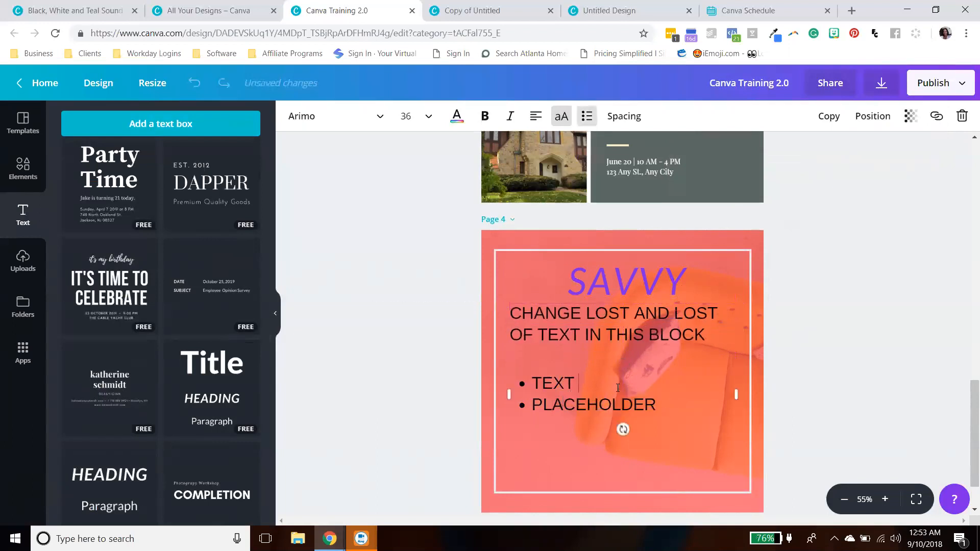
{"action": "left_click", "coordinate": [930, 120]}
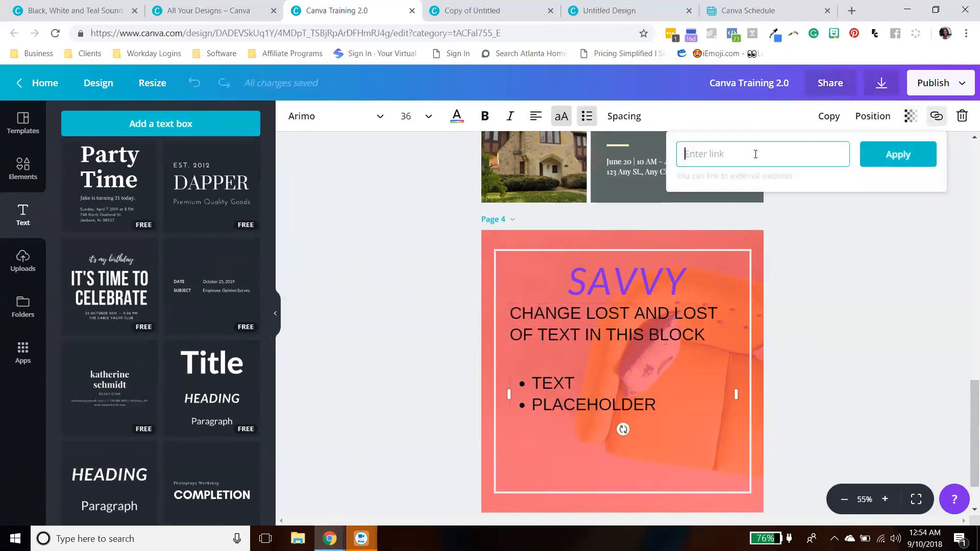
{"action": "type", "text": "www.lakishasarbah.com"}
{"action": "left_click", "coordinate": [891, 165]}
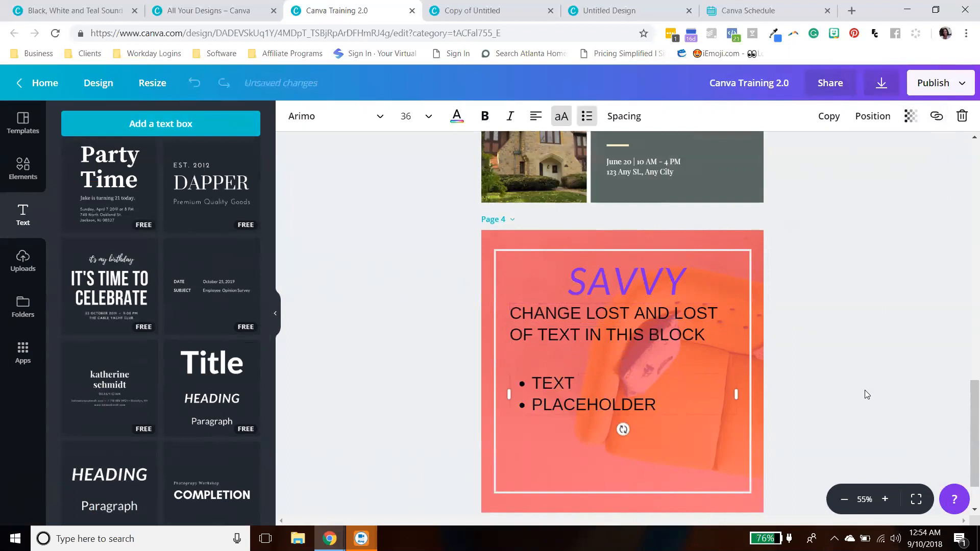
{"action": "left_click", "coordinate": [579, 314]}
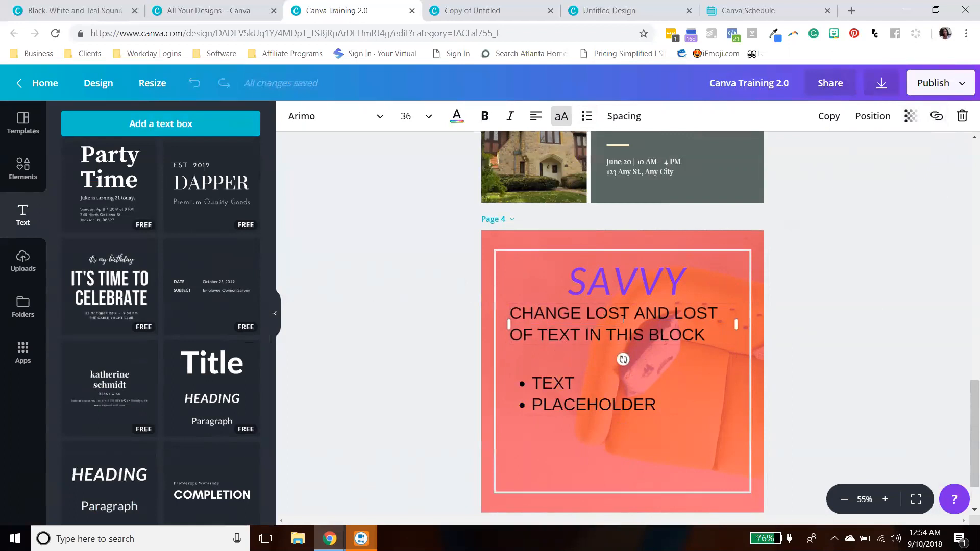
- Move the bulleted TEXT PLACEHOLDER box up slightly, closer to the CHANGE text block
{"action": "left_click", "coordinate": [937, 116]}
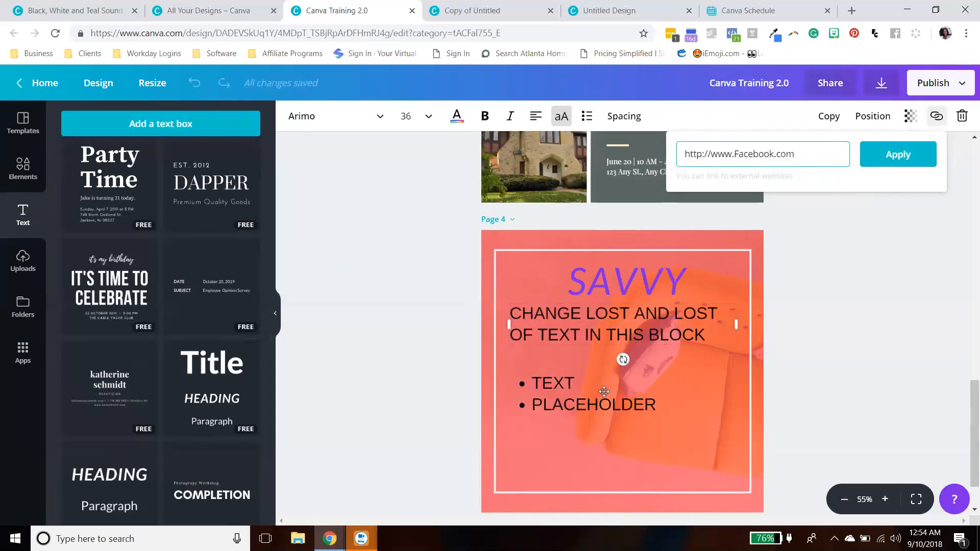
{"action": "left_click", "coordinate": [627, 349]}
{"action": "left_click", "coordinate": [586, 402]}
{"action": "left_click", "coordinate": [608, 319]}
{"action": "left_click_drag", "start_coordinate": [541, 414], "coordinate": [538, 396]}
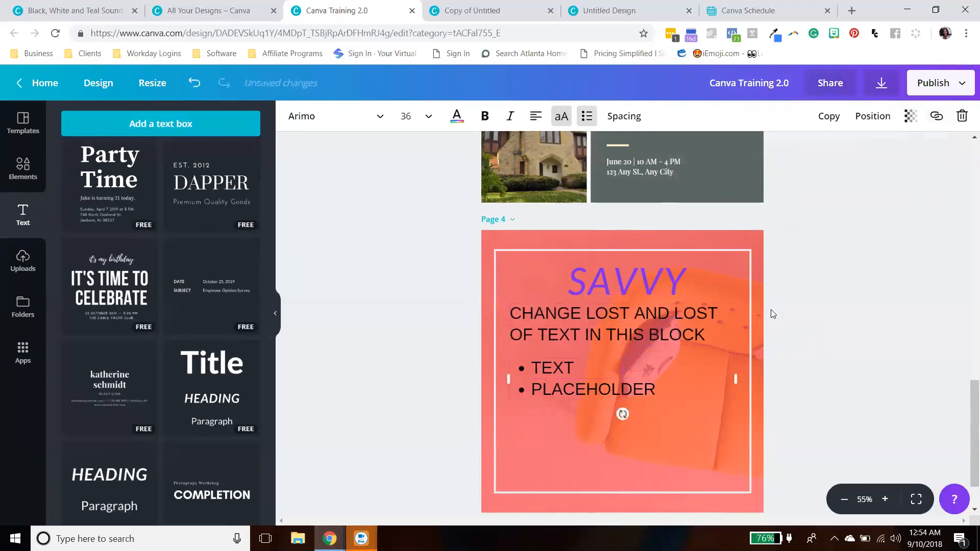
- Delete both the CHANGE text block and the bulleted TEXT PLACEHOLDER box from page 4
{"action": "left_click", "coordinate": [837, 212]}
{"action": "left_click", "coordinate": [599, 333]}
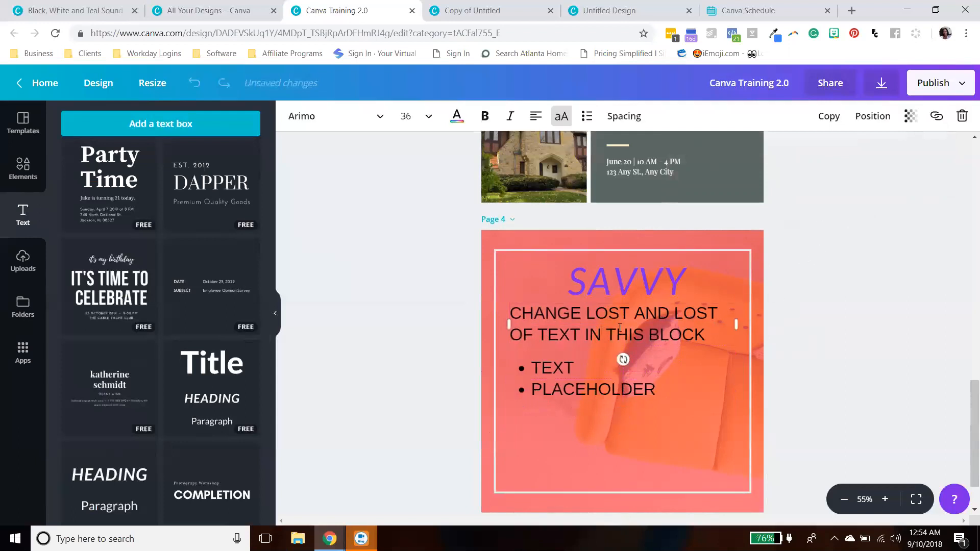
{"action": "left_click", "coordinate": [962, 116]}
{"action": "left_click", "coordinate": [640, 353]}
{"action": "left_click", "coordinate": [967, 119]}
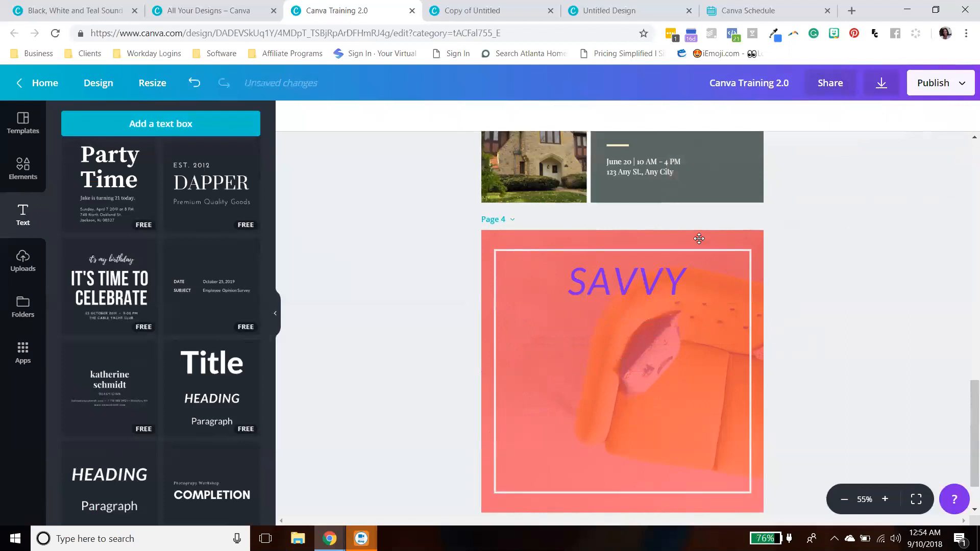
- Upload the NEW MONDAY. NEW WEEK. NEW GOALS. graphic from the desktop August 2018 folder
{"action": "left_click", "coordinate": [661, 275]}
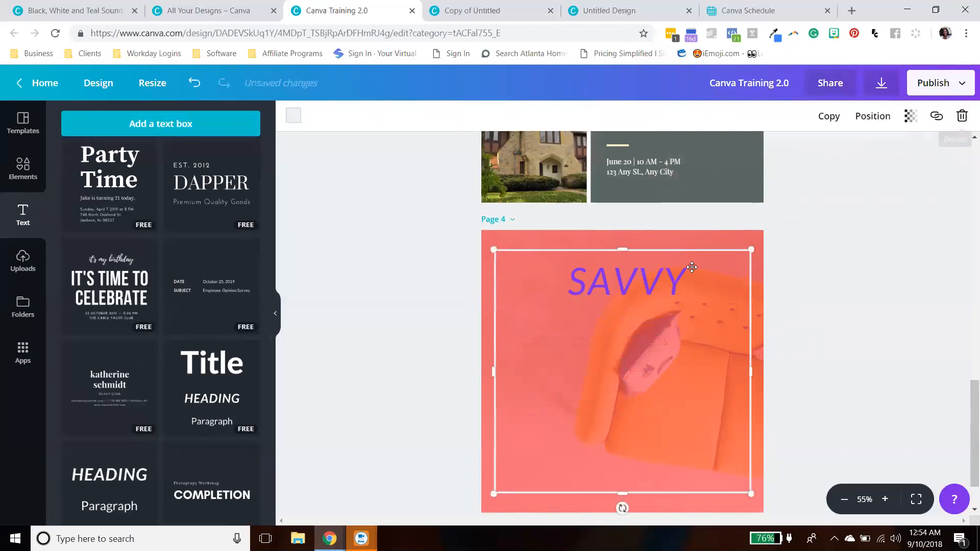
{"action": "left_click", "coordinate": [883, 227]}
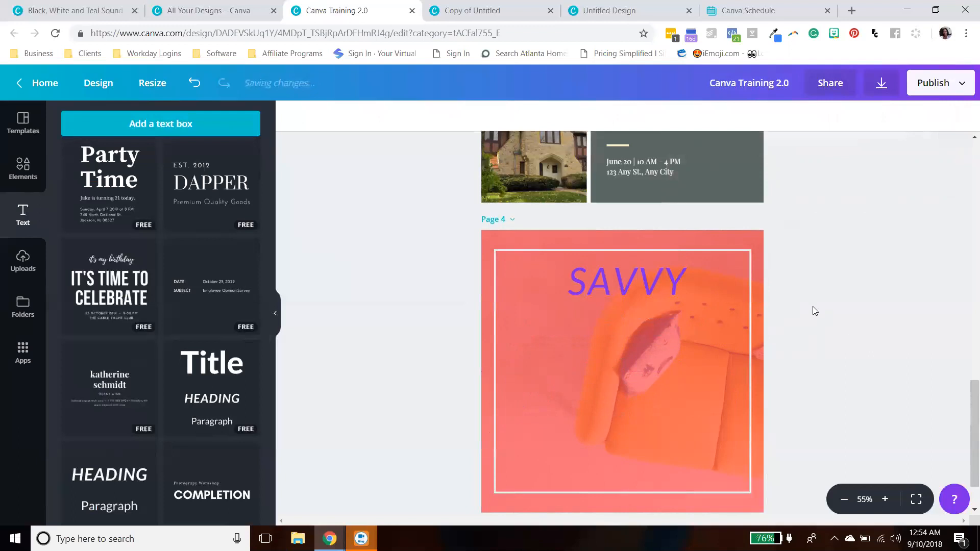
{"action": "scroll", "coordinate": [763, 283], "scroll_direction": "up", "scroll_amount": 2}
{"action": "scroll", "coordinate": [762, 283], "scroll_direction": "down", "scroll_amount": 2}
{"action": "left_click", "coordinate": [657, 334]}
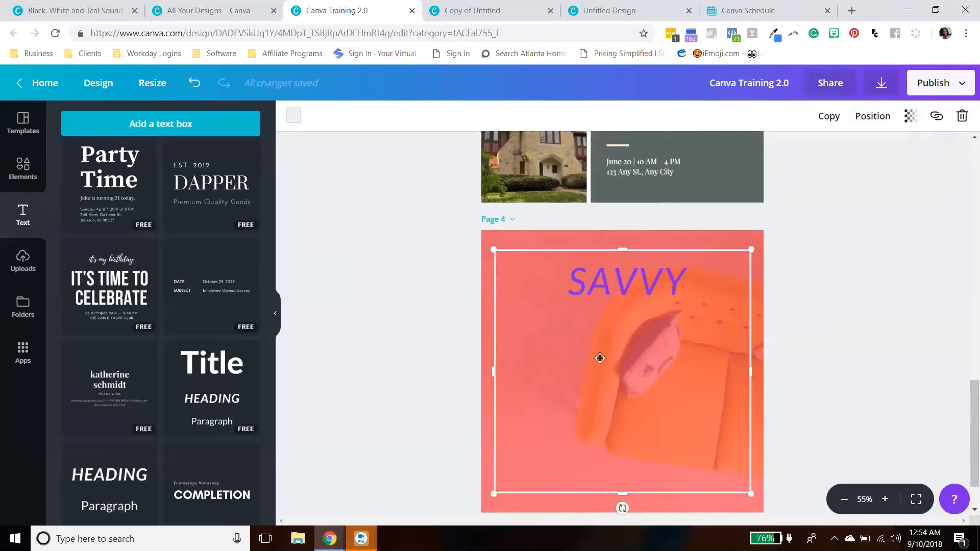
{"action": "left_click", "coordinate": [536, 242]}
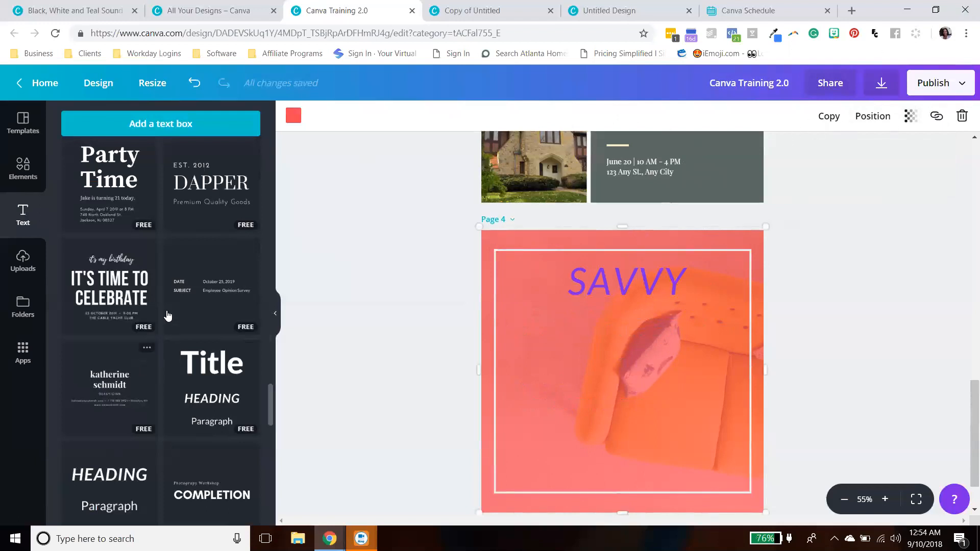
{"action": "left_click", "coordinate": [22, 257]}
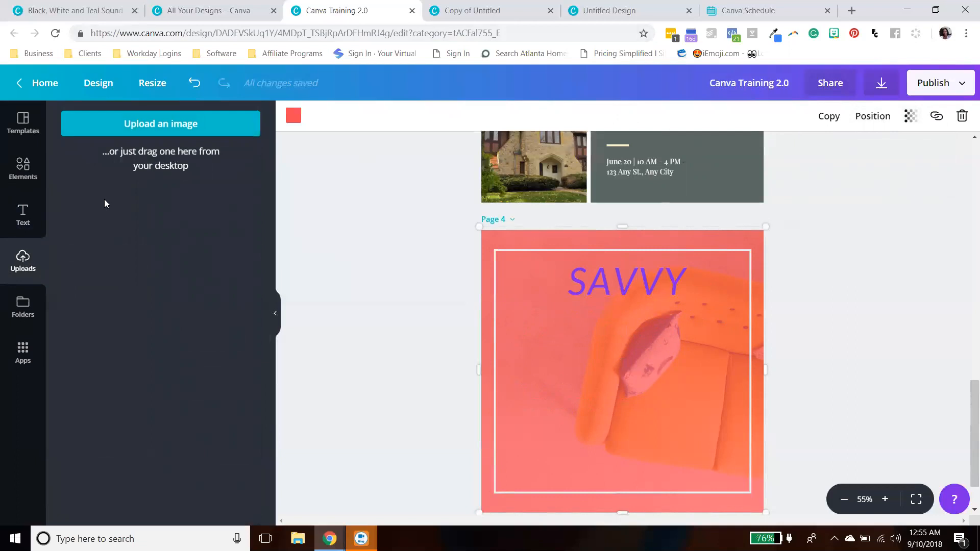
{"action": "left_click", "coordinate": [146, 123]}
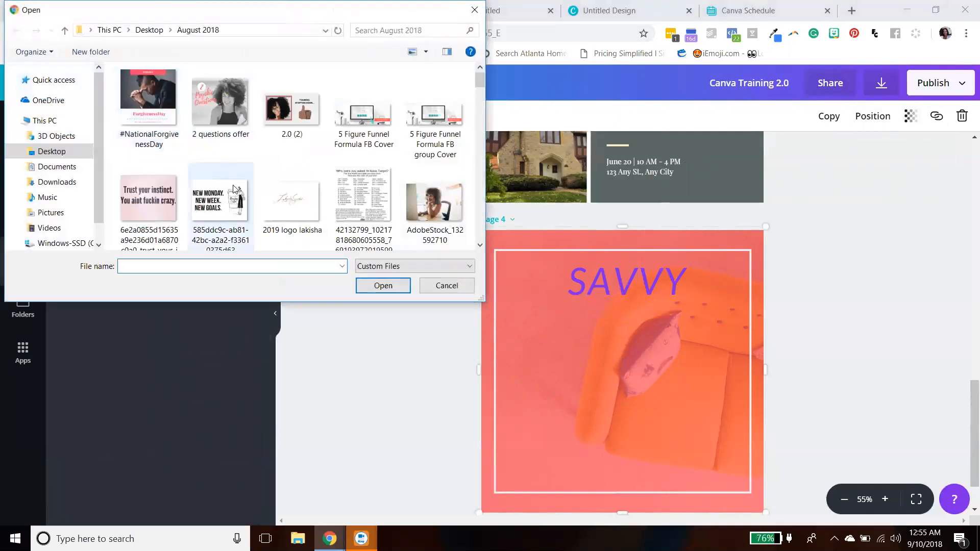
{"action": "scroll", "coordinate": [235, 184], "scroll_direction": "down", "scroll_amount": 3}
{"action": "left_click", "coordinate": [249, 134]}
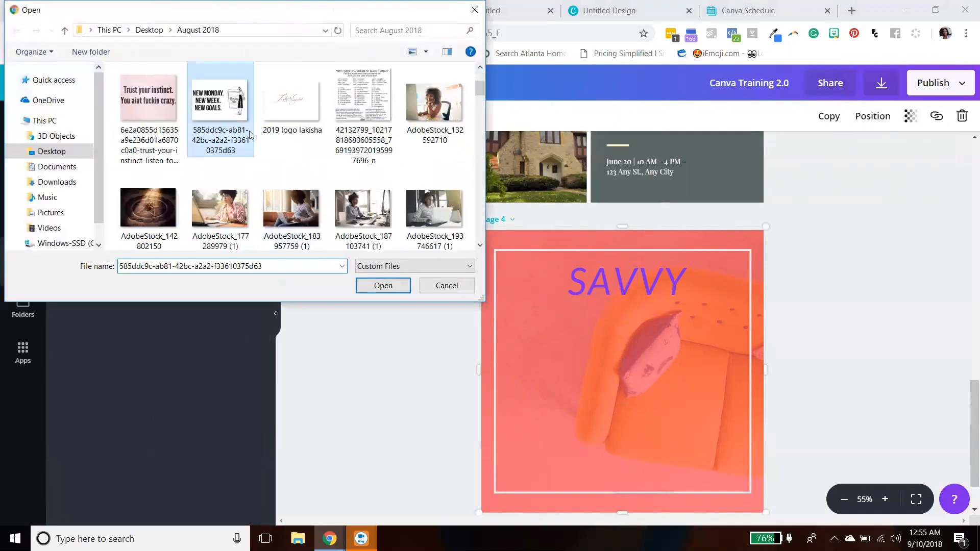
{"action": "left_click", "coordinate": [386, 284]}
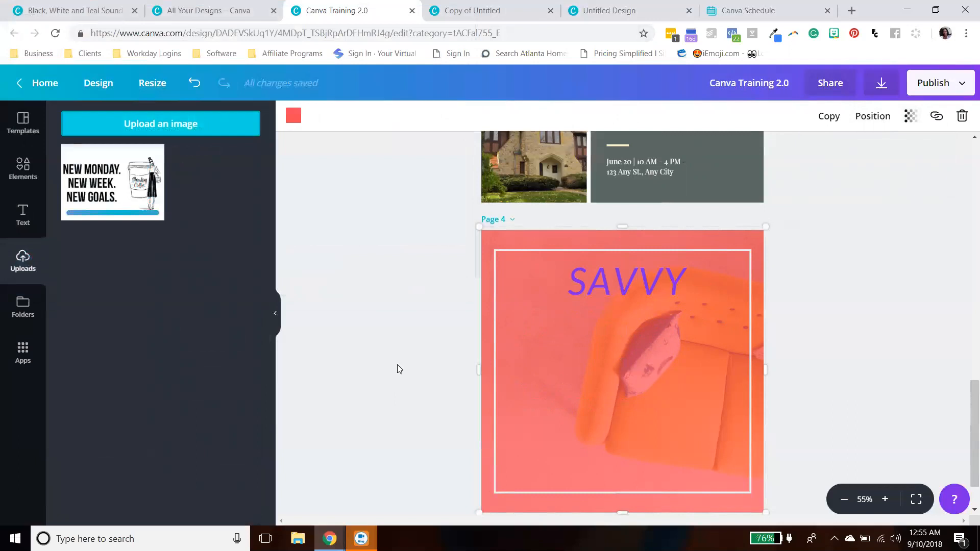
- Clear page 4 by deleting the red color overlay, the white frame and the SAVVY heading
{"action": "left_click", "coordinate": [962, 117]}
{"action": "left_click", "coordinate": [745, 240]}
{"action": "left_click", "coordinate": [711, 285]}
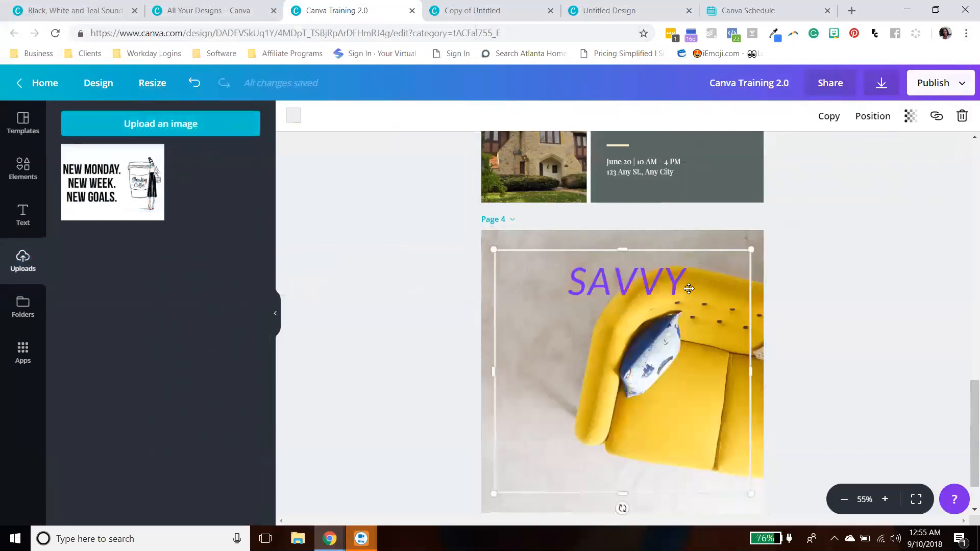
{"action": "left_click", "coordinate": [961, 118]}
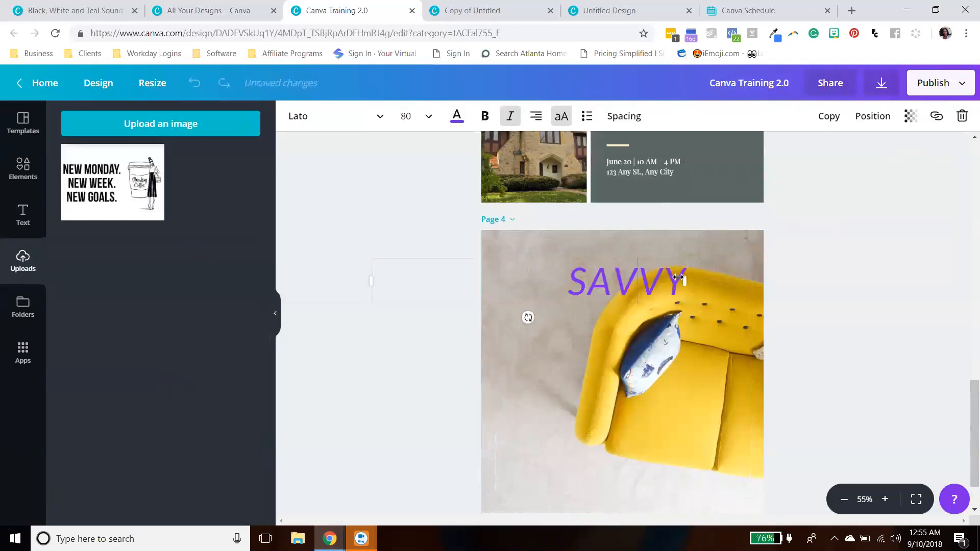
{"action": "left_click", "coordinate": [960, 119]}
- Place the uploaded NEW MONDAY graphic onto page 4 as its background image
{"action": "scroll", "coordinate": [684, 313], "scroll_direction": "down", "scroll_amount": 1}
{"action": "left_click_drag", "start_coordinate": [148, 217], "coordinate": [541, 259]}
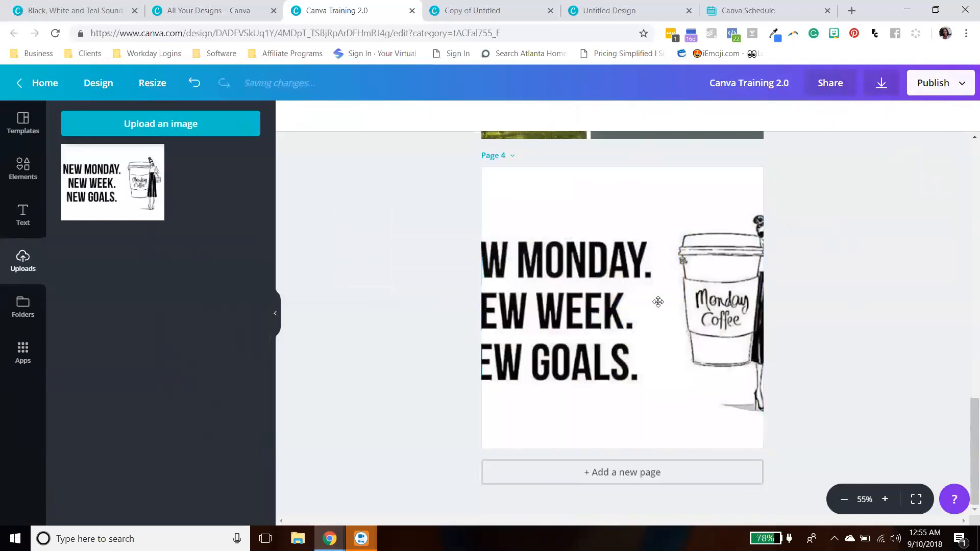
{"action": "left_click", "coordinate": [658, 303]}
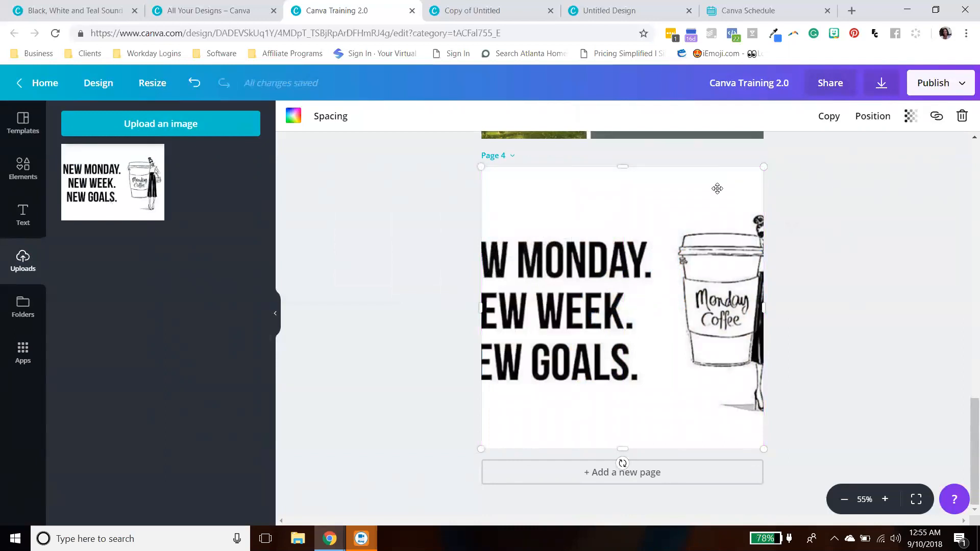
{"action": "left_click", "coordinate": [605, 276]}
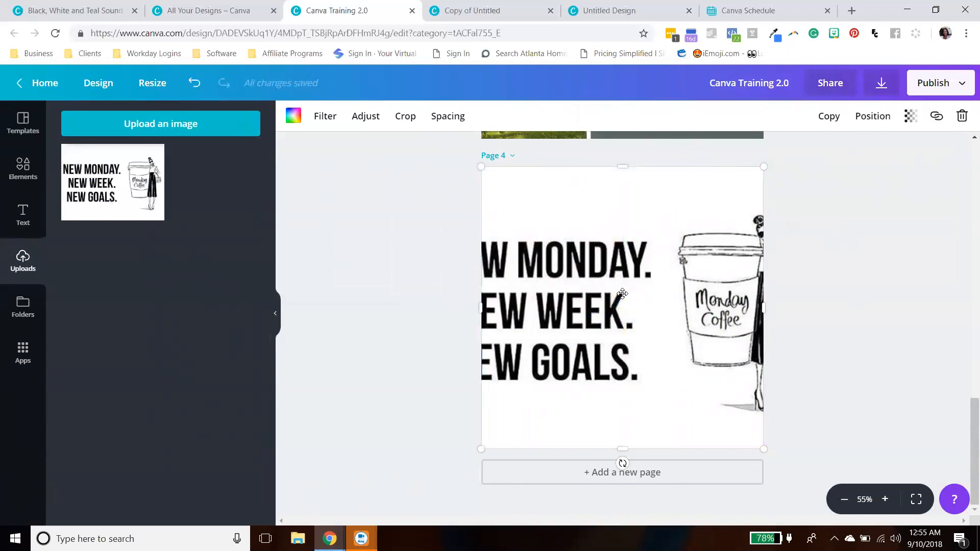
{"action": "mouse_move", "coordinate": [132, 194]}
{"action": "left_click", "coordinate": [162, 127]}
{"action": "scroll", "coordinate": [307, 177], "scroll_direction": "down", "scroll_amount": 2}
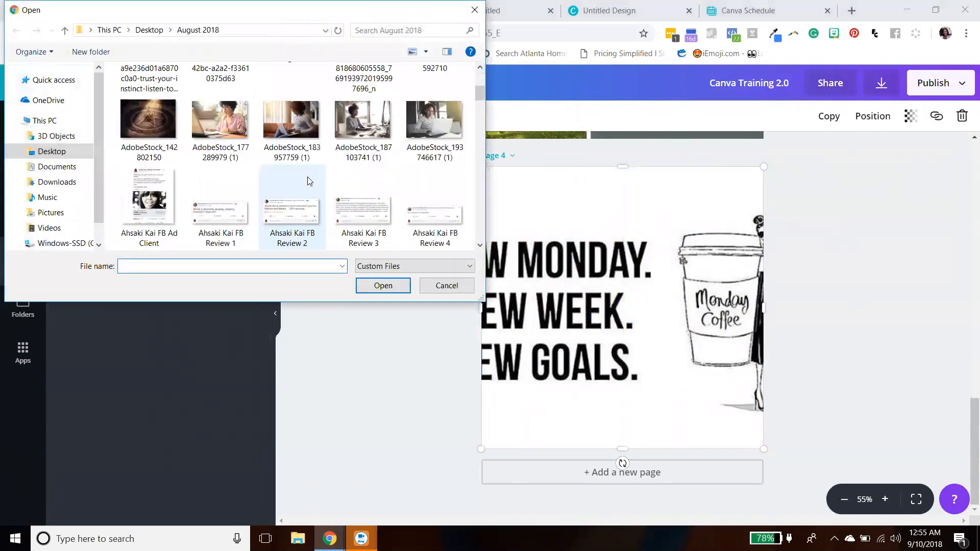
{"action": "left_click", "coordinate": [229, 131]}
{"action": "left_click", "coordinate": [381, 284]}
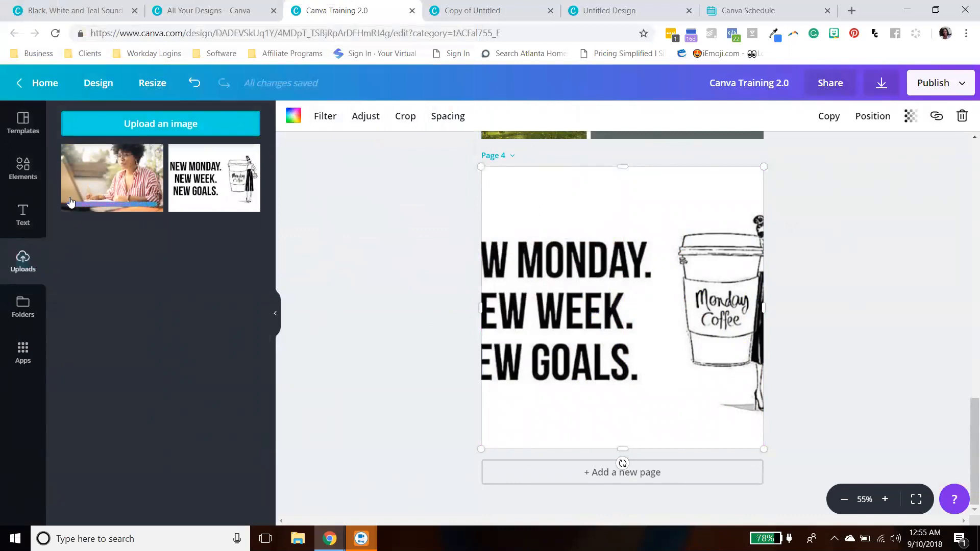
- Replace page 4's background graphic with the uploaded photo of the woman writing
{"action": "left_click_drag", "start_coordinate": [91, 210], "coordinate": [542, 259]}
{"action": "left_click", "coordinate": [966, 319]}
{"action": "scroll", "coordinate": [966, 321], "scroll_direction": "down", "scroll_amount": 5}
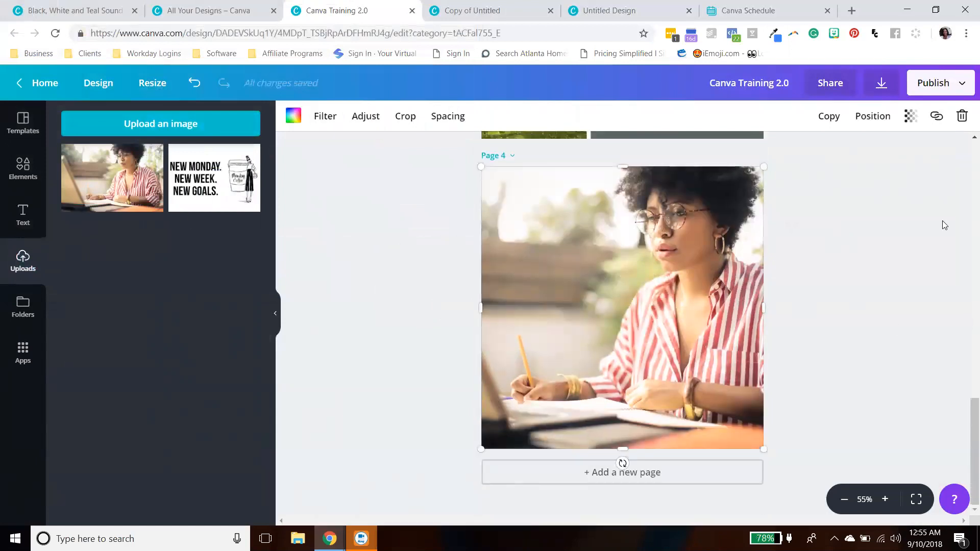
- Delete the image from page 4's grid and drop the woman photo back into it
{"action": "left_click", "coordinate": [962, 116]}
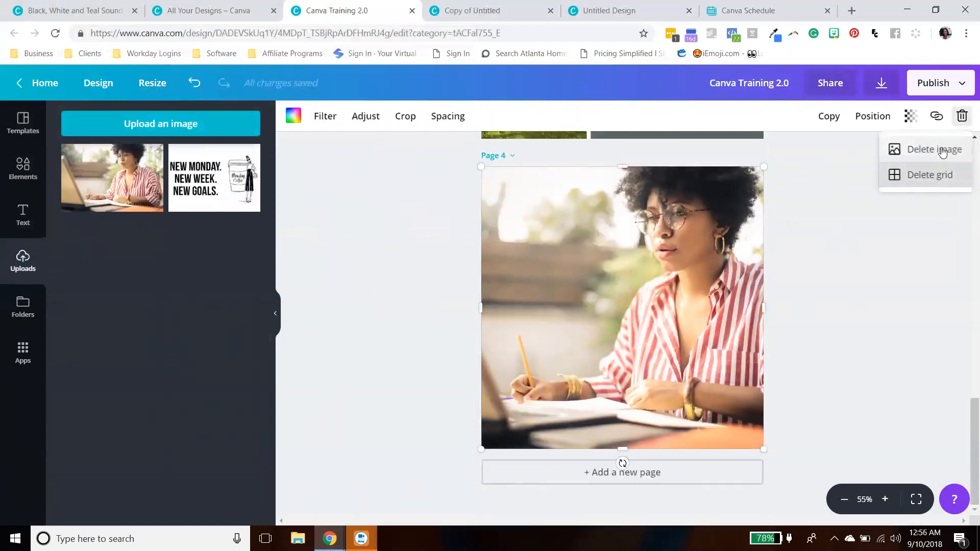
{"action": "left_click", "coordinate": [932, 149]}
{"action": "left_click_drag", "start_coordinate": [127, 192], "coordinate": [694, 282]}
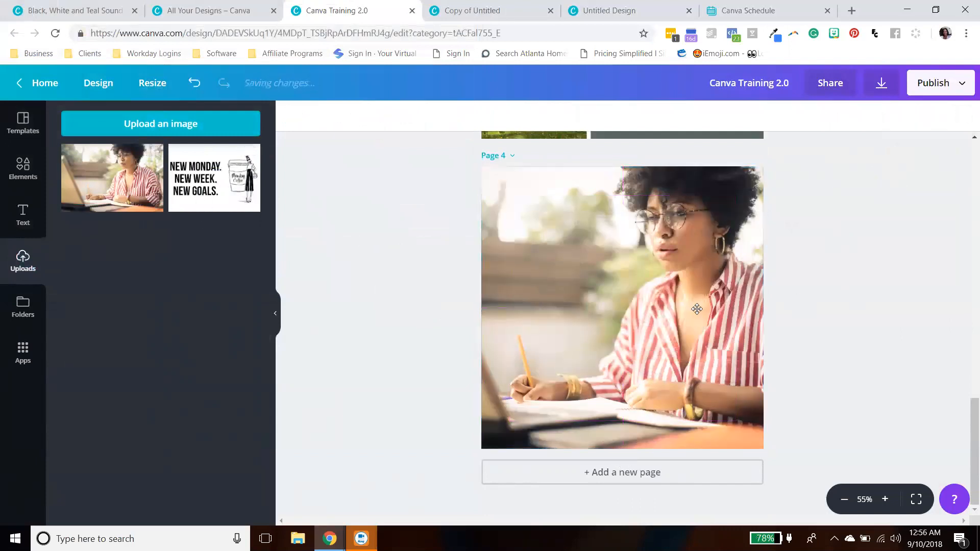
- Crop page 4's photo, repositioning it within the frame so the woman sits centered
{"action": "left_click", "coordinate": [683, 309]}
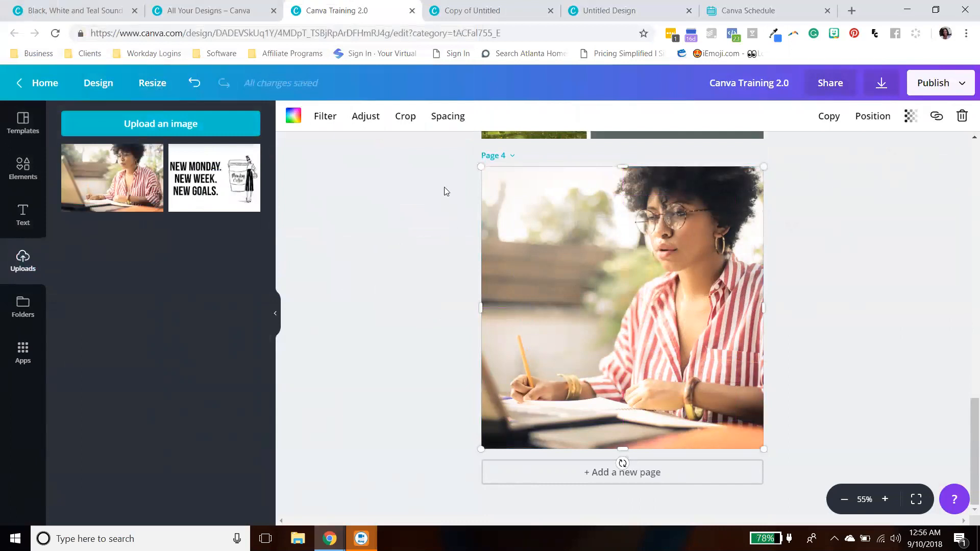
{"action": "left_click", "coordinate": [406, 116]}
{"action": "left_click_drag", "start_coordinate": [585, 278], "coordinate": [733, 269]}
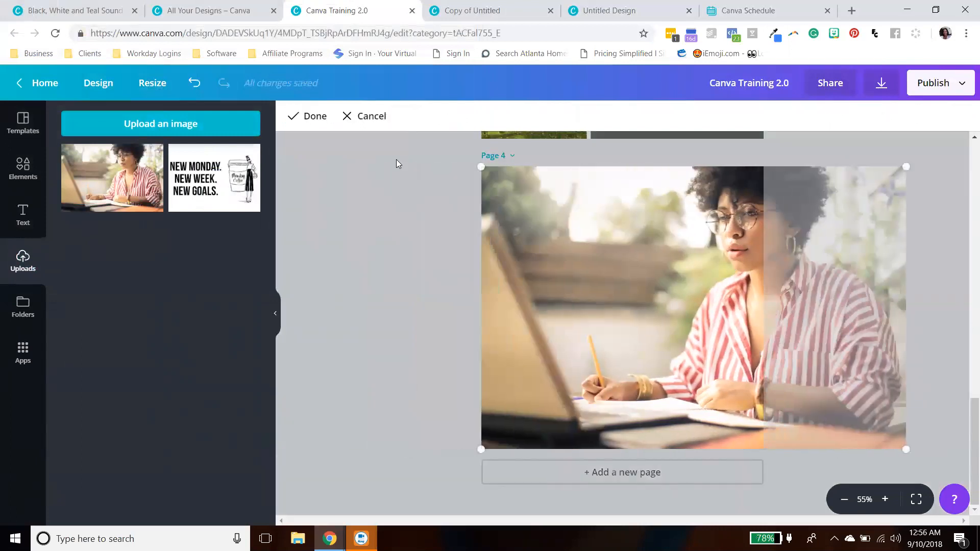
{"action": "left_click", "coordinate": [309, 114]}
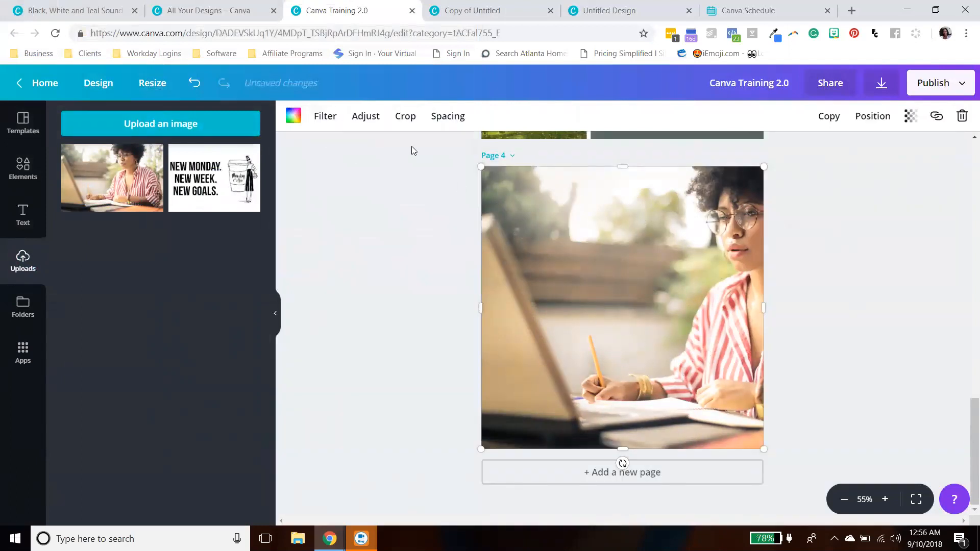
{"action": "left_click", "coordinate": [405, 115]}
{"action": "left_click_drag", "start_coordinate": [568, 178], "coordinate": [425, 177]}
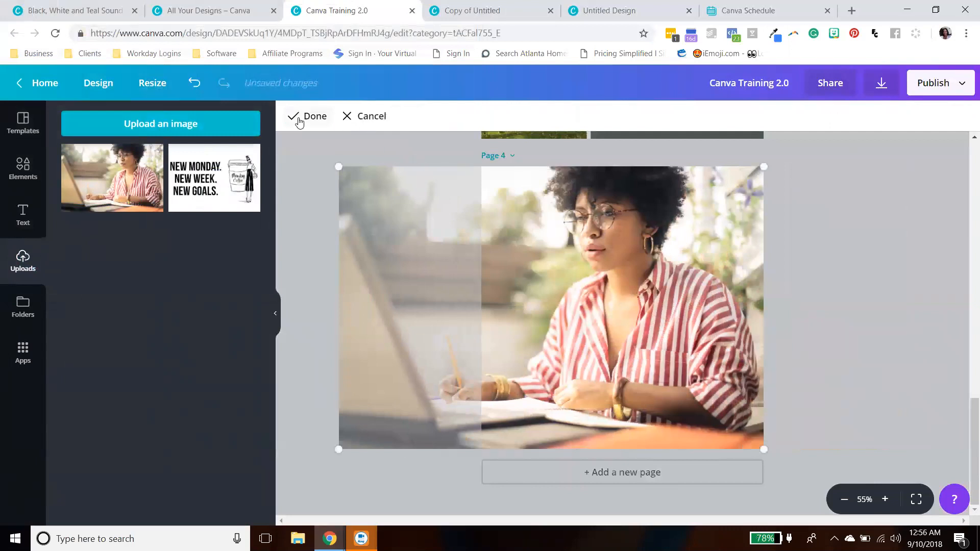
{"action": "left_click", "coordinate": [302, 117]}
- Browse the Folders and Apps panels and open the Animation Pro app details to review the included apps
{"action": "scroll", "coordinate": [965, 284], "scroll_direction": "up", "scroll_amount": 5}
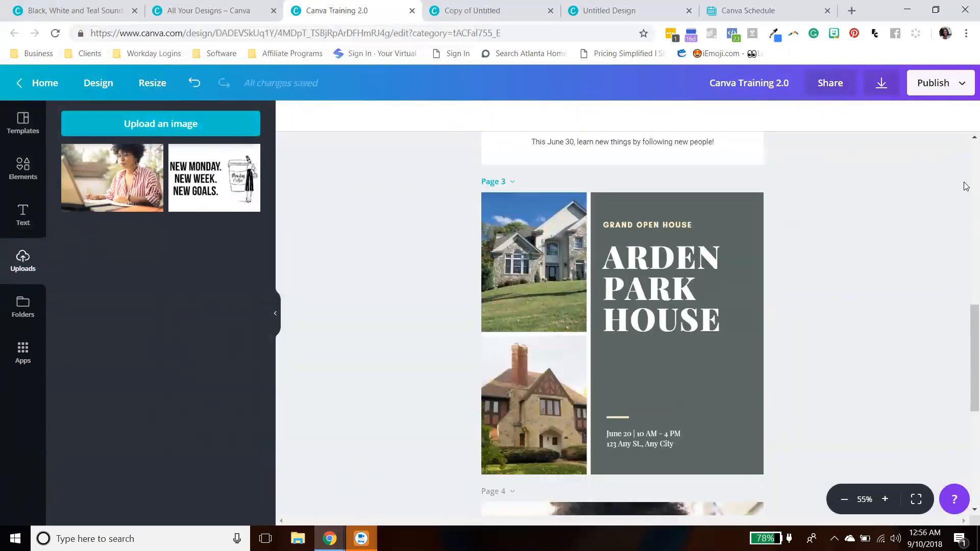
{"action": "scroll", "coordinate": [864, 169], "scroll_direction": "down", "scroll_amount": 5}
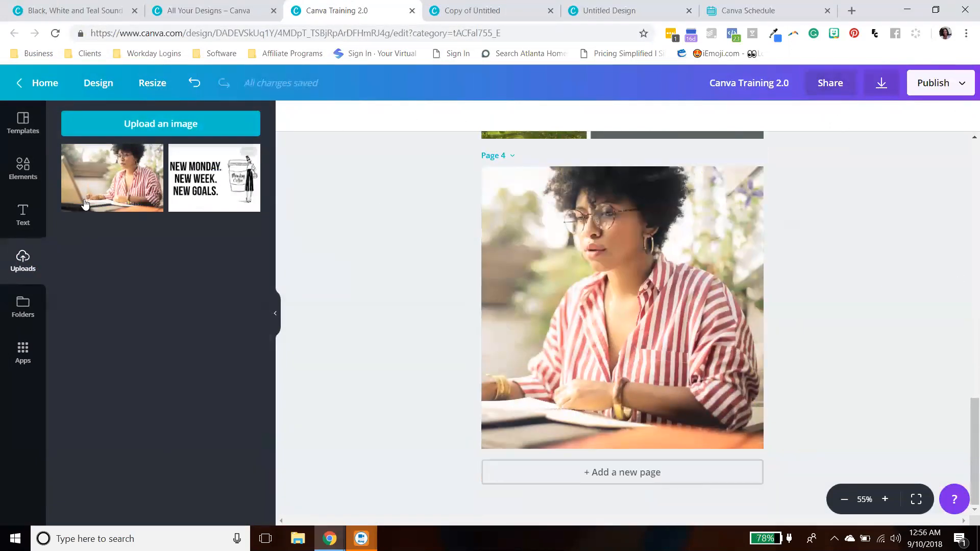
{"action": "left_click", "coordinate": [22, 307]}
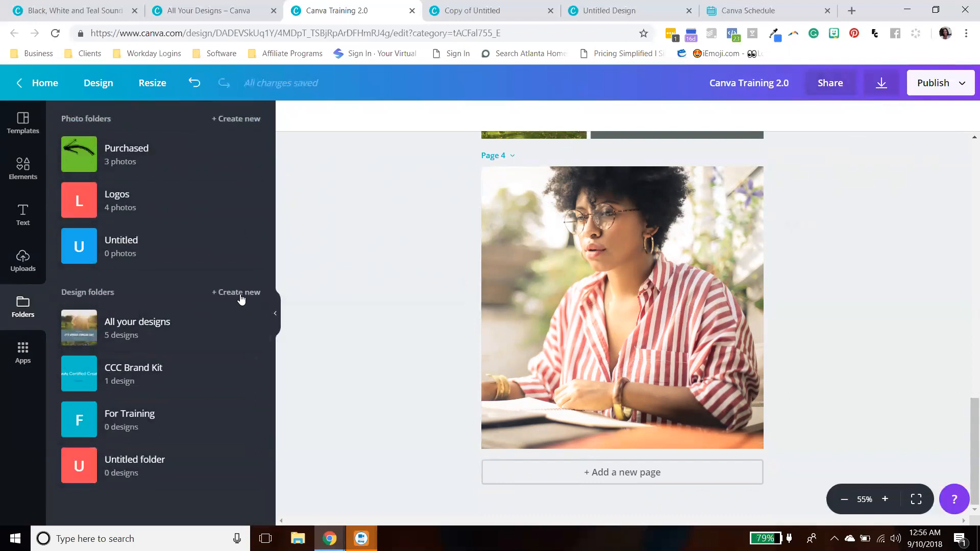
{"action": "left_click", "coordinate": [45, 351]}
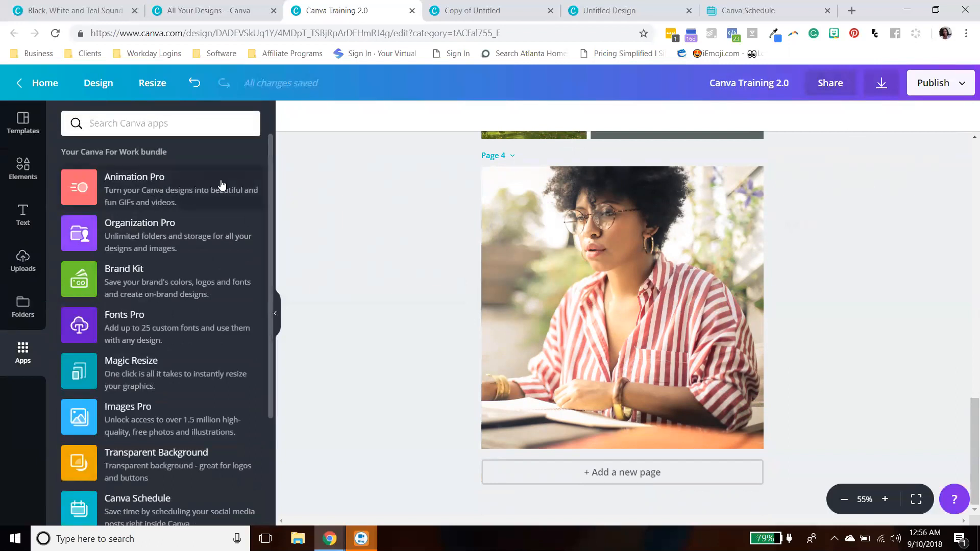
{"action": "left_click", "coordinate": [143, 191]}
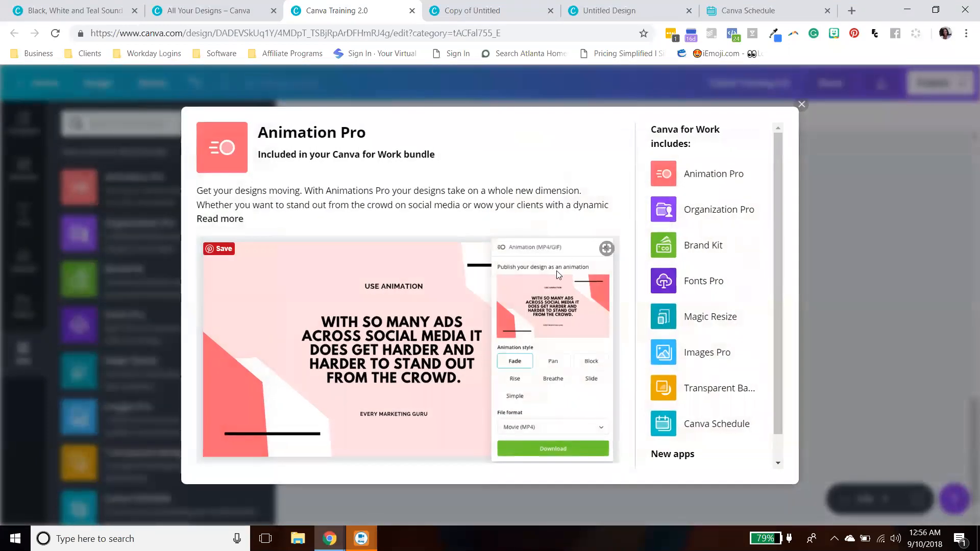
{"action": "mouse_move", "coordinate": [775, 155]}
{"action": "left_mouse_down"}
{"action": "mouse_move", "coordinate": [780, 225]}
{"action": "mouse_move", "coordinate": [780, 159]}
{"action": "left_mouse_up"}
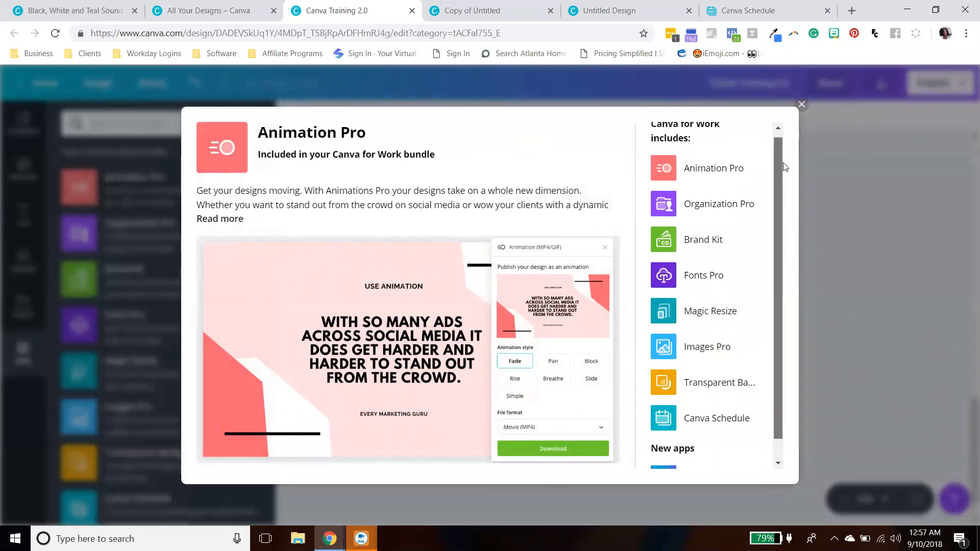
{"action": "scroll", "coordinate": [776, 194], "scroll_direction": "up", "scroll_amount": 1}
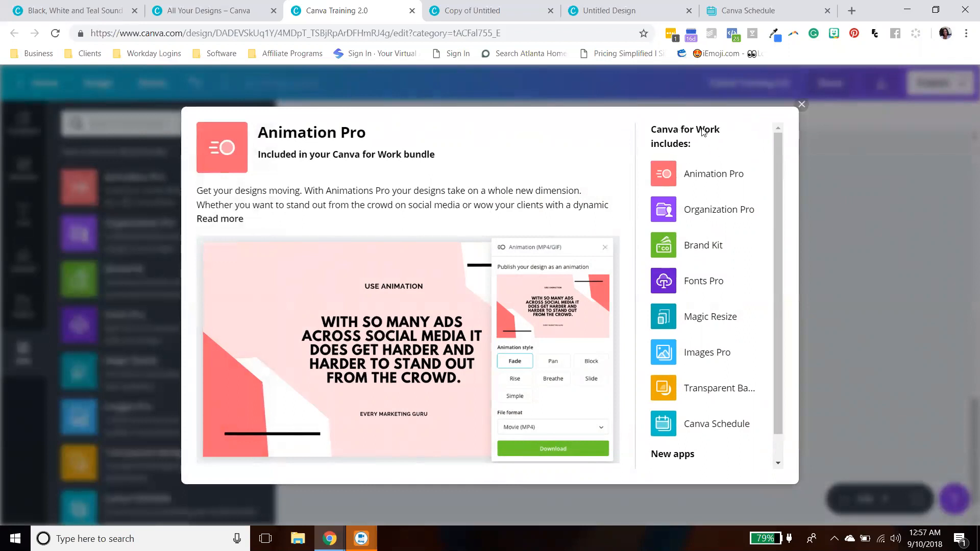
{"action": "mouse_move", "coordinate": [781, 163]}
{"action": "left_mouse_down"}
{"action": "mouse_move", "coordinate": [772, 189]}
{"action": "mouse_move", "coordinate": [772, 152]}
{"action": "left_mouse_up"}
{"action": "scroll", "coordinate": [753, 214], "scroll_direction": "down", "scroll_amount": 1}
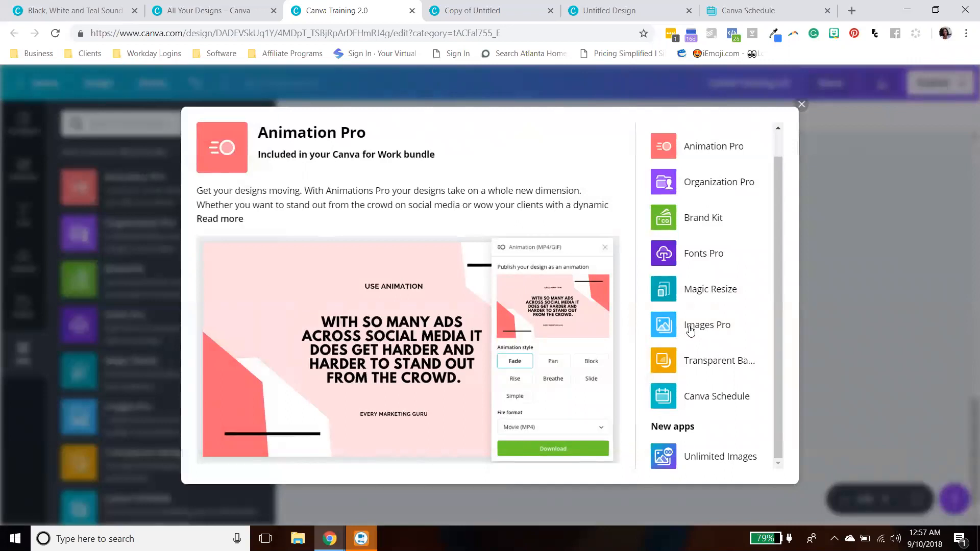
{"action": "scroll", "coordinate": [786, 302], "scroll_direction": "up", "scroll_amount": 1}
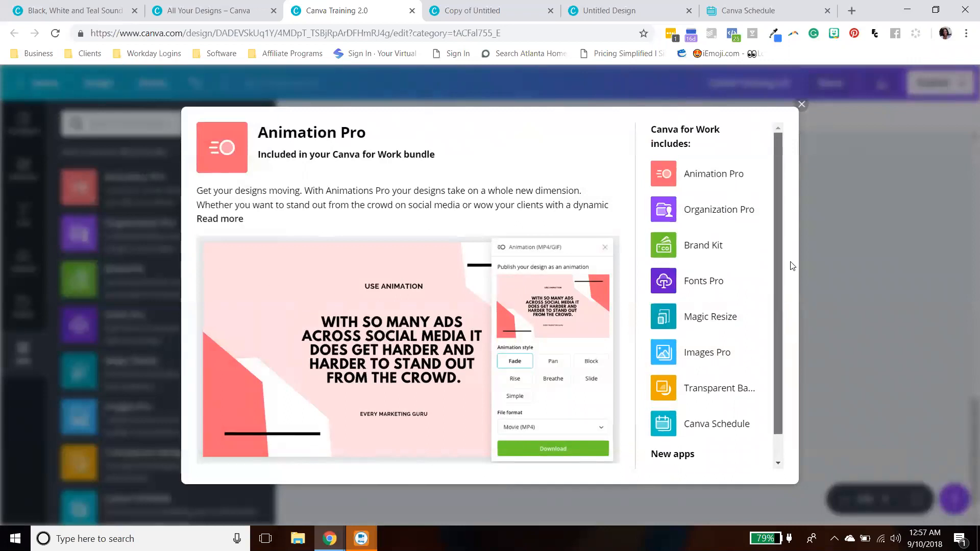
- Scroll through the remaining apps in the Animation Pro details and close the dialog
{"action": "scroll", "coordinate": [791, 316], "scroll_direction": "down", "scroll_amount": 1}
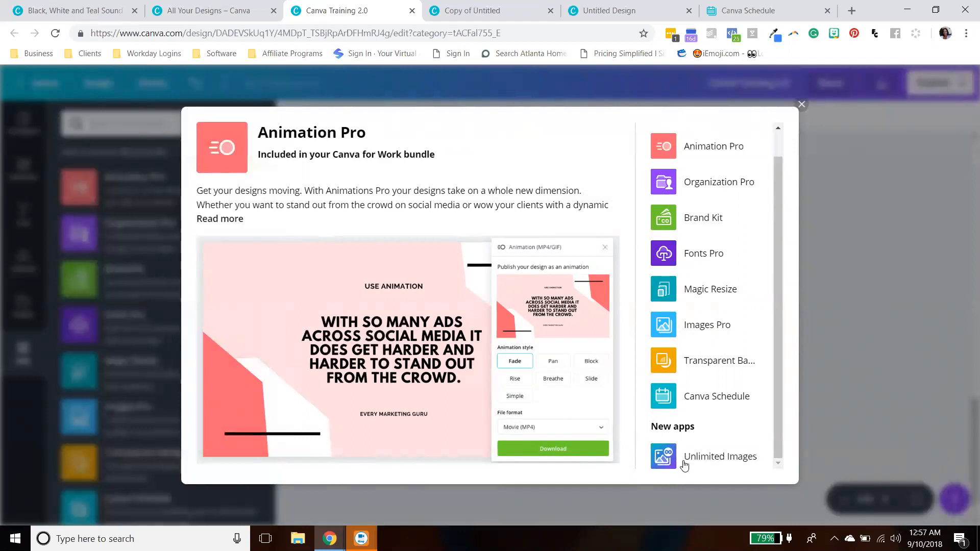
{"action": "left_click_drag", "start_coordinate": [781, 404], "coordinate": [779, 334]}
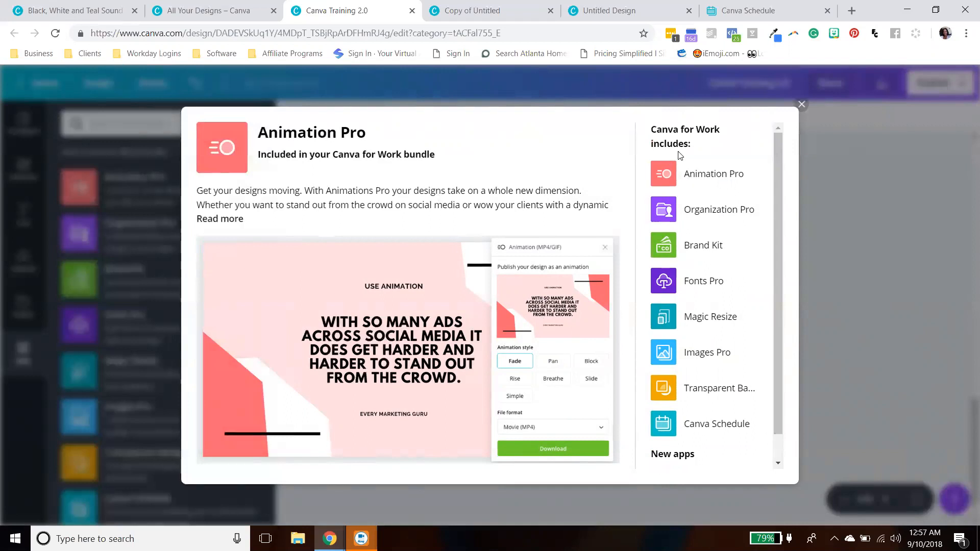
{"action": "left_click", "coordinate": [801, 104]}
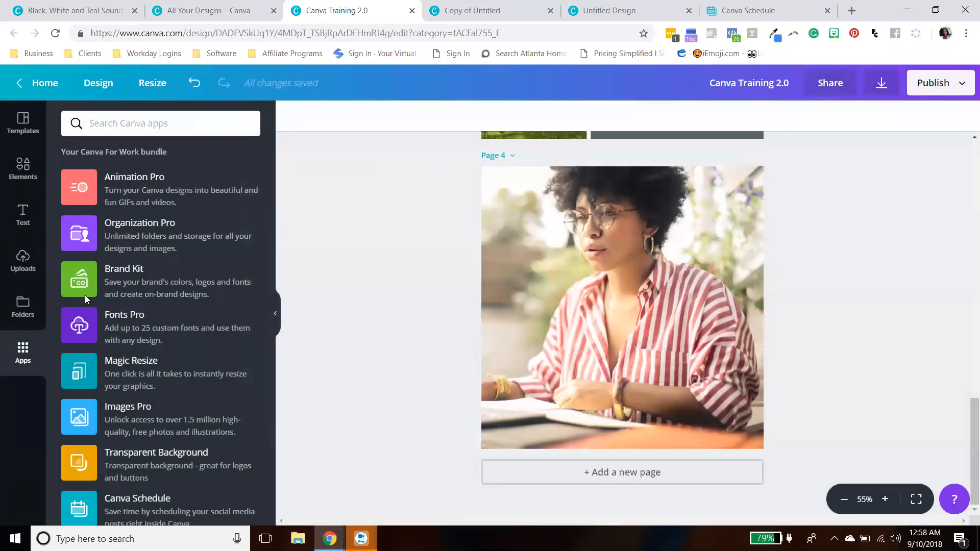
- Browse the bundled and new apps listed in the Apps panel, then open the Templates panel
{"action": "scroll", "coordinate": [163, 393], "scroll_direction": "down", "scroll_amount": 4}
{"action": "scroll", "coordinate": [162, 393], "scroll_direction": "up", "scroll_amount": 4}
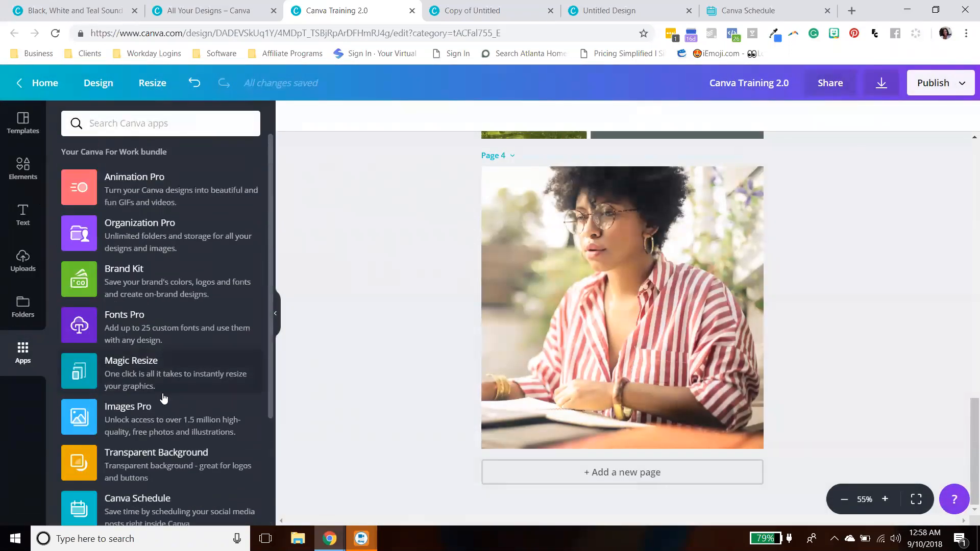
{"action": "scroll", "coordinate": [164, 398], "scroll_direction": "down", "scroll_amount": 3}
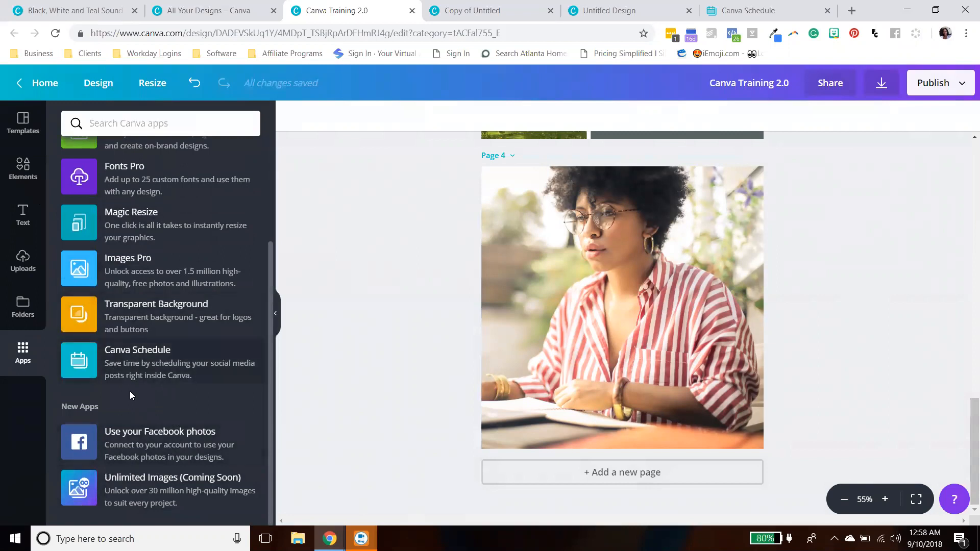
{"action": "scroll", "coordinate": [225, 306], "scroll_direction": "up", "scroll_amount": 3}
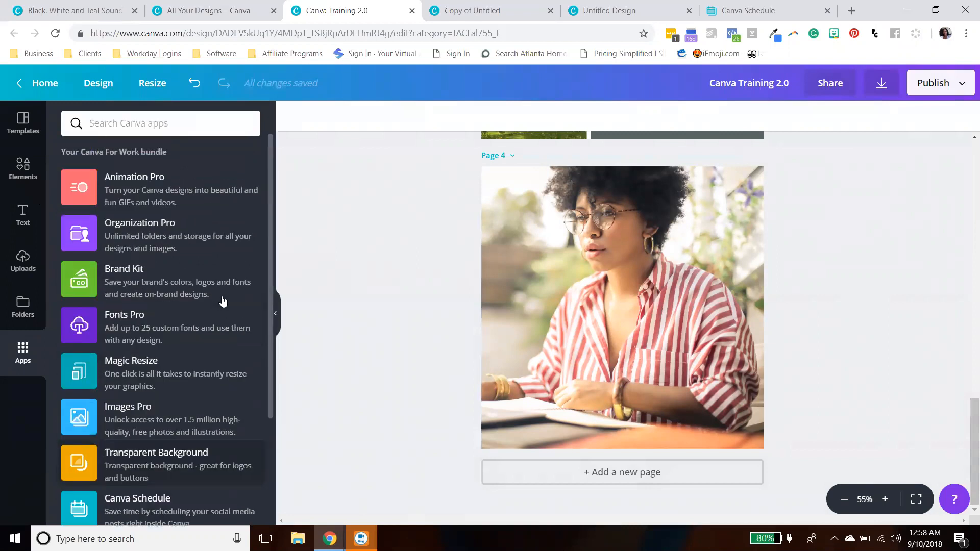
{"action": "left_click", "coordinate": [25, 131]}
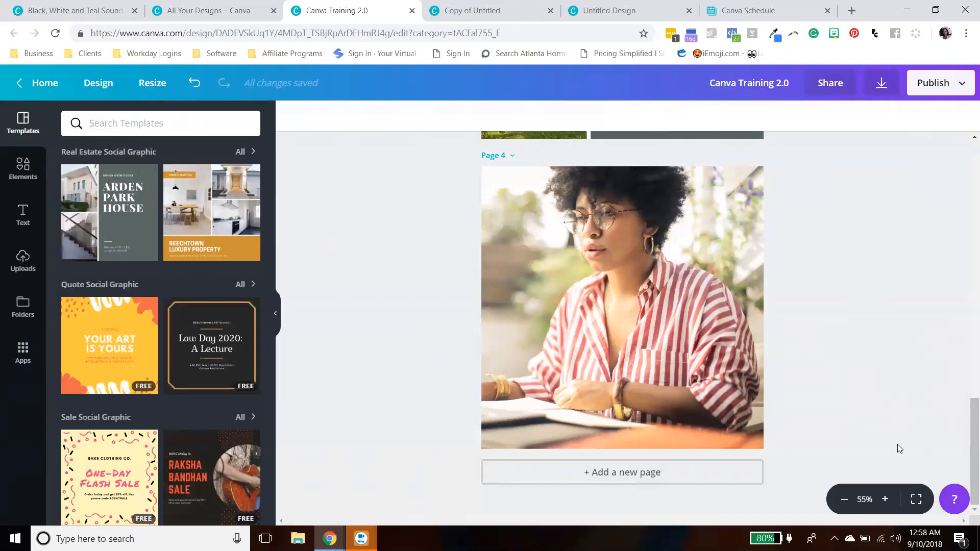
- Zoom the canvas in and out through several zoom levels to compare the page view
{"action": "left_click", "coordinate": [885, 499]}
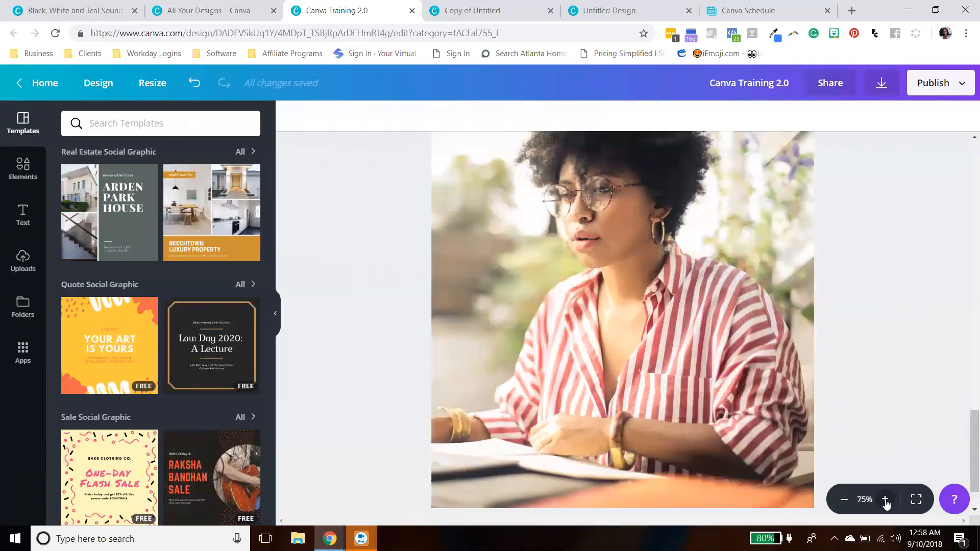
{"action": "left_click", "coordinate": [885, 500]}
{"action": "left_click", "coordinate": [886, 500]}
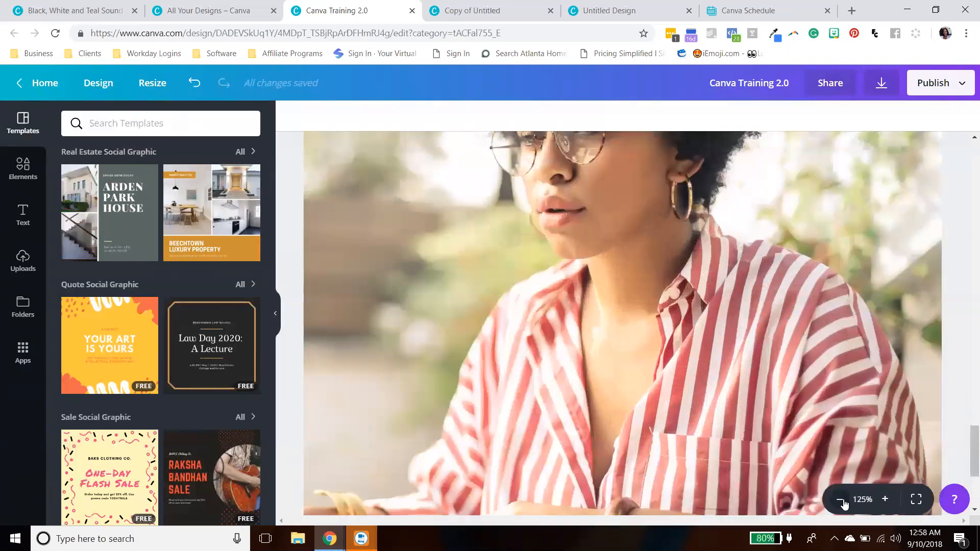
{"action": "left_click", "coordinate": [838, 501]}
{"action": "left_click", "coordinate": [839, 501]}
{"action": "left_click", "coordinate": [839, 502]}
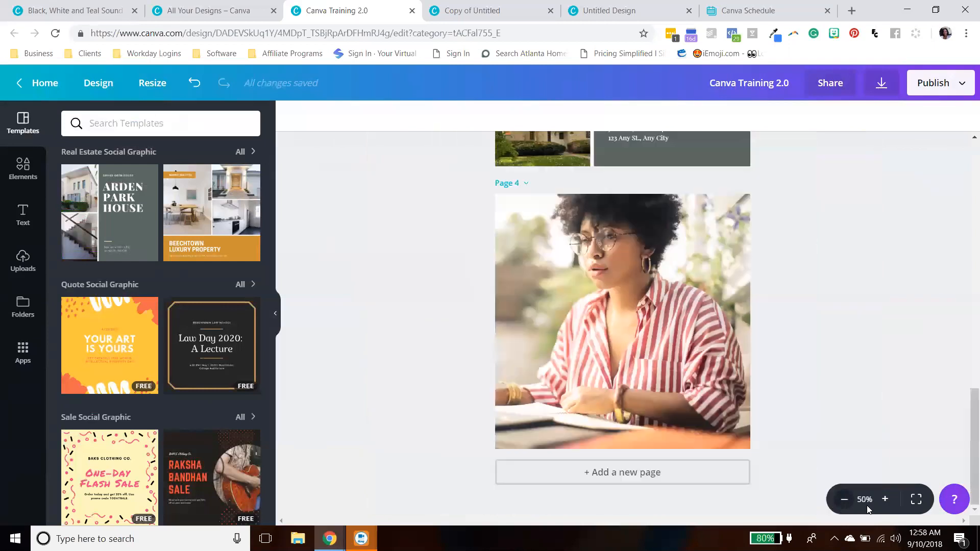
{"action": "left_click", "coordinate": [885, 500]}
{"action": "left_click", "coordinate": [885, 500]}
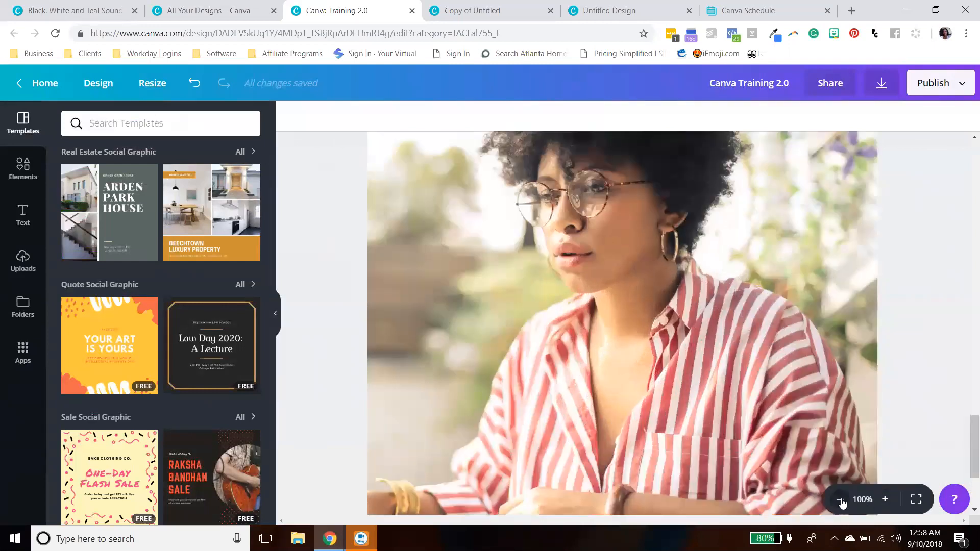
{"action": "left_click", "coordinate": [842, 500]}
- Present the design full screen, step back through pages 4 to 1, and exit the presentation
{"action": "left_click", "coordinate": [917, 500]}
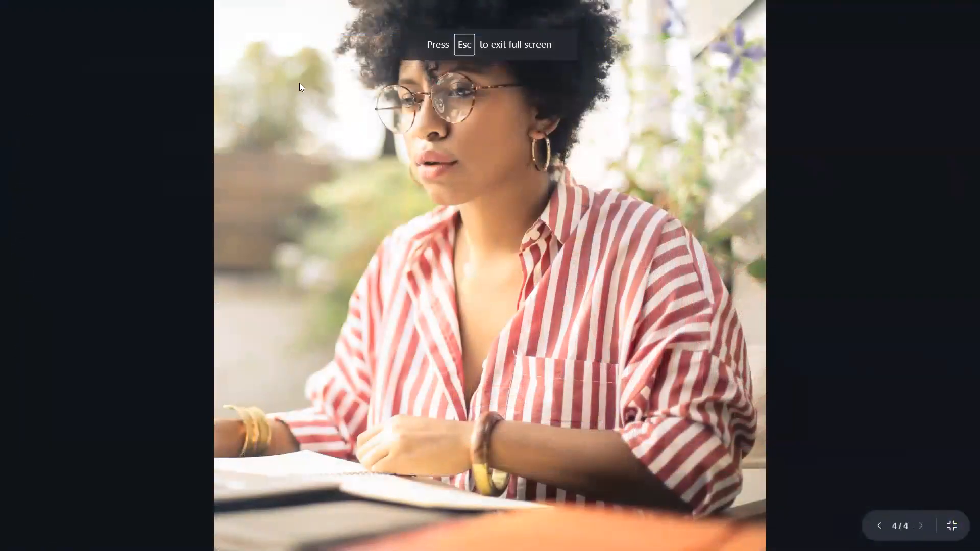
{"action": "left_click", "coordinate": [879, 528]}
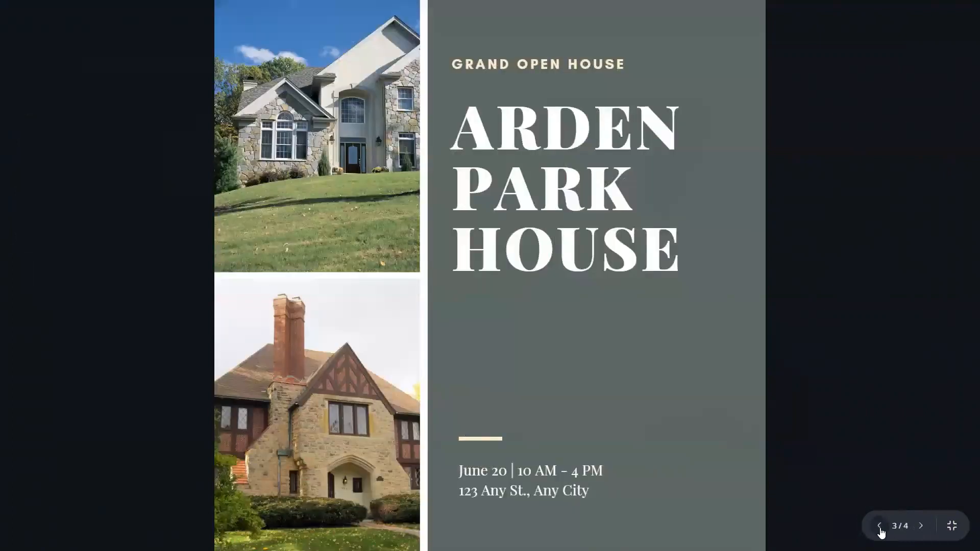
{"action": "left_click", "coordinate": [880, 528]}
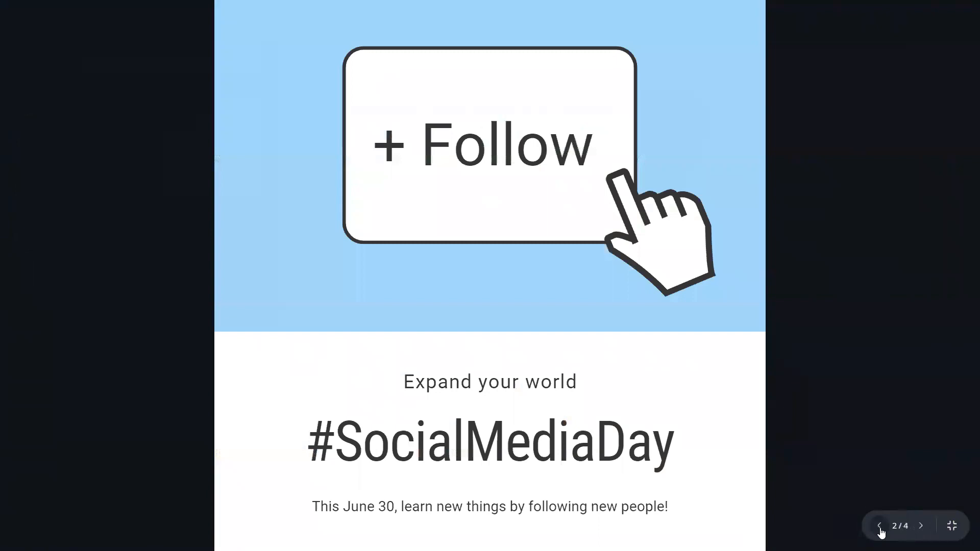
{"action": "left_click", "coordinate": [880, 527]}
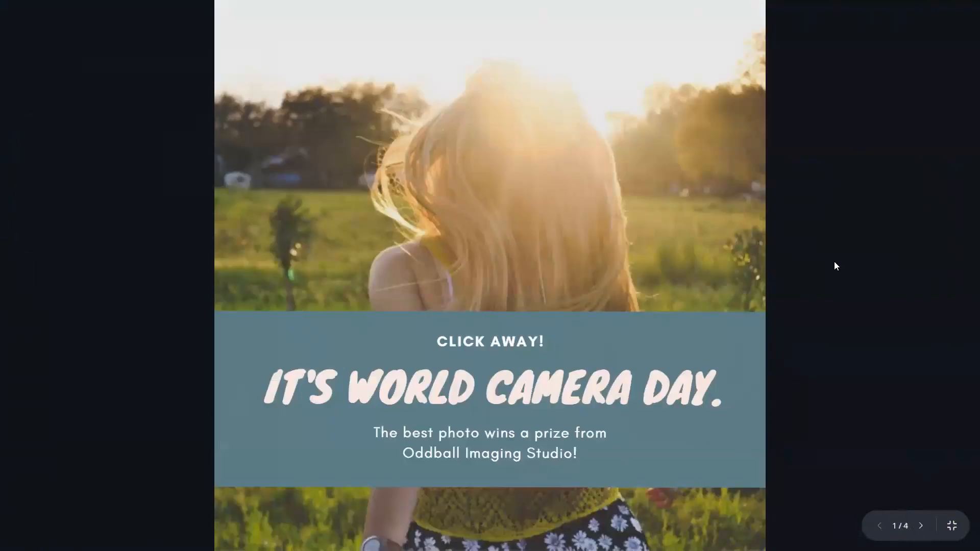
{"action": "key", "text": "Escape"}
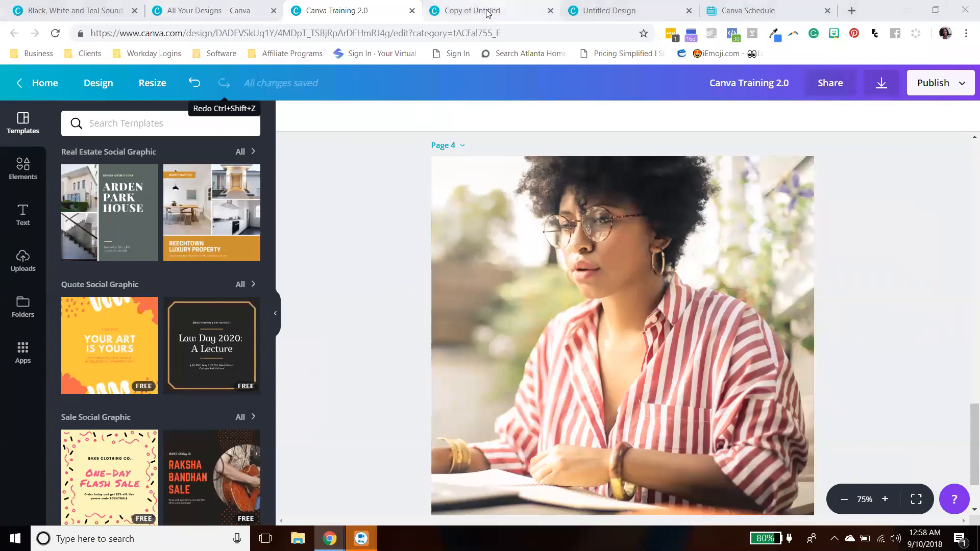
- Close the open design tabs and switch to the All Your Designs home tab
{"action": "left_click", "coordinate": [412, 11]}
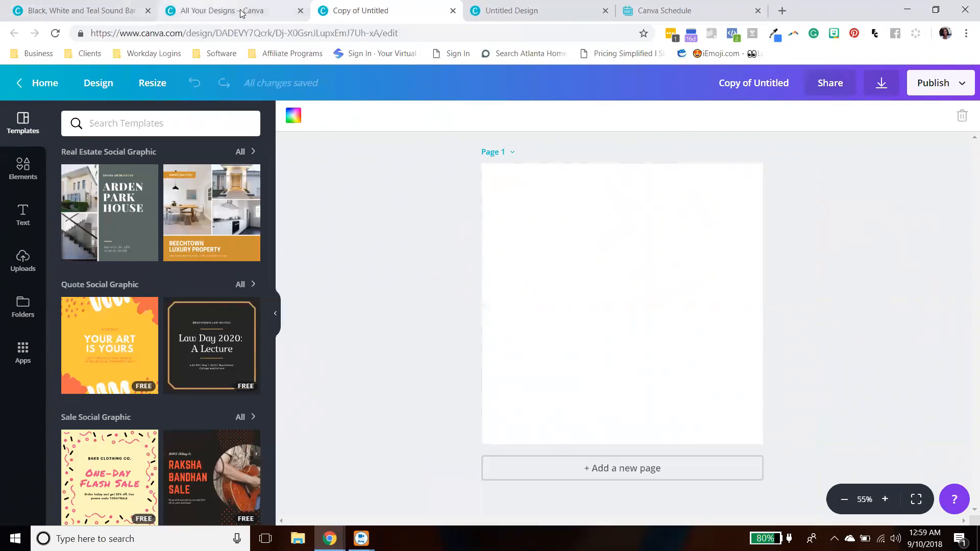
{"action": "left_click", "coordinate": [453, 11]}
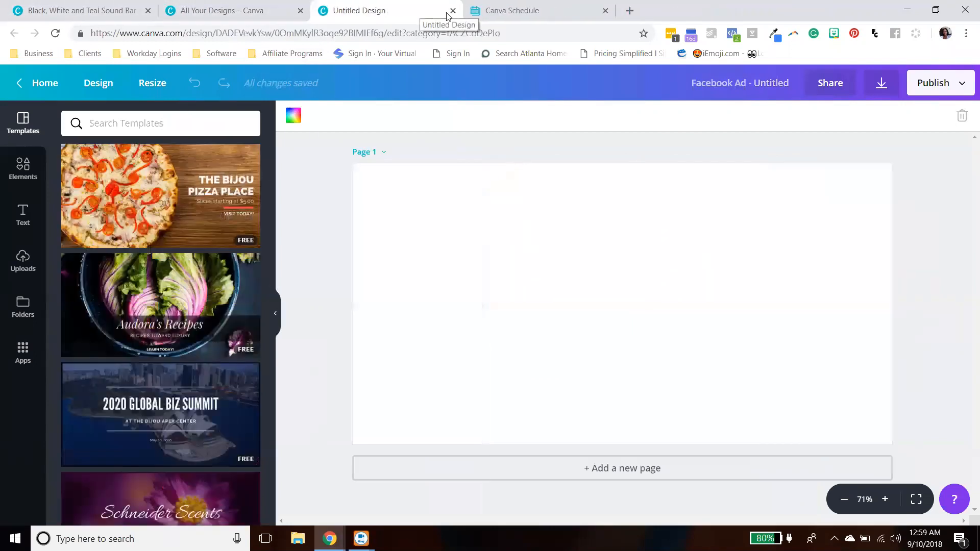
{"action": "left_click", "coordinate": [453, 10]}
{"action": "left_click", "coordinate": [230, 11]}
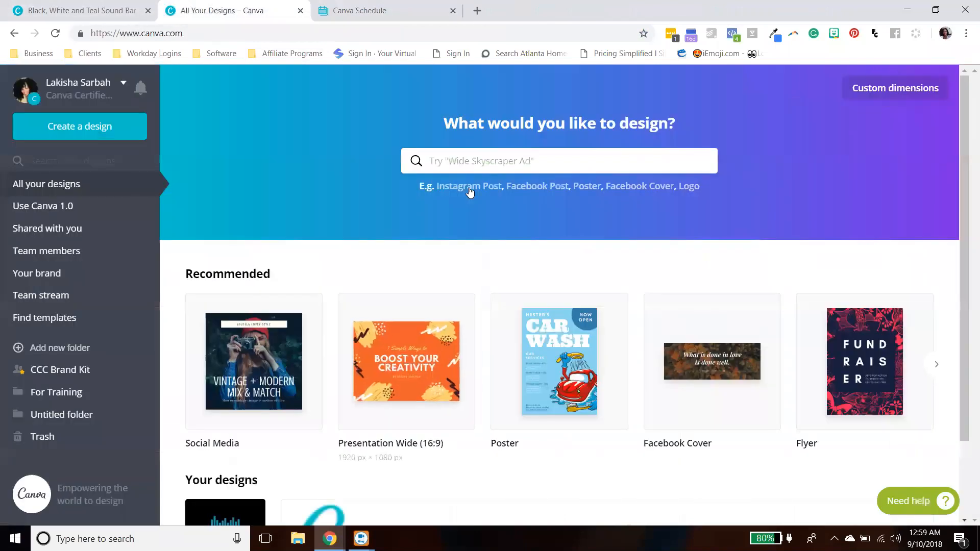
- Search the home page for "pre" and create a new Presentation Wide (16:9) design
{"action": "left_click", "coordinate": [487, 159]}
{"action": "type", "text": "pre"}
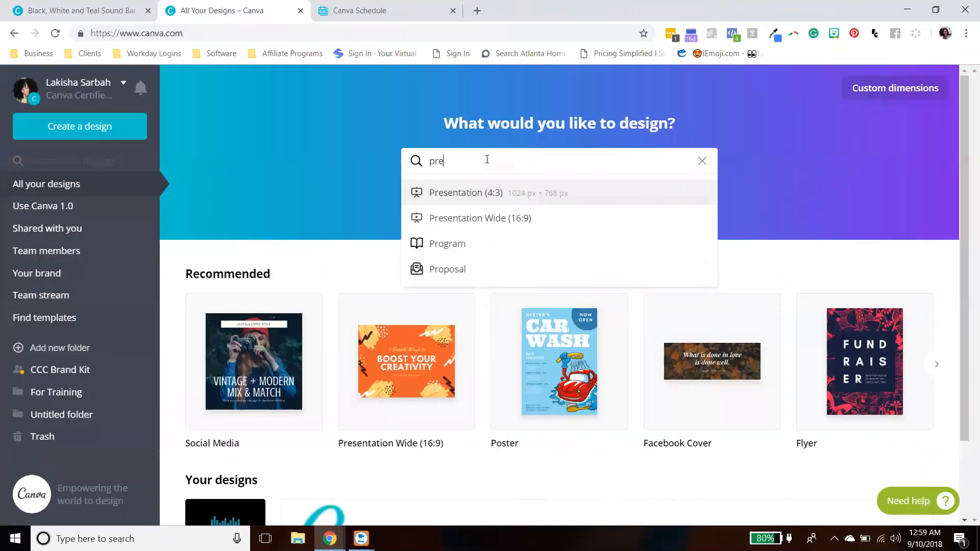
{"action": "left_click", "coordinate": [470, 217]}
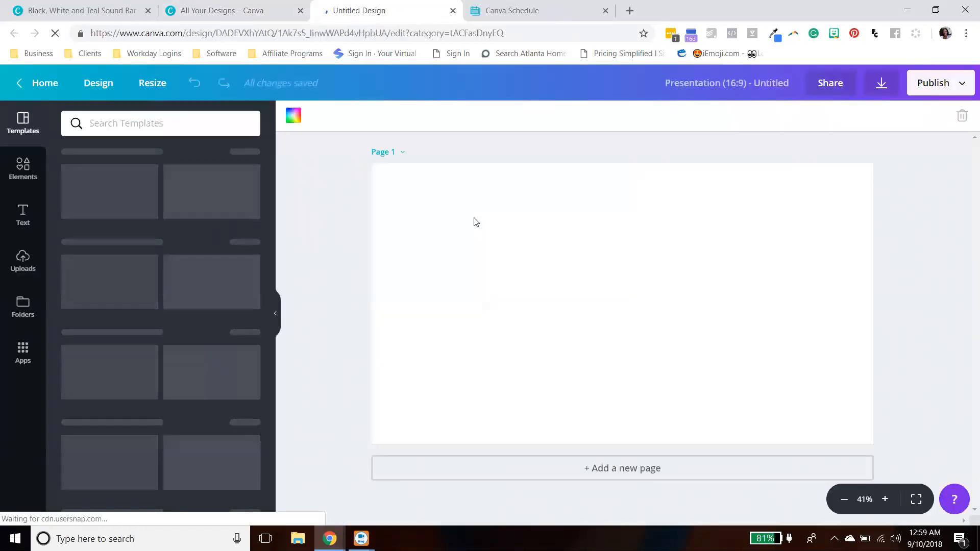
- Browse the presentation template categories and open the Blue and Orange Modern sales pitch template's pages
{"action": "left_click", "coordinate": [277, 319]}
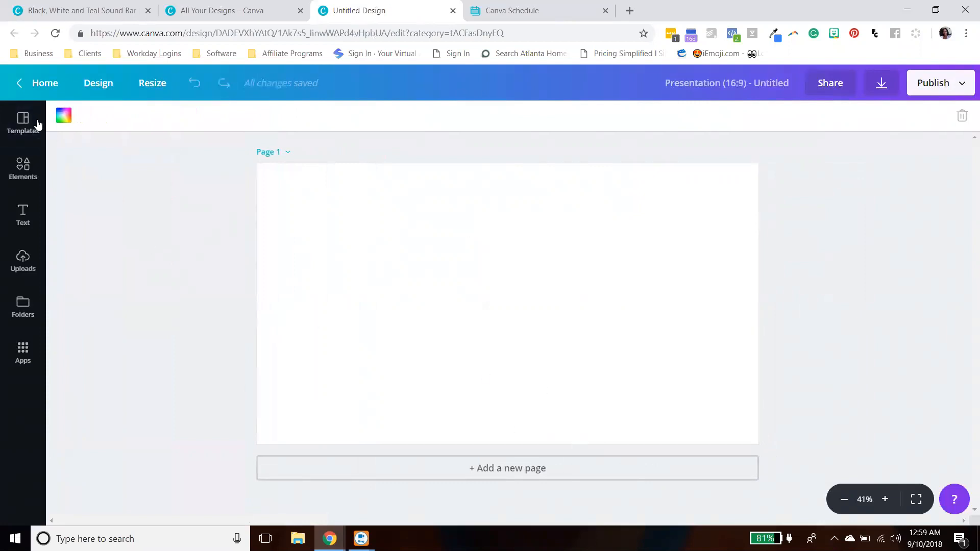
{"action": "left_click", "coordinate": [23, 389]}
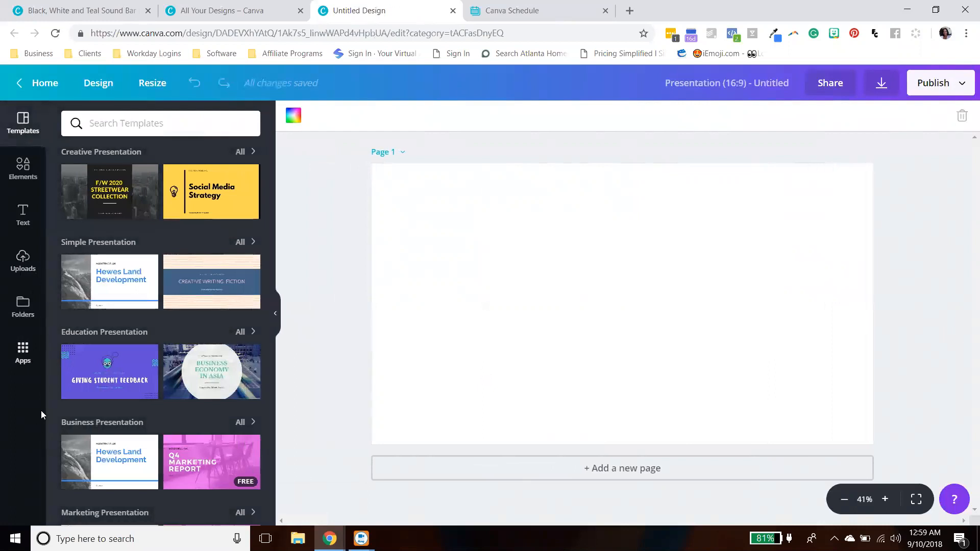
{"action": "scroll", "coordinate": [245, 228], "scroll_direction": "down", "scroll_amount": 5}
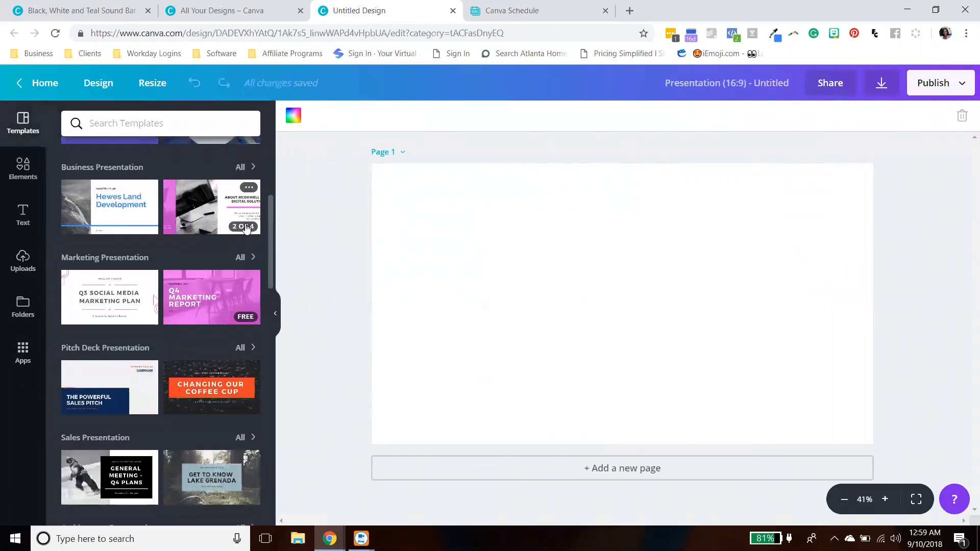
{"action": "scroll", "coordinate": [241, 329], "scroll_direction": "down", "scroll_amount": 5}
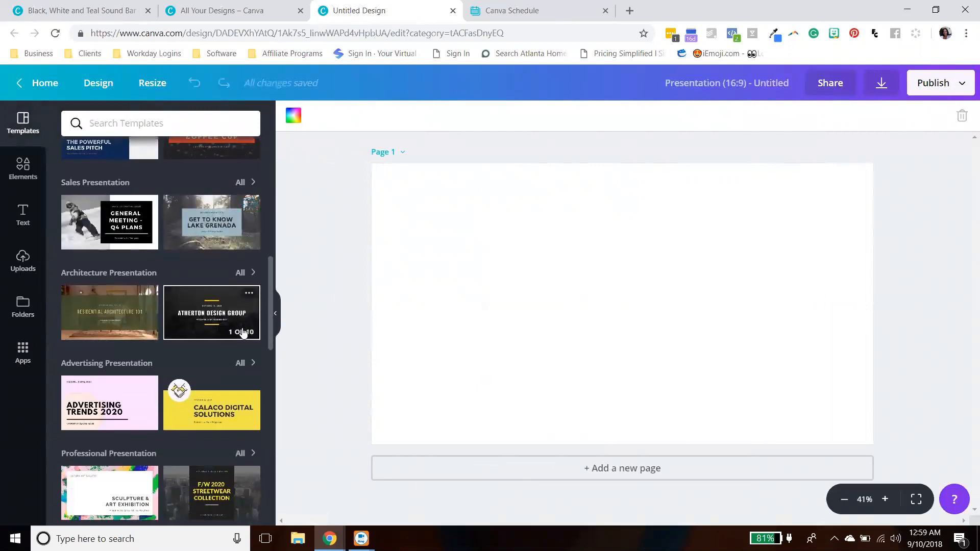
{"action": "scroll", "coordinate": [243, 339], "scroll_direction": "down", "scroll_amount": 1}
{"action": "scroll", "coordinate": [242, 352], "scroll_direction": "down", "scroll_amount": 5}
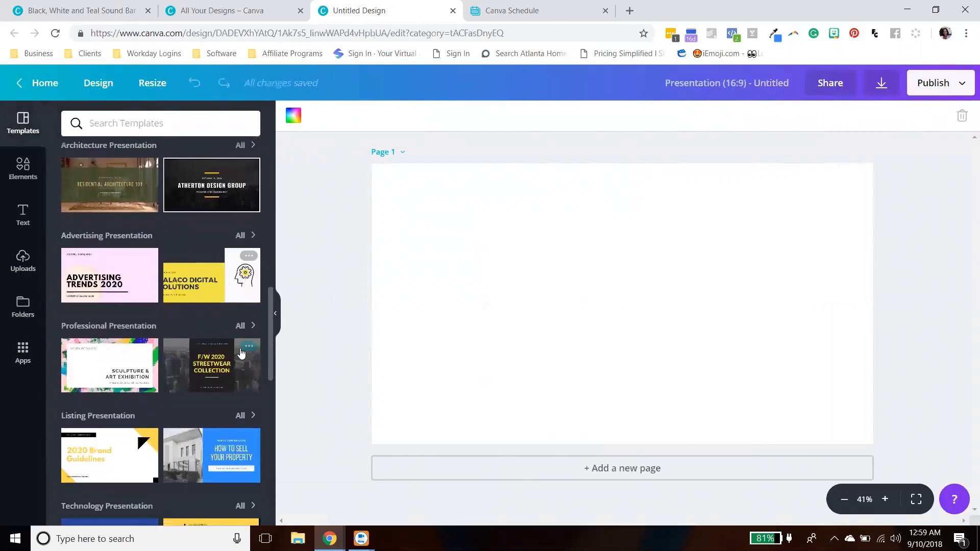
{"action": "scroll", "coordinate": [238, 372], "scroll_direction": "down", "scroll_amount": 1}
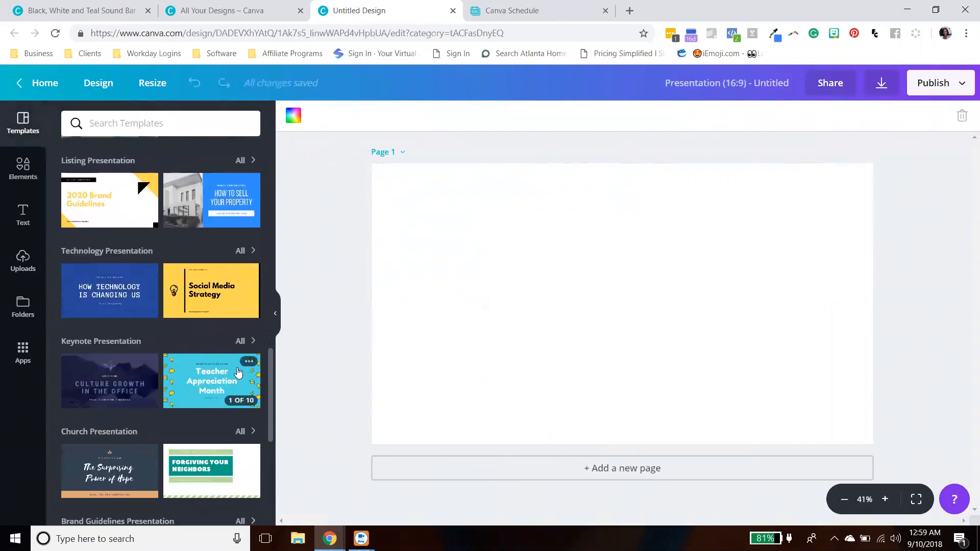
{"action": "scroll", "coordinate": [237, 372], "scroll_direction": "down", "scroll_amount": 4}
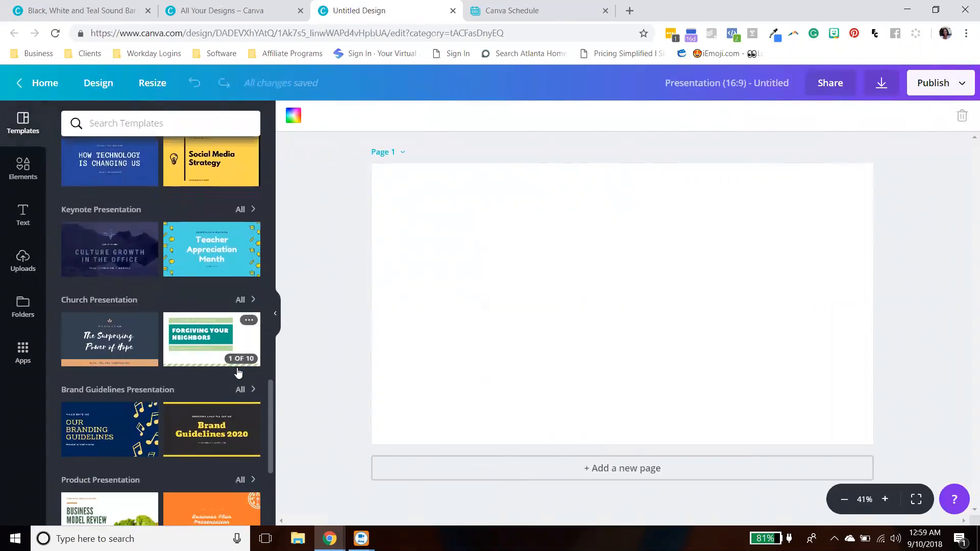
{"action": "scroll", "coordinate": [238, 372], "scroll_direction": "down", "scroll_amount": 2}
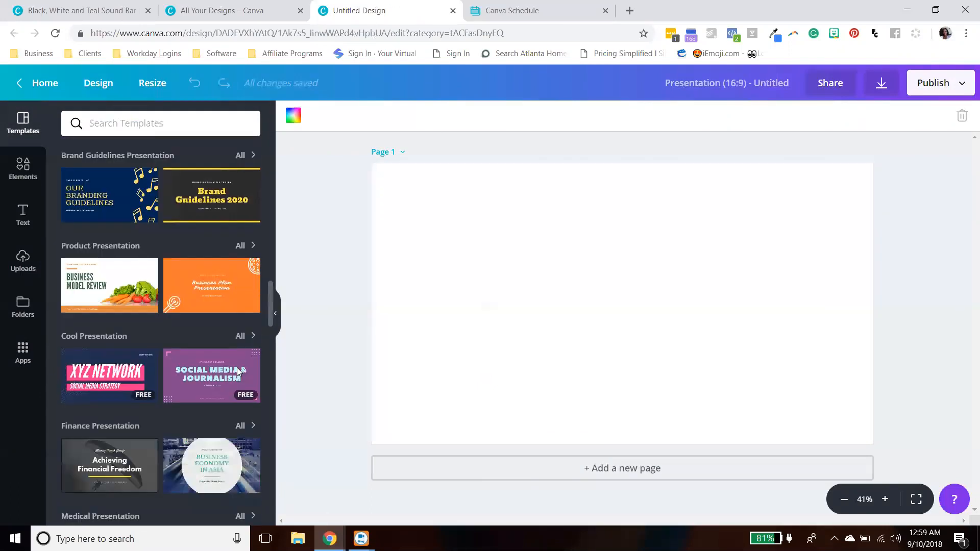
{"action": "scroll", "coordinate": [238, 372], "scroll_direction": "down", "scroll_amount": 2}
{"action": "scroll", "coordinate": [238, 372], "scroll_direction": "up", "scroll_amount": 3}
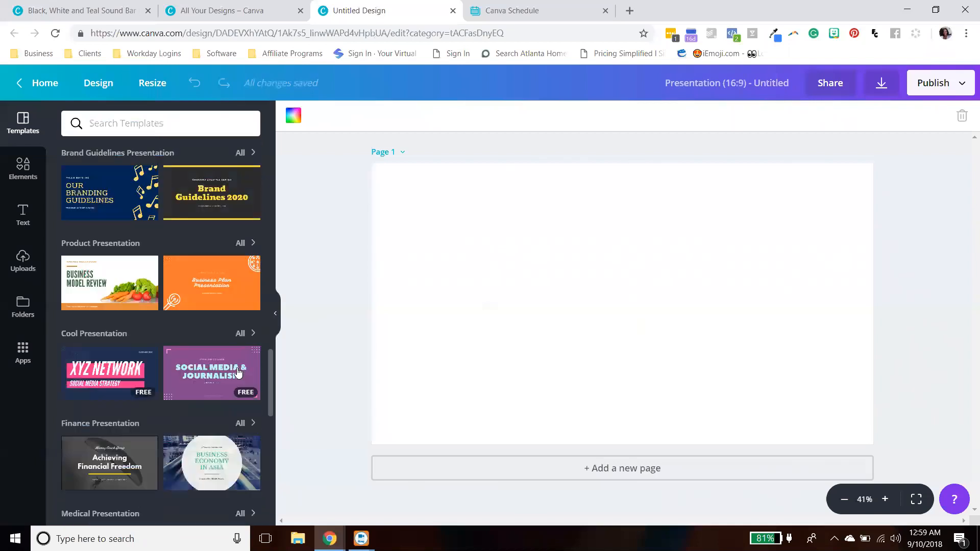
{"action": "scroll", "coordinate": [237, 367], "scroll_direction": "up", "scroll_amount": 2}
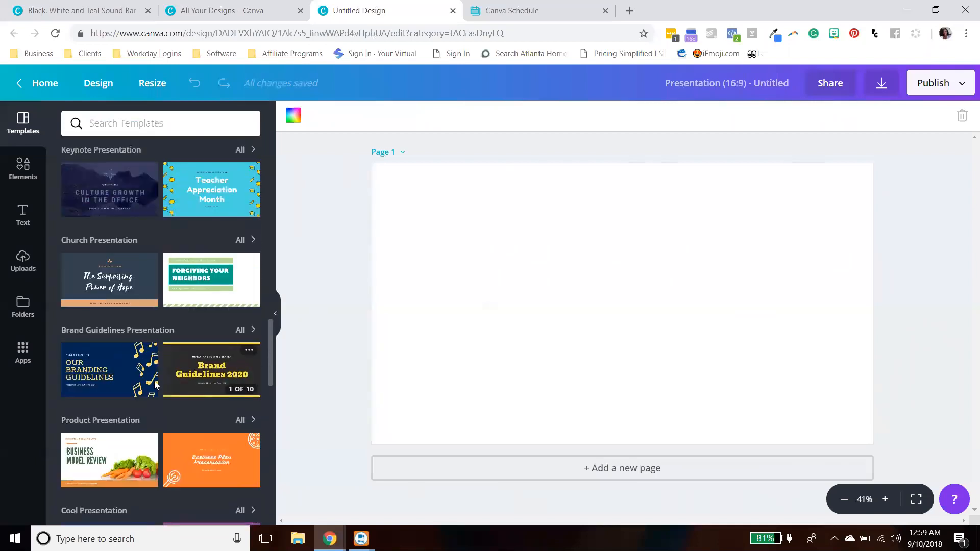
{"action": "scroll", "coordinate": [169, 407], "scroll_direction": "up", "scroll_amount": 4}
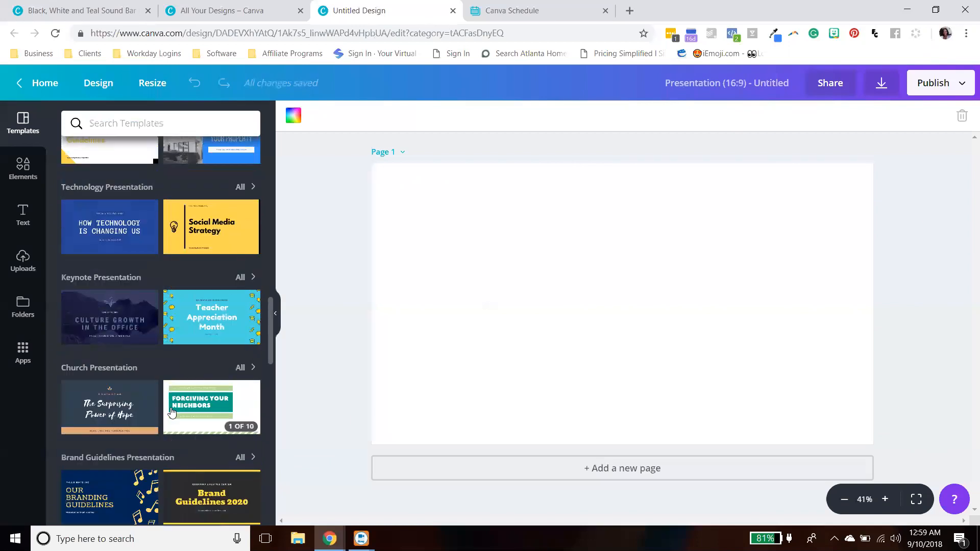
{"action": "scroll", "coordinate": [170, 405], "scroll_direction": "up", "scroll_amount": 6}
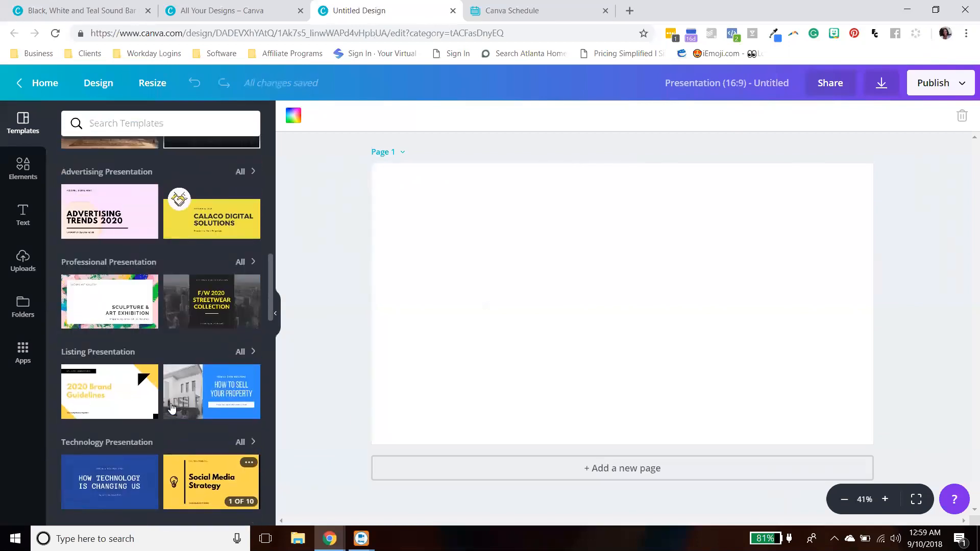
{"action": "scroll", "coordinate": [162, 404], "scroll_direction": "up", "scroll_amount": 2}
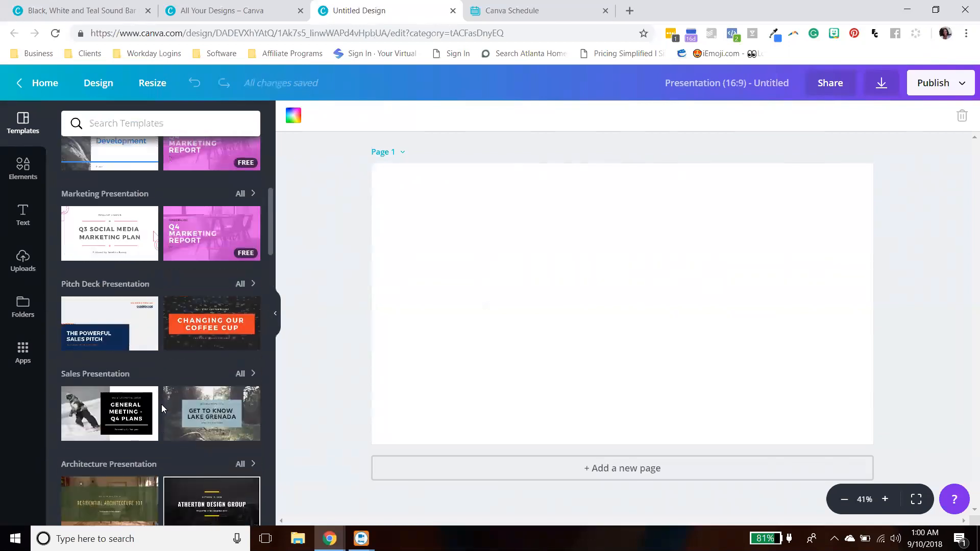
{"action": "left_click", "coordinate": [122, 335]}
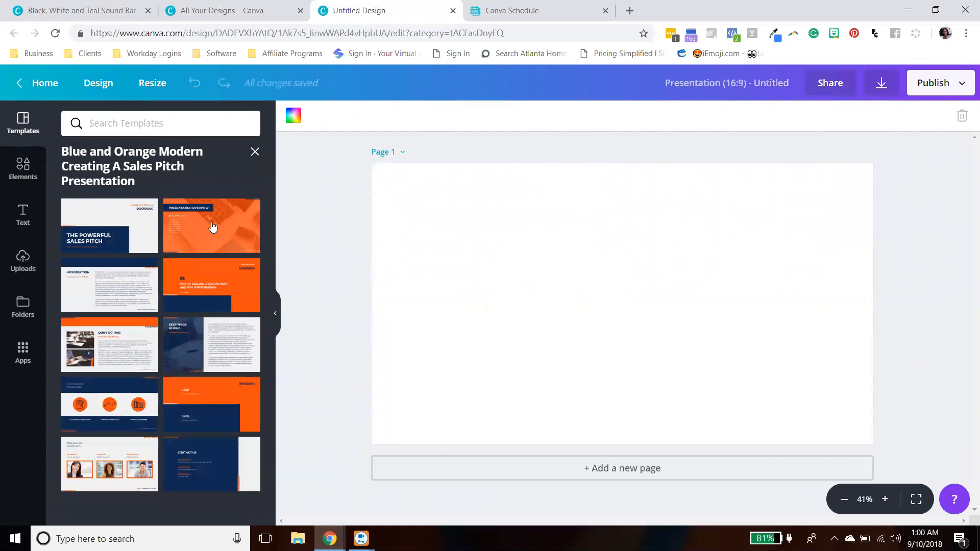
- Apply the template's title page to page 1 and replace its heading with "I CAN MAKE IT MY OWN"
{"action": "left_click", "coordinate": [105, 224]}
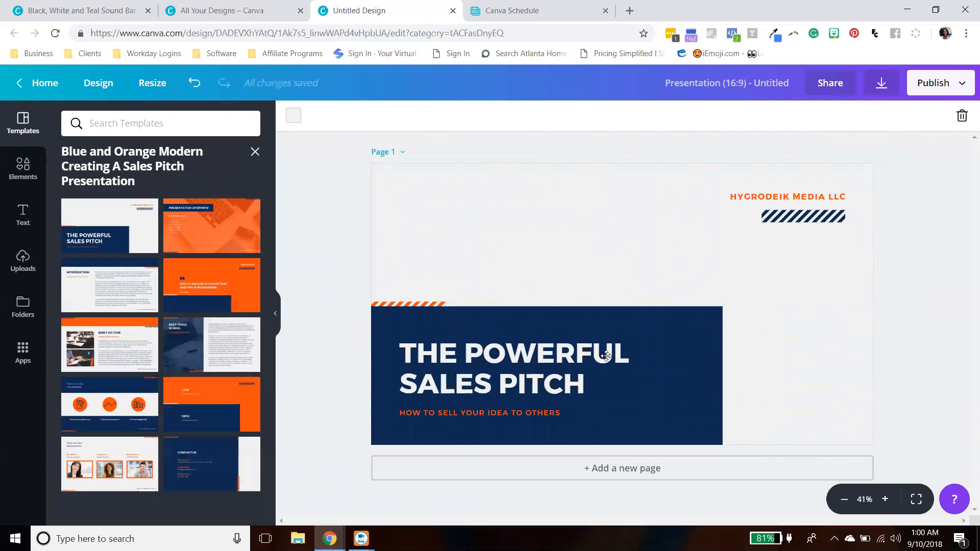
{"action": "left_click", "coordinate": [606, 356]}
{"action": "left_click_drag", "start_coordinate": [586, 385], "coordinate": [411, 348]}
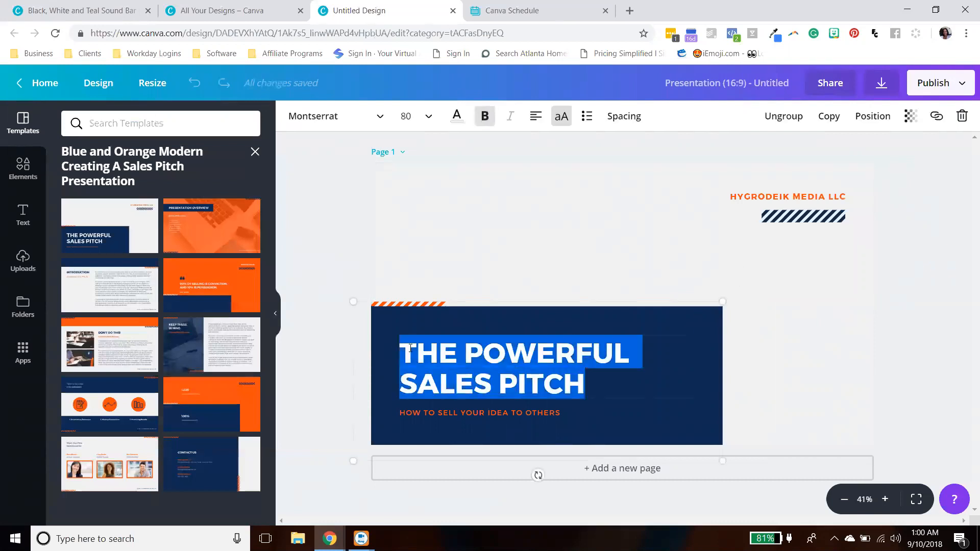
{"action": "type", "text": "I"}
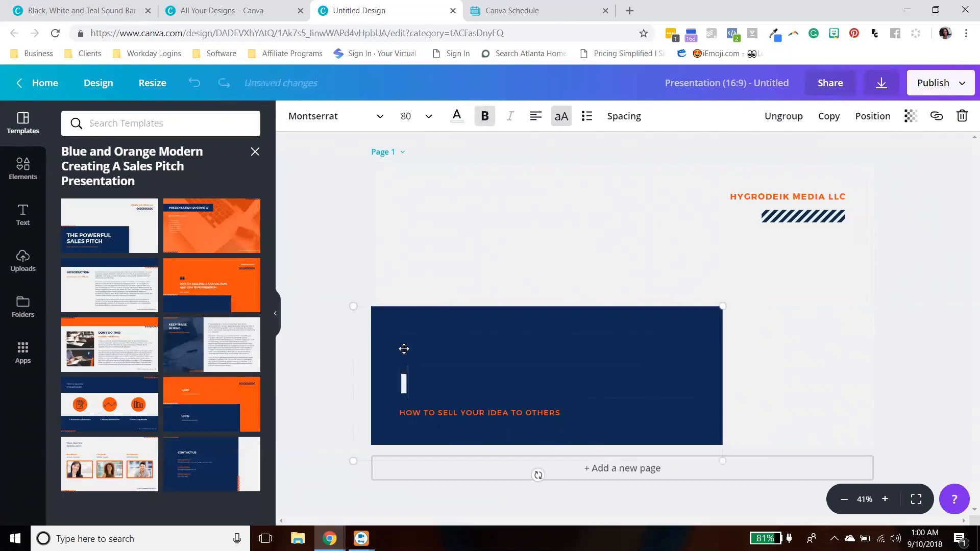
{"action": "type", "text": " CAN MAKE IT MY OWN"}
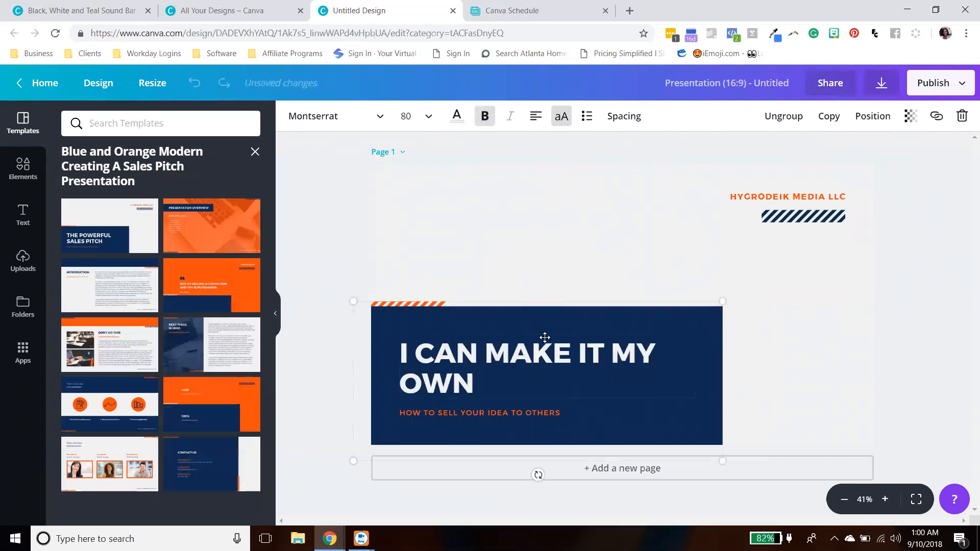
{"action": "key", "text": "Return"}
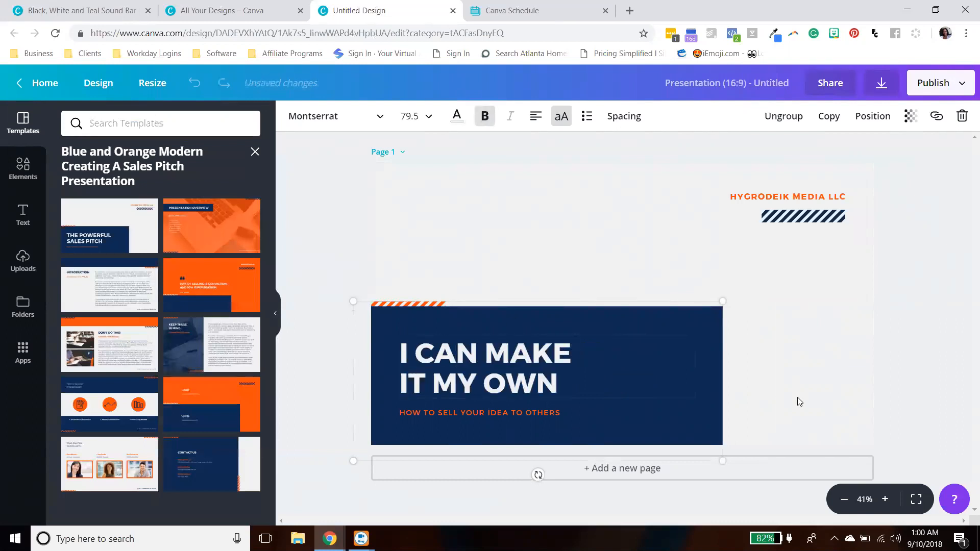
{"action": "left_click", "coordinate": [860, 387]}
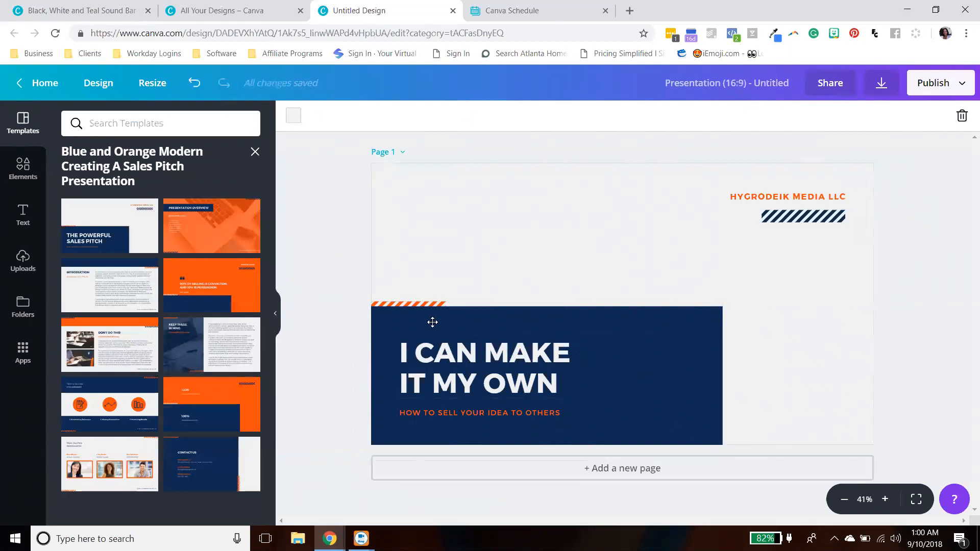
- Recolor the striped accent above the title box to teal
{"action": "left_click", "coordinate": [442, 305]}
{"action": "left_click", "coordinate": [293, 116]}
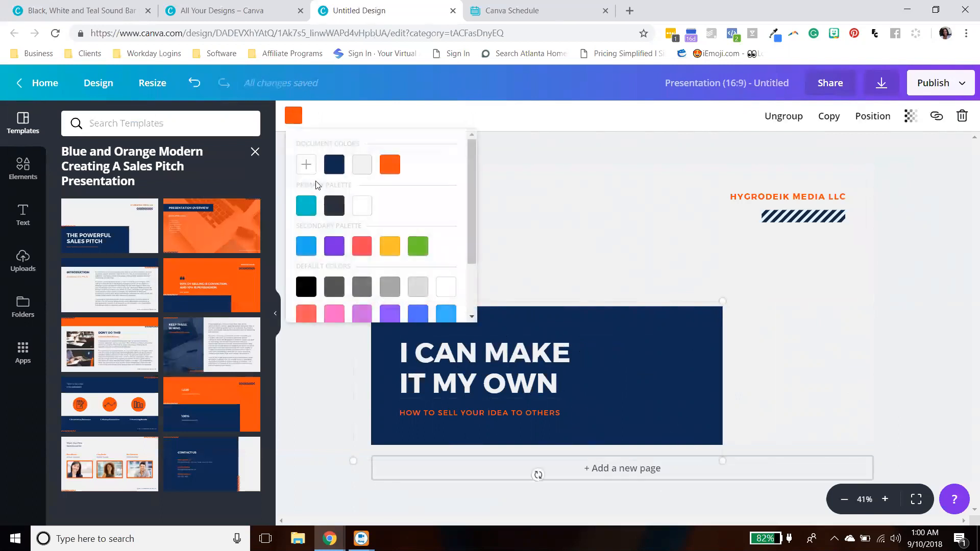
{"action": "left_click", "coordinate": [306, 206]}
{"action": "left_click", "coordinate": [842, 362]}
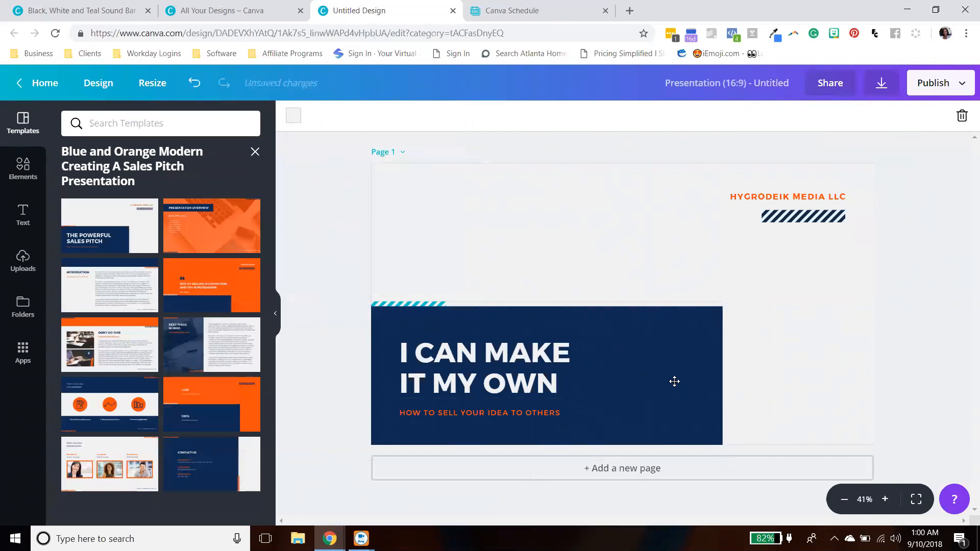
- Recolor the navy title box to orange
{"action": "left_click", "coordinate": [675, 379]}
{"action": "left_click", "coordinate": [739, 332]}
{"action": "left_click", "coordinate": [713, 318]}
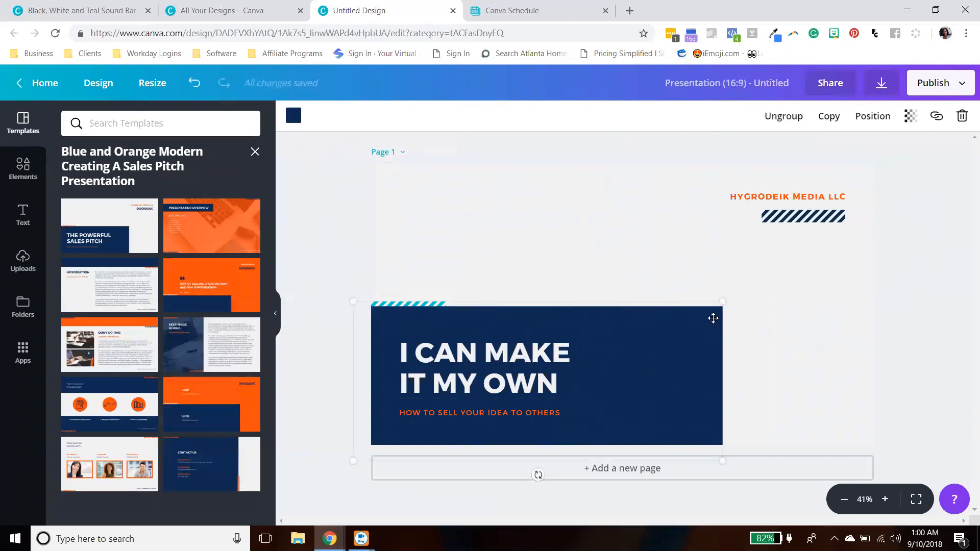
{"action": "left_click", "coordinate": [294, 115]}
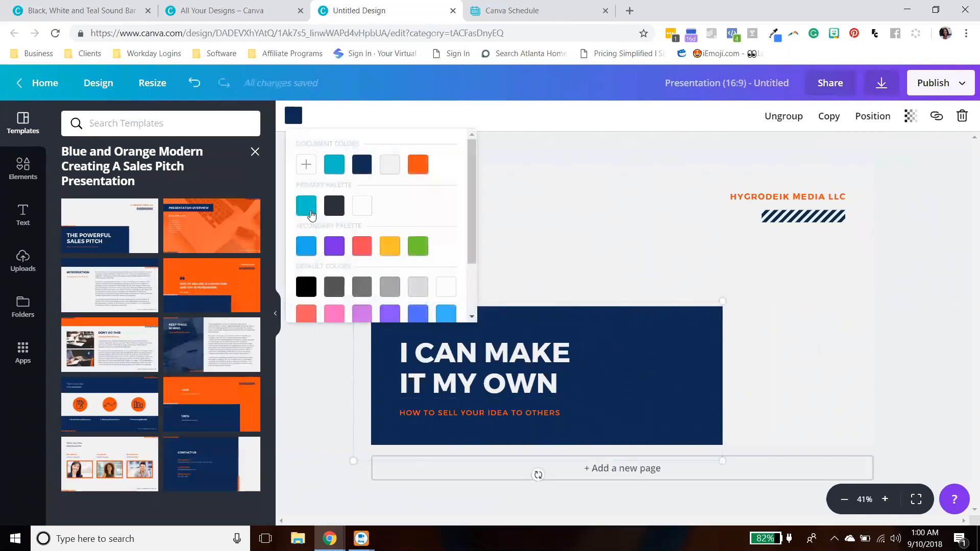
{"action": "scroll", "coordinate": [411, 185], "scroll_direction": "down", "scroll_amount": 2}
{"action": "scroll", "coordinate": [412, 185], "scroll_direction": "up", "scroll_amount": 2}
{"action": "left_click", "coordinate": [417, 151]}
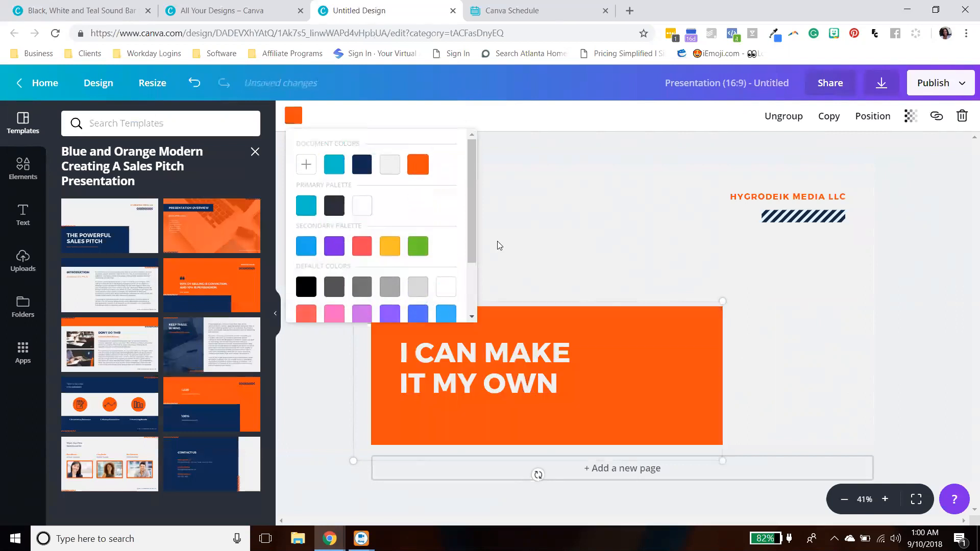
{"action": "left_click", "coordinate": [861, 359]}
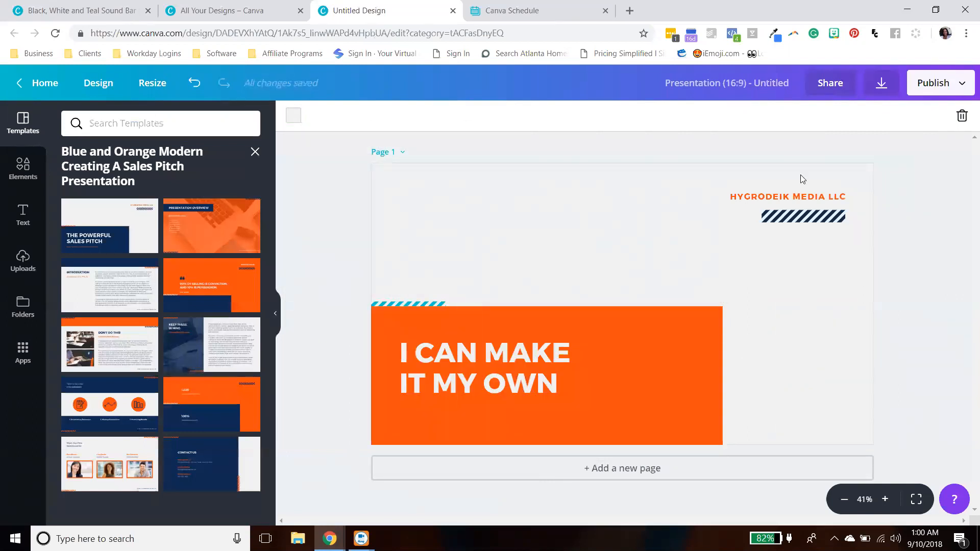
- Recolor the striped accent under the company name to teal
{"action": "left_click", "coordinate": [794, 219]}
{"action": "left_click", "coordinate": [294, 116]}
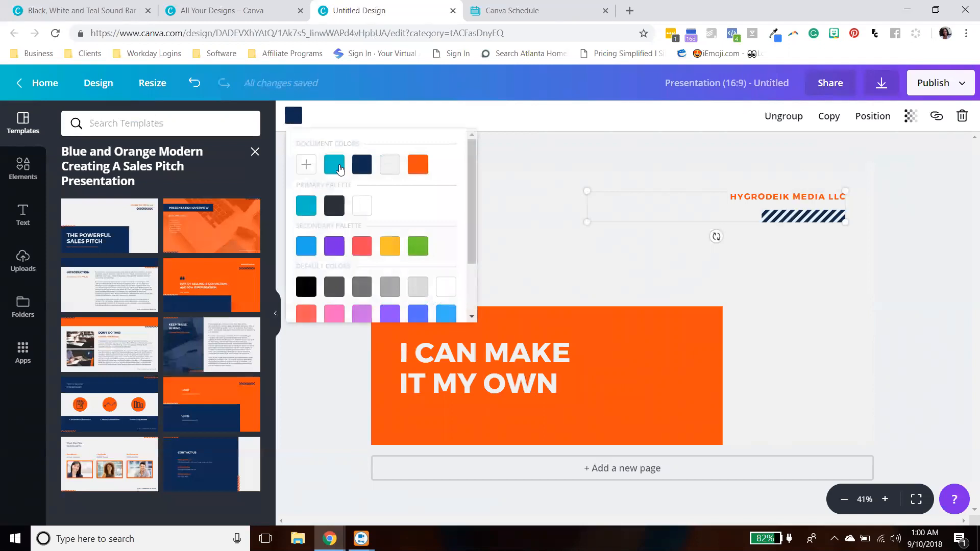
{"action": "left_click", "coordinate": [334, 164]}
{"action": "left_click", "coordinate": [895, 322]}
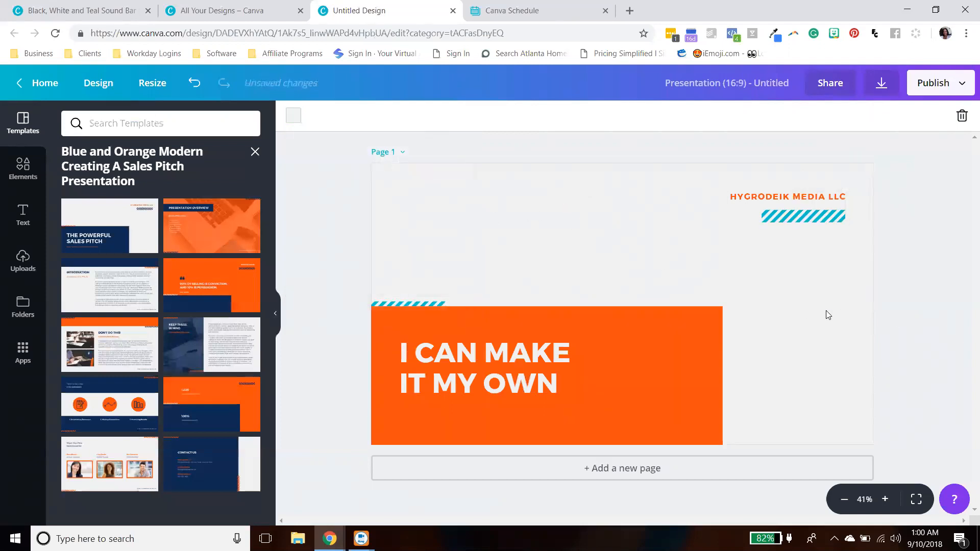
- Add a second page and apply the template's Presentation Overview page to it
{"action": "left_click", "coordinate": [690, 469]}
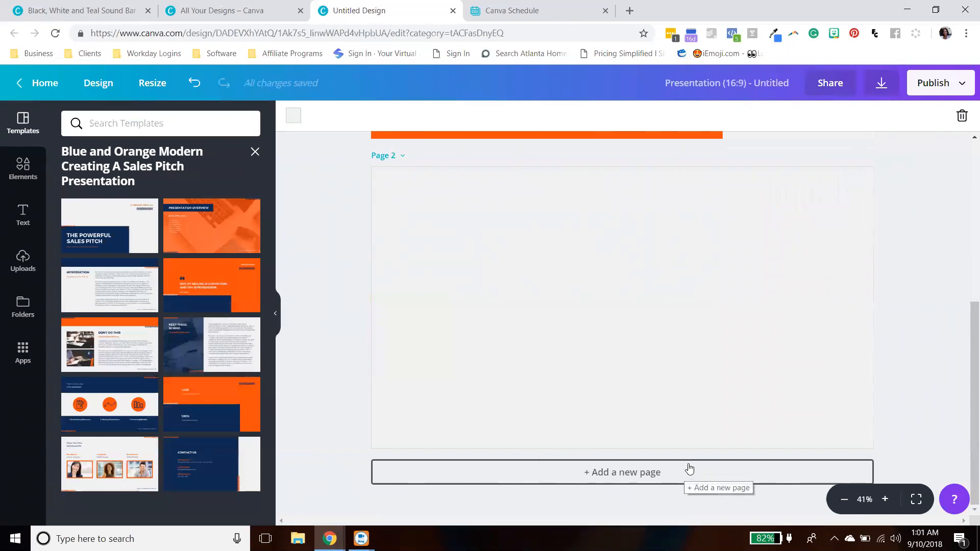
{"action": "left_click", "coordinate": [207, 230]}
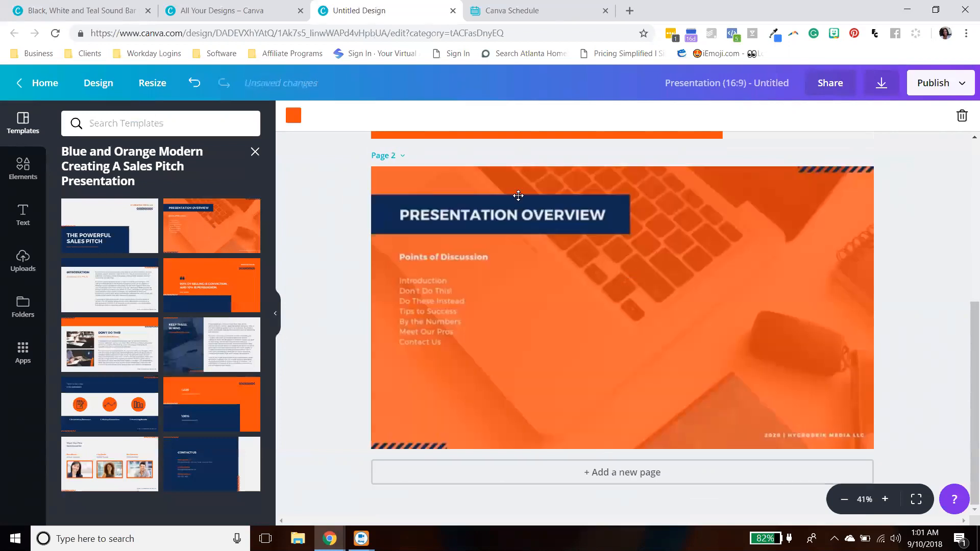
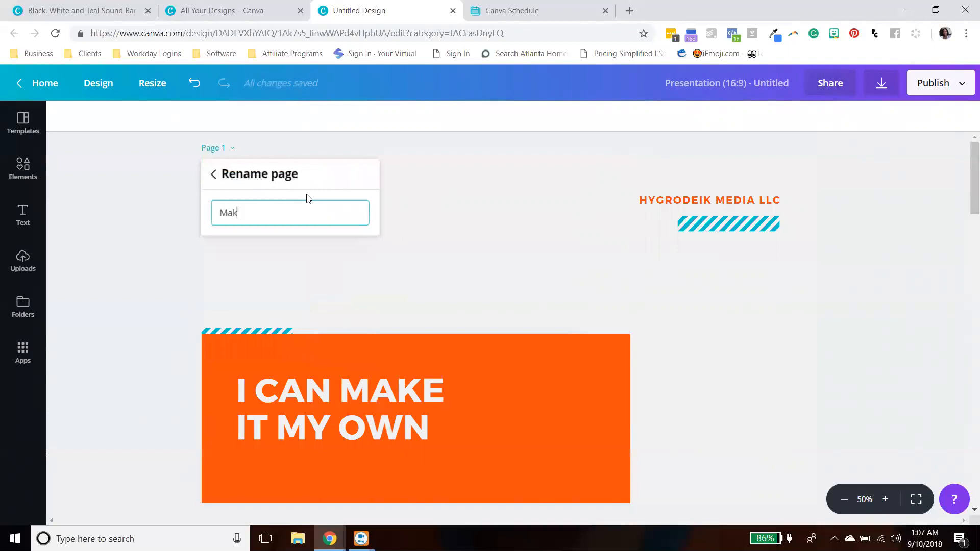
- Name the first page Make it and the second page Overview
{"action": "left_click", "coordinate": [461, 224]}
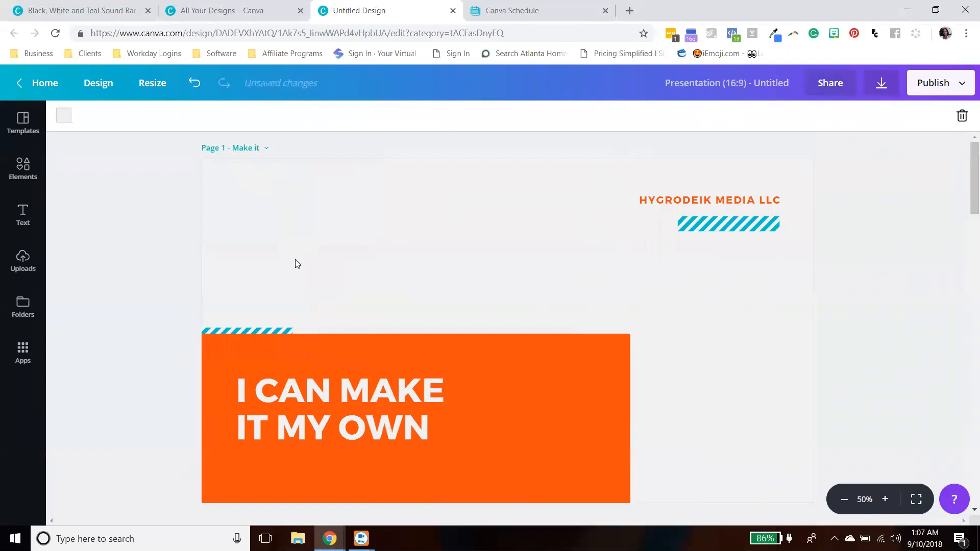
{"action": "scroll", "coordinate": [295, 260], "scroll_direction": "down", "scroll_amount": 6}
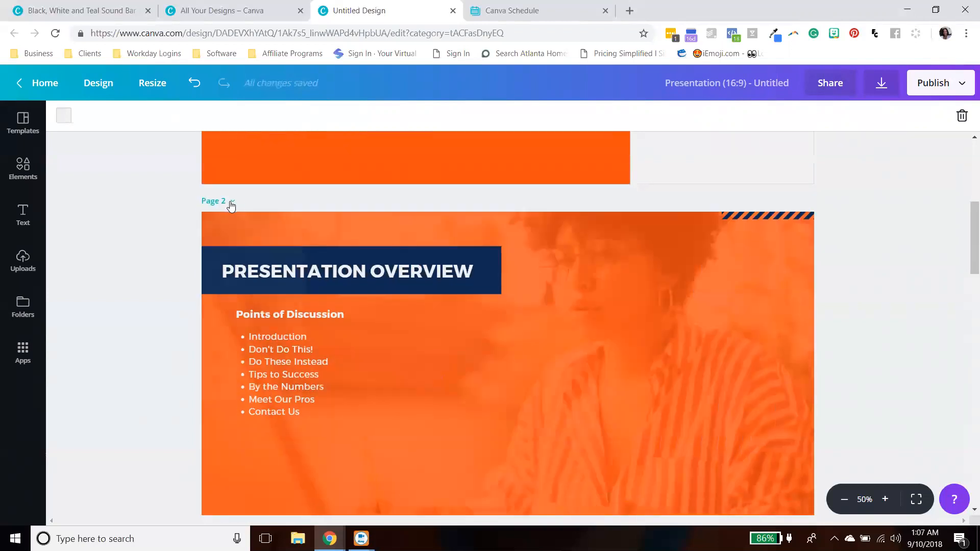
{"action": "left_click", "coordinate": [233, 201]}
{"action": "left_click", "coordinate": [236, 232]}
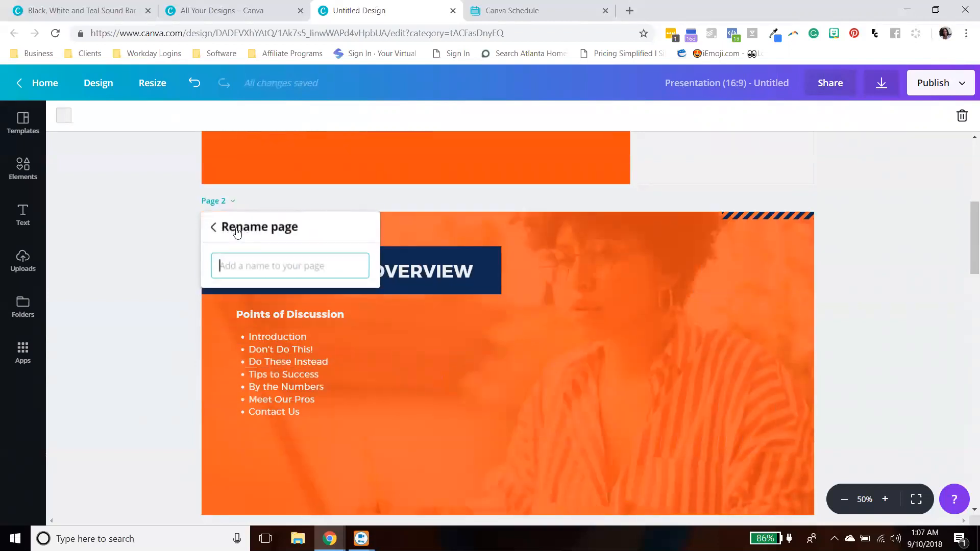
{"action": "type", "text": "Over"}
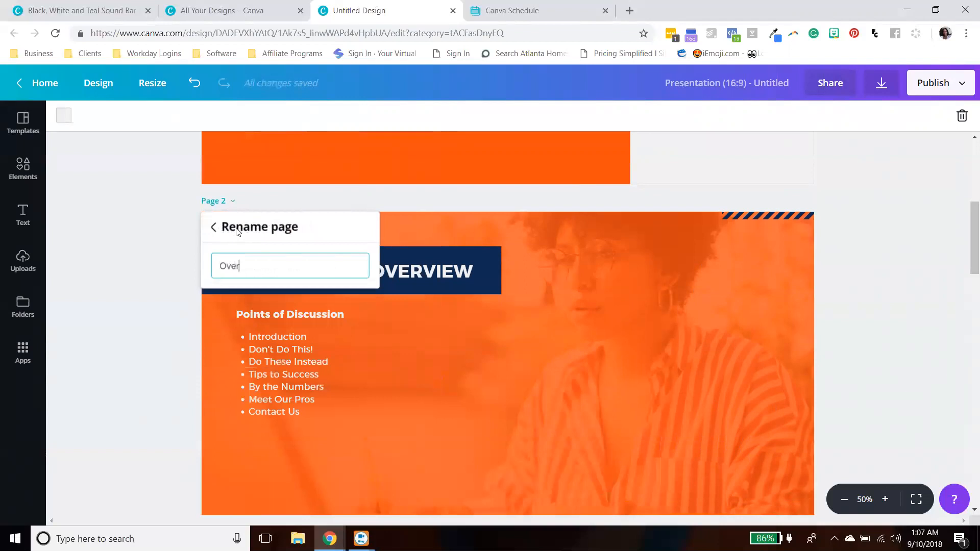
{"action": "type", "text": "view"}
{"action": "left_click", "coordinate": [147, 295]}
- Name the third page Intro
{"action": "scroll", "coordinate": [310, 287], "scroll_direction": "down", "scroll_amount": 6}
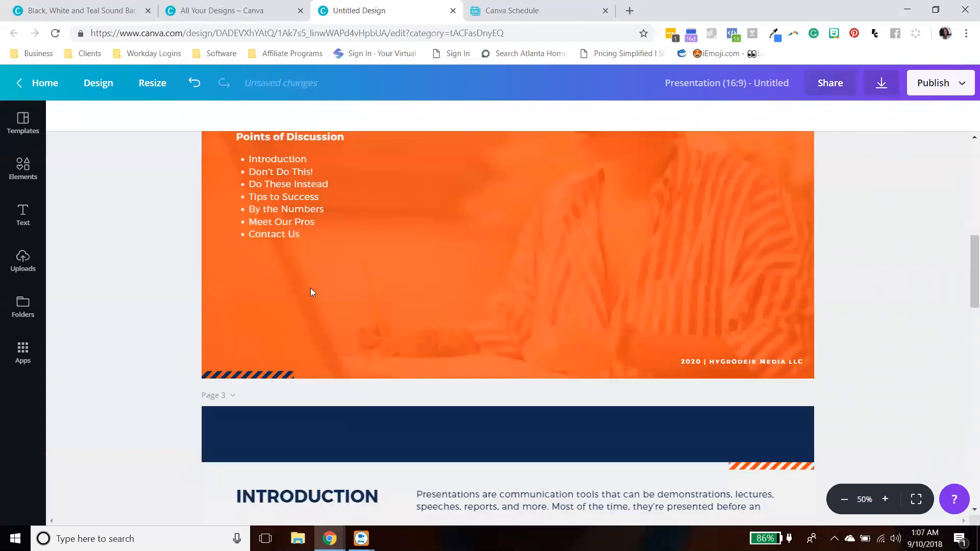
{"action": "left_click", "coordinate": [234, 256]}
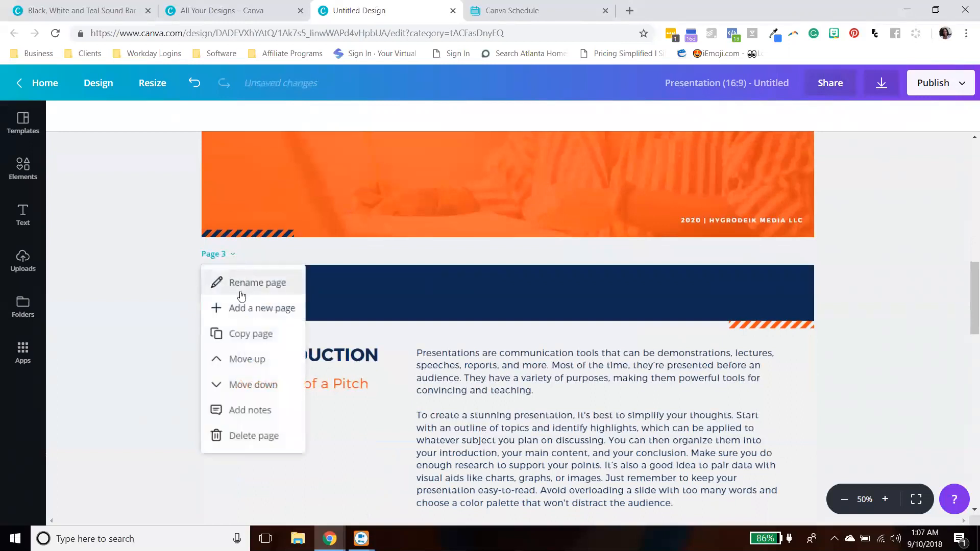
{"action": "left_click", "coordinate": [259, 283]}
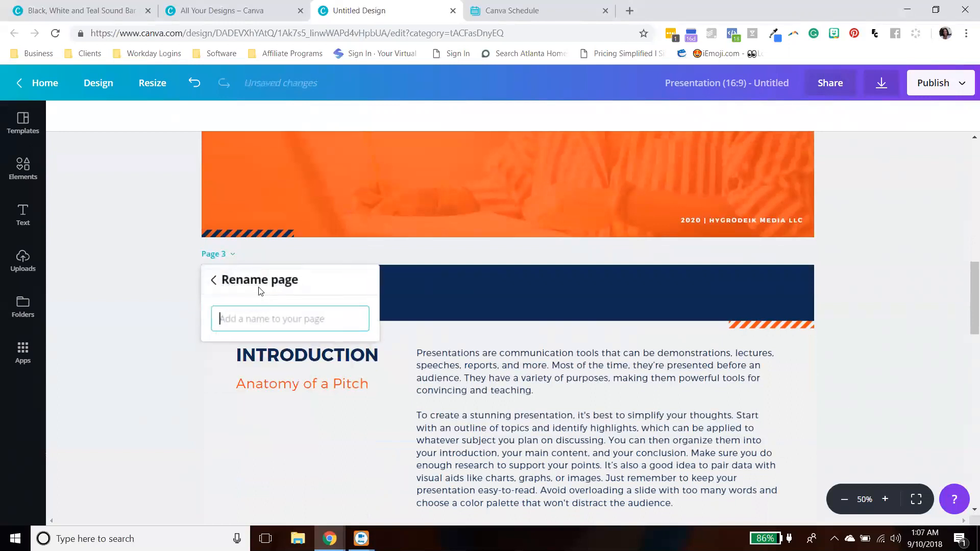
{"action": "type", "text": "Intro"}
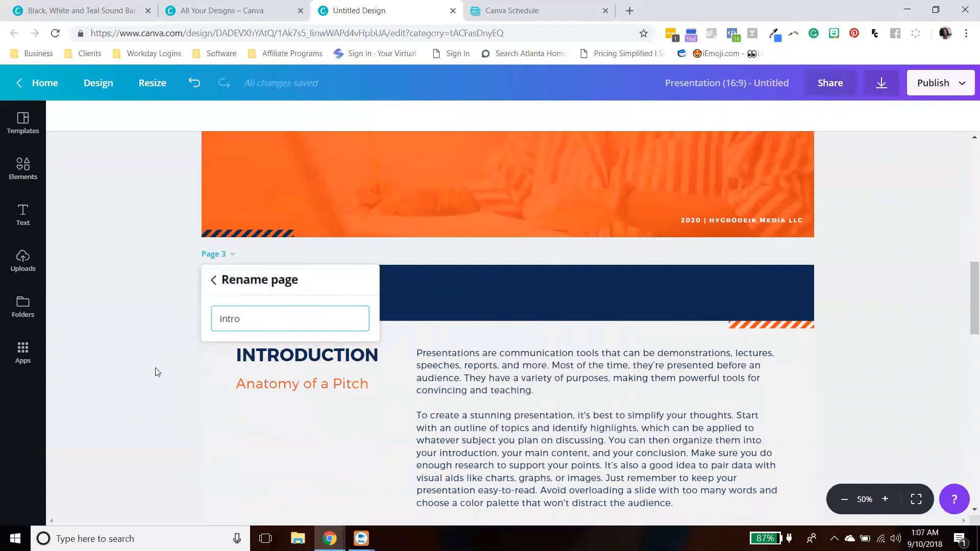
{"action": "left_click", "coordinate": [156, 369]}
- Name the fourth page Sales
{"action": "scroll", "coordinate": [286, 368], "scroll_direction": "down", "scroll_amount": 6}
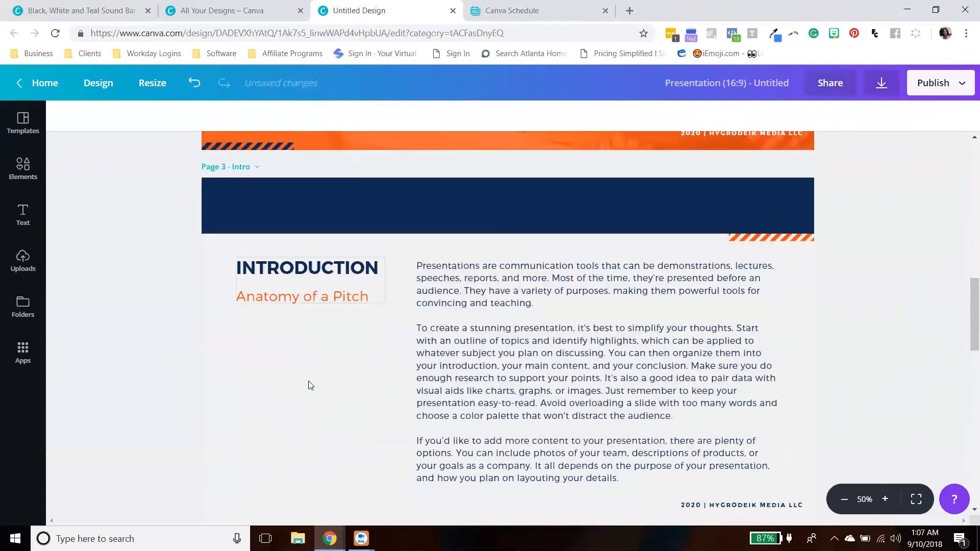
{"action": "scroll", "coordinate": [261, 332], "scroll_direction": "down", "scroll_amount": 2}
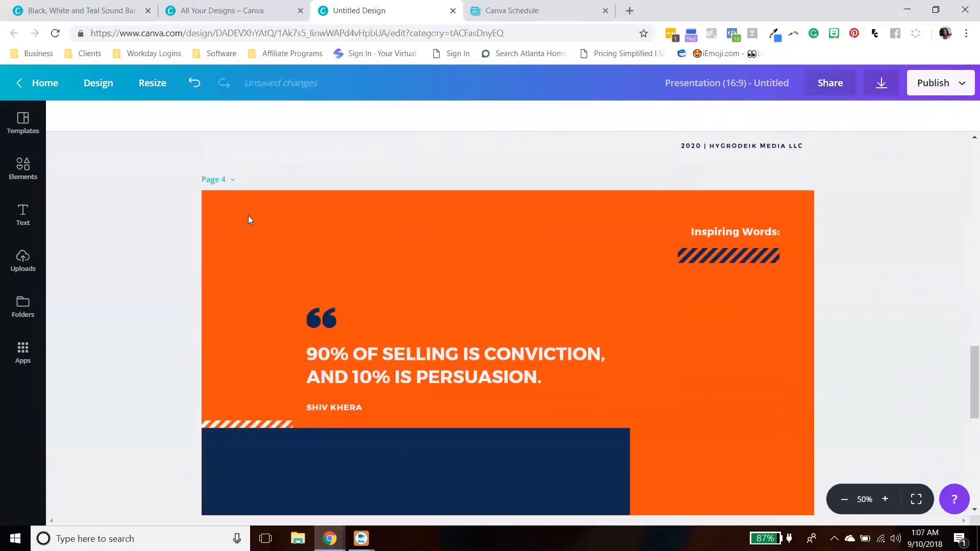
{"action": "left_click", "coordinate": [232, 180]}
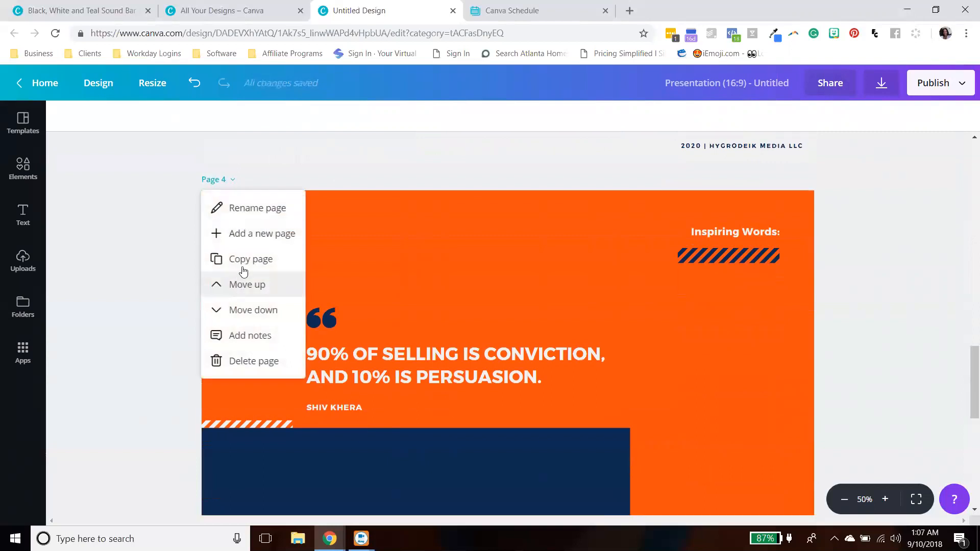
{"action": "left_click", "coordinate": [268, 206]}
{"action": "type", "text": "Sal"}
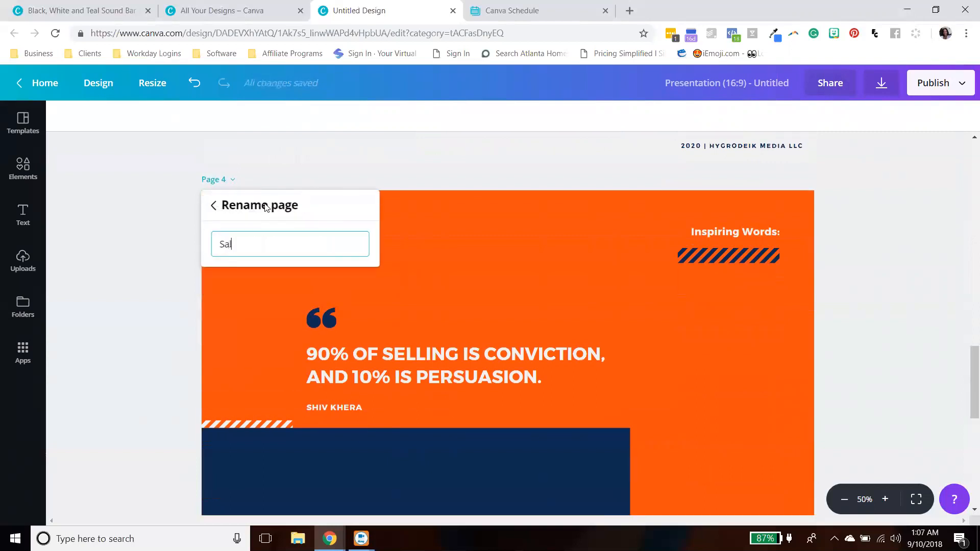
{"action": "type", "text": "es"}
{"action": "key", "text": "Return"}
- Name the fifth page Pitch Mistakes
{"action": "scroll", "coordinate": [335, 284], "scroll_direction": "down", "scroll_amount": 7}
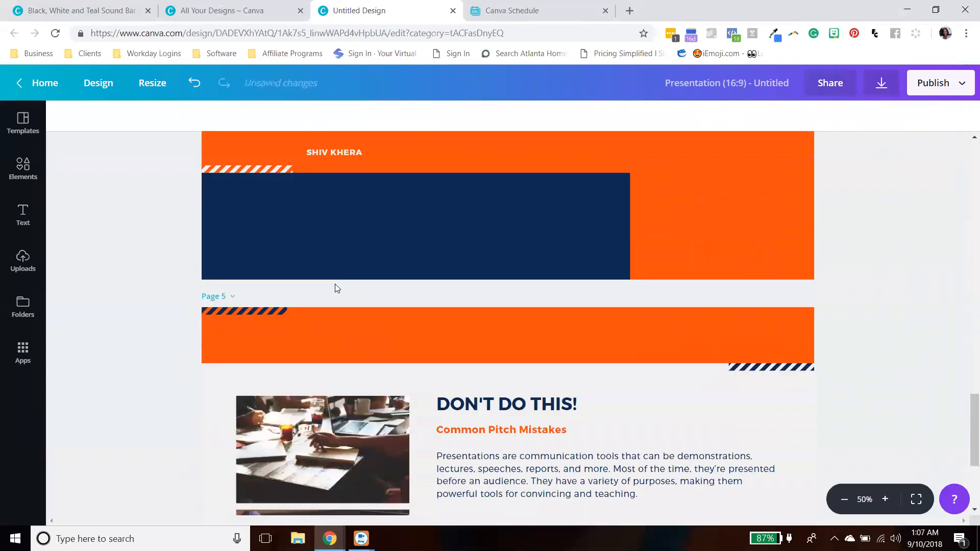
{"action": "left_click", "coordinate": [233, 169]}
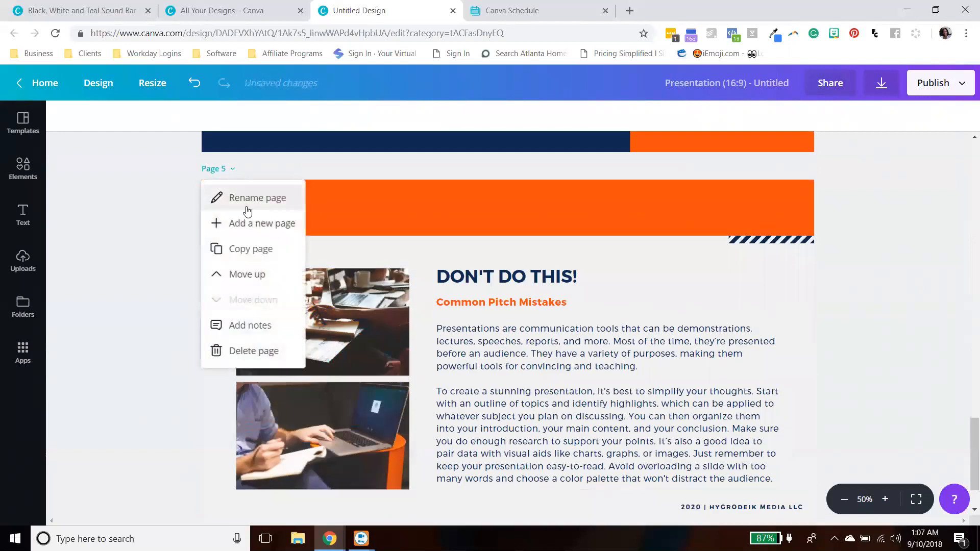
{"action": "left_click", "coordinate": [250, 199]}
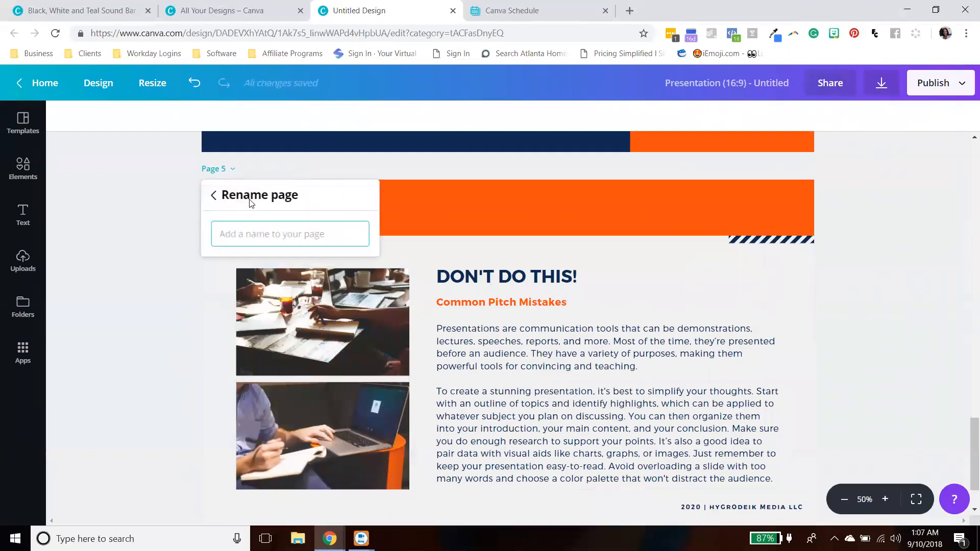
{"action": "type", "text": "Pitch Mi"}
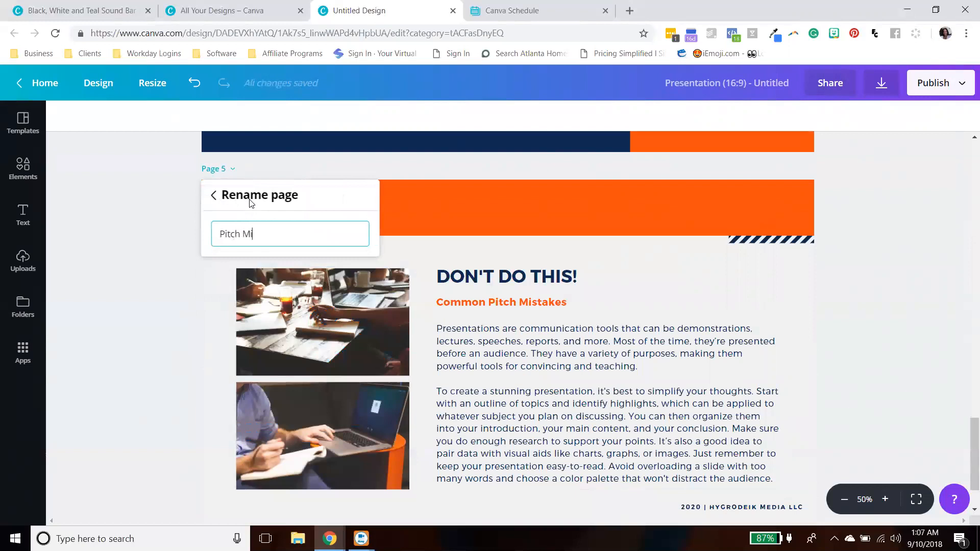
{"action": "type", "text": "sktakes"}
{"action": "left_click", "coordinate": [184, 287]}
- Publish the design as a website using the Classic navigation web style and open it
{"action": "scroll", "coordinate": [543, 207], "scroll_direction": "down", "scroll_amount": 2}
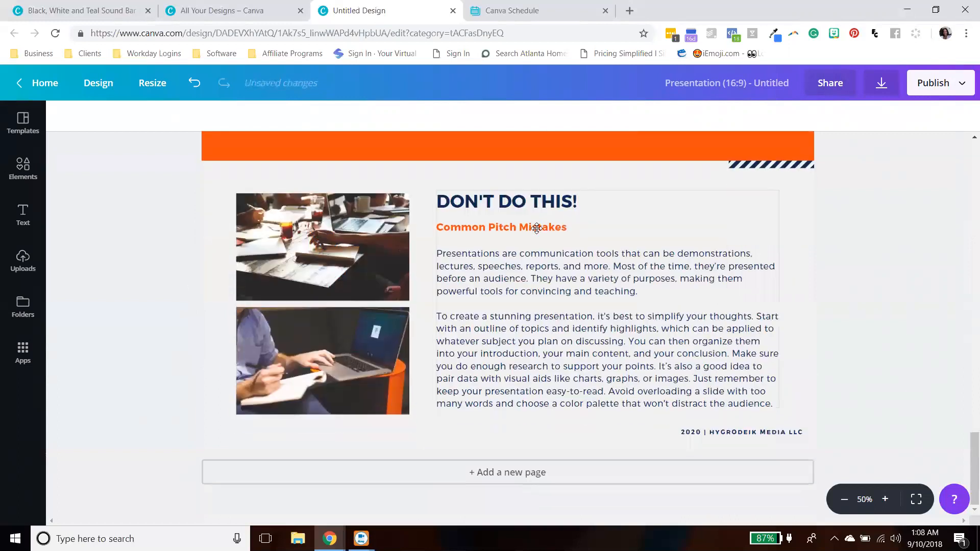
{"action": "scroll", "coordinate": [656, 321], "scroll_direction": "up", "scroll_amount": 20}
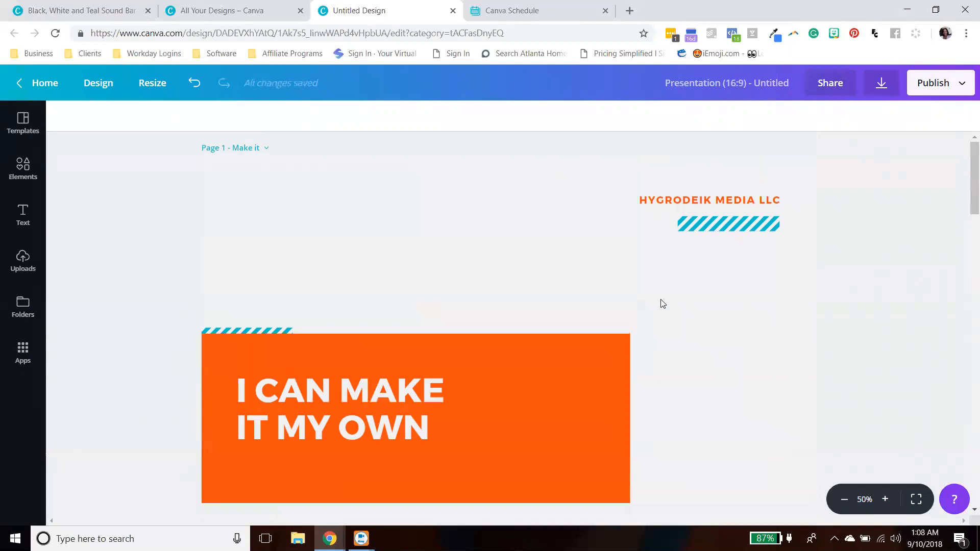
{"action": "left_click", "coordinate": [939, 82]}
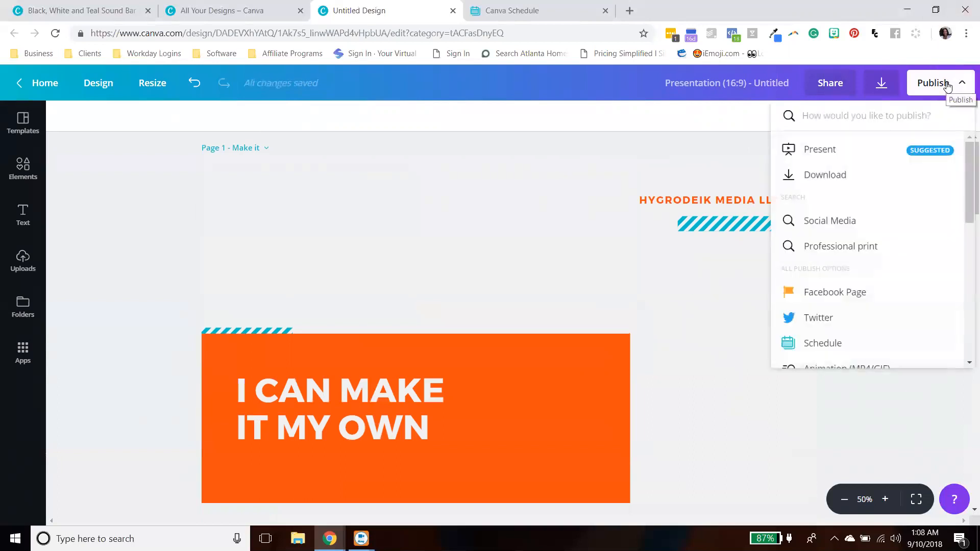
{"action": "scroll", "coordinate": [906, 193], "scroll_direction": "down", "scroll_amount": 1}
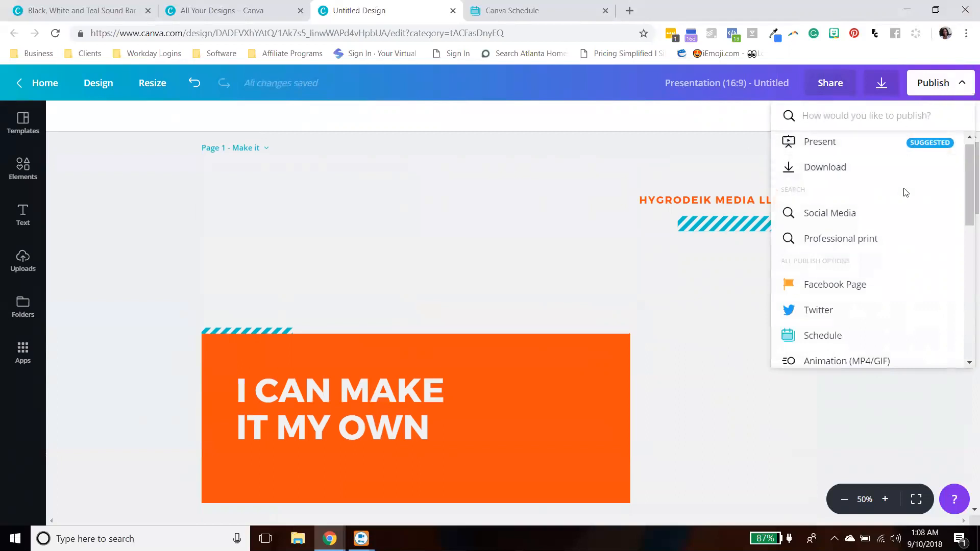
{"action": "scroll", "coordinate": [905, 214], "scroll_direction": "down", "scroll_amount": 5}
{"action": "scroll", "coordinate": [879, 220], "scroll_direction": "down", "scroll_amount": 2}
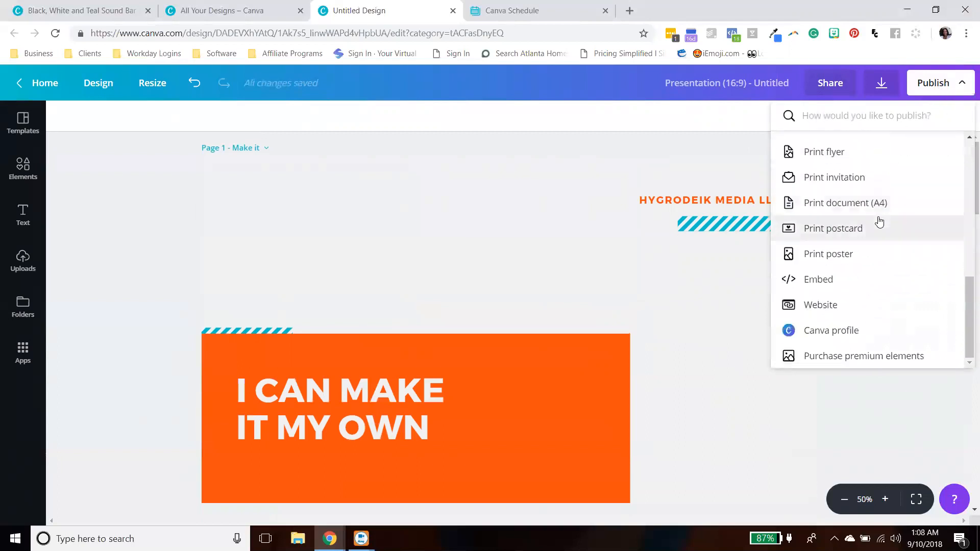
{"action": "left_click", "coordinate": [815, 304]}
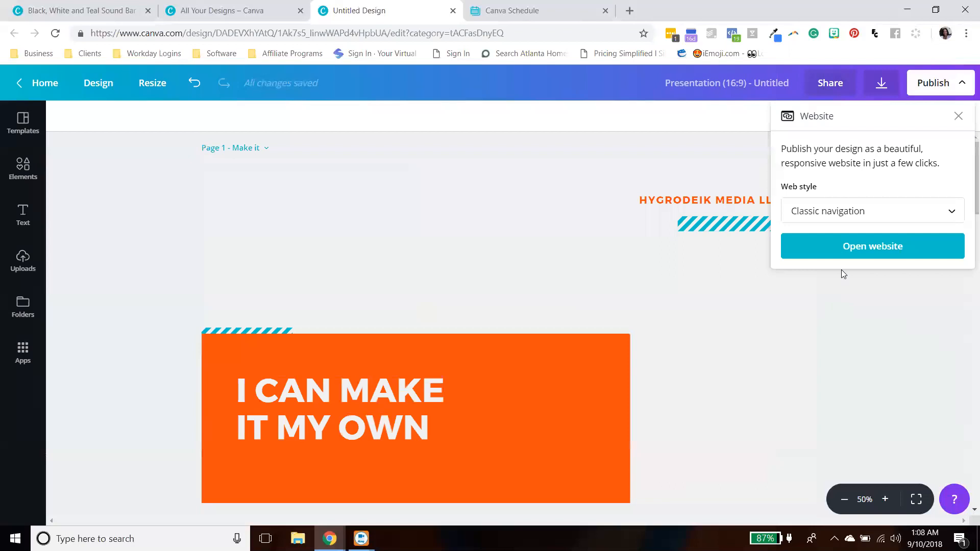
{"action": "left_click", "coordinate": [891, 212]}
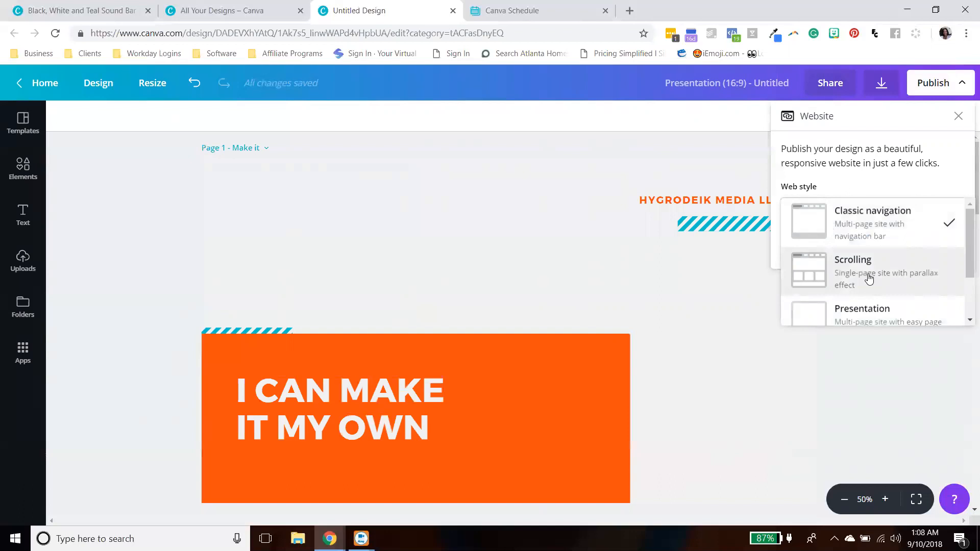
{"action": "scroll", "coordinate": [870, 278], "scroll_direction": "down", "scroll_amount": 2}
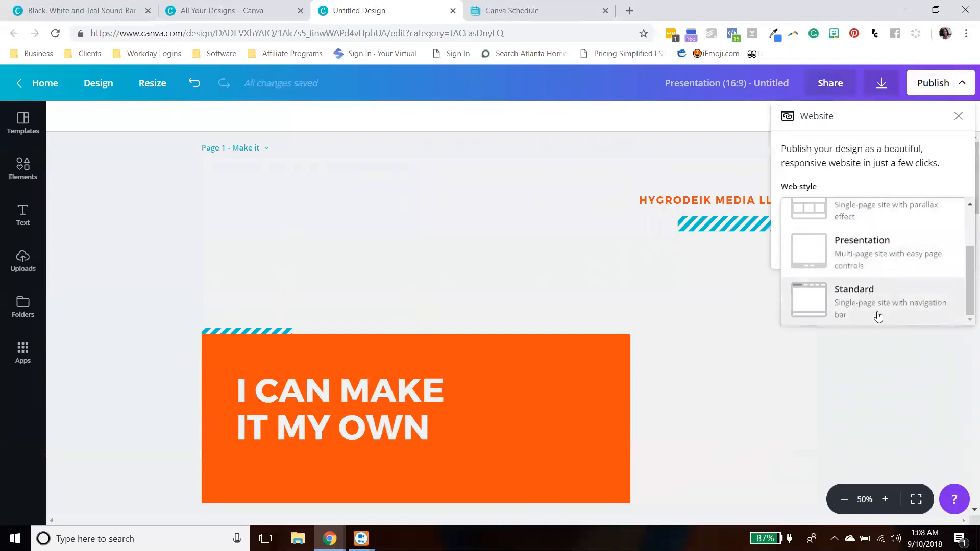
{"action": "scroll", "coordinate": [888, 312], "scroll_direction": "up", "scroll_amount": 2}
{"action": "scroll", "coordinate": [902, 292], "scroll_direction": "down", "scroll_amount": 2}
{"action": "scroll", "coordinate": [902, 293], "scroll_direction": "up", "scroll_amount": 3}
{"action": "left_click", "coordinate": [875, 241]}
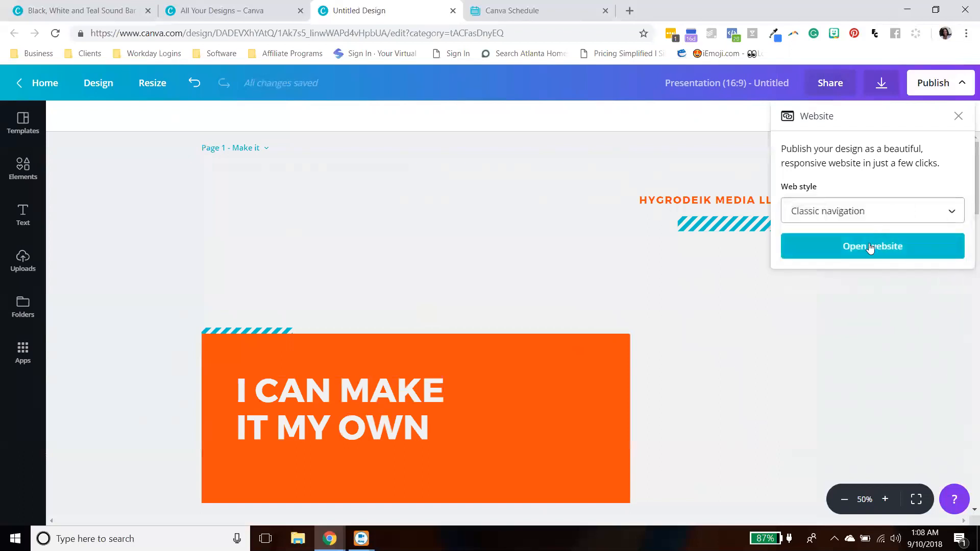
{"action": "left_click", "coordinate": [867, 247]}
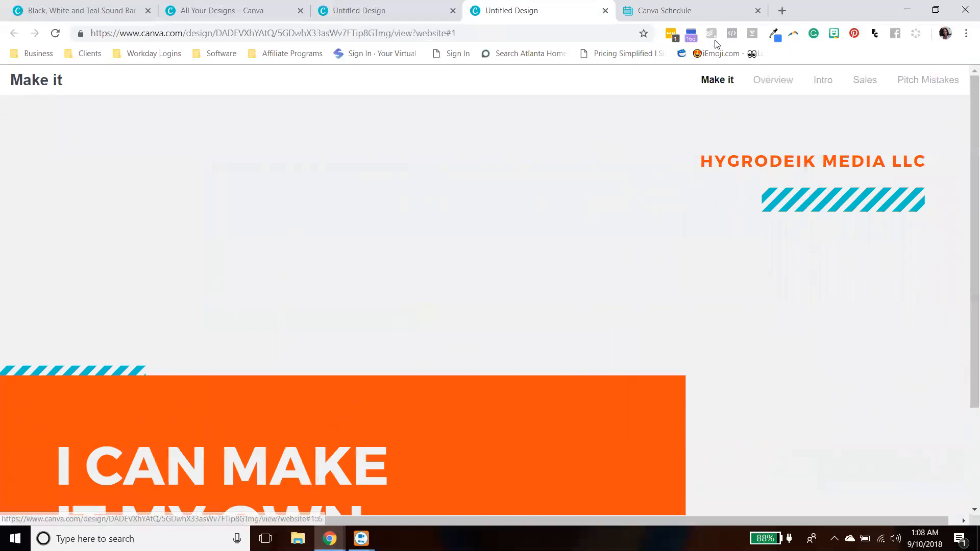
- Browse each page of the published website through its navigation bar
{"action": "scroll", "coordinate": [775, 197], "scroll_direction": "down", "scroll_amount": 1}
{"action": "scroll", "coordinate": [775, 197], "scroll_direction": "down", "scroll_amount": 2}
{"action": "scroll", "coordinate": [796, 153], "scroll_direction": "up", "scroll_amount": 3}
{"action": "left_click", "coordinate": [775, 83]}
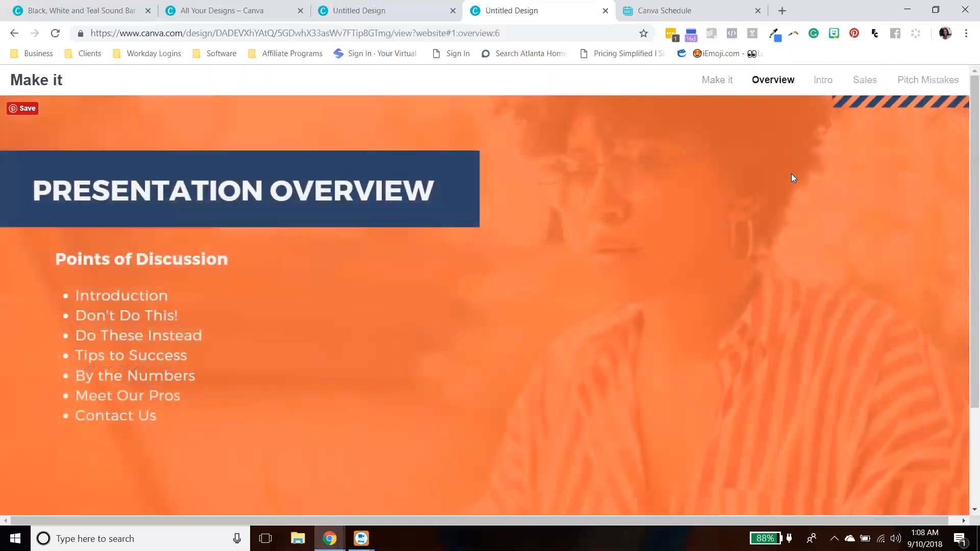
{"action": "left_click", "coordinate": [828, 88]}
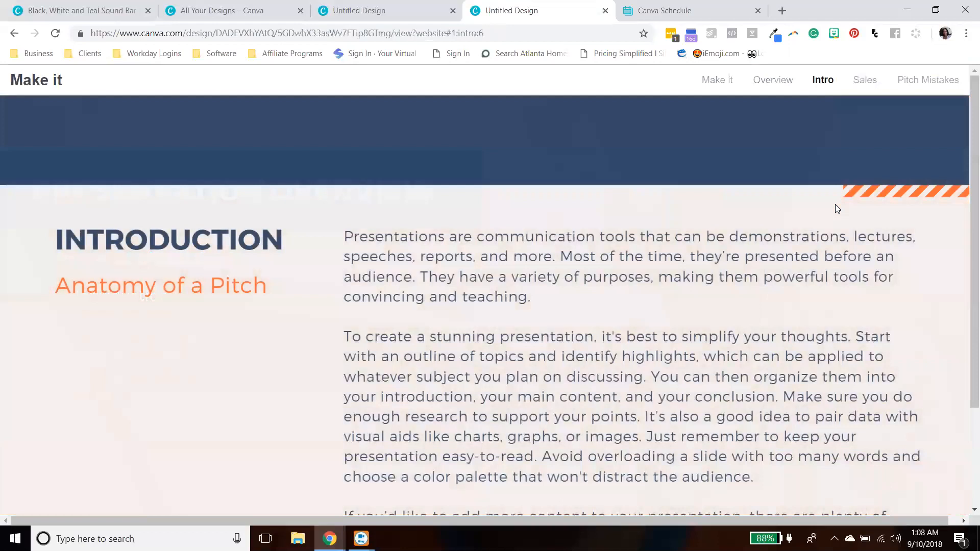
{"action": "left_click", "coordinate": [871, 85]}
{"action": "left_click", "coordinate": [929, 80]}
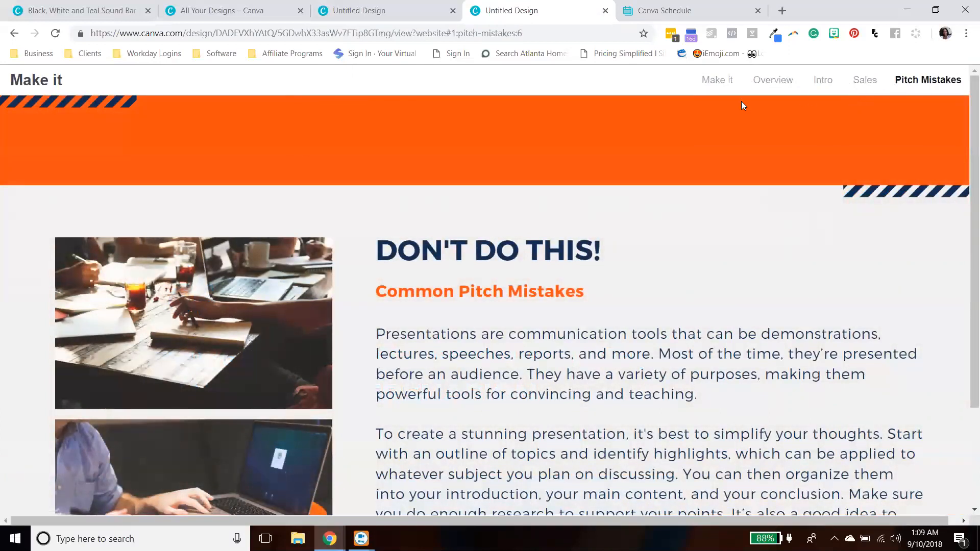
- Close the website tab and open the design as a website in the Scrolling web style
{"action": "left_click", "coordinate": [606, 10]}
{"action": "left_click", "coordinate": [928, 215]}
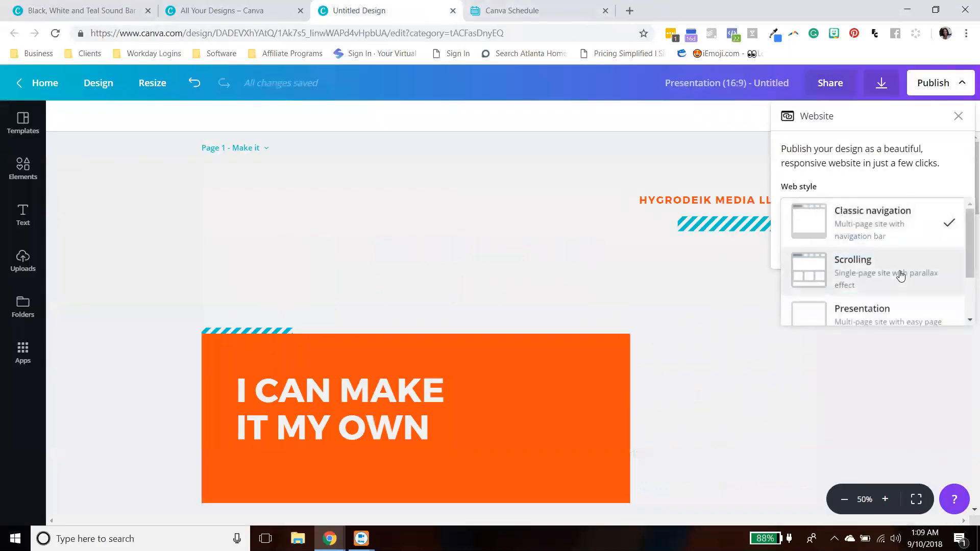
{"action": "left_click", "coordinate": [902, 272]}
{"action": "left_click", "coordinate": [883, 250]}
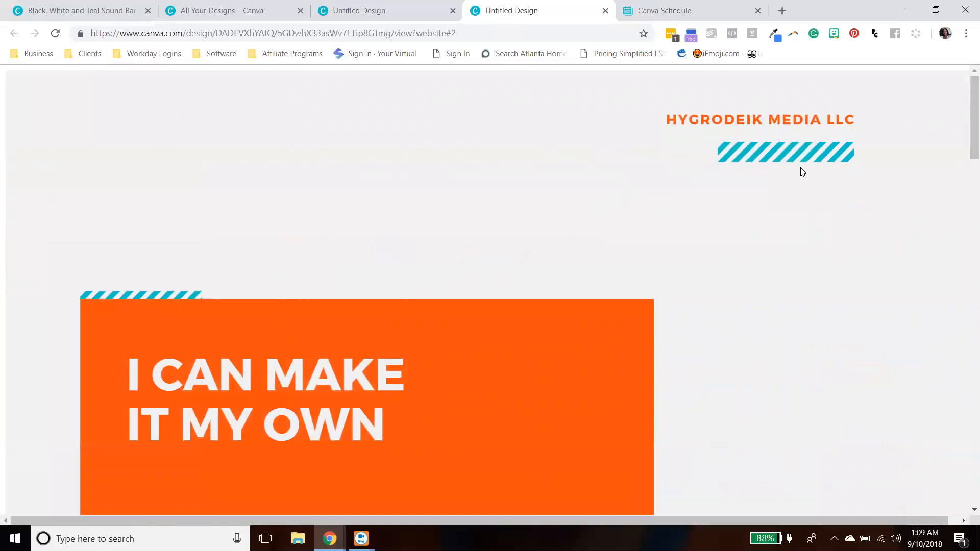
- Scroll through the sections of the scrolling website
{"action": "scroll", "coordinate": [835, 223], "scroll_direction": "down", "scroll_amount": 3}
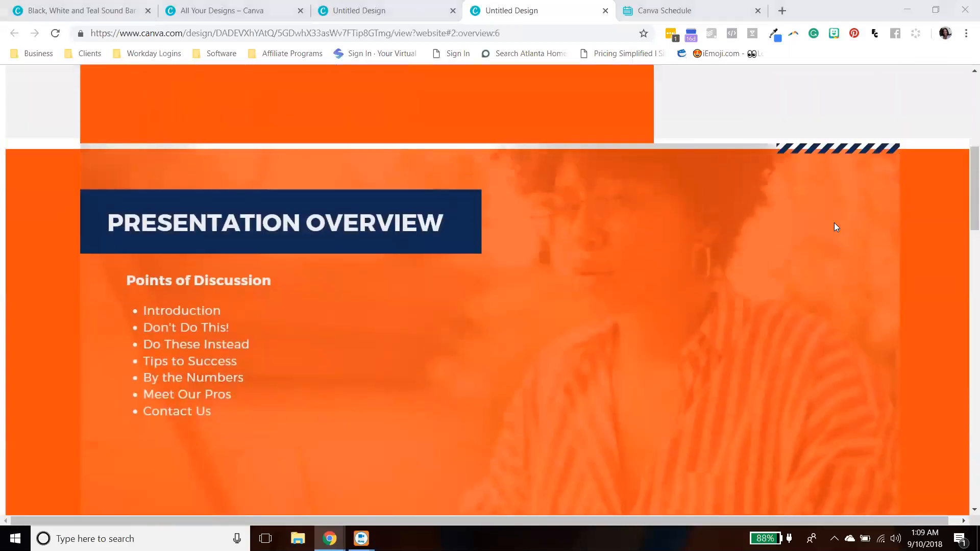
{"action": "scroll", "coordinate": [835, 222], "scroll_direction": "down", "scroll_amount": 5}
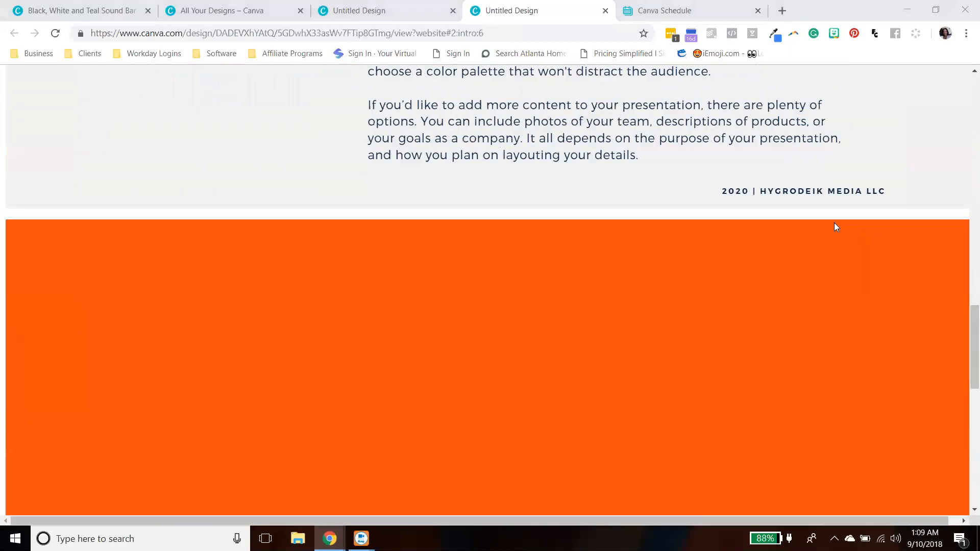
{"action": "scroll", "coordinate": [834, 222], "scroll_direction": "down", "scroll_amount": 6}
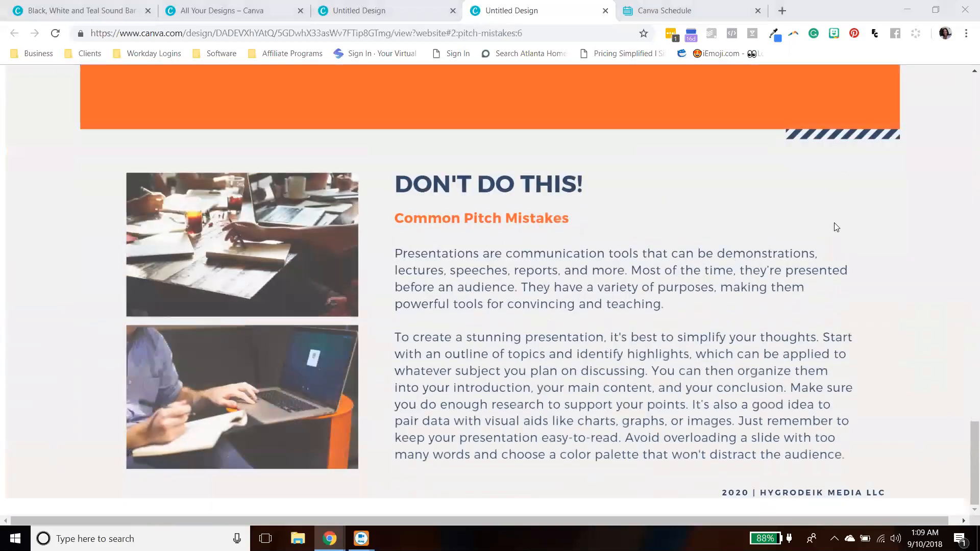
{"action": "scroll", "coordinate": [834, 223], "scroll_direction": "up", "scroll_amount": 10}
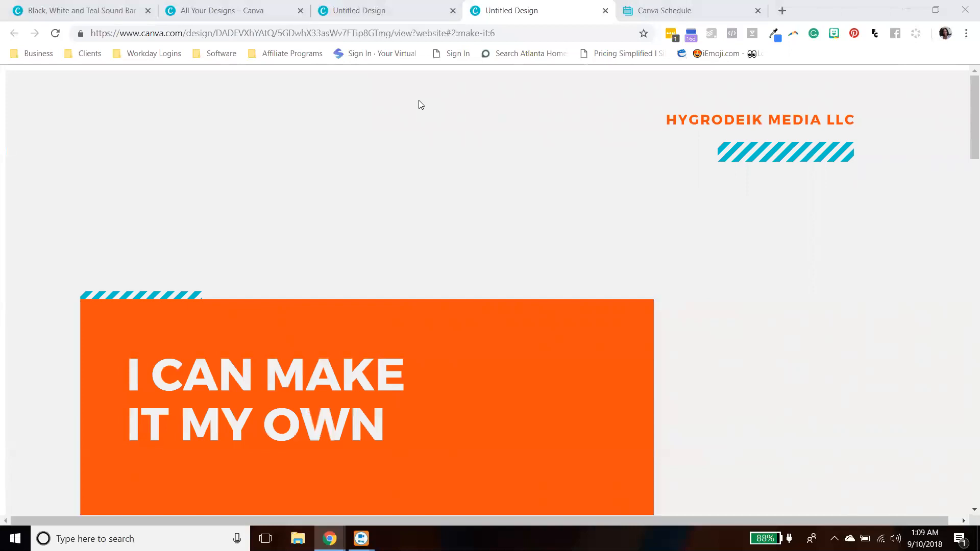
- Copy the scrolling website's address and open it in a new browser tab
{"action": "left_click", "coordinate": [378, 11]}
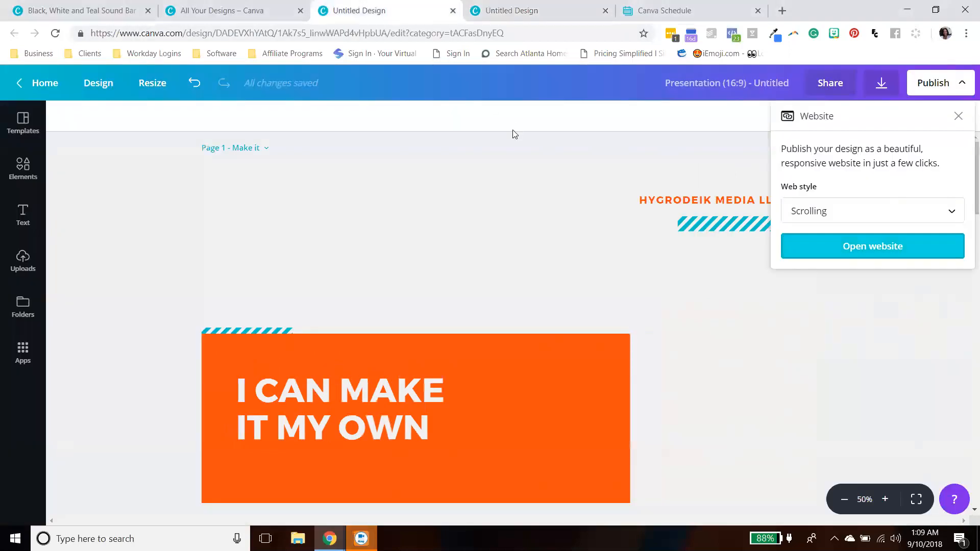
{"action": "left_click", "coordinate": [502, 9]}
{"action": "left_click_drag", "start_coordinate": [571, 32], "coordinate": [6, 54]}
{"action": "key", "text": "ctrl+c"}
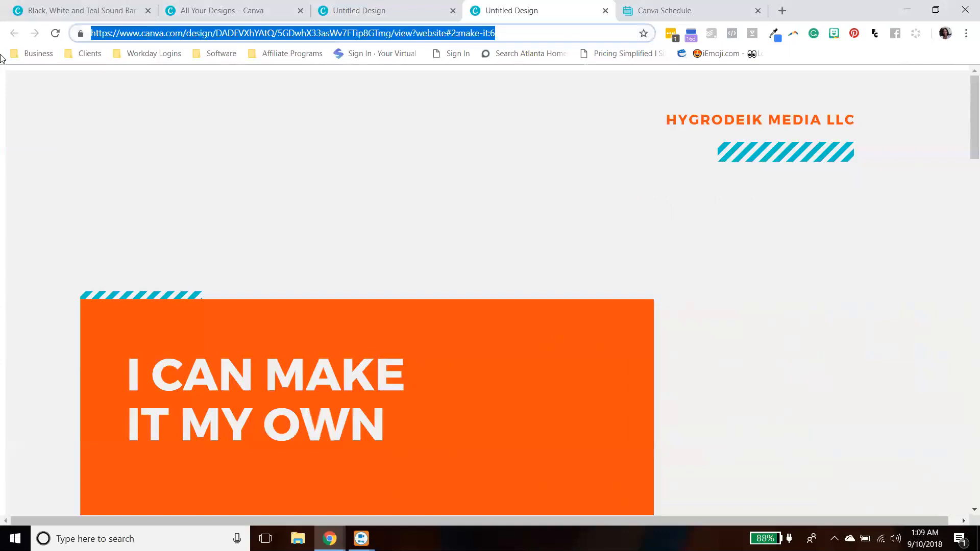
{"action": "left_click_drag", "start_coordinate": [426, 10], "coordinate": [586, 7]}
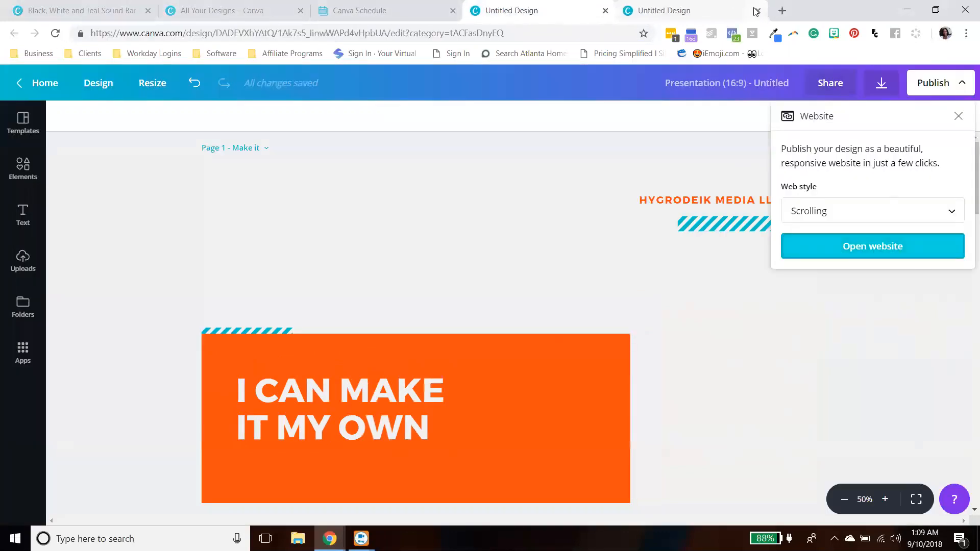
{"action": "left_click", "coordinate": [782, 10]}
{"action": "key", "text": "ctrl+v"}
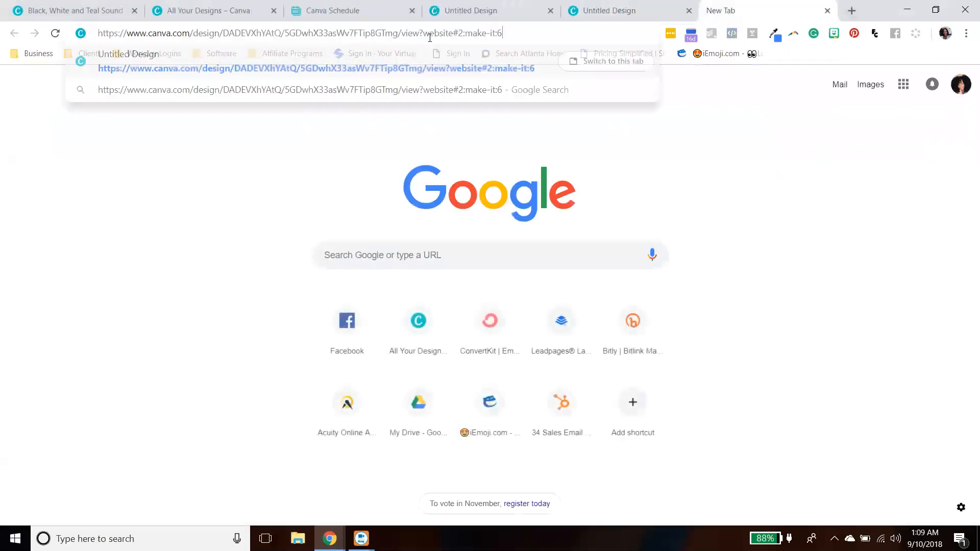
{"action": "key", "text": "Return"}
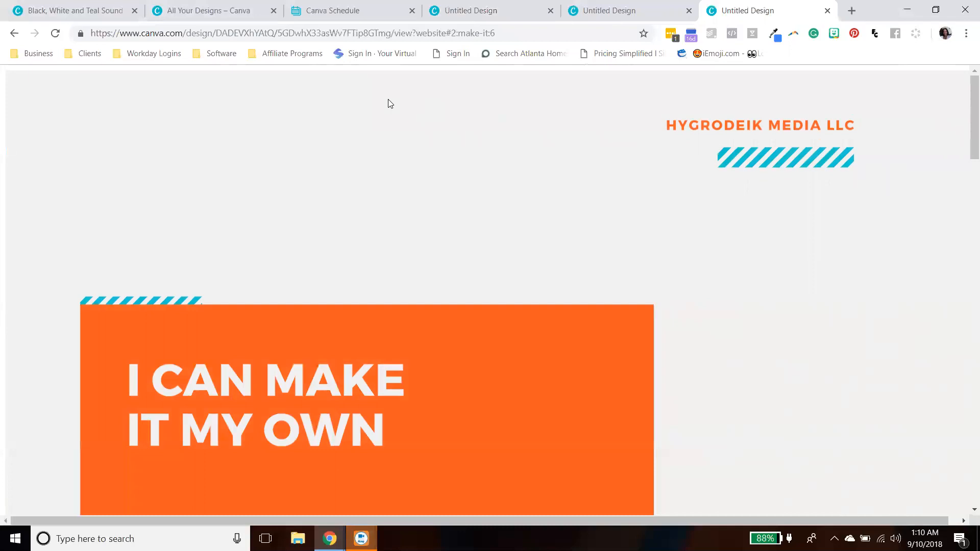
- Publish the design as a website in the Presentation web style with the Wipe transition and open it
{"action": "left_click", "coordinate": [471, 11]}
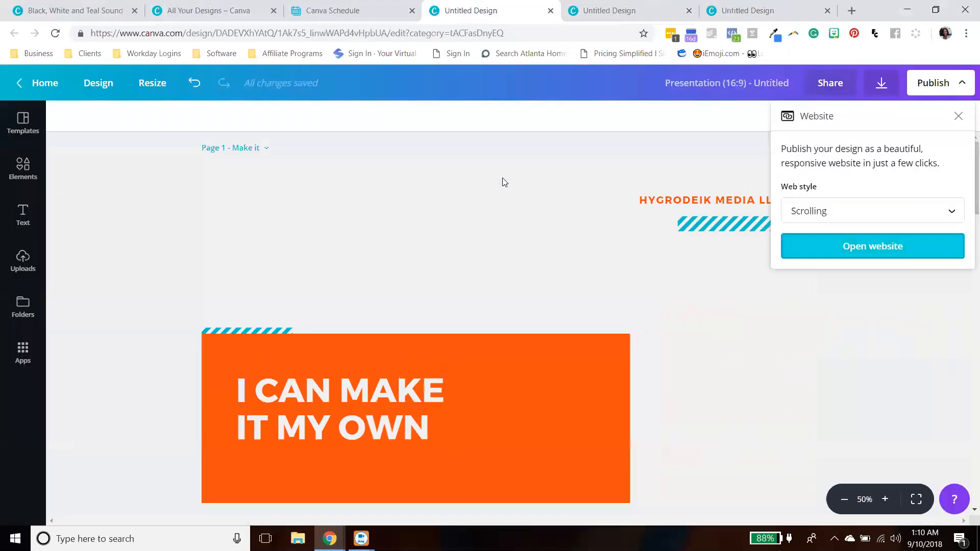
{"action": "left_click", "coordinate": [958, 117]}
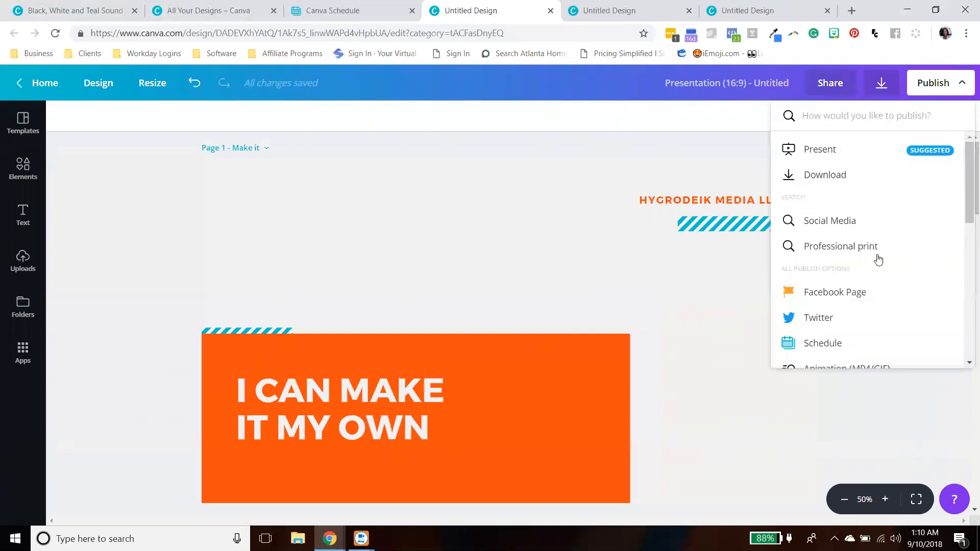
{"action": "scroll", "coordinate": [876, 276], "scroll_direction": "down", "scroll_amount": 10}
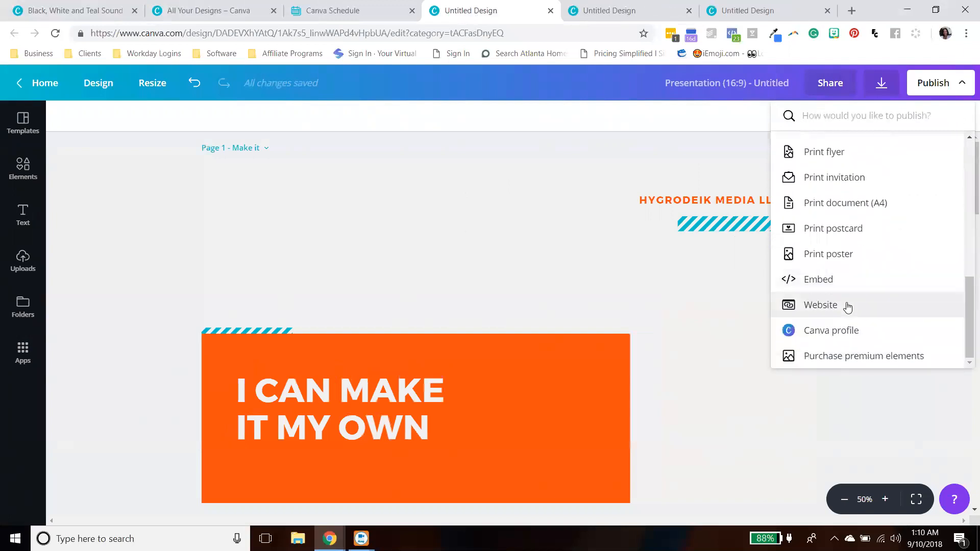
{"action": "left_click", "coordinate": [847, 305]}
{"action": "left_click", "coordinate": [865, 224]}
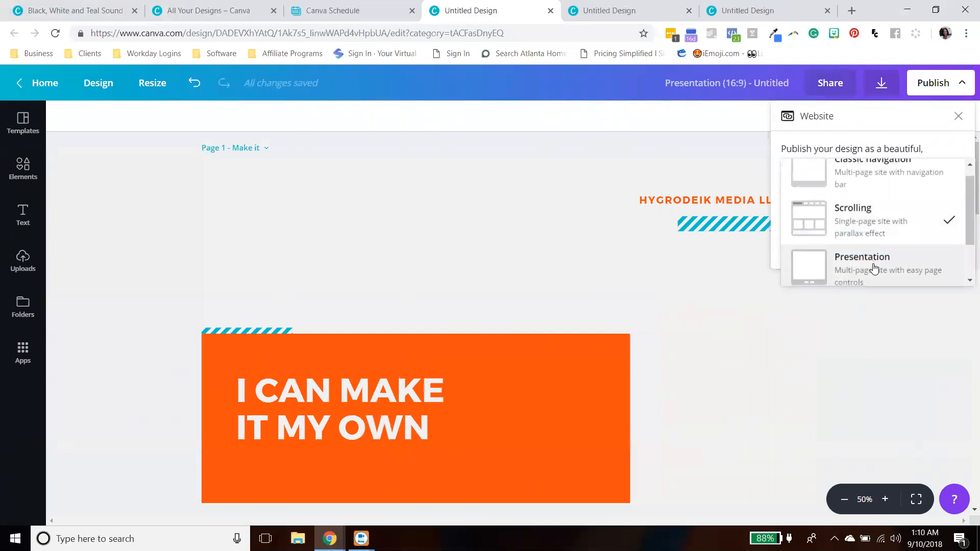
{"action": "scroll", "coordinate": [874, 268], "scroll_direction": "down", "scroll_amount": 2}
{"action": "left_click", "coordinate": [868, 214]}
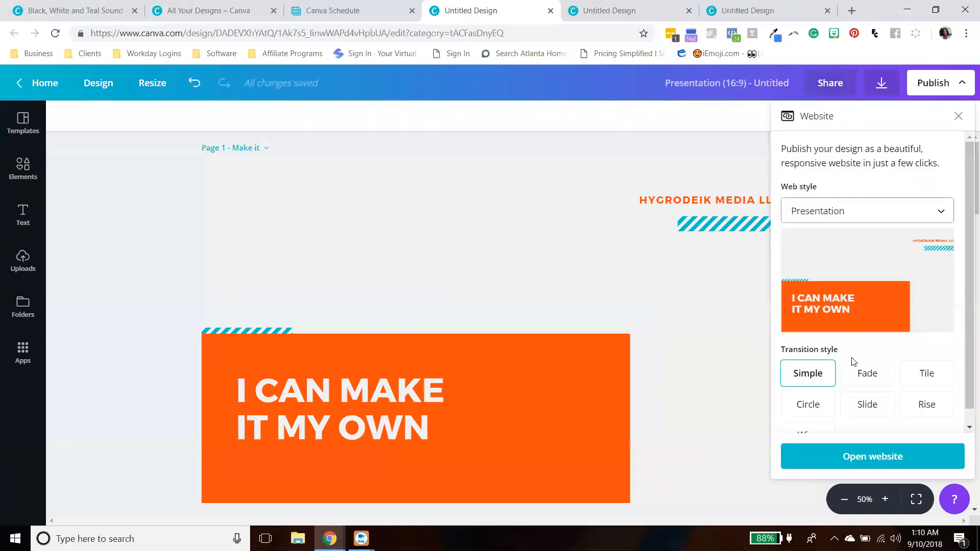
{"action": "scroll", "coordinate": [903, 372], "scroll_direction": "down", "scroll_amount": 1}
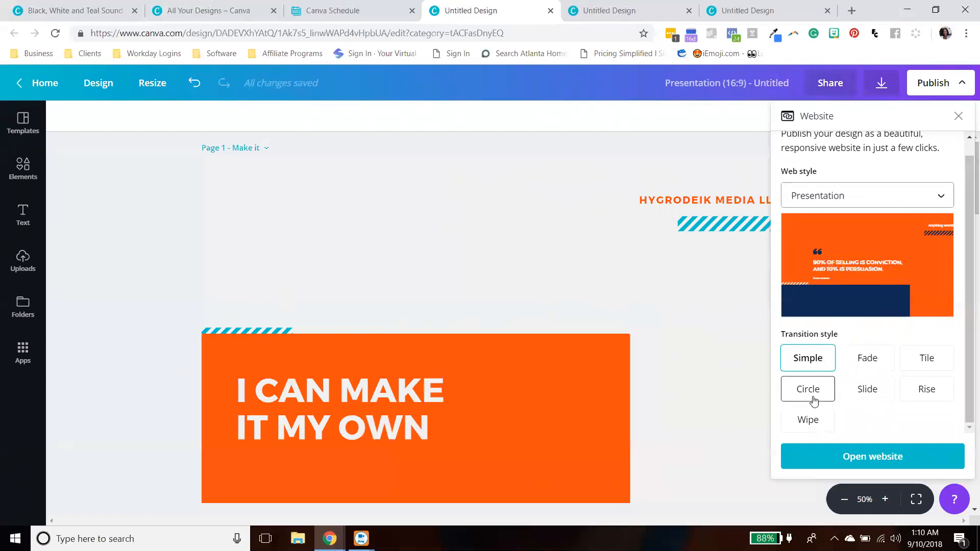
{"action": "left_click", "coordinate": [809, 420]}
{"action": "left_click", "coordinate": [853, 457]}
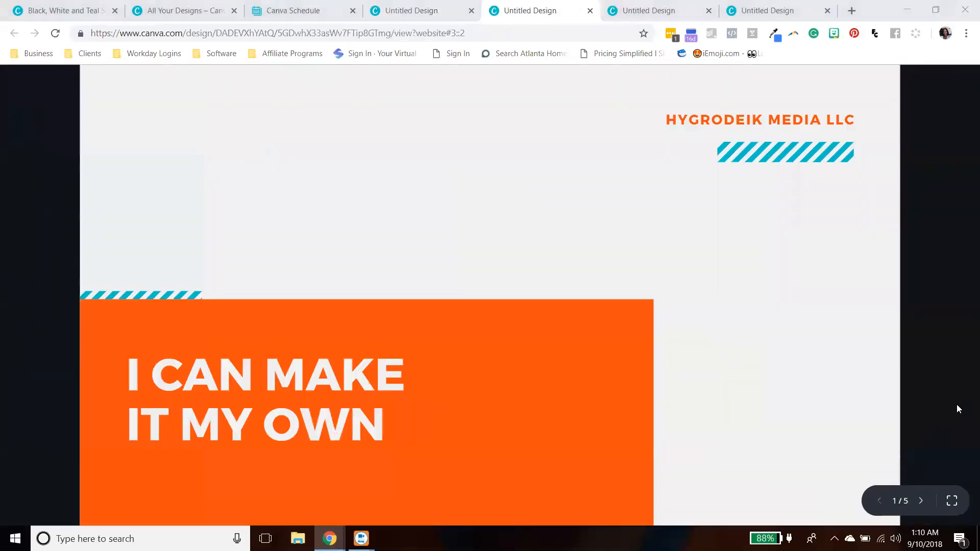
- Advance through the pages of the presentation-style website
{"action": "left_click", "coordinate": [922, 502]}
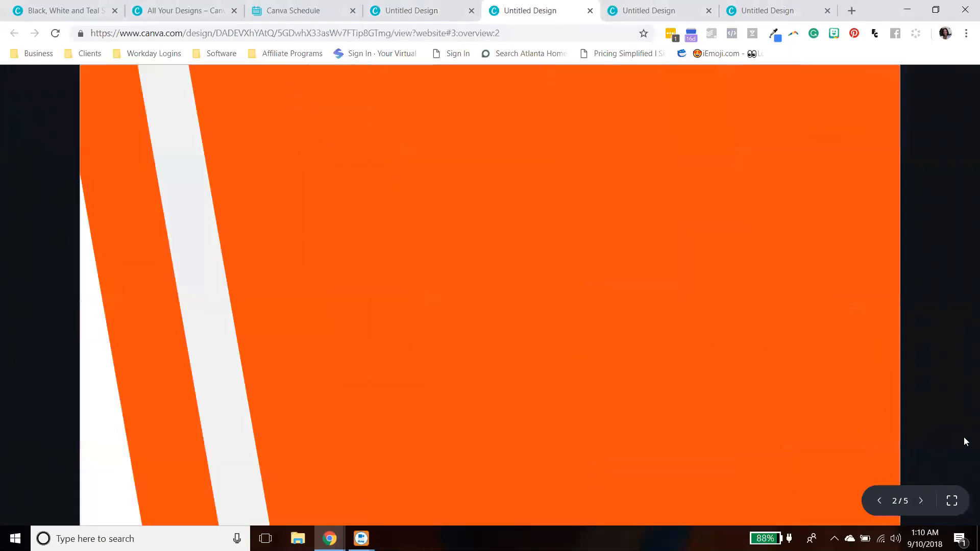
{"action": "left_click", "coordinate": [922, 502]}
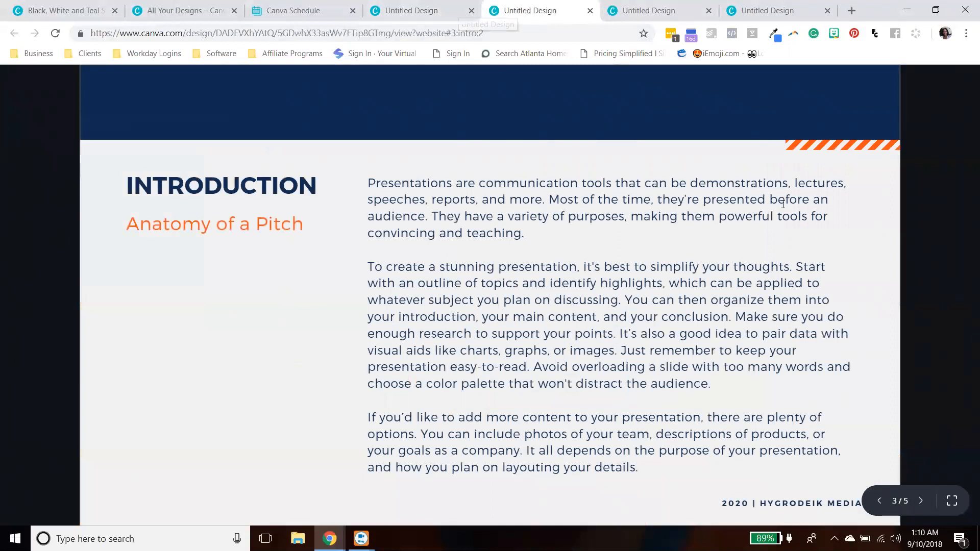
{"action": "left_click", "coordinate": [921, 502]}
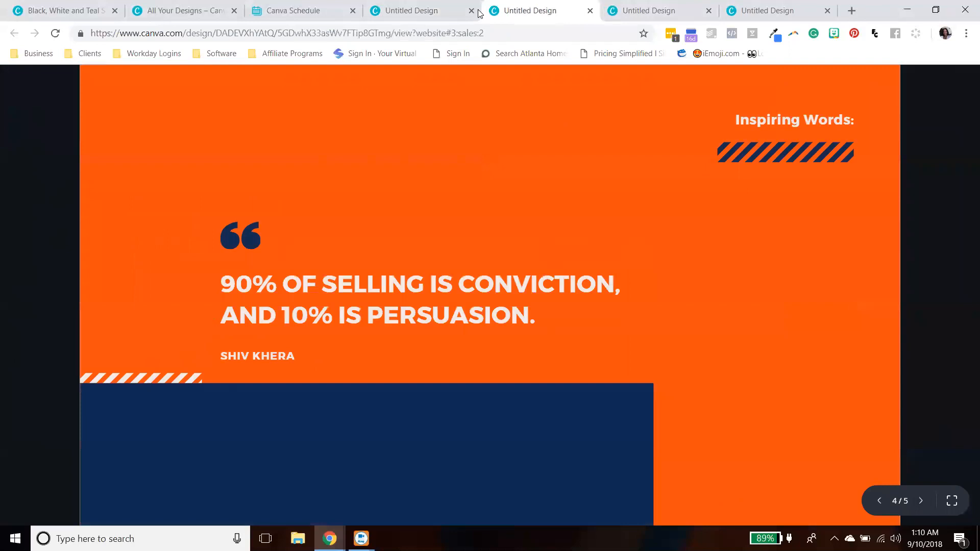
- Switch the website's web style to Standard and open the website
{"action": "left_click", "coordinate": [480, 14]}
{"action": "left_click", "coordinate": [928, 200]}
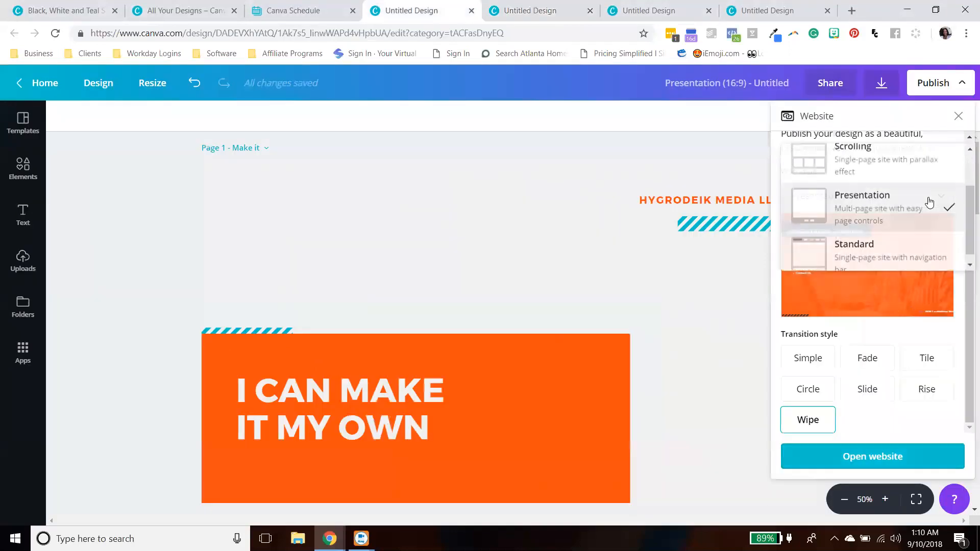
{"action": "scroll", "coordinate": [918, 224], "scroll_direction": "down", "scroll_amount": 1}
{"action": "left_click", "coordinate": [904, 247]}
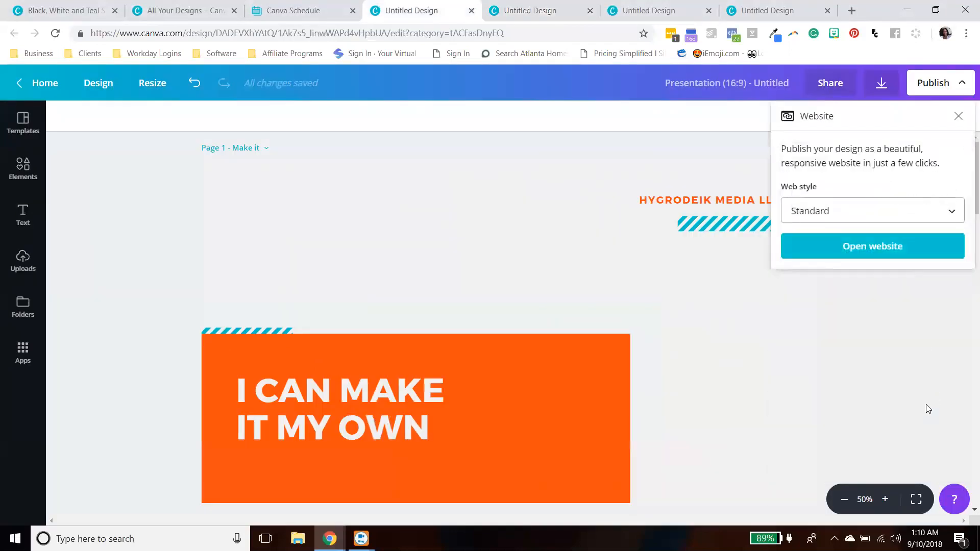
{"action": "left_click", "coordinate": [880, 247]}
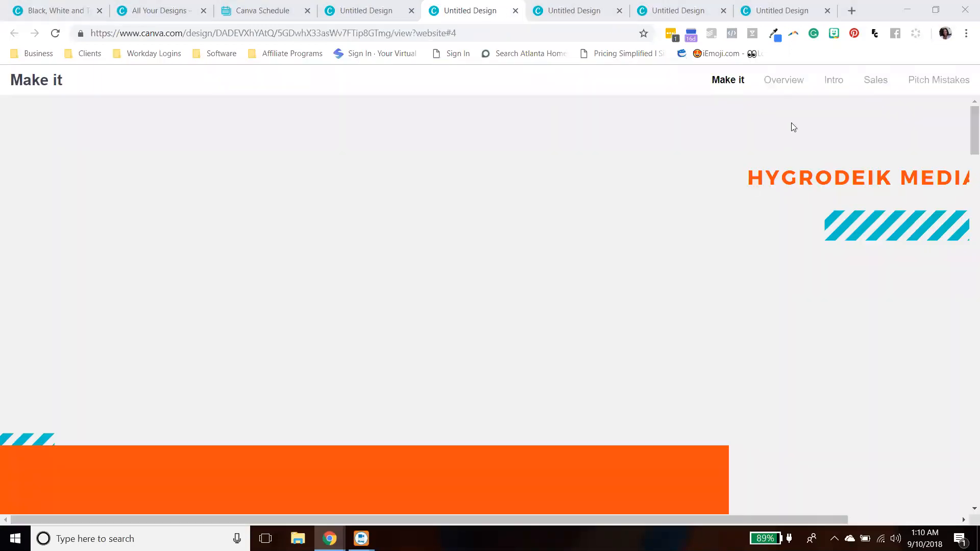
- Scroll the standard website and jump to each section through its navigation bar
{"action": "scroll", "coordinate": [807, 197], "scroll_direction": "down", "scroll_amount": 15}
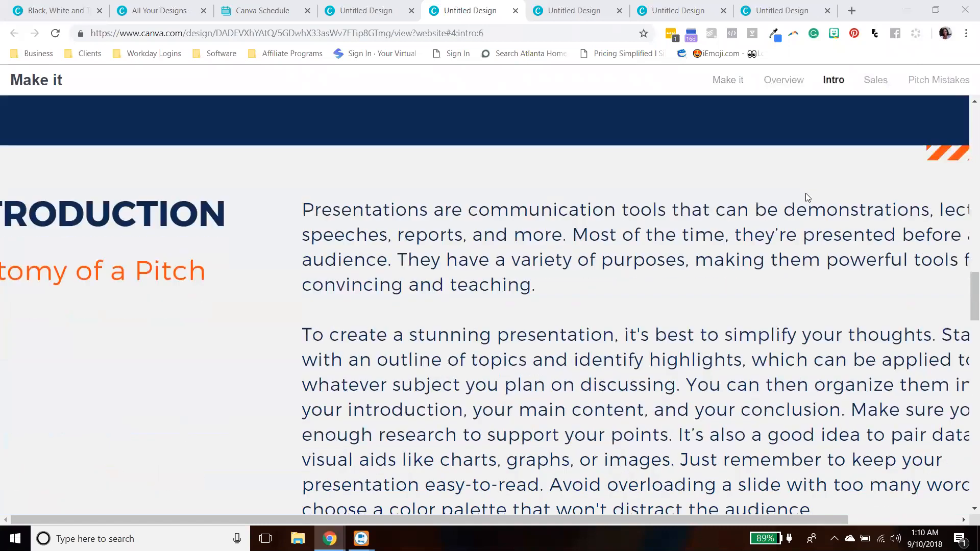
{"action": "scroll", "coordinate": [806, 197], "scroll_direction": "down", "scroll_amount": 5}
{"action": "scroll", "coordinate": [805, 197], "scroll_direction": "up", "scroll_amount": 5}
{"action": "left_click", "coordinate": [787, 81]}
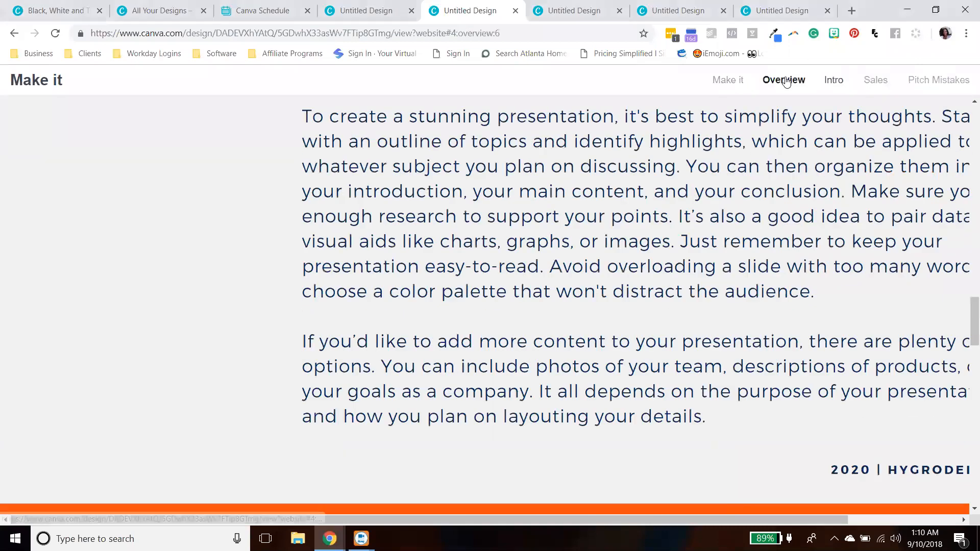
{"action": "left_click", "coordinate": [833, 80]}
{"action": "left_click", "coordinate": [875, 80]}
{"action": "left_click", "coordinate": [939, 80]}
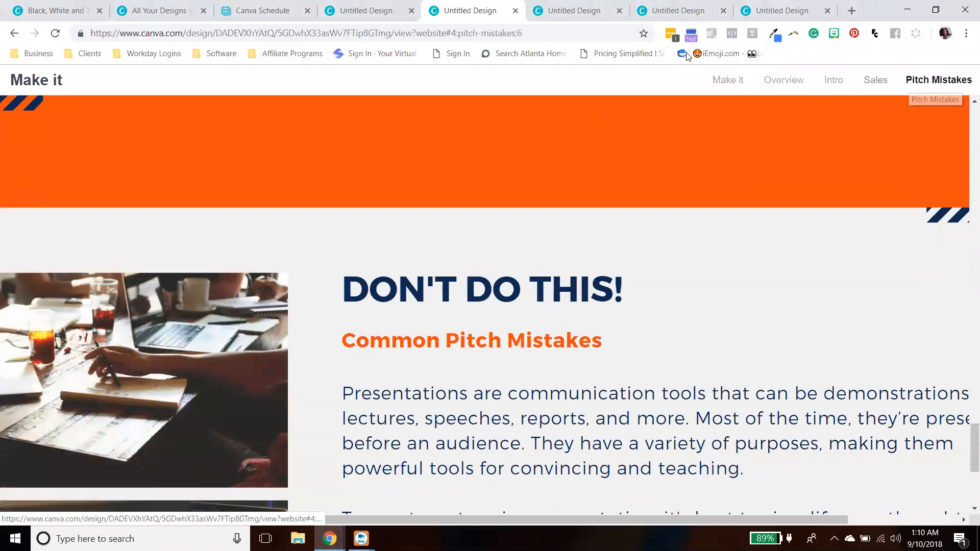
- Close the website tab and create embed links for the design
{"action": "key", "text": "ctrl+w"}
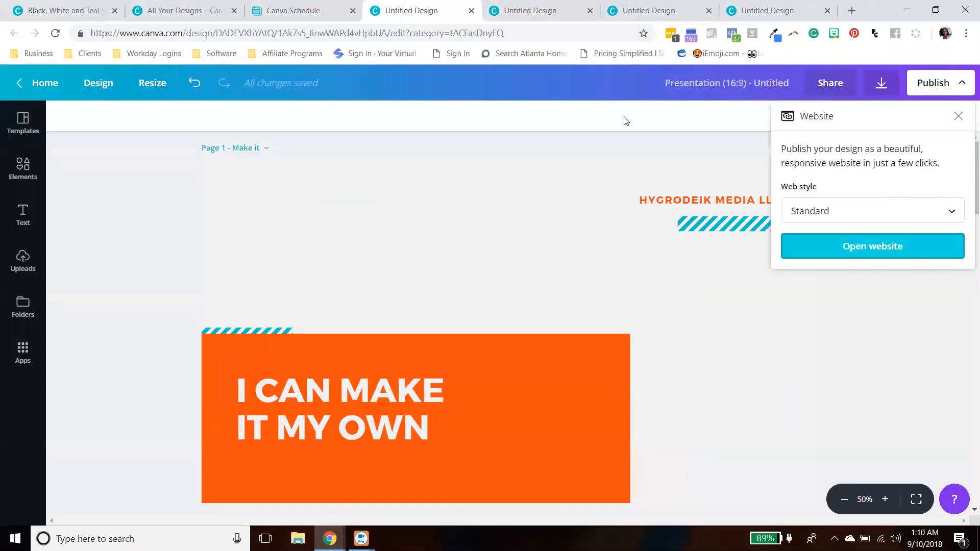
{"action": "left_click", "coordinate": [959, 116]}
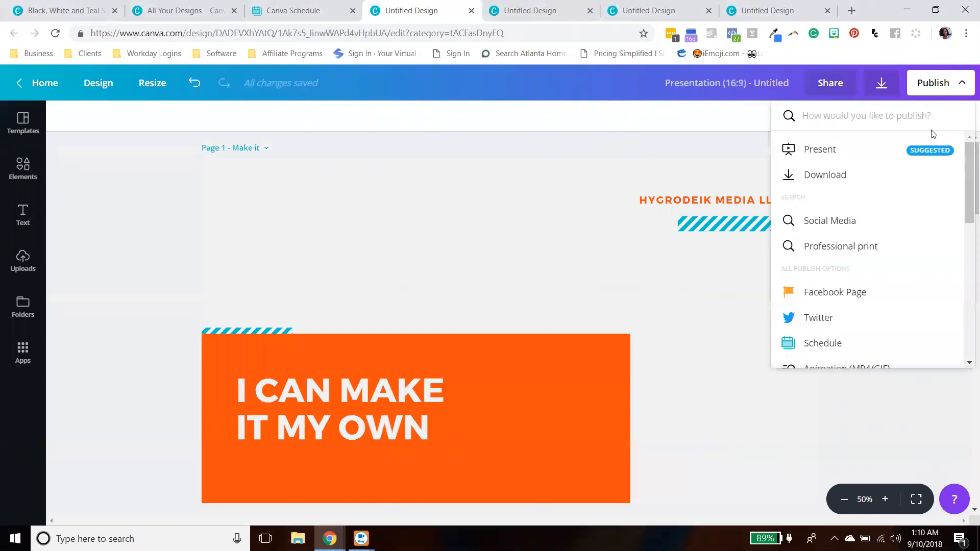
{"action": "left_click_drag", "start_coordinate": [966, 169], "coordinate": [965, 342]}
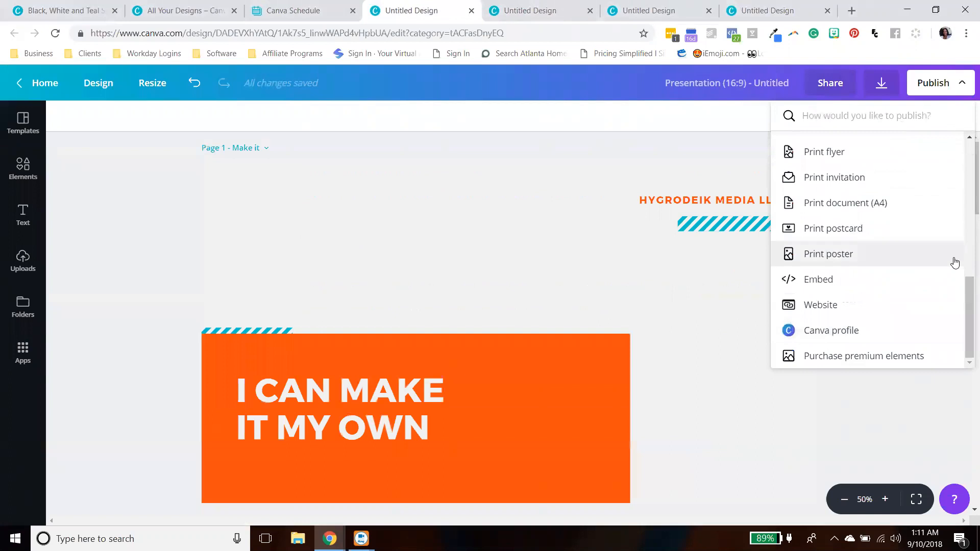
{"action": "left_click", "coordinate": [843, 285]}
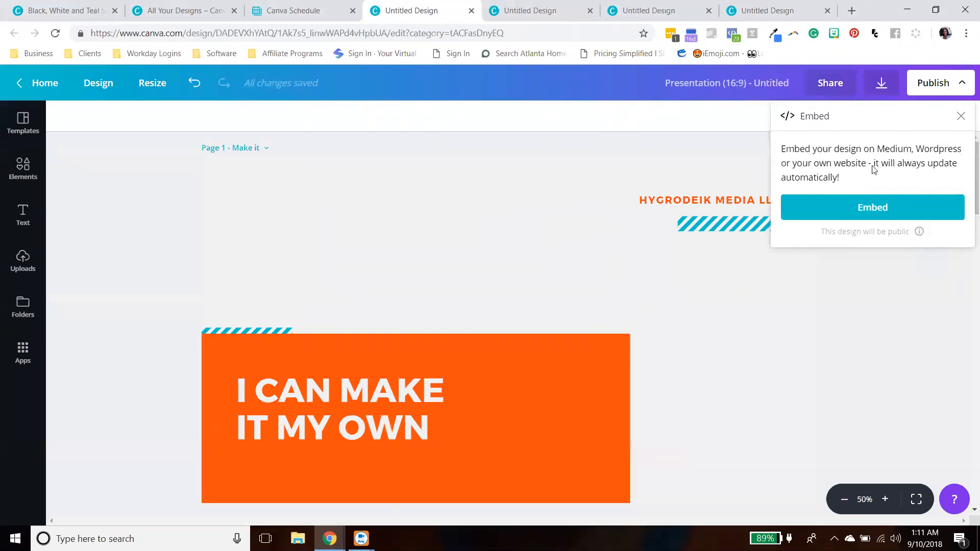
{"action": "left_click", "coordinate": [911, 200]}
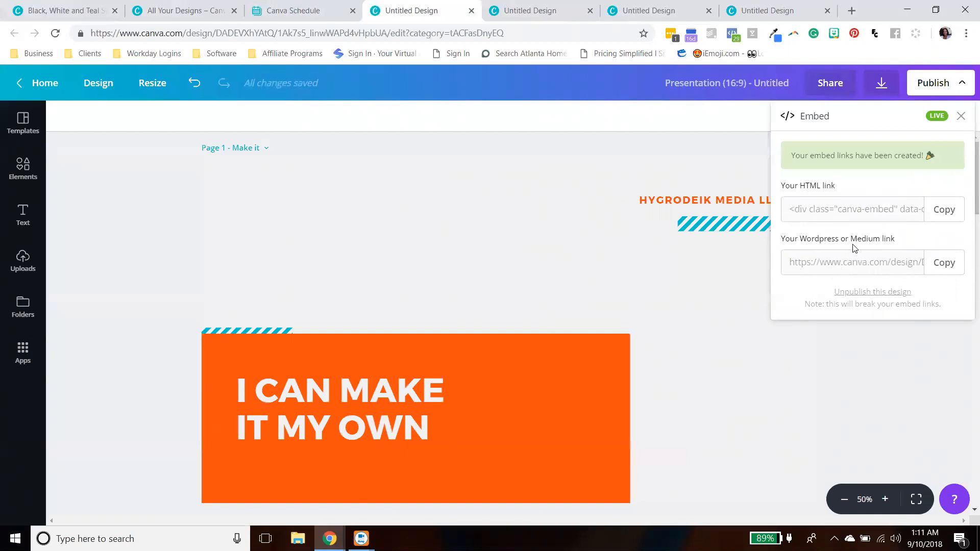
- Copy the Wordpress or Medium embed link and close the embed panel
{"action": "left_click", "coordinate": [884, 268]}
{"action": "left_click", "coordinate": [937, 264]}
{"action": "left_click", "coordinate": [937, 265]}
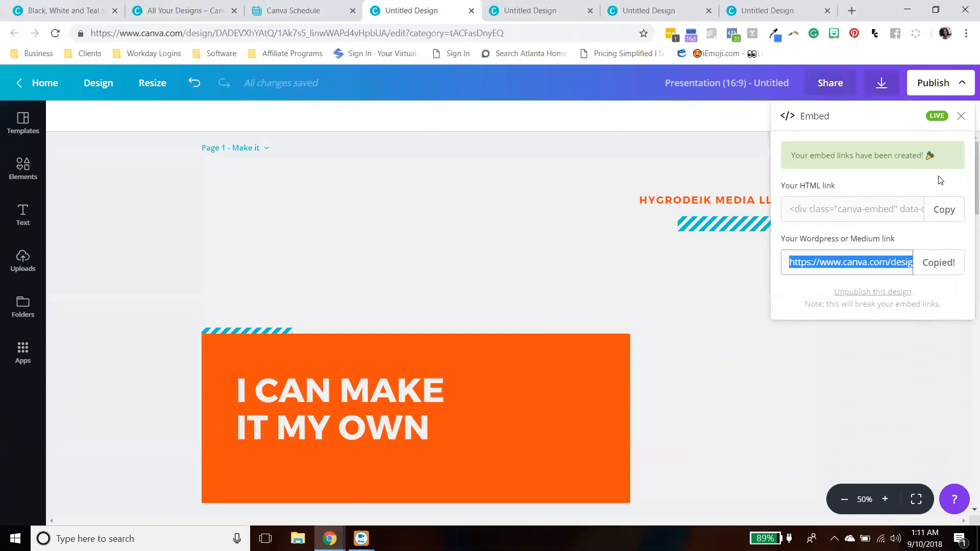
{"action": "left_click", "coordinate": [940, 259]}
{"action": "left_click", "coordinate": [961, 118]}
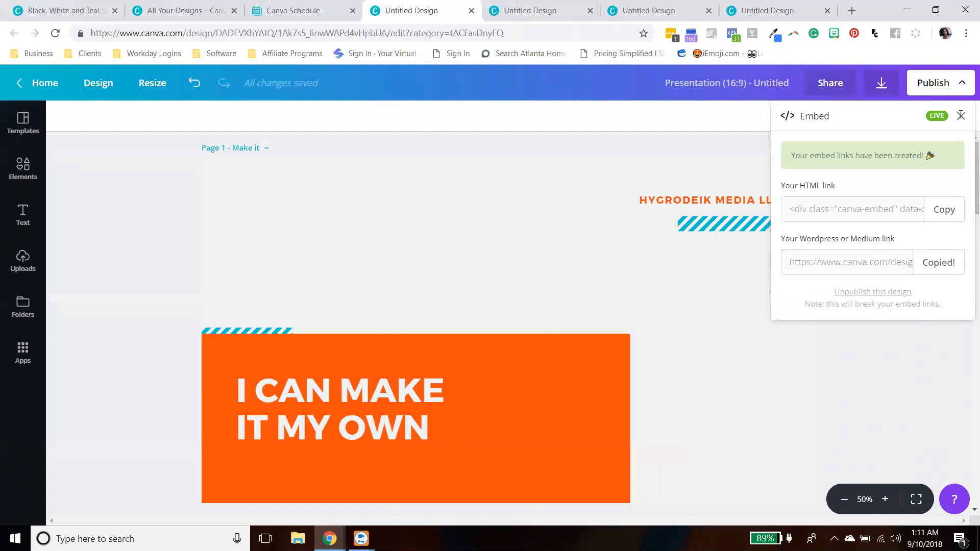
{"action": "left_click", "coordinate": [961, 115]}
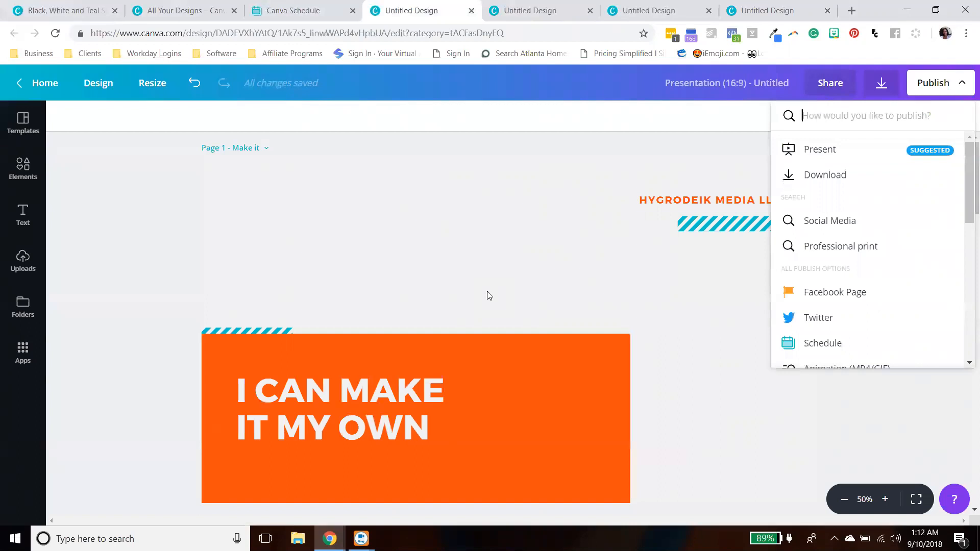
- Browse through the list of publish options
{"action": "left_click", "coordinate": [668, 316]}
{"action": "left_click", "coordinate": [941, 84]}
{"action": "scroll", "coordinate": [882, 179], "scroll_direction": "down", "scroll_amount": 3}
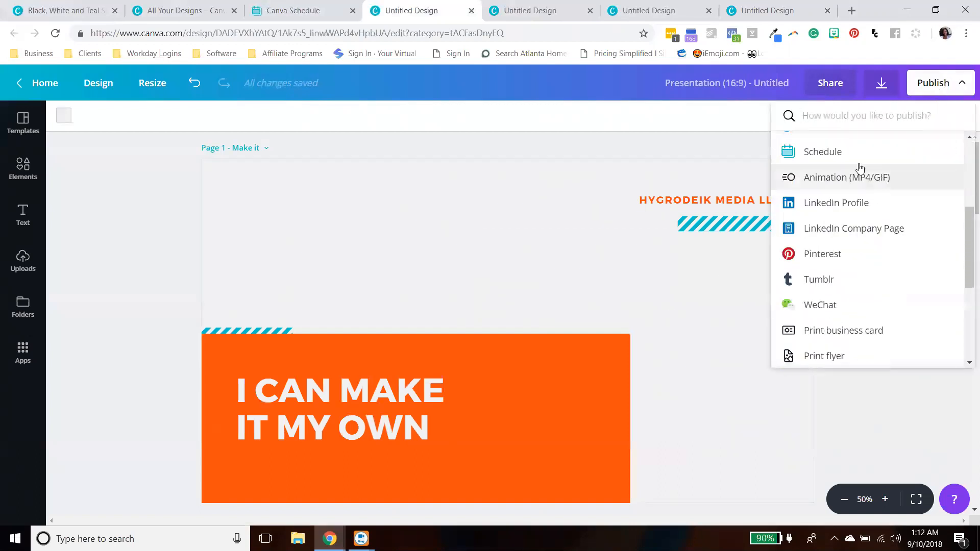
{"action": "scroll", "coordinate": [828, 241], "scroll_direction": "down", "scroll_amount": 3}
{"action": "left_click", "coordinate": [531, 225]}
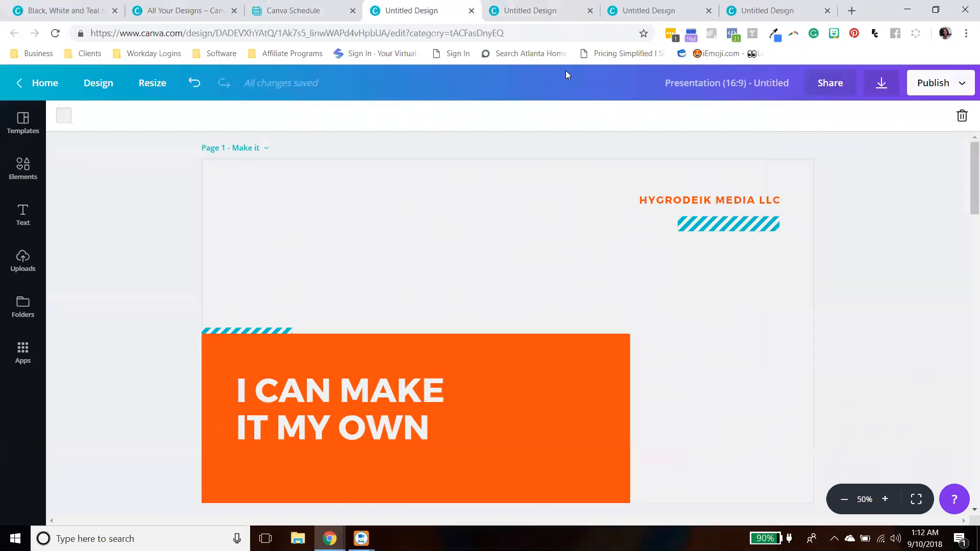
{"action": "left_click_drag", "start_coordinate": [974, 165], "coordinate": [914, 159]}
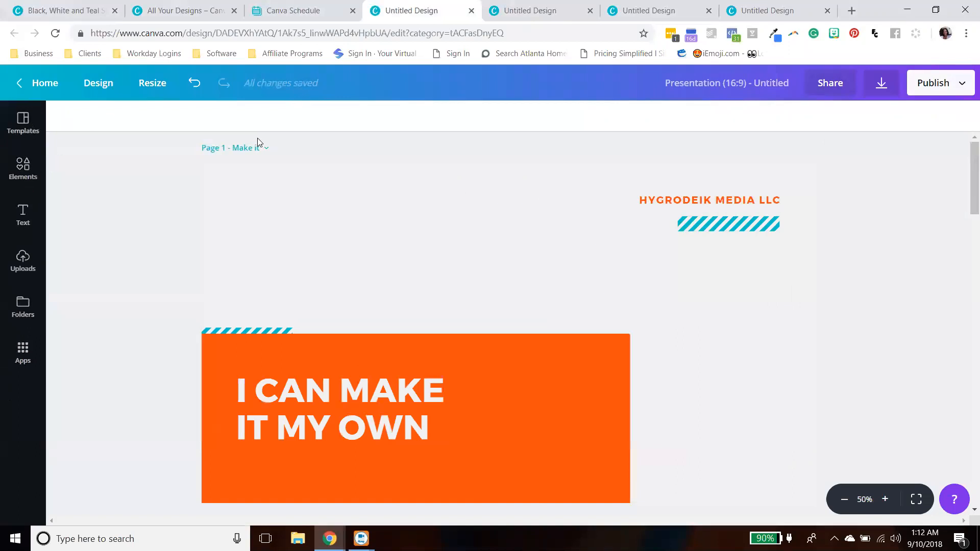
- Close the presentation editor and designs tabs and return to the Canva home page
{"action": "left_click", "coordinate": [471, 11]}
{"action": "left_click", "coordinate": [173, 11]}
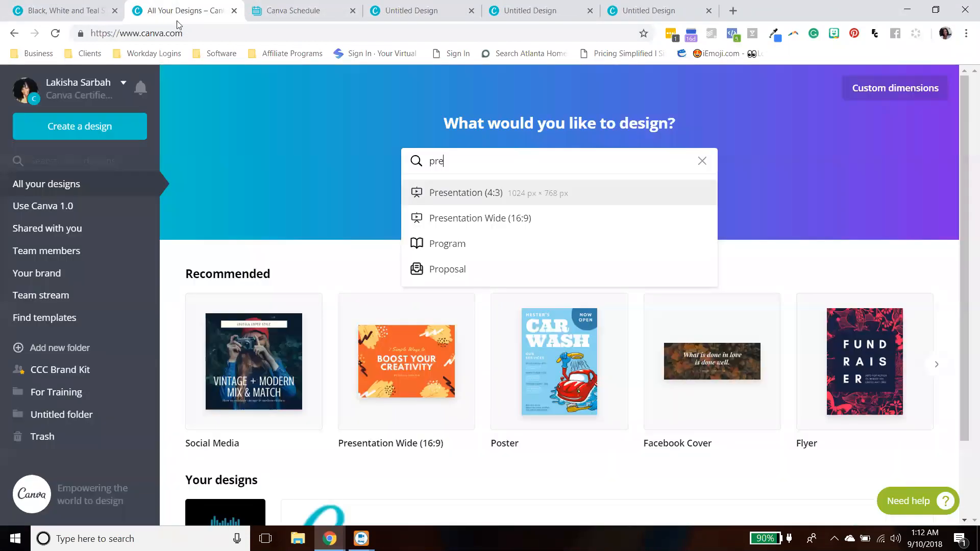
{"action": "scroll", "coordinate": [387, 438], "scroll_direction": "down", "scroll_amount": 2}
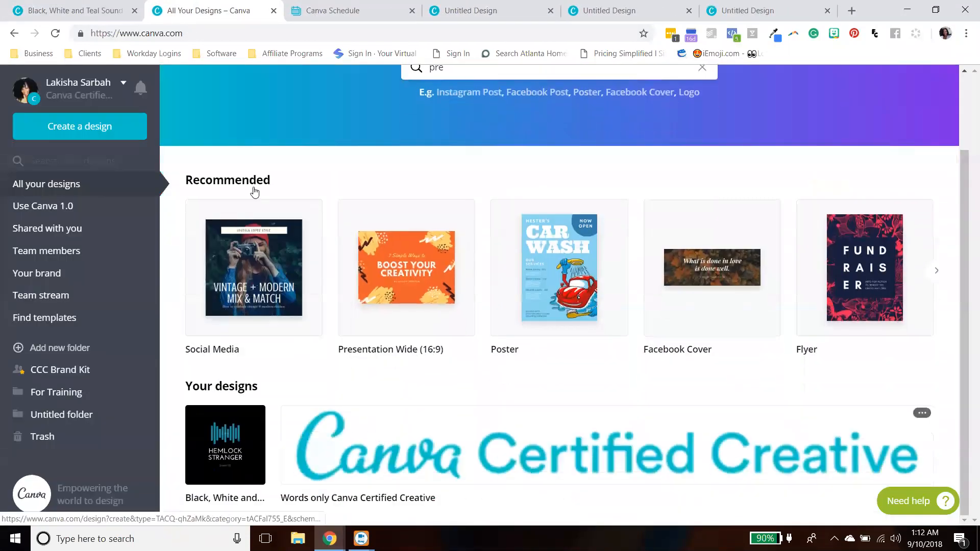
{"action": "left_click", "coordinate": [273, 12]}
{"action": "left_click", "coordinate": [59, 18]}
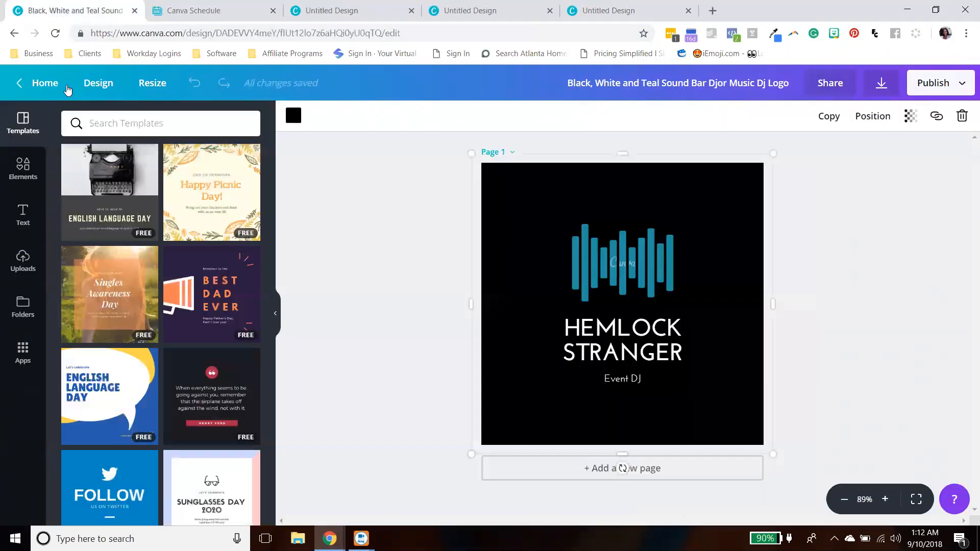
{"action": "left_click", "coordinate": [55, 33]}
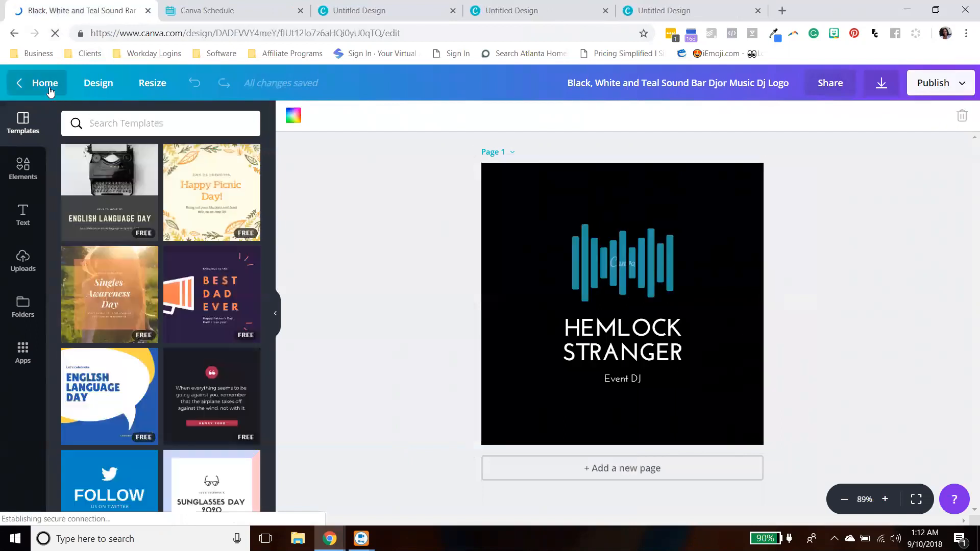
- Return to the home page and open the Canva Training 2.0 design from your designs
{"action": "left_click", "coordinate": [45, 83]}
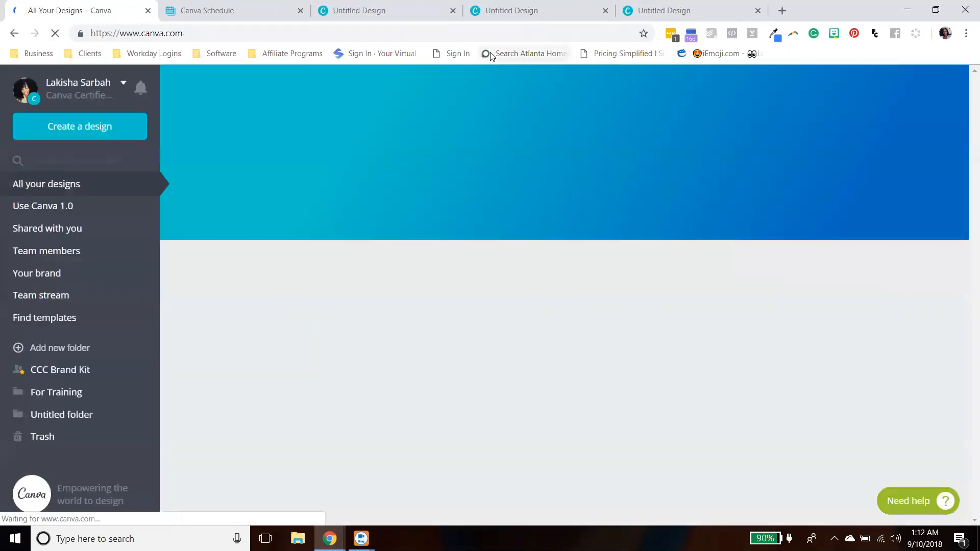
{"action": "scroll", "coordinate": [906, 337], "scroll_direction": "down", "scroll_amount": 5}
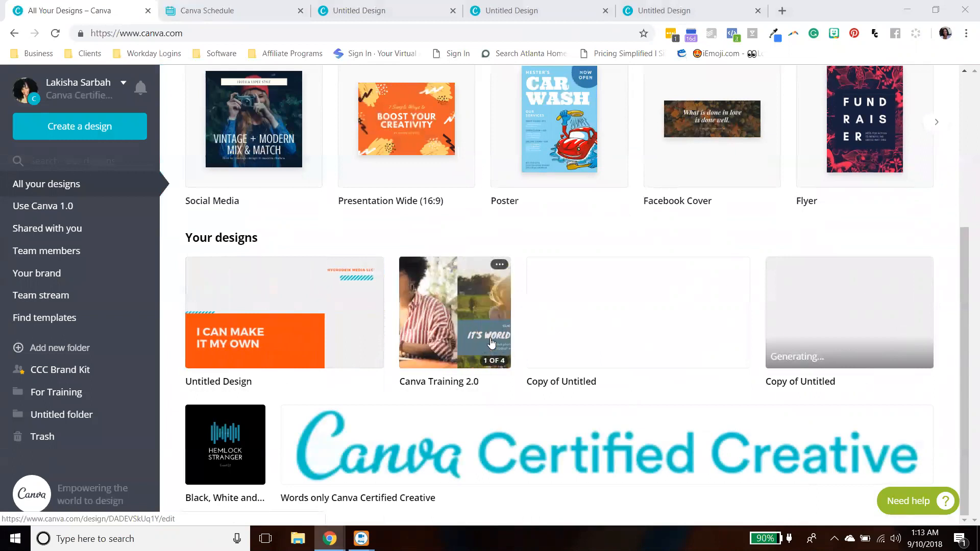
{"action": "mouse_move", "coordinate": [323, 341]}
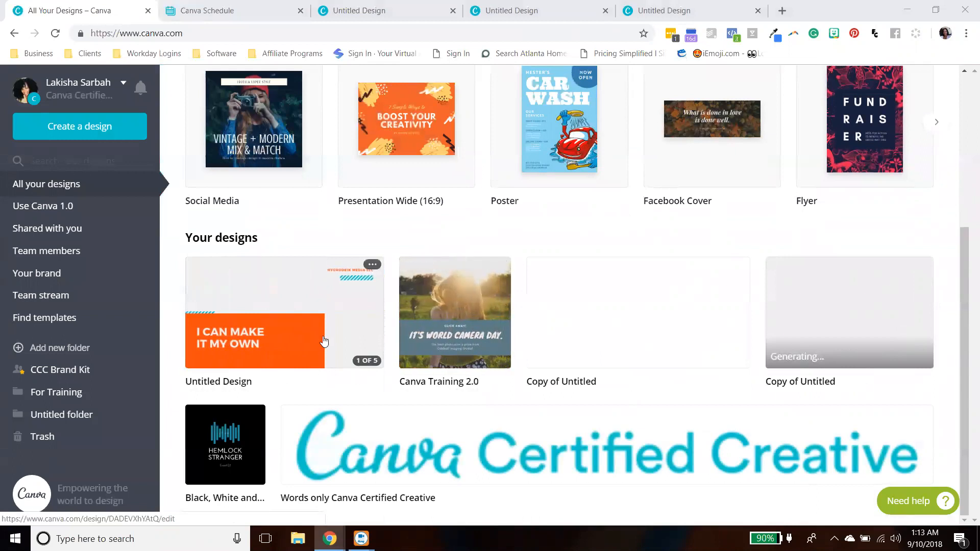
{"action": "left_click", "coordinate": [360, 332]}
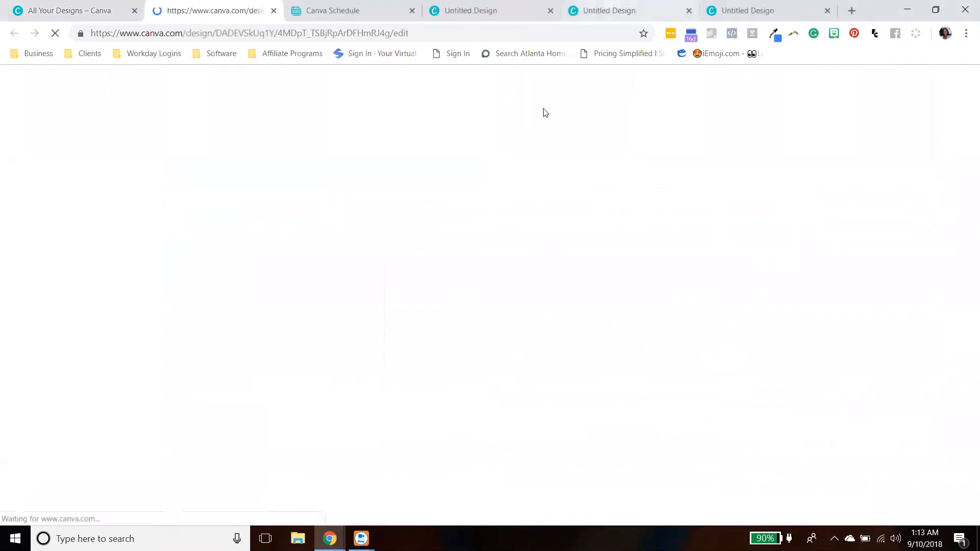
{"action": "key", "text": "ctrl+1"}
{"action": "left_click", "coordinate": [499, 265]}
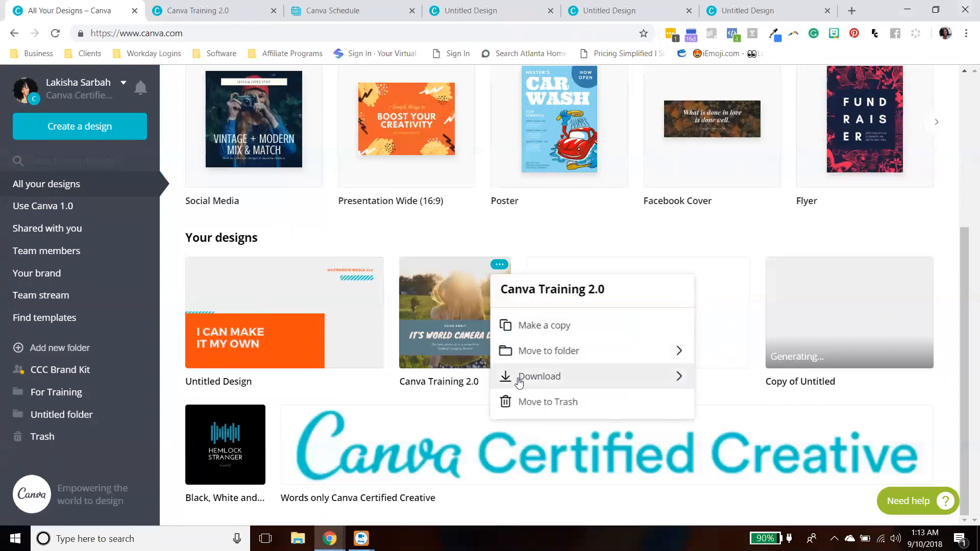
{"action": "left_click", "coordinate": [189, 12]}
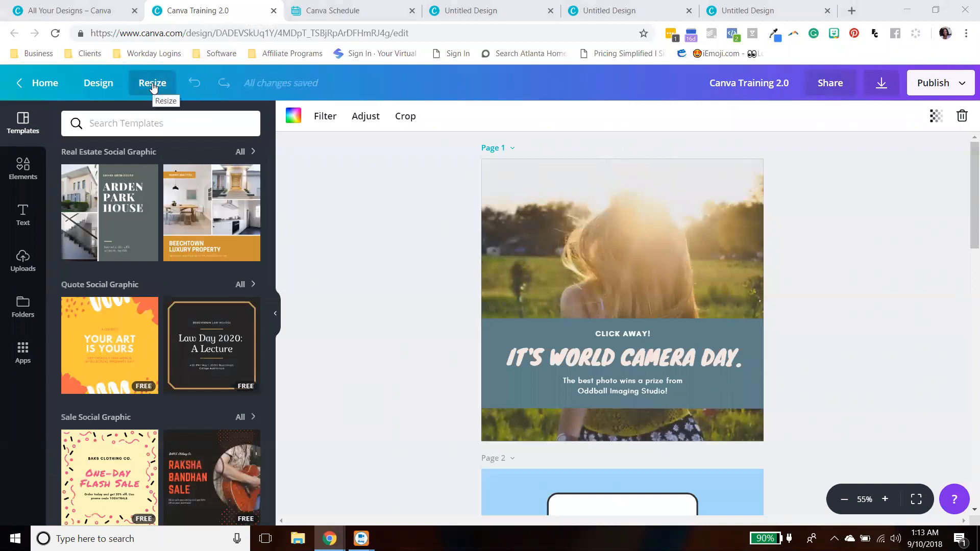
- Copy and resize the design to a Twitter Post of 1024 px × 512 px
{"action": "left_click", "coordinate": [99, 82]}
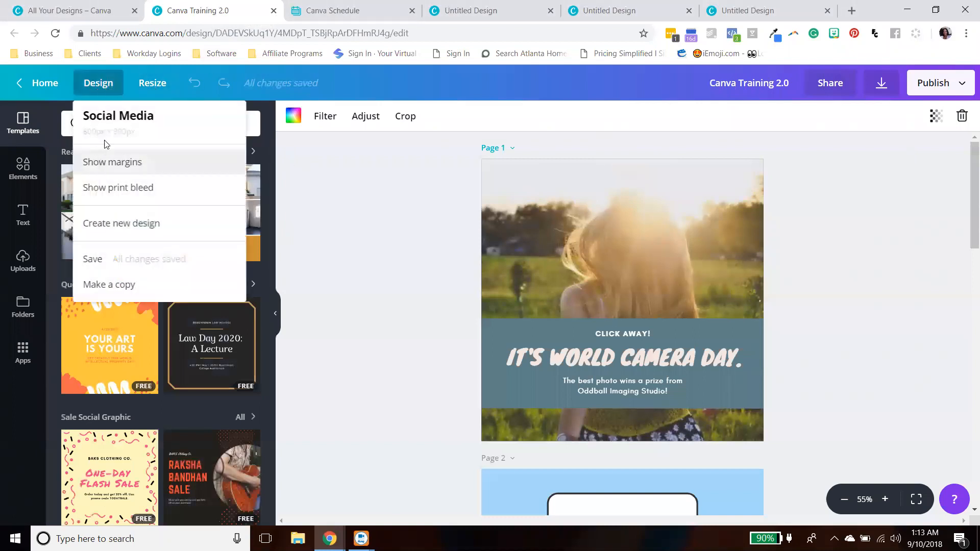
{"action": "left_click", "coordinate": [153, 83]}
{"action": "left_click", "coordinate": [154, 85]}
{"action": "left_click", "coordinate": [154, 85]}
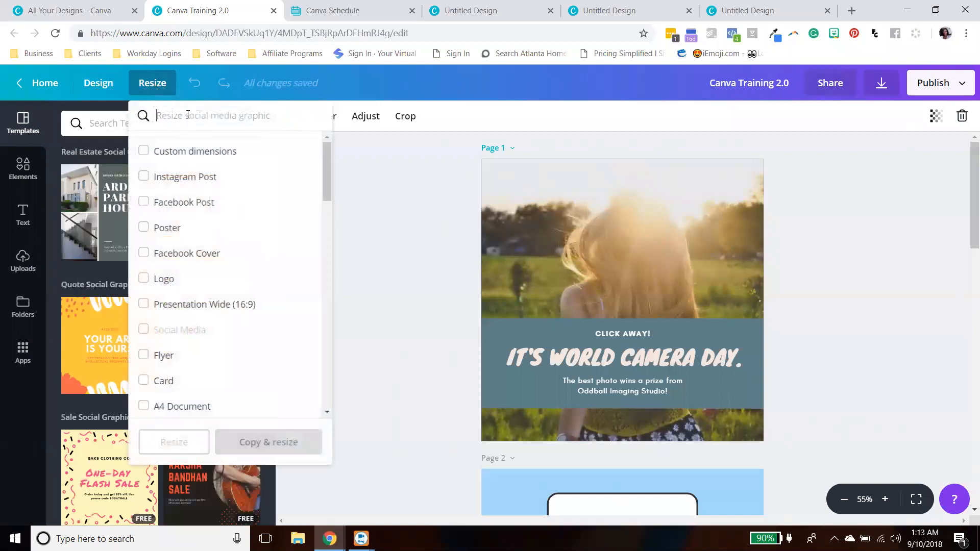
{"action": "type", "text": "tw"}
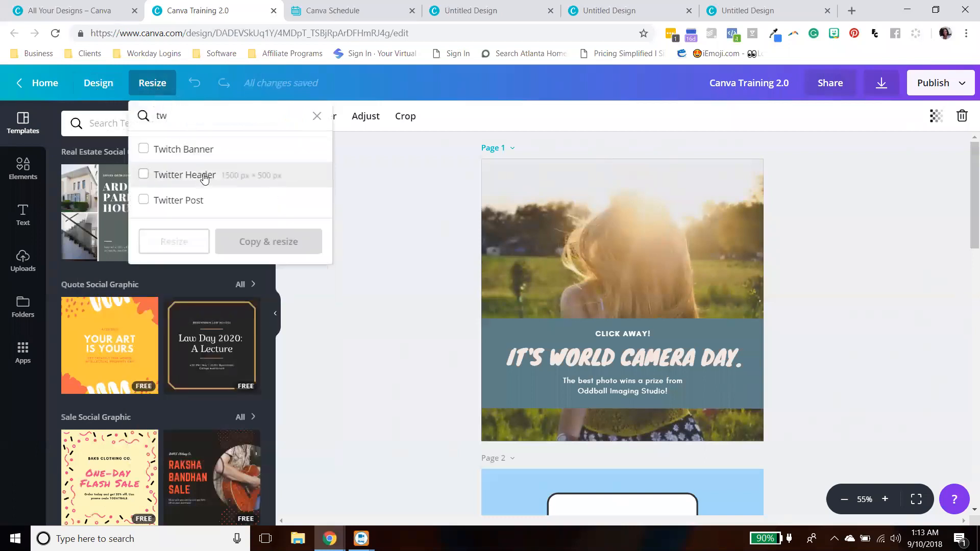
{"action": "left_click", "coordinate": [191, 201]}
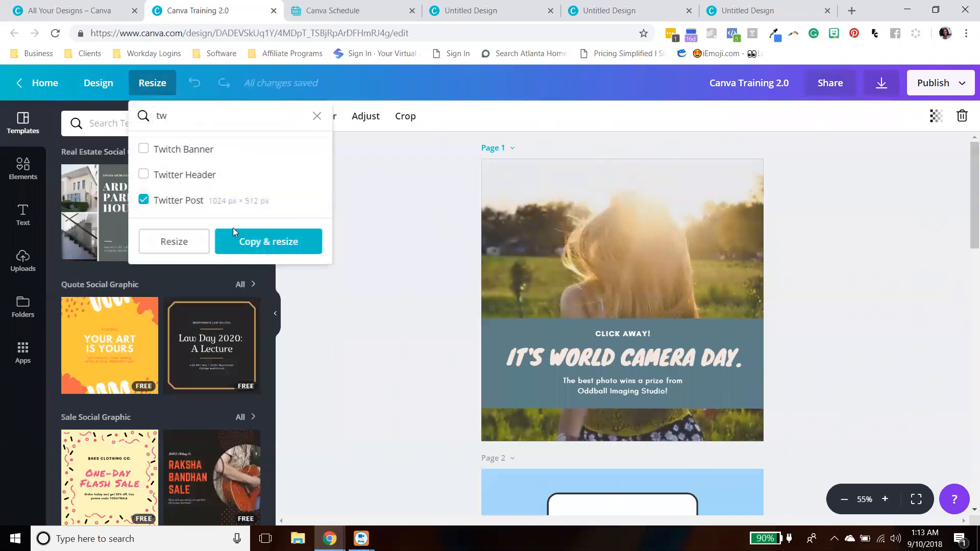
{"action": "left_click", "coordinate": [263, 246]}
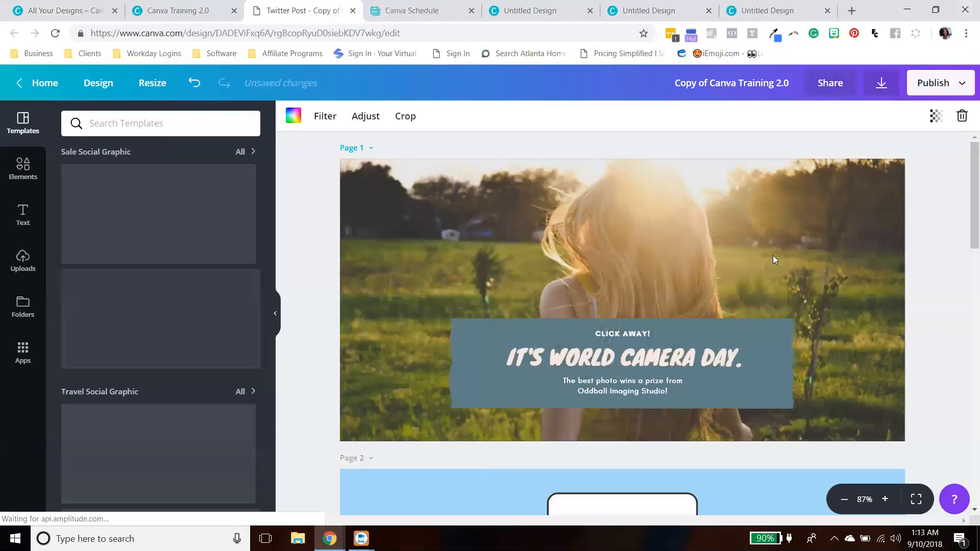
- Stretch the caption box on page 1 to span the full width of the page
{"action": "scroll", "coordinate": [916, 250], "scroll_direction": "down", "scroll_amount": 8}
{"action": "scroll", "coordinate": [914, 259], "scroll_direction": "down", "scroll_amount": 10}
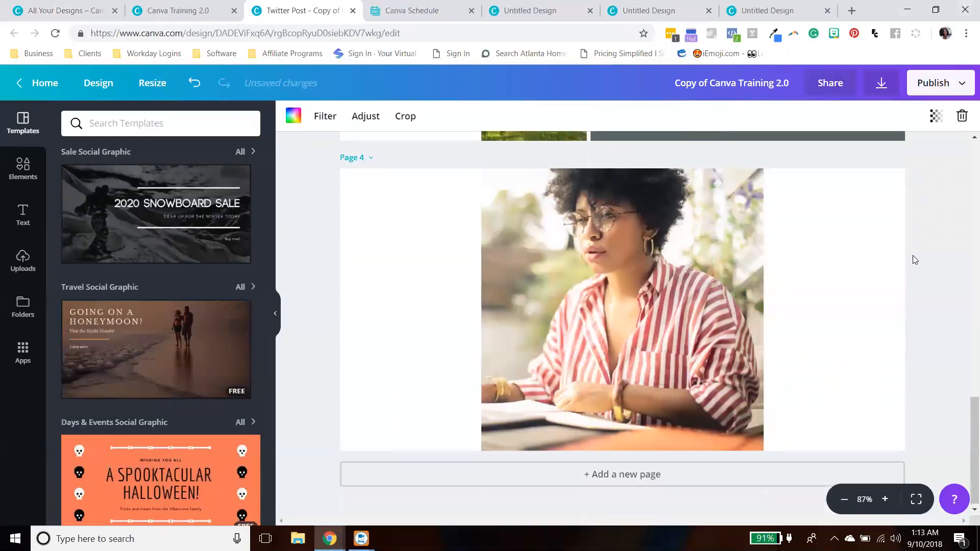
{"action": "scroll", "coordinate": [914, 258], "scroll_direction": "up", "scroll_amount": 18}
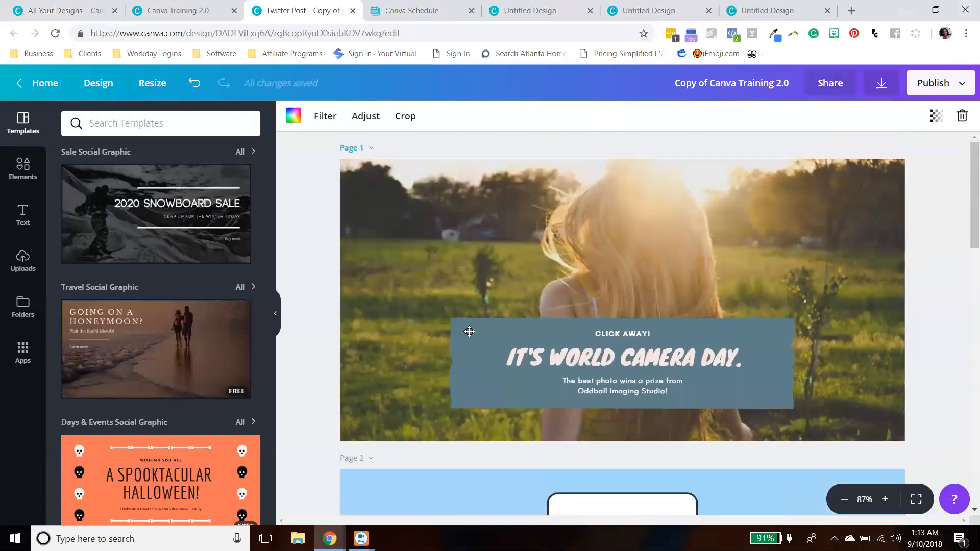
{"action": "left_click", "coordinate": [469, 331]}
{"action": "left_click_drag", "start_coordinate": [451, 351], "coordinate": [352, 375]}
{"action": "left_click_drag", "start_coordinate": [699, 340], "coordinate": [946, 327]}
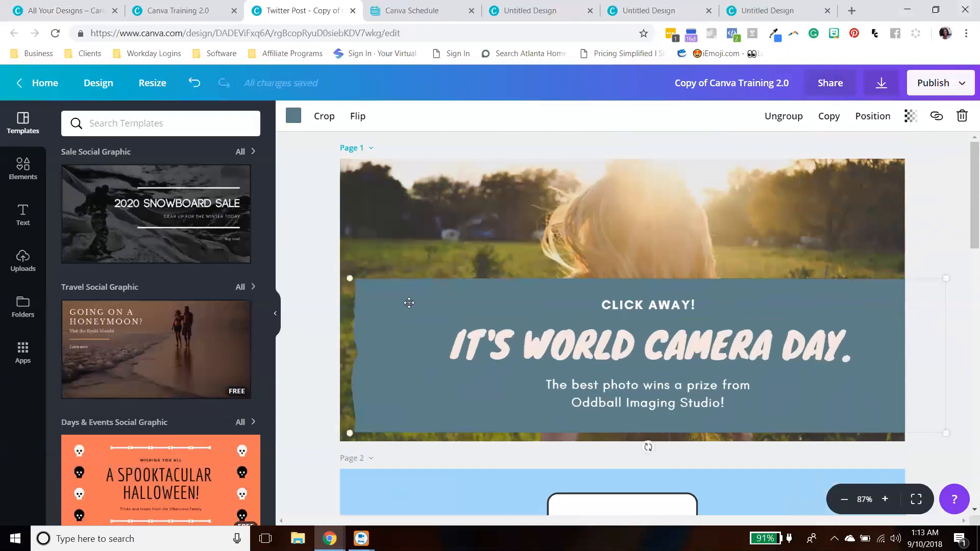
{"action": "left_click_drag", "start_coordinate": [349, 279], "coordinate": [300, 270]}
{"action": "left_click", "coordinate": [946, 336]}
- Widen the white text panel on page 2 to full width and move the Follow graphic up
{"action": "scroll", "coordinate": [934, 352], "scroll_direction": "down", "scroll_amount": 6}
{"action": "left_click", "coordinate": [468, 248]}
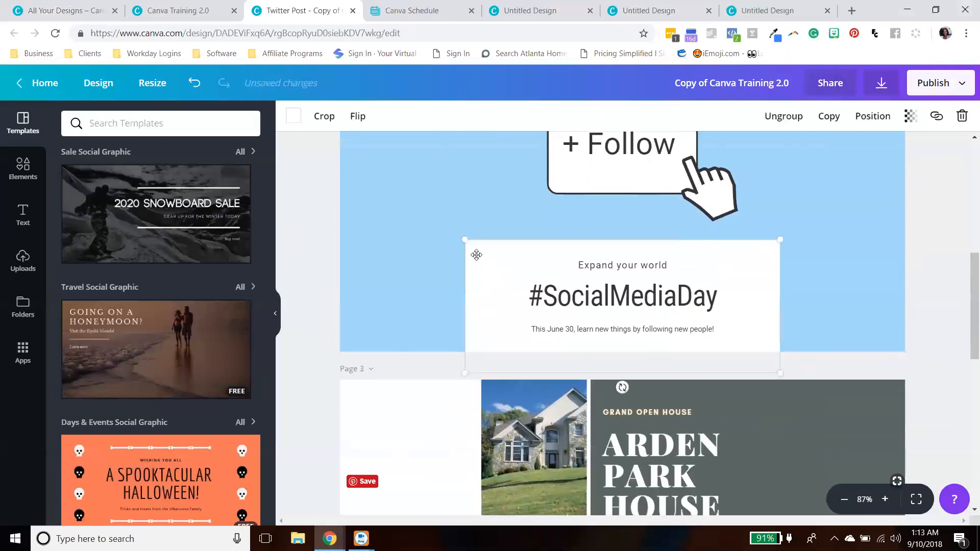
{"action": "left_click_drag", "start_coordinate": [464, 245], "coordinate": [315, 240]}
{"action": "left_click_drag", "start_coordinate": [781, 189], "coordinate": [944, 192]}
{"action": "left_click", "coordinate": [935, 277]}
{"action": "scroll", "coordinate": [936, 276], "scroll_direction": "up", "scroll_amount": 3}
{"action": "left_click_drag", "start_coordinate": [676, 237], "coordinate": [670, 205]}
{"action": "left_click_drag", "start_coordinate": [830, 299], "coordinate": [829, 344]}
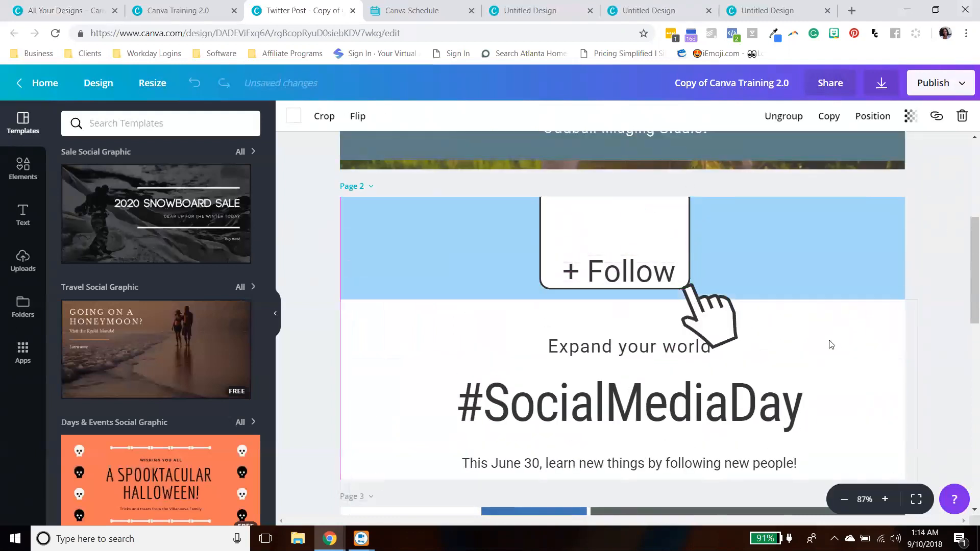
- Enlarge the page 3 photo grid to the left edge and extend the grey panel to meet it
{"action": "scroll", "coordinate": [831, 365], "scroll_direction": "down", "scroll_amount": 6}
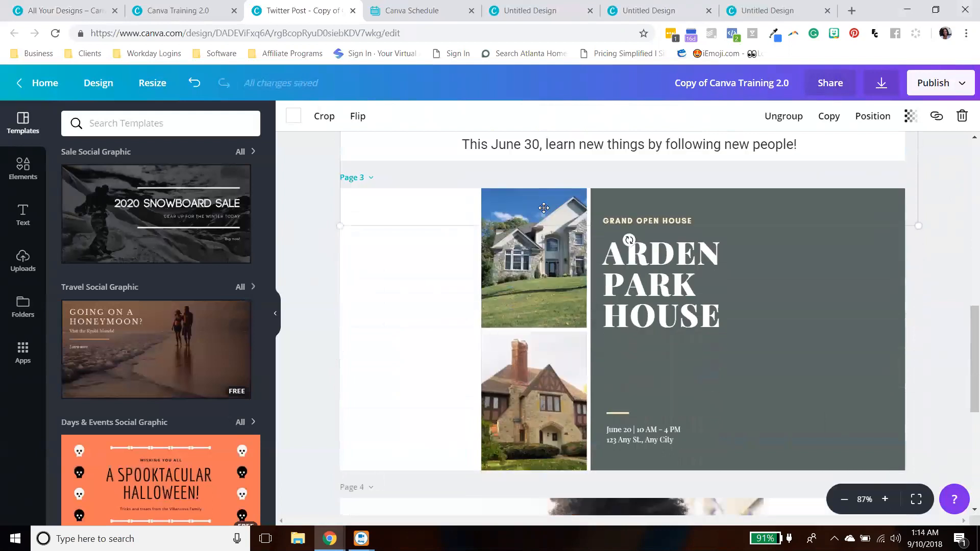
{"action": "left_click", "coordinate": [536, 210]}
{"action": "left_click_drag", "start_coordinate": [510, 208], "coordinate": [374, 208]}
{"action": "left_click_drag", "start_coordinate": [449, 188], "coordinate": [640, 197]}
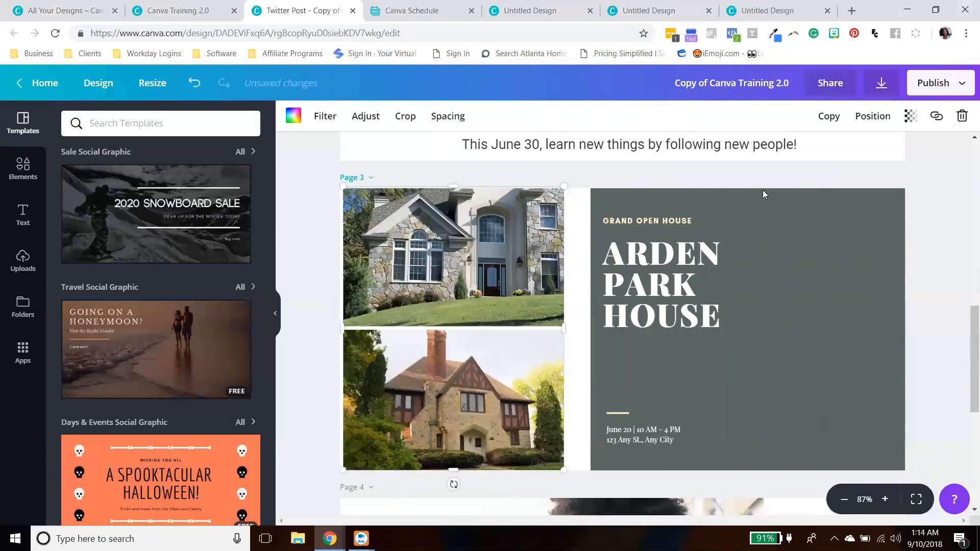
{"action": "left_click", "coordinate": [646, 198]}
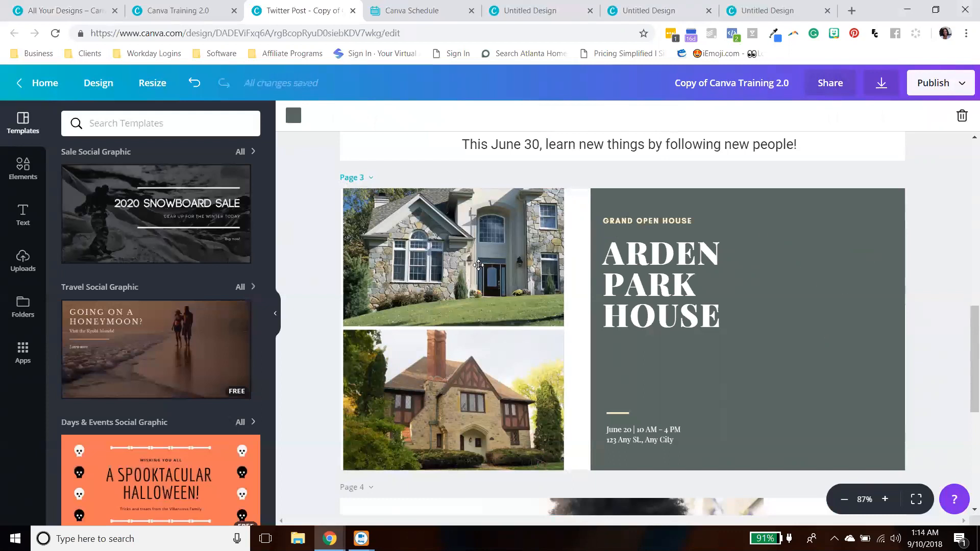
{"action": "left_click", "coordinate": [559, 198]}
{"action": "left_click", "coordinate": [560, 198]}
{"action": "left_click", "coordinate": [577, 208]}
{"action": "left_click_drag", "start_coordinate": [589, 192], "coordinate": [553, 209]}
{"action": "left_click", "coordinate": [747, 220]}
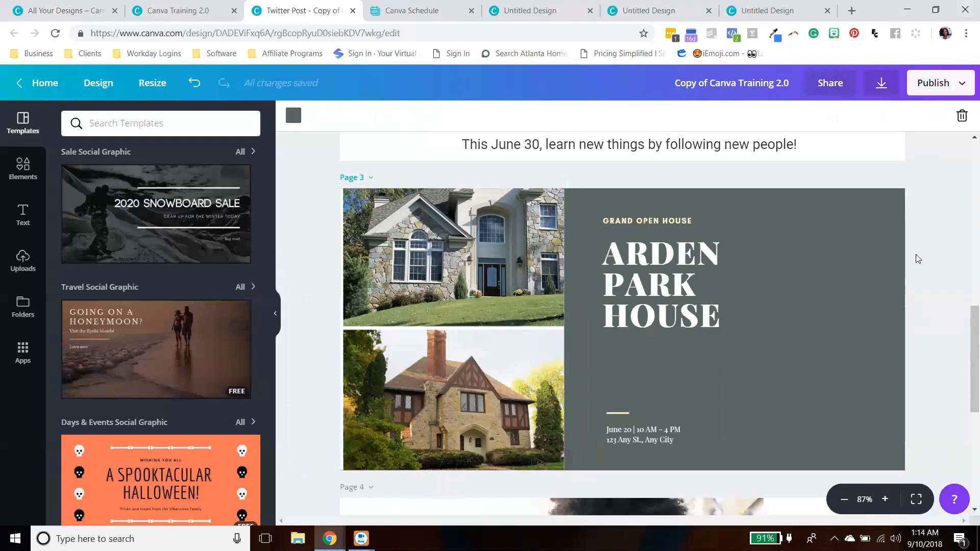
- Move the ARDEN PARK HOUSE heading and GRAND OPEN HOUSE label left and up on page 3
{"action": "left_click_drag", "start_coordinate": [692, 293], "coordinate": [655, 302]}
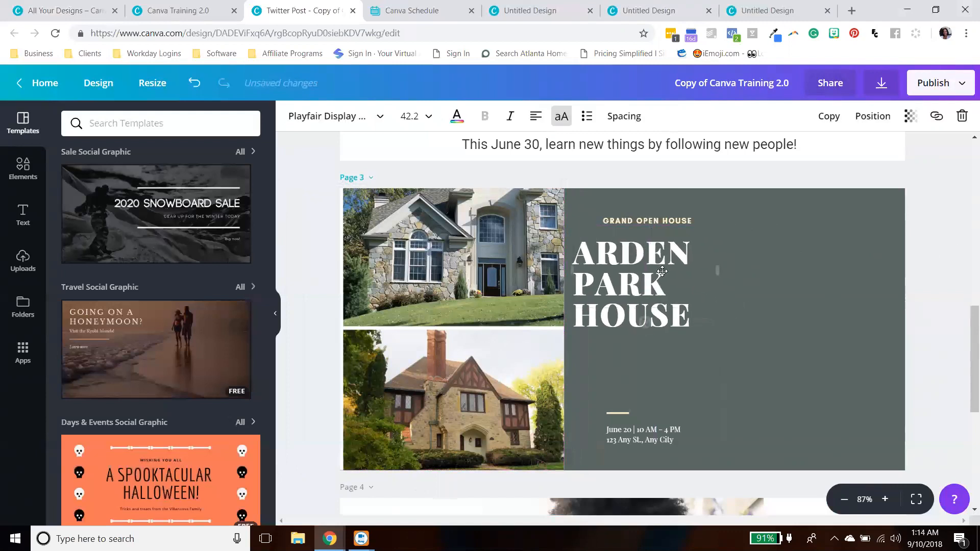
{"action": "left_click_drag", "start_coordinate": [671, 219], "coordinate": [648, 218]}
{"action": "mouse_move", "coordinate": [635, 277]}
{"action": "left_mouse_down"}
{"action": "mouse_move", "coordinate": [629, 269]}
{"action": "mouse_move", "coordinate": [636, 277]}
{"action": "left_mouse_up"}
{"action": "left_click_drag", "start_coordinate": [633, 220], "coordinate": [640, 220]}
{"action": "left_click_drag", "start_coordinate": [632, 261], "coordinate": [634, 253]}
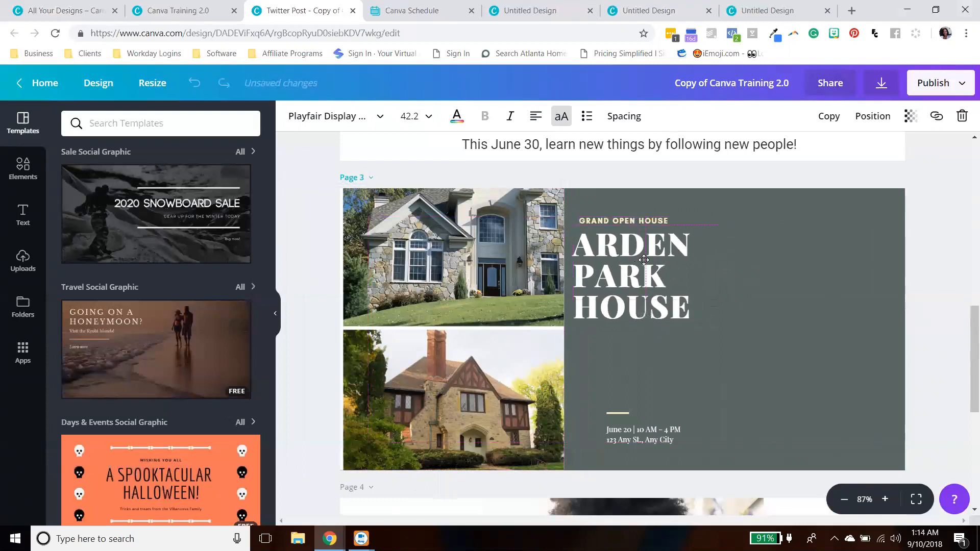
{"action": "left_click", "coordinate": [735, 379]}
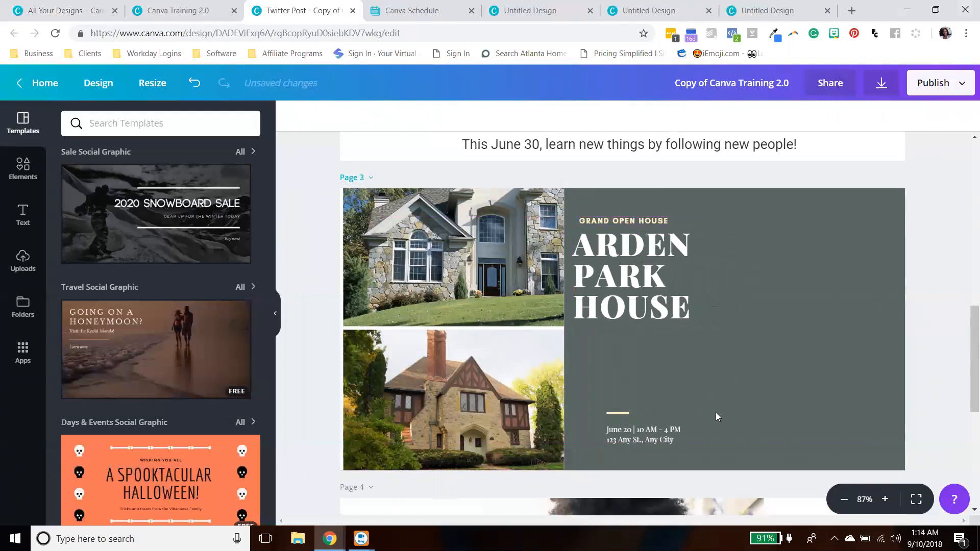
- Select the date and address block with its line and move it left under the heading
{"action": "scroll", "coordinate": [718, 412], "scroll_direction": "up", "scroll_amount": 1}
{"action": "scroll", "coordinate": [705, 398], "scroll_direction": "down", "scroll_amount": 3}
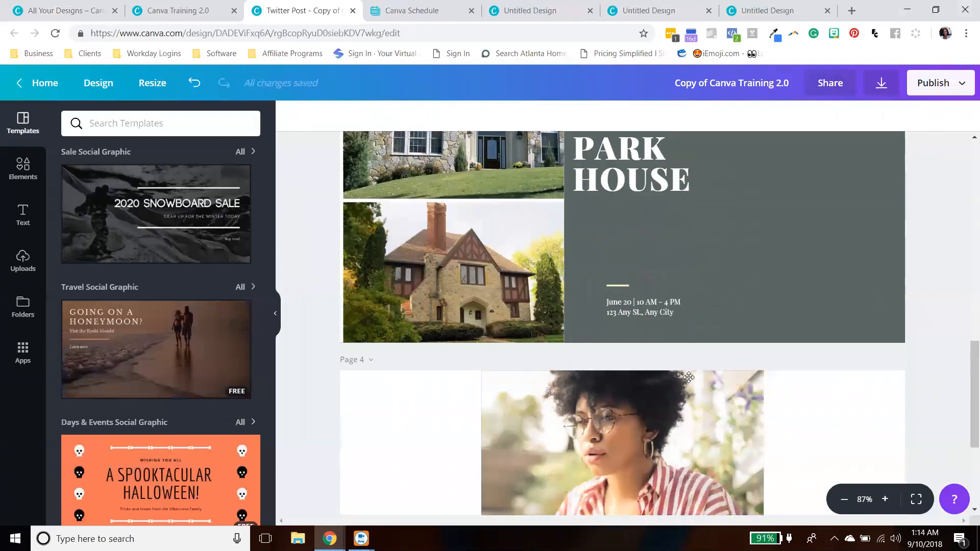
{"action": "scroll", "coordinate": [710, 301], "scroll_direction": "up", "scroll_amount": 3}
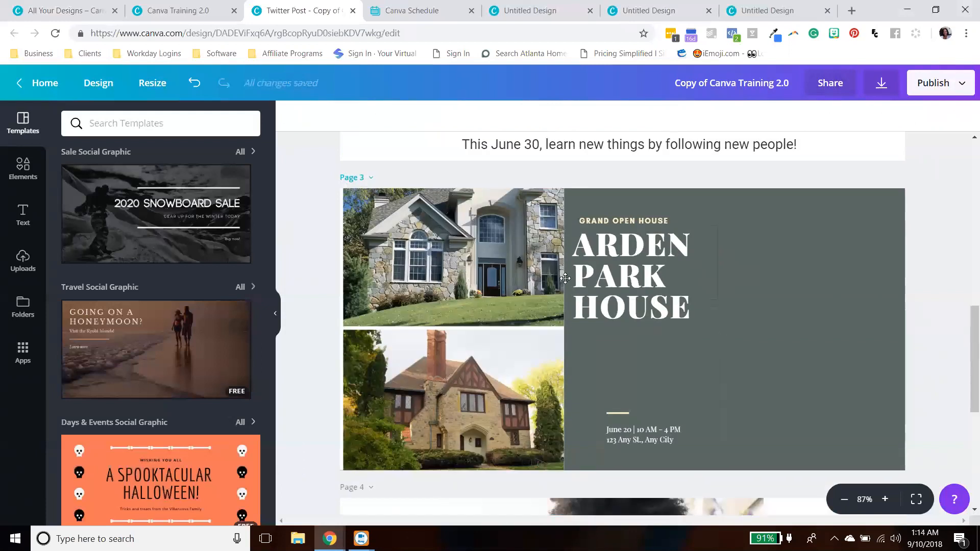
{"action": "scroll", "coordinate": [628, 409], "scroll_direction": "down", "scroll_amount": 3}
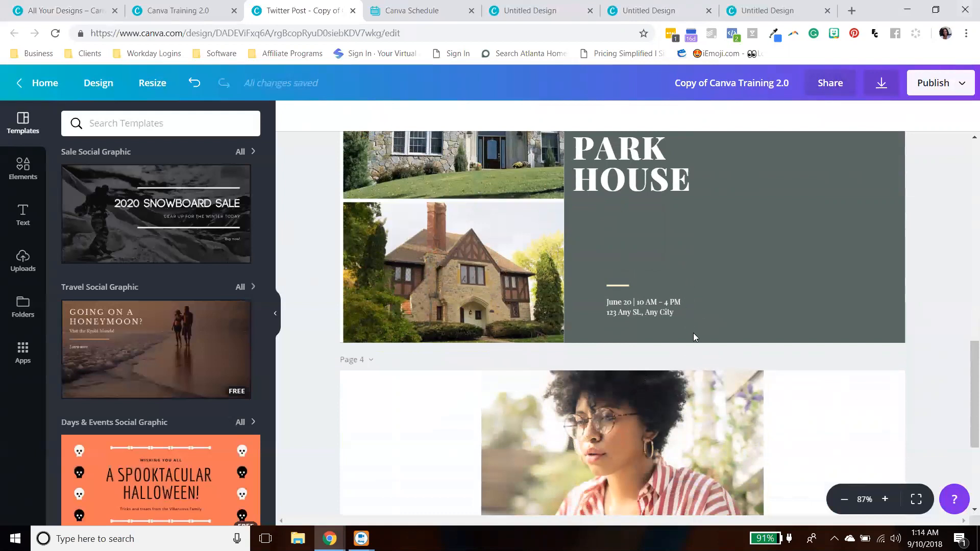
{"action": "left_click_drag", "start_coordinate": [704, 350], "coordinate": [584, 264]}
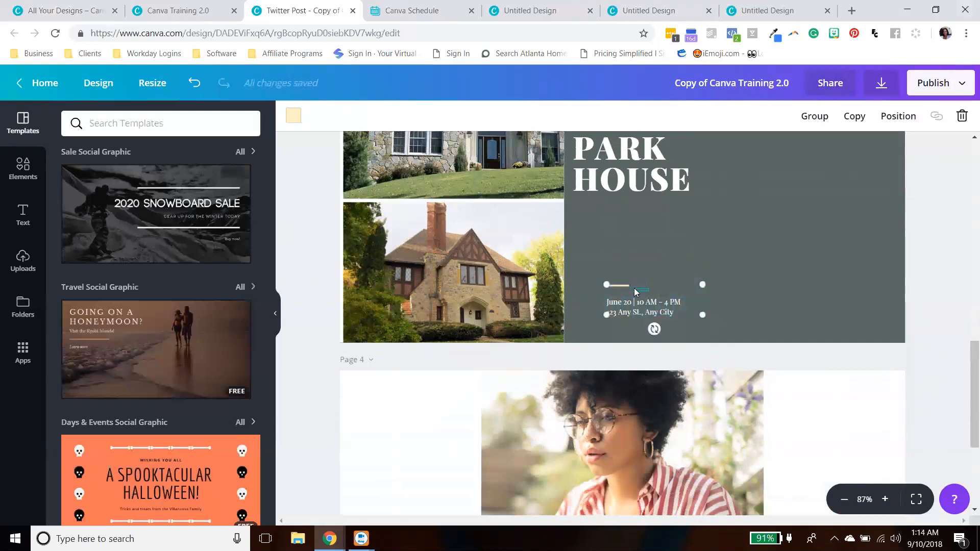
{"action": "left_click", "coordinate": [698, 349]}
{"action": "left_click_drag", "start_coordinate": [693, 354], "coordinate": [593, 267]}
{"action": "left_click", "coordinate": [626, 286]}
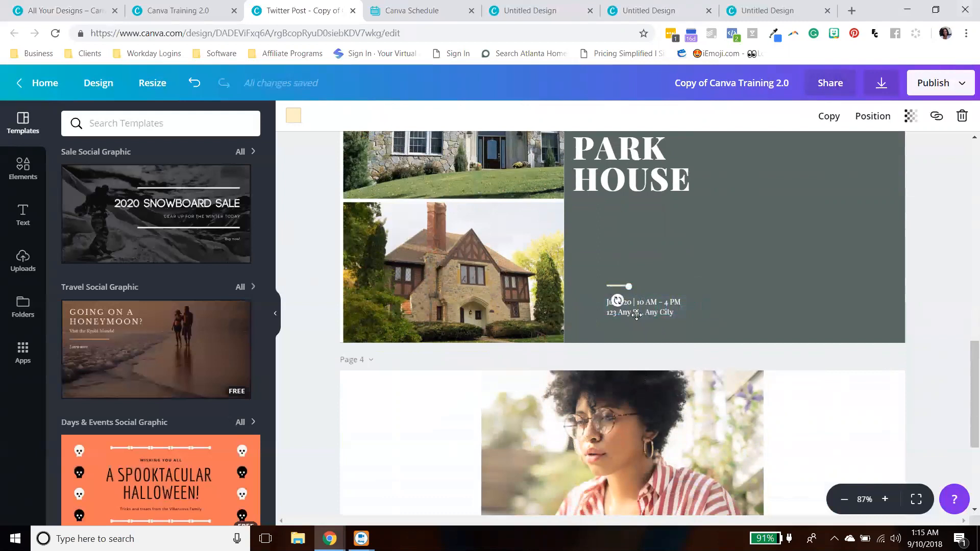
{"action": "left_click_drag", "start_coordinate": [693, 348], "coordinate": [590, 278]}
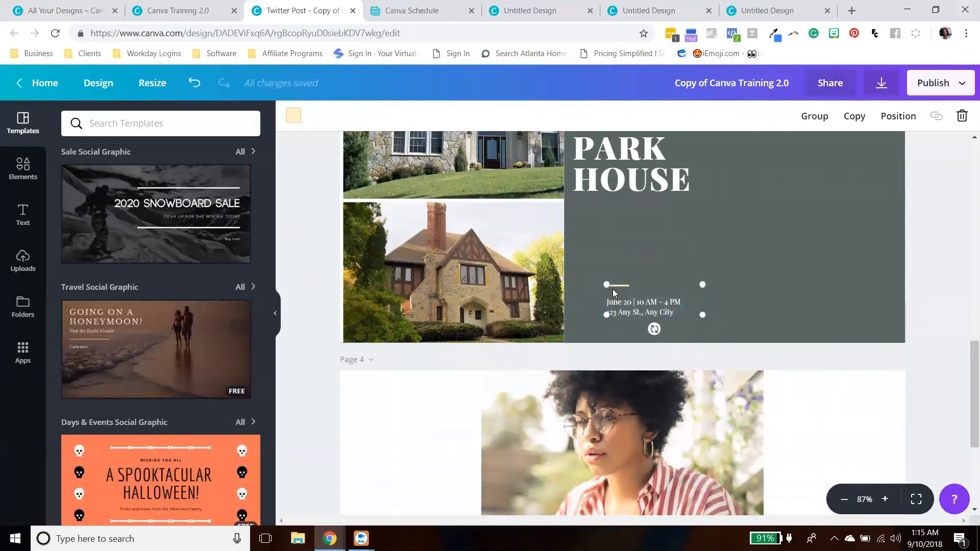
{"action": "left_click_drag", "start_coordinate": [657, 307], "coordinate": [623, 275]}
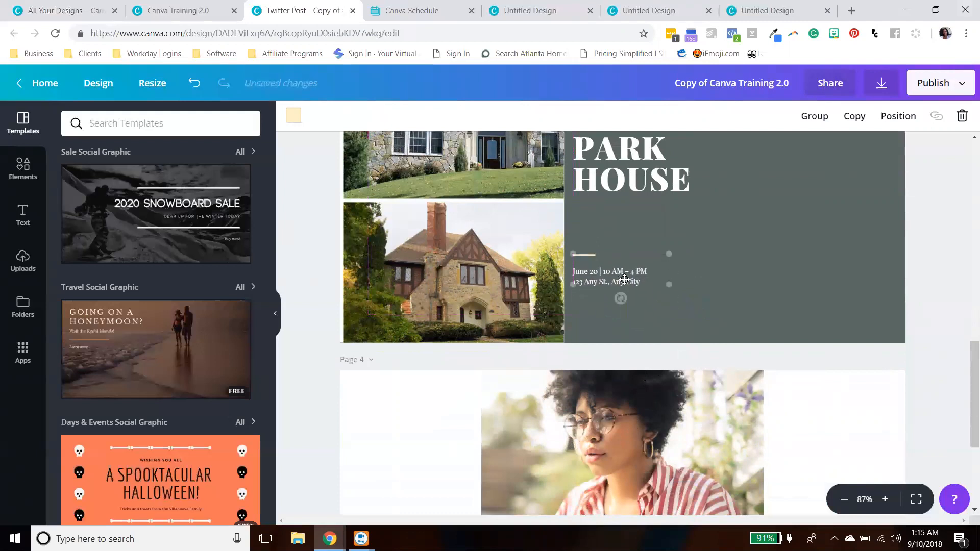
{"action": "left_click", "coordinate": [923, 350]}
- Stretch the page 4 photo of the woman to span the full width of the page
{"action": "scroll", "coordinate": [902, 338], "scroll_direction": "up", "scroll_amount": 3}
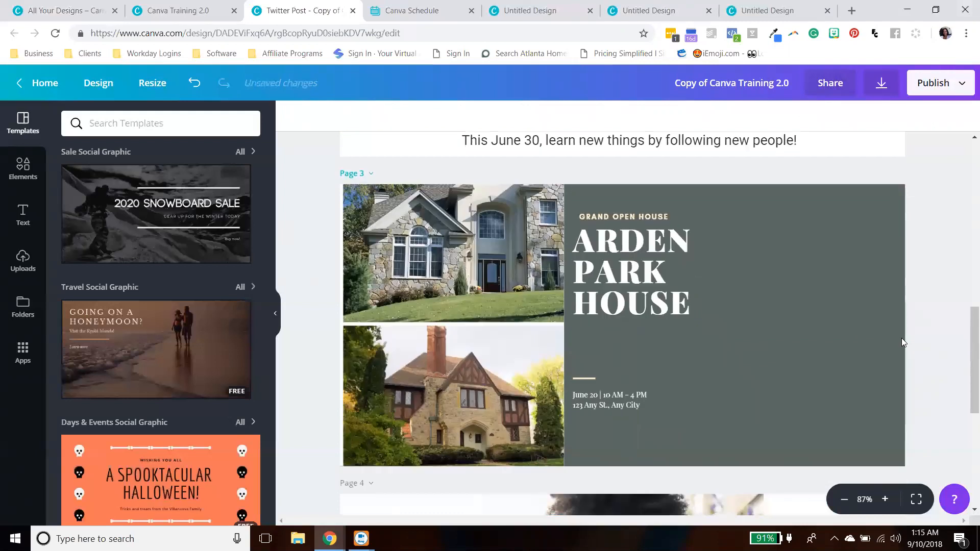
{"action": "scroll", "coordinate": [902, 338], "scroll_direction": "down", "scroll_amount": 2}
{"action": "scroll", "coordinate": [902, 339], "scroll_direction": "down", "scroll_amount": 5}
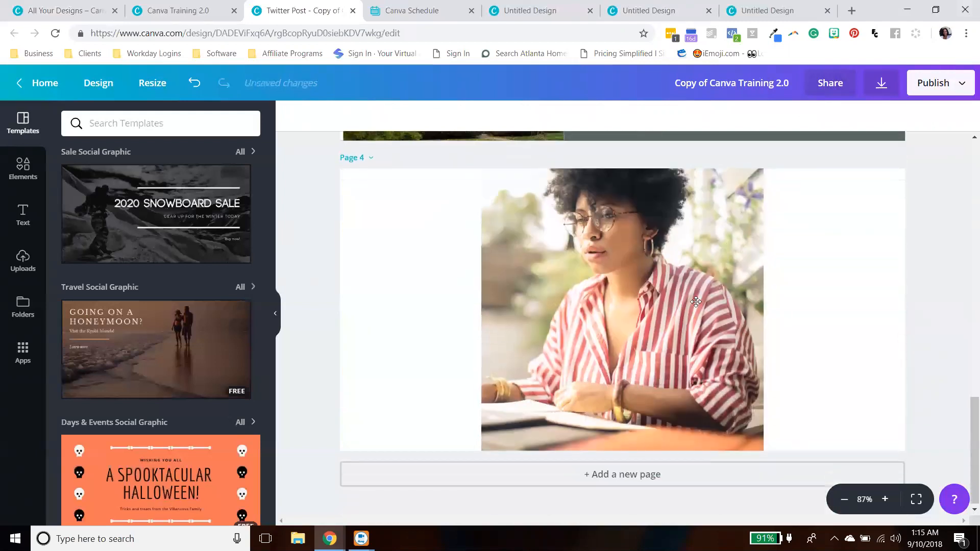
{"action": "left_click", "coordinate": [490, 249]}
{"action": "left_click_drag", "start_coordinate": [491, 308], "coordinate": [341, 308]}
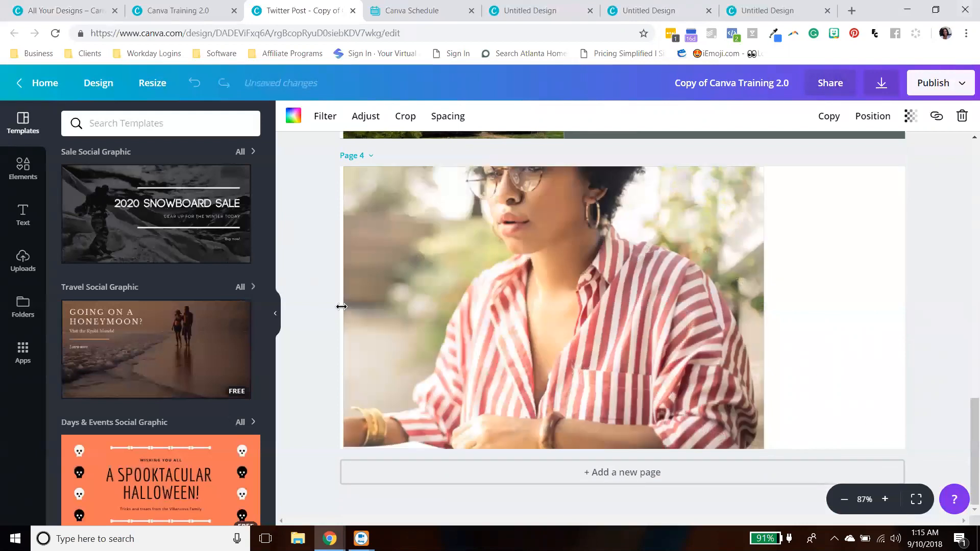
{"action": "left_click_drag", "start_coordinate": [765, 306], "coordinate": [924, 308]}
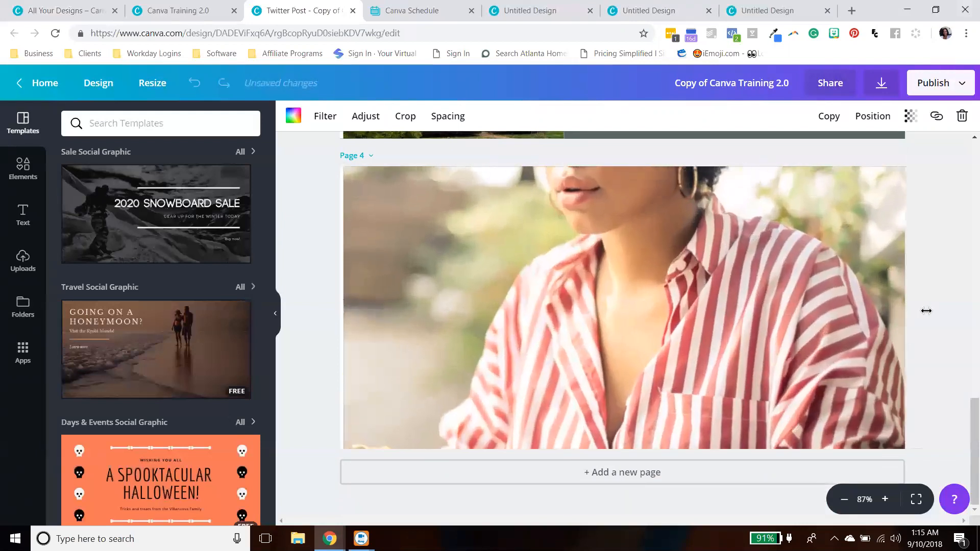
{"action": "left_click", "coordinate": [406, 117]}
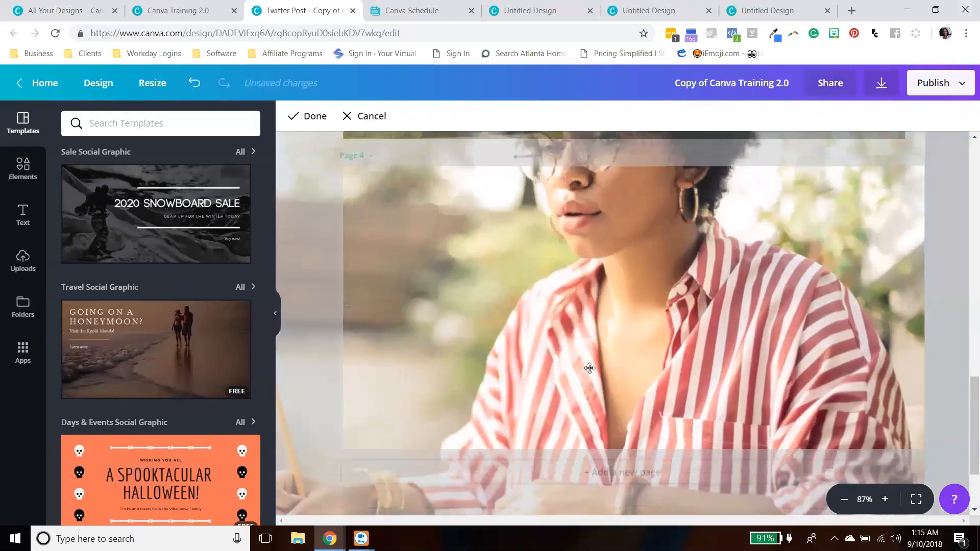
{"action": "left_click", "coordinate": [309, 117]}
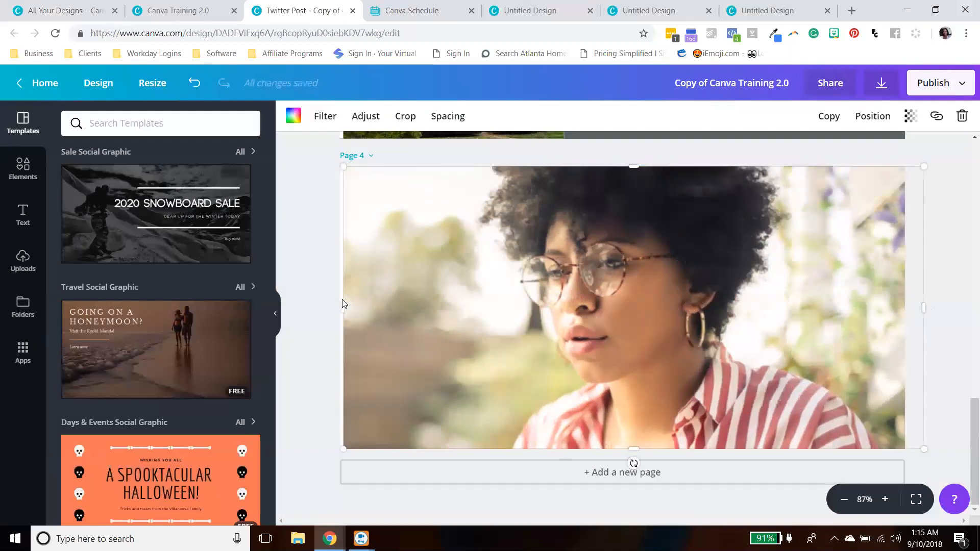
{"action": "left_click_drag", "start_coordinate": [341, 304], "coordinate": [337, 304]}
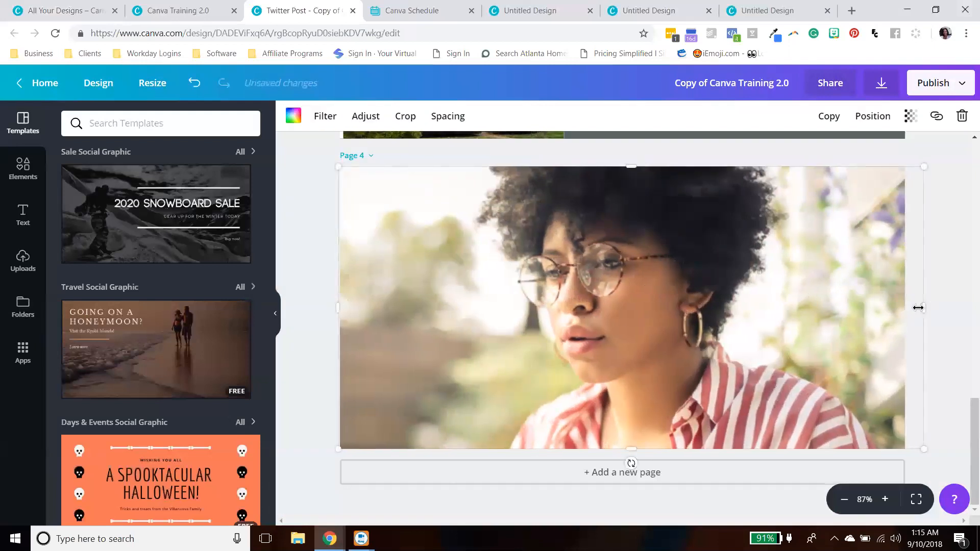
{"action": "left_click_drag", "start_coordinate": [913, 306], "coordinate": [897, 307]}
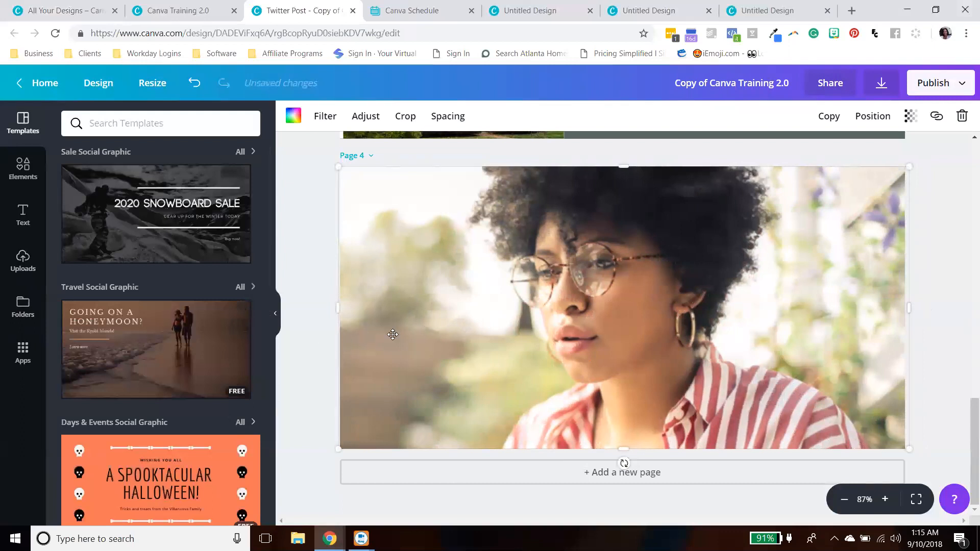
- Replace the page 4 photo with the uploaded "New Monday. New Week. New Goals." image
{"action": "left_click", "coordinate": [25, 266]}
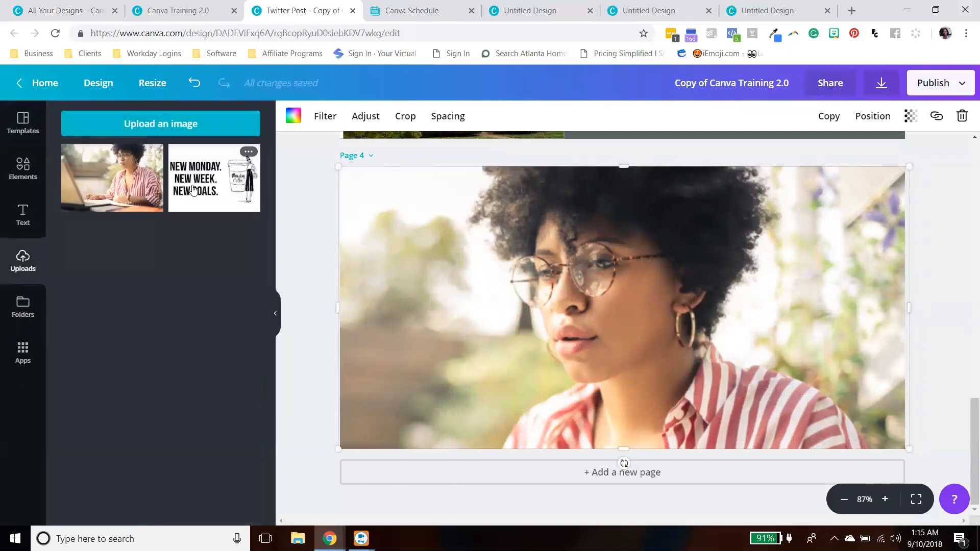
{"action": "left_click_drag", "start_coordinate": [193, 190], "coordinate": [775, 378]}
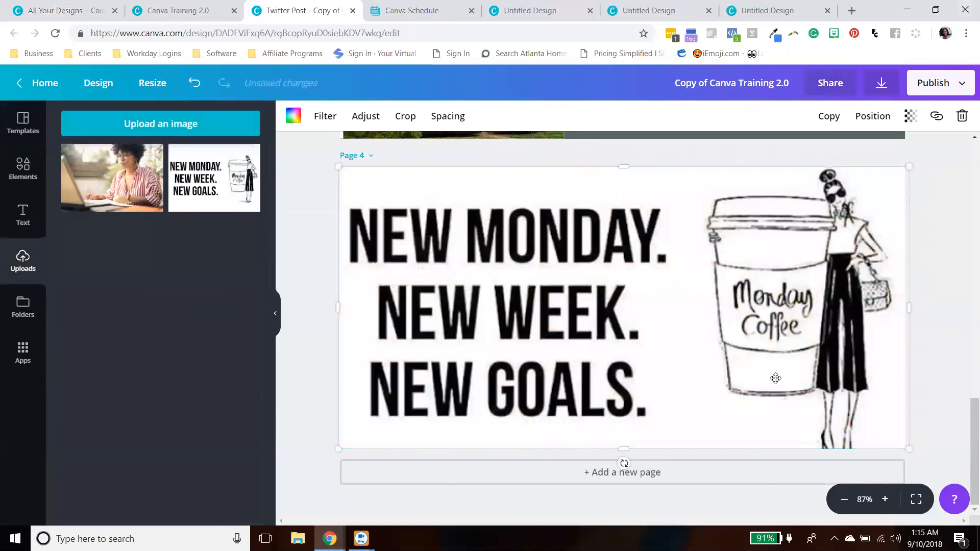
{"action": "left_click", "coordinate": [965, 323]}
- Change the page 1 heading "IT'S WORLD CAMERA DAY." to the Glacial Indifference font
{"action": "scroll", "coordinate": [958, 331], "scroll_direction": "up", "scroll_amount": 6}
{"action": "scroll", "coordinate": [958, 332], "scroll_direction": "down", "scroll_amount": 6}
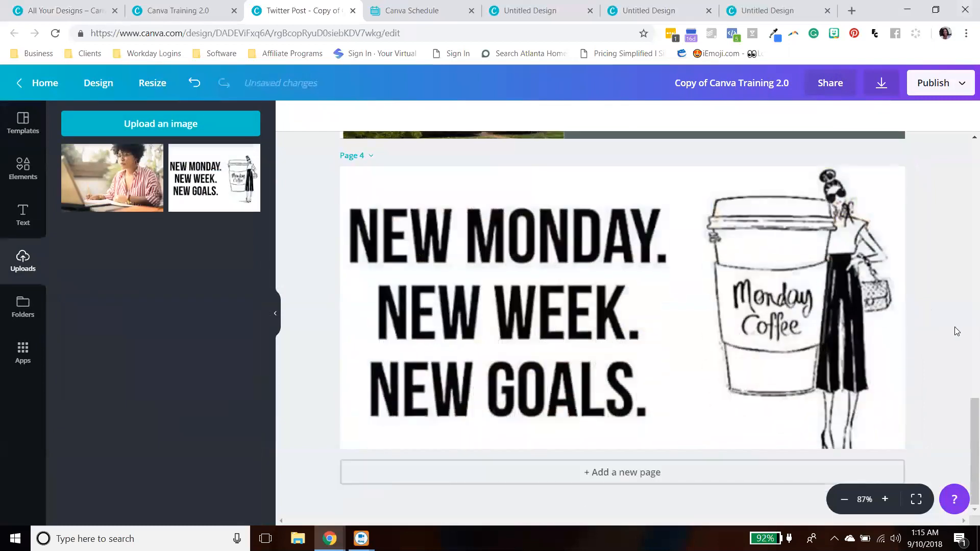
{"action": "scroll", "coordinate": [963, 322], "scroll_direction": "up", "scroll_amount": 10}
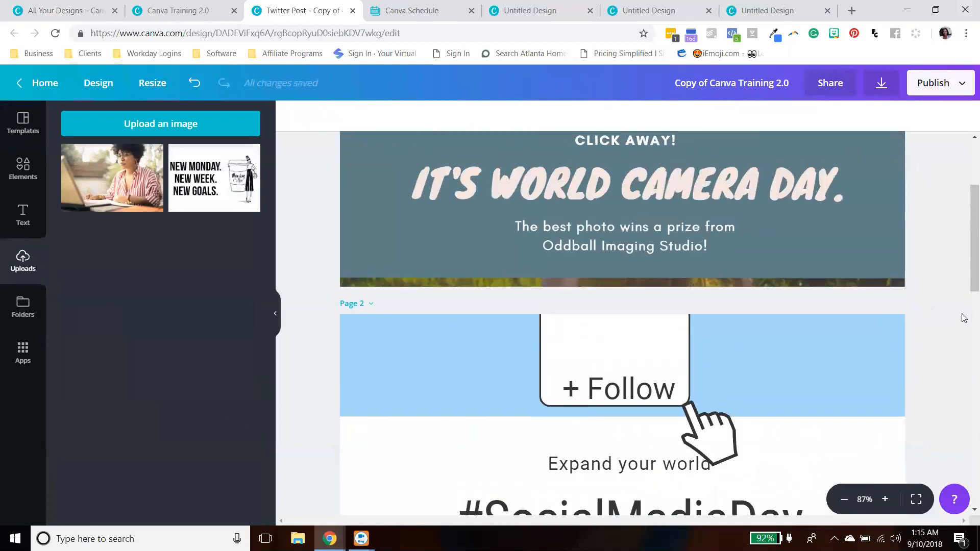
{"action": "scroll", "coordinate": [964, 318], "scroll_direction": "up", "scroll_amount": 3}
{"action": "scroll", "coordinate": [895, 344], "scroll_direction": "down", "scroll_amount": 14}
{"action": "scroll", "coordinate": [897, 349], "scroll_direction": "down", "scroll_amount": 4}
{"action": "scroll", "coordinate": [897, 349], "scroll_direction": "up", "scroll_amount": 12}
{"action": "scroll", "coordinate": [897, 350], "scroll_direction": "up", "scroll_amount": 1}
{"action": "left_click", "coordinate": [720, 324]}
{"action": "left_click_drag", "start_coordinate": [858, 305], "coordinate": [413, 326]}
{"action": "left_click", "coordinate": [728, 322]}
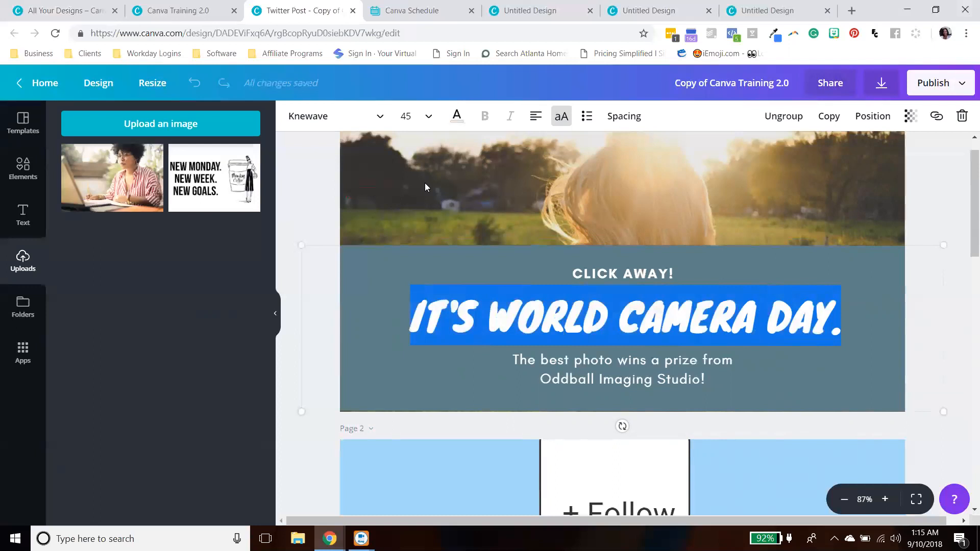
{"action": "left_click", "coordinate": [359, 123]}
{"action": "left_click", "coordinate": [364, 121]}
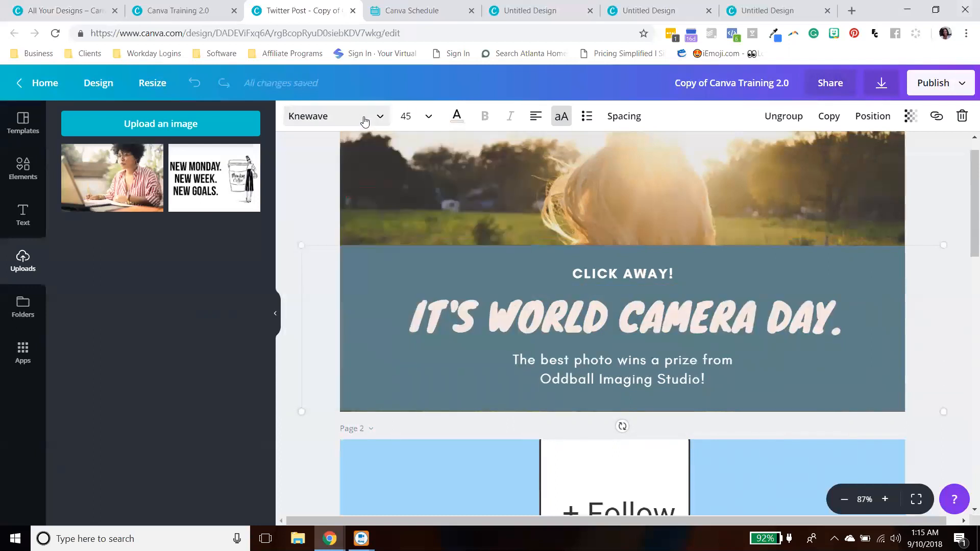
{"action": "left_click", "coordinate": [364, 121]}
{"action": "left_click", "coordinate": [332, 203]}
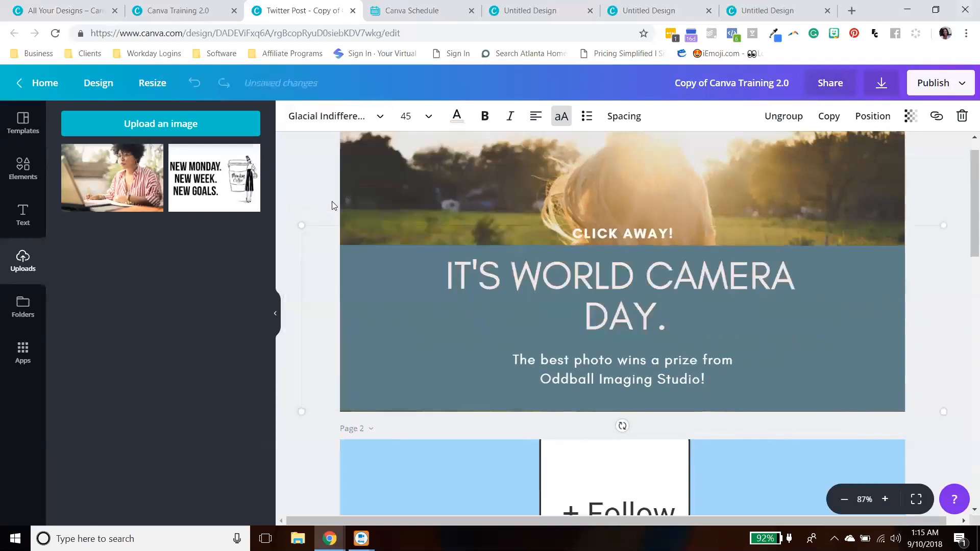
- Ungroup the page 1 heading and replace its text with "FRIDAY!"
{"action": "left_click", "coordinate": [960, 283]}
{"action": "left_click_drag", "start_coordinate": [693, 293], "coordinate": [671, 292]}
{"action": "left_click", "coordinate": [786, 117]}
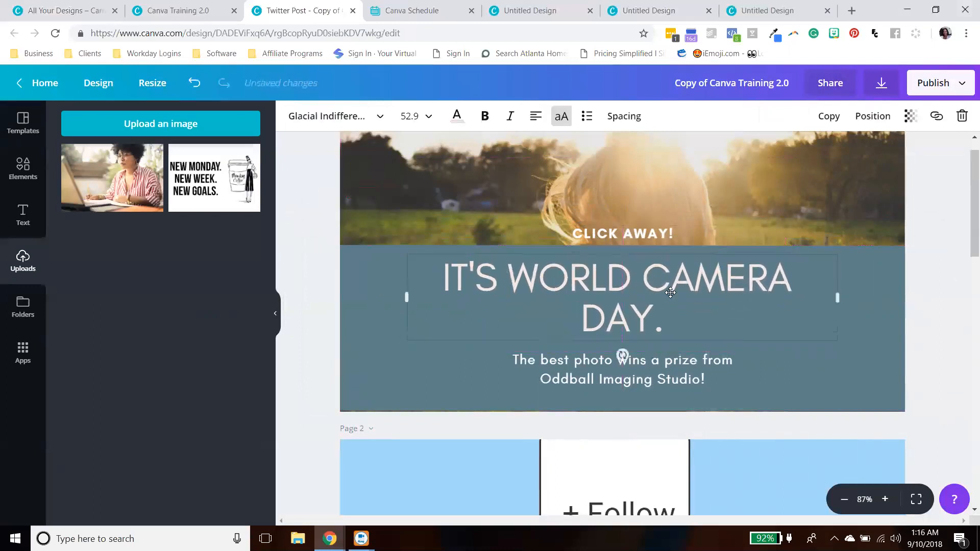
{"action": "key", "text": "Return"}
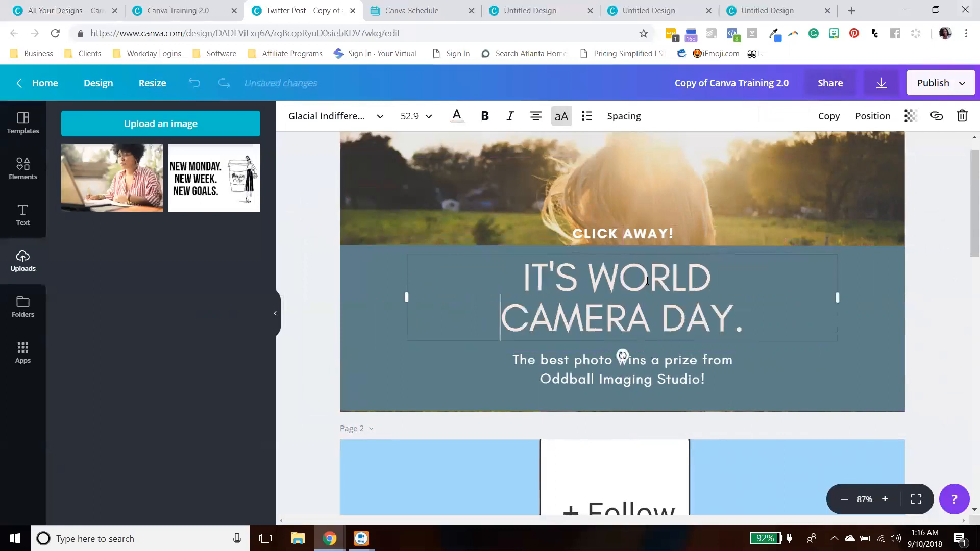
{"action": "left_click", "coordinate": [915, 332]}
{"action": "left_click", "coordinate": [702, 317]}
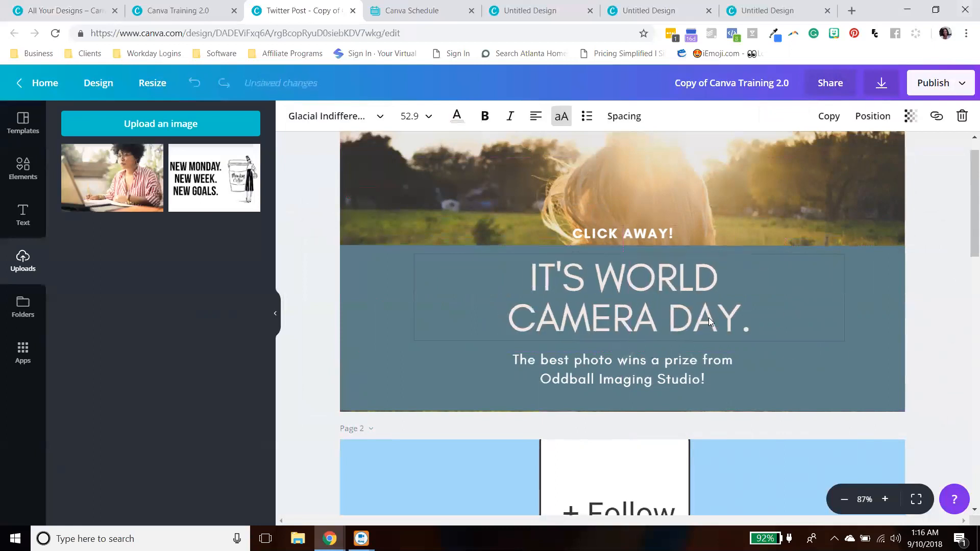
{"action": "left_click_drag", "start_coordinate": [747, 315], "coordinate": [513, 279]}
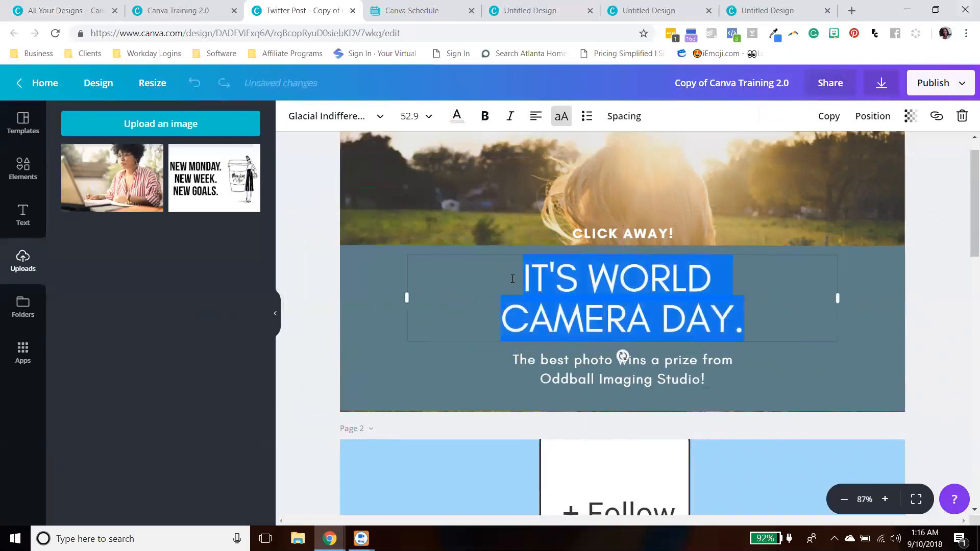
{"action": "type", "text": "FIR"}
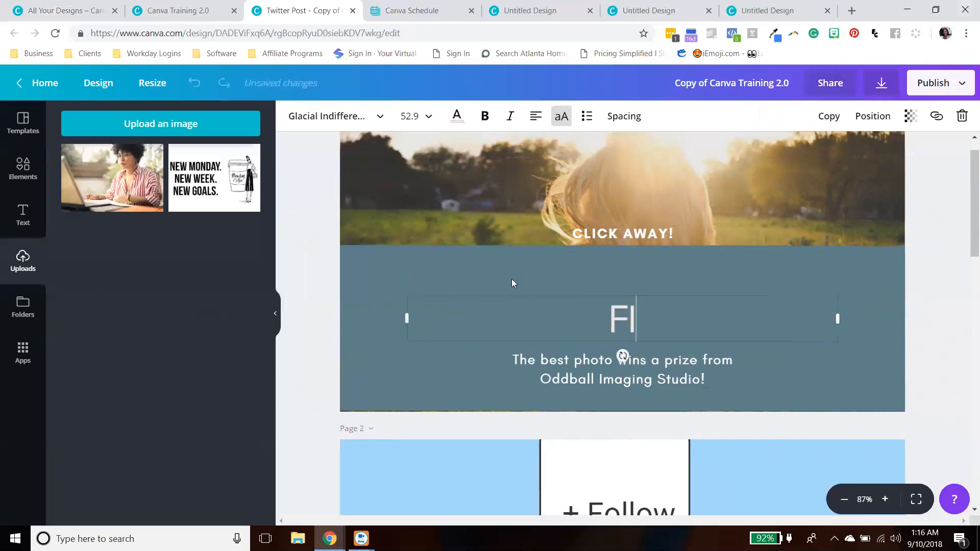
{"action": "key", "text": "BackSpace"}
{"action": "key", "text": "BackSpace"}
{"action": "type", "text": "RIDAY!"}
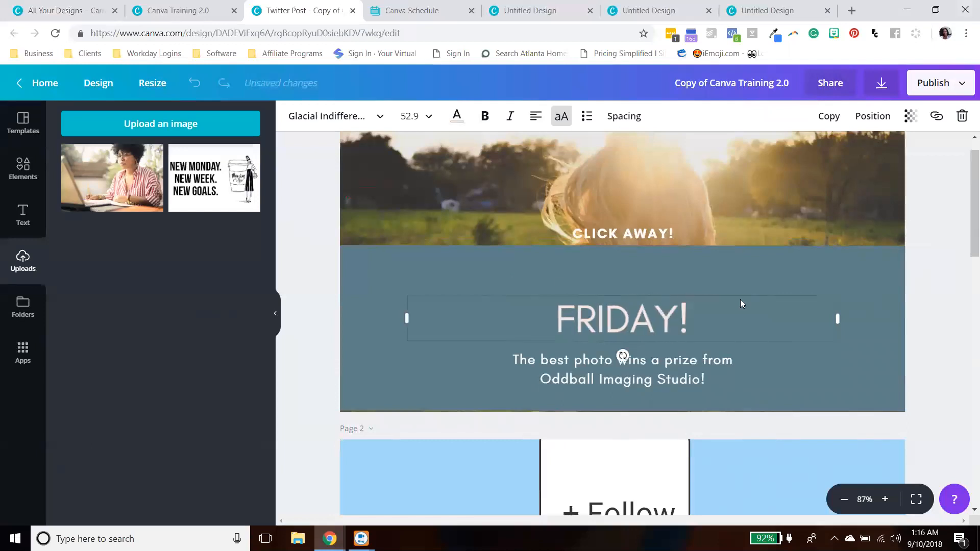
- Move the FRIDAY! heading up and shift the prize subtitle slightly right on page 1
{"action": "left_click", "coordinate": [918, 315]}
{"action": "left_click_drag", "start_coordinate": [669, 313], "coordinate": [669, 300]}
{"action": "mouse_move", "coordinate": [661, 378]}
{"action": "left_mouse_down"}
{"action": "mouse_move", "coordinate": [746, 327]}
{"action": "mouse_move", "coordinate": [828, 374]}
{"action": "mouse_move", "coordinate": [666, 378]}
{"action": "mouse_move", "coordinate": [678, 374]}
{"action": "left_mouse_up"}
{"action": "left_click", "coordinate": [933, 338]}
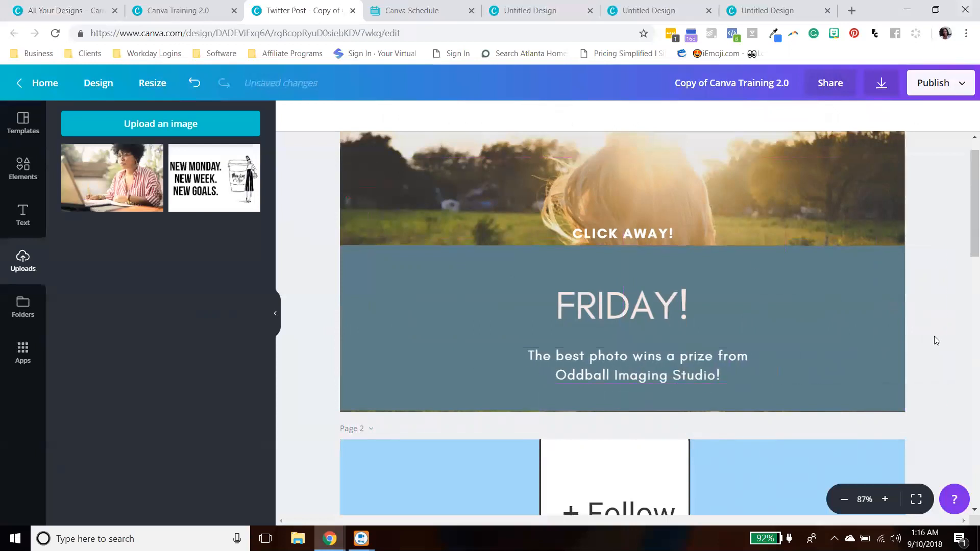
- Recolor page 1's lower text panel red from the secondary palette
{"action": "scroll", "coordinate": [932, 331], "scroll_direction": "up", "scroll_amount": 1}
{"action": "scroll", "coordinate": [930, 330], "scroll_direction": "down", "scroll_amount": 1}
{"action": "scroll", "coordinate": [914, 333], "scroll_direction": "up", "scroll_amount": 2}
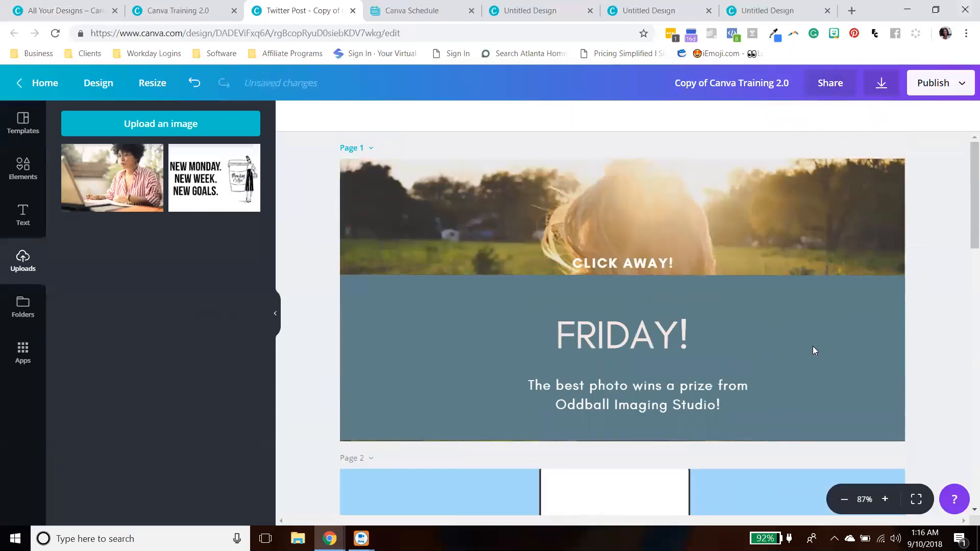
{"action": "left_click", "coordinate": [388, 345]}
{"action": "left_click", "coordinate": [293, 116]}
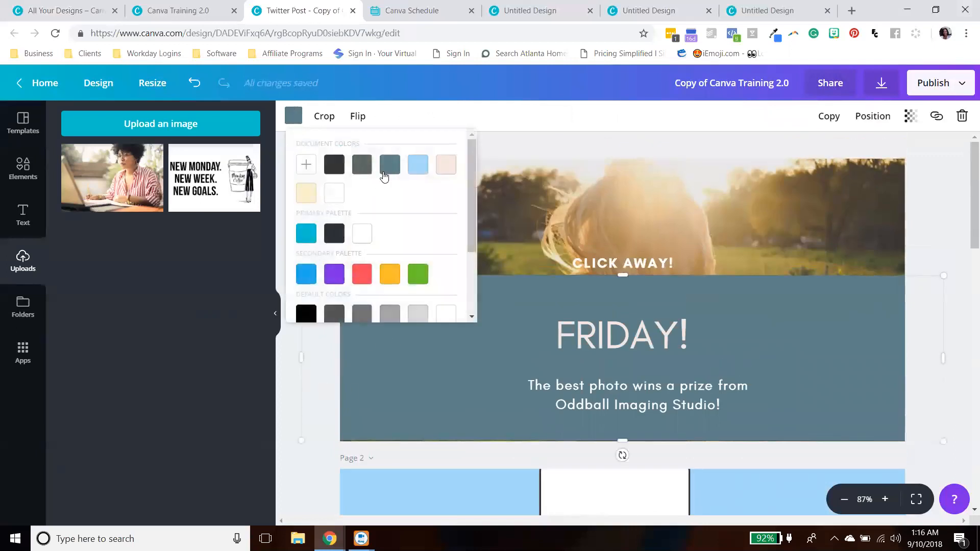
{"action": "left_click", "coordinate": [416, 166]}
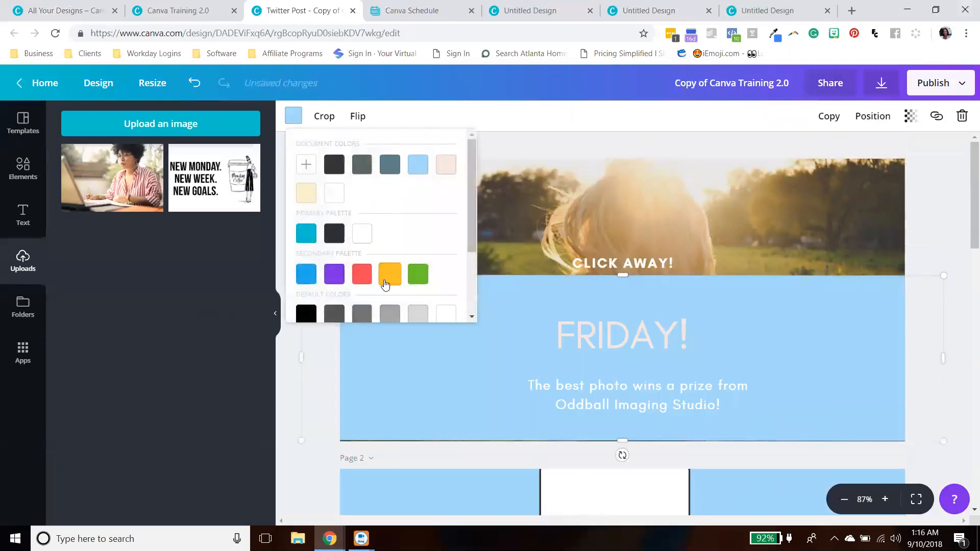
{"action": "left_click", "coordinate": [362, 274]}
{"action": "left_click", "coordinate": [952, 240]}
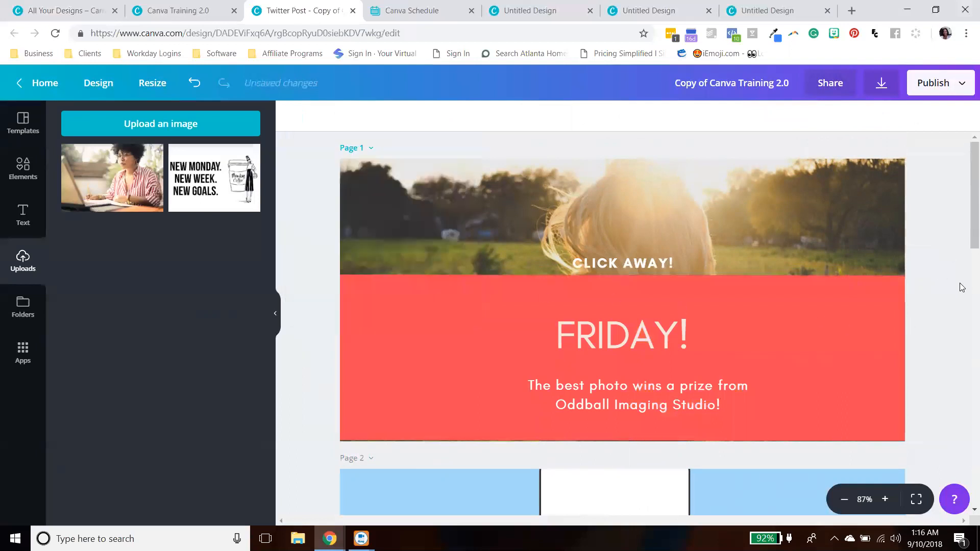
- Move the pointing-hand graphic on page 2 down and to the right
{"action": "scroll", "coordinate": [959, 285], "scroll_direction": "down", "scroll_amount": 8}
{"action": "scroll", "coordinate": [951, 291], "scroll_direction": "up", "scroll_amount": 2}
{"action": "scroll", "coordinate": [951, 291], "scroll_direction": "down", "scroll_amount": 4}
{"action": "scroll", "coordinate": [951, 291], "scroll_direction": "up", "scroll_amount": 2}
{"action": "left_click", "coordinate": [732, 223]}
{"action": "left_click_drag", "start_coordinate": [731, 223], "coordinate": [797, 257]}
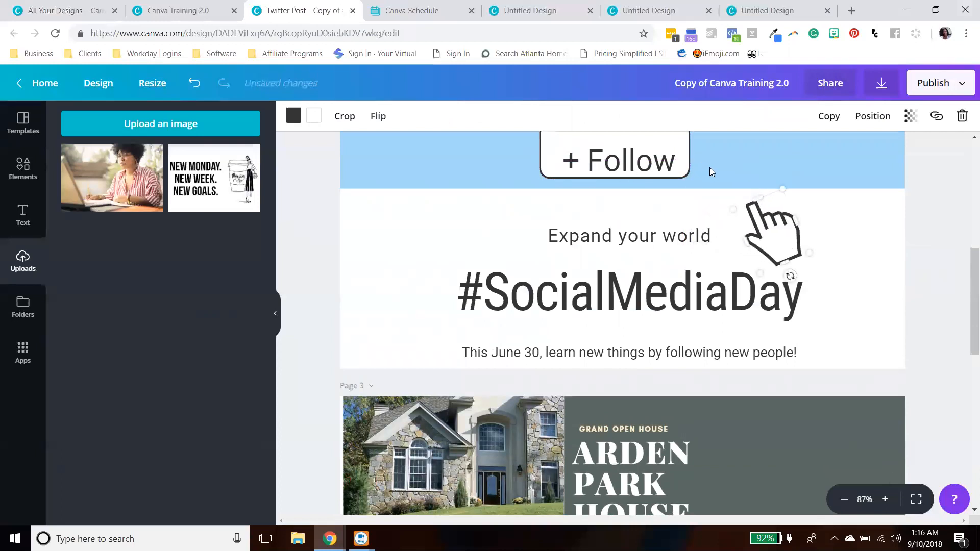
- Ungroup page 2's text block and move the "Expand your world" and #SocialMediaDay lines down
{"action": "scroll", "coordinate": [712, 170], "scroll_direction": "up", "scroll_amount": 2}
{"action": "scroll", "coordinate": [911, 324], "scroll_direction": "down", "scroll_amount": 3}
{"action": "scroll", "coordinate": [925, 336], "scroll_direction": "down", "scroll_amount": 1}
{"action": "scroll", "coordinate": [925, 336], "scroll_direction": "up", "scroll_amount": 2}
{"action": "left_click", "coordinate": [497, 240]}
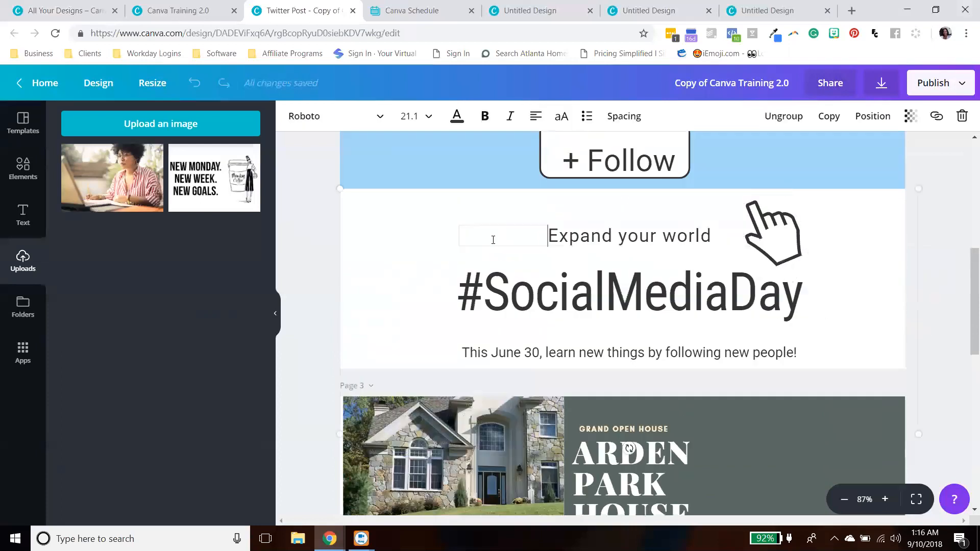
{"action": "left_click", "coordinate": [431, 284]}
{"action": "left_click", "coordinate": [365, 216]}
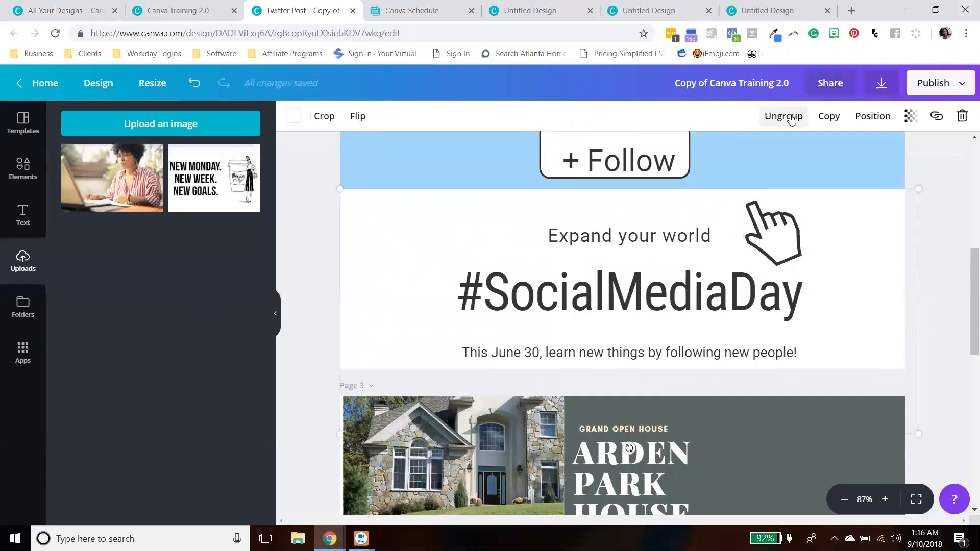
{"action": "left_click", "coordinate": [784, 116]}
{"action": "mouse_move", "coordinate": [651, 285]}
{"action": "left_mouse_down"}
{"action": "mouse_move", "coordinate": [650, 294]}
{"action": "mouse_move", "coordinate": [643, 274]}
{"action": "left_mouse_up"}
{"action": "left_click", "coordinate": [499, 220]}
{"action": "left_click", "coordinate": [437, 247]}
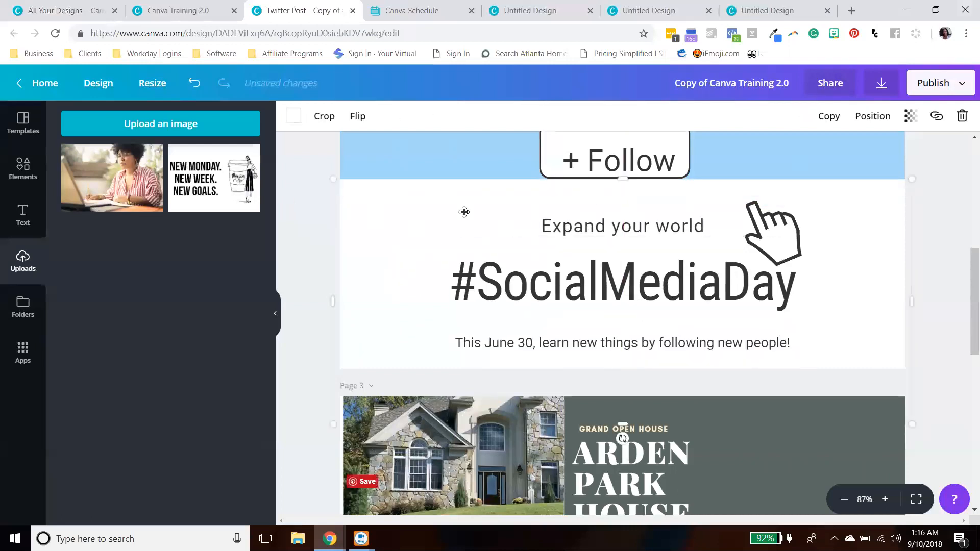
{"action": "left_click_drag", "start_coordinate": [663, 290], "coordinate": [663, 301]}
{"action": "left_click_drag", "start_coordinate": [628, 227], "coordinate": [628, 243]}
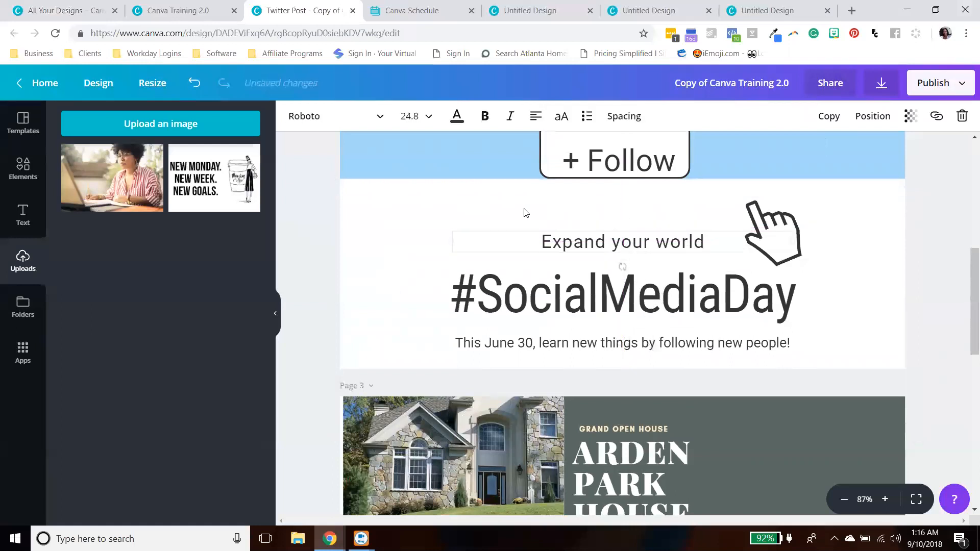
- Move the pointing-hand graphic lower beside the #SocialMediaDay hashtag
{"action": "left_click", "coordinate": [556, 216]}
{"action": "left_click_drag", "start_coordinate": [623, 184], "coordinate": [622, 203]}
{"action": "left_click_drag", "start_coordinate": [760, 235], "coordinate": [767, 257]}
- Reposition the + Follow button and its text to the centre of page 2's blue band
{"action": "scroll", "coordinate": [684, 178], "scroll_direction": "up", "scroll_amount": 3}
{"action": "mouse_move", "coordinate": [632, 244]}
{"action": "left_mouse_down"}
{"action": "mouse_move", "coordinate": [639, 252]}
{"action": "mouse_move", "coordinate": [639, 244]}
{"action": "left_mouse_up"}
{"action": "left_click_drag", "start_coordinate": [624, 279], "coordinate": [627, 260]}
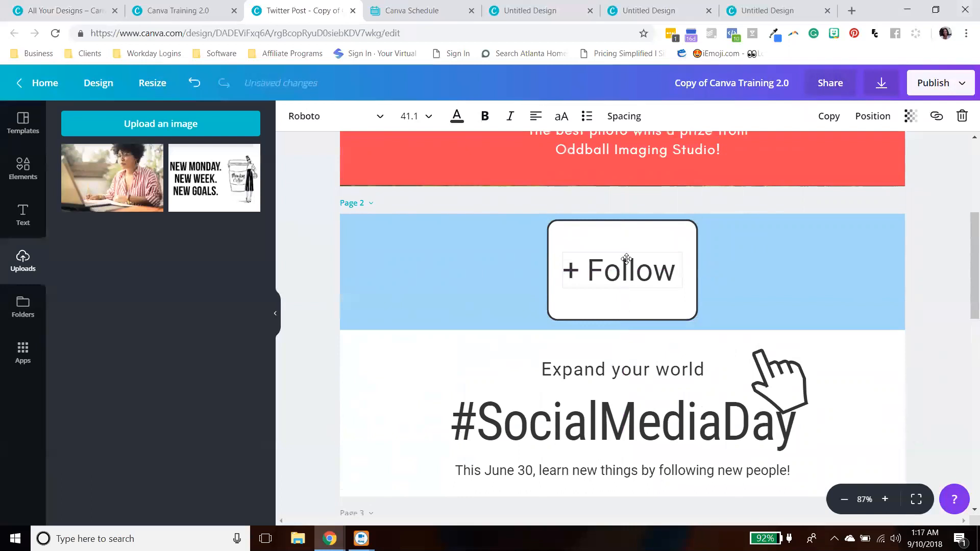
{"action": "left_click", "coordinate": [657, 236]}
{"action": "left_click_drag", "start_coordinate": [623, 221], "coordinate": [652, 263]}
{"action": "left_click", "coordinate": [612, 238]}
{"action": "left_click_drag", "start_coordinate": [624, 229], "coordinate": [638, 246]}
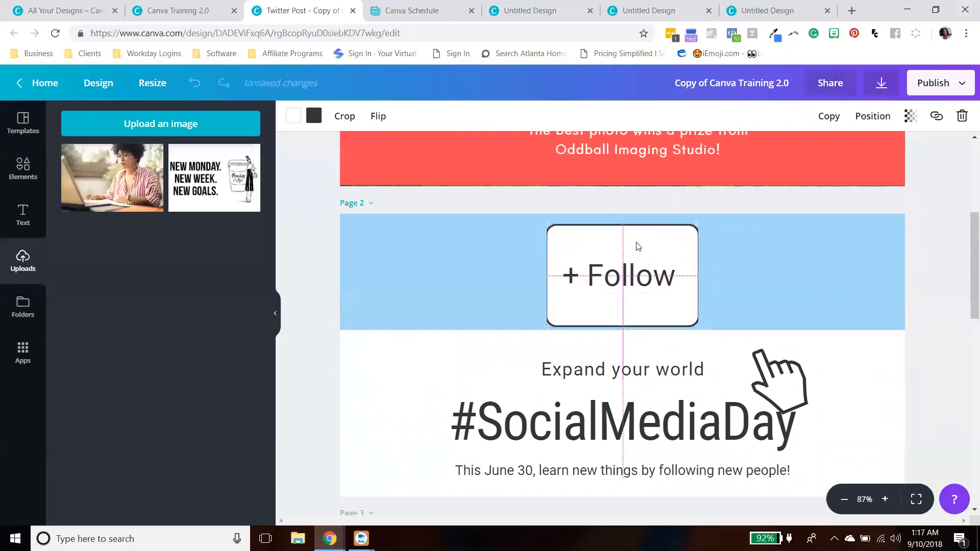
{"action": "left_click", "coordinate": [957, 291]}
- Widen the ARDEN PARK HOUSE heading's text box on page 3
{"action": "scroll", "coordinate": [964, 280], "scroll_direction": "down", "scroll_amount": 6}
{"action": "scroll", "coordinate": [967, 278], "scroll_direction": "down", "scroll_amount": 4}
{"action": "scroll", "coordinate": [763, 269], "scroll_direction": "up", "scroll_amount": 5}
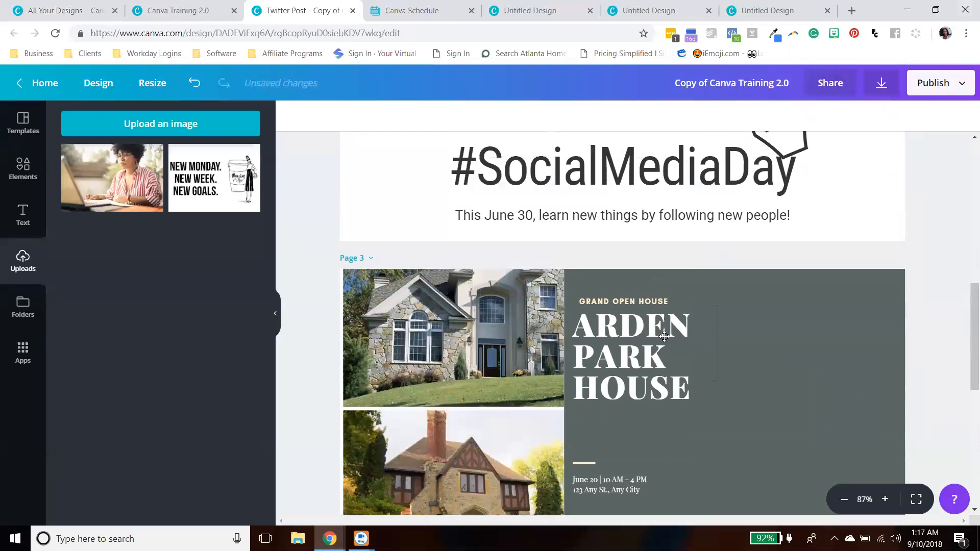
{"action": "left_click", "coordinate": [664, 336]}
{"action": "left_click_drag", "start_coordinate": [716, 342], "coordinate": [787, 345]}
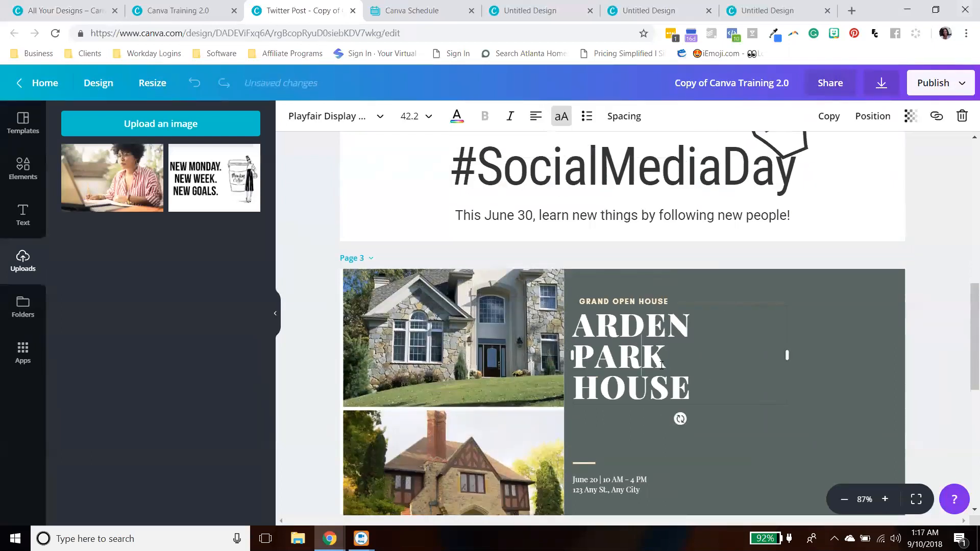
- Set the ARDEN PARK HOUSE heading's font size to 64 on page 3
{"action": "scroll", "coordinate": [418, 286], "scroll_direction": "down", "scroll_amount": 5}
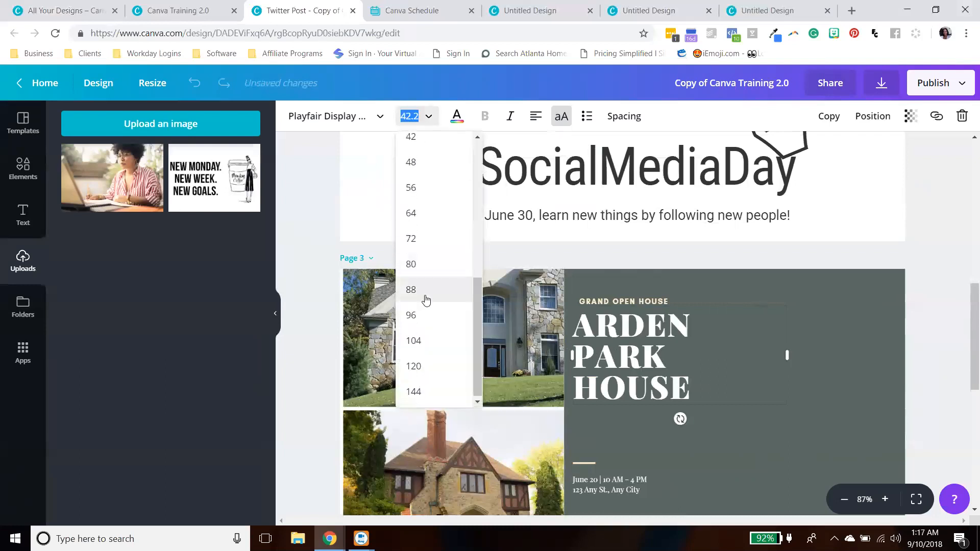
{"action": "left_click", "coordinate": [415, 212]}
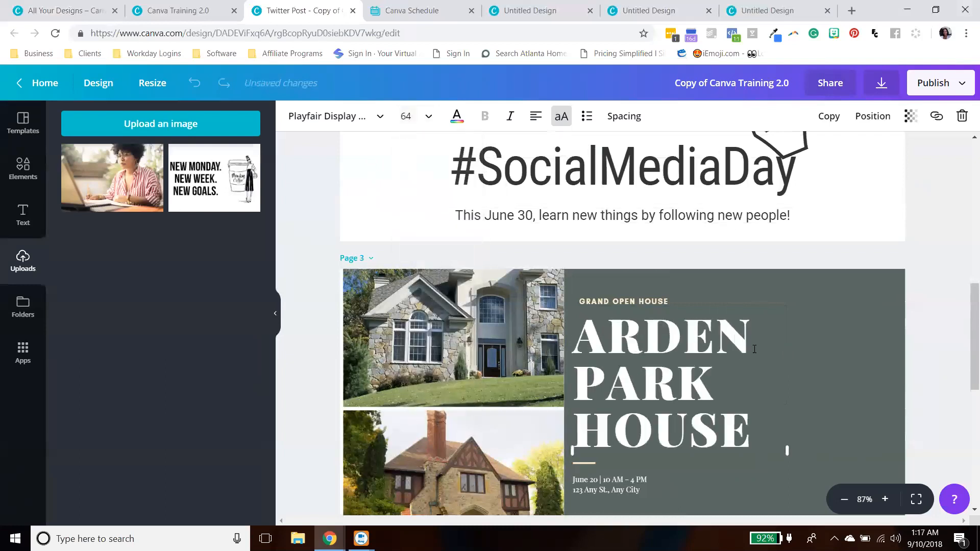
{"action": "left_click", "coordinate": [933, 296]}
- Close the Twitter Post copy's browser tab after reaching page 4
{"action": "scroll", "coordinate": [933, 297], "scroll_direction": "down", "scroll_amount": 3}
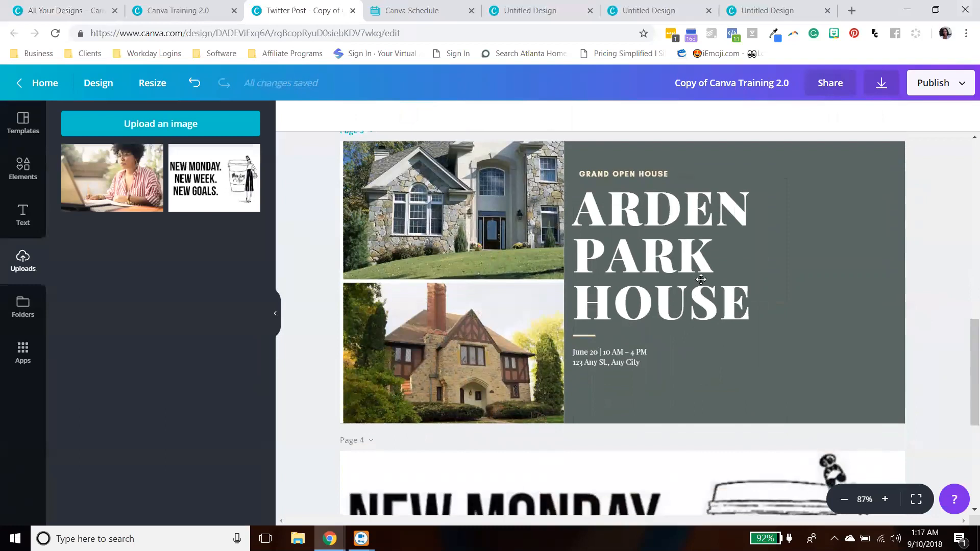
{"action": "scroll", "coordinate": [899, 257], "scroll_direction": "down", "scroll_amount": 6}
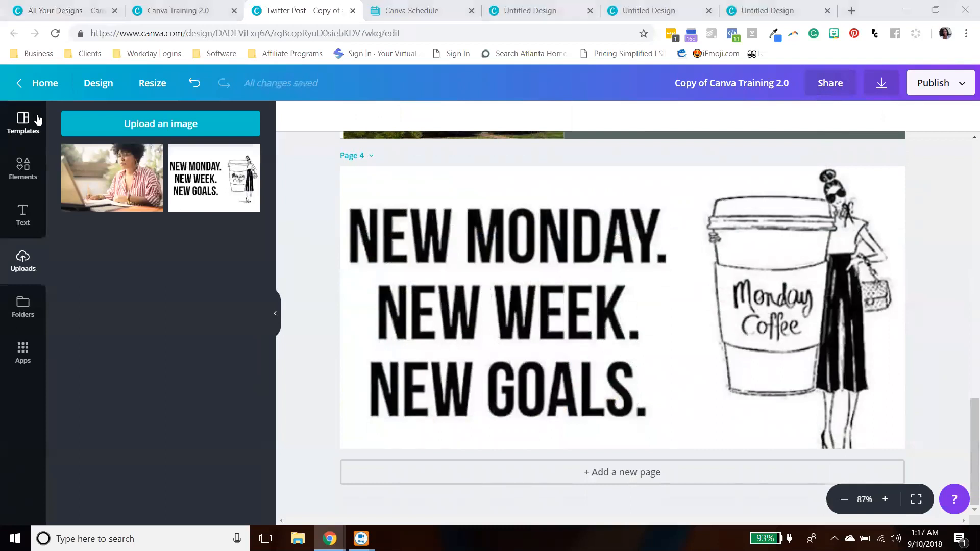
{"action": "key", "text": "ctrl+w"}
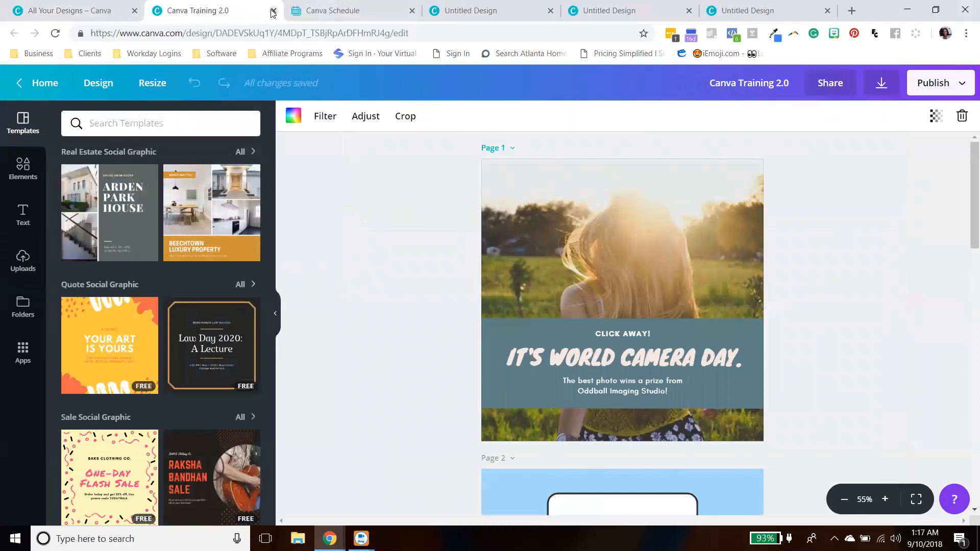
- Close the Canva Training 2.0 and Untitled Design tabs, returning to the Canva home page
{"action": "left_click", "coordinate": [79, 11]}
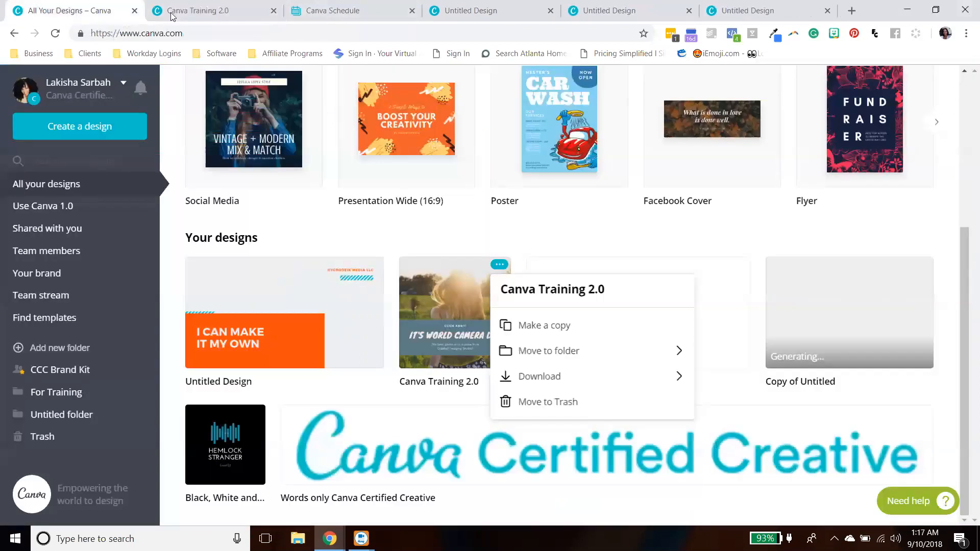
{"action": "left_click", "coordinate": [273, 11]}
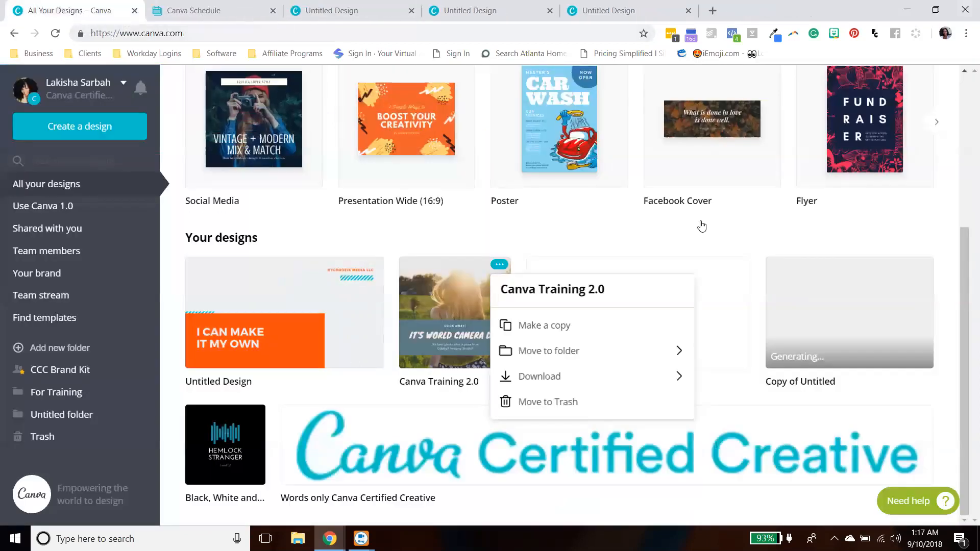
{"action": "left_click", "coordinate": [768, 223]}
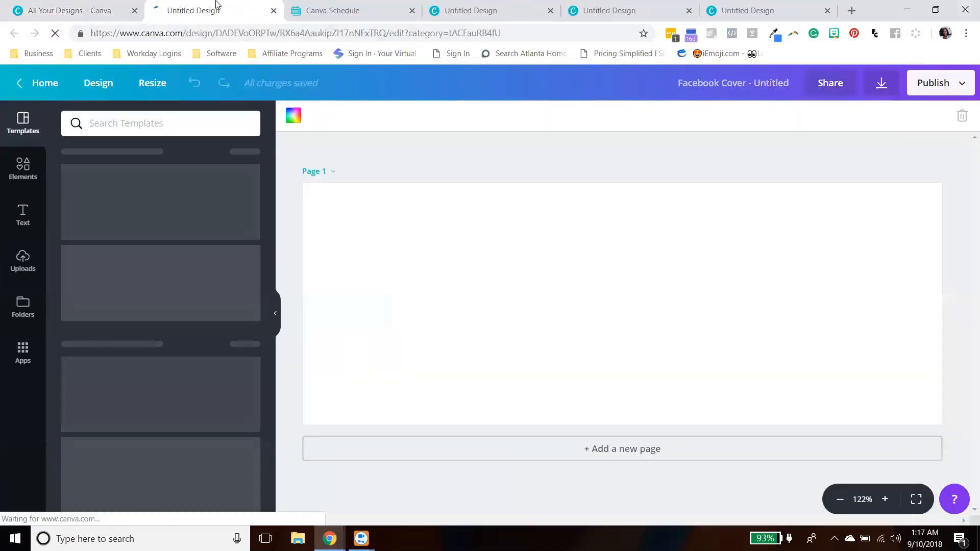
{"action": "left_click", "coordinate": [273, 11]}
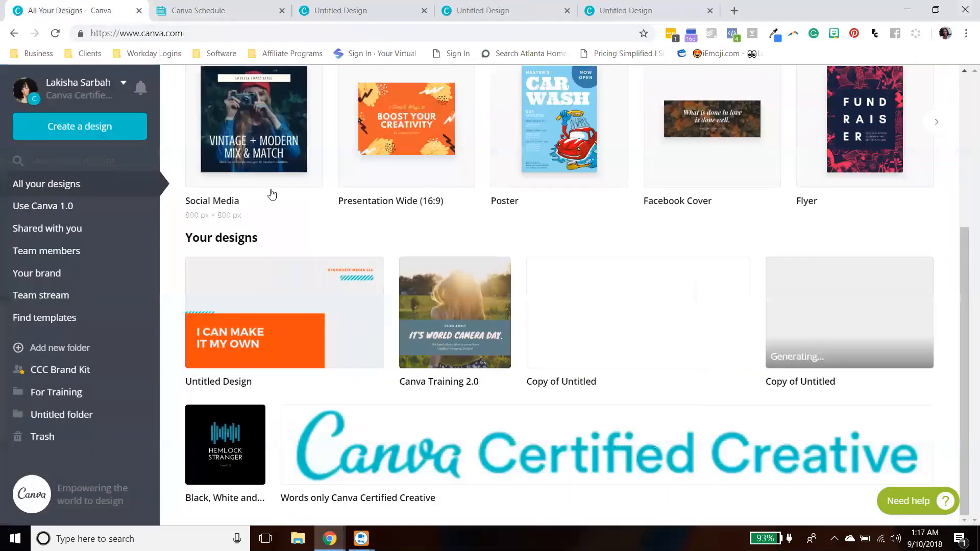
{"action": "scroll", "coordinate": [966, 158], "scroll_direction": "up", "scroll_amount": 1}
{"action": "scroll", "coordinate": [967, 159], "scroll_direction": "up", "scroll_amount": 5}
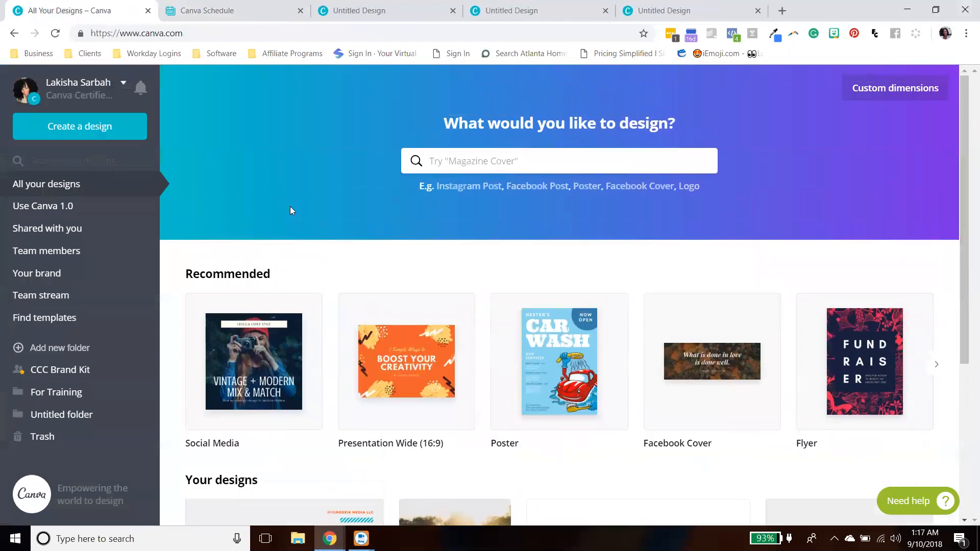
{"action": "scroll", "coordinate": [598, 276], "scroll_direction": "down", "scroll_amount": 5}
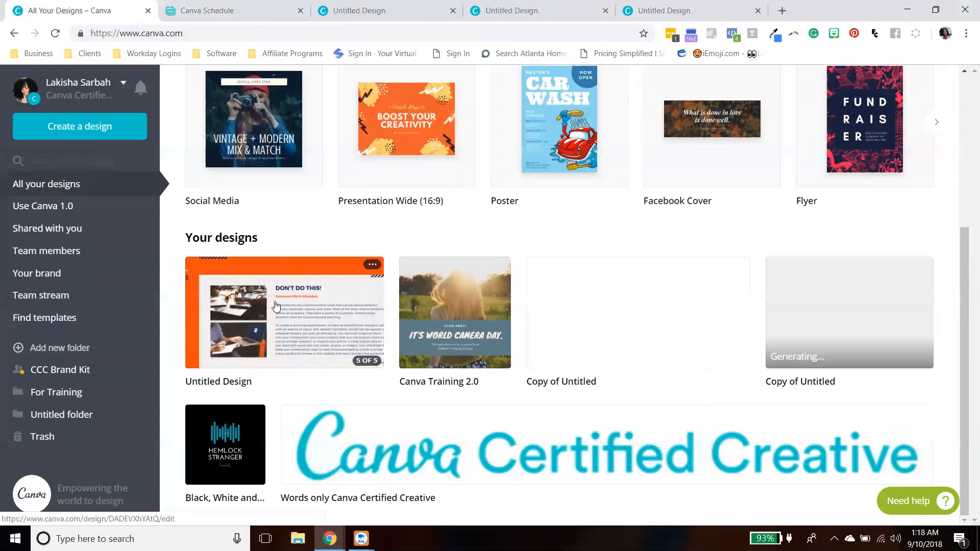
{"action": "left_click_drag", "start_coordinate": [962, 355], "coordinate": [955, 387]}
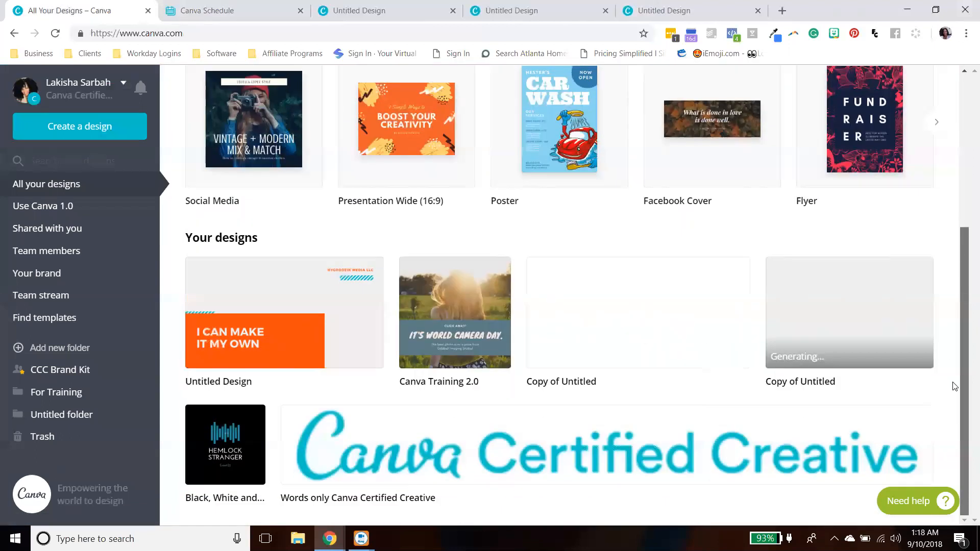